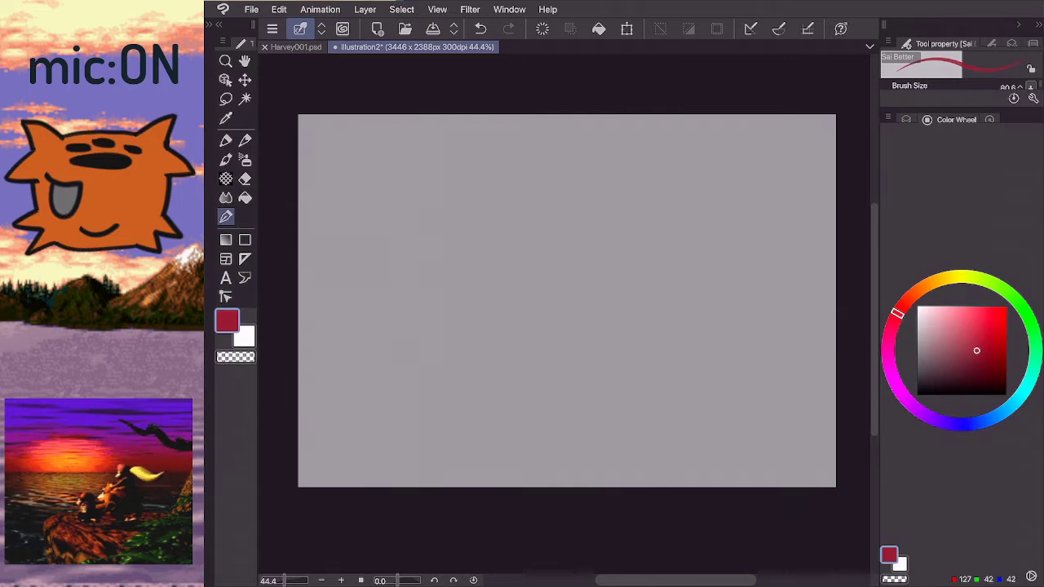
- Open the Woe drawing from the Clip Studio folder
{"action": "left_click", "coordinate": [251, 9]}
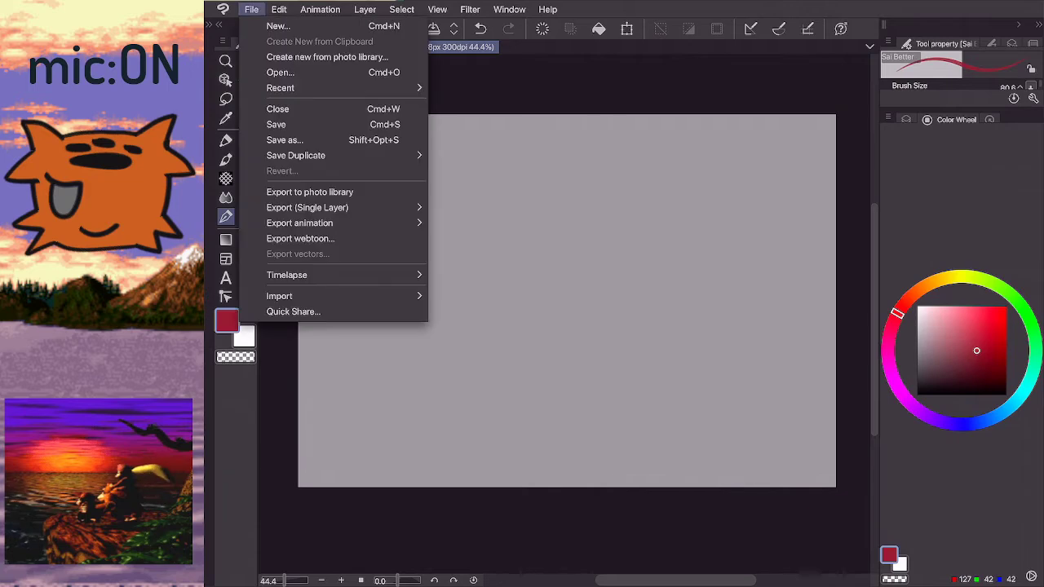
{"action": "left_click", "coordinate": [269, 72]}
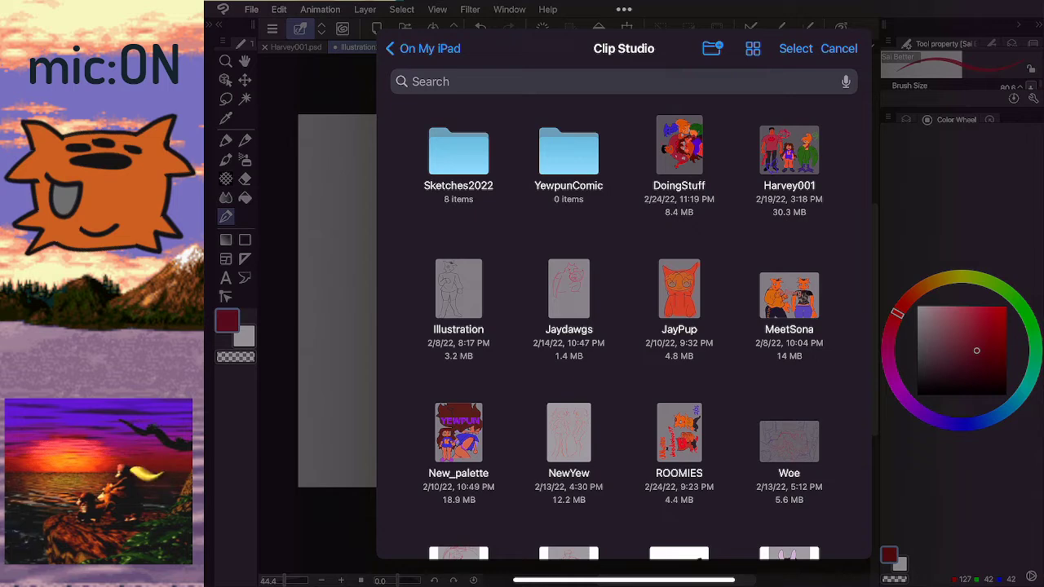
{"action": "left_click", "coordinate": [838, 49]}
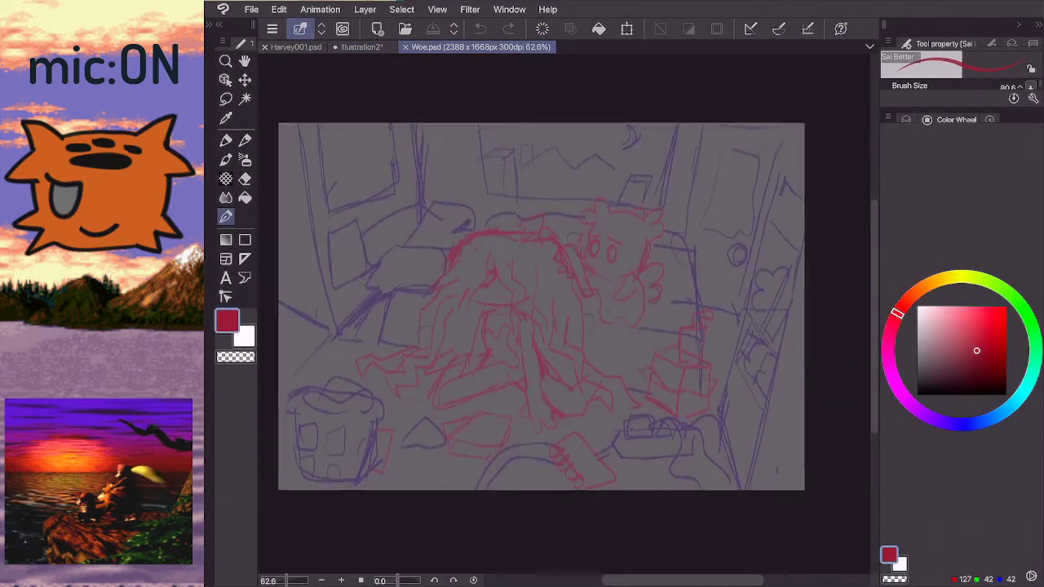
{"action": "scroll", "coordinate": [418, 252], "scroll_direction": "up", "scroll_amount": 2}
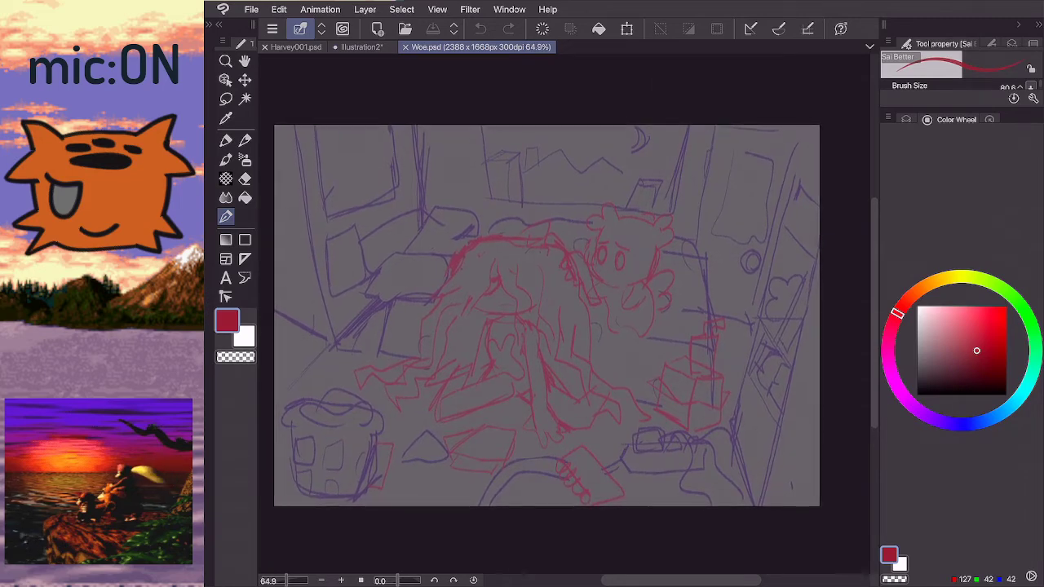
{"action": "scroll", "coordinate": [558, 321], "scroll_direction": "down", "scroll_amount": 1}
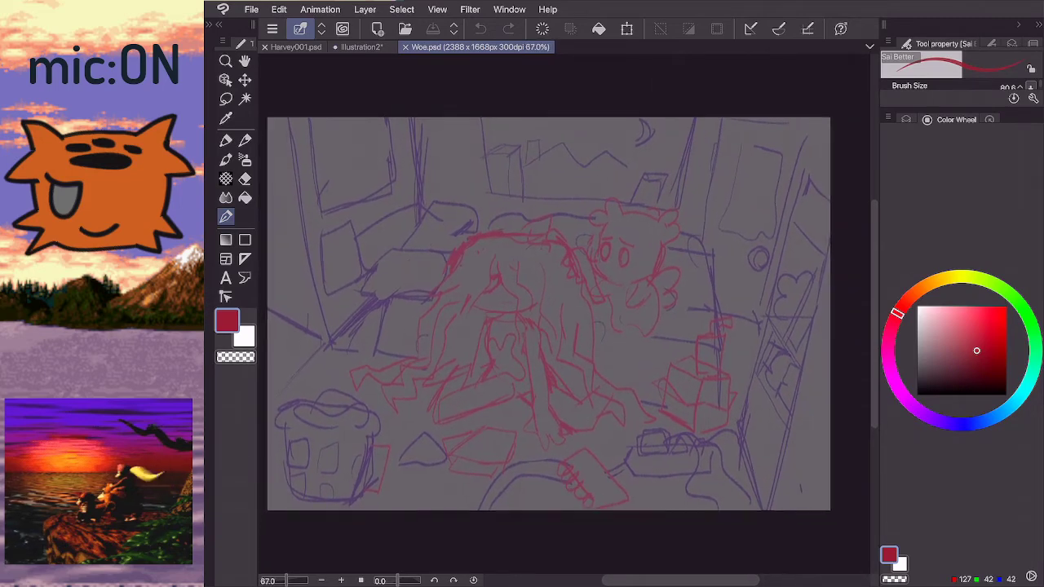
- Lower the opacity of Layer 2, which holds the red figure sketch, to 27%
{"action": "left_click", "coordinate": [906, 120]}
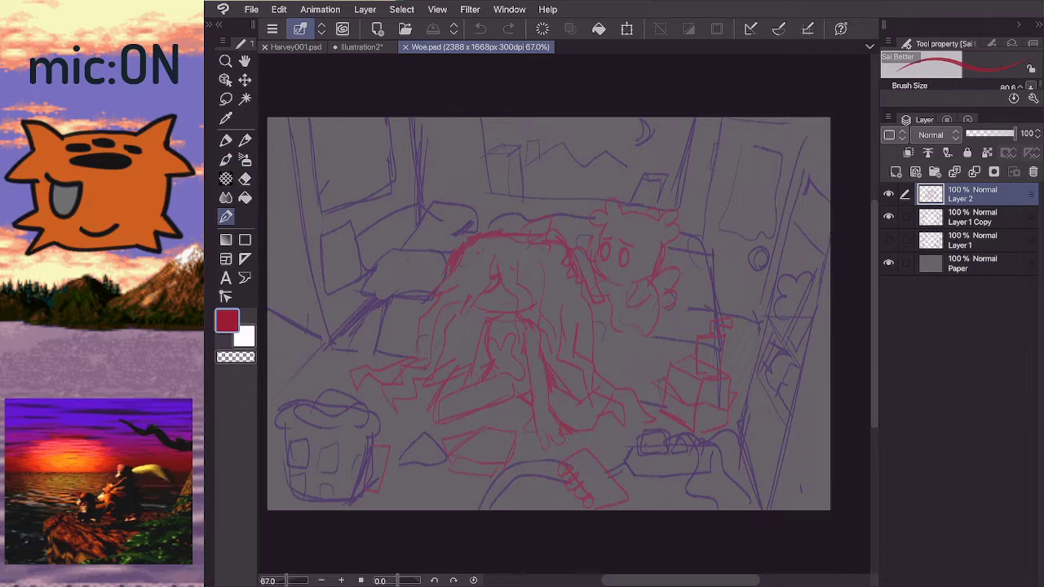
{"action": "left_click", "coordinate": [975, 133]}
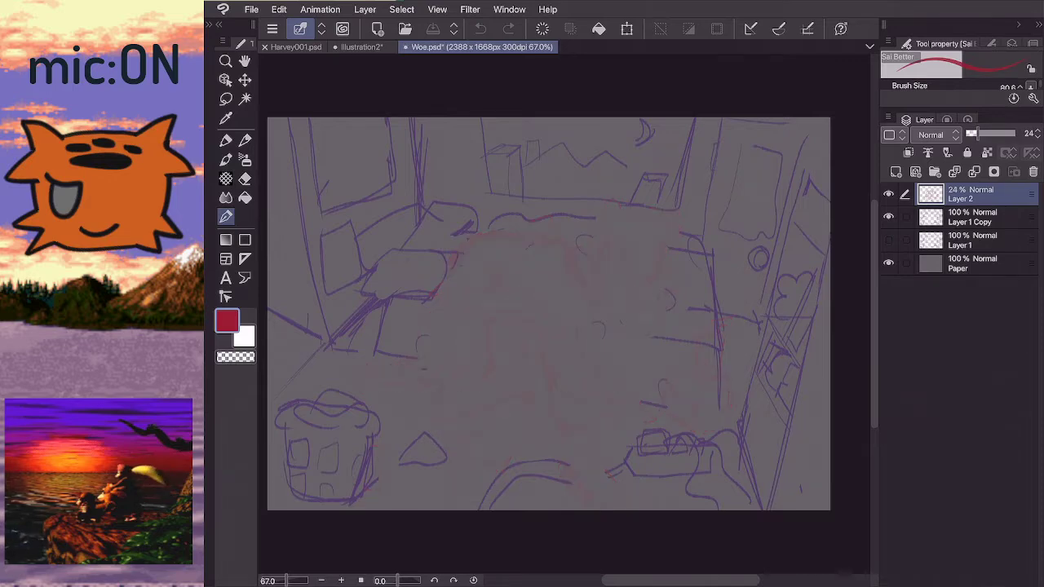
{"action": "left_click_drag", "start_coordinate": [977, 133], "coordinate": [979, 133]}
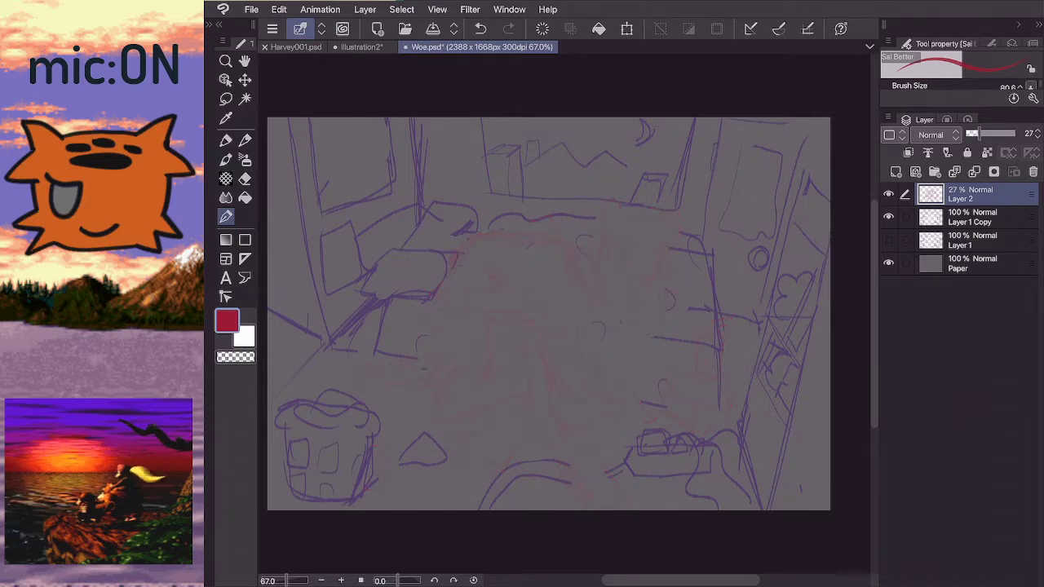
{"action": "left_click", "coordinate": [296, 47]}
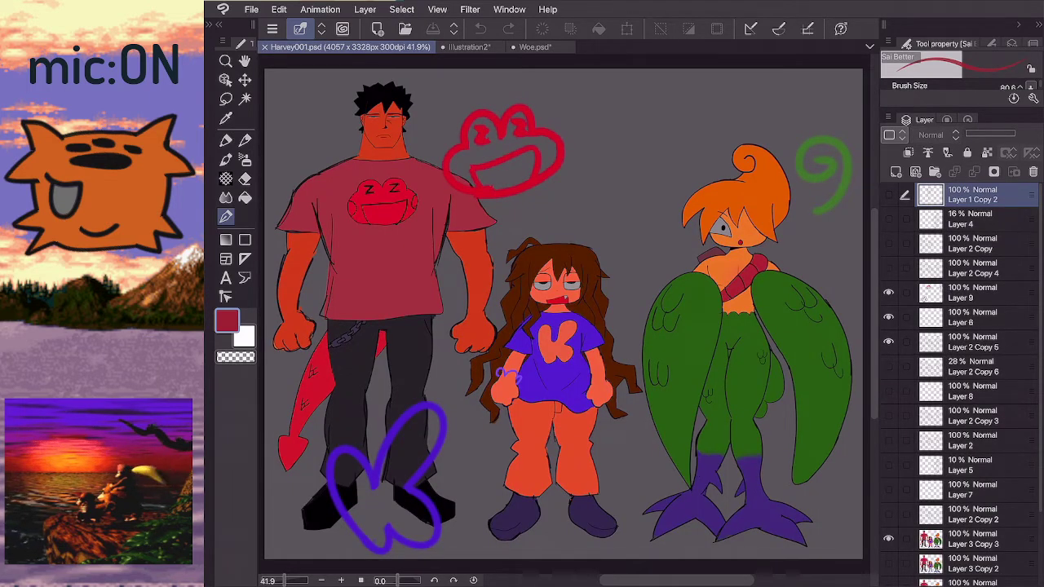
{"action": "left_click", "coordinate": [469, 46]}
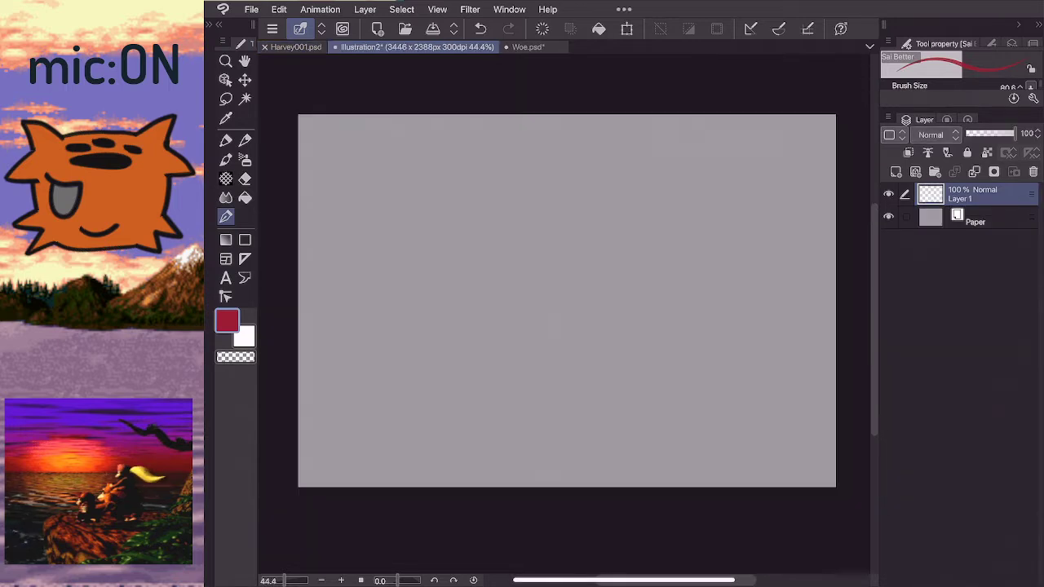
{"action": "scroll", "coordinate": [564, 310], "scroll_direction": "up", "scroll_amount": 1}
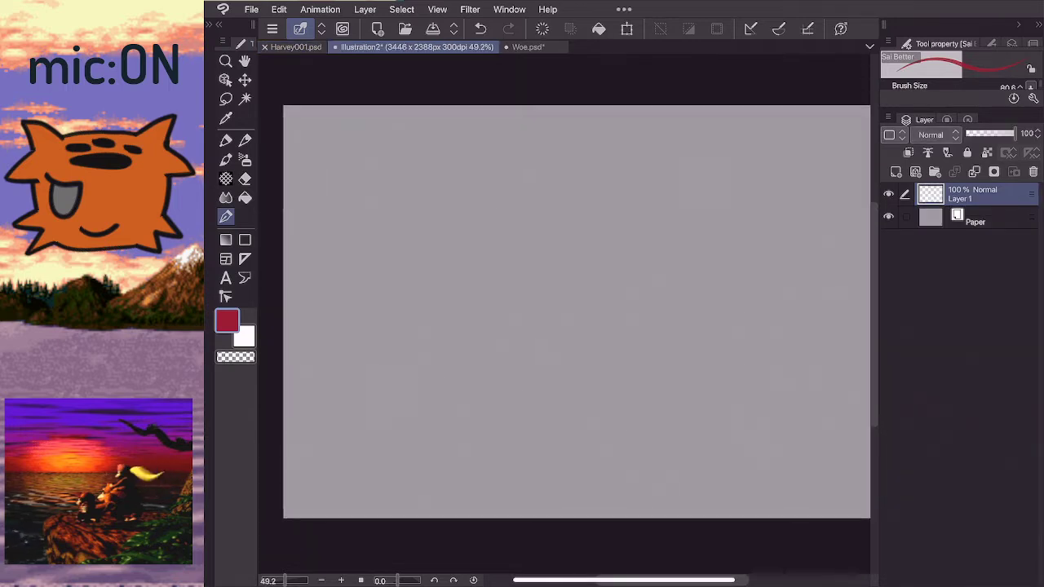
{"action": "key", "text": "ctrl+Tab"}
- Lower the opacity of Layer 1 Copy, which holds the blue background sketch, to 23%
{"action": "scroll", "coordinate": [545, 310], "scroll_direction": "down", "scroll_amount": 1}
{"action": "left_click", "coordinate": [971, 217]}
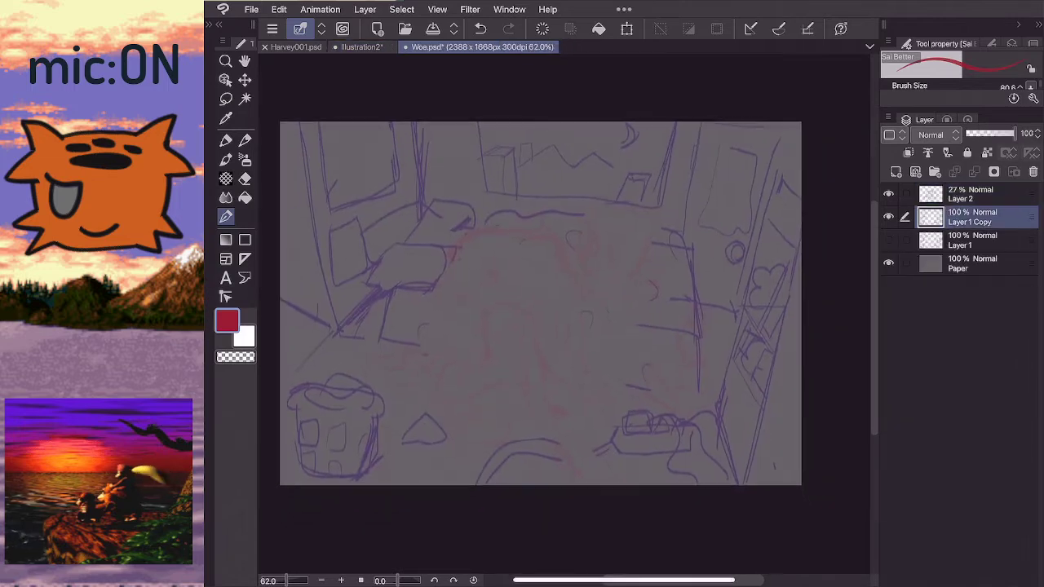
{"action": "left_click", "coordinate": [976, 133]}
{"action": "left_click_drag", "start_coordinate": [971, 133], "coordinate": [972, 133]}
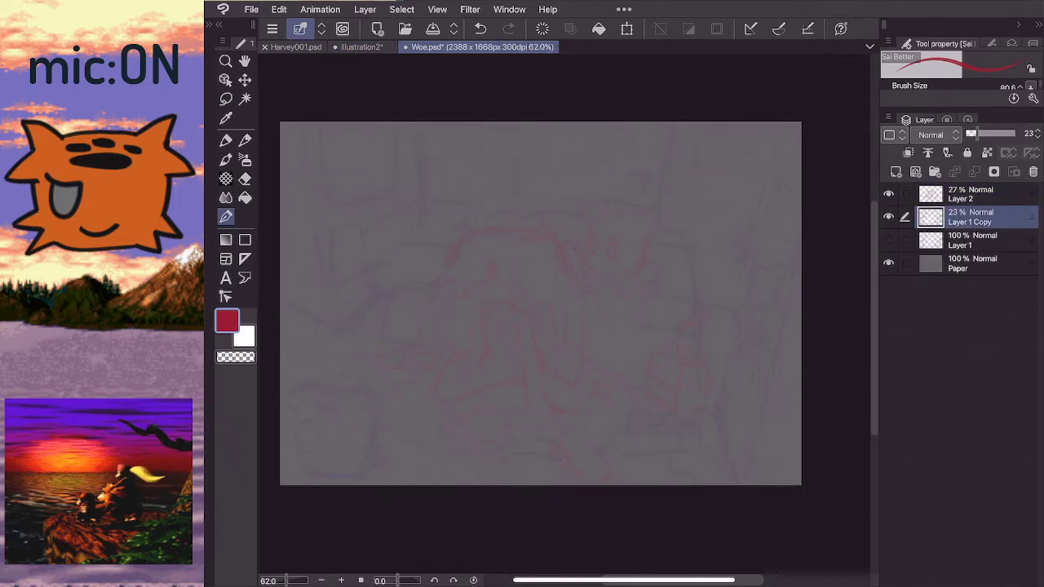
- Add a new layer above Layer 2 and set the drawing colour to a dark brown, RGB 26, 22, 22
{"action": "left_click", "coordinate": [972, 194]}
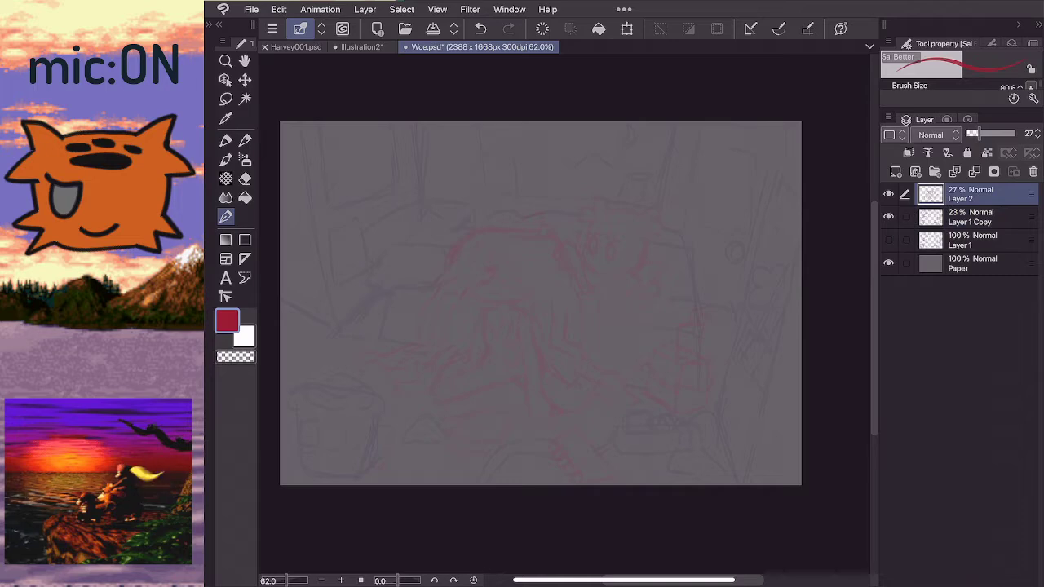
{"action": "left_click", "coordinate": [896, 172]}
{"action": "left_click", "coordinate": [947, 119]}
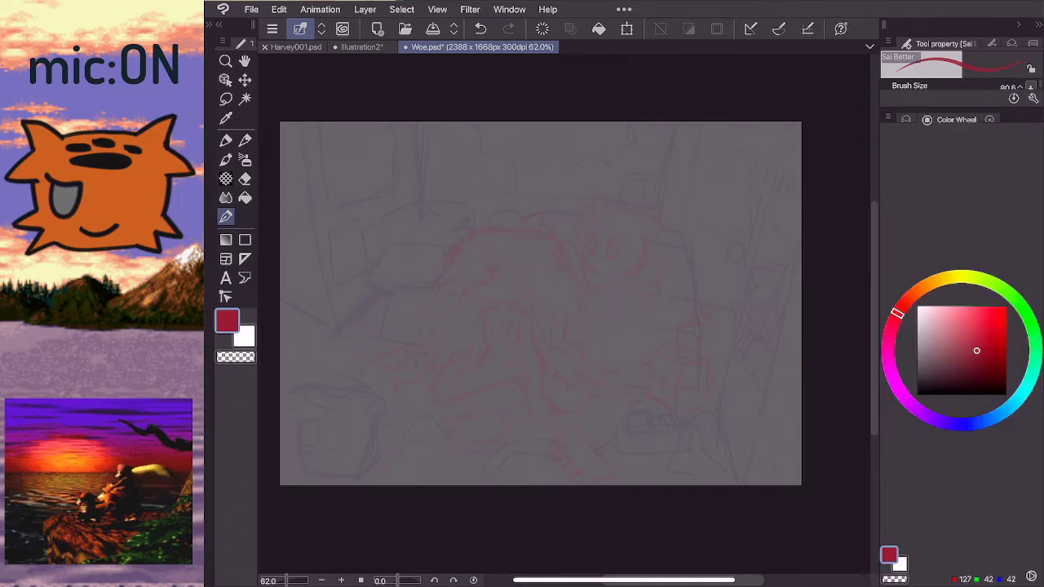
{"action": "left_click_drag", "start_coordinate": [940, 378], "coordinate": [931, 386]}
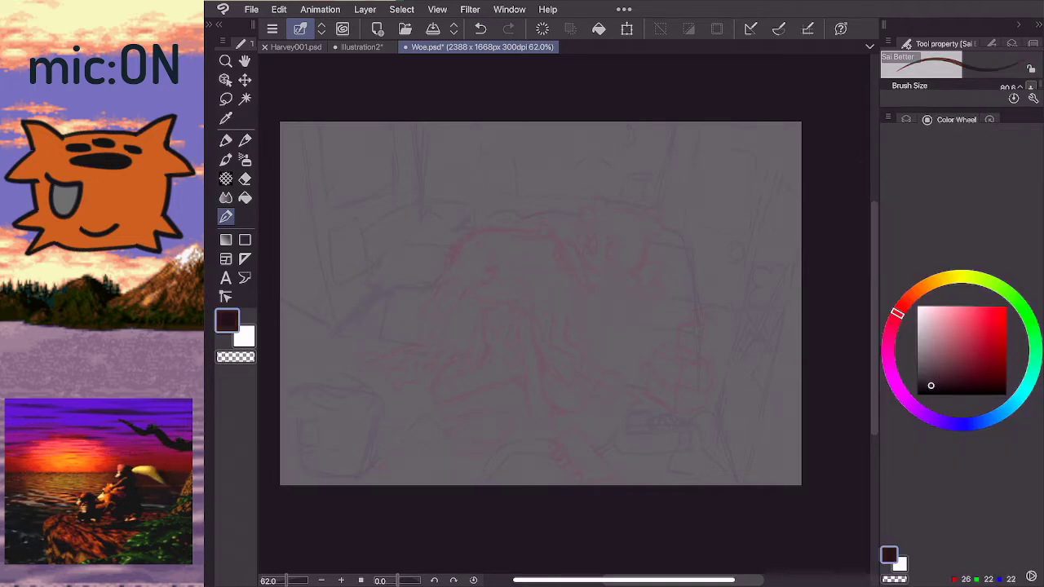
- Dock Harvey001.psd beside the Woe canvas as a narrow reference pane showing the long-haired girl in the purple shirt
{"action": "scroll", "coordinate": [486, 307], "scroll_direction": "up", "scroll_amount": 2}
{"action": "scroll", "coordinate": [565, 302], "scroll_direction": "down", "scroll_amount": 1}
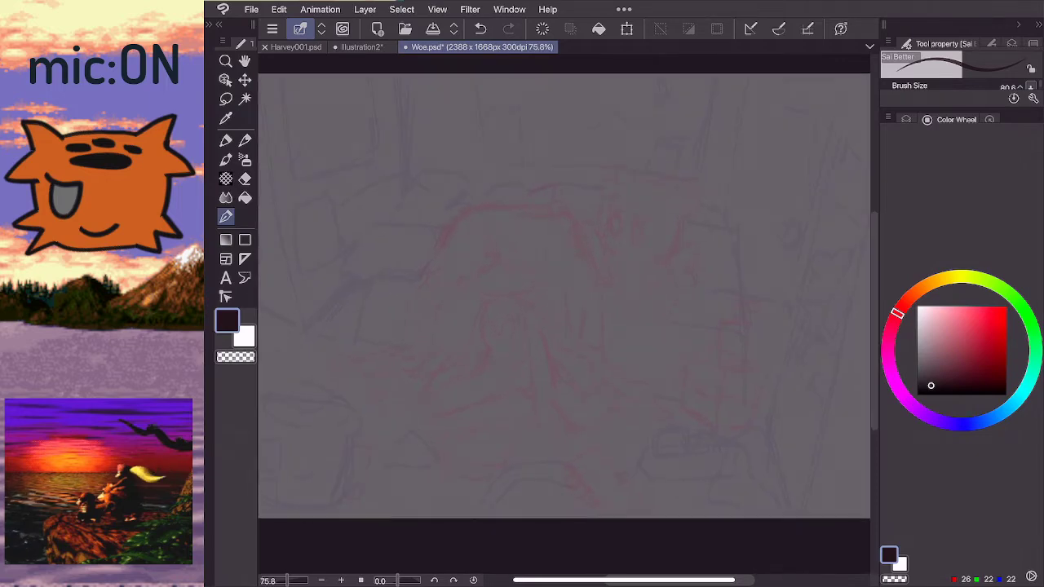
{"action": "left_click_drag", "start_coordinate": [295, 47], "coordinate": [860, 143]}
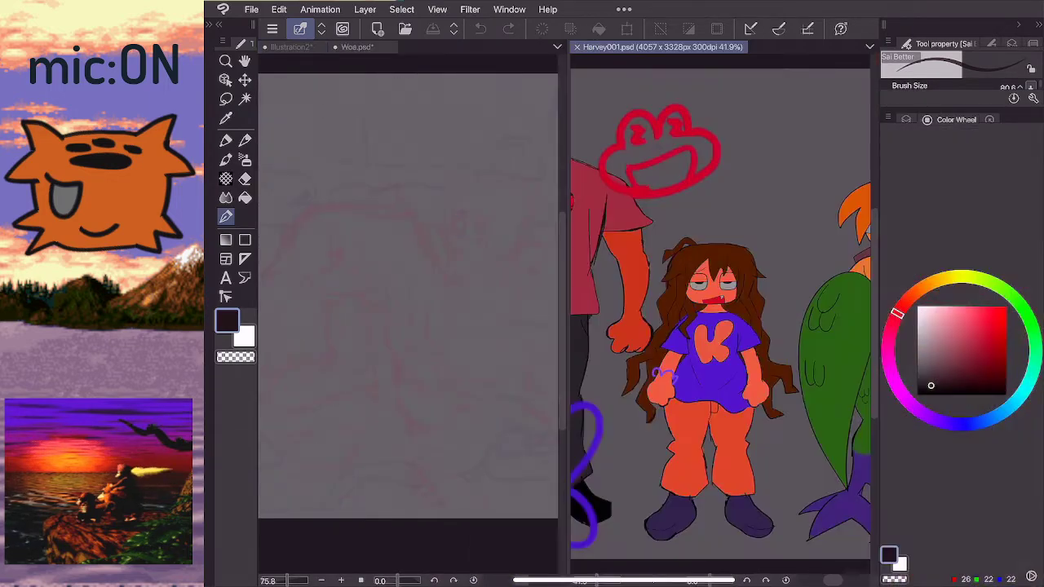
{"action": "scroll", "coordinate": [681, 347], "scroll_direction": "up", "scroll_amount": 5}
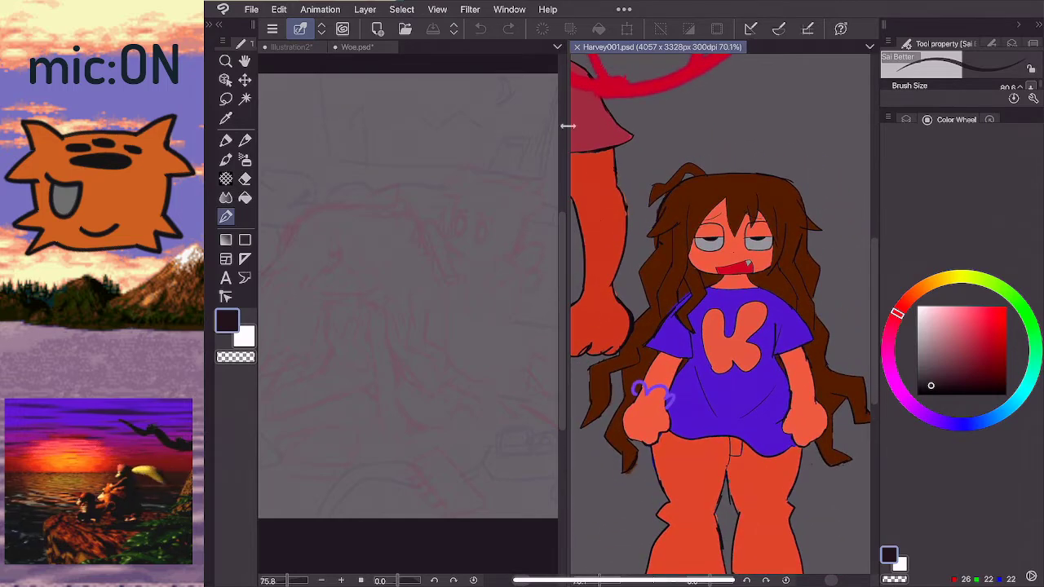
{"action": "left_click_drag", "start_coordinate": [566, 126], "coordinate": [731, 122]}
{"action": "scroll", "coordinate": [804, 326], "scroll_direction": "down", "scroll_amount": 3}
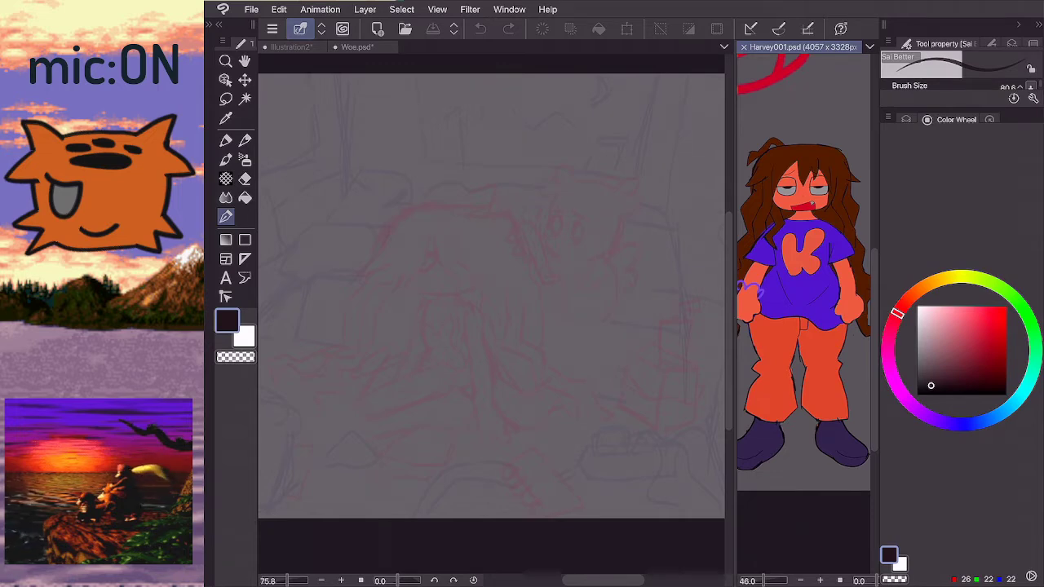
- Try a dark stroke along the top of the crouching figure's head on the new layer
{"action": "left_click_drag", "start_coordinate": [345, 232], "coordinate": [338, 243]}
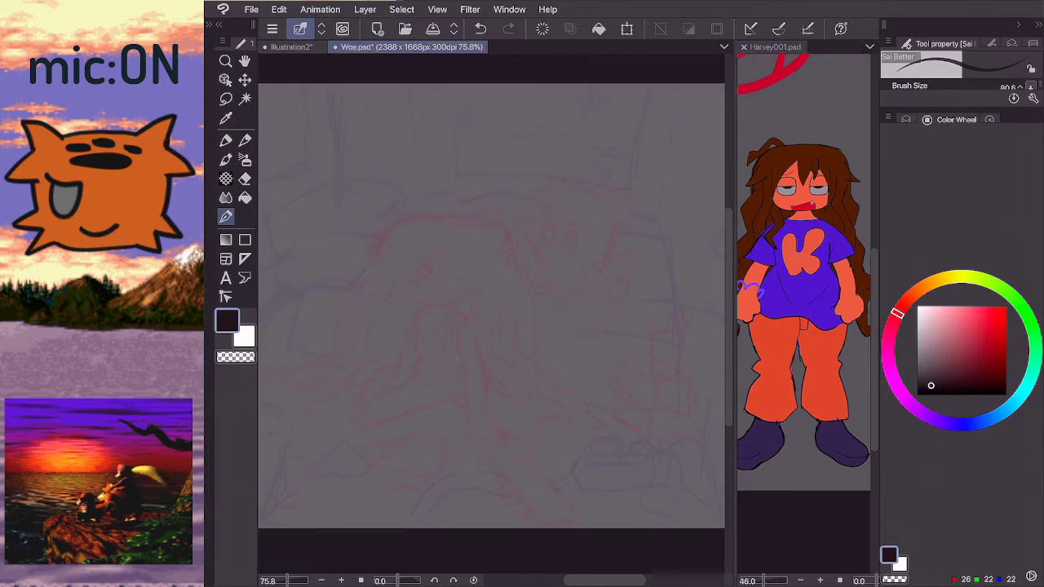
{"action": "scroll", "coordinate": [491, 294], "scroll_direction": "up", "scroll_amount": 2}
{"action": "scroll", "coordinate": [491, 294], "scroll_direction": "down", "scroll_amount": 2}
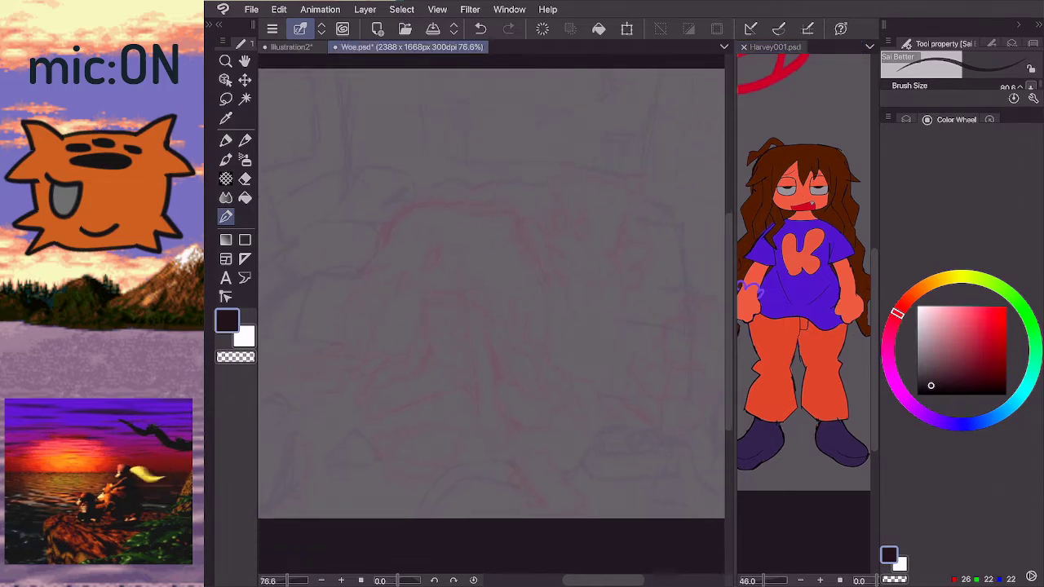
{"action": "scroll", "coordinate": [491, 294], "scroll_direction": "down", "scroll_amount": 2}
{"action": "scroll", "coordinate": [491, 294], "scroll_direction": "up", "scroll_amount": 2}
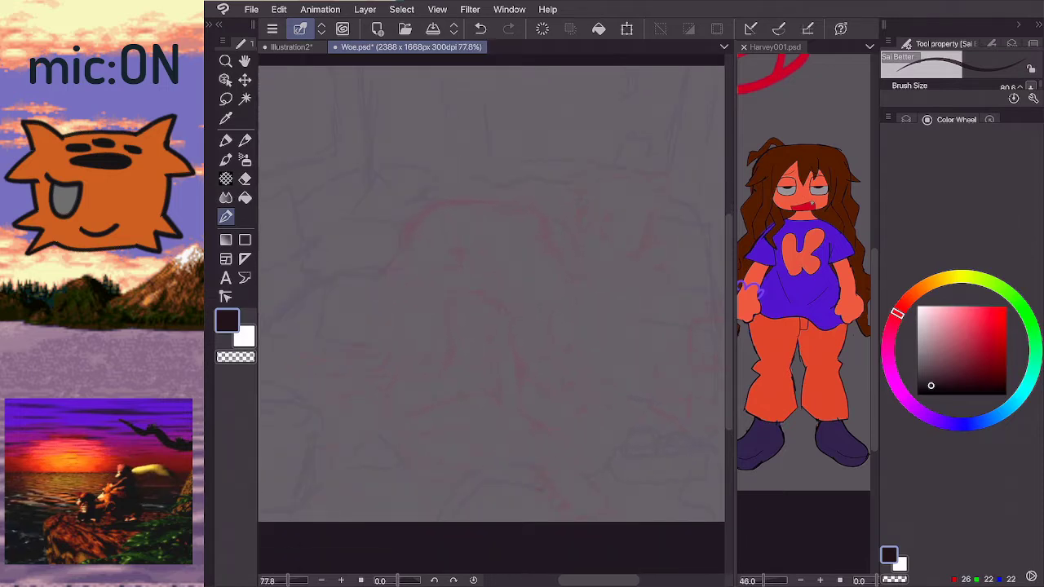
{"action": "left_click_drag", "start_coordinate": [435, 201], "coordinate": [544, 202]}
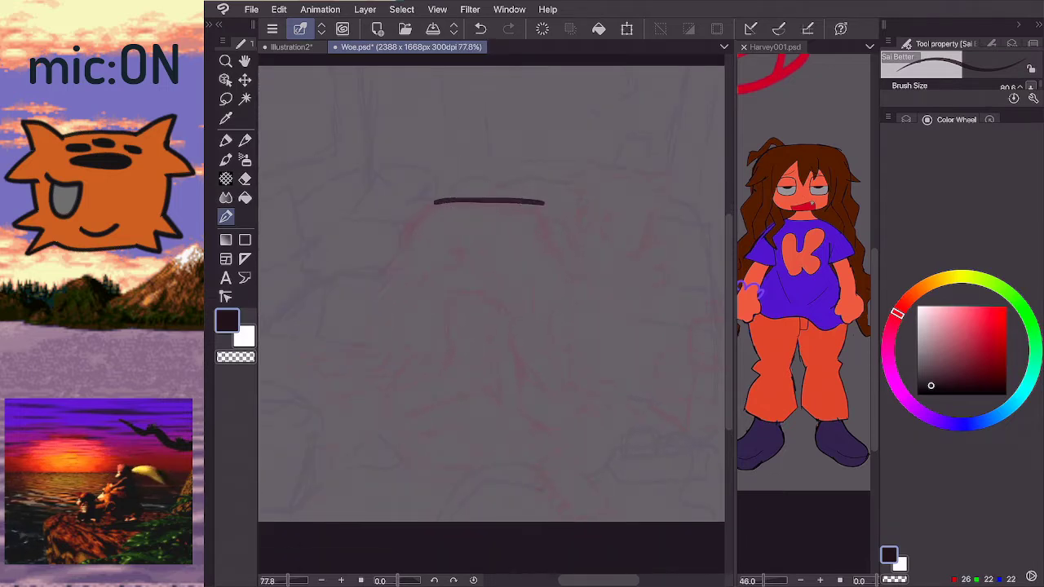
{"action": "left_click", "coordinate": [906, 119]}
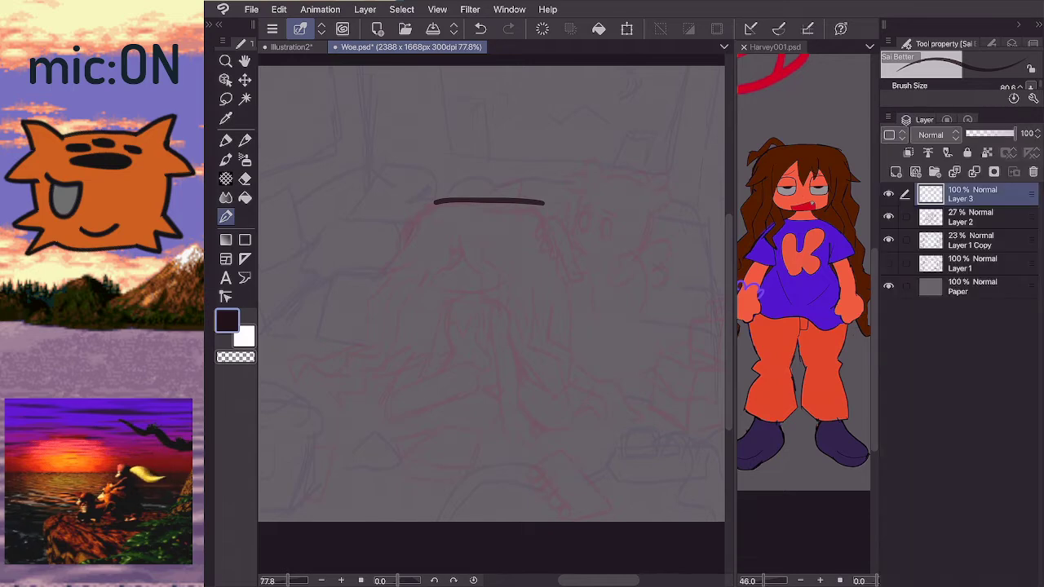
{"action": "left_click", "coordinate": [946, 119]}
{"action": "key", "text": "ctrl+z"}
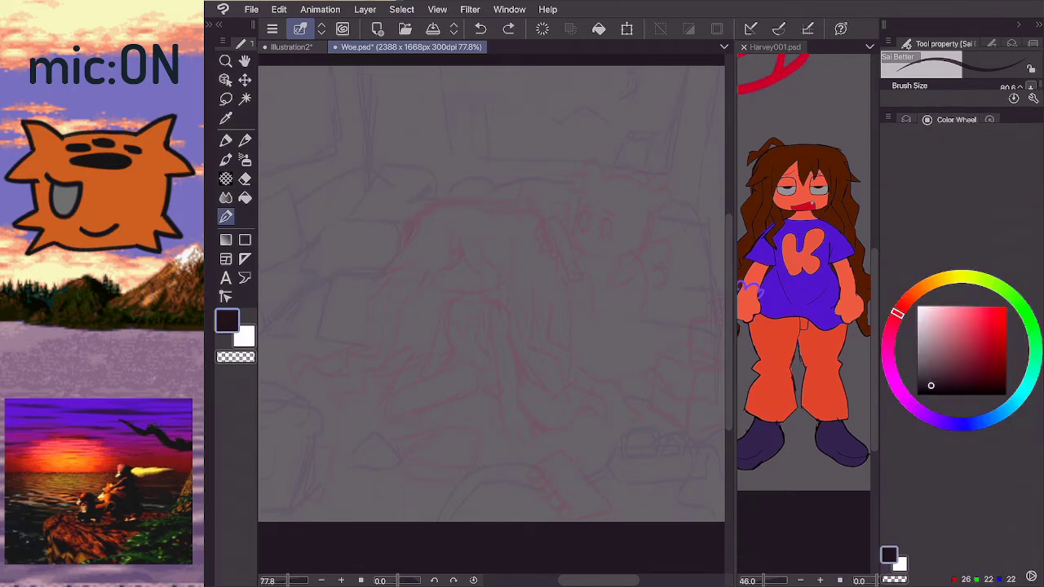
- Reduce the Sai Better brush size to 27.6 and darken the colour to RGB 12, 11, 11, trying them on the hair outline
{"action": "left_click_drag", "start_coordinate": [978, 107], "coordinate": [986, 199]}
{"action": "left_click", "coordinate": [957, 93]}
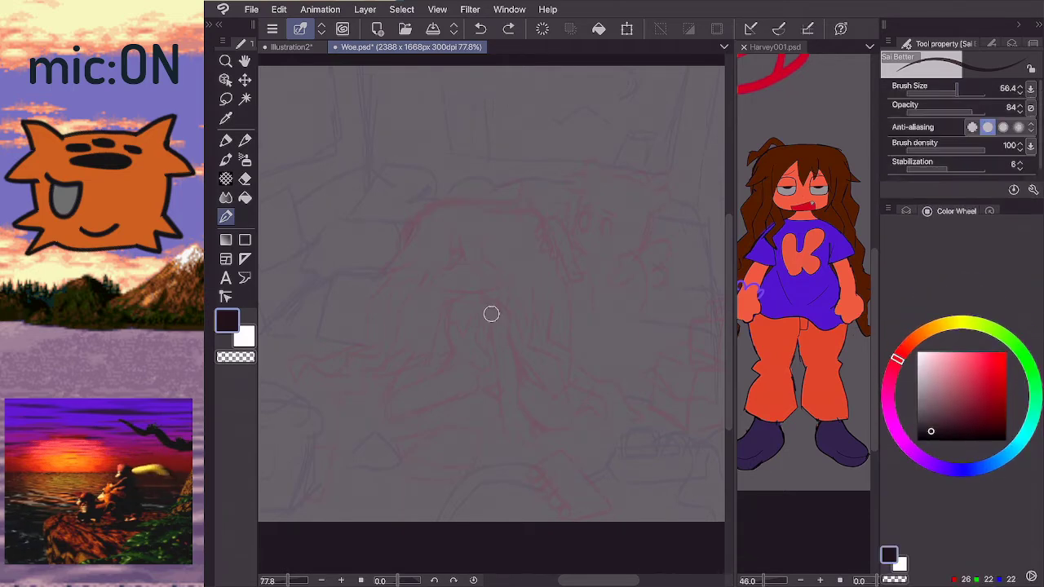
{"action": "key", "text": "bracketleft"}
{"action": "key", "text": "bracketleft"}
{"action": "key", "text": "bracketleft"}
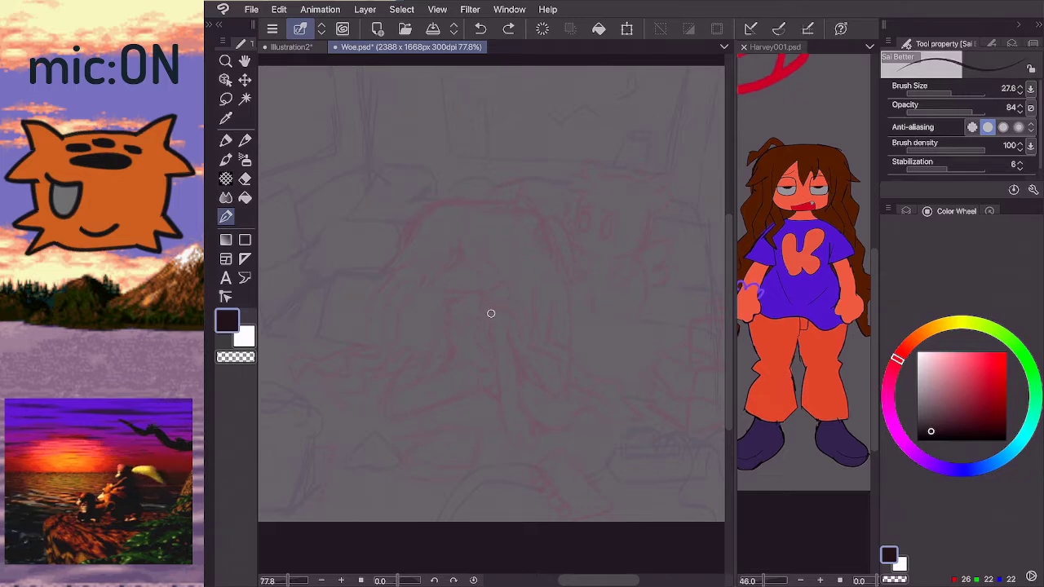
{"action": "left_click_drag", "start_coordinate": [931, 431], "coordinate": [924, 436]}
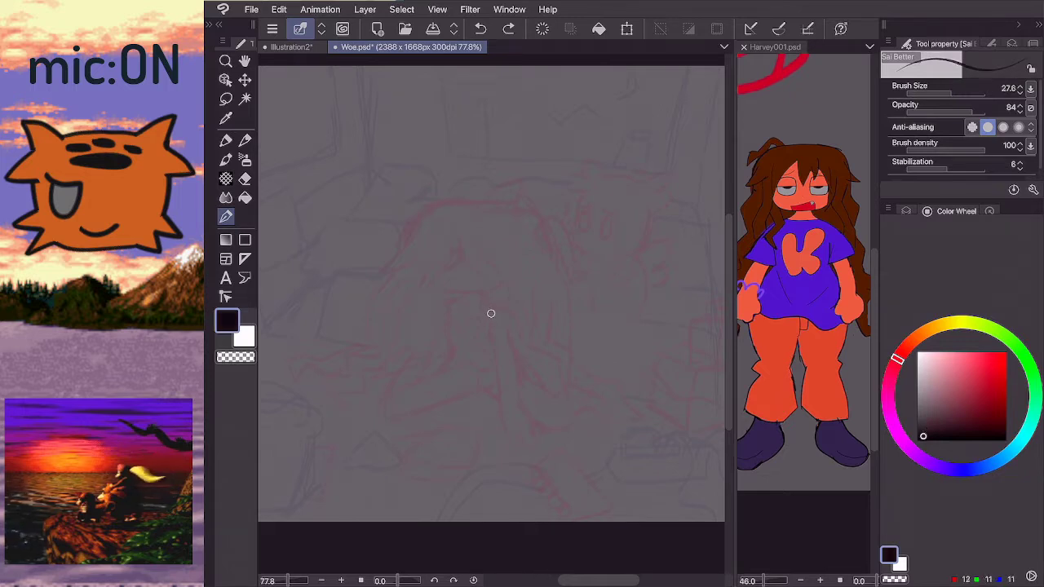
{"action": "mouse_move", "coordinate": [489, 197]}
{"action": "left_mouse_down"}
{"action": "mouse_move", "coordinate": [415, 230]}
{"action": "mouse_move", "coordinate": [403, 280]}
{"action": "left_mouse_up"}
{"action": "key", "text": "ctrl+z"}
- Switch to the custom oil 3 brush and, after a test stroke on the hair outline, reduce its size to 30.2
{"action": "left_click", "coordinate": [992, 43]}
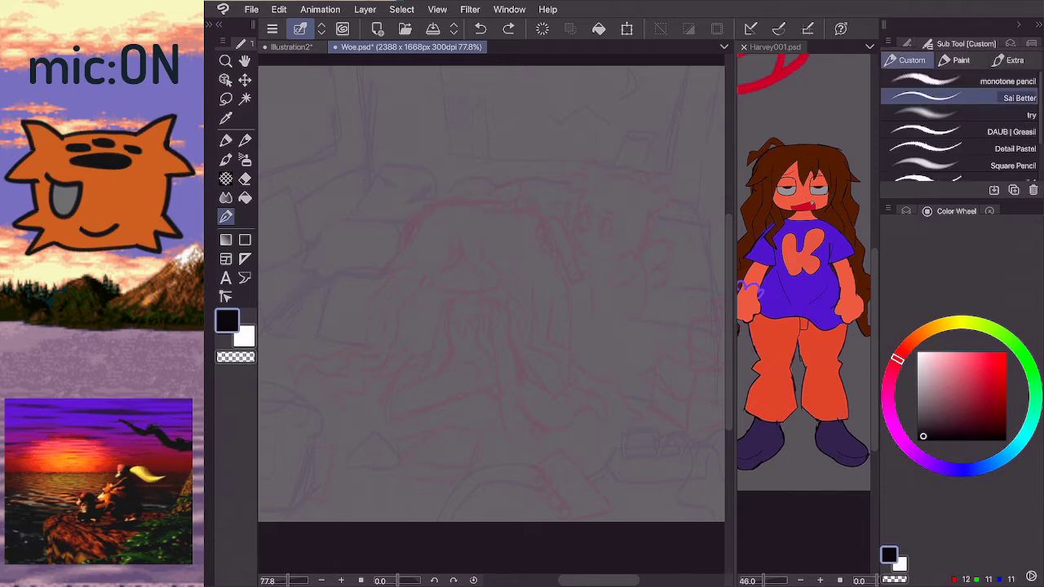
{"action": "scroll", "coordinate": [962, 127], "scroll_direction": "down", "scroll_amount": 3}
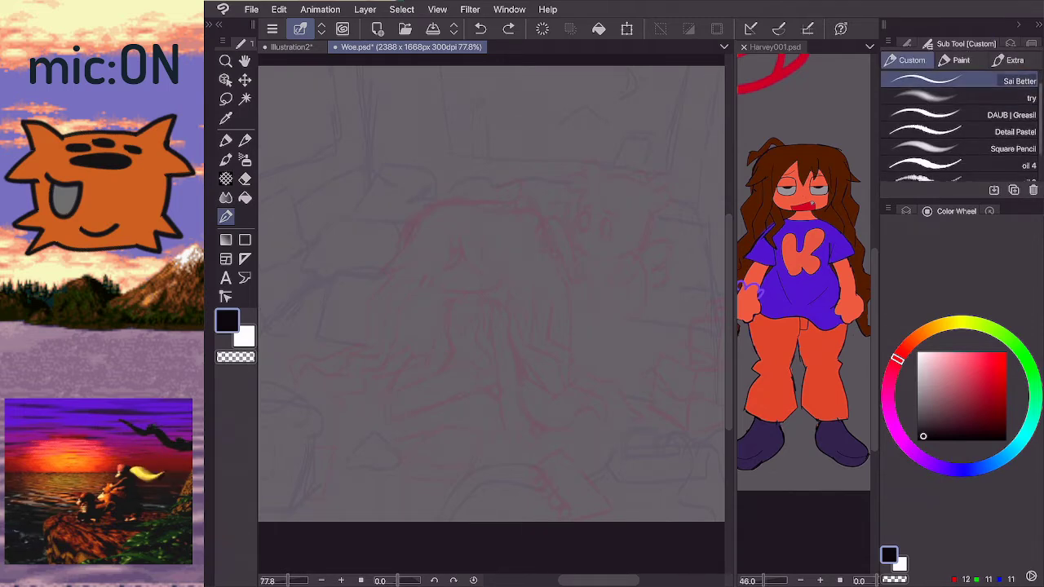
{"action": "left_click", "coordinate": [960, 137]}
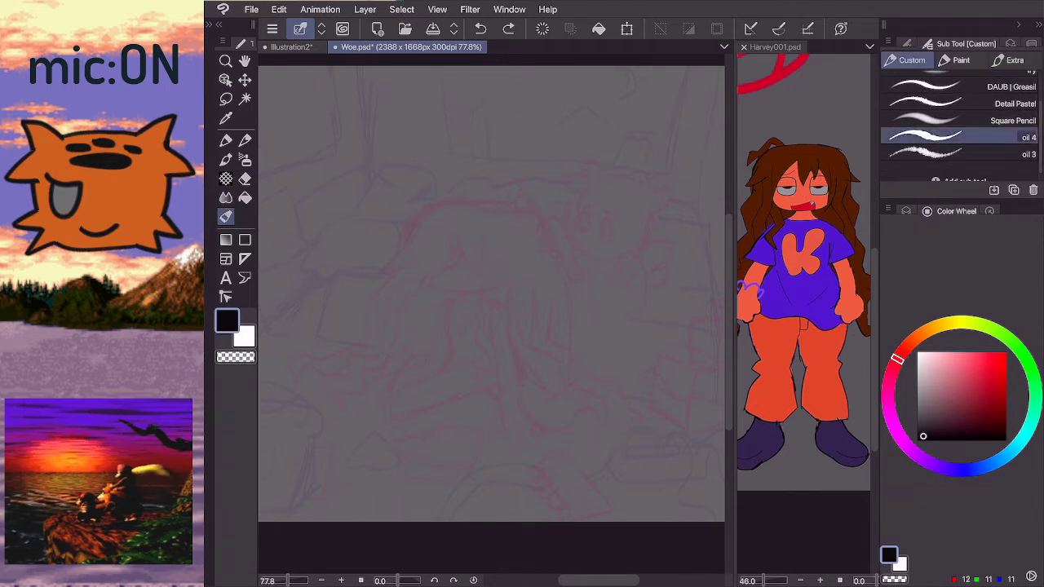
{"action": "left_click", "coordinate": [961, 153]}
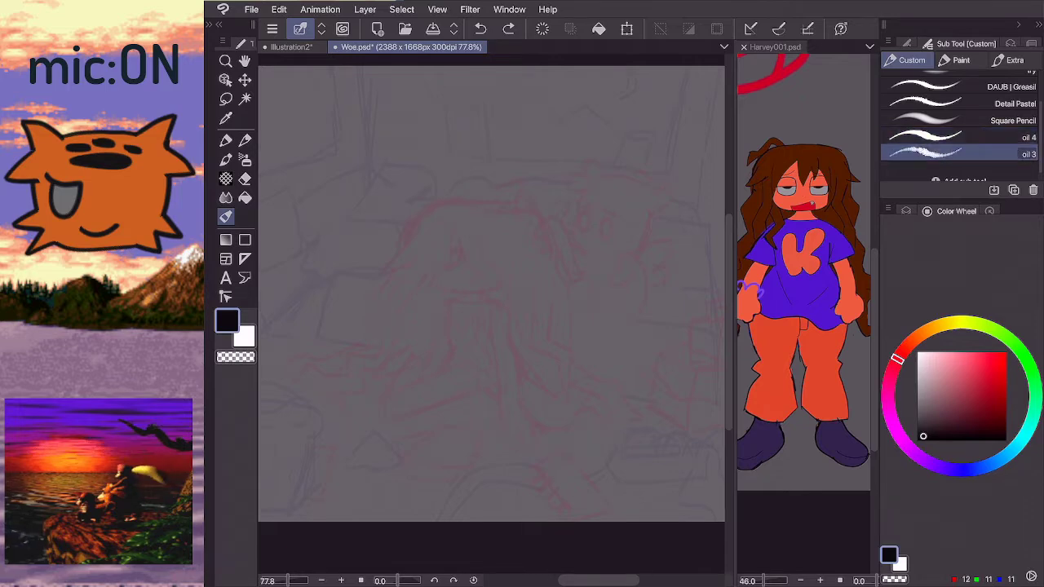
{"action": "left_click_drag", "start_coordinate": [479, 202], "coordinate": [394, 273]}
{"action": "key", "text": "ctrl+z"}
{"action": "left_click", "coordinate": [906, 43]}
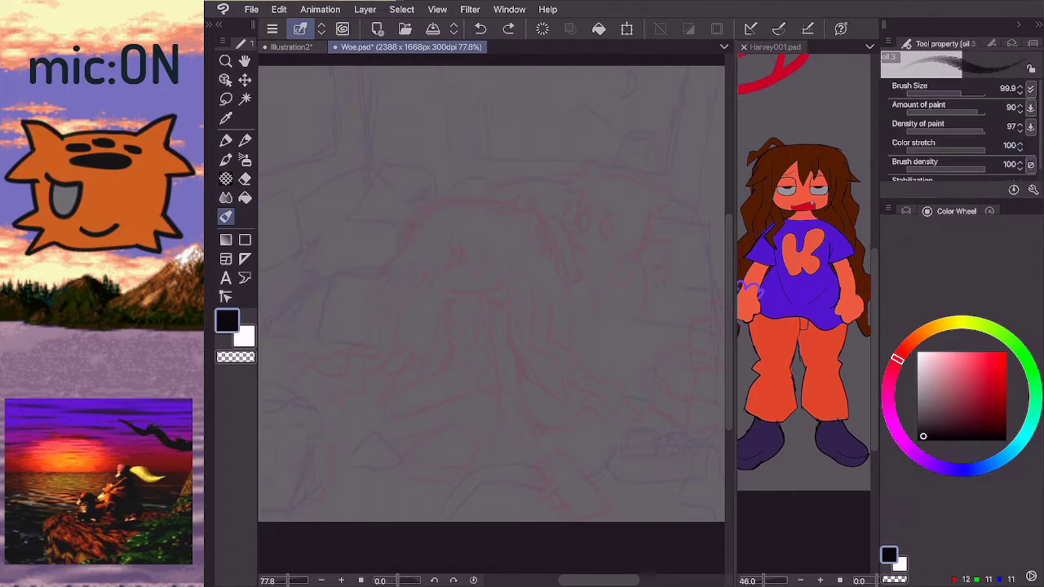
{"action": "left_click_drag", "start_coordinate": [961, 93], "coordinate": [952, 93]}
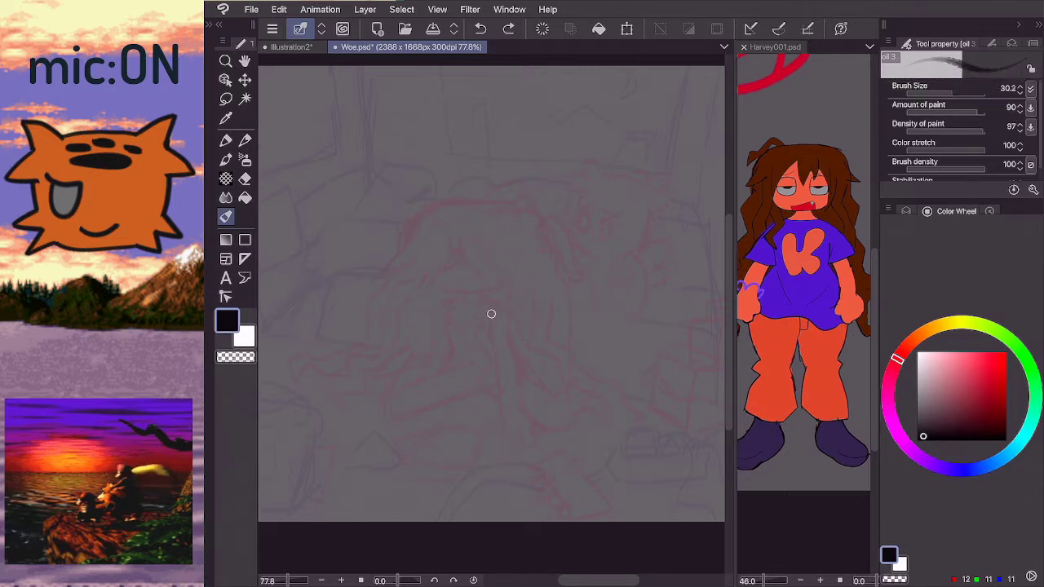
- Ink the top outline of the figure's hair with flared tips on both sides, erasing and redrawing the strokes along the crown
{"action": "mouse_move", "coordinate": [414, 261]}
{"action": "left_mouse_down"}
{"action": "mouse_move", "coordinate": [397, 252]}
{"action": "mouse_move", "coordinate": [416, 235]}
{"action": "mouse_move", "coordinate": [409, 227]}
{"action": "mouse_move", "coordinate": [516, 196]}
{"action": "mouse_move", "coordinate": [556, 239]}
{"action": "mouse_move", "coordinate": [552, 221]}
{"action": "mouse_move", "coordinate": [504, 200]}
{"action": "mouse_move", "coordinate": [539, 235]}
{"action": "left_mouse_up"}
{"action": "key", "text": "e"}
{"action": "key", "text": "b"}
{"action": "key", "text": "ctrl+z"}
{"action": "mouse_move", "coordinate": [456, 200]}
{"action": "left_mouse_down"}
{"action": "mouse_move", "coordinate": [525, 205]}
{"action": "mouse_move", "coordinate": [577, 243]}
{"action": "mouse_move", "coordinate": [546, 263]}
{"action": "left_mouse_up"}
{"action": "key", "text": "e"}
{"action": "mouse_move", "coordinate": [429, 210]}
{"action": "left_mouse_down"}
{"action": "mouse_move", "coordinate": [409, 224]}
{"action": "mouse_move", "coordinate": [419, 210]}
{"action": "mouse_move", "coordinate": [530, 195]}
{"action": "left_mouse_up"}
{"action": "key", "text": "b"}
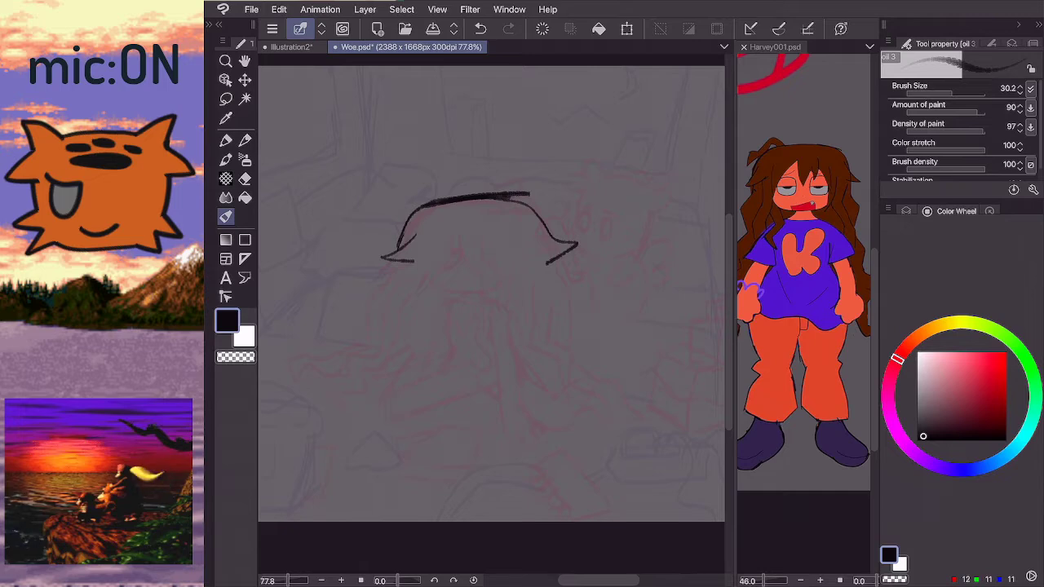
- Ink the zigzag hair lock with forked tips on the left side of the head, plus its inner edge beside the face
{"action": "scroll", "coordinate": [491, 294], "scroll_direction": "up", "scroll_amount": 1}
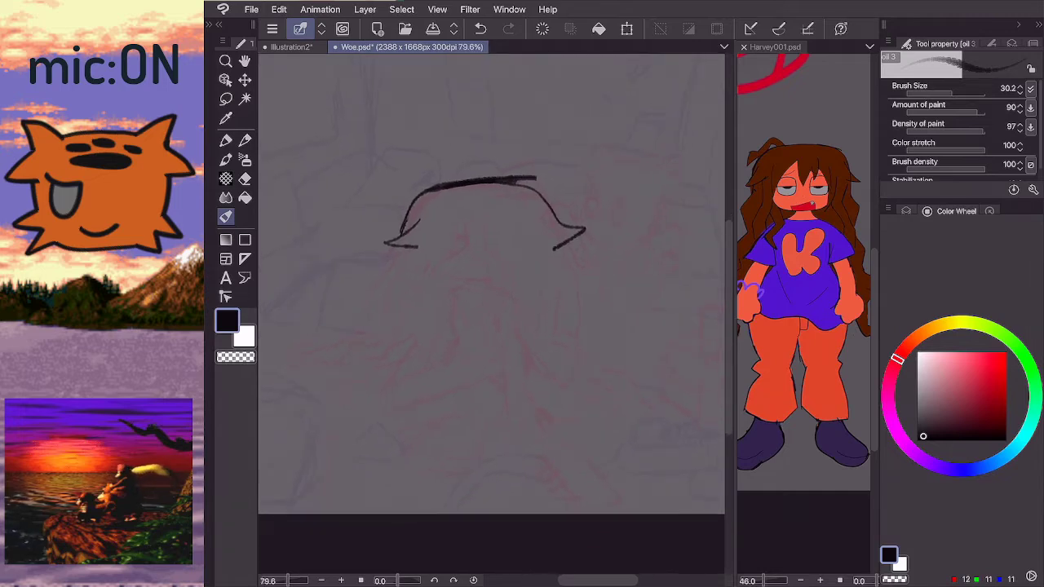
{"action": "scroll", "coordinate": [490, 278], "scroll_direction": "down", "scroll_amount": 1}
{"action": "mouse_move", "coordinate": [421, 245]}
{"action": "left_mouse_down"}
{"action": "mouse_move", "coordinate": [376, 277]}
{"action": "mouse_move", "coordinate": [378, 312]}
{"action": "mouse_move", "coordinate": [321, 336]}
{"action": "mouse_move", "coordinate": [332, 366]}
{"action": "mouse_move", "coordinate": [367, 332]}
{"action": "mouse_move", "coordinate": [356, 376]}
{"action": "mouse_move", "coordinate": [403, 320]}
{"action": "left_mouse_up"}
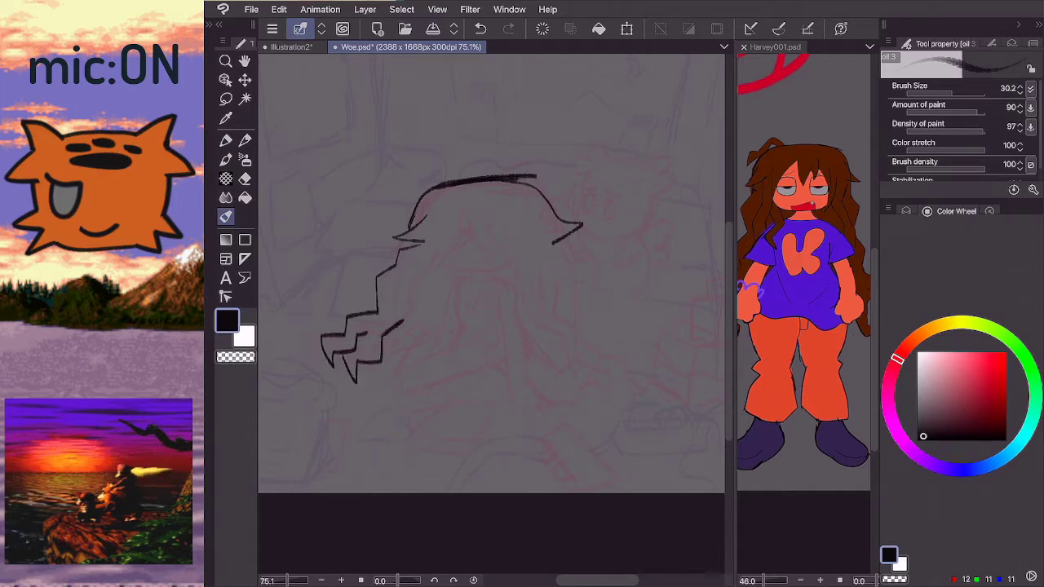
{"action": "left_click_drag", "start_coordinate": [460, 208], "coordinate": [426, 298]}
- Ink the half-hidden eye as a half circle against the inner hair edge, redrawing it and darkening the pupil
{"action": "scroll", "coordinate": [486, 225], "scroll_direction": "up", "scroll_amount": 2}
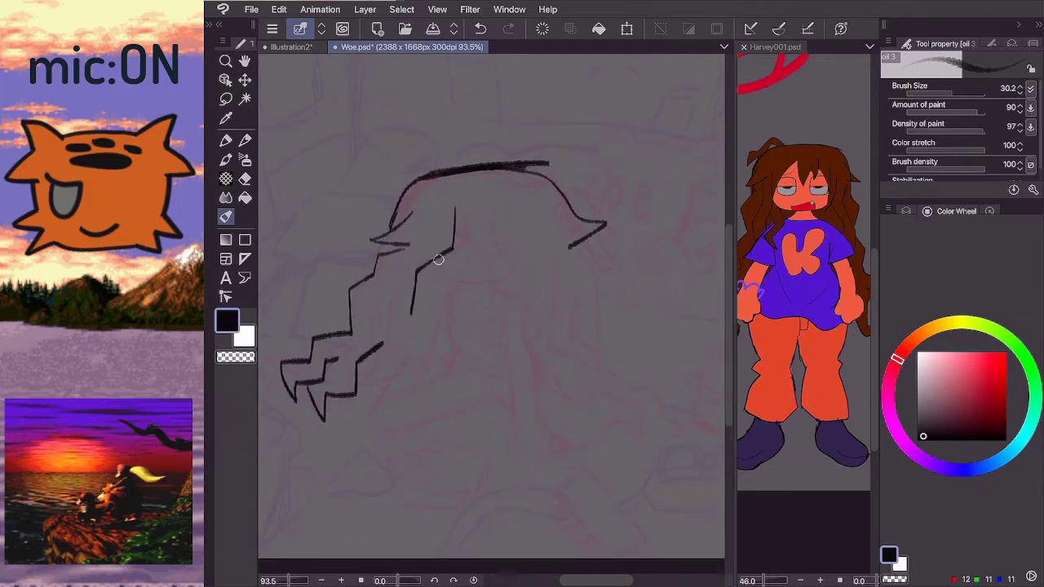
{"action": "mouse_move", "coordinate": [436, 258]}
{"action": "left_mouse_down"}
{"action": "mouse_move", "coordinate": [473, 240]}
{"action": "mouse_move", "coordinate": [477, 220]}
{"action": "left_mouse_up"}
{"action": "key", "text": "ctrl+z"}
{"action": "mouse_move", "coordinate": [430, 261]}
{"action": "left_mouse_down"}
{"action": "mouse_move", "coordinate": [460, 256]}
{"action": "mouse_move", "coordinate": [453, 216]}
{"action": "left_mouse_up"}
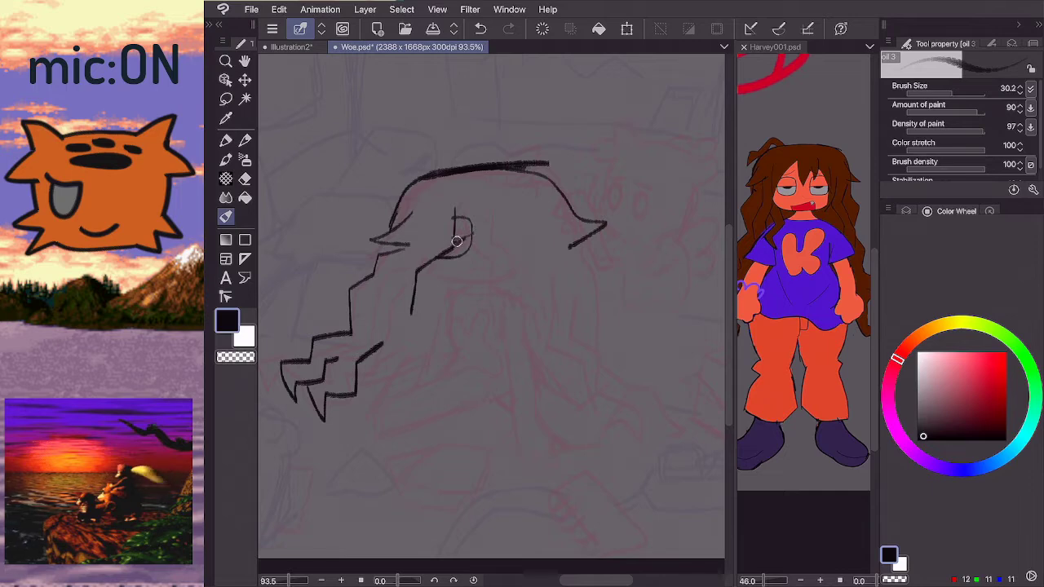
{"action": "left_click_drag", "start_coordinate": [463, 238], "coordinate": [455, 245]}
{"action": "scroll", "coordinate": [441, 261], "scroll_direction": "up", "scroll_amount": 3}
{"action": "key", "text": "ctrl+z"}
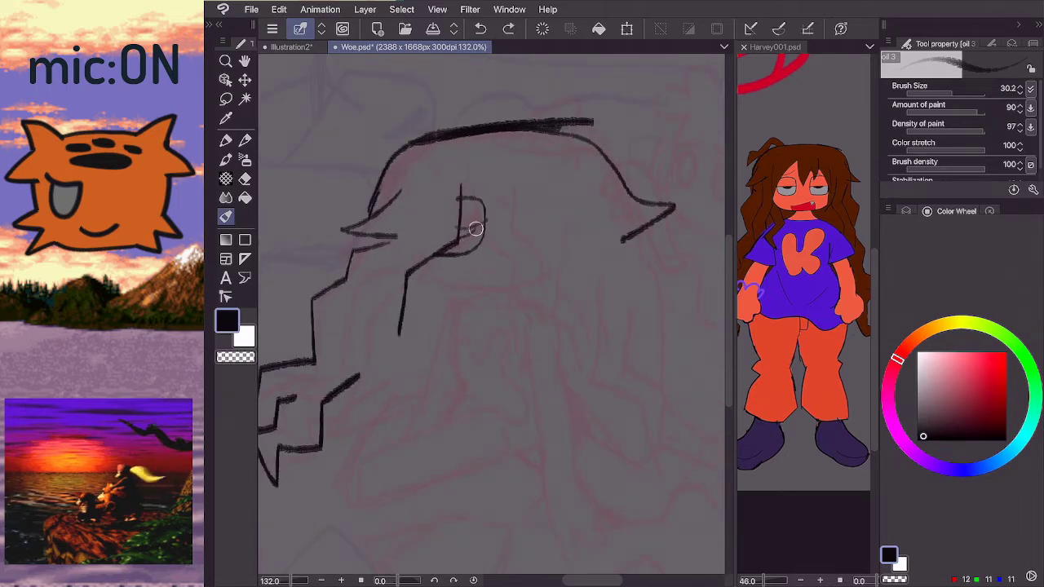
{"action": "left_click_drag", "start_coordinate": [472, 228], "coordinate": [457, 236]}
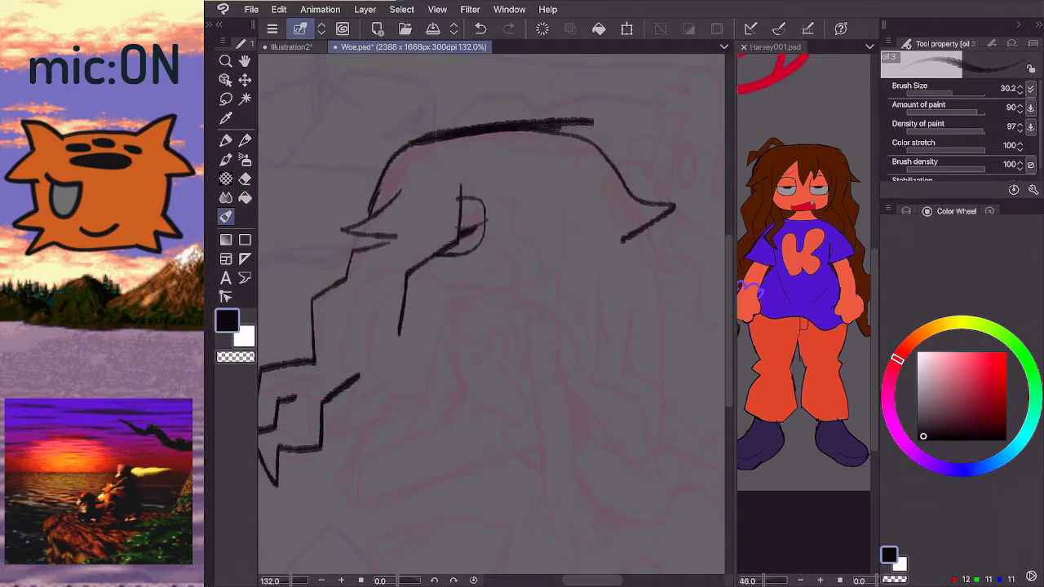
{"action": "scroll", "coordinate": [410, 209], "scroll_direction": "down", "scroll_amount": 2}
{"action": "scroll", "coordinate": [441, 244], "scroll_direction": "down", "scroll_amount": 1}
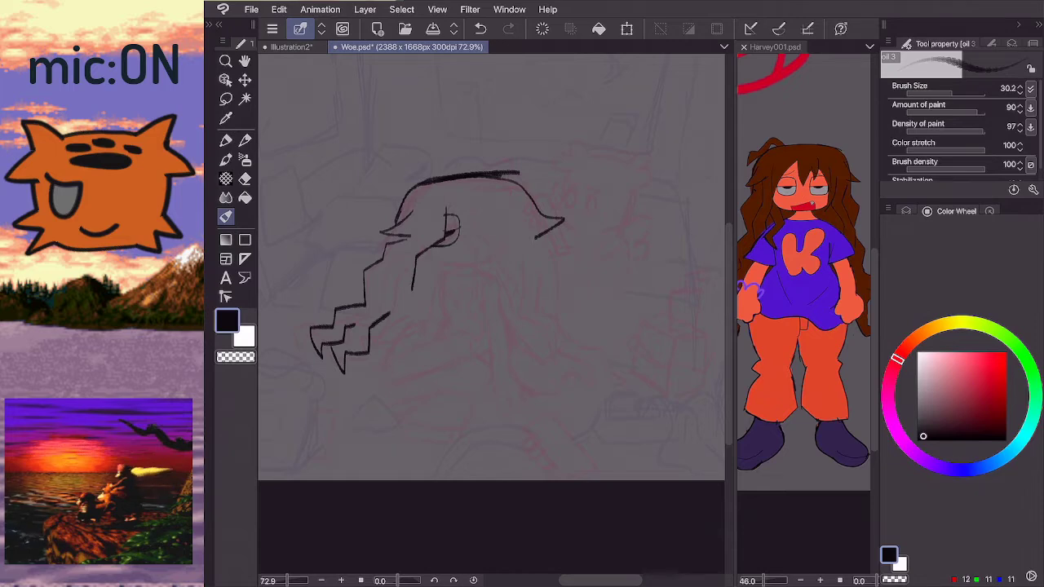
- Add inner zigzag strand lines inside the left hair lock
{"action": "scroll", "coordinate": [373, 253], "scroll_direction": "up", "scroll_amount": 1}
{"action": "mouse_move", "coordinate": [412, 252]}
{"action": "left_mouse_down"}
{"action": "mouse_move", "coordinate": [388, 265]}
{"action": "mouse_move", "coordinate": [381, 318]}
{"action": "mouse_move", "coordinate": [355, 352]}
{"action": "left_mouse_up"}
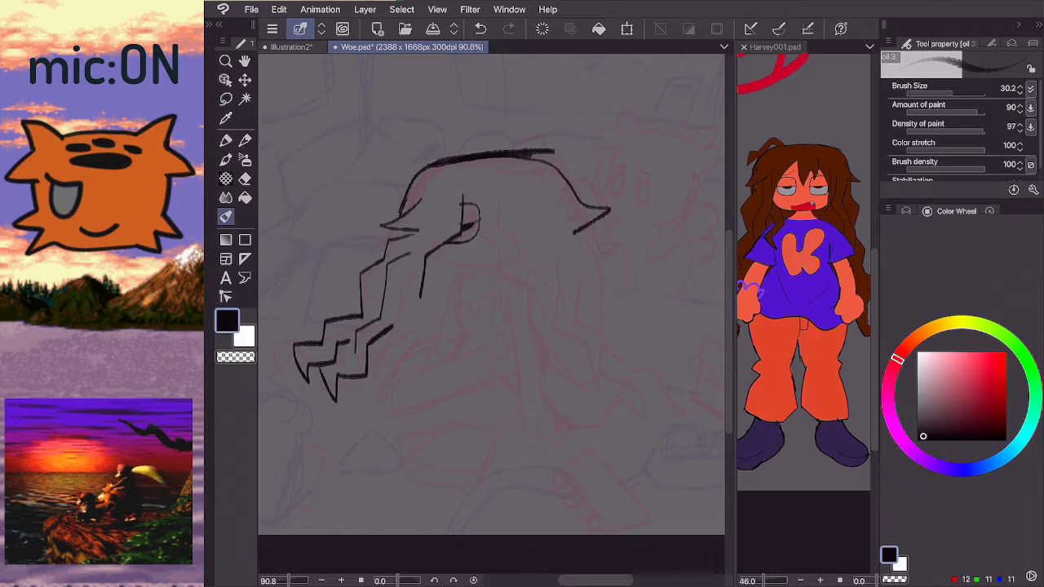
{"action": "left_click_drag", "start_coordinate": [395, 323], "coordinate": [419, 267]}
{"action": "key", "text": "e"}
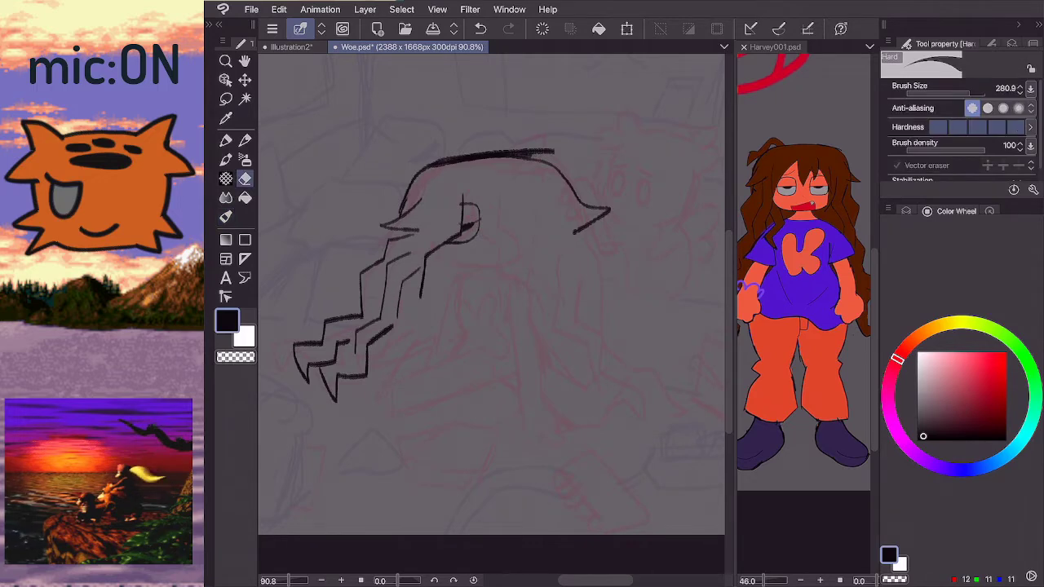
{"action": "key", "text": "b"}
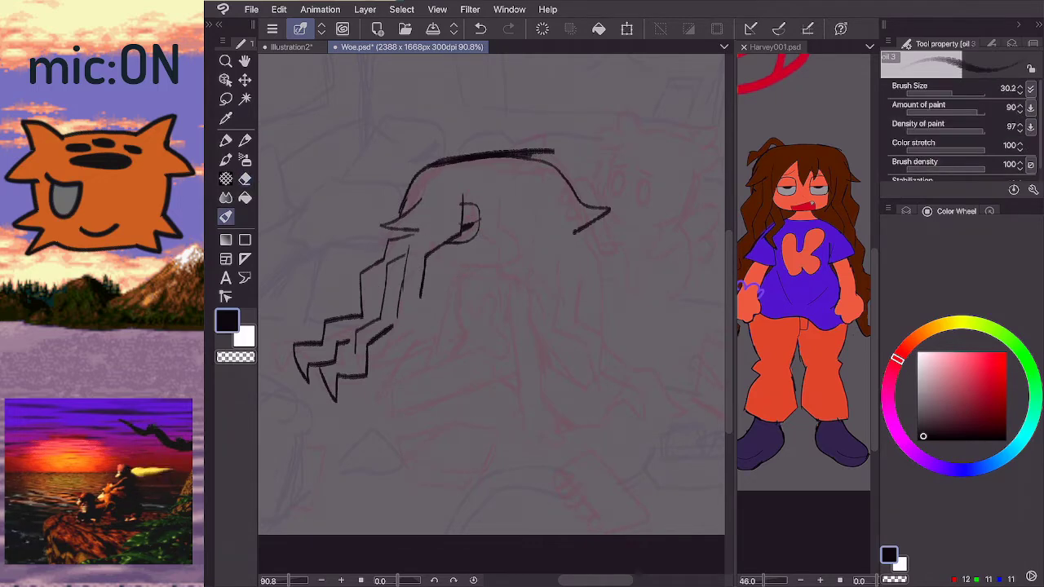
- Try a curved chin line beneath the eye, drawing it twice and undoing it
{"action": "scroll", "coordinate": [489, 200], "scroll_direction": "down", "scroll_amount": 1}
{"action": "scroll", "coordinate": [489, 200], "scroll_direction": "up", "scroll_amount": 2}
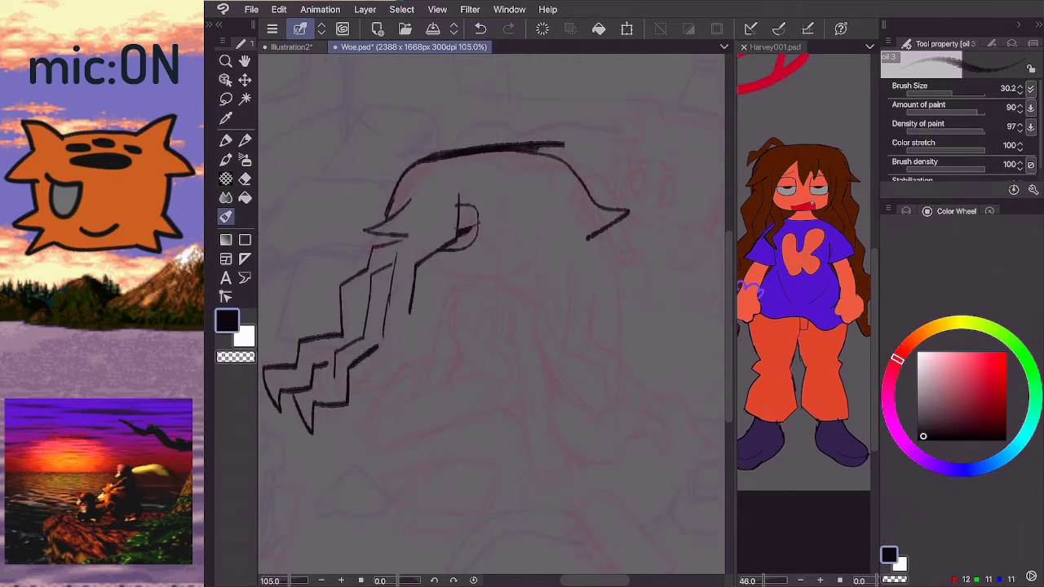
{"action": "mouse_move", "coordinate": [424, 264]}
{"action": "left_mouse_down"}
{"action": "mouse_move", "coordinate": [458, 280]}
{"action": "mouse_move", "coordinate": [526, 272]}
{"action": "left_mouse_up"}
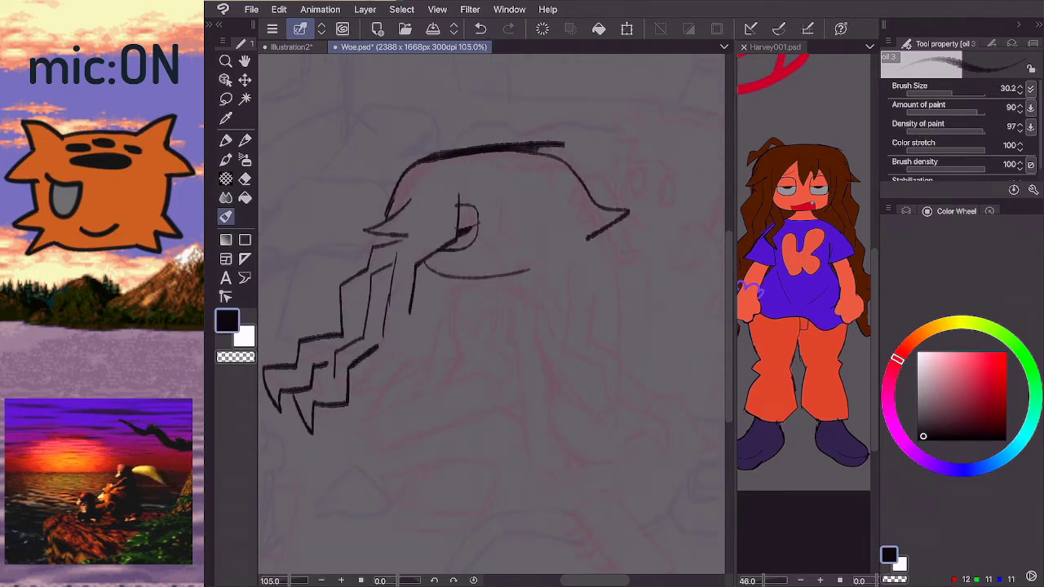
{"action": "key", "text": "ctrl+z"}
{"action": "mouse_move", "coordinate": [424, 258]}
{"action": "left_mouse_down"}
{"action": "mouse_move", "coordinate": [453, 271]}
{"action": "mouse_move", "coordinate": [522, 274]}
{"action": "left_mouse_up"}
{"action": "scroll", "coordinate": [447, 301], "scroll_direction": "up", "scroll_amount": 1}
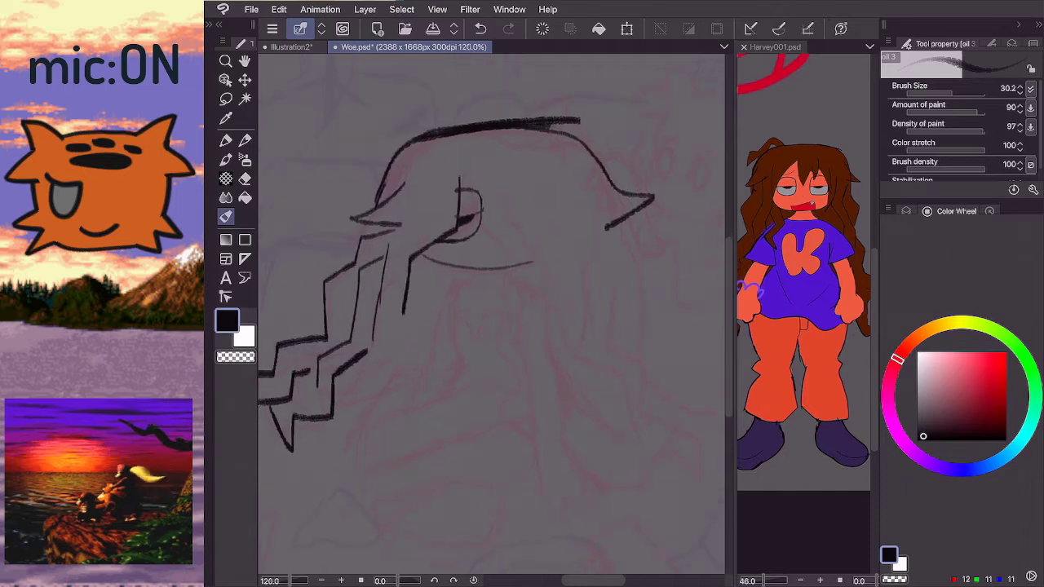
{"action": "key", "text": "ctrl+z"}
- Try the chin curve again from a rotated view, add a second stroke over it, and undo these lines
{"action": "left_click_drag", "start_coordinate": [350, 218], "coordinate": [396, 302]}
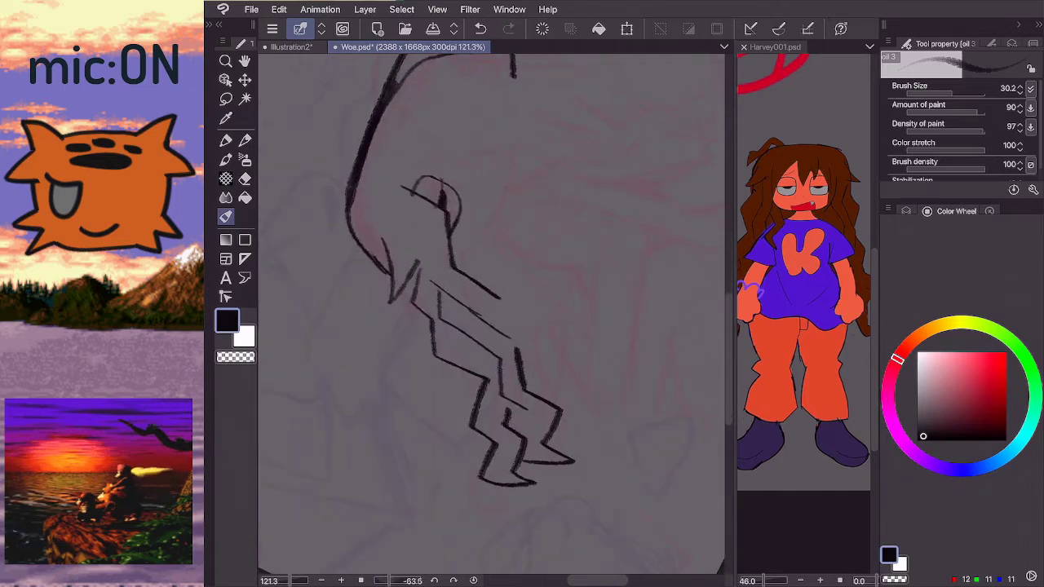
{"action": "mouse_move", "coordinate": [458, 261]}
{"action": "left_mouse_down"}
{"action": "mouse_move", "coordinate": [489, 234]}
{"action": "mouse_move", "coordinate": [511, 188]}
{"action": "left_mouse_up"}
{"action": "scroll", "coordinate": [481, 310], "scroll_direction": "down", "scroll_amount": 1}
{"action": "scroll", "coordinate": [420, 264], "scroll_direction": "up", "scroll_amount": 2}
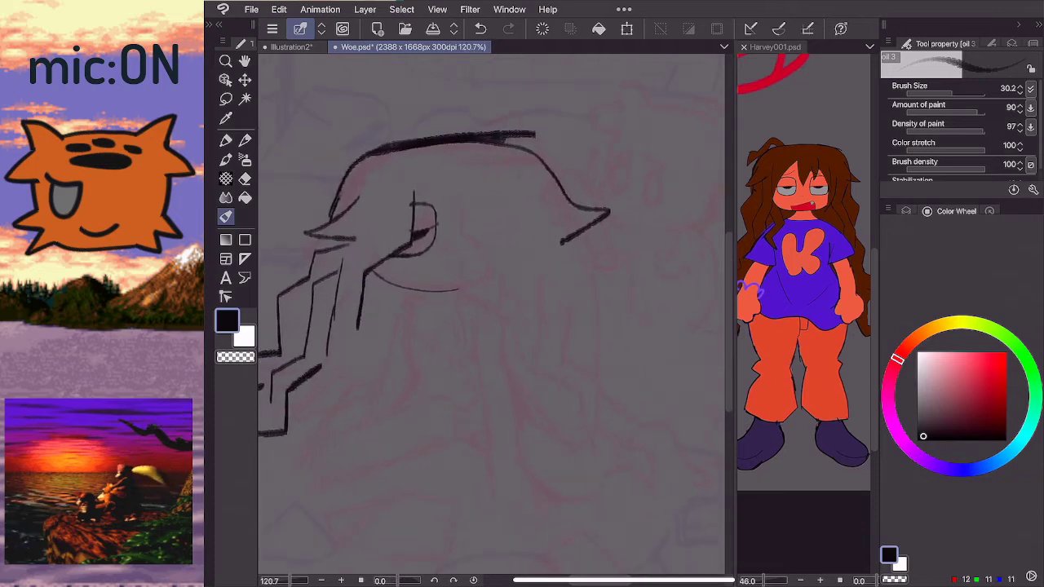
{"action": "mouse_move", "coordinate": [373, 269]}
{"action": "left_mouse_down"}
{"action": "mouse_move", "coordinate": [445, 287]}
{"action": "mouse_move", "coordinate": [427, 273]}
{"action": "mouse_move", "coordinate": [456, 274]}
{"action": "left_mouse_up"}
{"action": "key", "text": "ctrl+z"}
{"action": "key", "text": "ctrl+z"}
{"action": "key", "text": "ctrl+z"}
{"action": "scroll", "coordinate": [412, 223], "scroll_direction": "down", "scroll_amount": 4}
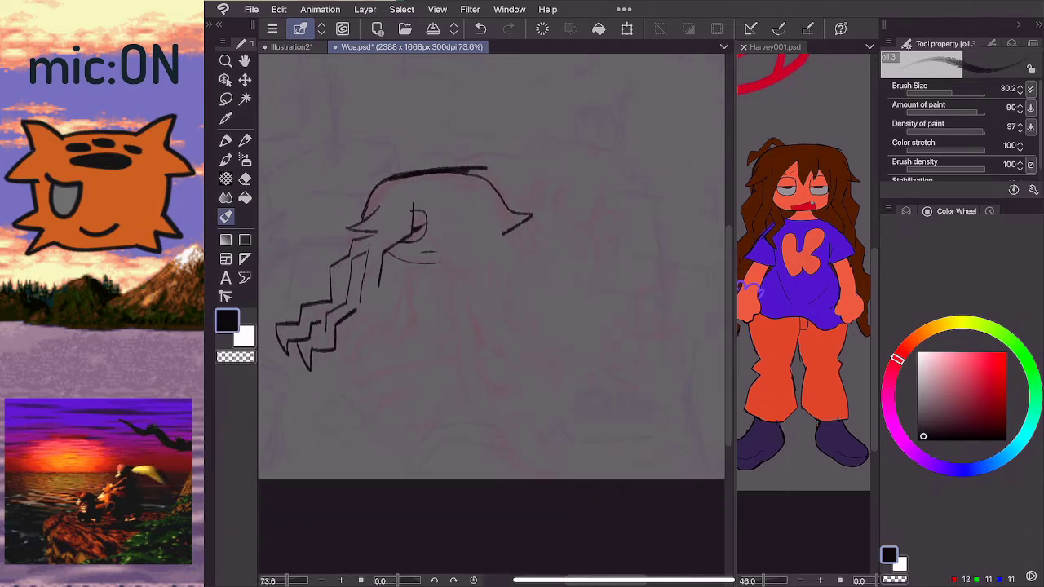
{"action": "key", "text": "ctrl+z"}
{"action": "key", "text": "ctrl+z"}
{"action": "key", "text": "ctrl+z"}
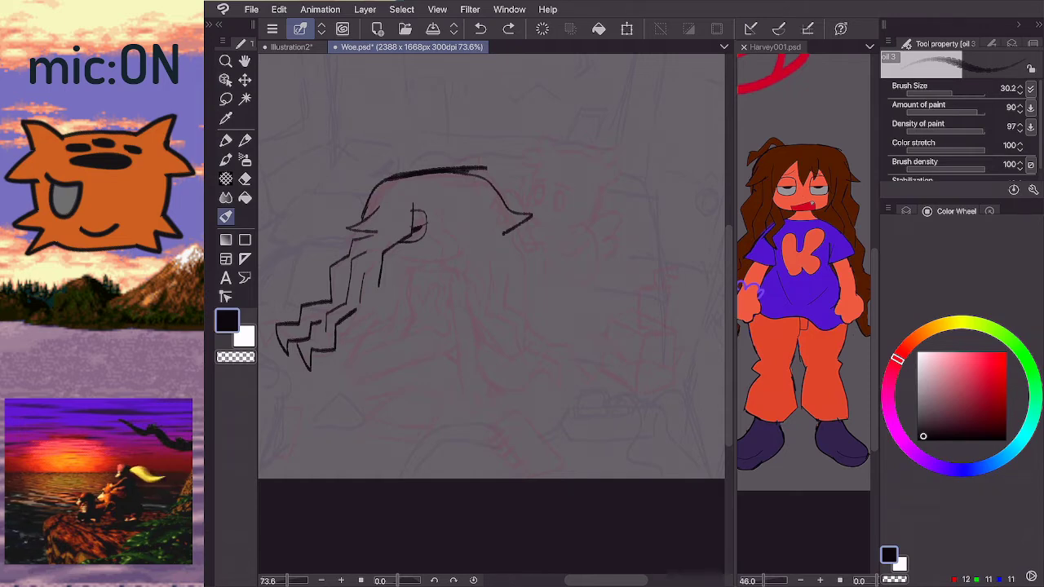
- Ink the bangs as jagged W-shaped points across the forehead, plus a strand line left of the eye
{"action": "scroll", "coordinate": [420, 231], "scroll_direction": "up", "scroll_amount": 3}
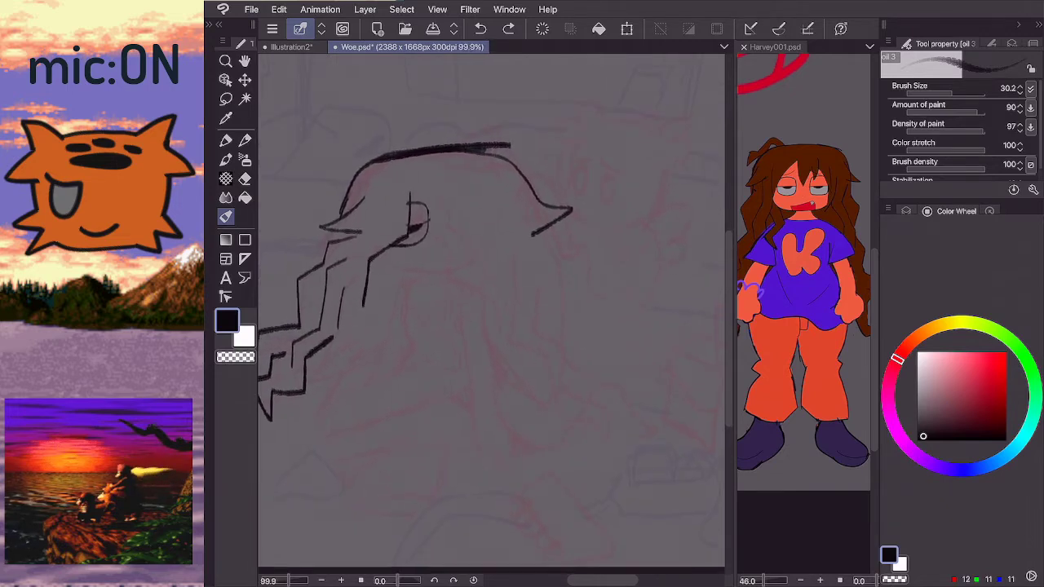
{"action": "scroll", "coordinate": [491, 311], "scroll_direction": "up", "scroll_amount": 1}
{"action": "scroll", "coordinate": [491, 311], "scroll_direction": "down", "scroll_amount": 1}
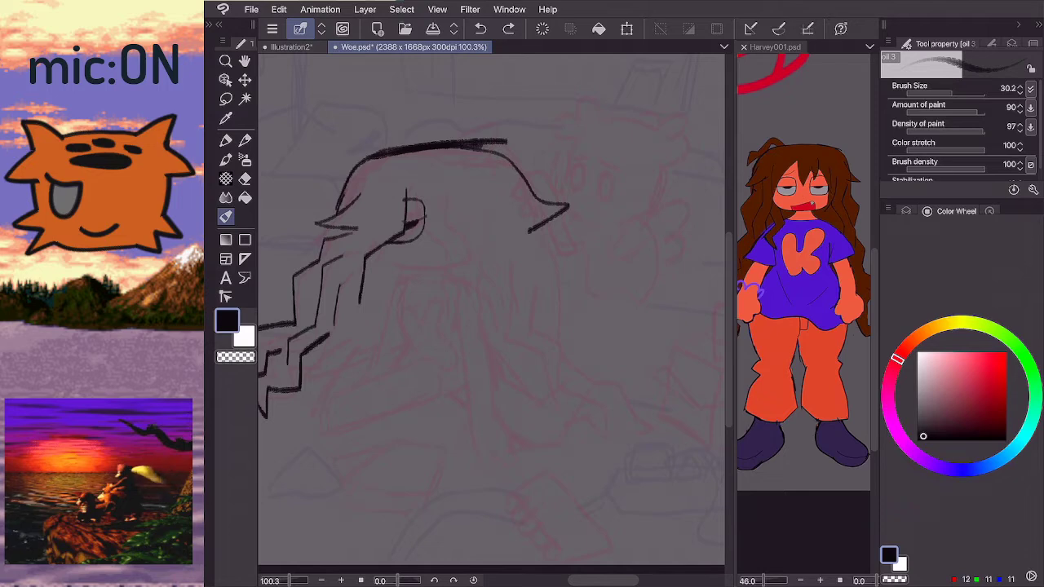
{"action": "left_click_drag", "start_coordinate": [389, 184], "coordinate": [357, 233]}
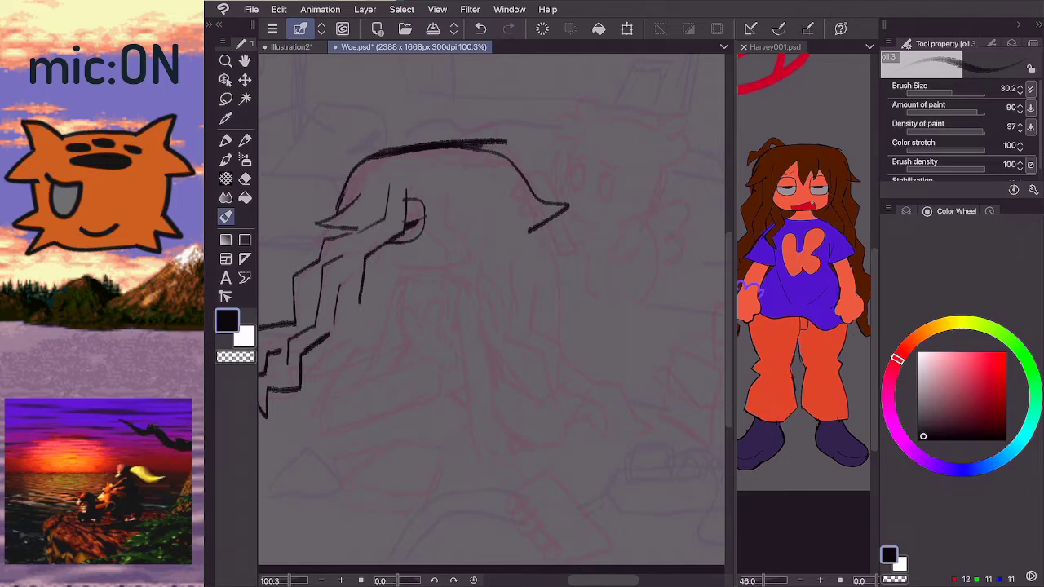
{"action": "mouse_move", "coordinate": [407, 197]}
{"action": "left_mouse_down"}
{"action": "mouse_move", "coordinate": [434, 173]}
{"action": "mouse_move", "coordinate": [460, 226]}
{"action": "mouse_move", "coordinate": [470, 177]}
{"action": "mouse_move", "coordinate": [476, 231]}
{"action": "mouse_move", "coordinate": [493, 192]}
{"action": "left_mouse_up"}
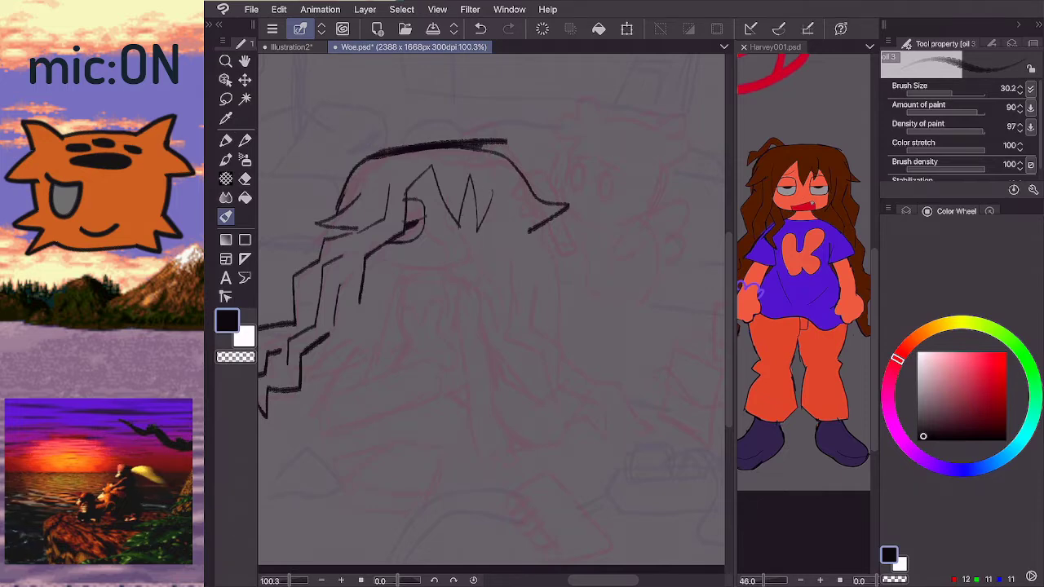
- Try a flat chin line with a curve joining it to the left hair lock, and undo both strokes
{"action": "scroll", "coordinate": [491, 310], "scroll_direction": "up", "scroll_amount": 1}
{"action": "left_click_drag", "start_coordinate": [396, 267], "coordinate": [487, 265]}
{"action": "mouse_move", "coordinate": [406, 269]}
{"action": "left_mouse_down"}
{"action": "mouse_move", "coordinate": [368, 261]}
{"action": "mouse_move", "coordinate": [372, 253]}
{"action": "left_mouse_up"}
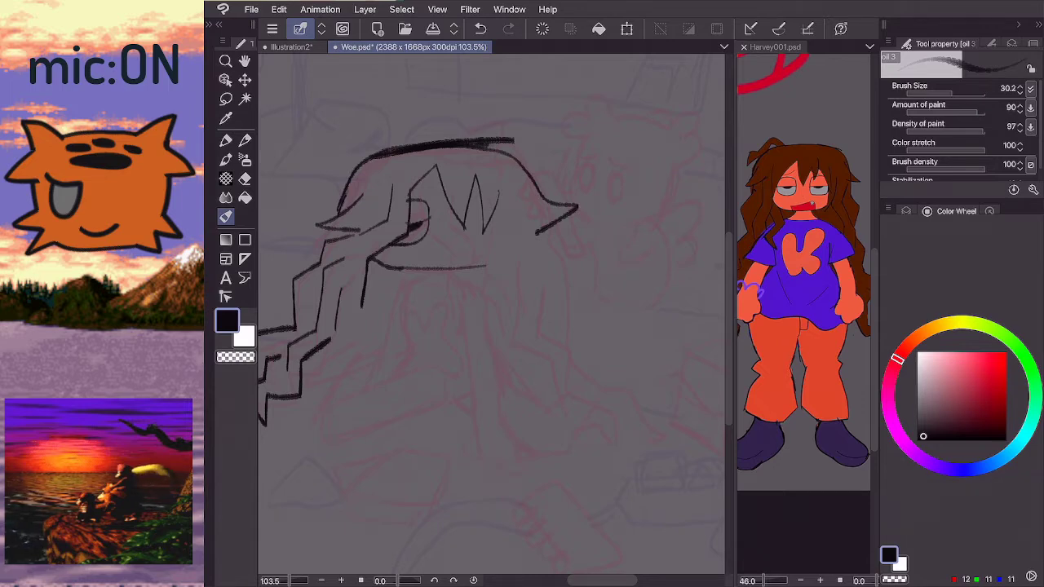
{"action": "key", "text": "ctrl+z"}
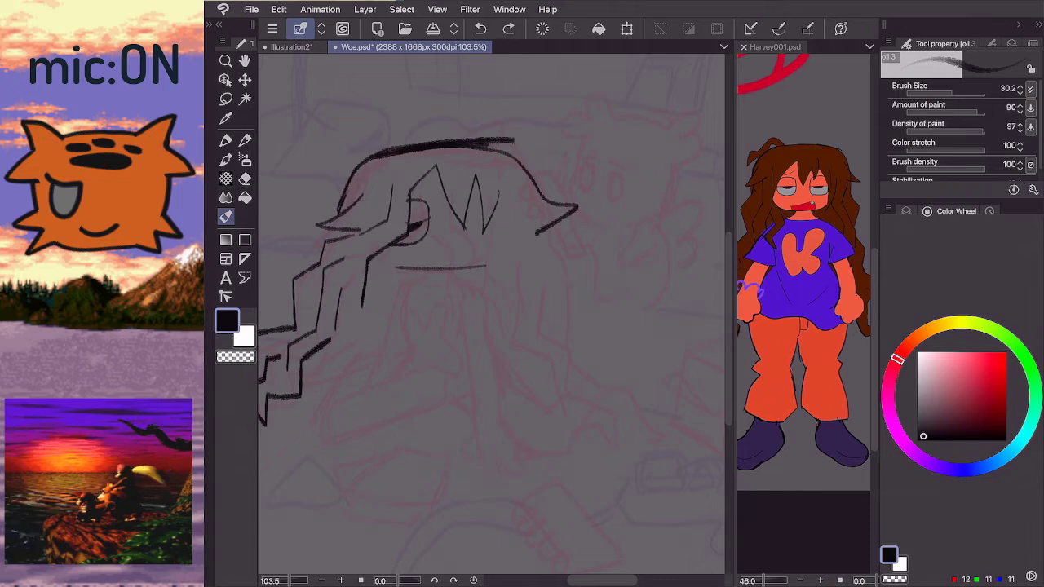
{"action": "key", "text": "ctrl+z"}
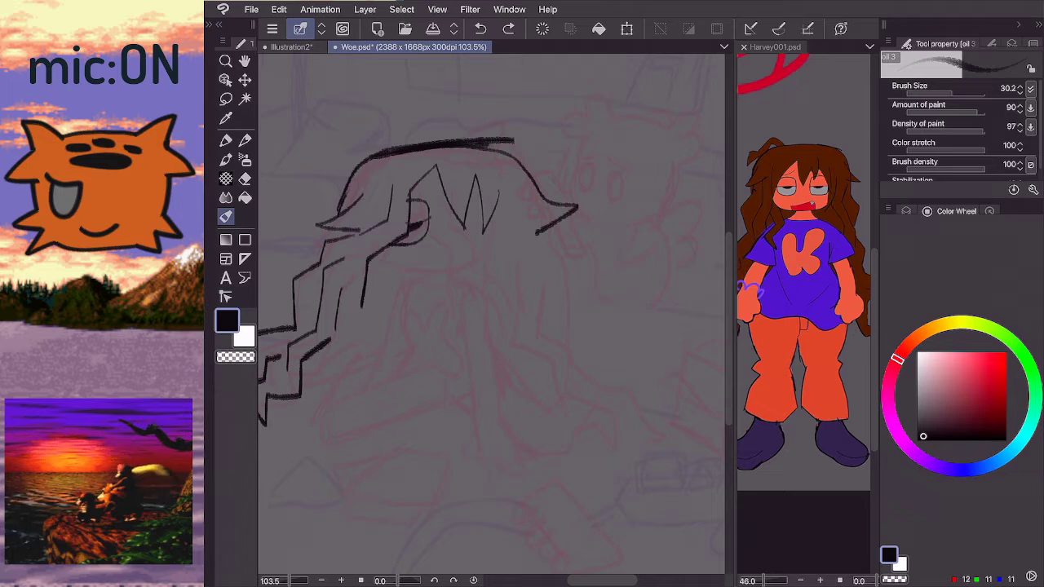
- Try another stroke below the face toward the left hair lock and undo it
{"action": "scroll", "coordinate": [491, 310], "scroll_direction": "down", "scroll_amount": 1}
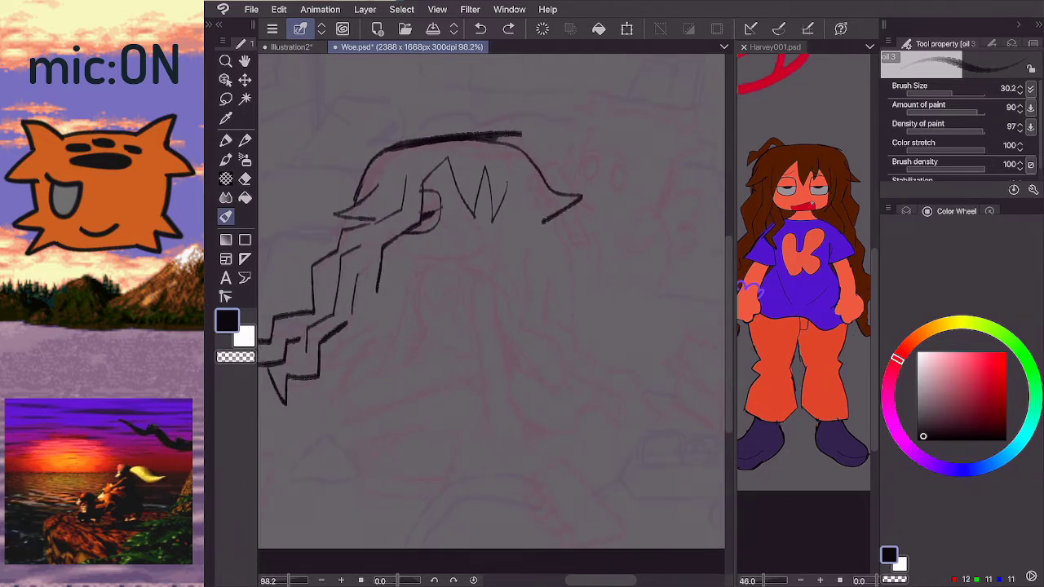
{"action": "left_click_drag", "start_coordinate": [432, 263], "coordinate": [361, 323]}
{"action": "key", "text": "ctrl+z"}
{"action": "key", "text": "ctrl+z"}
{"action": "key", "text": "ctrl+y"}
{"action": "scroll", "coordinate": [487, 244], "scroll_direction": "up", "scroll_amount": 1}
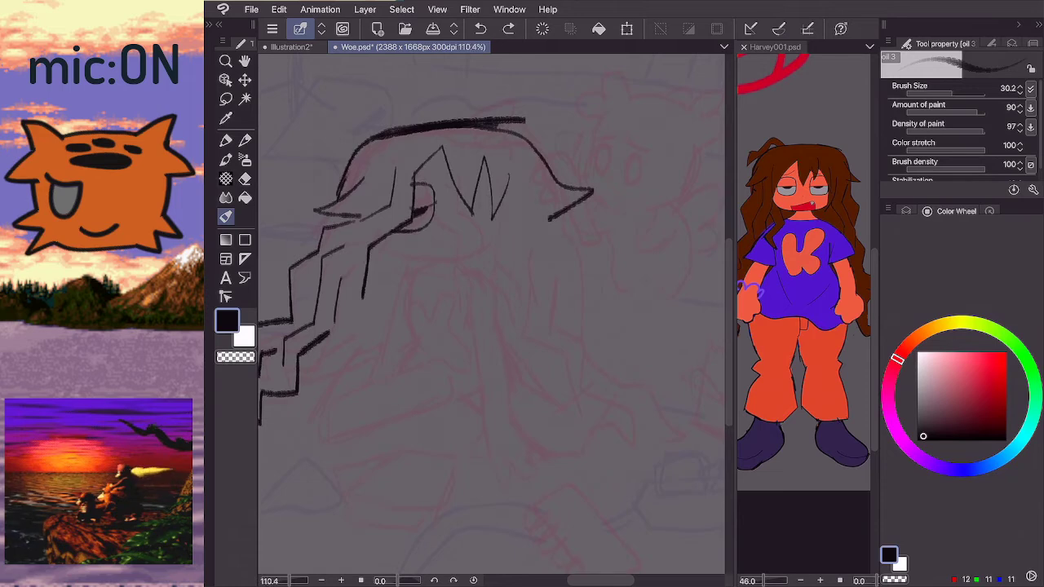
- Ink the chin line below the bangs, reworking the strokes until it curves up toward the right cheek and meets the left lock
{"action": "left_click_drag", "start_coordinate": [411, 257], "coordinate": [487, 255]}
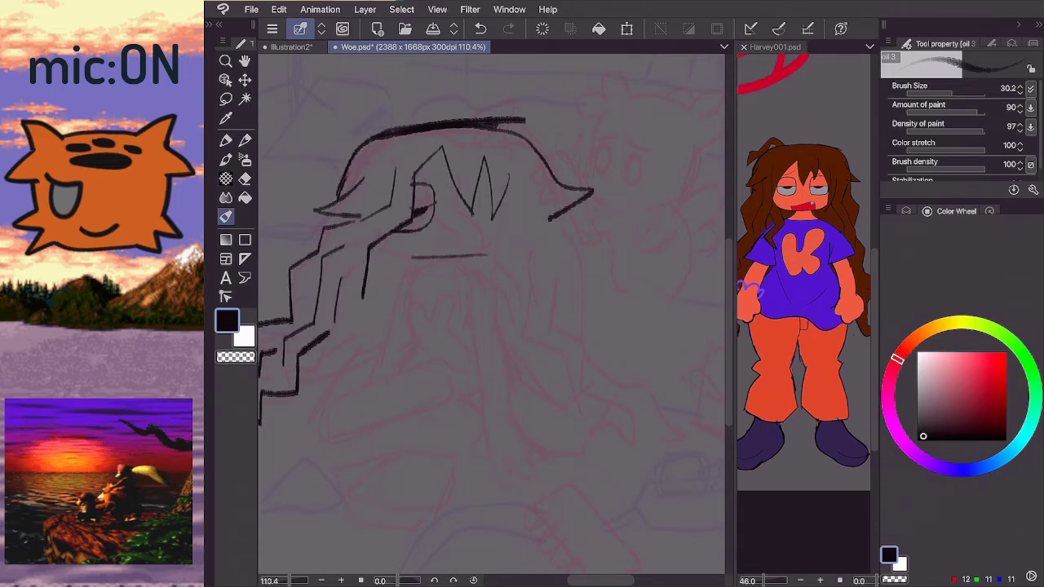
{"action": "mouse_move", "coordinate": [475, 256]}
{"action": "left_mouse_down"}
{"action": "mouse_move", "coordinate": [504, 236]}
{"action": "mouse_move", "coordinate": [512, 181]}
{"action": "left_mouse_up"}
{"action": "mouse_move", "coordinate": [446, 248]}
{"action": "left_mouse_down"}
{"action": "mouse_move", "coordinate": [414, 254]}
{"action": "mouse_move", "coordinate": [456, 241]}
{"action": "left_mouse_up"}
{"action": "key", "text": "ctrl+z"}
{"action": "key", "text": "ctrl+z"}
{"action": "key", "text": "ctrl+z"}
{"action": "key", "text": "ctrl+z"}
{"action": "key", "text": "ctrl+z"}
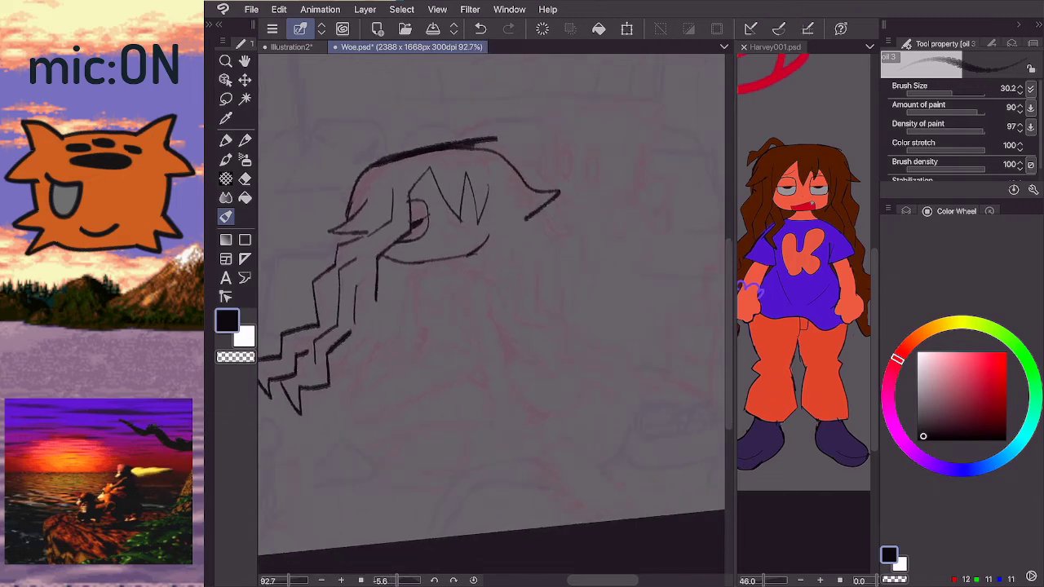
- Try short neck strokes just beneath the chin, redrawing and undoing them
{"action": "scroll", "coordinate": [409, 196], "scroll_direction": "up", "scroll_amount": 2}
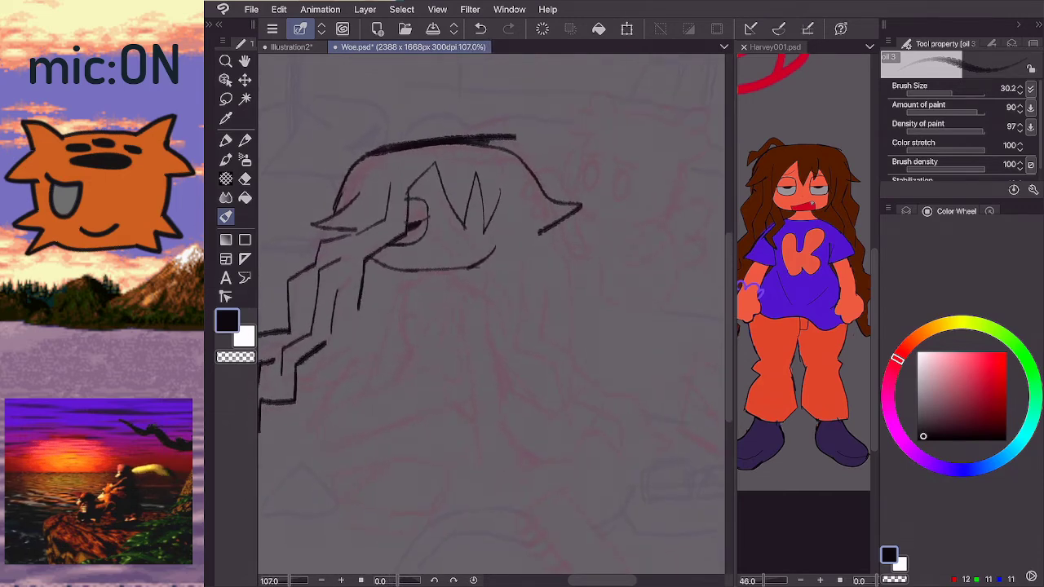
{"action": "left_click_drag", "start_coordinate": [421, 271], "coordinate": [416, 281]}
{"action": "key", "text": "ctrl+z"}
{"action": "key", "text": "ctrl+z"}
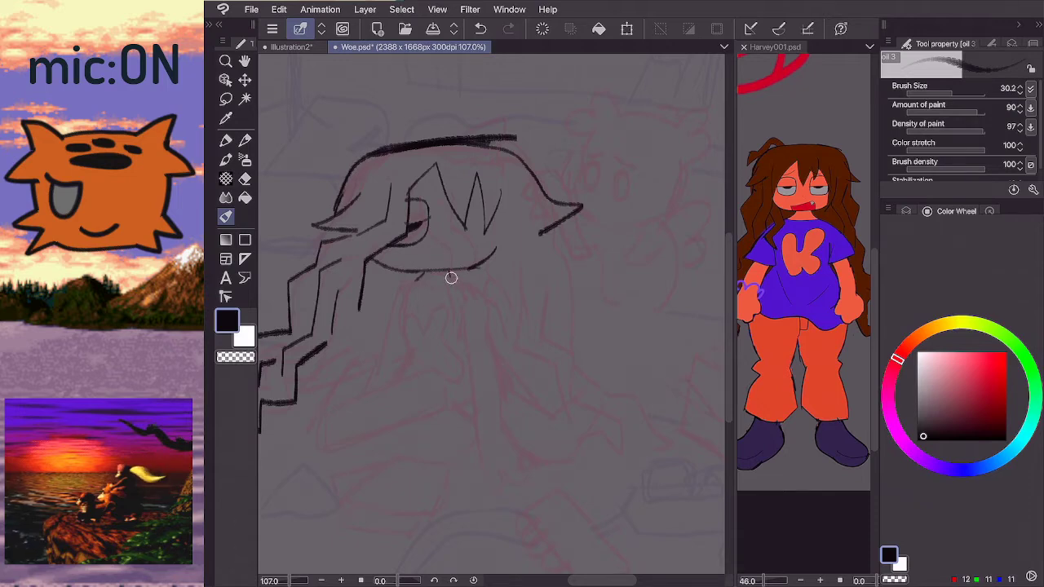
{"action": "scroll", "coordinate": [451, 278], "scroll_direction": "down", "scroll_amount": 1}
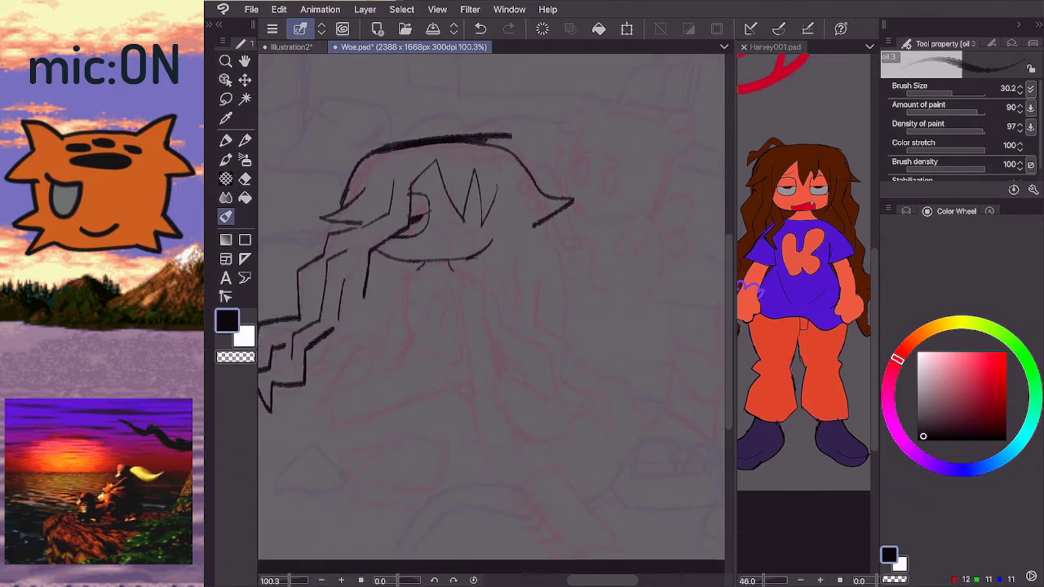
{"action": "key", "text": "ctrl+z"}
{"action": "left_click_drag", "start_coordinate": [449, 261], "coordinate": [454, 271]}
{"action": "scroll", "coordinate": [359, 171], "scroll_direction": "down", "scroll_amount": 1}
{"action": "key", "text": "ctrl+z"}
- Ink the shirt's two flared sleeves below the chin, reworking the strokes of the left sleeve
{"action": "scroll", "coordinate": [359, 171], "scroll_direction": "down", "scroll_amount": 1}
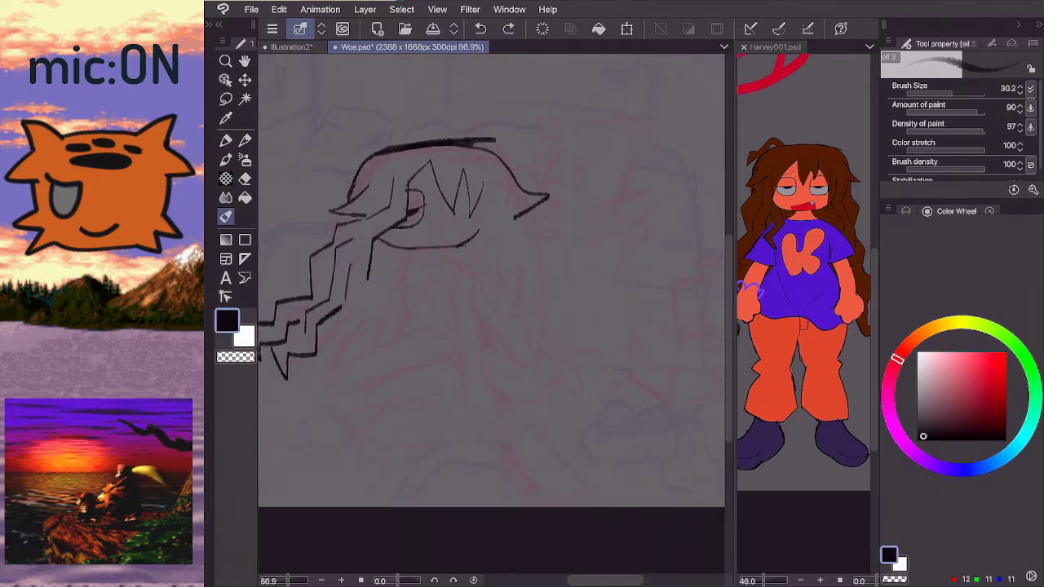
{"action": "key", "text": "ctrl+z"}
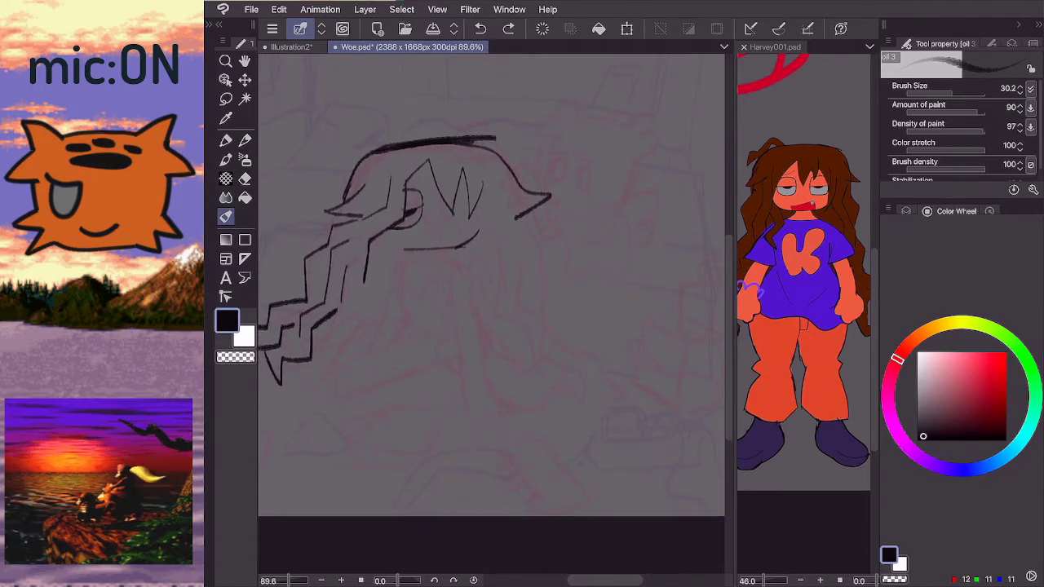
{"action": "mouse_move", "coordinate": [454, 303]}
{"action": "left_mouse_down"}
{"action": "mouse_move", "coordinate": [476, 320]}
{"action": "mouse_move", "coordinate": [496, 306]}
{"action": "mouse_move", "coordinate": [471, 273]}
{"action": "left_mouse_up"}
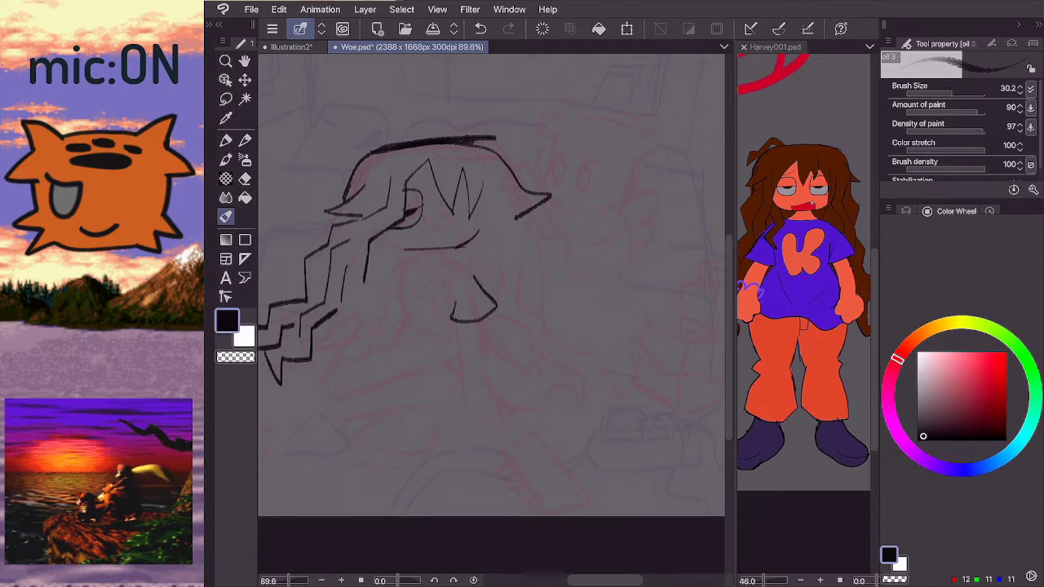
{"action": "mouse_move", "coordinate": [401, 305]}
{"action": "left_mouse_down"}
{"action": "mouse_move", "coordinate": [380, 310]}
{"action": "mouse_move", "coordinate": [365, 295]}
{"action": "mouse_move", "coordinate": [387, 305]}
{"action": "mouse_move", "coordinate": [368, 289]}
{"action": "mouse_move", "coordinate": [393, 261]}
{"action": "left_mouse_up"}
{"action": "key", "text": "ctrl+z"}
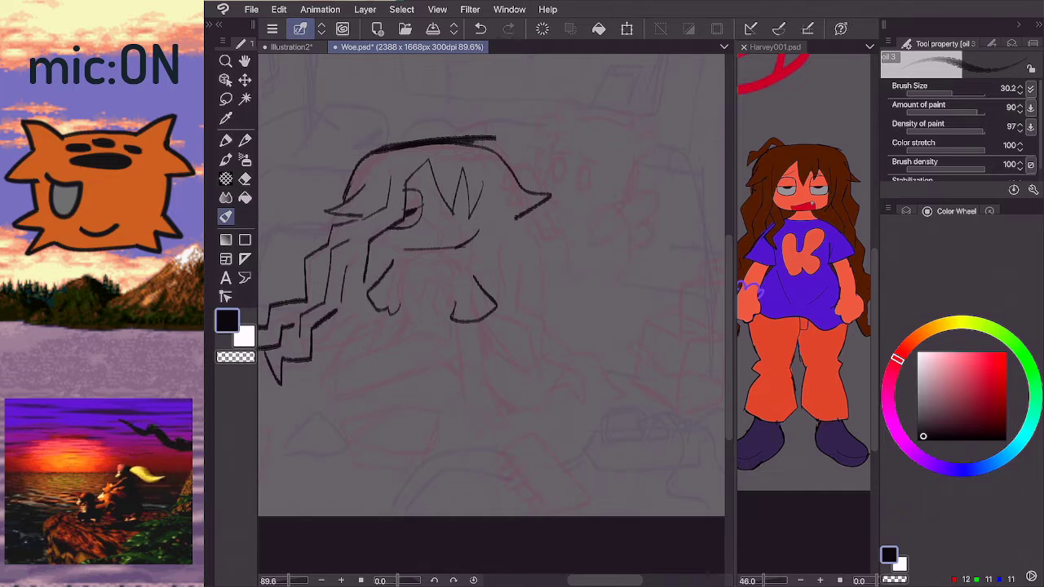
{"action": "key", "text": "ctrl+z"}
- Try an arched shoulder line joining the left sleeve to the right sleeve, redrawing it and undoing the strokes
{"action": "mouse_move", "coordinate": [401, 305]}
{"action": "left_mouse_down"}
{"action": "mouse_move", "coordinate": [387, 310]}
{"action": "mouse_move", "coordinate": [367, 291]}
{"action": "mouse_move", "coordinate": [392, 262]}
{"action": "mouse_move", "coordinate": [490, 286]}
{"action": "left_mouse_up"}
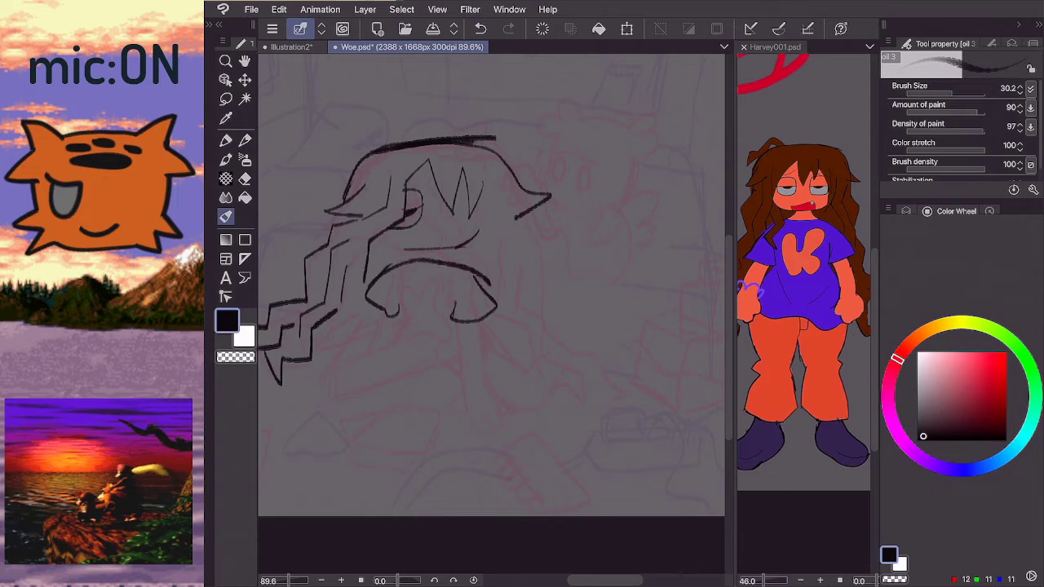
{"action": "key", "text": "ctrl+z"}
{"action": "mouse_move", "coordinate": [369, 284]}
{"action": "left_mouse_down"}
{"action": "mouse_move", "coordinate": [399, 259]}
{"action": "mouse_move", "coordinate": [428, 254]}
{"action": "mouse_move", "coordinate": [406, 258]}
{"action": "mouse_move", "coordinate": [483, 279]}
{"action": "left_mouse_up"}
{"action": "key", "text": "ctrl+z"}
{"action": "key", "text": "ctrl+z"}
- Try erasing the middle of the shoulder line and inking a short neckline between the two shoulders beneath the chin
{"action": "key", "text": "e"}
{"action": "mouse_move", "coordinate": [410, 266]}
{"action": "left_mouse_down"}
{"action": "mouse_move", "coordinate": [435, 261]}
{"action": "mouse_move", "coordinate": [417, 251]}
{"action": "mouse_move", "coordinate": [447, 262]}
{"action": "left_mouse_up"}
{"action": "key", "text": "b"}
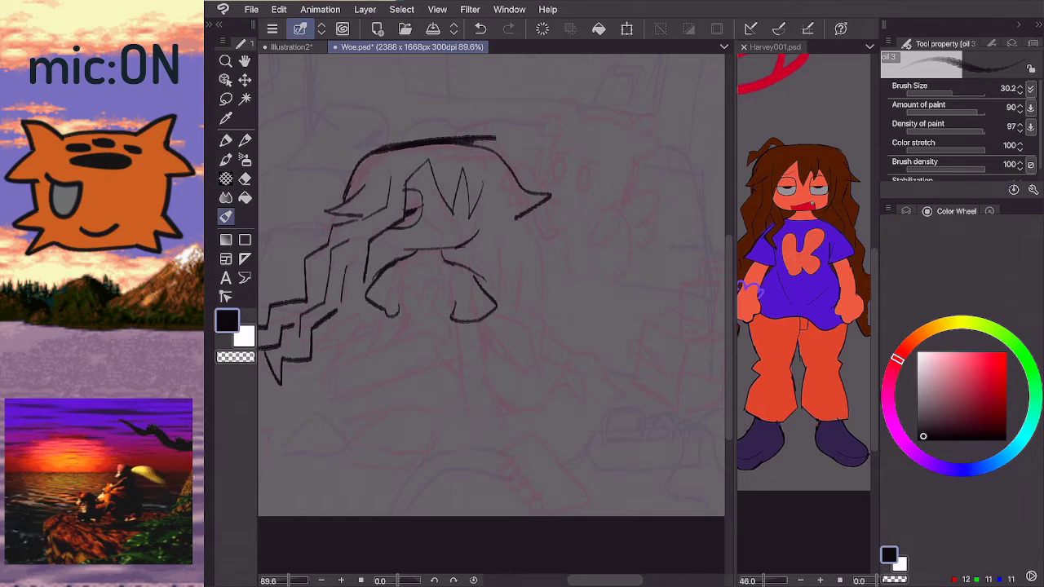
{"action": "scroll", "coordinate": [491, 285], "scroll_direction": "up", "scroll_amount": 1}
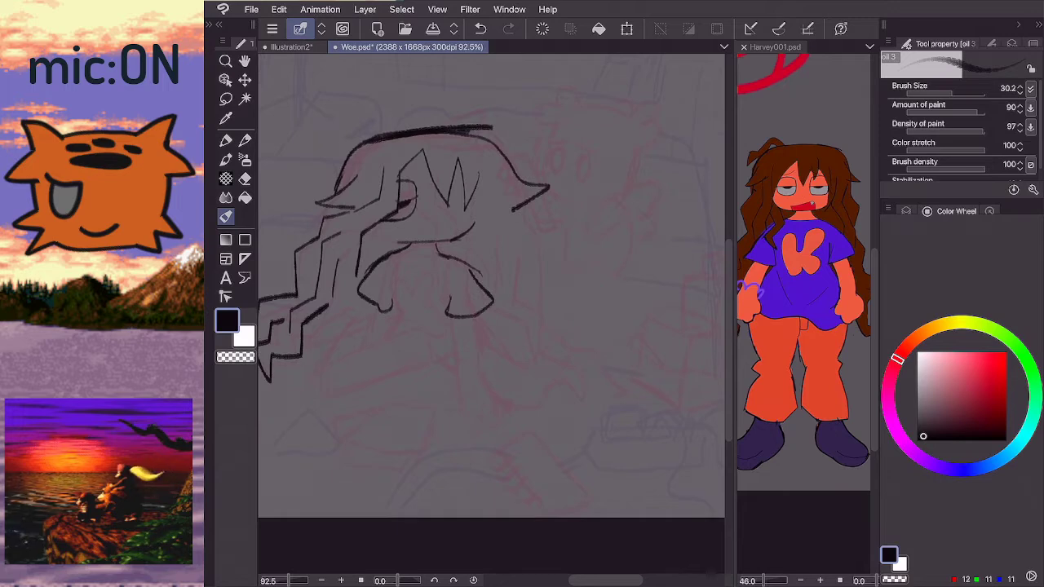
{"action": "left_click_drag", "start_coordinate": [403, 253], "coordinate": [440, 255]}
- Erase the rough neck and shoulder lines, then redraw the chin curve to the left lock and the right shoulder to its sleeve
{"action": "key", "text": "e"}
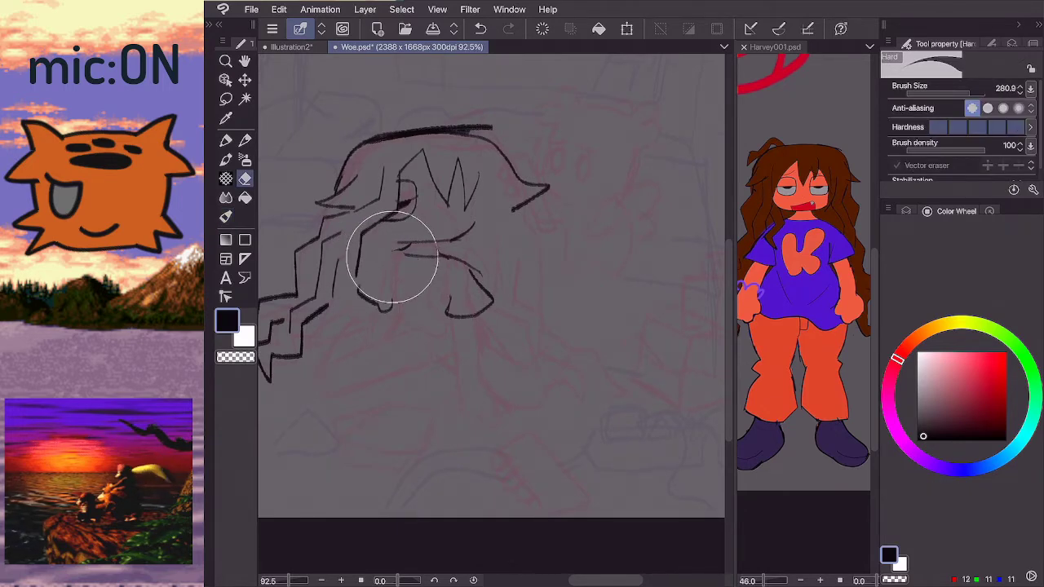
{"action": "key", "text": "b"}
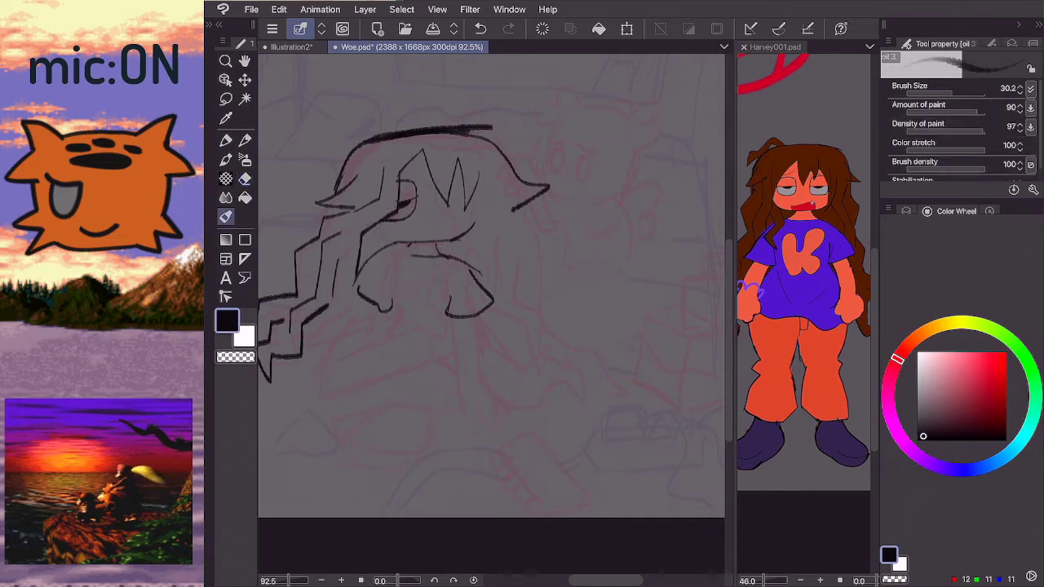
{"action": "key", "text": "e"}
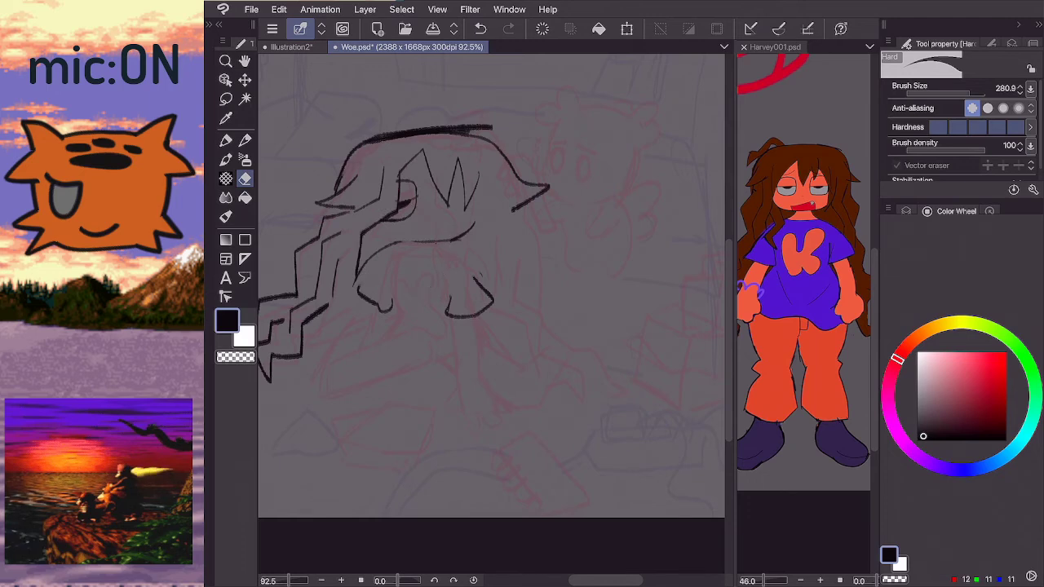
{"action": "key", "text": "ctrl+z"}
{"action": "key", "text": "b"}
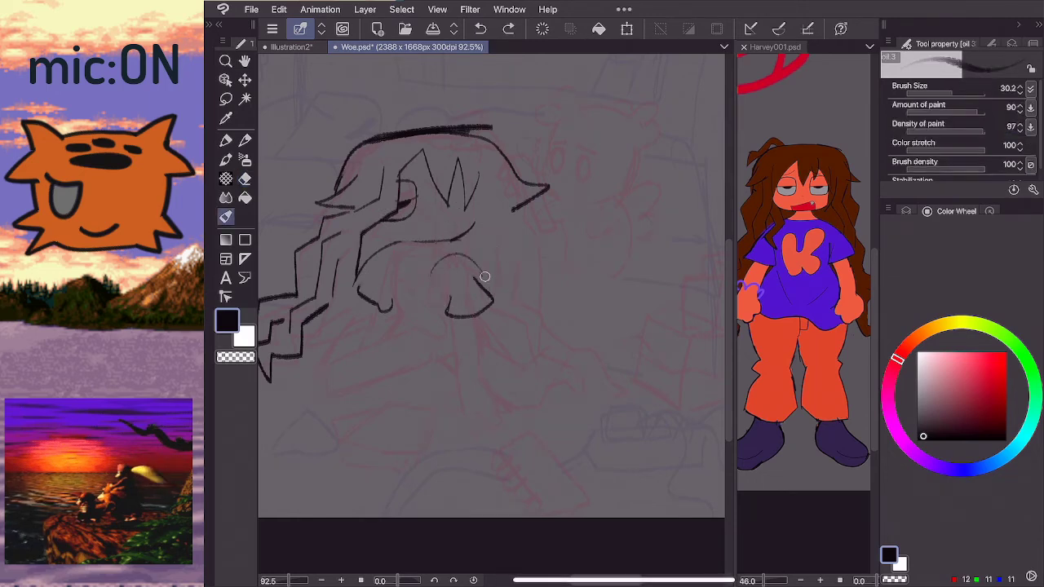
{"action": "left_click_drag", "start_coordinate": [447, 244], "coordinate": [480, 283]}
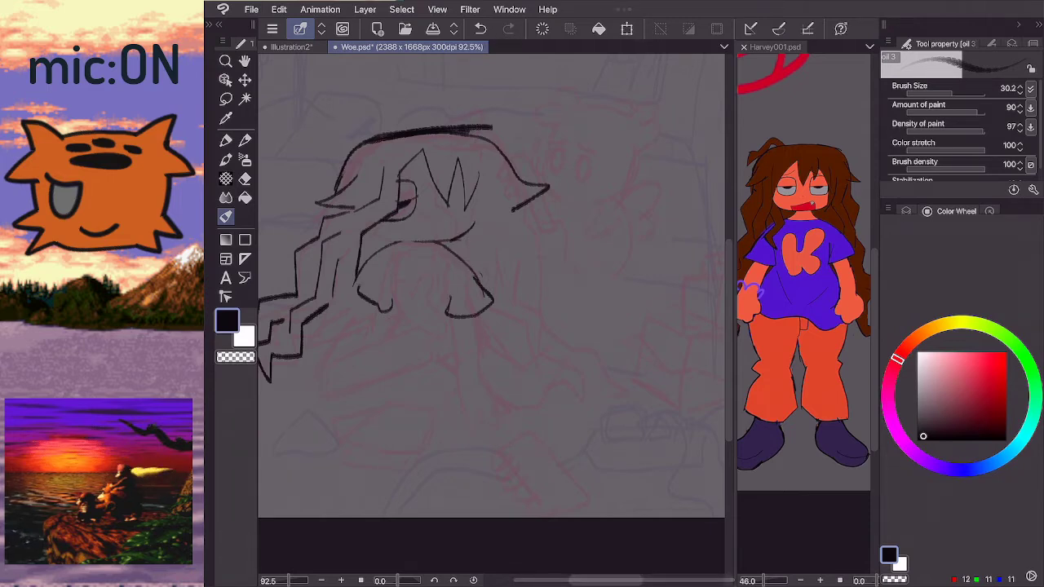
- Ink the shirt's wavy lower hem, join it to the left sleeve, and add a short fold stroke above its right end
{"action": "mouse_move", "coordinate": [389, 269]}
{"action": "left_mouse_down"}
{"action": "mouse_move", "coordinate": [380, 322]}
{"action": "mouse_move", "coordinate": [398, 382]}
{"action": "mouse_move", "coordinate": [431, 388]}
{"action": "mouse_move", "coordinate": [466, 378]}
{"action": "mouse_move", "coordinate": [405, 378]}
{"action": "mouse_move", "coordinate": [377, 343]}
{"action": "mouse_move", "coordinate": [430, 369]}
{"action": "left_mouse_up"}
{"action": "key", "text": "ctrl+z"}
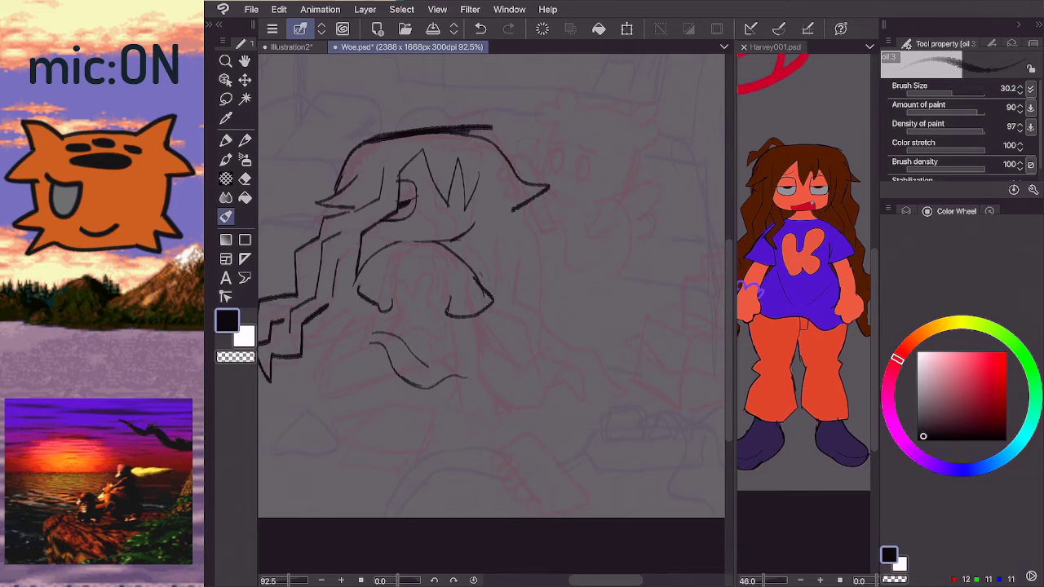
{"action": "left_click_drag", "start_coordinate": [351, 343], "coordinate": [385, 314]}
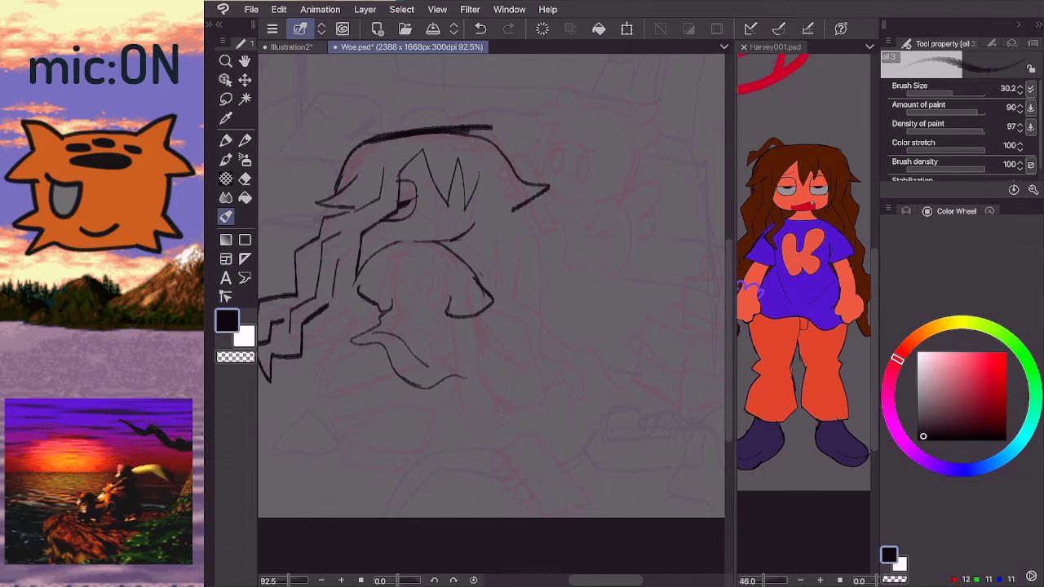
{"action": "left_click_drag", "start_coordinate": [452, 345], "coordinate": [441, 365]}
- Ink the underside of the folded leg from the shirt hem outward, trying its rounded left contour up toward the hair lock
{"action": "scroll", "coordinate": [491, 286], "scroll_direction": "down", "scroll_amount": 2}
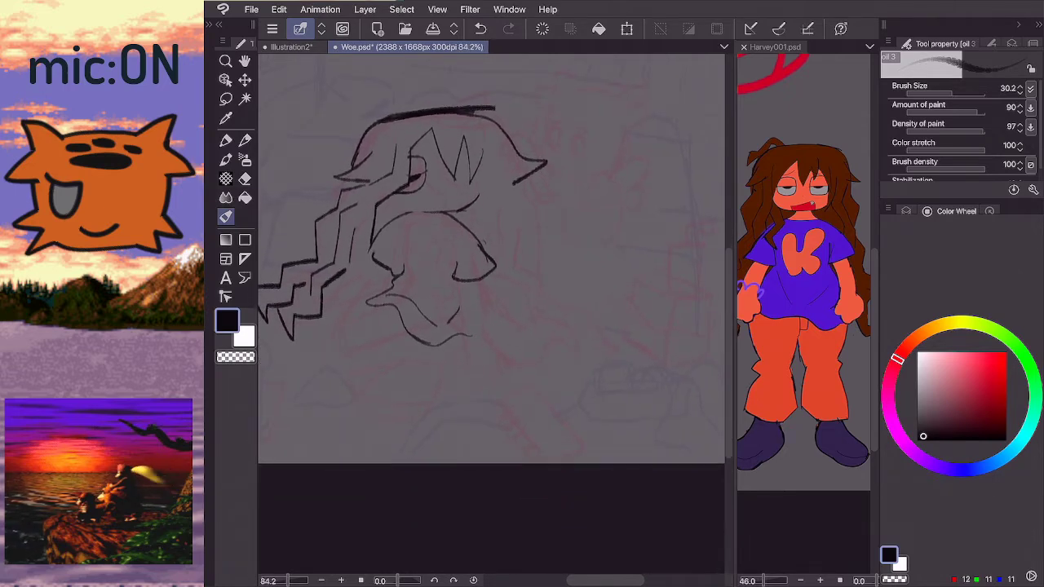
{"action": "scroll", "coordinate": [490, 261], "scroll_direction": "up", "scroll_amount": 3}
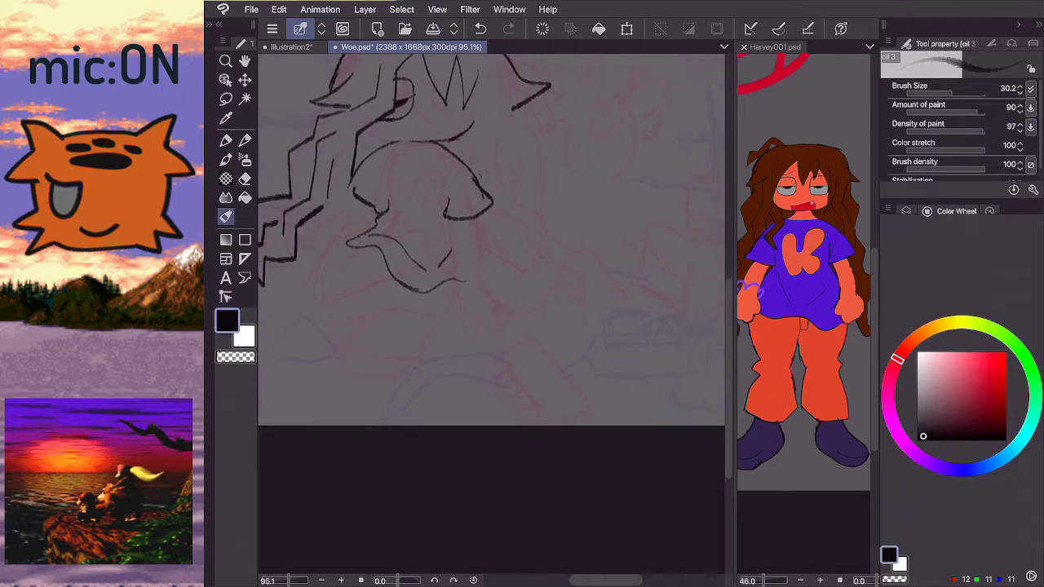
{"action": "scroll", "coordinate": [490, 261], "scroll_direction": "up", "scroll_amount": 1}
{"action": "left_click_drag", "start_coordinate": [328, 356], "coordinate": [427, 336]}
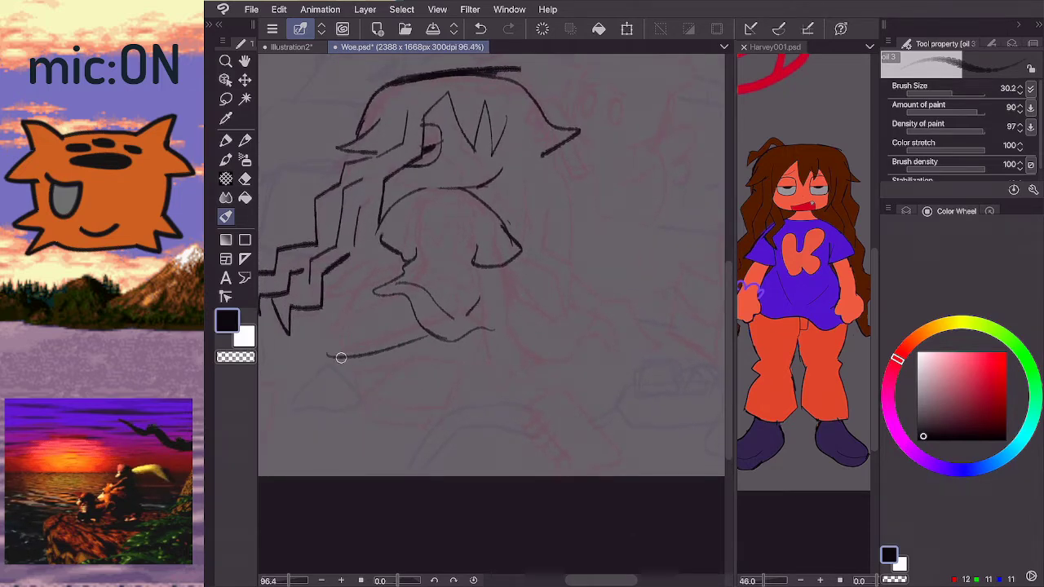
{"action": "mouse_move", "coordinate": [340, 358]}
{"action": "left_mouse_down"}
{"action": "mouse_move", "coordinate": [329, 310]}
{"action": "mouse_move", "coordinate": [395, 295]}
{"action": "left_mouse_up"}
{"action": "key", "text": "ctrl+z"}
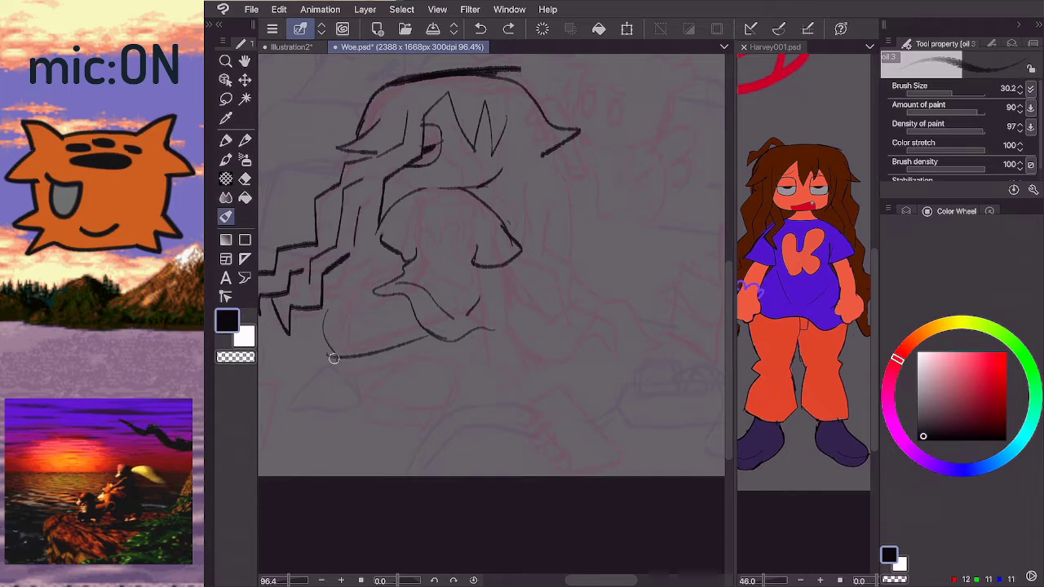
{"action": "mouse_move", "coordinate": [335, 357]}
{"action": "left_mouse_down"}
{"action": "mouse_move", "coordinate": [351, 282]}
{"action": "mouse_move", "coordinate": [363, 276]}
{"action": "mouse_move", "coordinate": [338, 284]}
{"action": "mouse_move", "coordinate": [356, 263]}
{"action": "left_mouse_up"}
{"action": "key", "text": "ctrl+z"}
- Ink the curved top of the folded leg to meet the shirt hem, reworking the strokes beside the left hair lock
{"action": "left_click_drag", "start_coordinate": [334, 297], "coordinate": [377, 264]}
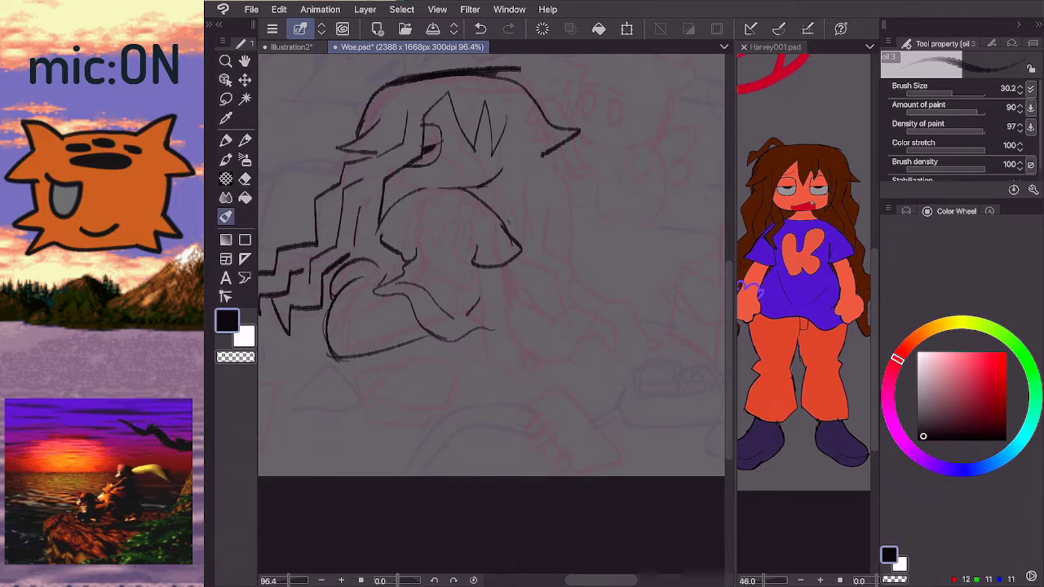
{"action": "key", "text": "ctrl+z"}
{"action": "key", "text": "ctrl+z"}
{"action": "left_click_drag", "start_coordinate": [330, 299], "coordinate": [385, 259]}
{"action": "key", "text": "ctrl+z"}
{"action": "key", "text": "ctrl+z"}
{"action": "key", "text": "ctrl+z"}
{"action": "key", "text": "ctrl+z"}
{"action": "key", "text": "ctrl+z"}
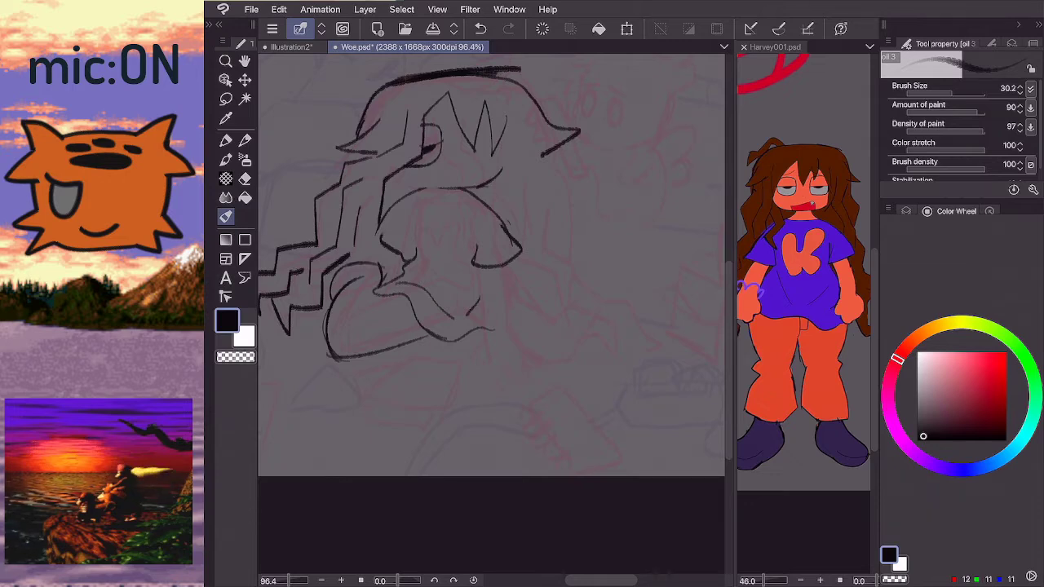
- Ink the planted arm beneath the right sleeve and its hand with spread fingers, reworking the arm line
{"action": "mouse_move", "coordinate": [492, 265]}
{"action": "left_mouse_down"}
{"action": "mouse_move", "coordinate": [476, 260]}
{"action": "mouse_move", "coordinate": [466, 274]}
{"action": "mouse_move", "coordinate": [472, 314]}
{"action": "mouse_move", "coordinate": [483, 346]}
{"action": "mouse_move", "coordinate": [511, 341]}
{"action": "left_mouse_up"}
{"action": "key", "text": "ctrl+z"}
{"action": "key", "text": "ctrl+z"}
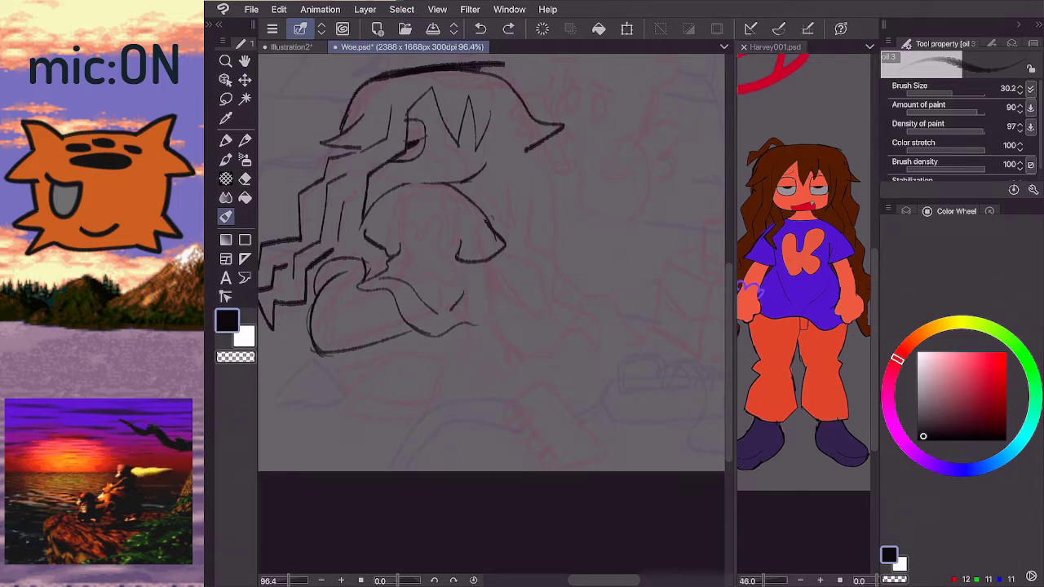
{"action": "left_click_drag", "start_coordinate": [487, 261], "coordinate": [492, 338]}
{"action": "key", "text": "ctrl+z"}
{"action": "mouse_move", "coordinate": [493, 259]}
{"action": "left_mouse_down"}
{"action": "mouse_move", "coordinate": [475, 327]}
{"action": "mouse_move", "coordinate": [468, 268]}
{"action": "left_mouse_up"}
{"action": "mouse_move", "coordinate": [470, 328]}
{"action": "left_mouse_down"}
{"action": "mouse_move", "coordinate": [453, 353]}
{"action": "mouse_move", "coordinate": [483, 384]}
{"action": "mouse_move", "coordinate": [486, 364]}
{"action": "mouse_move", "coordinate": [501, 385]}
{"action": "mouse_move", "coordinate": [498, 363]}
{"action": "mouse_move", "coordinate": [517, 368]}
{"action": "mouse_move", "coordinate": [499, 328]}
{"action": "left_mouse_up"}
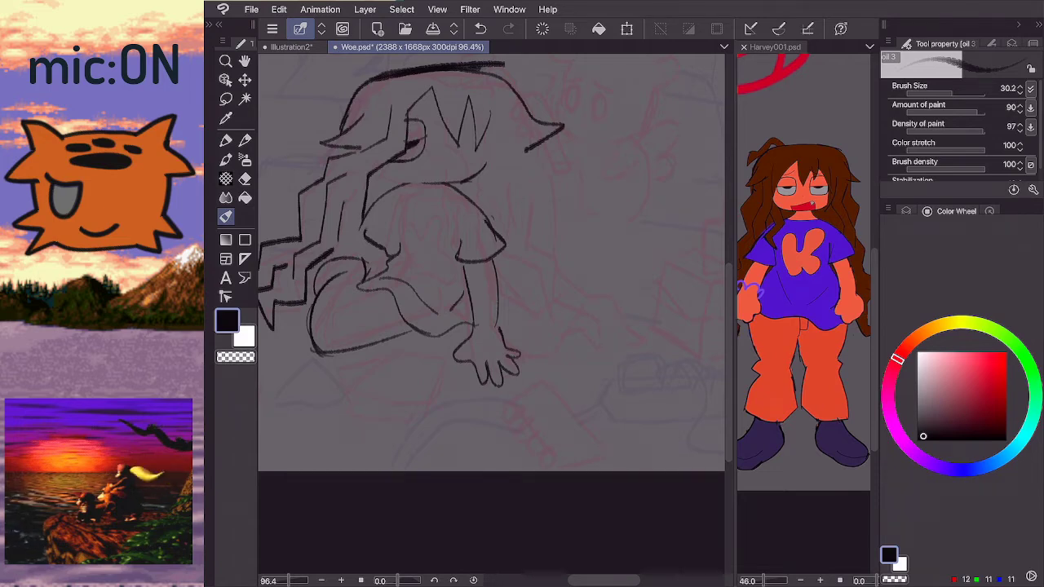
- Ink the last pointed bang and the hair strand curving down the right side of the face to the chin
{"action": "scroll", "coordinate": [514, 335], "scroll_direction": "down", "scroll_amount": 3}
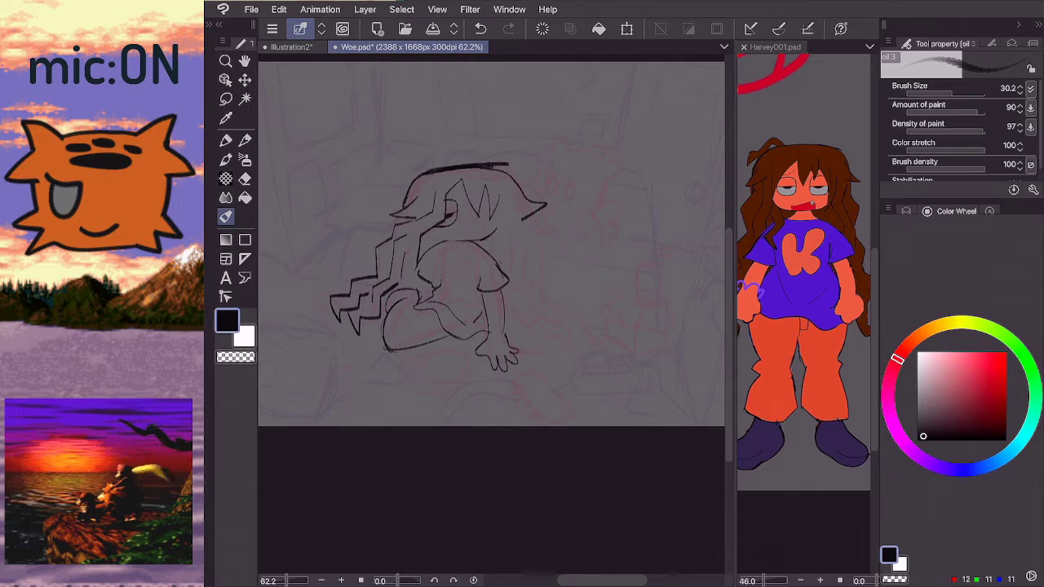
{"action": "scroll", "coordinate": [520, 270], "scroll_direction": "up", "scroll_amount": 2}
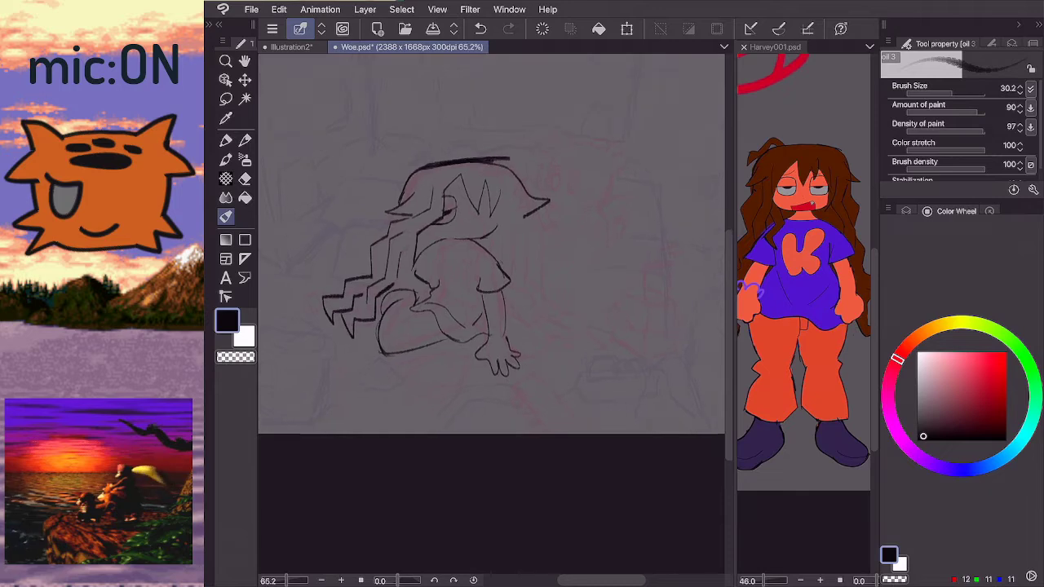
{"action": "scroll", "coordinate": [440, 196], "scroll_direction": "up", "scroll_amount": 2}
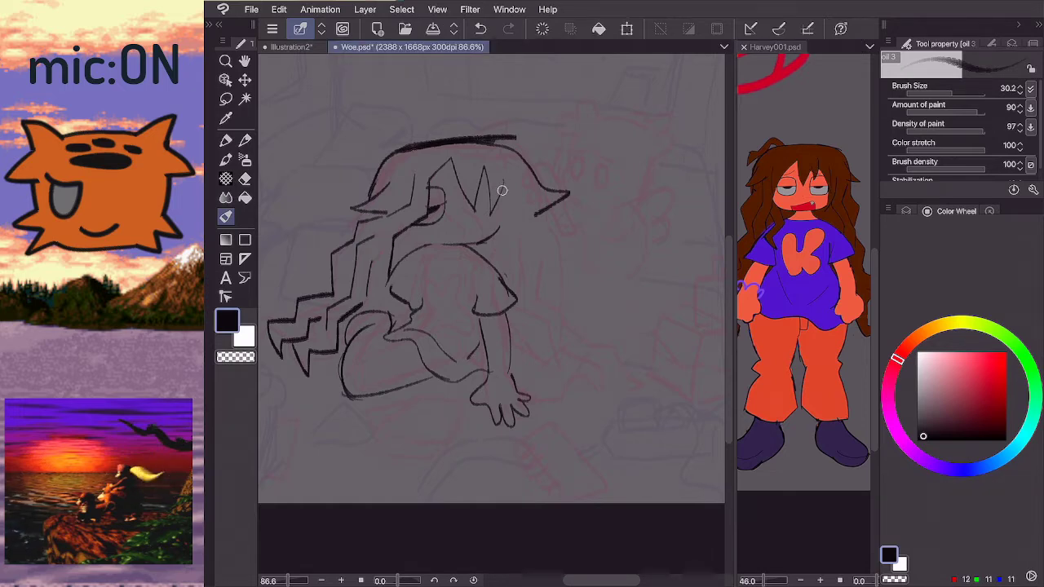
{"action": "left_click_drag", "start_coordinate": [492, 235], "coordinate": [502, 183]}
{"action": "left_click_drag", "start_coordinate": [496, 233], "coordinate": [520, 181]}
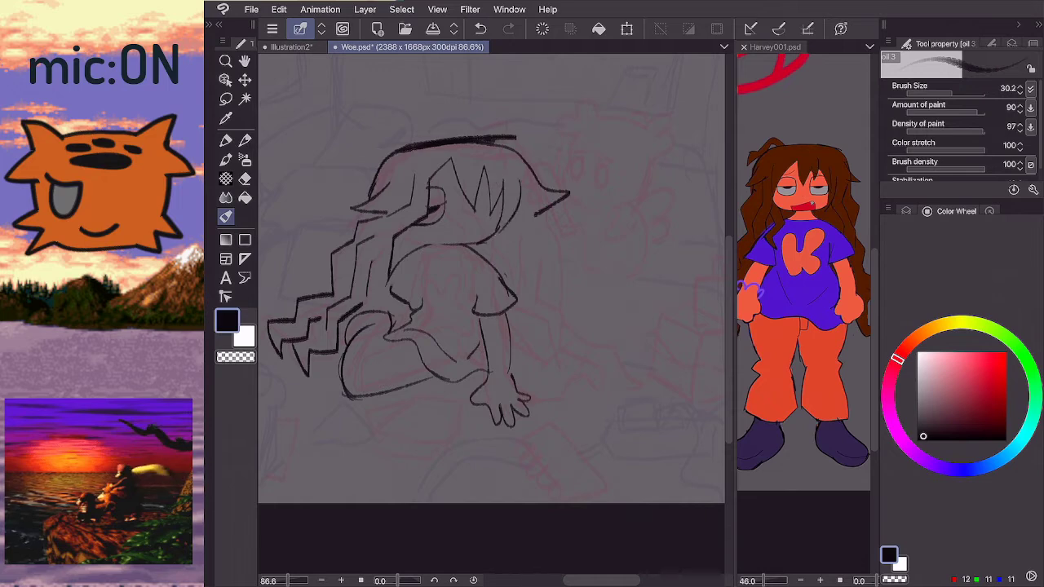
- Ink the wavy right hair lock from the outer hair flick down to its pointed zigzag ends on the ground
{"action": "left_click", "coordinate": [798, 48]}
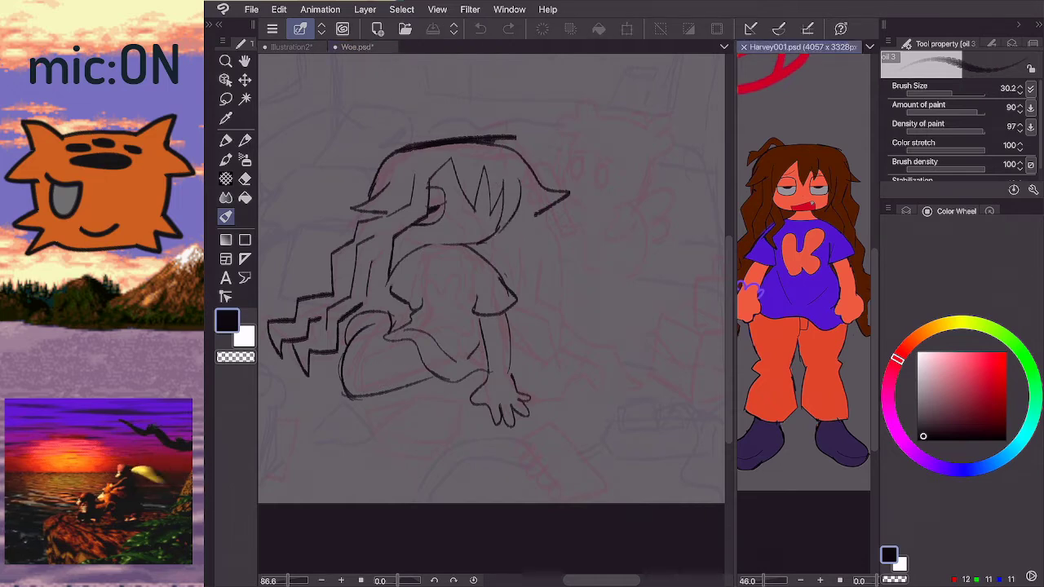
{"action": "left_click", "coordinate": [549, 256]}
{"action": "mouse_move", "coordinate": [557, 261]}
{"action": "left_mouse_down"}
{"action": "mouse_move", "coordinate": [531, 222]}
{"action": "mouse_move", "coordinate": [565, 318]}
{"action": "mouse_move", "coordinate": [564, 377]}
{"action": "left_mouse_up"}
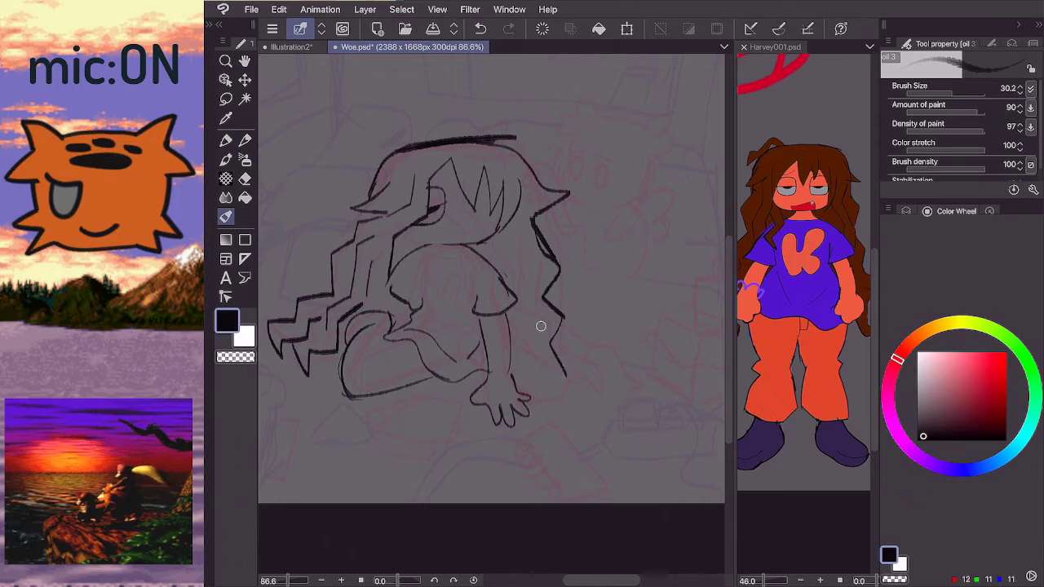
{"action": "left_click_drag", "start_coordinate": [541, 326], "coordinate": [546, 377]}
{"action": "mouse_move", "coordinate": [561, 325]}
{"action": "left_mouse_down"}
{"action": "mouse_move", "coordinate": [572, 353]}
{"action": "mouse_move", "coordinate": [627, 390]}
{"action": "left_mouse_up"}
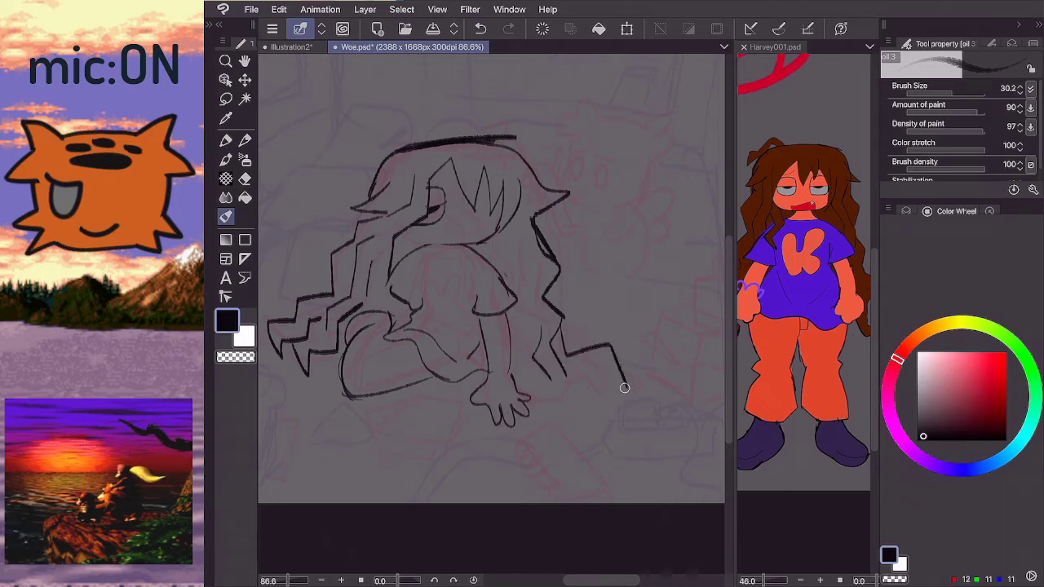
{"action": "mouse_move", "coordinate": [594, 359]}
{"action": "left_mouse_down"}
{"action": "mouse_move", "coordinate": [602, 390]}
{"action": "mouse_move", "coordinate": [585, 387]}
{"action": "left_mouse_up"}
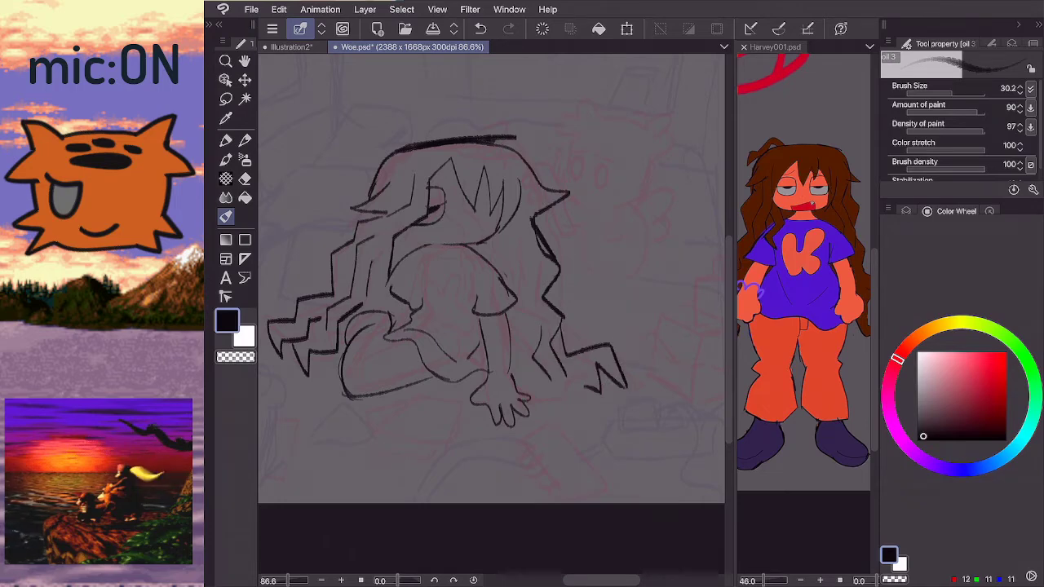
- Erase the inner strand lines in the upper left hair lock and try a replacement stroke there, undoing it
{"action": "key", "text": "e"}
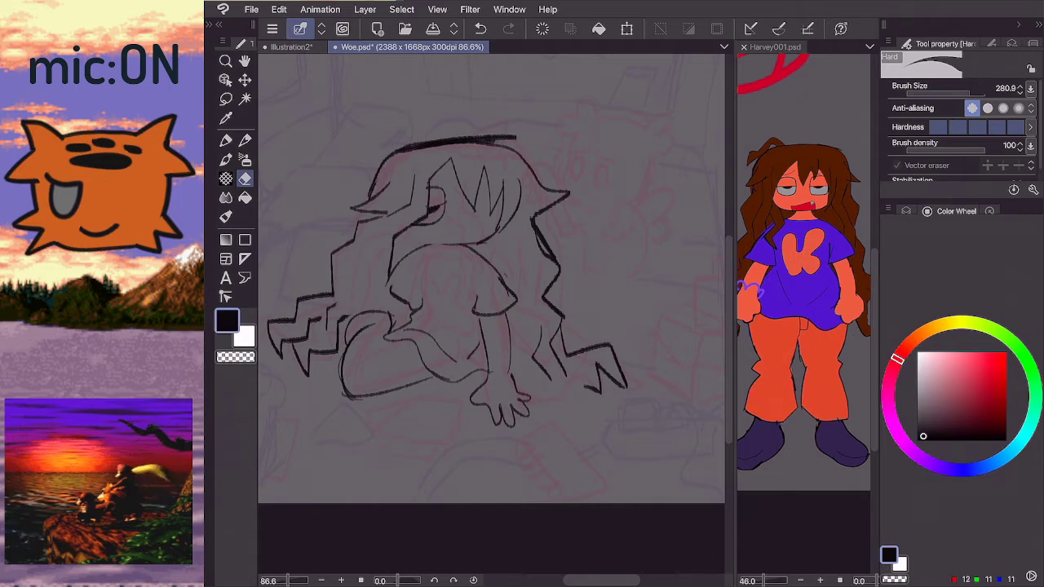
{"action": "key", "text": "b"}
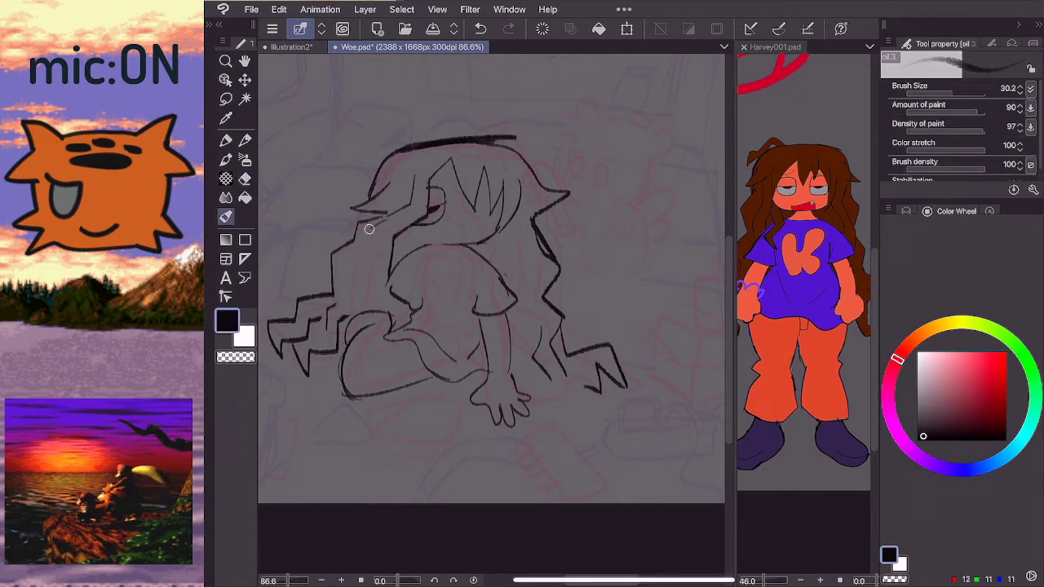
{"action": "mouse_move", "coordinate": [367, 226]}
{"action": "left_mouse_down"}
{"action": "mouse_move", "coordinate": [333, 316]}
{"action": "mouse_move", "coordinate": [364, 245]}
{"action": "left_mouse_up"}
{"action": "key", "text": "ctrl+z"}
{"action": "key", "text": "ctrl+z"}
- Erase the inner zigzag lines near the pointed tips of the left hair lock
{"action": "key", "text": "e"}
{"action": "scroll", "coordinate": [491, 278], "scroll_direction": "down", "scroll_amount": 1}
{"action": "left_click_drag", "start_coordinate": [336, 302], "coordinate": [304, 328]}
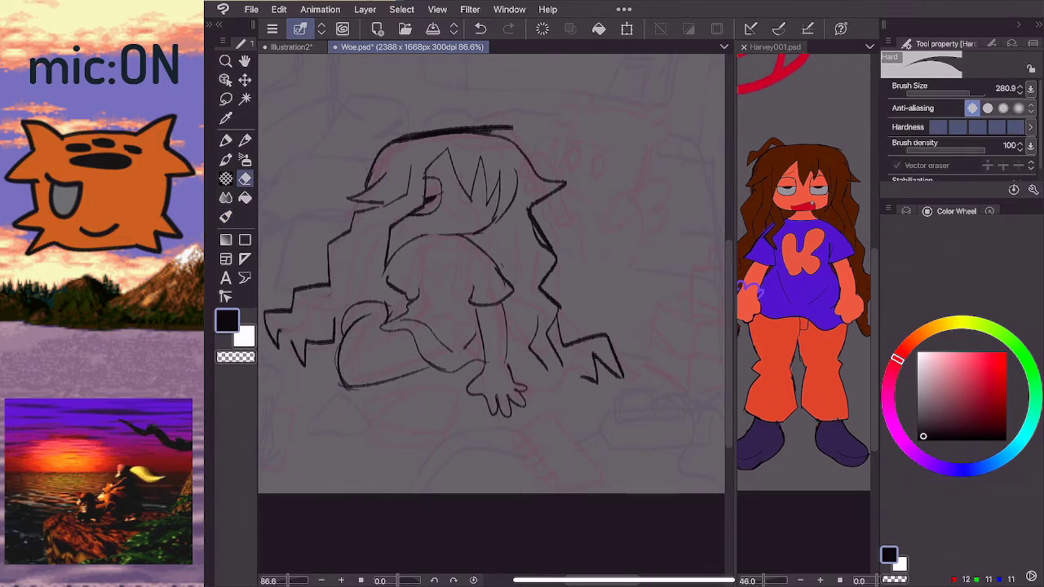
{"action": "key", "text": "b"}
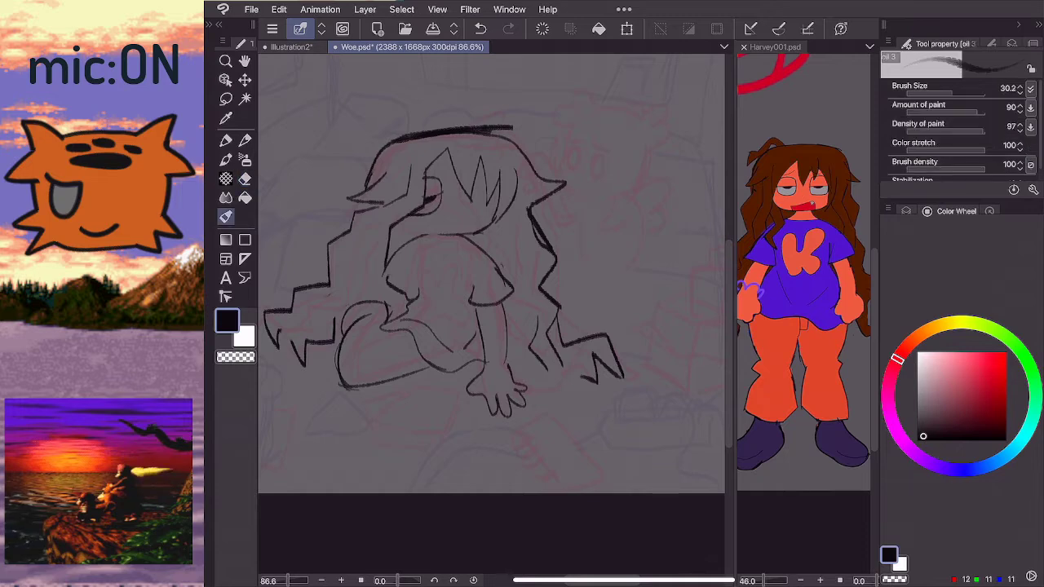
- Redraw the inner zigzag line rising from the lower tip of the left hair lock, reworking the stroke
{"action": "left_click_drag", "start_coordinate": [293, 343], "coordinate": [337, 290]}
{"action": "mouse_move", "coordinate": [292, 352]}
{"action": "left_mouse_down"}
{"action": "mouse_move", "coordinate": [294, 325]}
{"action": "mouse_move", "coordinate": [319, 322]}
{"action": "mouse_move", "coordinate": [290, 335]}
{"action": "mouse_move", "coordinate": [317, 301]}
{"action": "left_mouse_up"}
{"action": "key", "text": "ctrl+z"}
{"action": "key", "text": "ctrl+z"}
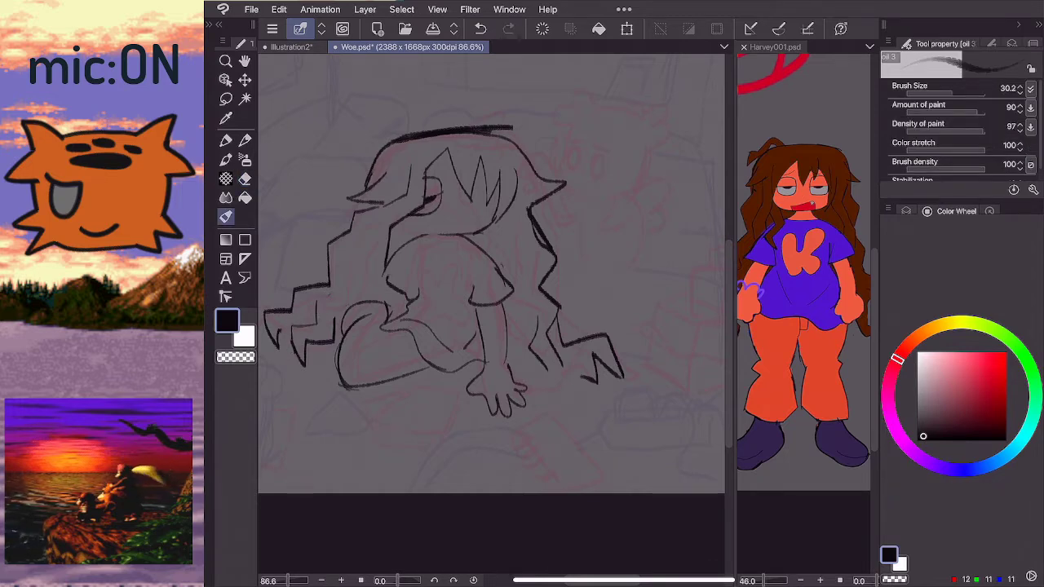
- Ink the inner strand line in the upper left hair lock and a short line just above the shirt collar
{"action": "left_click_drag", "start_coordinate": [384, 206], "coordinate": [365, 254]}
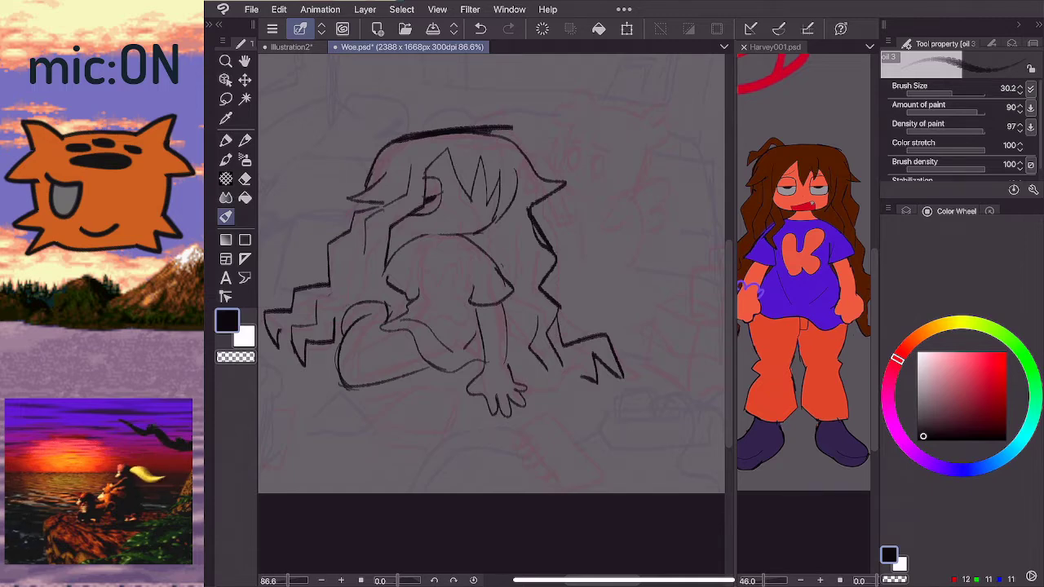
{"action": "scroll", "coordinate": [491, 314], "scroll_direction": "up", "scroll_amount": 3}
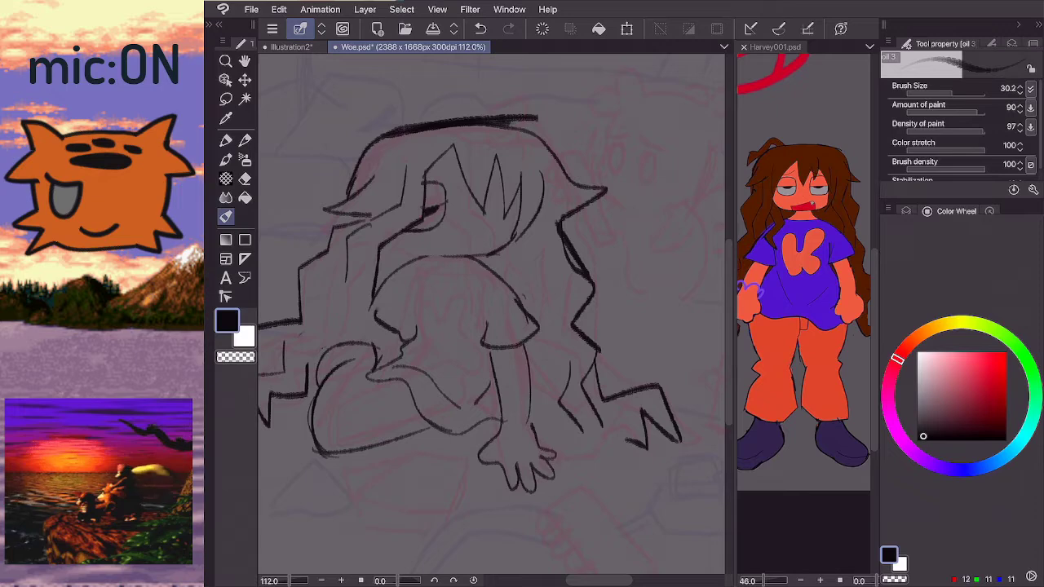
{"action": "left_click_drag", "start_coordinate": [432, 245], "coordinate": [466, 245]}
{"action": "key", "text": "ctrl+z"}
{"action": "scroll", "coordinate": [491, 314], "scroll_direction": "down", "scroll_amount": 1}
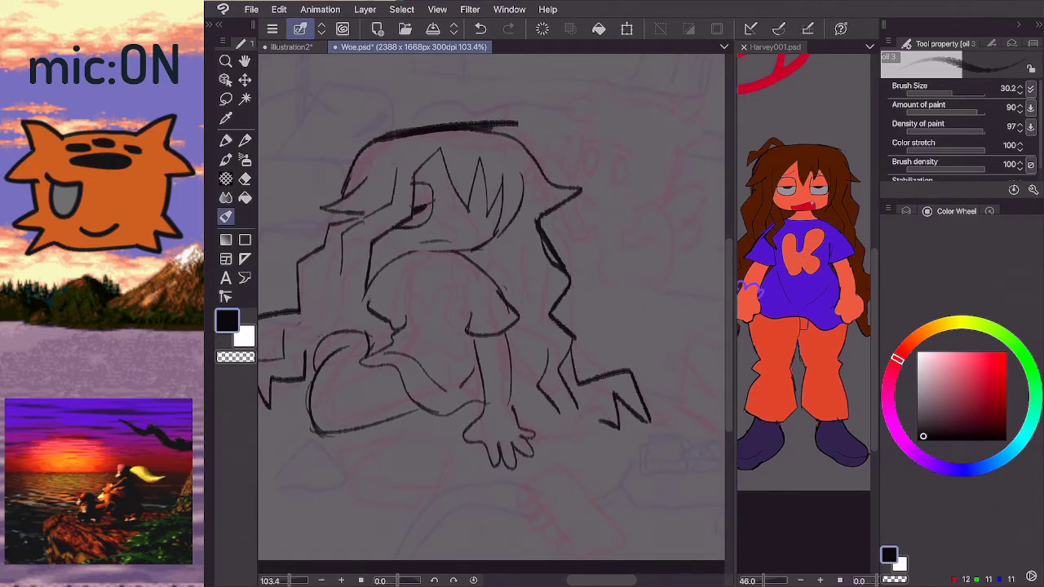
- Erase the right edge of the eye outline on Layer 3 and ink a wavy hair strand falling across the face onto the shirt
{"action": "left_click", "coordinate": [907, 211]}
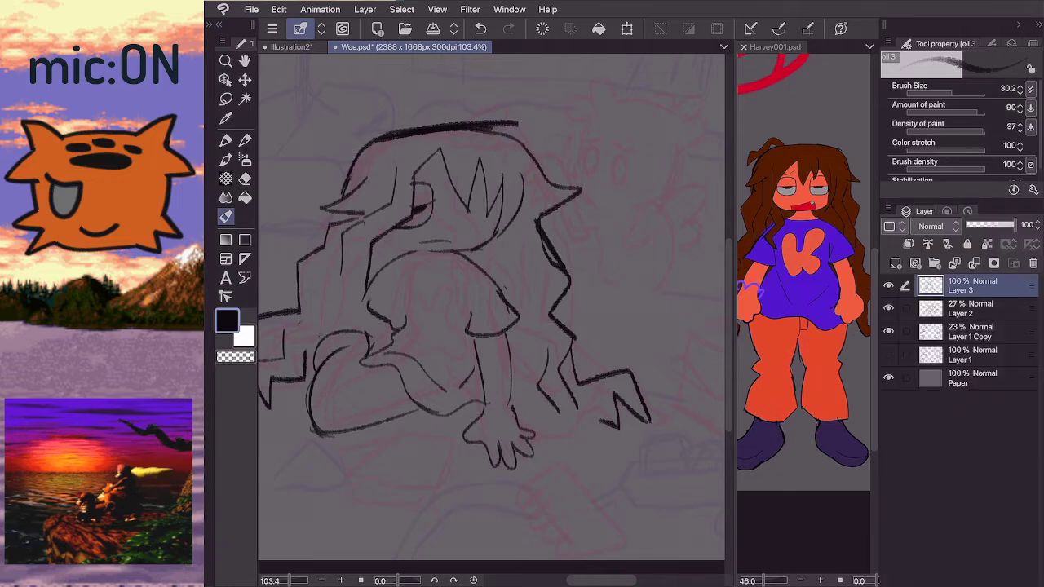
{"action": "left_click", "coordinate": [889, 285]}
{"action": "left_click", "coordinate": [889, 285]}
{"action": "key", "text": "e"}
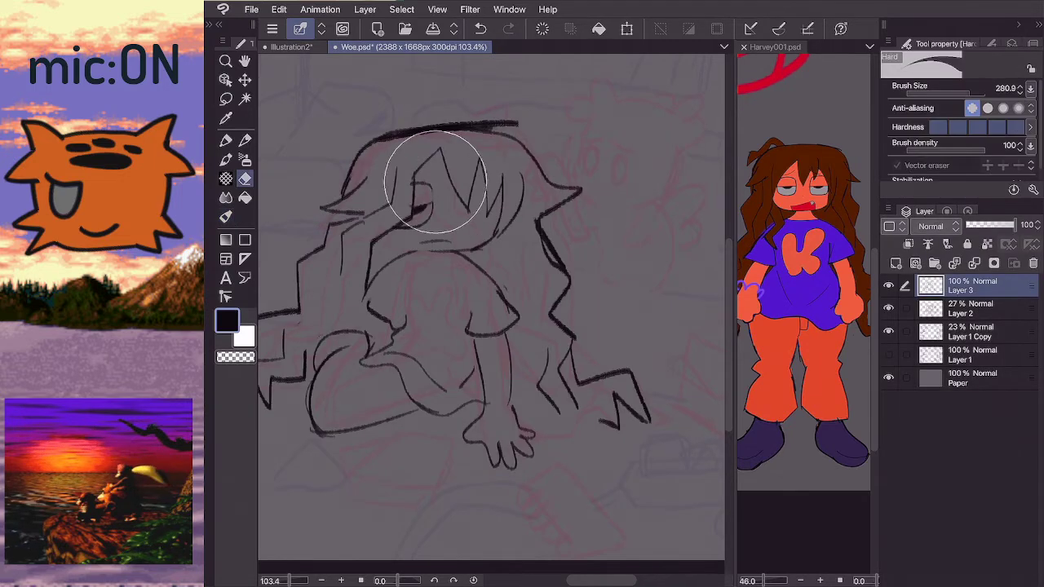
{"action": "key", "text": "b"}
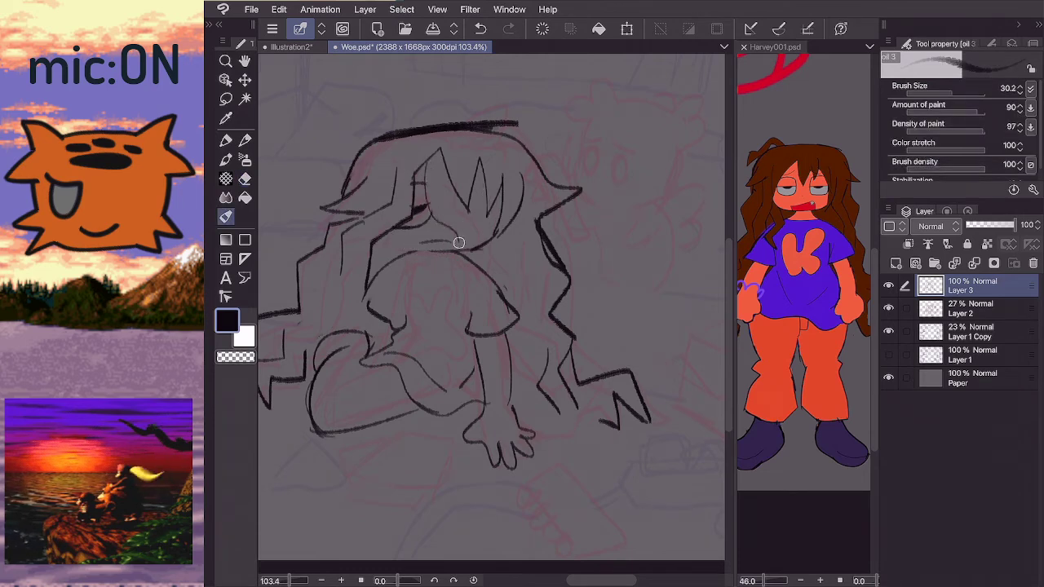
{"action": "key", "text": "ctrl+z"}
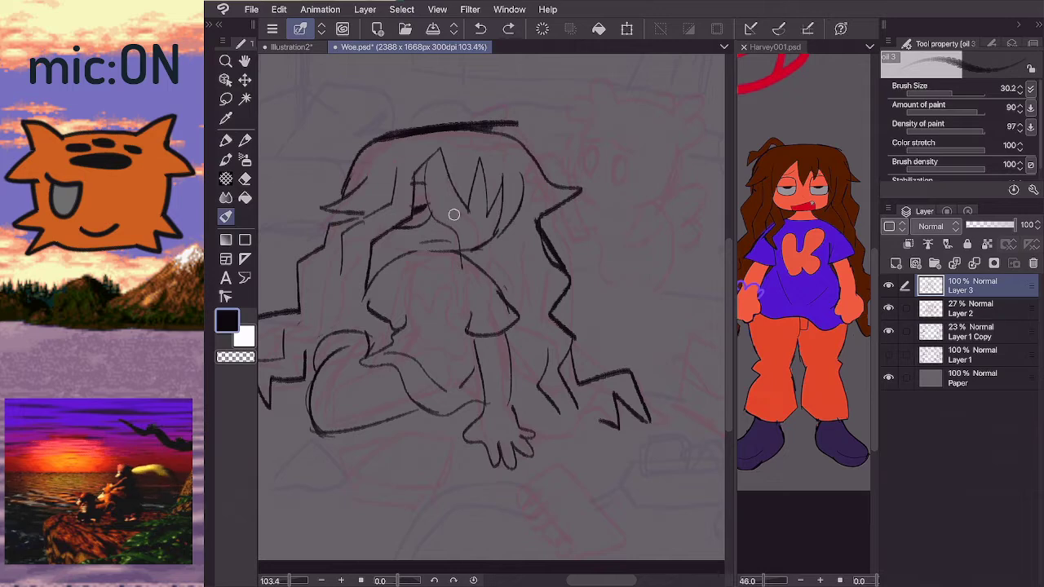
{"action": "mouse_move", "coordinate": [448, 176]}
{"action": "left_mouse_down"}
{"action": "mouse_move", "coordinate": [455, 208]}
{"action": "mouse_move", "coordinate": [481, 238]}
{"action": "mouse_move", "coordinate": [485, 282]}
{"action": "left_mouse_up"}
- Erase the stray line end where the left sleeve's lower corner meets the side of the shirt
{"action": "scroll", "coordinate": [487, 306], "scroll_direction": "down", "scroll_amount": 5}
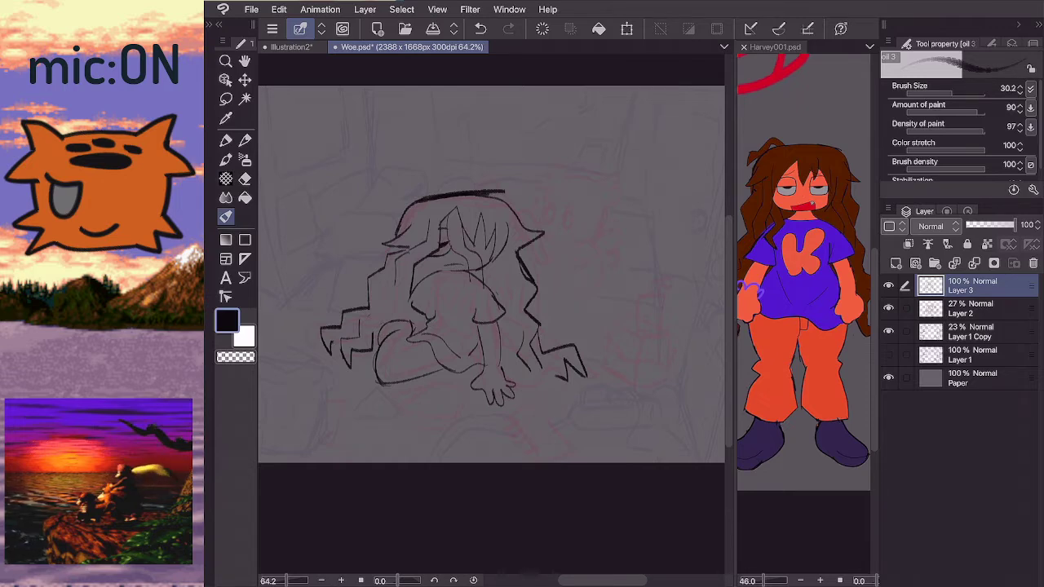
{"action": "scroll", "coordinate": [491, 295], "scroll_direction": "up", "scroll_amount": 4}
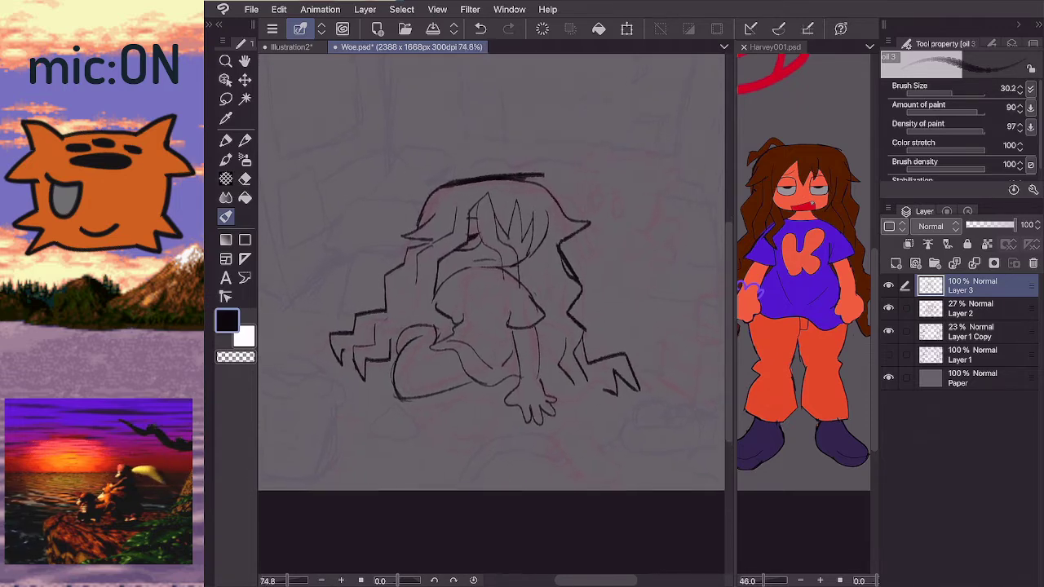
{"action": "scroll", "coordinate": [491, 296], "scroll_direction": "up", "scroll_amount": 1}
{"action": "scroll", "coordinate": [491, 295], "scroll_direction": "down", "scroll_amount": 2}
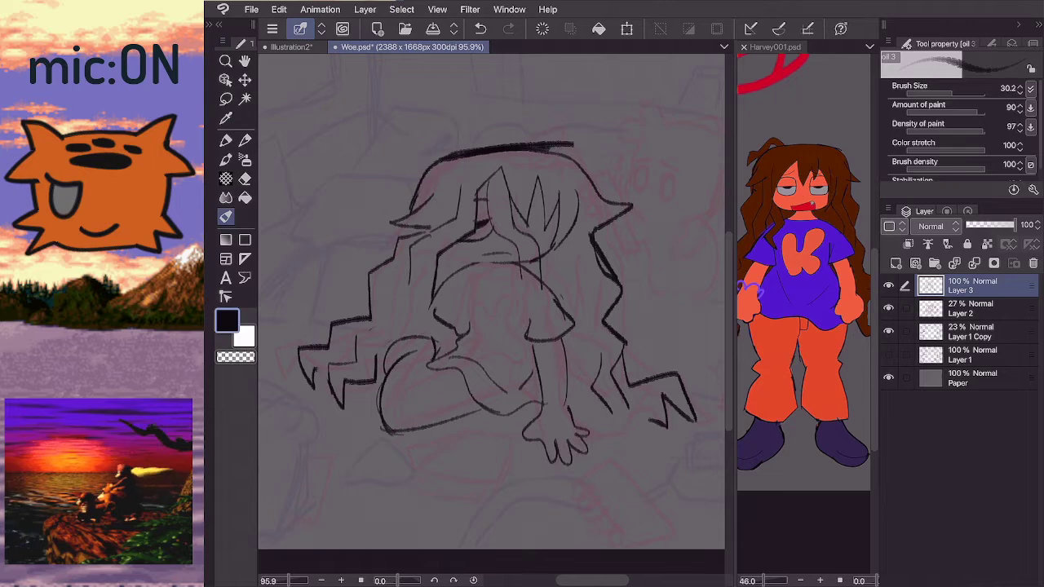
{"action": "scroll", "coordinate": [492, 310], "scroll_direction": "up", "scroll_amount": 1}
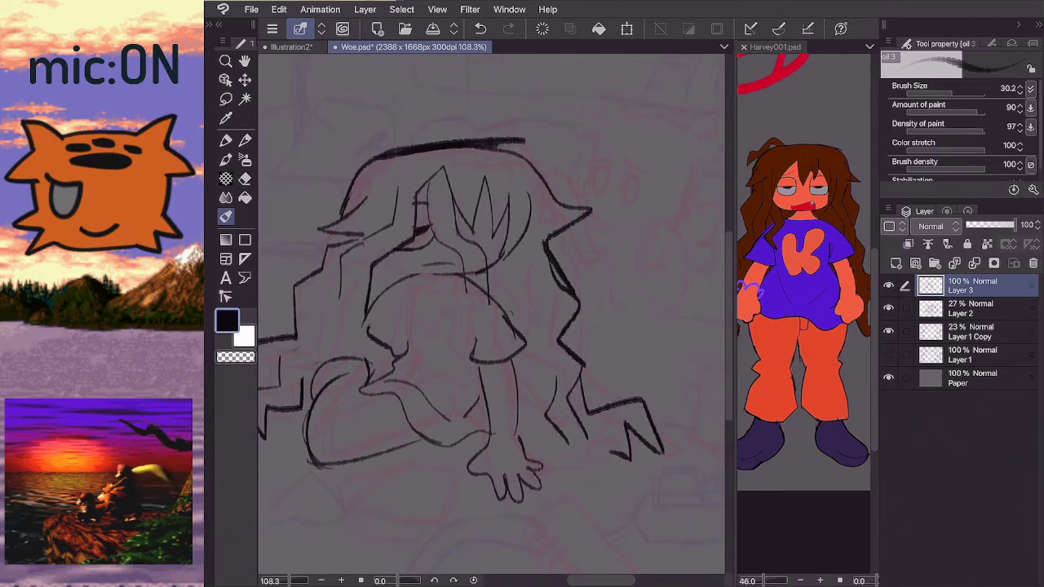
{"action": "scroll", "coordinate": [489, 310], "scroll_direction": "down", "scroll_amount": 1}
{"action": "key", "text": "e"}
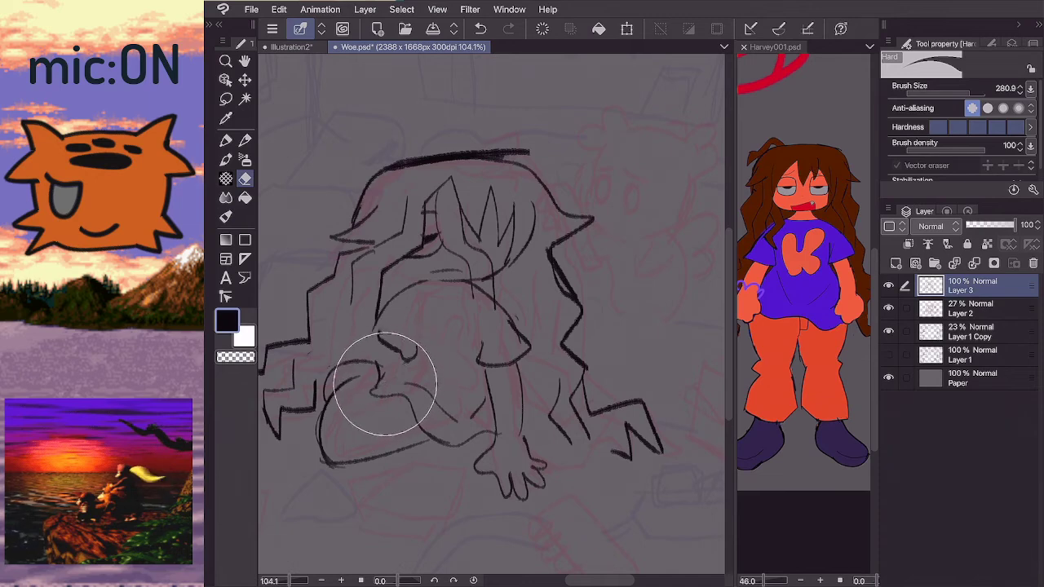
{"action": "key", "text": "b"}
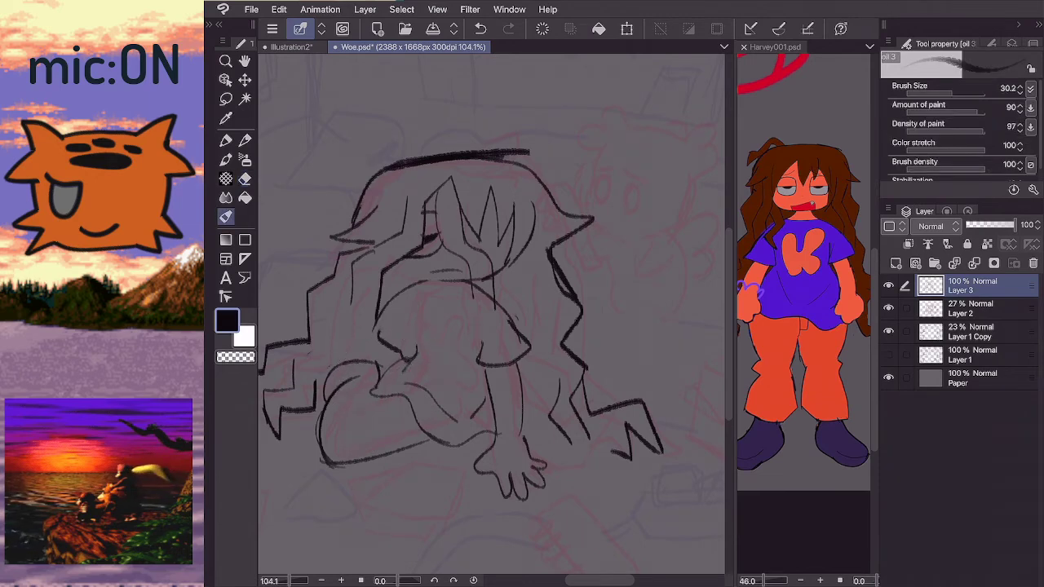
- Ink the rounded K emblem on the front of the shirt with the oil 3 brush, following the character reference
{"action": "key", "text": "ctrl+z"}
{"action": "mouse_move", "coordinate": [419, 356]}
{"action": "left_mouse_down"}
{"action": "mouse_move", "coordinate": [438, 303]}
{"action": "mouse_move", "coordinate": [477, 323]}
{"action": "mouse_move", "coordinate": [463, 348]}
{"action": "mouse_move", "coordinate": [420, 354]}
{"action": "mouse_move", "coordinate": [414, 335]}
{"action": "mouse_move", "coordinate": [431, 307]}
{"action": "mouse_move", "coordinate": [438, 332]}
{"action": "mouse_move", "coordinate": [463, 300]}
{"action": "mouse_move", "coordinate": [457, 333]}
{"action": "mouse_move", "coordinate": [472, 357]}
{"action": "mouse_move", "coordinate": [457, 382]}
{"action": "mouse_move", "coordinate": [422, 357]}
{"action": "left_mouse_up"}
{"action": "key", "text": "ctrl+z"}
{"action": "scroll", "coordinate": [491, 318], "scroll_direction": "down", "scroll_amount": 4}
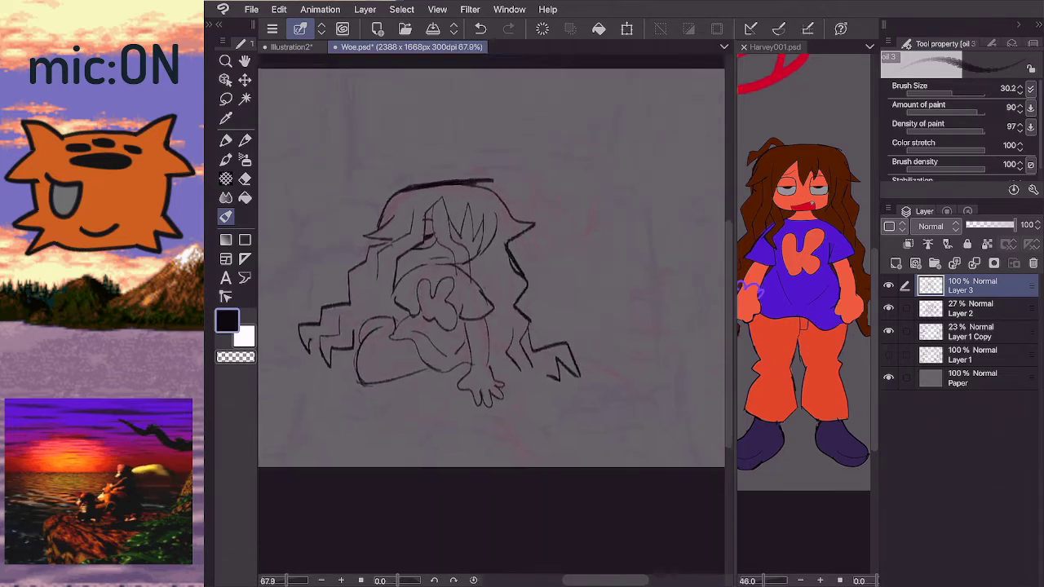
- Examine the figure's line art up close and from afar, particularly the left hair lock and the shirt
{"action": "scroll", "coordinate": [491, 318], "scroll_direction": "up", "scroll_amount": 3}
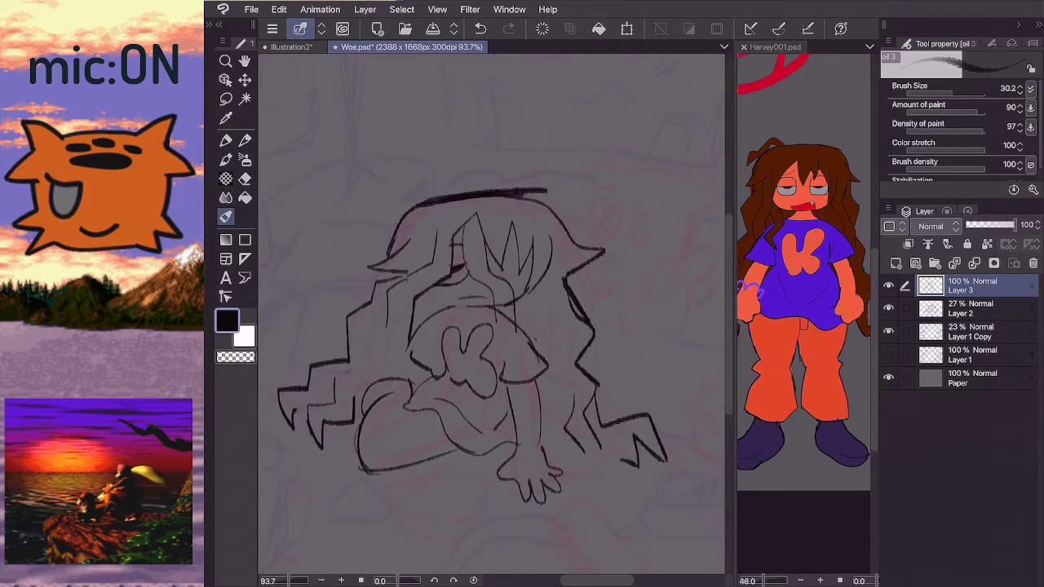
{"action": "scroll", "coordinate": [491, 318], "scroll_direction": "down", "scroll_amount": 3}
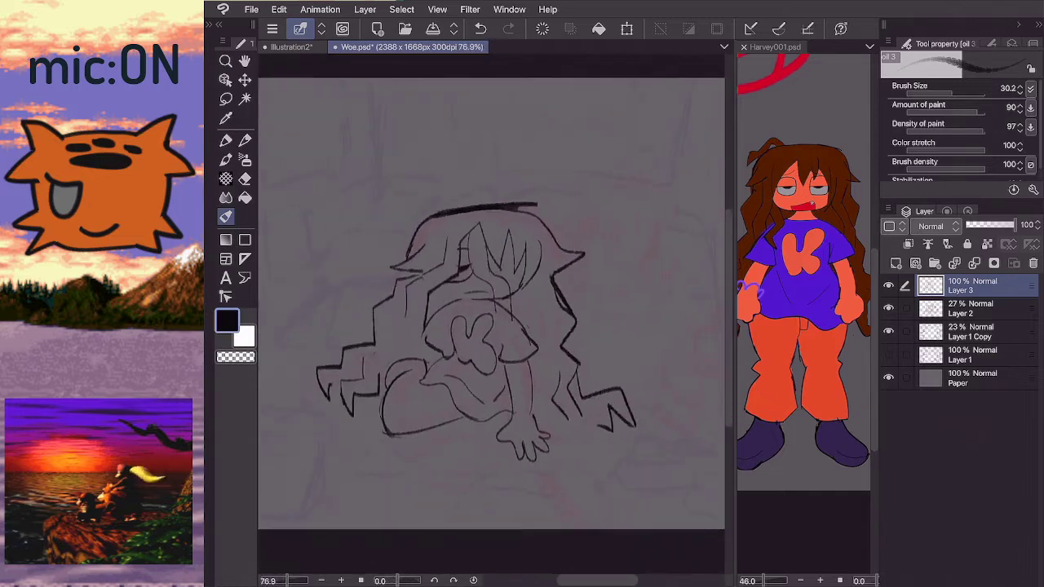
{"action": "scroll", "coordinate": [490, 326], "scroll_direction": "down", "scroll_amount": 1}
{"action": "scroll", "coordinate": [489, 294], "scroll_direction": "up", "scroll_amount": 2}
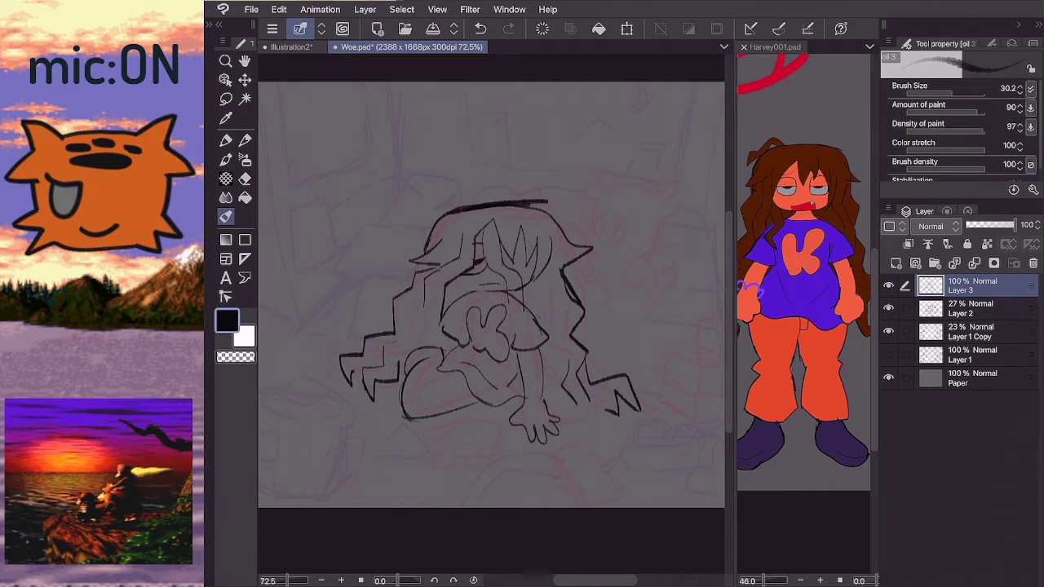
{"action": "scroll", "coordinate": [461, 314], "scroll_direction": "up", "scroll_amount": 5}
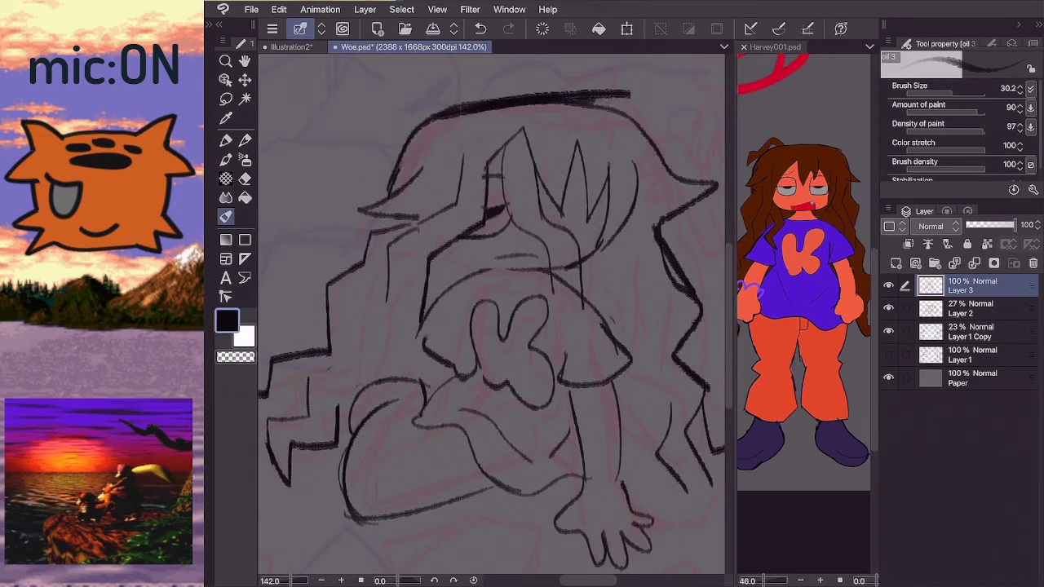
{"action": "scroll", "coordinate": [491, 314], "scroll_direction": "up", "scroll_amount": 5}
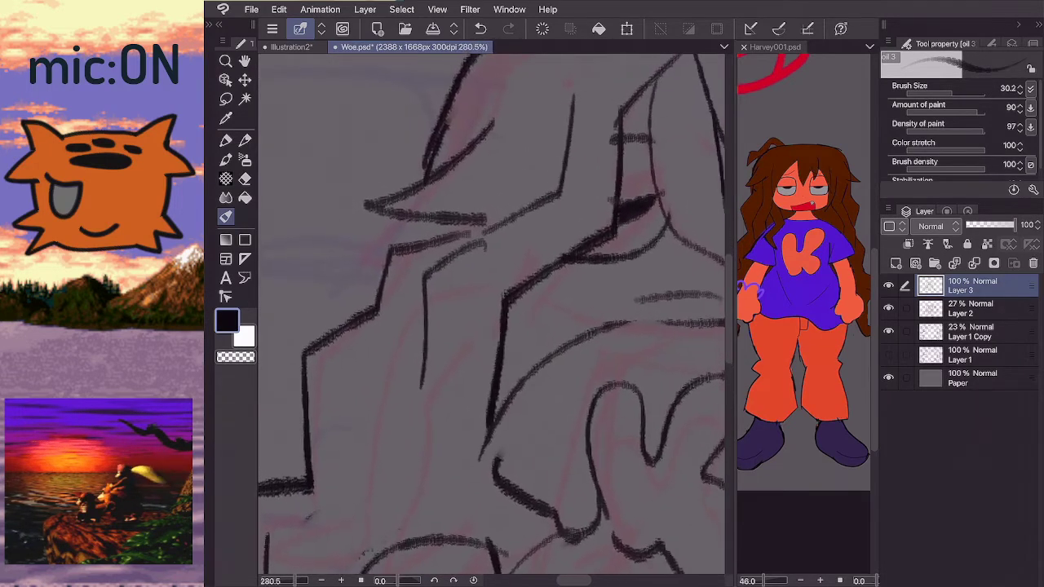
{"action": "scroll", "coordinate": [327, 212], "scroll_direction": "up", "scroll_amount": 2}
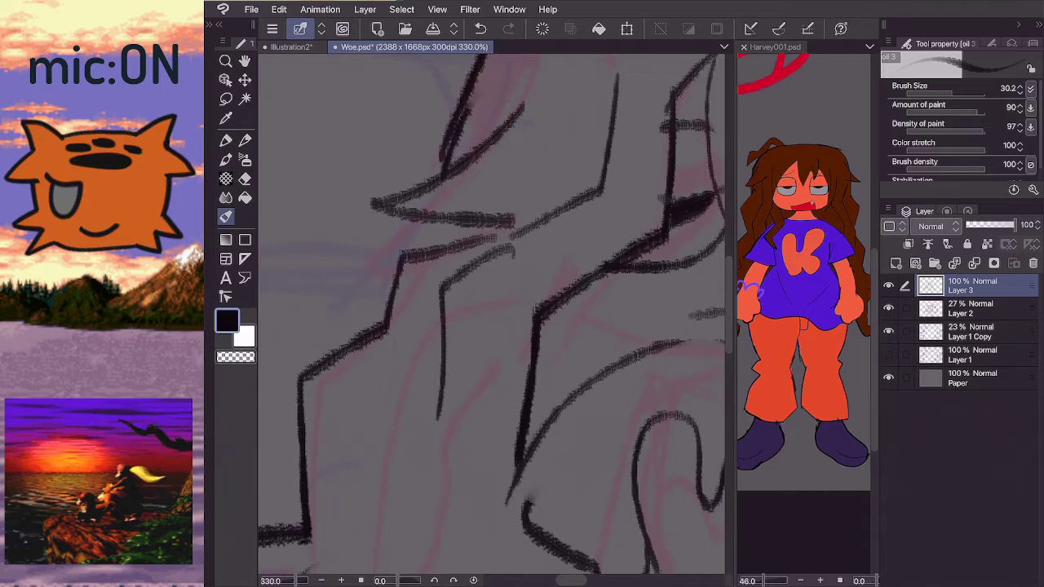
{"action": "scroll", "coordinate": [490, 310], "scroll_direction": "down", "scroll_amount": 4}
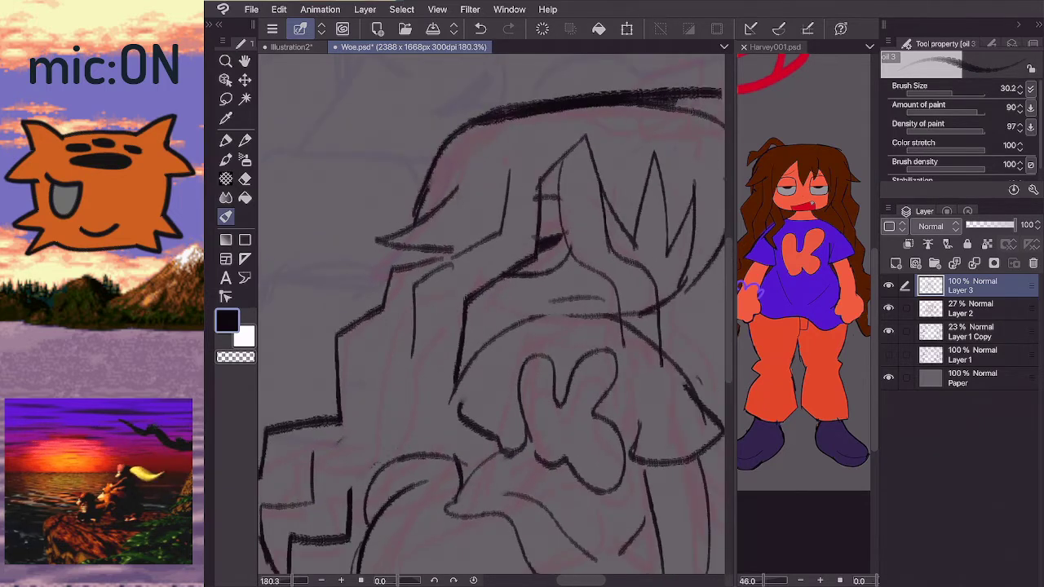
{"action": "scroll", "coordinate": [490, 309], "scroll_direction": "down", "scroll_amount": 5}
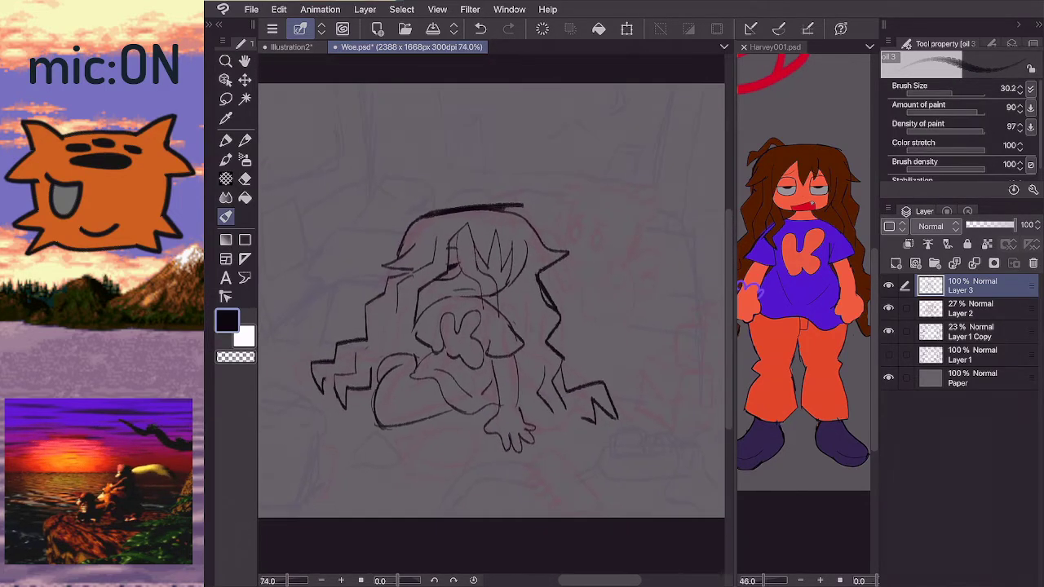
- Trim the outer edge of the thick line across the top of the head with the hard eraser and return to the oil 3 brush
{"action": "key", "text": "e"}
{"action": "scroll", "coordinate": [489, 310], "scroll_direction": "up", "scroll_amount": 2}
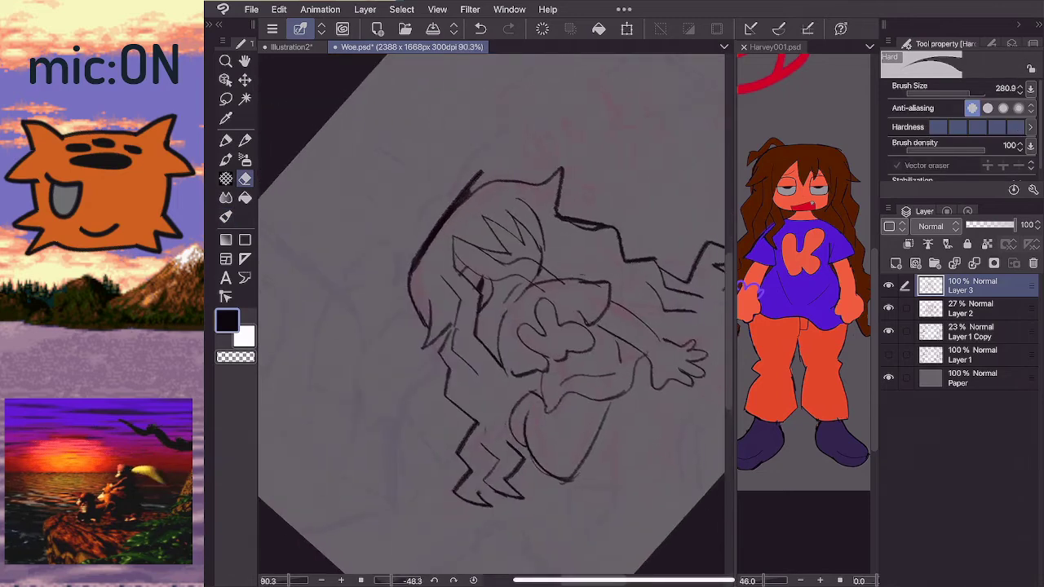
{"action": "left_click", "coordinate": [804, 269]}
{"action": "left_click", "coordinate": [445, 195]}
{"action": "scroll", "coordinate": [489, 310], "scroll_direction": "down", "scroll_amount": 2}
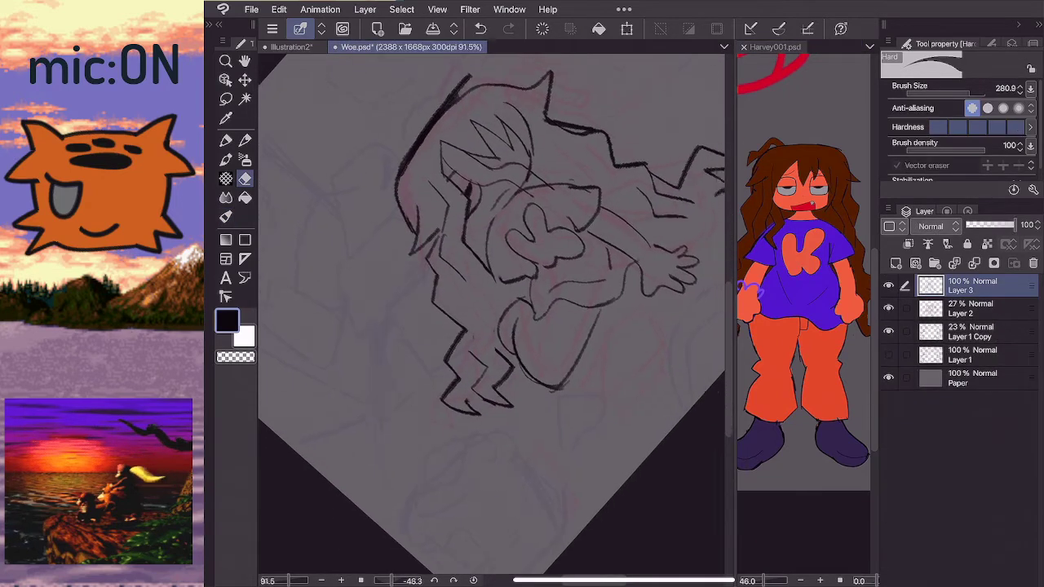
{"action": "scroll", "coordinate": [489, 310], "scroll_direction": "up", "scroll_amount": 1}
{"action": "key", "text": "b"}
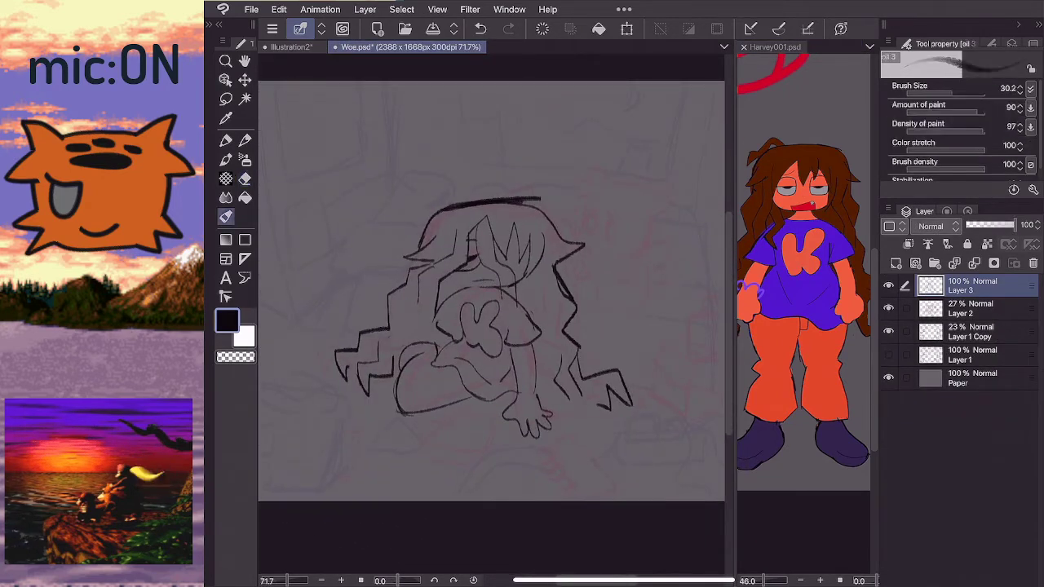
{"action": "scroll", "coordinate": [489, 310], "scroll_direction": "down", "scroll_amount": 1}
{"action": "scroll", "coordinate": [489, 278], "scroll_direction": "up", "scroll_amount": 1}
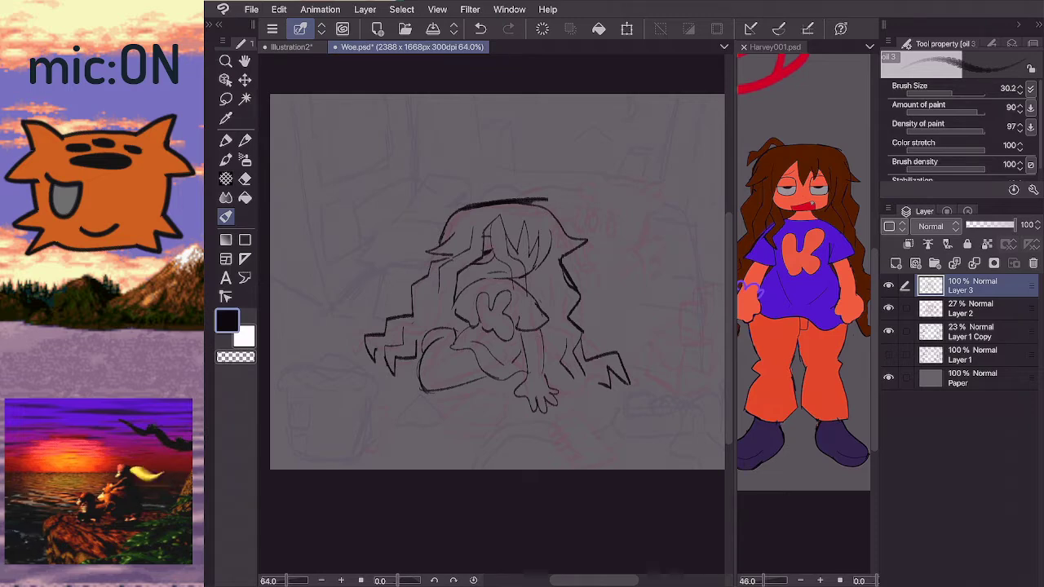
- Browse the Custom, Paint and Extra brush groups for another brush to use on the drawing
{"action": "left_click", "coordinate": [992, 43]}
{"action": "left_click", "coordinate": [906, 43]}
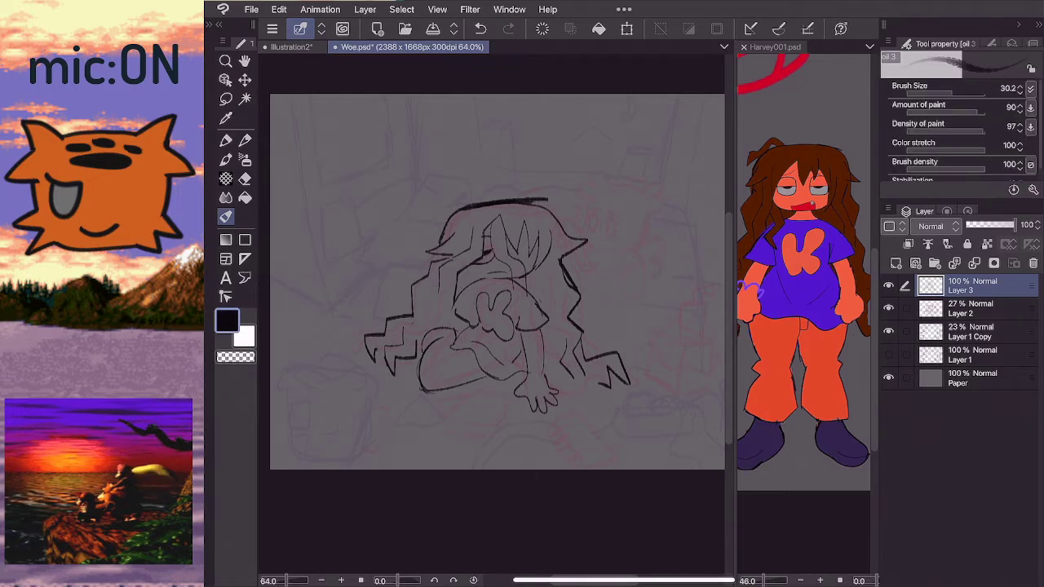
{"action": "left_click", "coordinate": [1010, 44]}
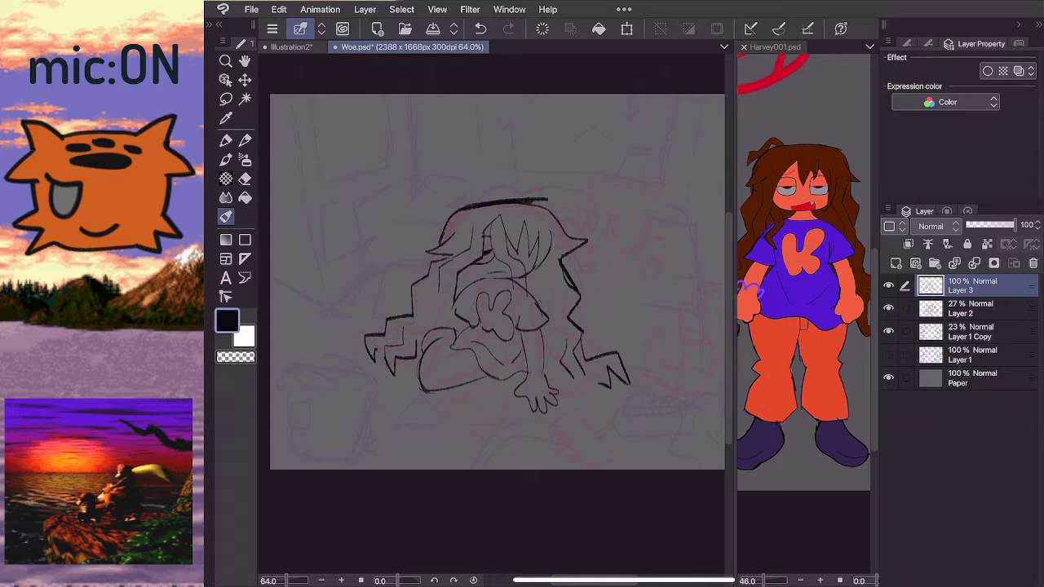
{"action": "left_click", "coordinate": [927, 43]}
{"action": "scroll", "coordinate": [961, 127], "scroll_direction": "up", "scroll_amount": 1}
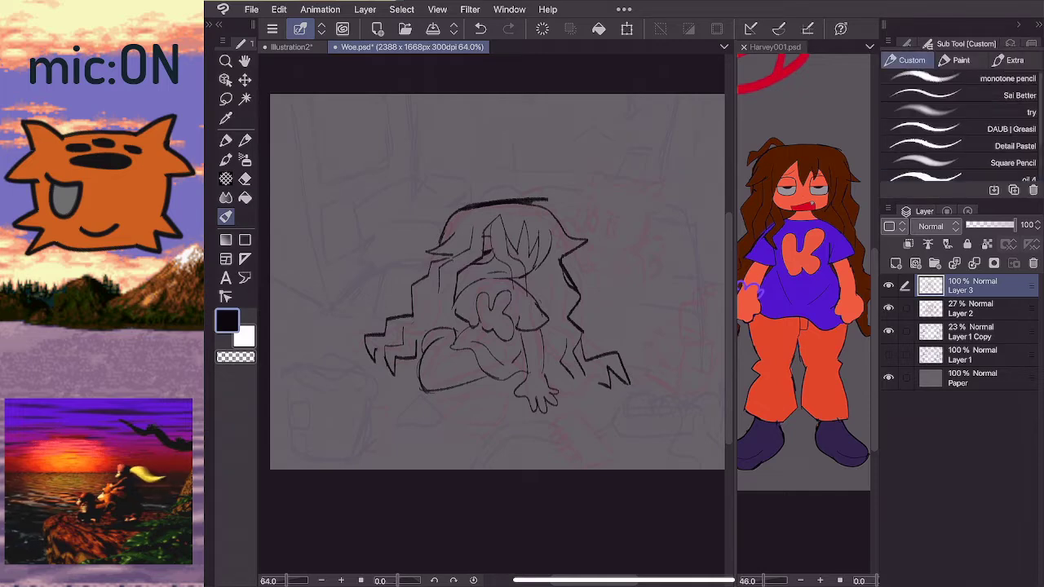
{"action": "scroll", "coordinate": [961, 126], "scroll_direction": "down", "scroll_amount": 2}
{"action": "scroll", "coordinate": [961, 126], "scroll_direction": "up", "scroll_amount": 2}
{"action": "scroll", "coordinate": [963, 122], "scroll_direction": "up", "scroll_amount": 1}
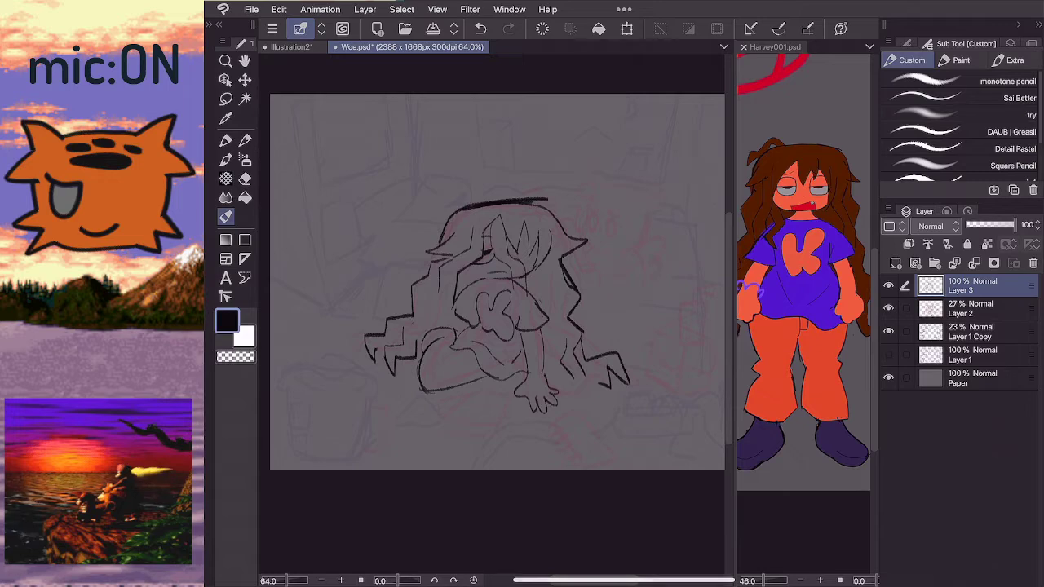
{"action": "left_click", "coordinate": [960, 61]}
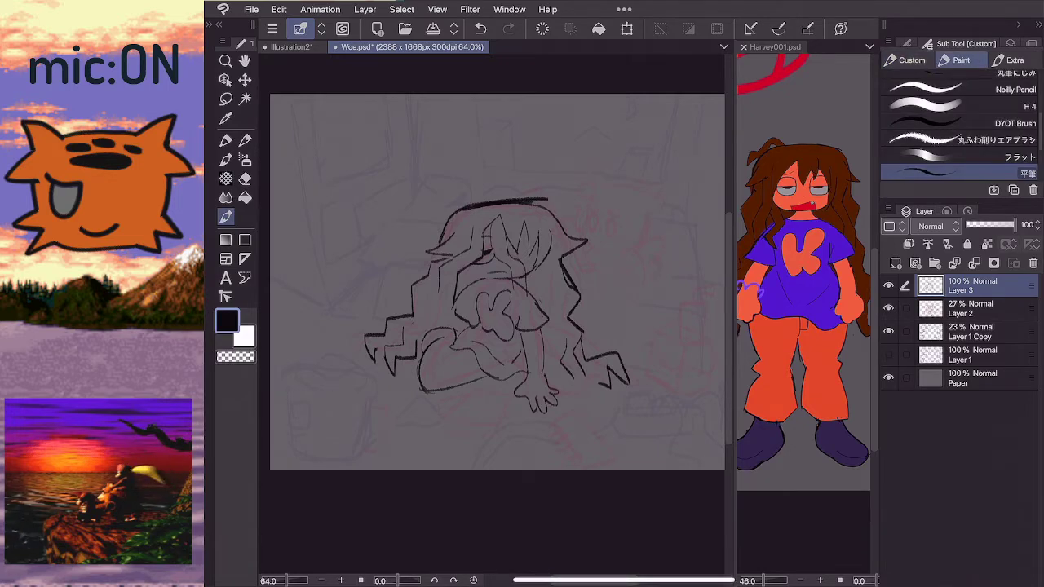
{"action": "scroll", "coordinate": [962, 122], "scroll_direction": "down", "scroll_amount": 5}
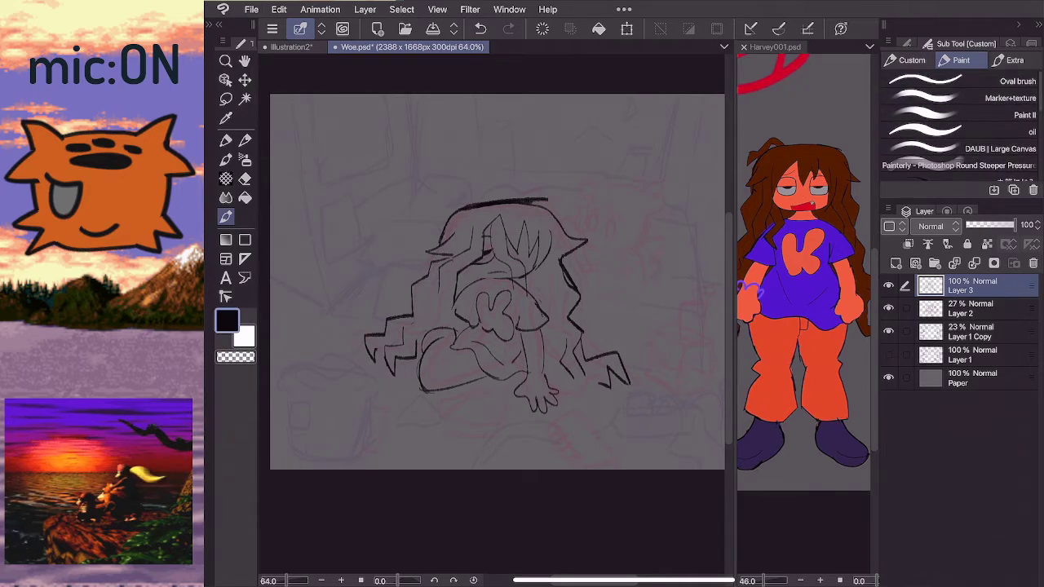
{"action": "left_click", "coordinate": [1015, 61]}
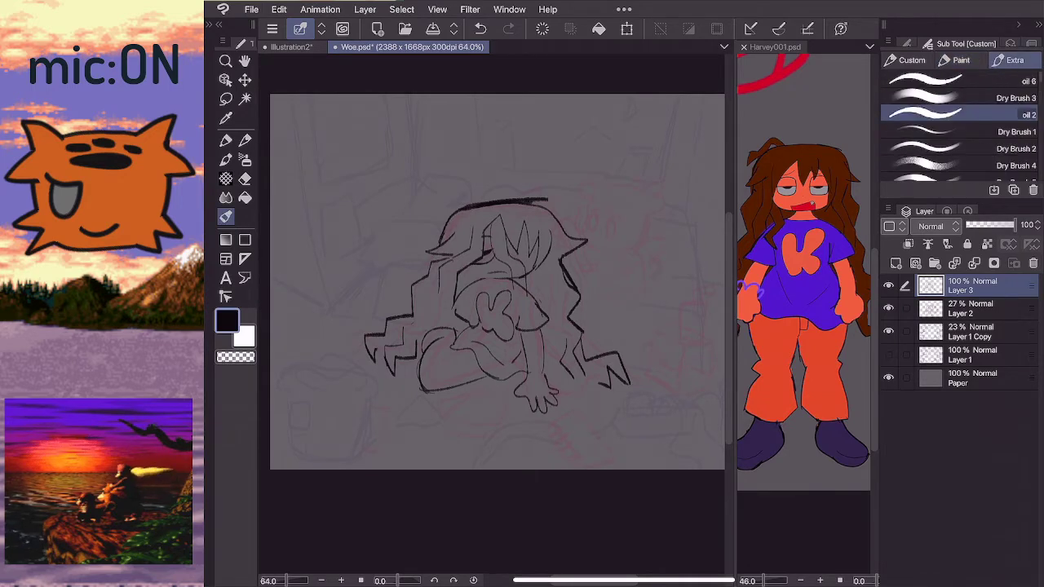
{"action": "scroll", "coordinate": [963, 122], "scroll_direction": "down", "scroll_amount": 10}
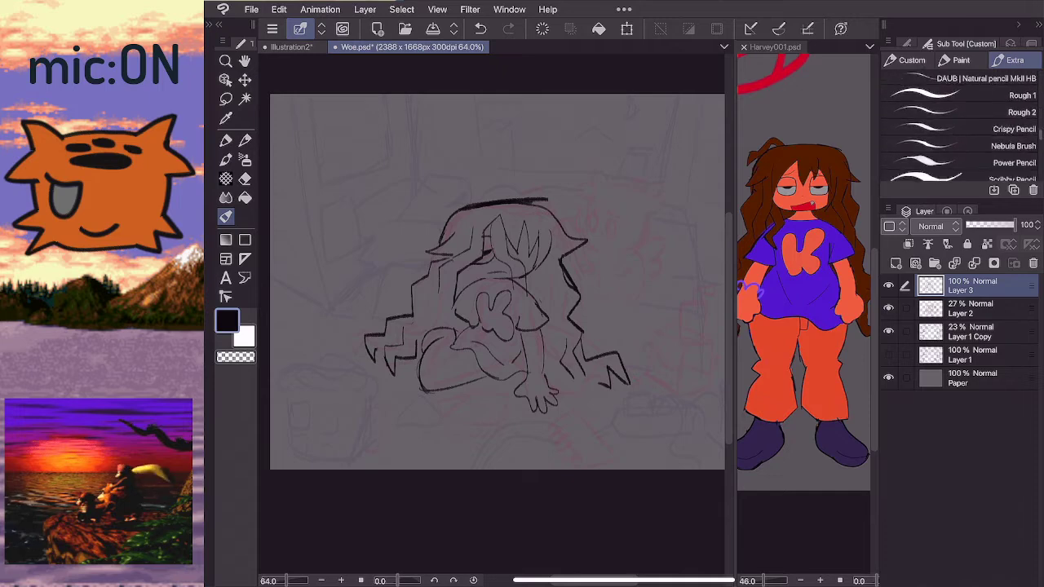
{"action": "scroll", "coordinate": [962, 123], "scroll_direction": "up", "scroll_amount": 10}
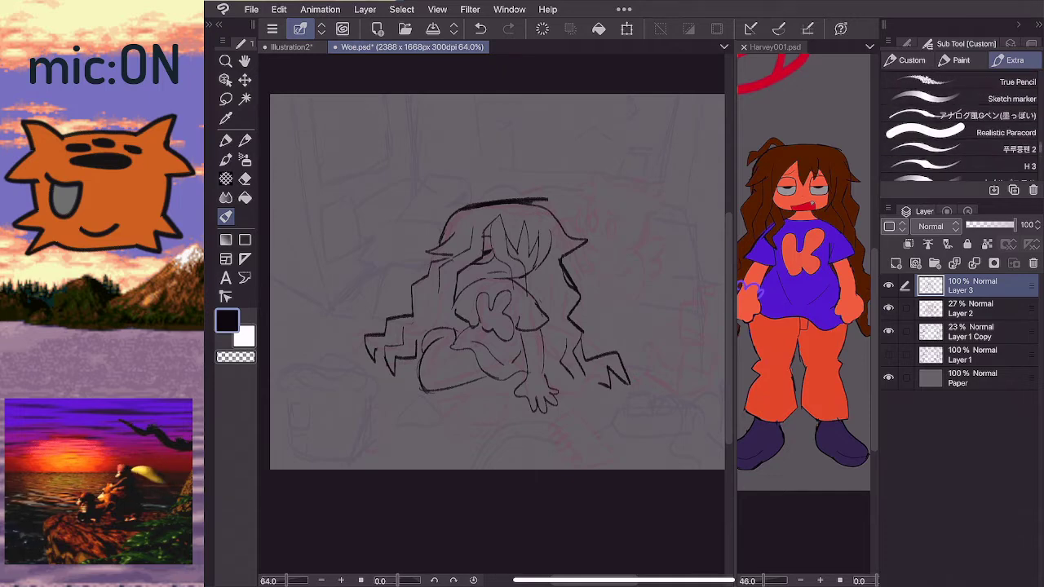
{"action": "scroll", "coordinate": [962, 122], "scroll_direction": "down", "scroll_amount": 3}
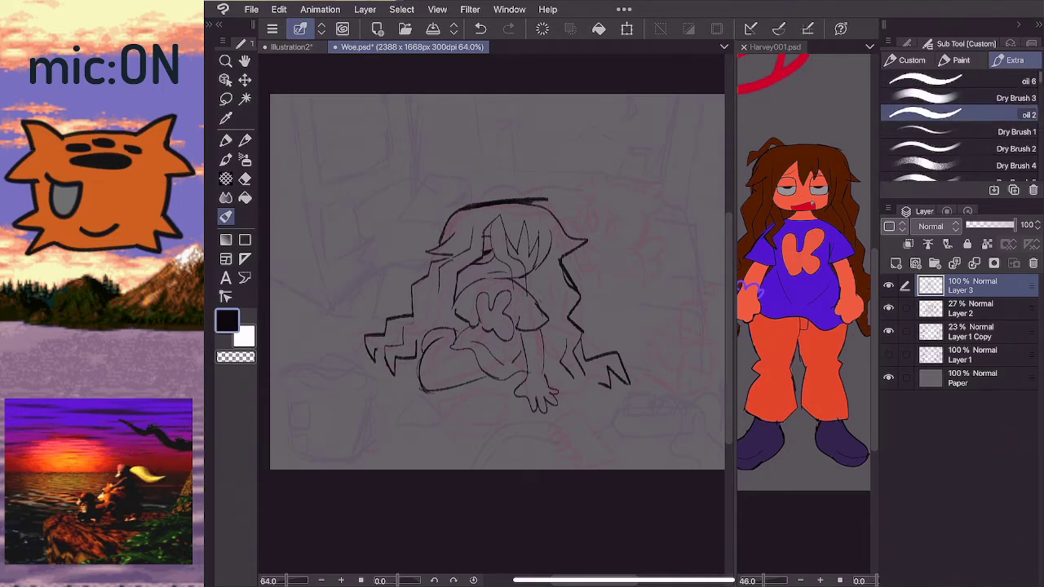
{"action": "scroll", "coordinate": [962, 122], "scroll_direction": "up", "scroll_amount": 3}
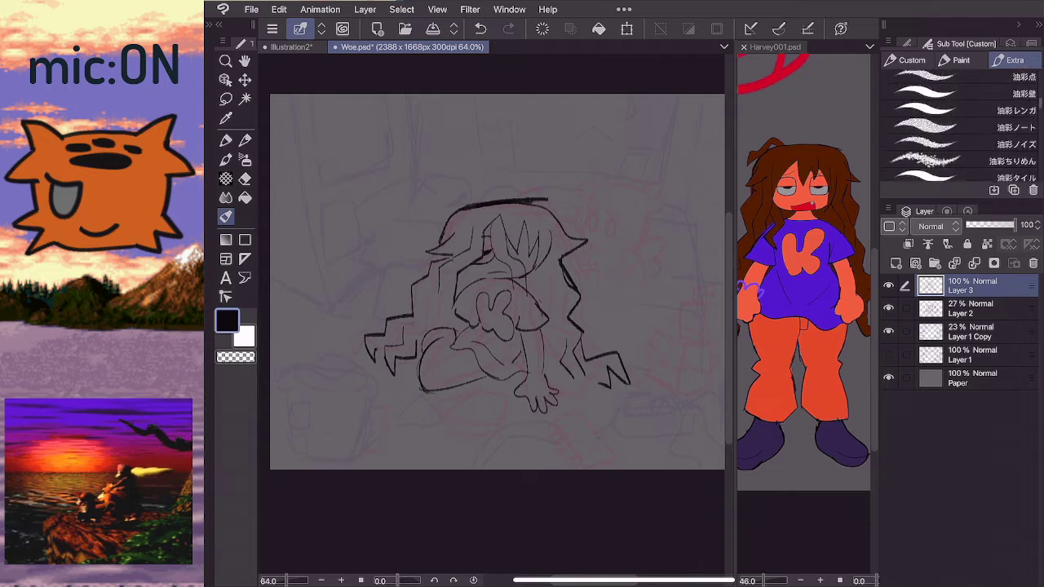
- Look through the Zig Zag group of the decoration brushes and choose glitch brush 2
{"action": "left_click", "coordinate": [226, 178]}
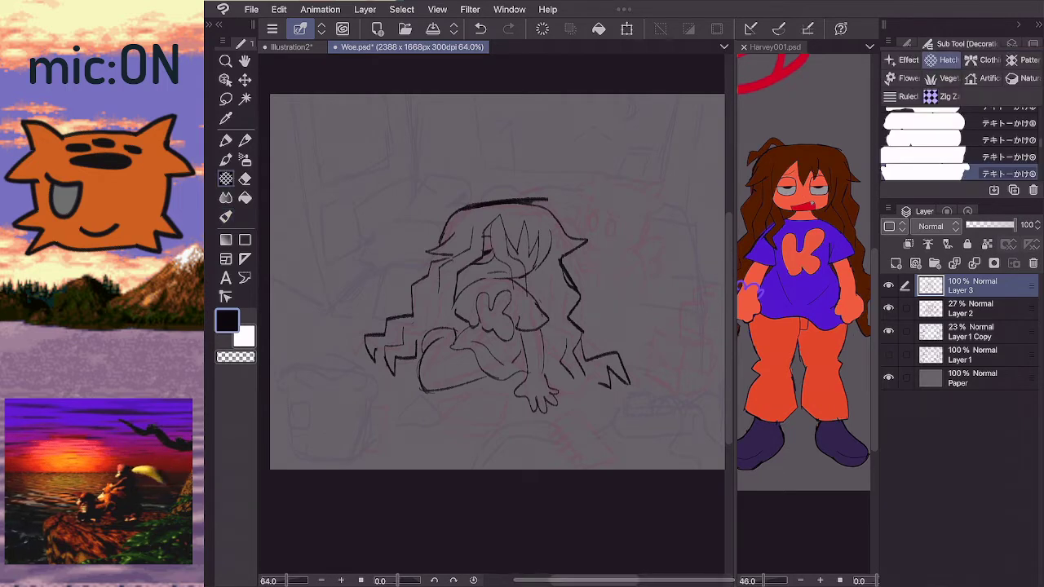
{"action": "left_click", "coordinate": [943, 97]}
{"action": "scroll", "coordinate": [963, 147], "scroll_direction": "down", "scroll_amount": 5}
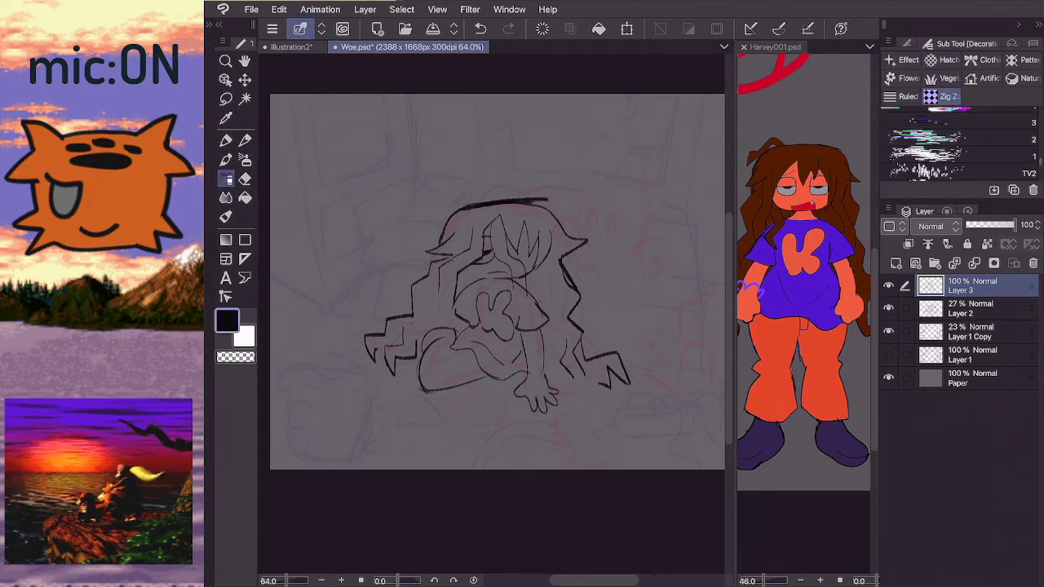
{"action": "scroll", "coordinate": [926, 144], "scroll_direction": "up", "scroll_amount": 2}
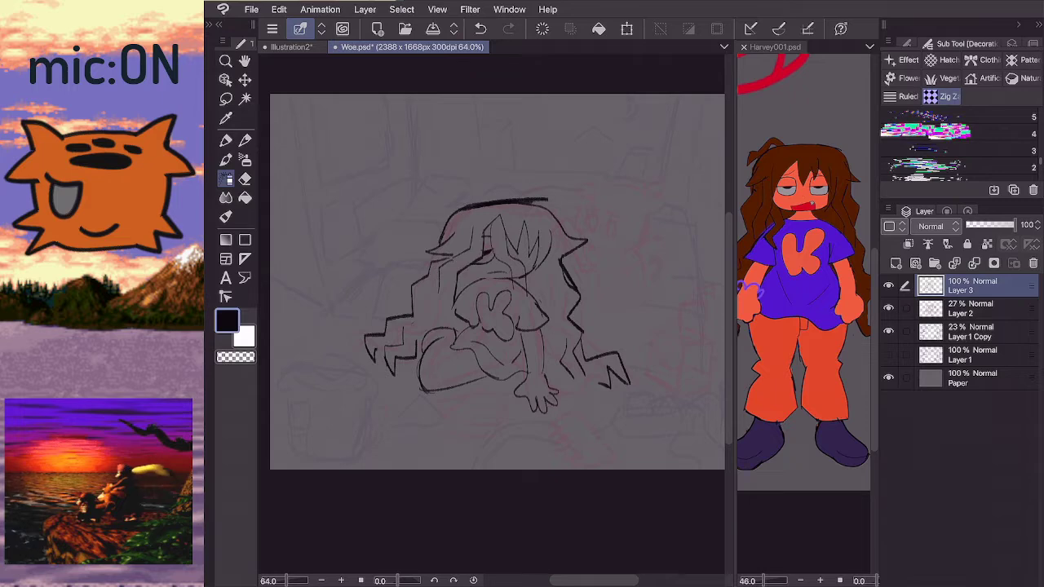
{"action": "scroll", "coordinate": [954, 143], "scroll_direction": "down", "scroll_amount": 3}
{"action": "scroll", "coordinate": [958, 144], "scroll_direction": "up", "scroll_amount": 3}
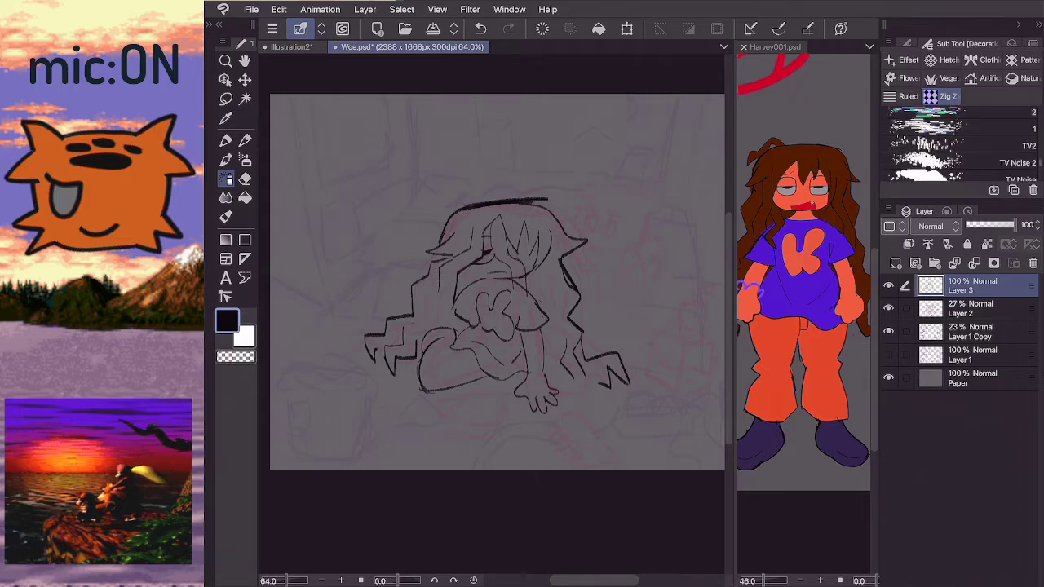
{"action": "left_click", "coordinate": [956, 166]}
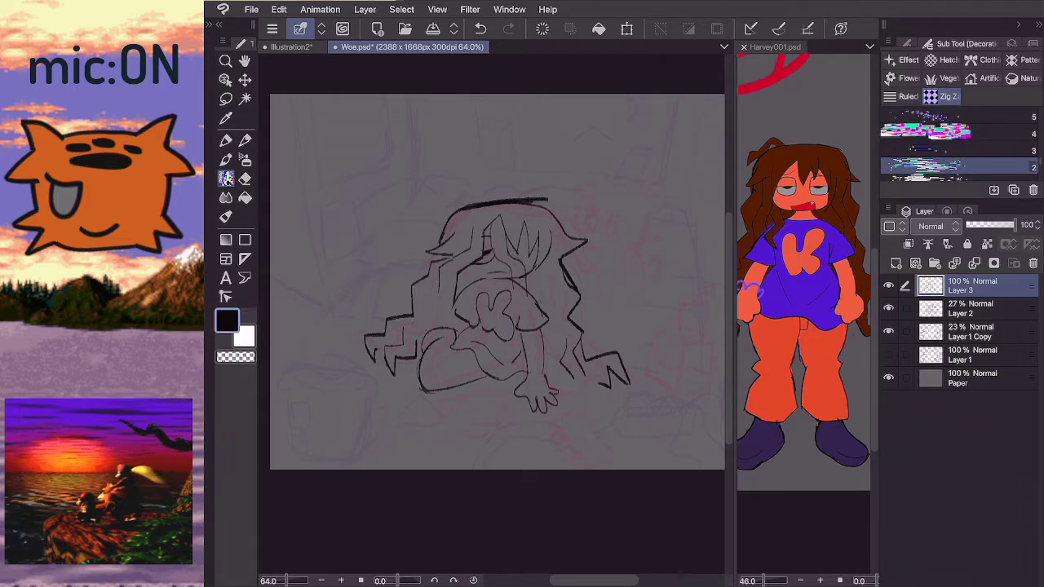
- Try out decoration brush 2 with broad glitch strokes across the crouching figure
{"action": "mouse_move", "coordinate": [575, 208]}
{"action": "left_mouse_down"}
{"action": "mouse_move", "coordinate": [629, 279]}
{"action": "mouse_move", "coordinate": [327, 342]}
{"action": "left_mouse_up"}
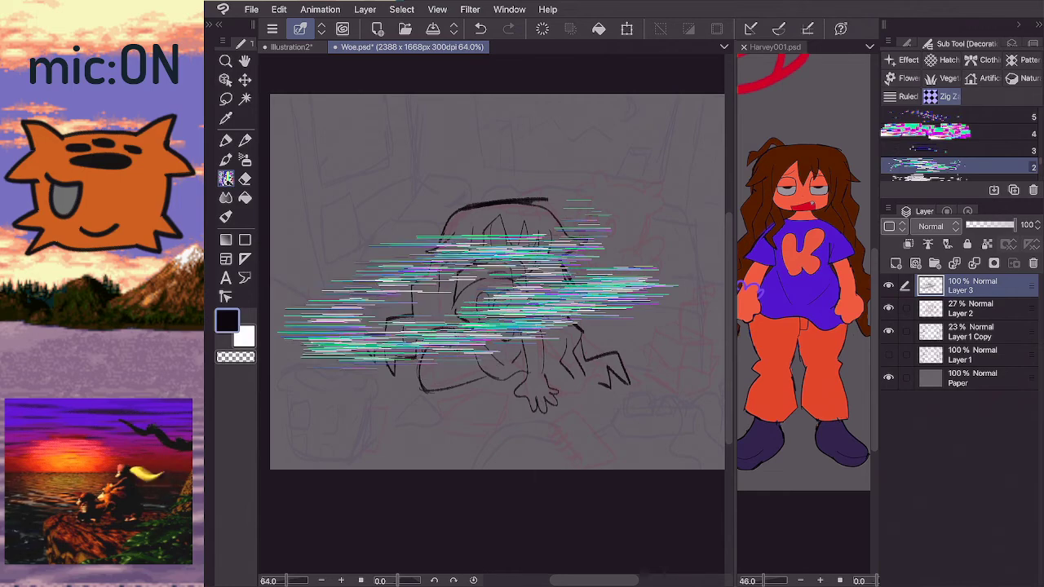
{"action": "scroll", "coordinate": [378, 236], "scroll_direction": "up", "scroll_amount": 2}
{"action": "mouse_move", "coordinate": [514, 331]}
{"action": "left_mouse_down"}
{"action": "mouse_move", "coordinate": [624, 221]}
{"action": "mouse_move", "coordinate": [616, 244]}
{"action": "left_mouse_up"}
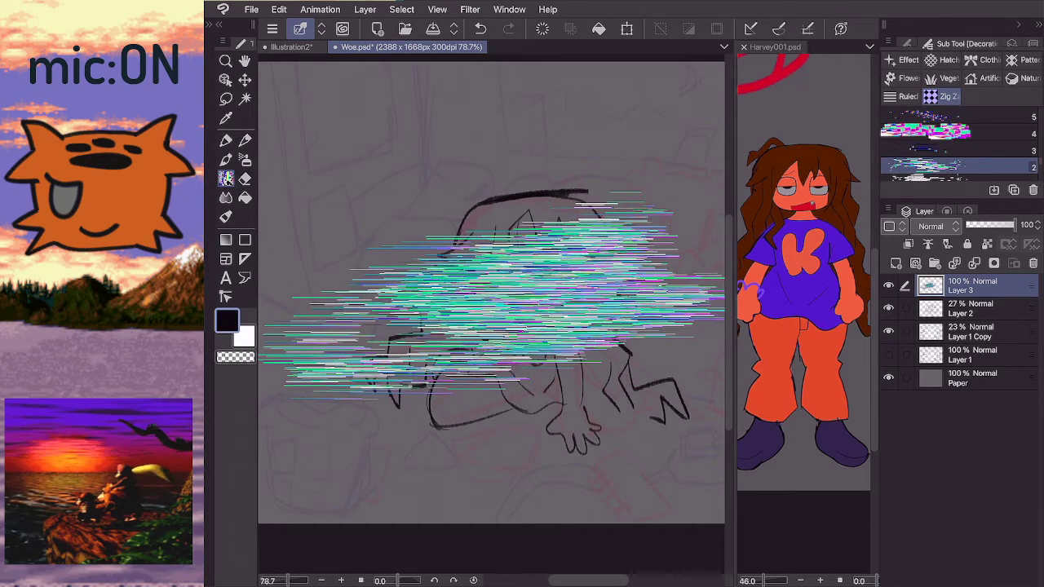
{"action": "scroll", "coordinate": [492, 281], "scroll_direction": "up", "scroll_amount": 3}
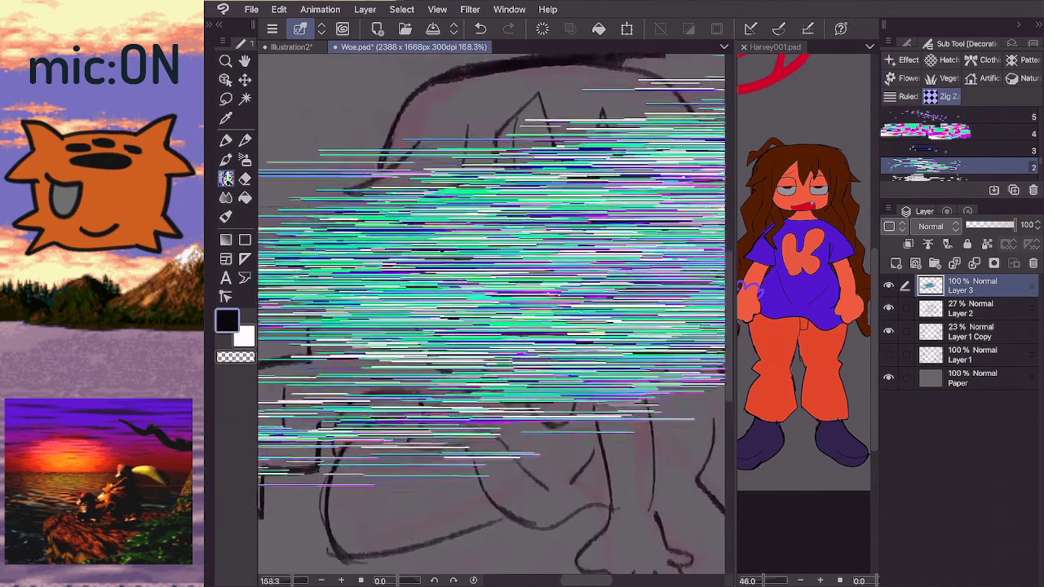
{"action": "scroll", "coordinate": [491, 282], "scroll_direction": "down", "scroll_amount": 2}
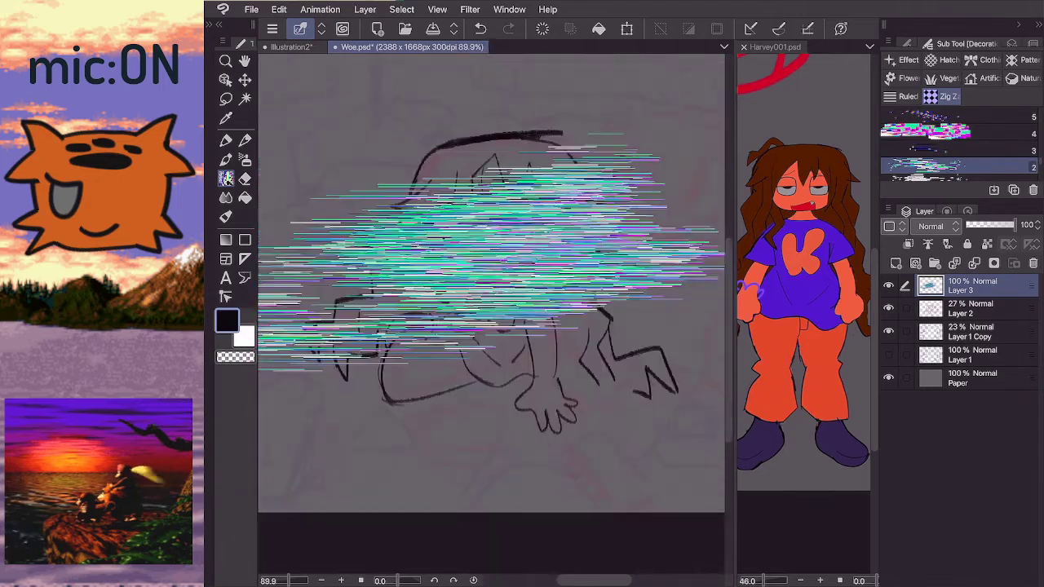
- Undo the glitch strokes painted over the figure
{"action": "key", "text": "ctrl+z"}
{"action": "scroll", "coordinate": [492, 281], "scroll_direction": "down", "scroll_amount": 2}
{"action": "key", "text": "ctrl+z"}
{"action": "key", "text": "ctrl+z"}
{"action": "key", "text": "ctrl+z"}
{"action": "key", "text": "ctrl+z"}
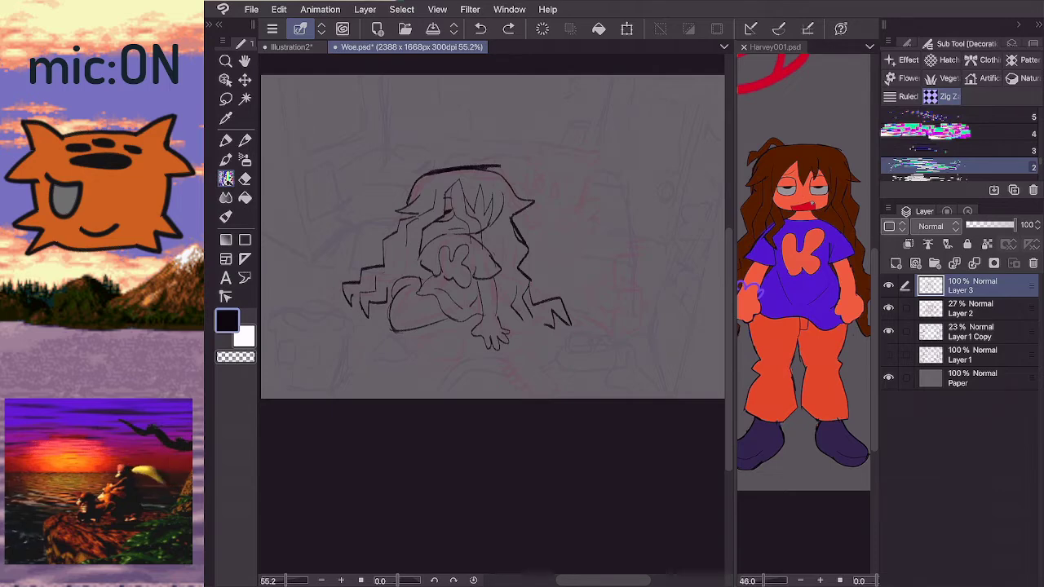
{"action": "scroll", "coordinate": [388, 212], "scroll_direction": "up", "scroll_amount": 1}
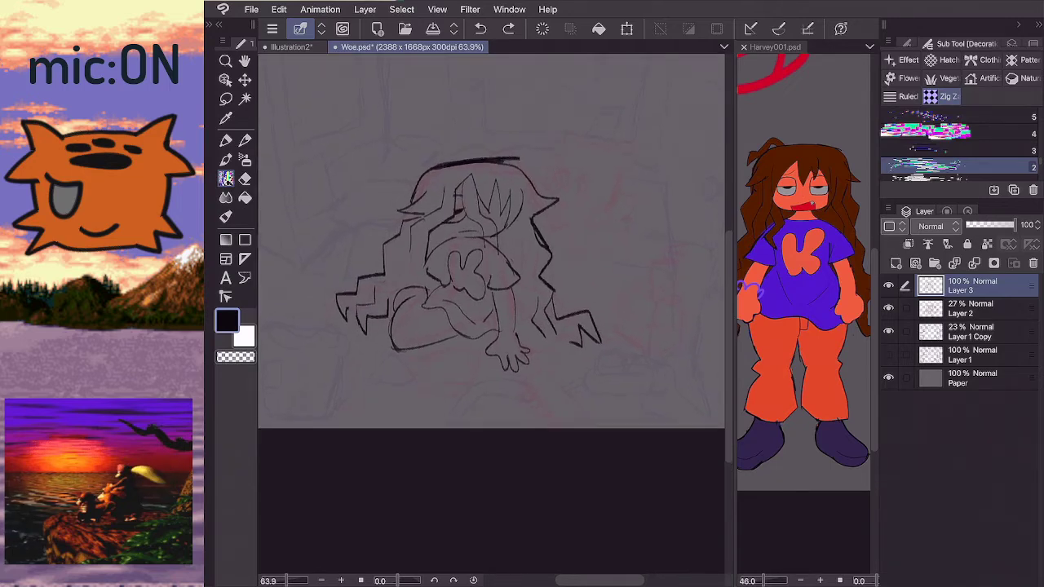
- Ink the sides and rounded base of the bin at the canvas's lower-left corner with the oil 3 brush from the Custom group
{"action": "left_click", "coordinate": [226, 216]}
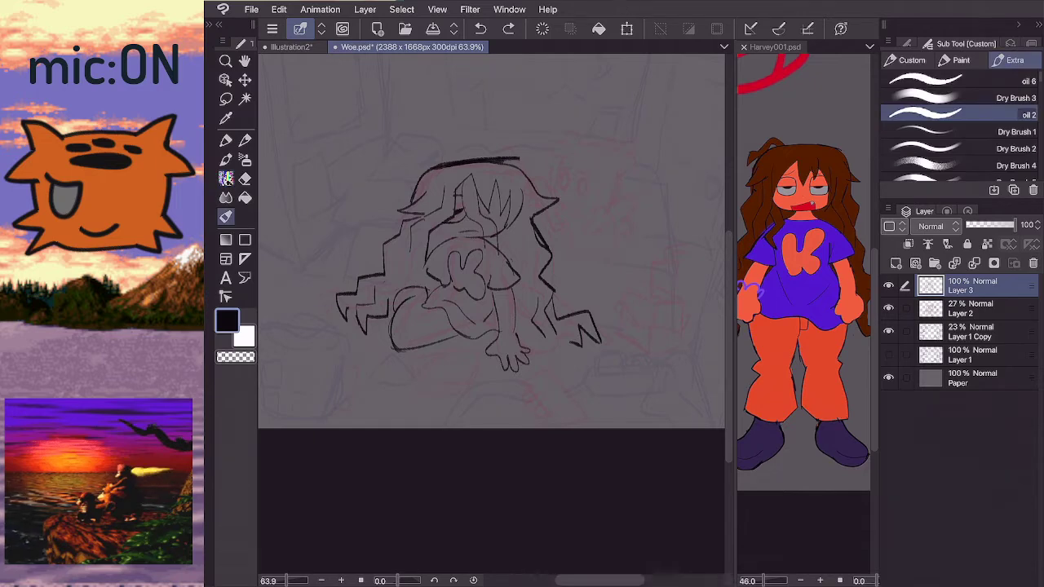
{"action": "left_click", "coordinate": [907, 60]}
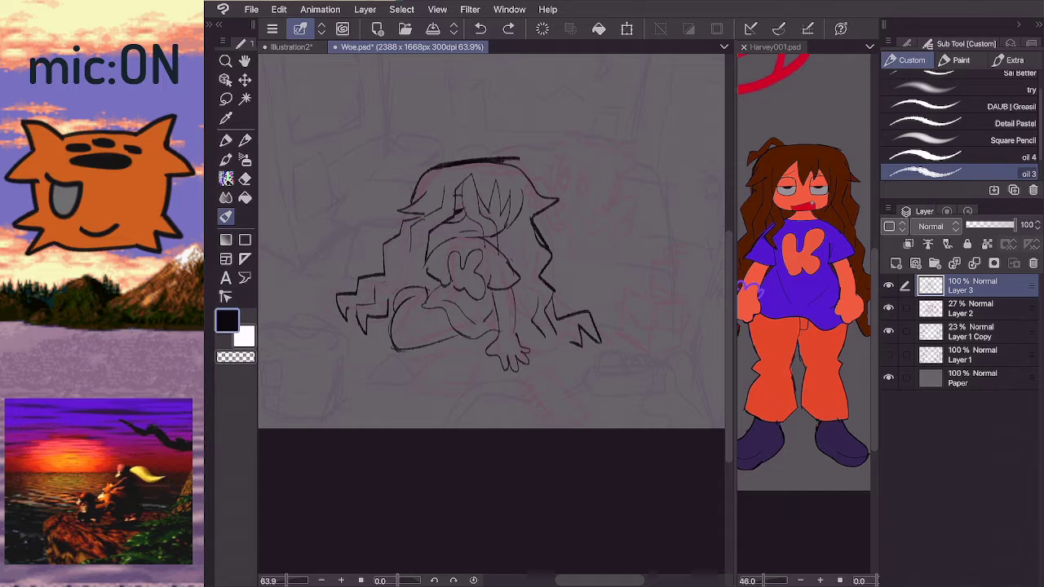
{"action": "scroll", "coordinate": [491, 245], "scroll_direction": "down", "scroll_amount": 2}
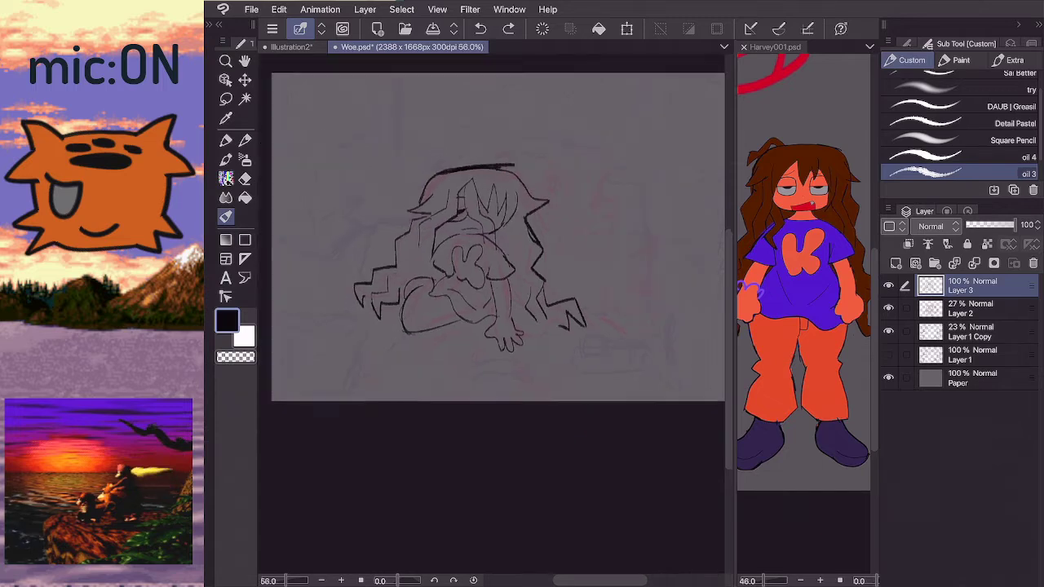
{"action": "scroll", "coordinate": [491, 245], "scroll_direction": "up", "scroll_amount": 3}
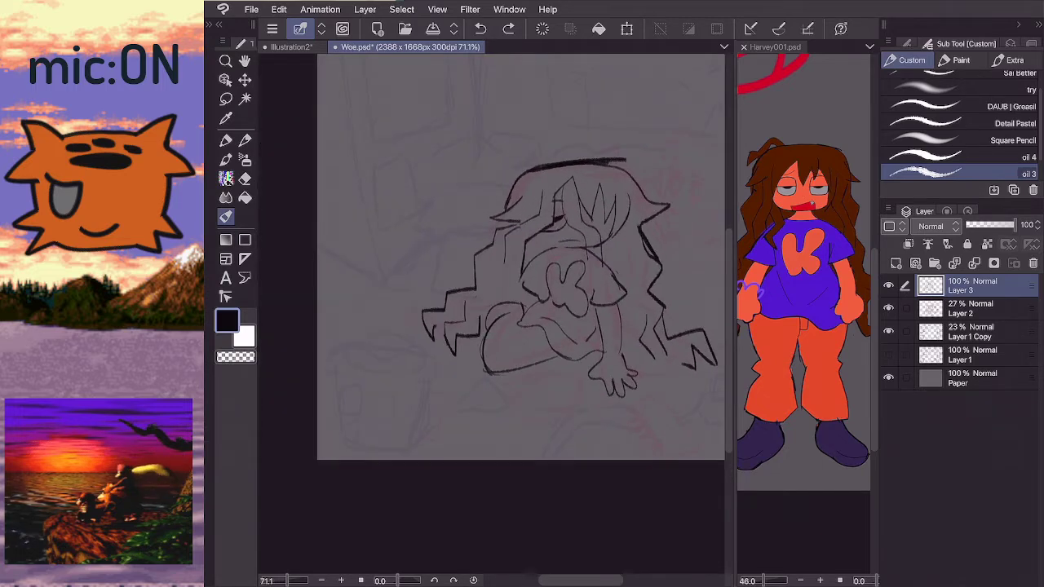
{"action": "scroll", "coordinate": [491, 253], "scroll_direction": "down", "scroll_amount": 1}
{"action": "mouse_move", "coordinate": [324, 322]}
{"action": "left_mouse_down"}
{"action": "mouse_move", "coordinate": [348, 431]}
{"action": "mouse_move", "coordinate": [430, 436]}
{"action": "left_mouse_up"}
{"action": "scroll", "coordinate": [492, 253], "scroll_direction": "left", "scroll_amount": 1}
{"action": "key", "text": "ctrl+z"}
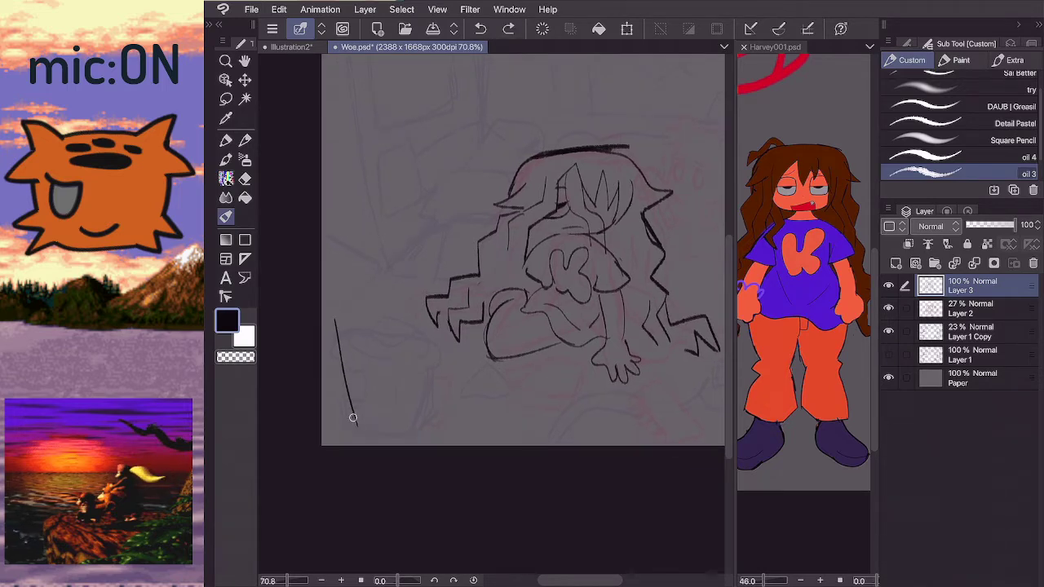
{"action": "mouse_move", "coordinate": [351, 411]}
{"action": "left_mouse_down"}
{"action": "mouse_move", "coordinate": [374, 436]}
{"action": "mouse_move", "coordinate": [440, 433]}
{"action": "mouse_move", "coordinate": [451, 357]}
{"action": "left_mouse_up"}
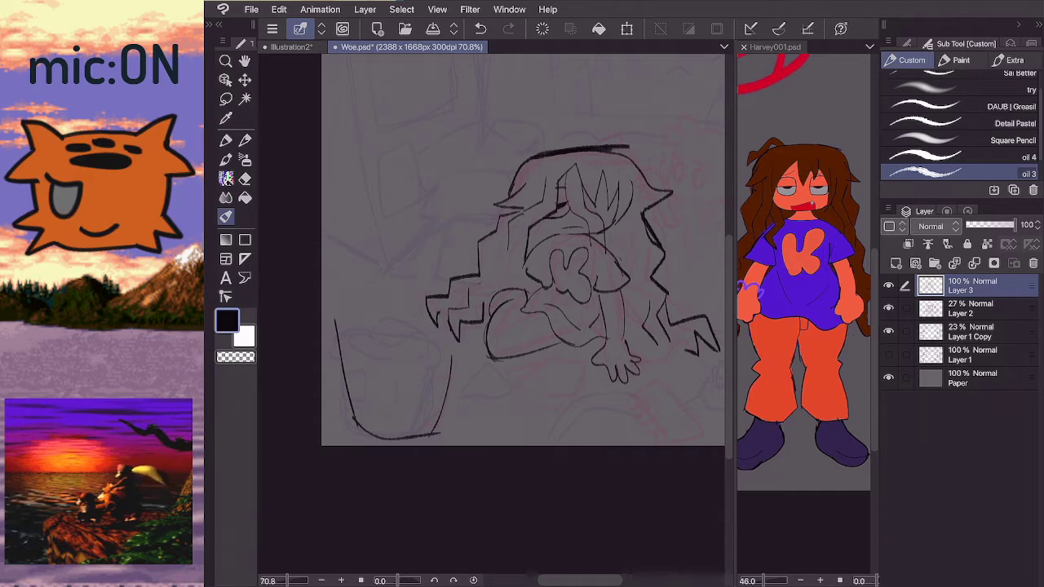
- Try to ink the front rim of the bin starting from the upper end of its left side
{"action": "mouse_move", "coordinate": [336, 314]}
{"action": "left_mouse_down"}
{"action": "mouse_move", "coordinate": [350, 344]}
{"action": "mouse_move", "coordinate": [400, 361]}
{"action": "left_mouse_up"}
{"action": "key", "text": "ctrl+z"}
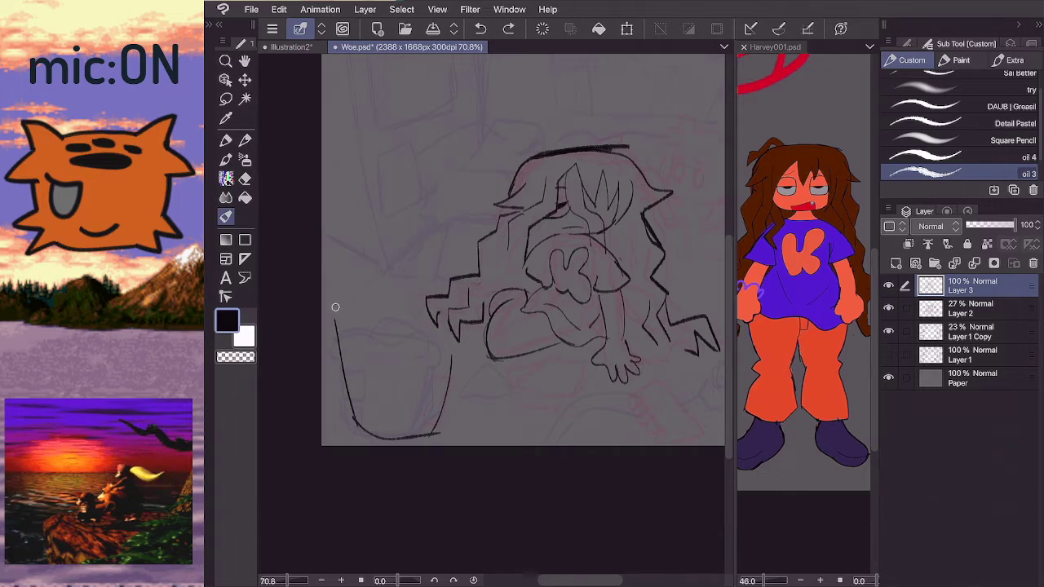
{"action": "mouse_move", "coordinate": [336, 307]}
{"action": "left_mouse_down"}
{"action": "mouse_move", "coordinate": [350, 343]}
{"action": "mouse_move", "coordinate": [403, 359]}
{"action": "mouse_move", "coordinate": [455, 341]}
{"action": "left_mouse_up"}
{"action": "key", "text": "ctrl+z"}
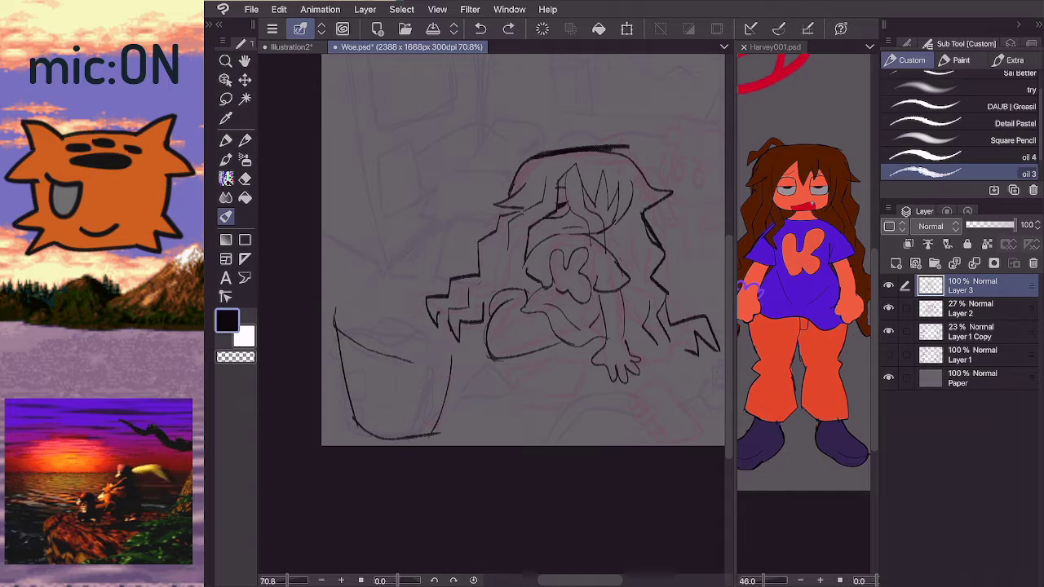
{"action": "key", "text": "ctrl+z"}
- Ink the bin's curved double rim around a vertical centre guide, and erase the hair tips that overlap the bin's right side
{"action": "mouse_move", "coordinate": [390, 437]}
{"action": "left_mouse_down"}
{"action": "mouse_move", "coordinate": [393, 326]}
{"action": "mouse_move", "coordinate": [375, 356]}
{"action": "mouse_move", "coordinate": [393, 351]}
{"action": "left_mouse_up"}
{"action": "left_click_drag", "start_coordinate": [333, 309], "coordinate": [336, 319]}
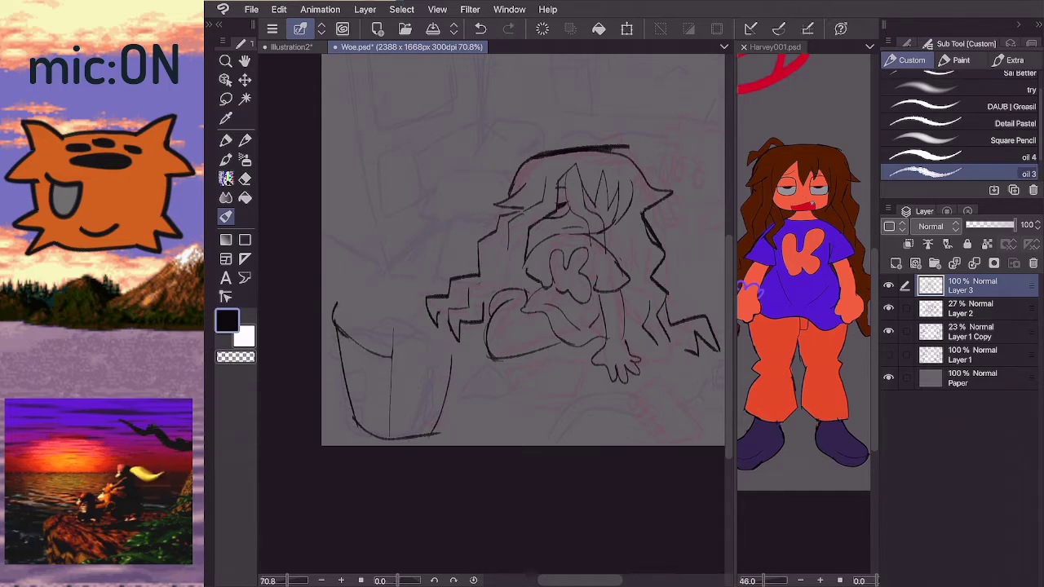
{"action": "mouse_move", "coordinate": [397, 357]}
{"action": "left_mouse_down"}
{"action": "mouse_move", "coordinate": [451, 337]}
{"action": "mouse_move", "coordinate": [429, 322]}
{"action": "mouse_move", "coordinate": [434, 314]}
{"action": "mouse_move", "coordinate": [442, 330]}
{"action": "mouse_move", "coordinate": [391, 336]}
{"action": "mouse_move", "coordinate": [344, 307]}
{"action": "left_mouse_up"}
{"action": "key", "text": "e"}
{"action": "key", "text": "b"}
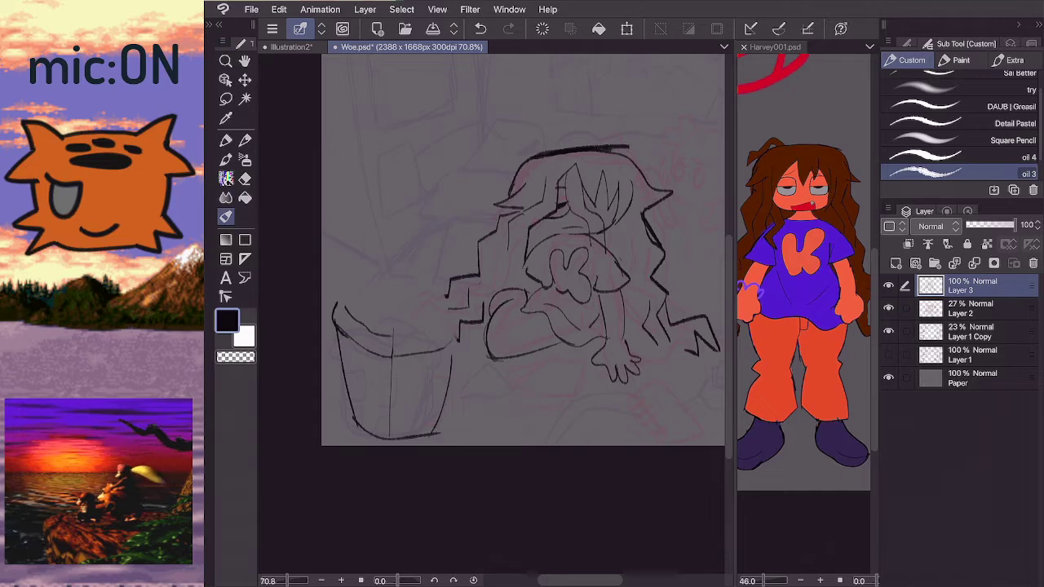
{"action": "left_click_drag", "start_coordinate": [394, 338], "coordinate": [453, 332]}
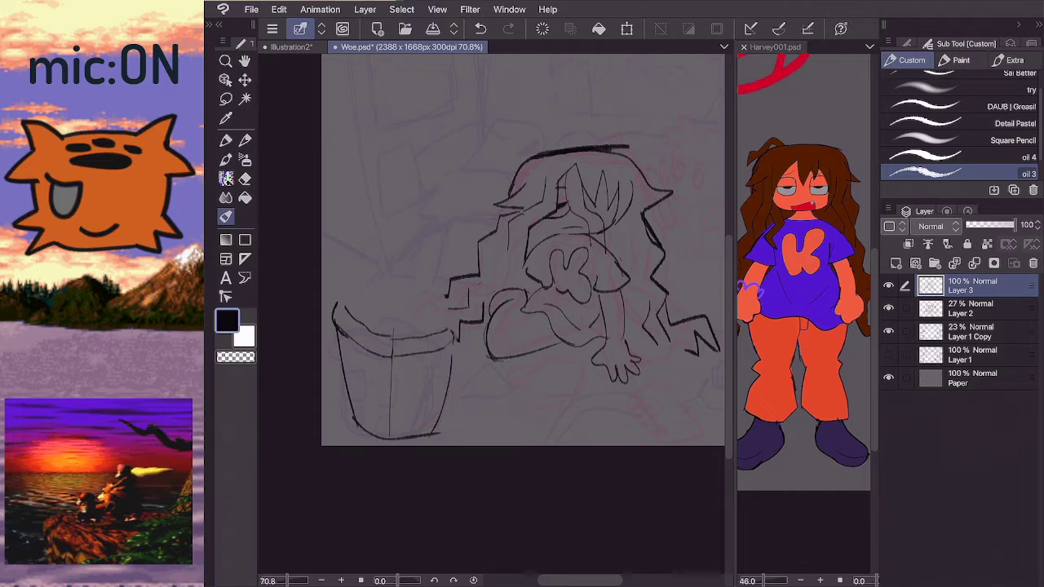
- Erase the vertical centre guide on the bin with the hard eraser and ink slightly slanted vertical lines down its front
{"action": "key", "text": "e"}
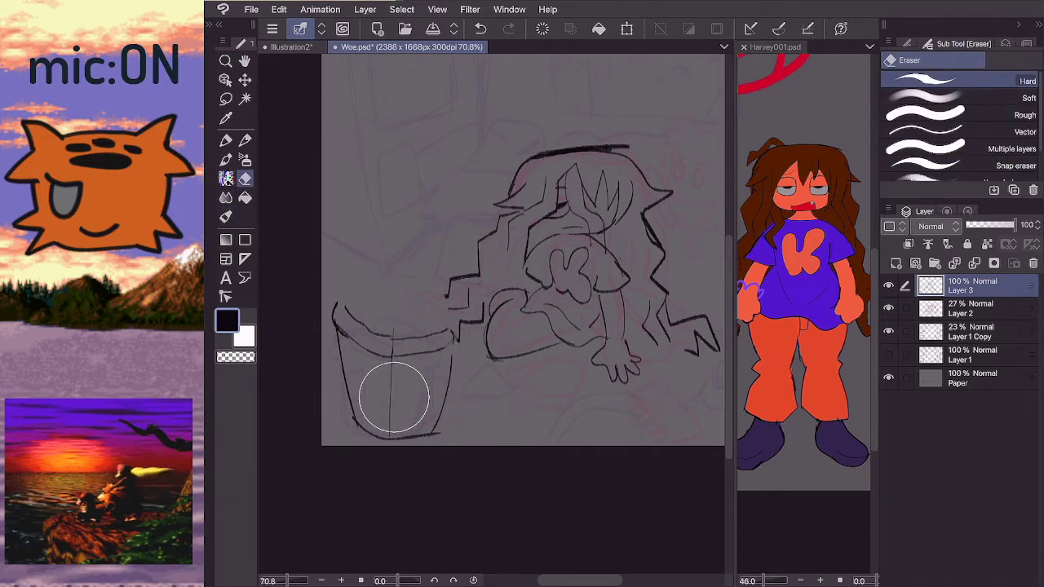
{"action": "mouse_move", "coordinate": [389, 423]}
{"action": "left_mouse_down"}
{"action": "mouse_move", "coordinate": [394, 371]}
{"action": "mouse_move", "coordinate": [408, 436]}
{"action": "left_mouse_up"}
{"action": "key", "text": "b"}
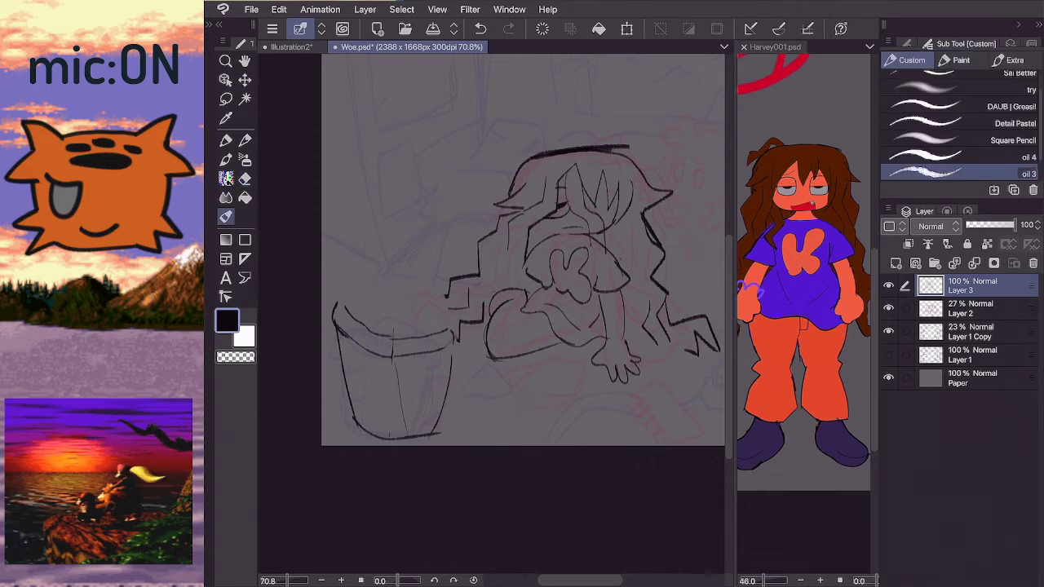
- Ink two rows of upright rounded holes on both halves of the bin's front with the oil 3 brush
{"action": "key", "text": "ctrl+z"}
{"action": "mouse_move", "coordinate": [410, 364]}
{"action": "left_mouse_down"}
{"action": "mouse_move", "coordinate": [398, 388]}
{"action": "mouse_move", "coordinate": [399, 364]}
{"action": "mouse_move", "coordinate": [403, 419]}
{"action": "mouse_move", "coordinate": [403, 395]}
{"action": "mouse_move", "coordinate": [410, 418]}
{"action": "mouse_move", "coordinate": [425, 366]}
{"action": "left_mouse_up"}
{"action": "mouse_move", "coordinate": [433, 365]}
{"action": "left_mouse_down"}
{"action": "mouse_move", "coordinate": [445, 381]}
{"action": "mouse_move", "coordinate": [423, 421]}
{"action": "left_mouse_up"}
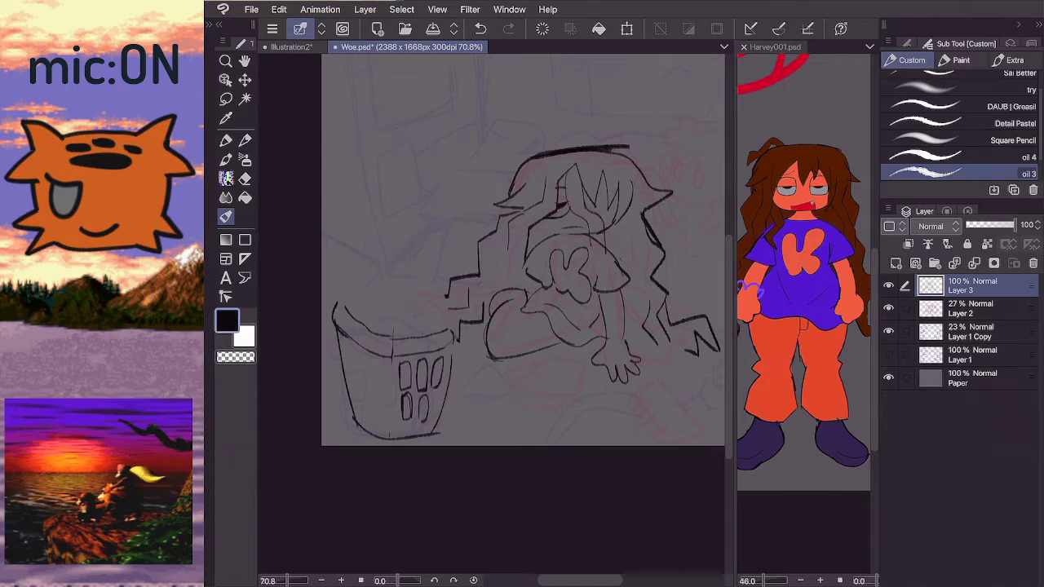
{"action": "mouse_move", "coordinate": [377, 361]}
{"action": "left_mouse_down"}
{"action": "mouse_move", "coordinate": [370, 390]}
{"action": "mouse_move", "coordinate": [374, 359]}
{"action": "mouse_move", "coordinate": [379, 383]}
{"action": "mouse_move", "coordinate": [351, 359]}
{"action": "mouse_move", "coordinate": [359, 387]}
{"action": "mouse_move", "coordinate": [362, 368]}
{"action": "left_mouse_up"}
{"action": "key", "text": "ctrl+z"}
{"action": "mouse_move", "coordinate": [365, 415]}
{"action": "left_mouse_down"}
{"action": "mouse_move", "coordinate": [359, 385]}
{"action": "mouse_move", "coordinate": [357, 414]}
{"action": "left_mouse_up"}
{"action": "key", "text": "ctrl+z"}
{"action": "scroll", "coordinate": [522, 253], "scroll_direction": "down", "scroll_amount": 1}
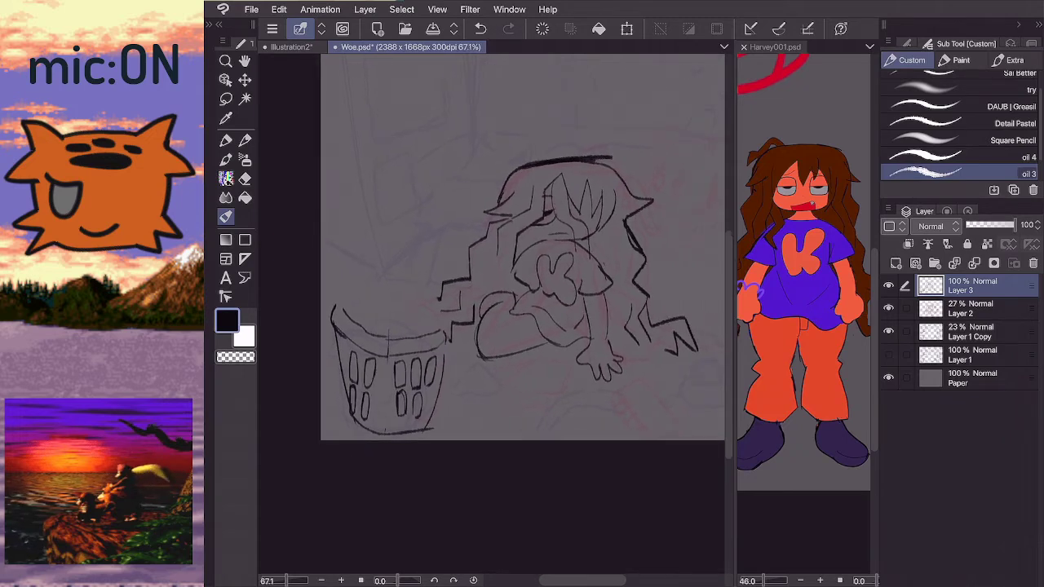
{"action": "scroll", "coordinate": [523, 248], "scroll_direction": "down", "scroll_amount": 2}
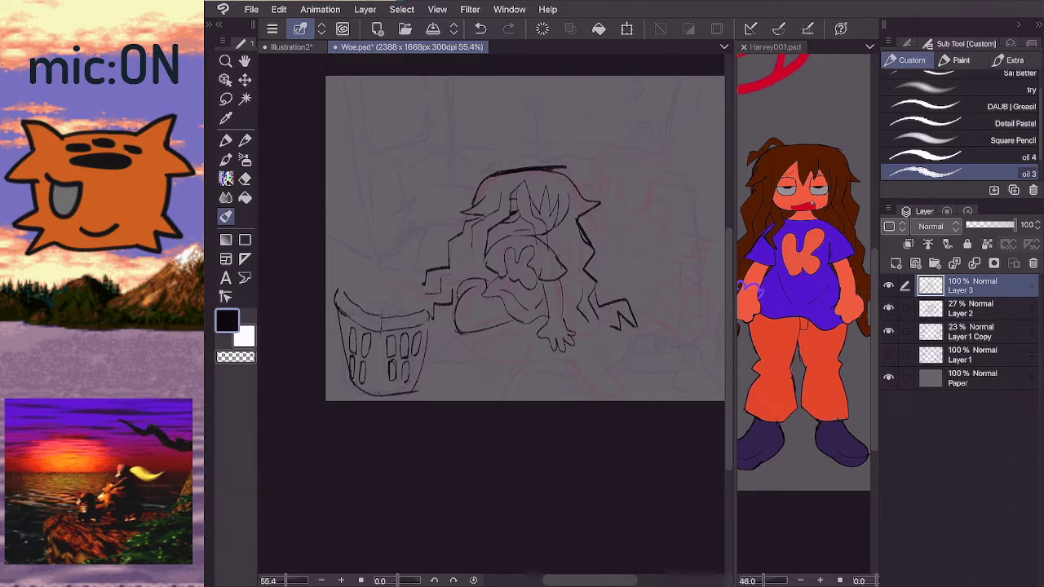
- Erase the left part of the bin's rim with the hard eraser and ink slanted edges of a cloth hanging over it
{"action": "scroll", "coordinate": [368, 271], "scroll_direction": "up", "scroll_amount": 3}
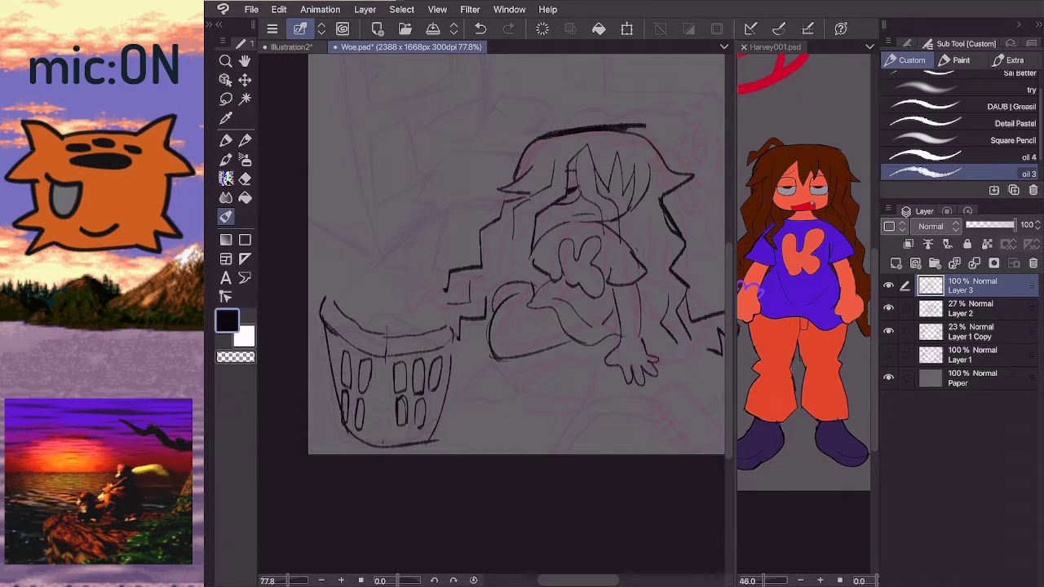
{"action": "key", "text": "e"}
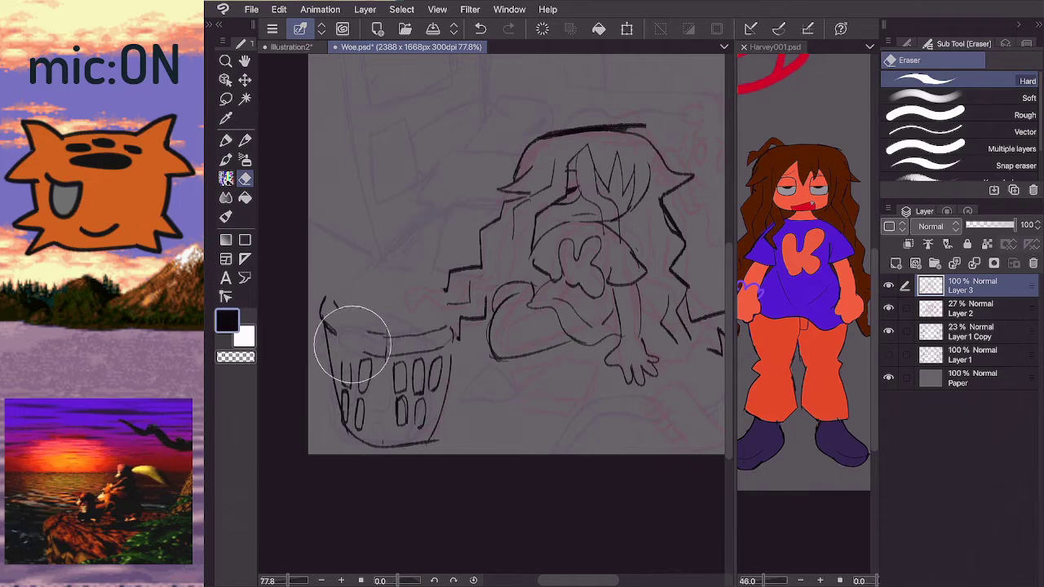
{"action": "key", "text": "b"}
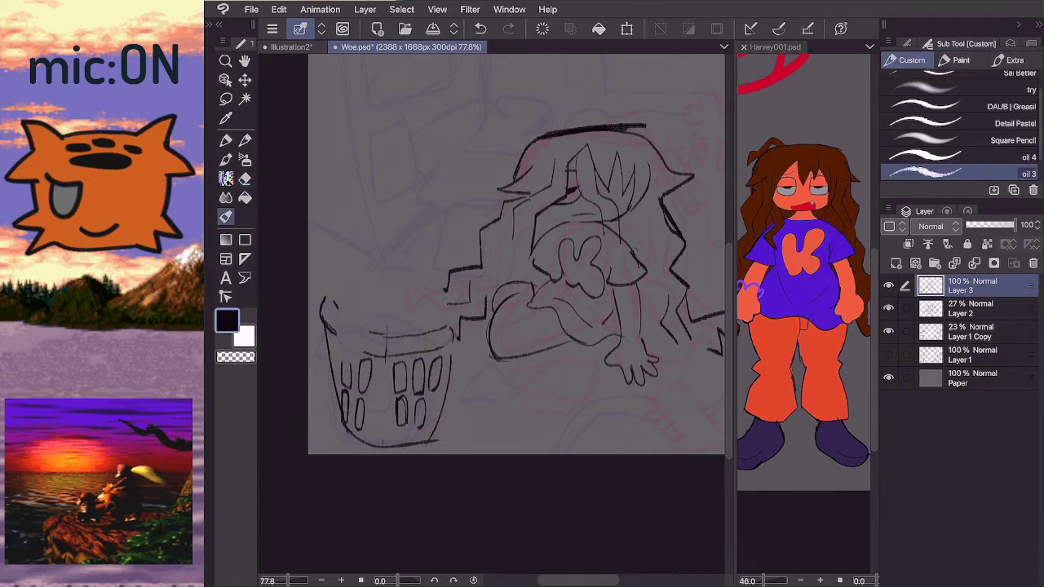
{"action": "left_click_drag", "start_coordinate": [364, 361], "coordinate": [342, 287]}
{"action": "key", "text": "ctrl+z"}
{"action": "mouse_move", "coordinate": [373, 327]}
{"action": "left_mouse_down"}
{"action": "mouse_move", "coordinate": [329, 354]}
{"action": "mouse_move", "coordinate": [351, 298]}
{"action": "left_mouse_up"}
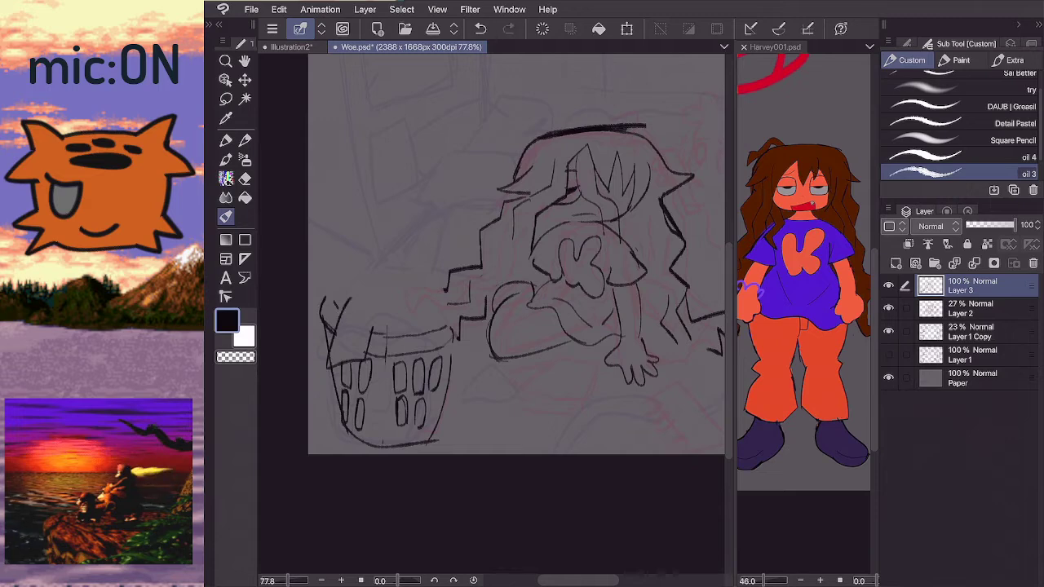
- Erase the cloth's crossing lines at the bin's left edge and ink its folded, arched top draped over the rim
{"action": "key", "text": "e"}
{"action": "left_click_drag", "start_coordinate": [333, 356], "coordinate": [355, 298]}
{"action": "key", "text": "b"}
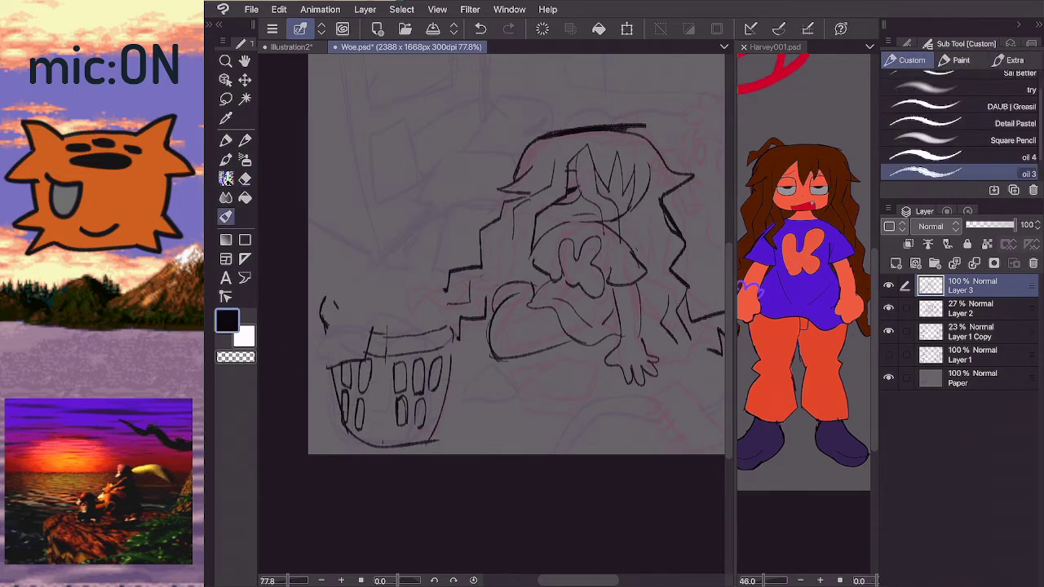
{"action": "mouse_move", "coordinate": [324, 368]}
{"action": "left_mouse_down"}
{"action": "mouse_move", "coordinate": [352, 297]}
{"action": "mouse_move", "coordinate": [367, 303]}
{"action": "mouse_move", "coordinate": [359, 316]}
{"action": "mouse_move", "coordinate": [362, 285]}
{"action": "mouse_move", "coordinate": [396, 313]}
{"action": "left_mouse_up"}
{"action": "left_click_drag", "start_coordinate": [323, 320], "coordinate": [330, 356]}
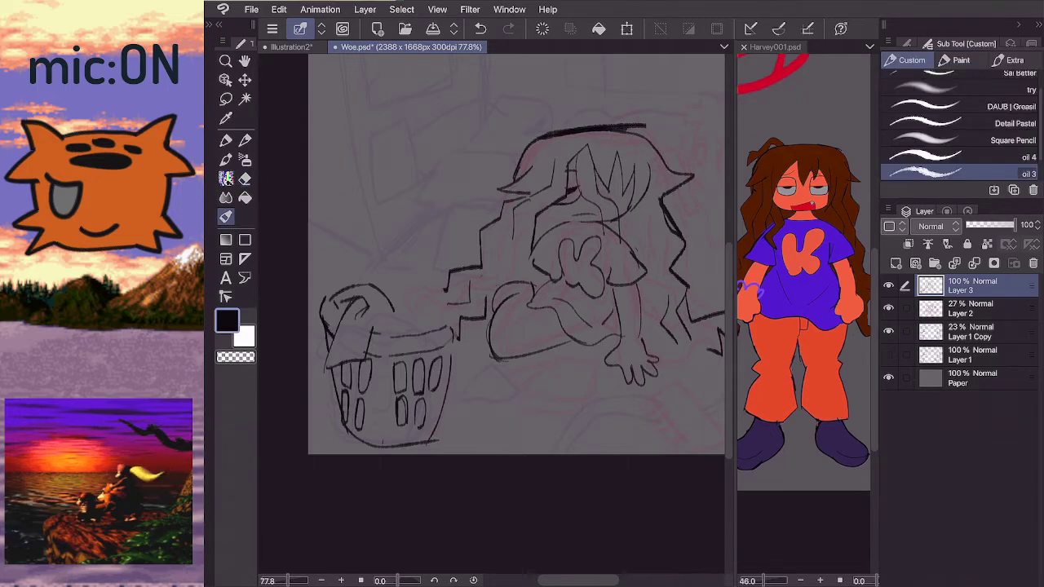
- Erase the right end of the bin's rim and re-ink the bin's upper right side
{"action": "key", "text": "e"}
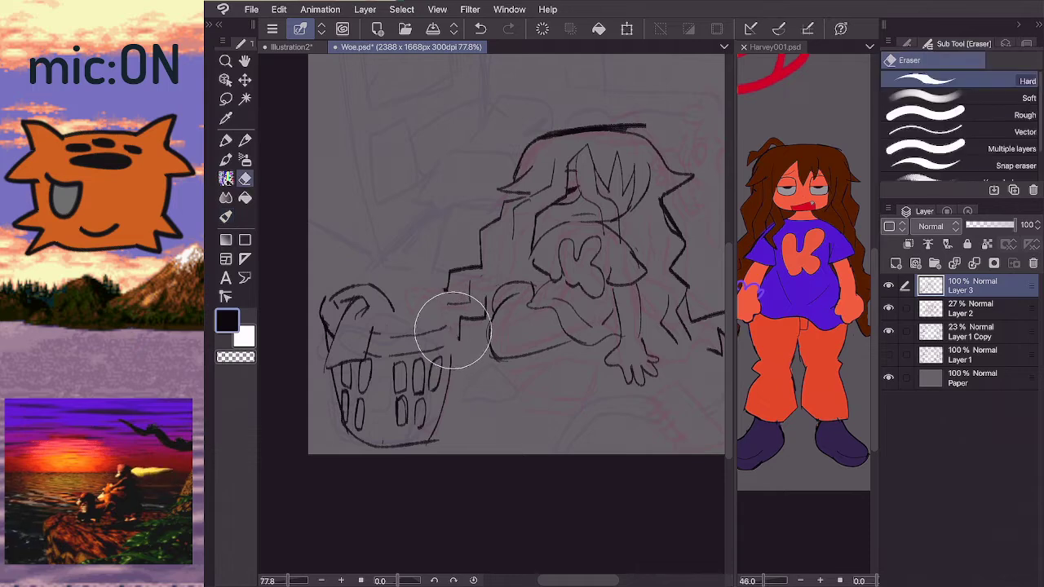
{"action": "mouse_move", "coordinate": [451, 362]}
{"action": "left_mouse_down"}
{"action": "mouse_move", "coordinate": [441, 360]}
{"action": "mouse_move", "coordinate": [452, 319]}
{"action": "left_mouse_up"}
{"action": "key", "text": "b"}
{"action": "key", "text": "ctrl+z"}
{"action": "scroll", "coordinate": [452, 319], "scroll_direction": "down", "scroll_amount": 1}
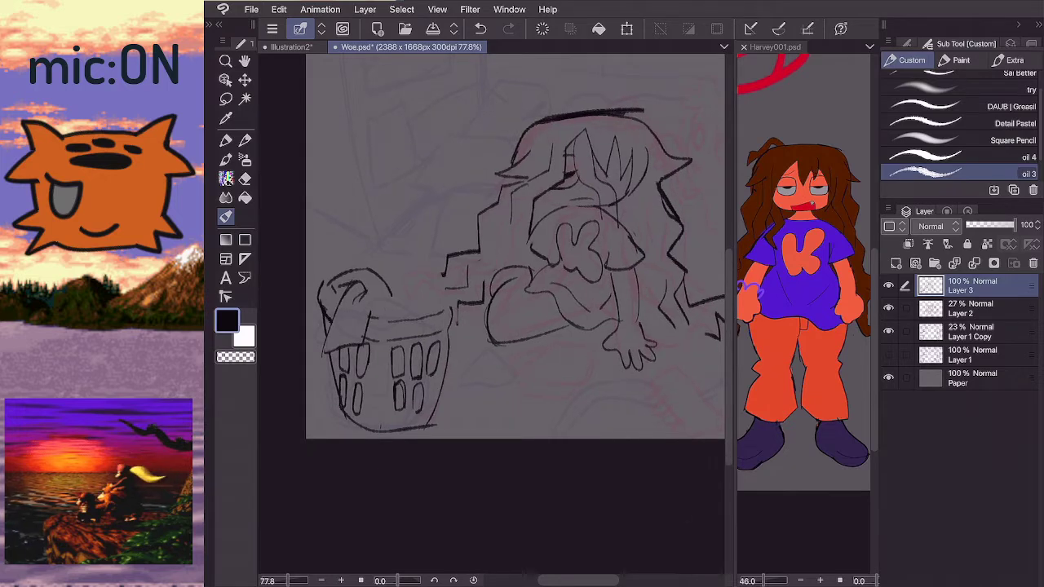
- Ink crumpled clothes piled above the bin's rim, to the right of the draped cloth, with a dark fold
{"action": "mouse_move", "coordinate": [374, 310]}
{"action": "left_mouse_down"}
{"action": "mouse_move", "coordinate": [415, 300]}
{"action": "mouse_move", "coordinate": [429, 322]}
{"action": "left_mouse_up"}
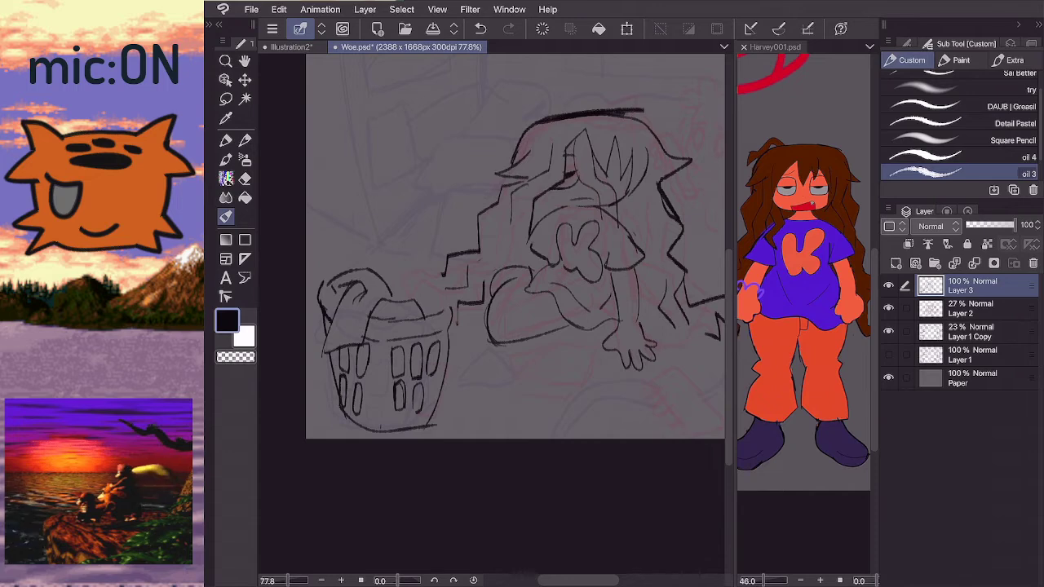
{"action": "mouse_move", "coordinate": [374, 277]}
{"action": "left_mouse_down"}
{"action": "mouse_move", "coordinate": [415, 270]}
{"action": "mouse_move", "coordinate": [424, 305]}
{"action": "mouse_move", "coordinate": [405, 283]}
{"action": "mouse_move", "coordinate": [398, 292]}
{"action": "left_mouse_up"}
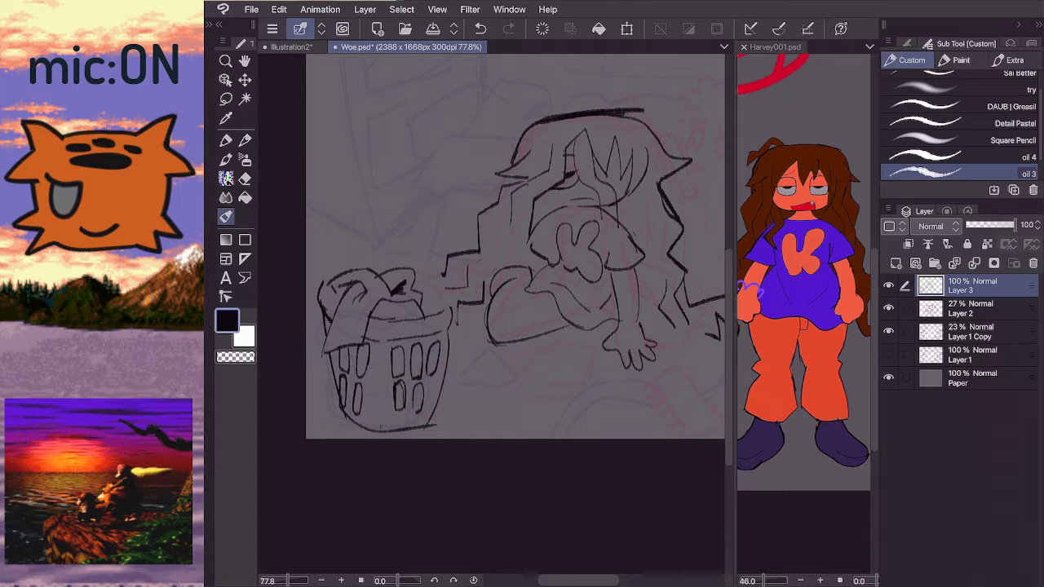
{"action": "mouse_move", "coordinate": [419, 276]}
{"action": "left_mouse_down"}
{"action": "mouse_move", "coordinate": [443, 303]}
{"action": "mouse_move", "coordinate": [426, 315]}
{"action": "mouse_move", "coordinate": [424, 286]}
{"action": "mouse_move", "coordinate": [441, 311]}
{"action": "left_mouse_up"}
{"action": "key", "text": "ctrl+z"}
{"action": "key", "text": "ctrl+z"}
{"action": "key", "text": "ctrl+z"}
{"action": "scroll", "coordinate": [505, 270], "scroll_direction": "down", "scroll_amount": 3}
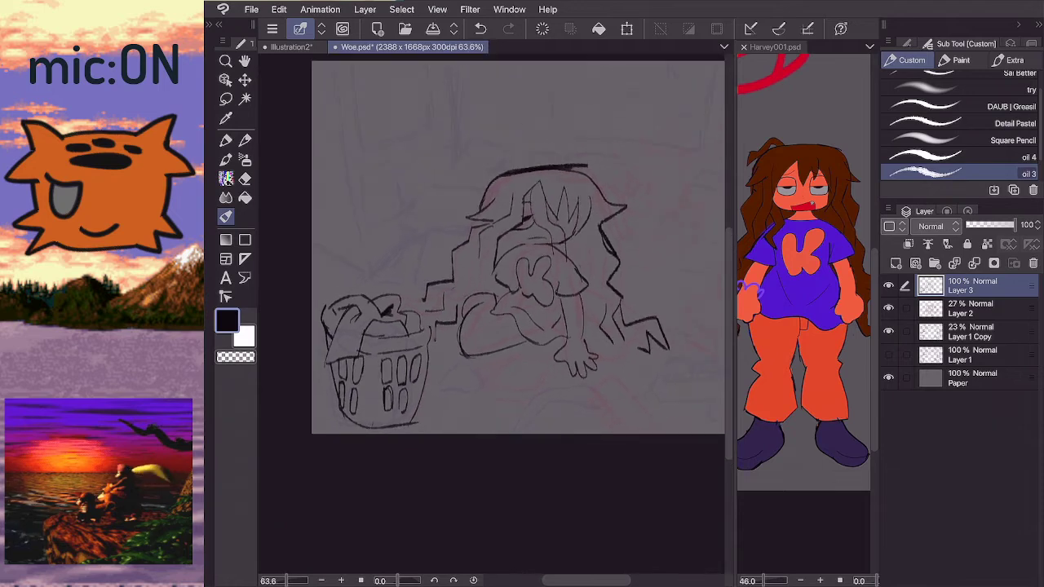
- Hide Layer 3 to examine the sketch beneath the line art, and show the layer again
{"action": "scroll", "coordinate": [506, 269], "scroll_direction": "up", "scroll_amount": 1}
{"action": "scroll", "coordinate": [505, 289], "scroll_direction": "down", "scroll_amount": 1}
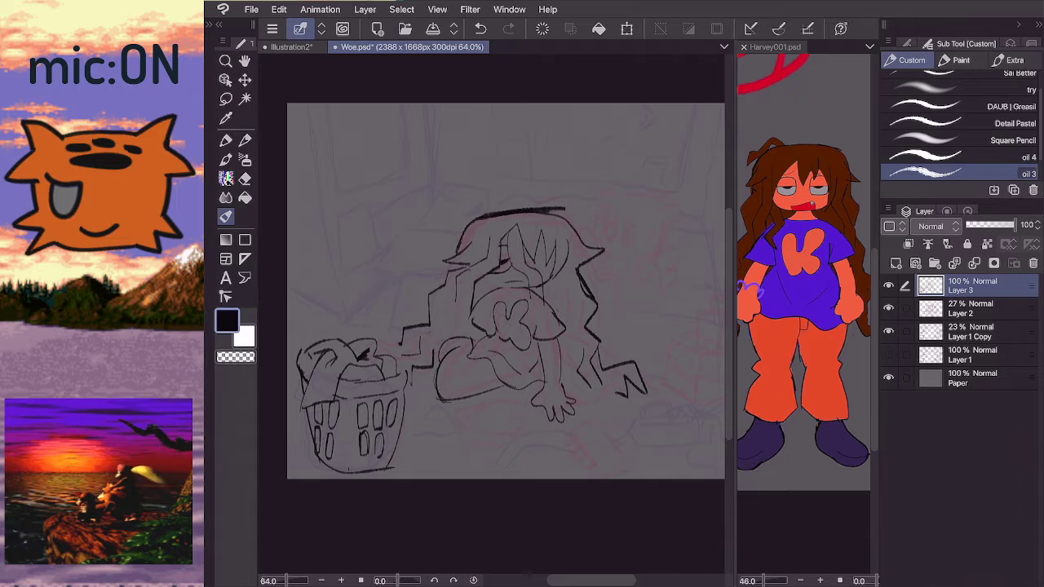
{"action": "scroll", "coordinate": [491, 310], "scroll_direction": "up", "scroll_amount": 3}
{"action": "scroll", "coordinate": [491, 310], "scroll_direction": "down", "scroll_amount": 2}
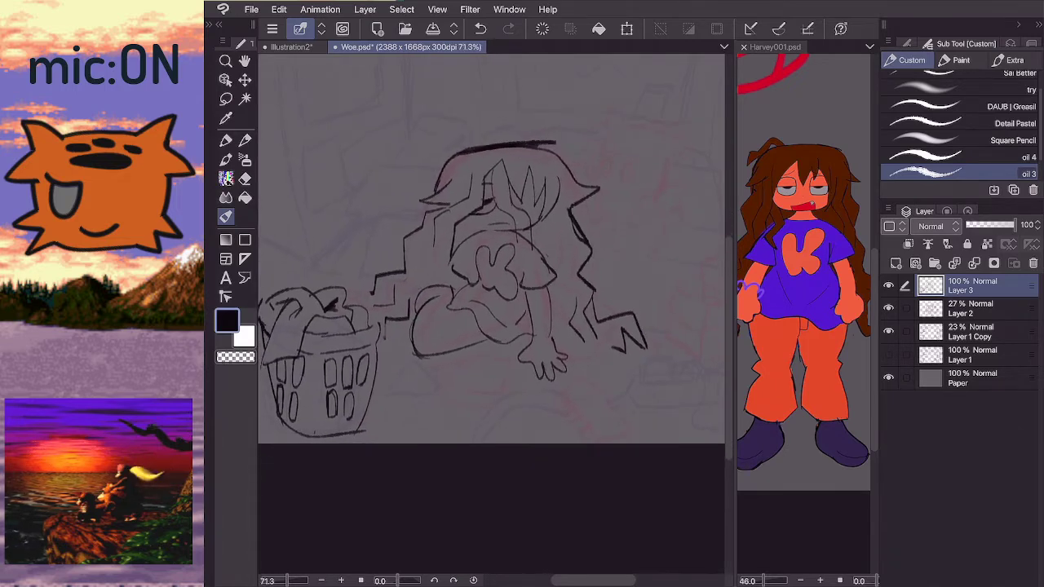
{"action": "scroll", "coordinate": [491, 269], "scroll_direction": "up", "scroll_amount": 2}
{"action": "scroll", "coordinate": [491, 269], "scroll_direction": "down", "scroll_amount": 3}
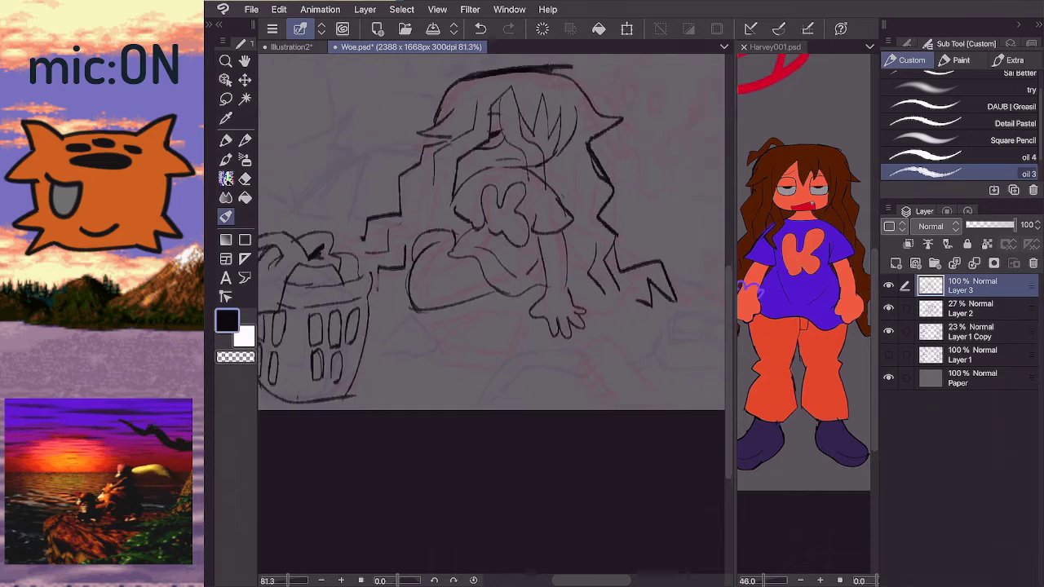
{"action": "left_click", "coordinate": [889, 285]}
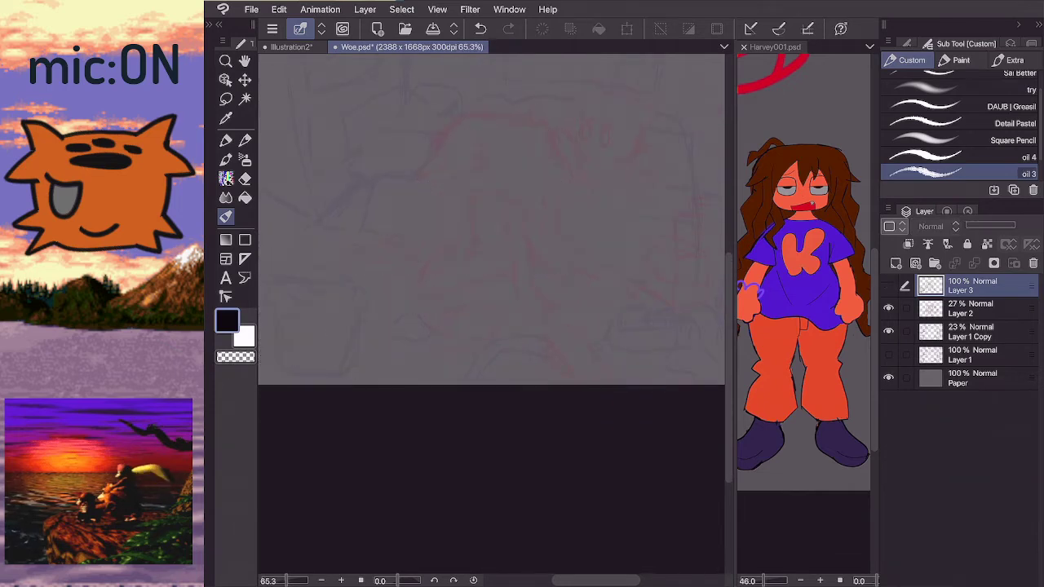
{"action": "left_click", "coordinate": [888, 285]}
{"action": "scroll", "coordinate": [490, 212], "scroll_direction": "up", "scroll_amount": 3}
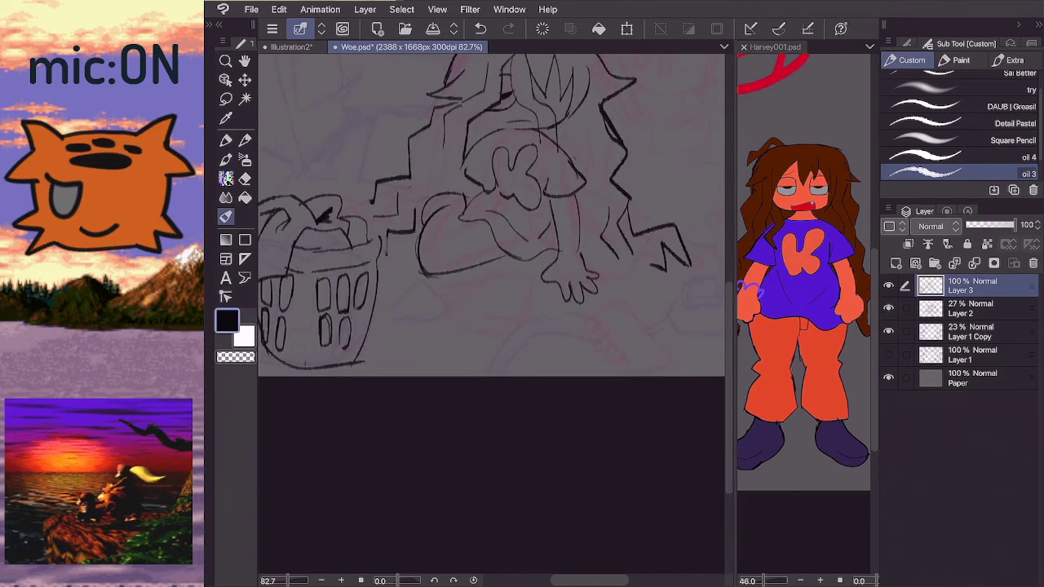
- Try to ink a rounded wedge-shaped object on the floor between the bin and the figure's knee
{"action": "left_click_drag", "start_coordinate": [377, 327], "coordinate": [420, 286]}
{"action": "mouse_move", "coordinate": [380, 327]}
{"action": "left_mouse_down"}
{"action": "mouse_move", "coordinate": [433, 308]}
{"action": "mouse_move", "coordinate": [428, 281]}
{"action": "left_mouse_up"}
{"action": "key", "text": "ctrl+z"}
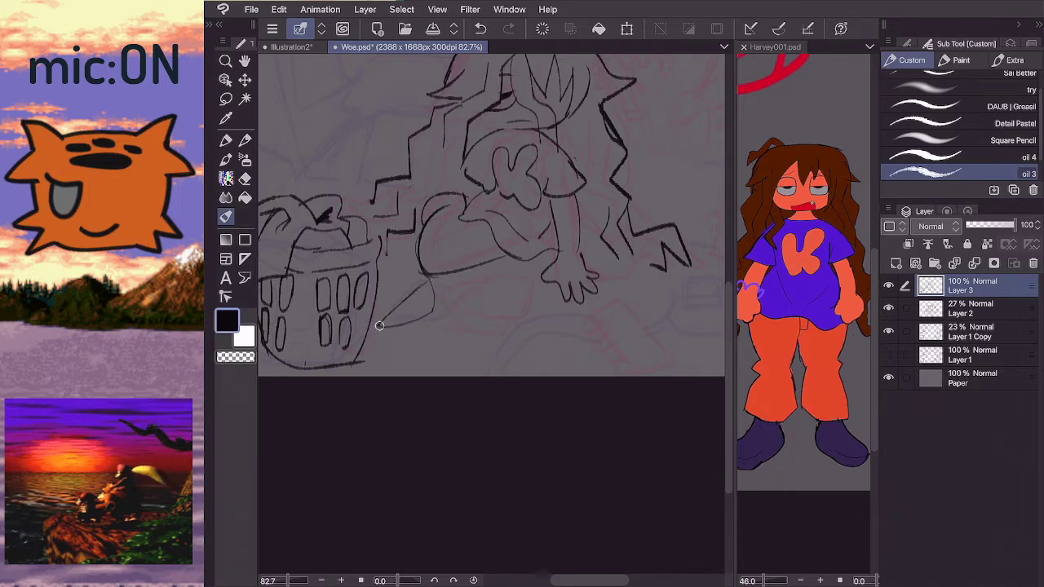
{"action": "key", "text": "ctrl+z"}
{"action": "left_click_drag", "start_coordinate": [380, 327], "coordinate": [429, 279]}
{"action": "scroll", "coordinate": [348, 347], "scroll_direction": "down", "scroll_amount": 2}
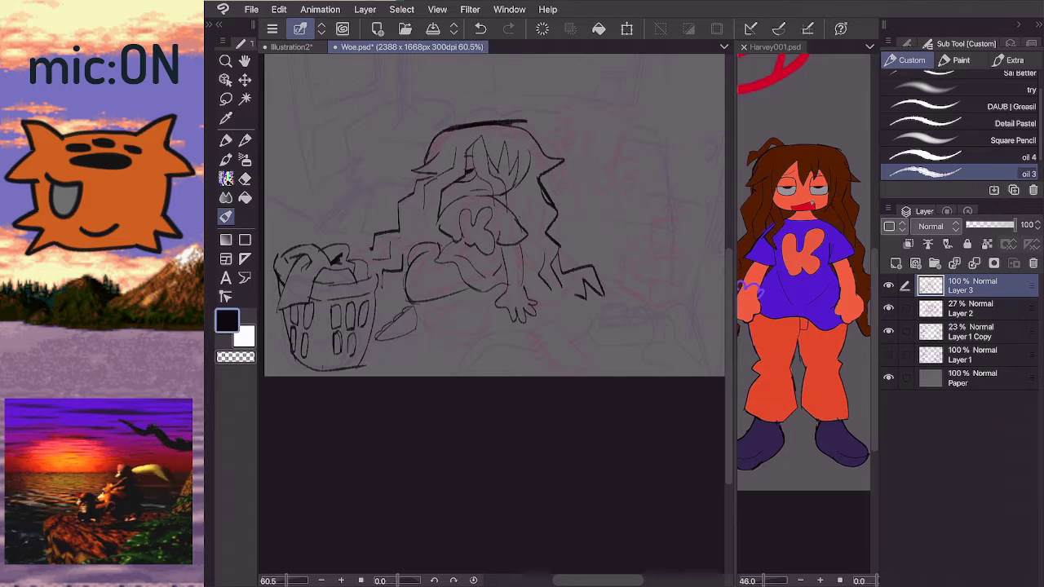
- Try adding scalloped bumps along the wedge's upper edge, and undo the bumps and the wedge outline
{"action": "key", "text": "ctrl+z"}
{"action": "key", "text": "ctrl+z"}
{"action": "mouse_move", "coordinate": [377, 337]}
{"action": "left_mouse_down"}
{"action": "mouse_move", "coordinate": [401, 316]}
{"action": "mouse_move", "coordinate": [398, 293]}
{"action": "mouse_move", "coordinate": [473, 222]}
{"action": "left_mouse_up"}
{"action": "scroll", "coordinate": [369, 361], "scroll_direction": "up", "scroll_amount": 5}
{"action": "key", "text": "ctrl+z"}
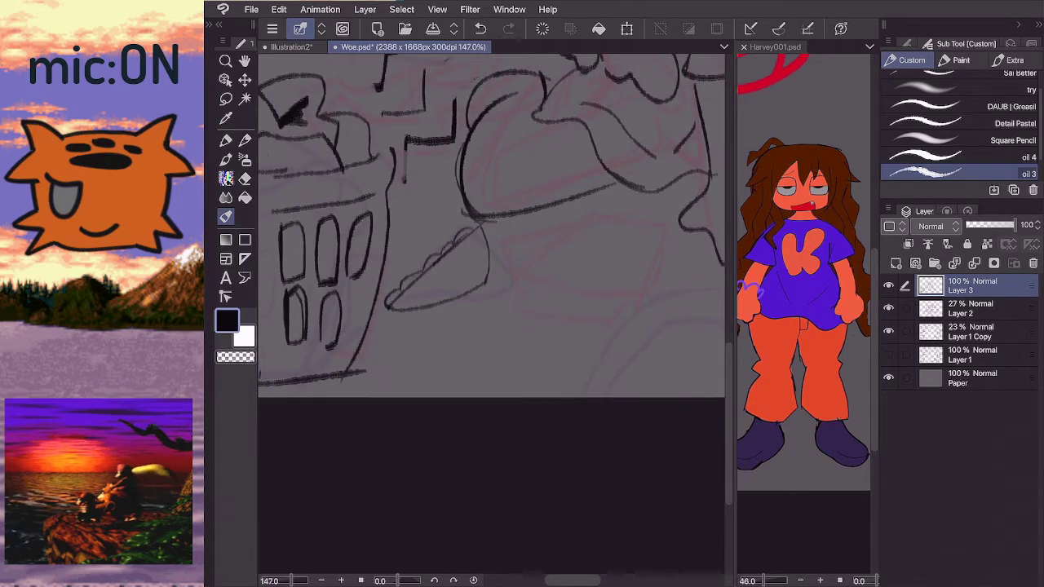
{"action": "scroll", "coordinate": [473, 221], "scroll_direction": "down", "scroll_amount": 1}
{"action": "scroll", "coordinate": [489, 220], "scroll_direction": "down", "scroll_amount": 4}
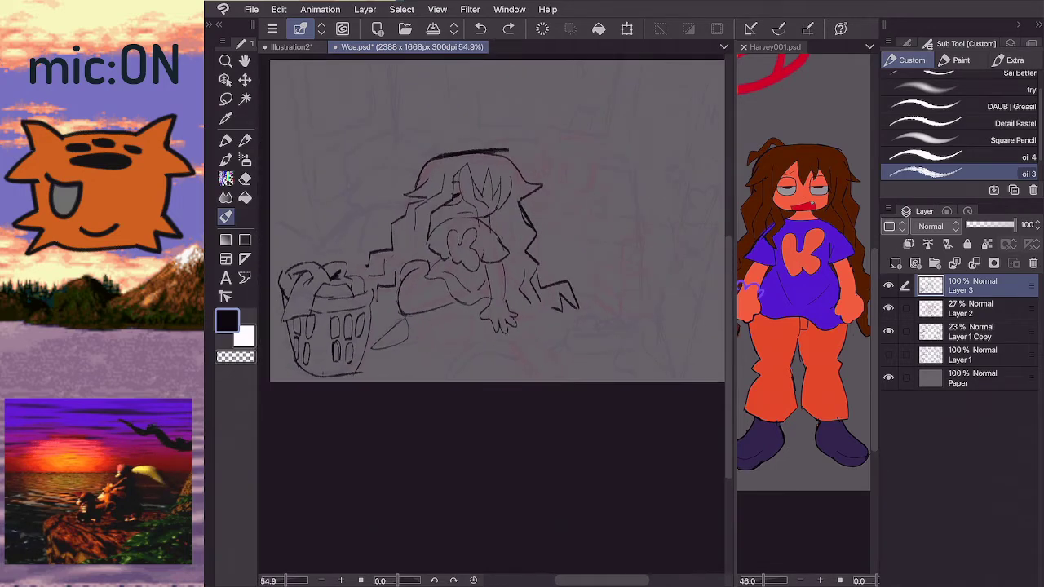
{"action": "key", "text": "ctrl+z"}
{"action": "key", "text": "ctrl+z"}
- Ink the angular outline of a small scrap with a jagged right edge on the floor beside the bin
{"action": "scroll", "coordinate": [327, 342], "scroll_direction": "up", "scroll_amount": 3}
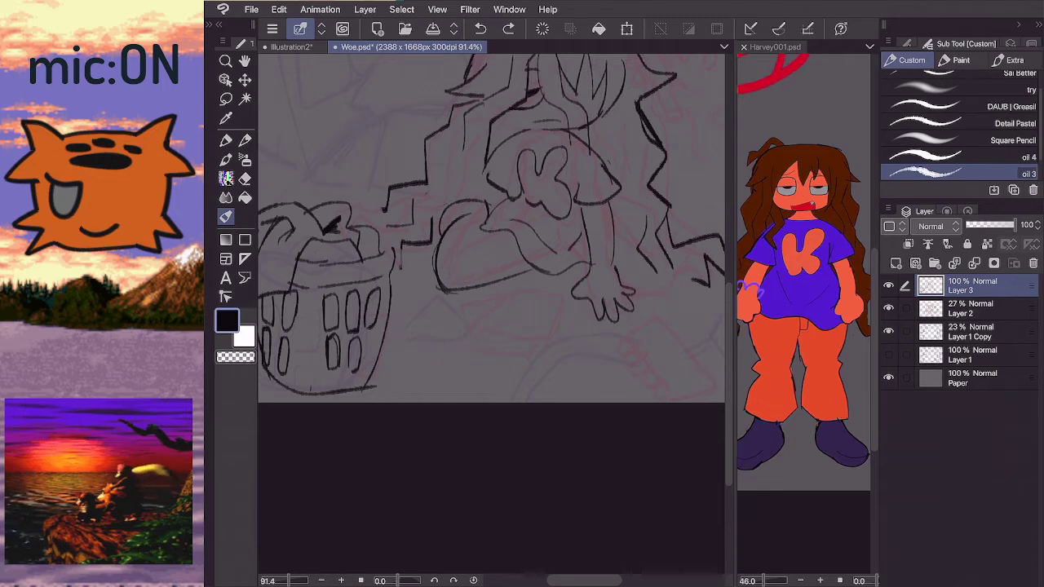
{"action": "scroll", "coordinate": [400, 369], "scroll_direction": "up", "scroll_amount": 4}
{"action": "scroll", "coordinate": [490, 228], "scroll_direction": "down", "scroll_amount": 2}
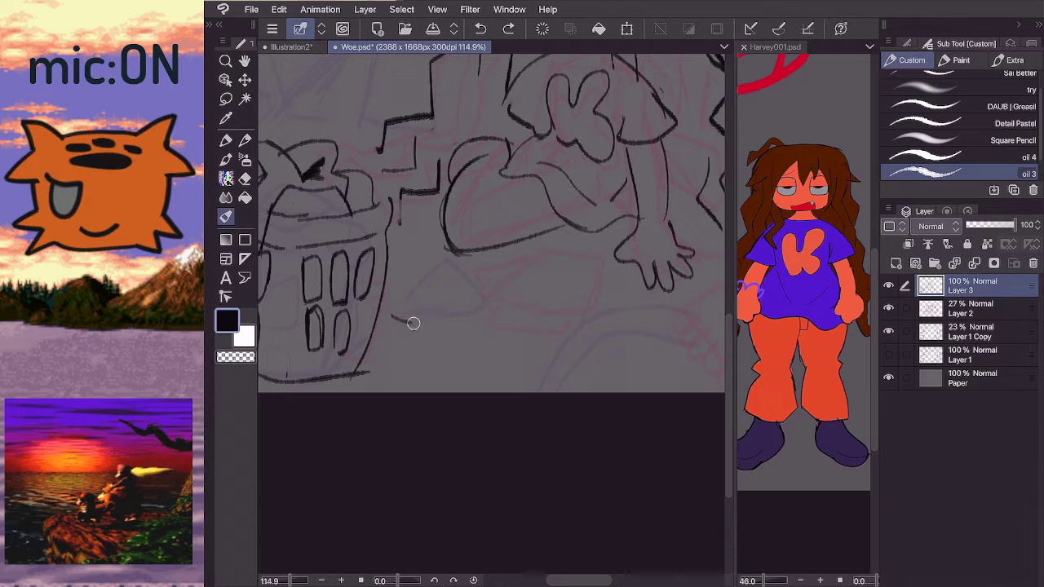
{"action": "mouse_move", "coordinate": [390, 315]}
{"action": "left_mouse_down"}
{"action": "mouse_move", "coordinate": [421, 325]}
{"action": "mouse_move", "coordinate": [444, 262]}
{"action": "mouse_move", "coordinate": [467, 287]}
{"action": "left_mouse_up"}
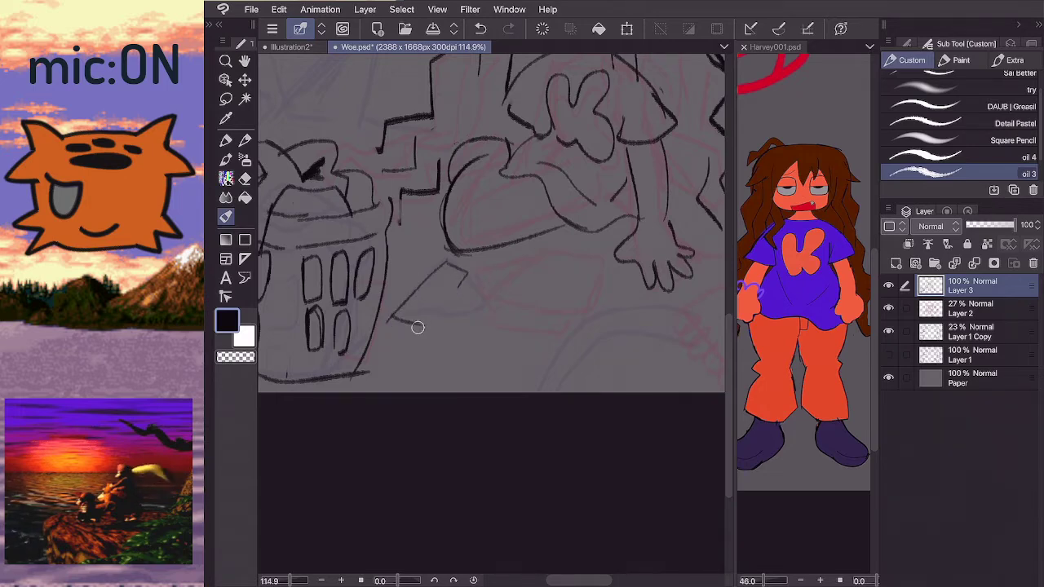
{"action": "mouse_move", "coordinate": [421, 324]}
{"action": "left_mouse_down"}
{"action": "mouse_move", "coordinate": [468, 321]}
{"action": "mouse_move", "coordinate": [462, 282]}
{"action": "left_mouse_up"}
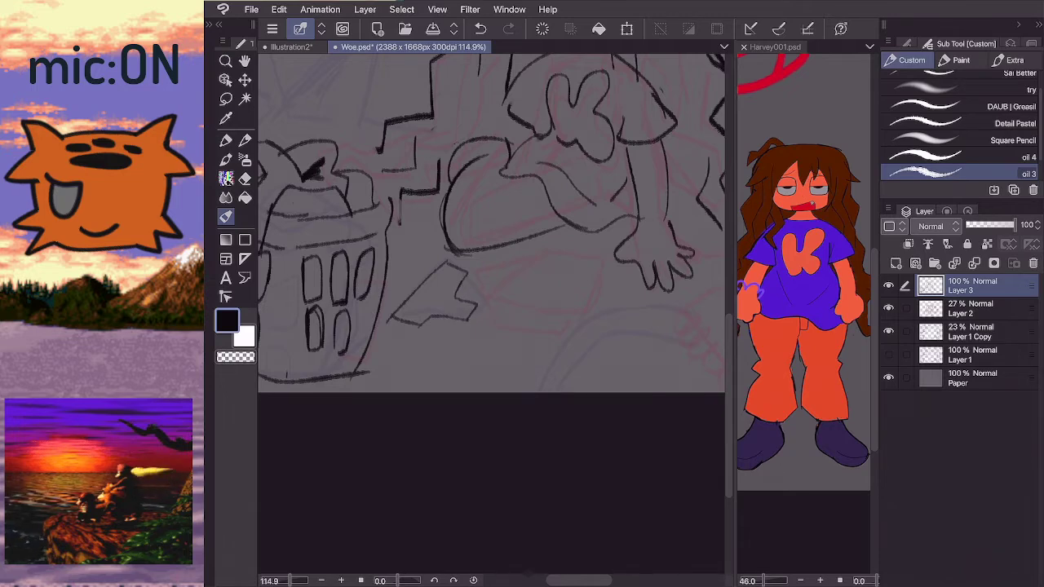
- Re-ink the scrap's right edge as a simpler inward bend and add a small curled mark inside it
{"action": "mouse_move", "coordinate": [424, 283]}
{"action": "left_mouse_down"}
{"action": "mouse_move", "coordinate": [449, 310]}
{"action": "mouse_move", "coordinate": [438, 314]}
{"action": "mouse_move", "coordinate": [466, 311]}
{"action": "mouse_move", "coordinate": [462, 278]}
{"action": "left_mouse_up"}
{"action": "key", "text": "ctrl+z"}
{"action": "scroll", "coordinate": [491, 244], "scroll_direction": "down", "scroll_amount": 3}
{"action": "scroll", "coordinate": [444, 285], "scroll_direction": "up", "scroll_amount": 4}
{"action": "key", "text": "e"}
{"action": "key", "text": "b"}
{"action": "key", "text": "ctrl+z"}
{"action": "mouse_move", "coordinate": [415, 323]}
{"action": "left_mouse_down"}
{"action": "mouse_move", "coordinate": [462, 312]}
{"action": "mouse_move", "coordinate": [468, 266]}
{"action": "left_mouse_up"}
{"action": "key", "text": "ctrl+z"}
{"action": "mouse_move", "coordinate": [414, 324]}
{"action": "left_mouse_down"}
{"action": "mouse_move", "coordinate": [467, 310]}
{"action": "mouse_move", "coordinate": [468, 266]}
{"action": "left_mouse_up"}
{"action": "scroll", "coordinate": [491, 229], "scroll_direction": "down", "scroll_amount": 4}
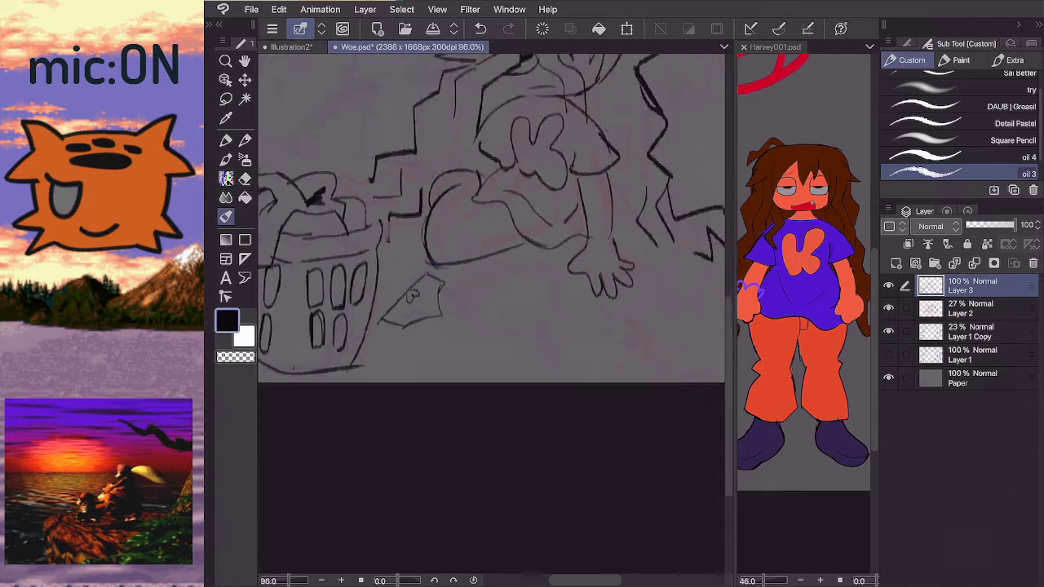
- Lasso the scrap beside the bin, shift it slightly towards the bin, rotate it a little clockwise, and deselect it
{"action": "scroll", "coordinate": [457, 253], "scroll_direction": "down", "scroll_amount": 3}
{"action": "scroll", "coordinate": [441, 229], "scroll_direction": "up", "scroll_amount": 3}
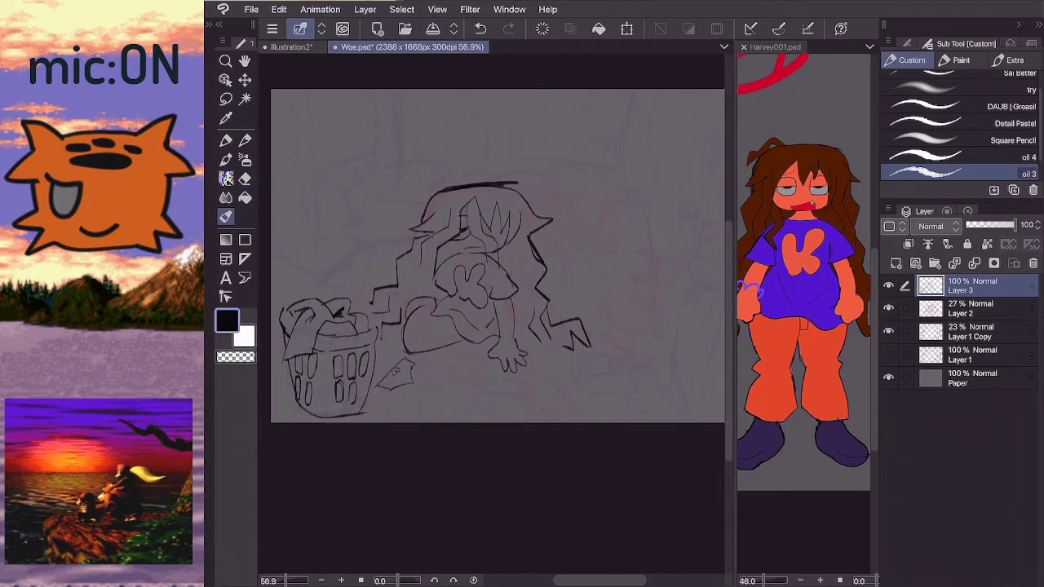
{"action": "scroll", "coordinate": [457, 253], "scroll_direction": "down", "scroll_amount": 1}
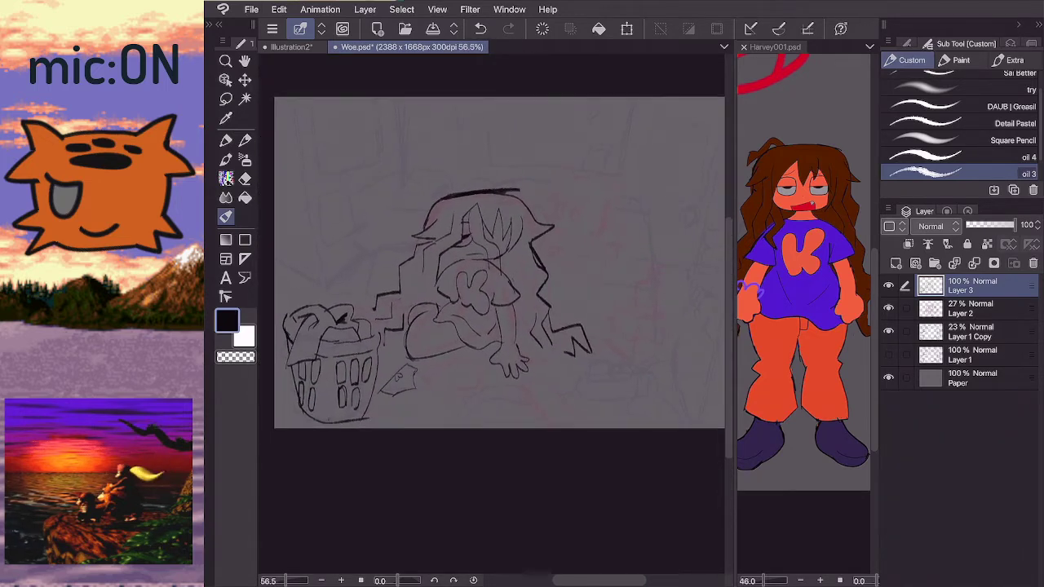
{"action": "scroll", "coordinate": [489, 261], "scroll_direction": "up", "scroll_amount": 2}
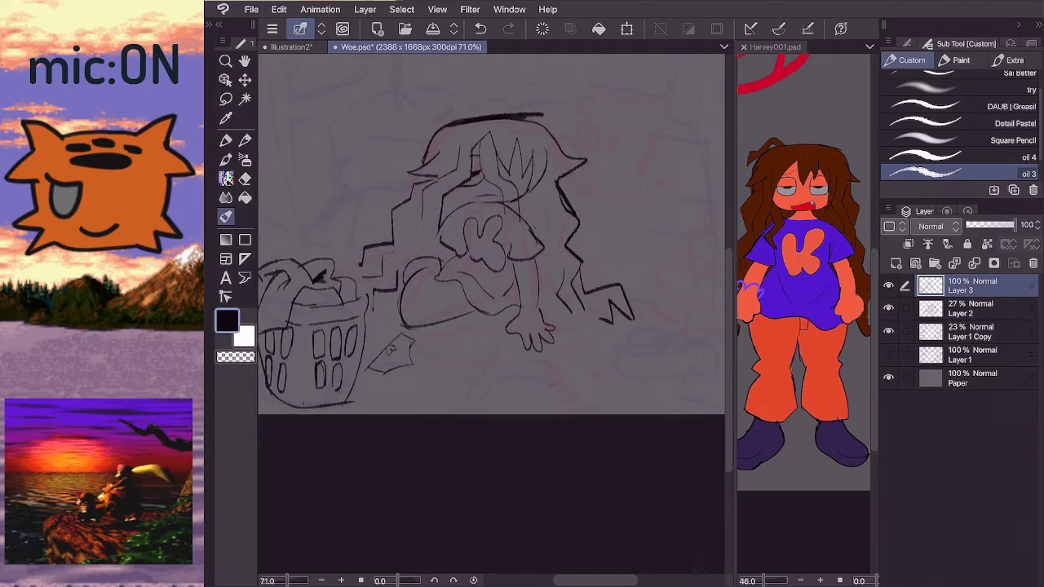
{"action": "key", "text": "m"}
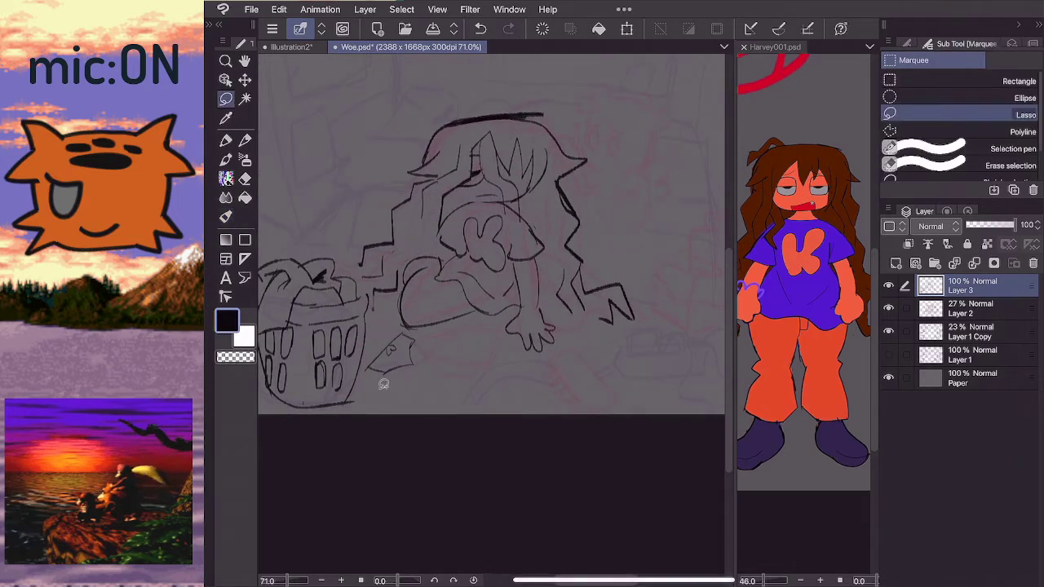
{"action": "mouse_move", "coordinate": [383, 382]}
{"action": "left_mouse_down"}
{"action": "mouse_move", "coordinate": [379, 330]}
{"action": "mouse_move", "coordinate": [429, 332]}
{"action": "mouse_move", "coordinate": [408, 388]}
{"action": "mouse_move", "coordinate": [411, 371]}
{"action": "left_mouse_up"}
{"action": "key", "text": "ctrl+t"}
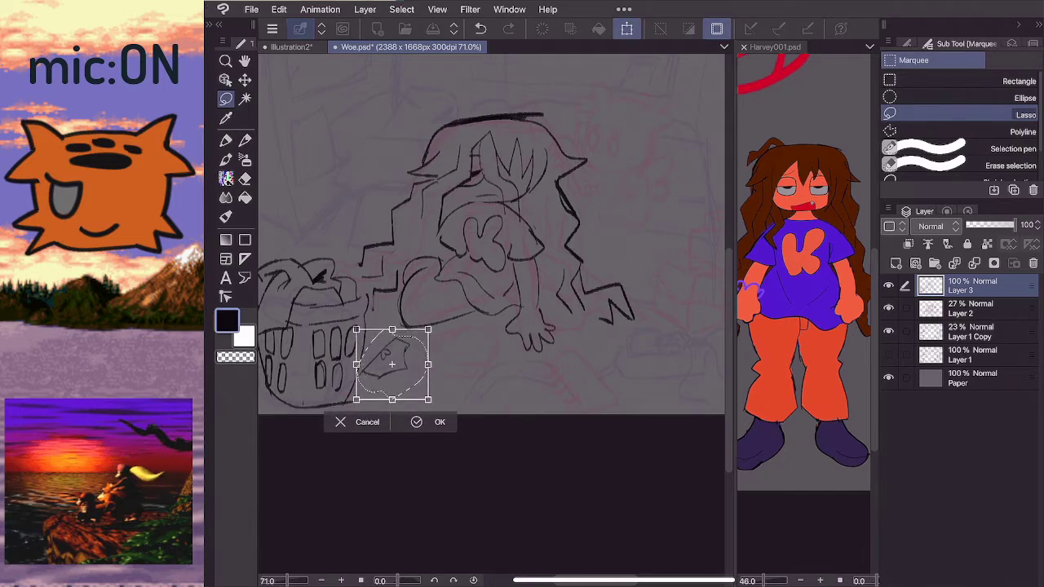
{"action": "left_click_drag", "start_coordinate": [422, 312], "coordinate": [439, 325]}
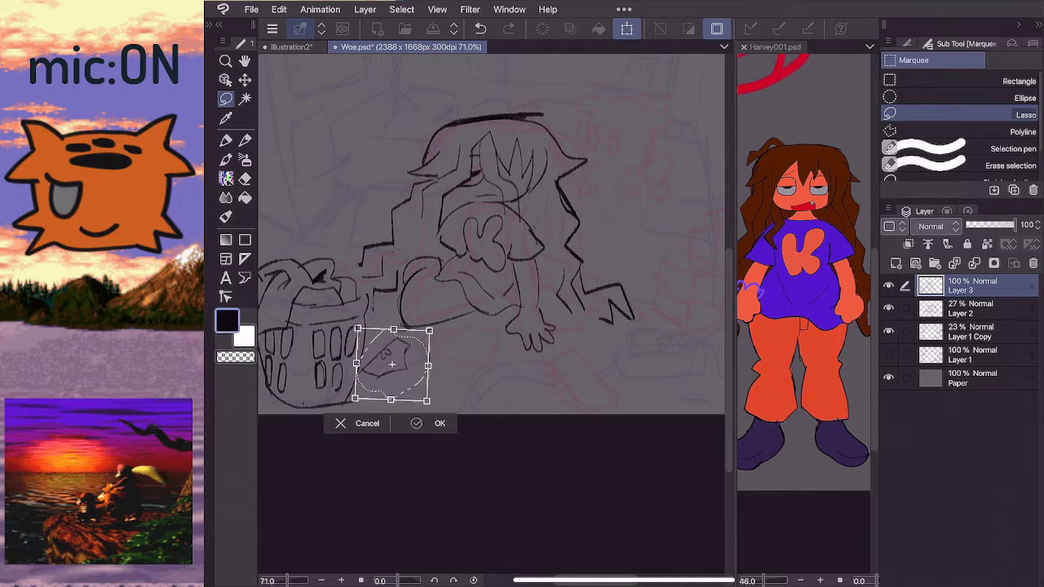
{"action": "key", "text": "Return"}
{"action": "key", "text": "ctrl+d"}
{"action": "key", "text": "e"}
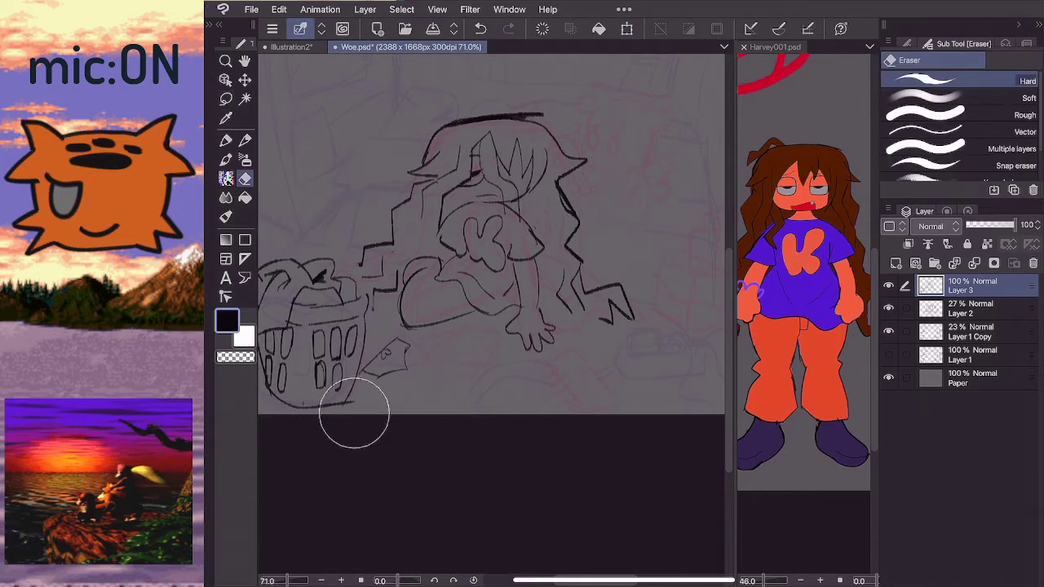
- Switch back to the oil 3 brush and examine the whole sketch, especially the uninked area behind the crouching figure
{"action": "scroll", "coordinate": [350, 412], "scroll_direction": "down", "scroll_amount": 1}
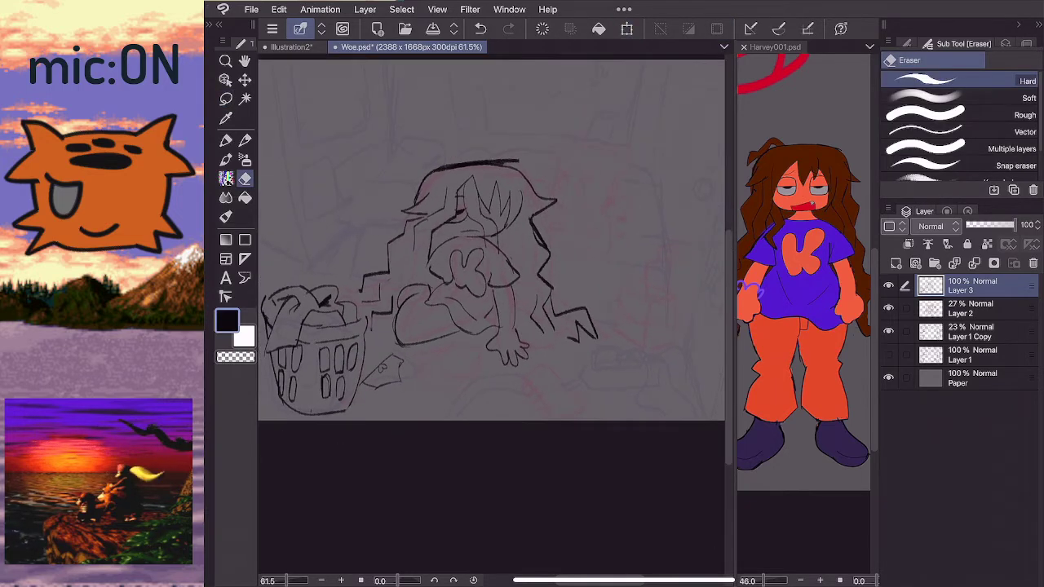
{"action": "key", "text": "b"}
{"action": "scroll", "coordinate": [342, 303], "scroll_direction": "down", "scroll_amount": 1}
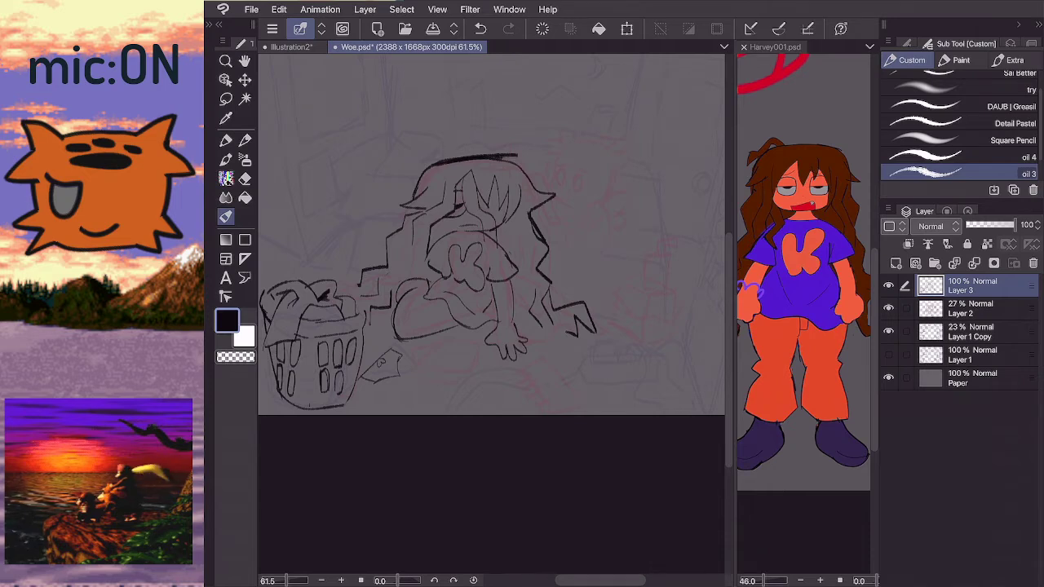
{"action": "left_click_drag", "start_coordinate": [491, 236], "coordinate": [503, 265]}
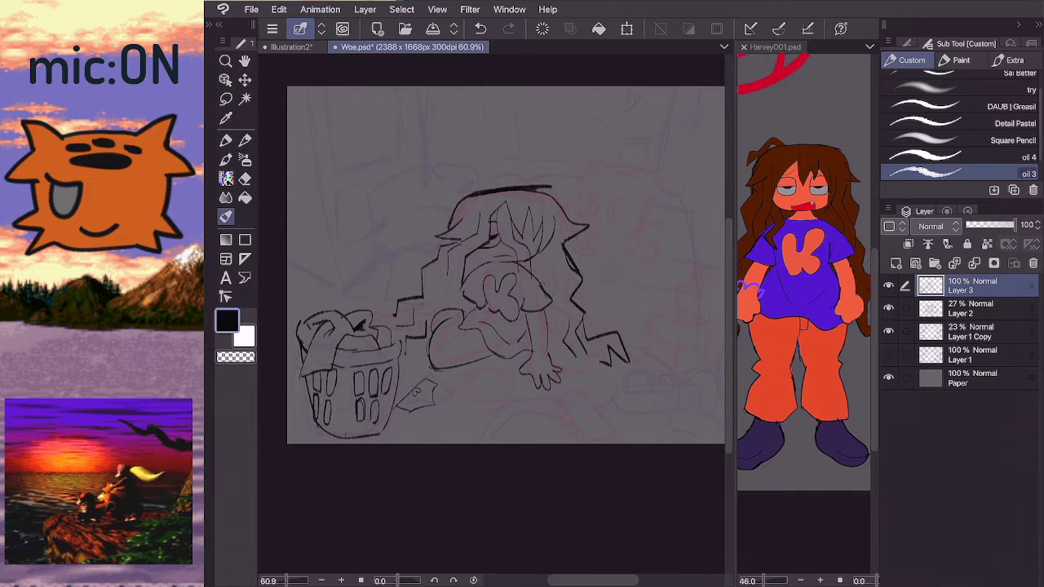
{"action": "scroll", "coordinate": [496, 265], "scroll_direction": "down", "scroll_amount": 1}
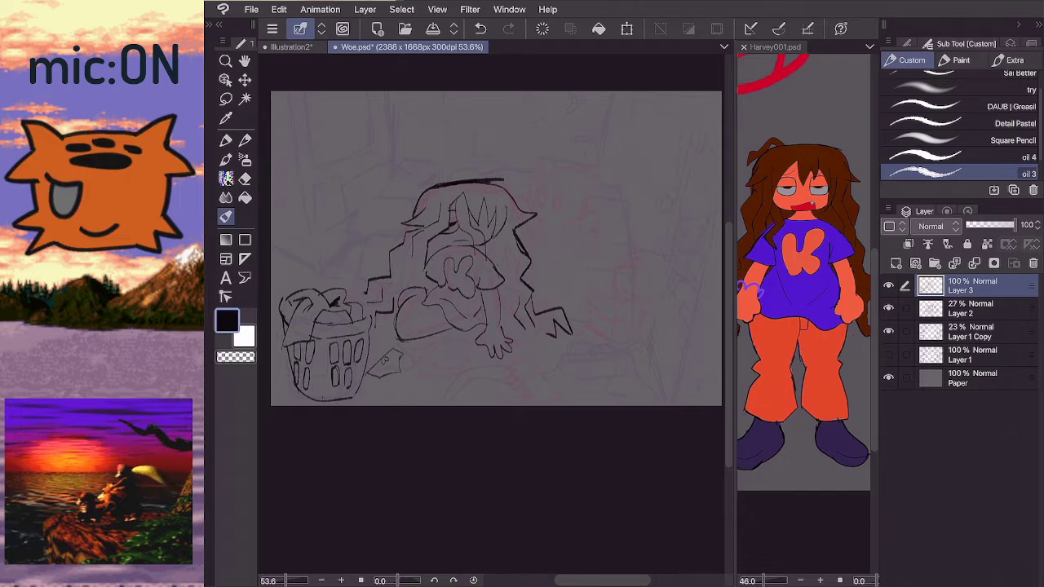
{"action": "left_click_drag", "start_coordinate": [496, 249], "coordinate": [427, 266]}
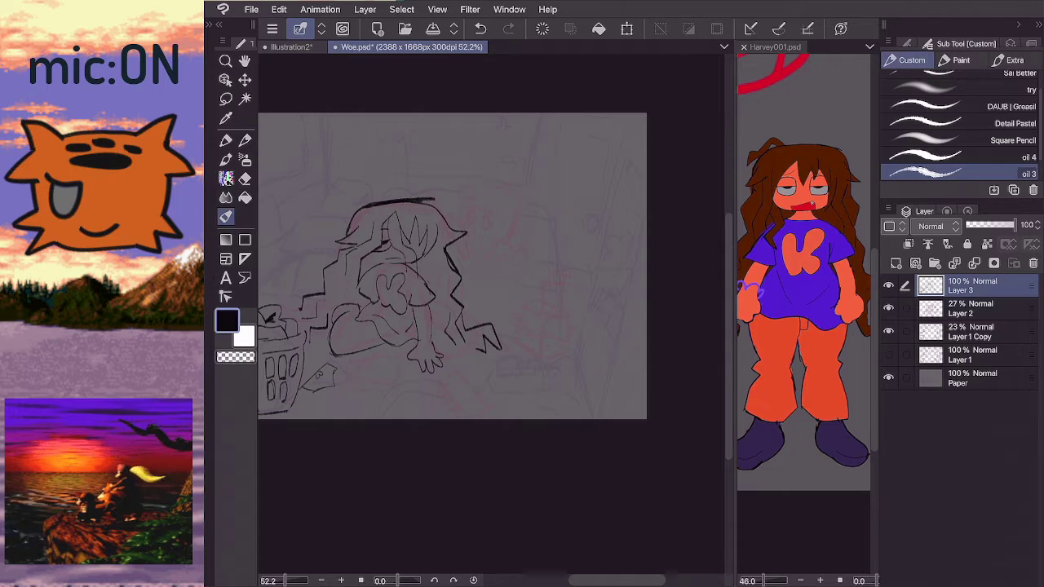
{"action": "scroll", "coordinate": [453, 267], "scroll_direction": "down", "scroll_amount": 2}
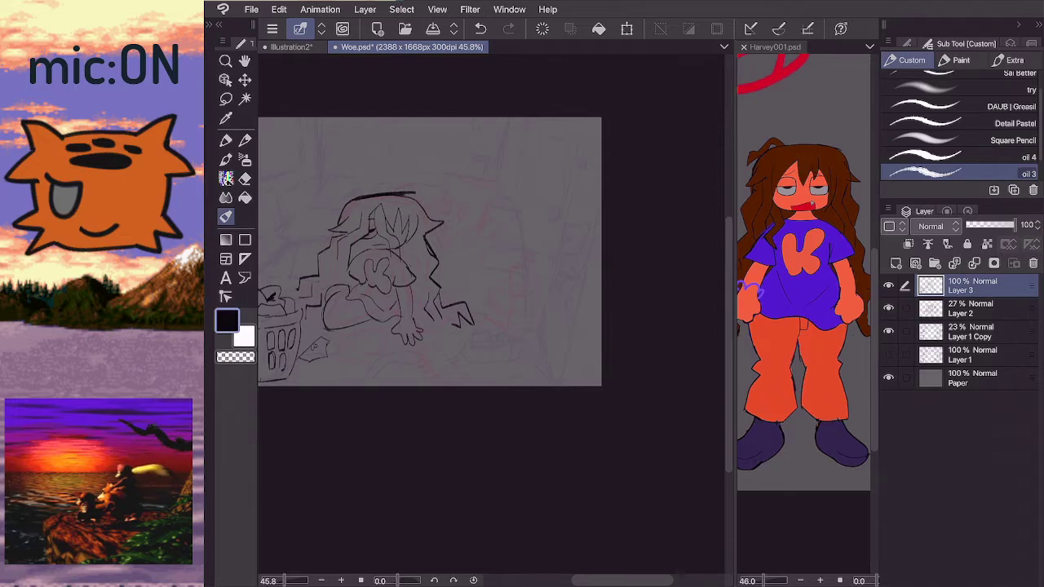
{"action": "scroll", "coordinate": [430, 245], "scroll_direction": "up", "scroll_amount": 2}
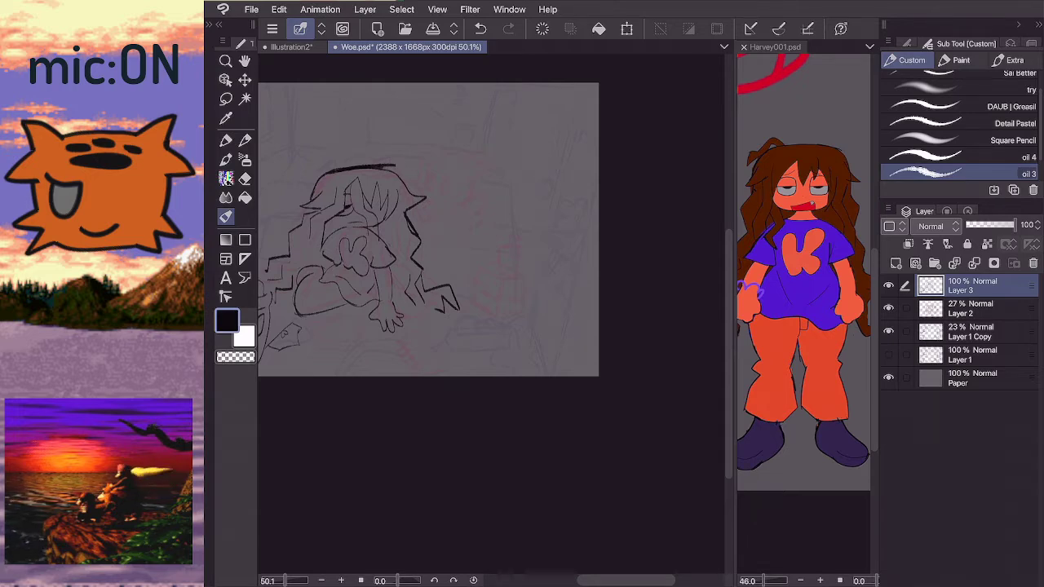
{"action": "scroll", "coordinate": [428, 228], "scroll_direction": "right", "scroll_amount": 1}
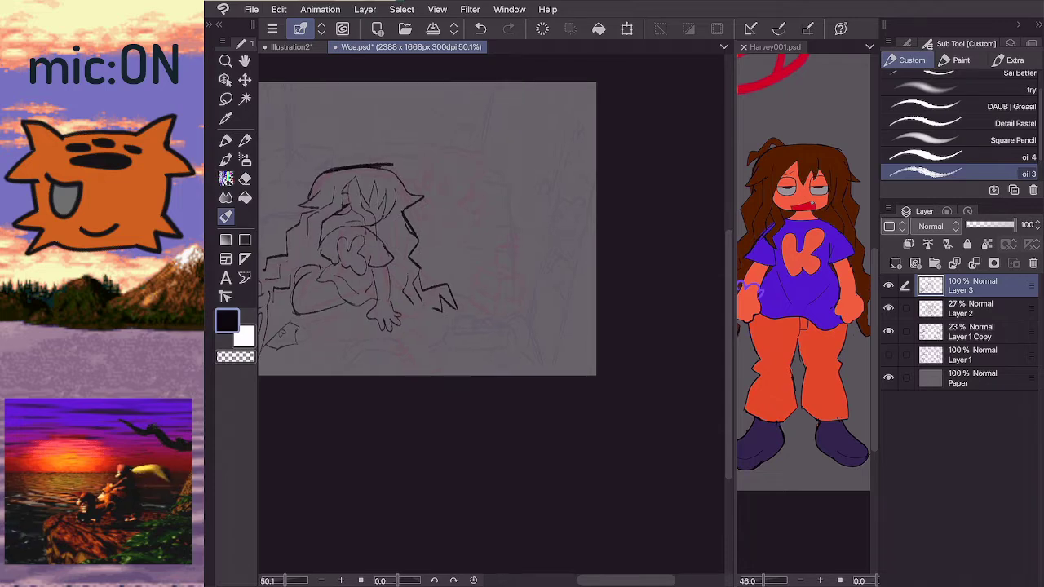
- Ink the tall shelf's long slanted front edge and its short angled base near the canvas's right border
{"action": "left_click", "coordinate": [804, 274]}
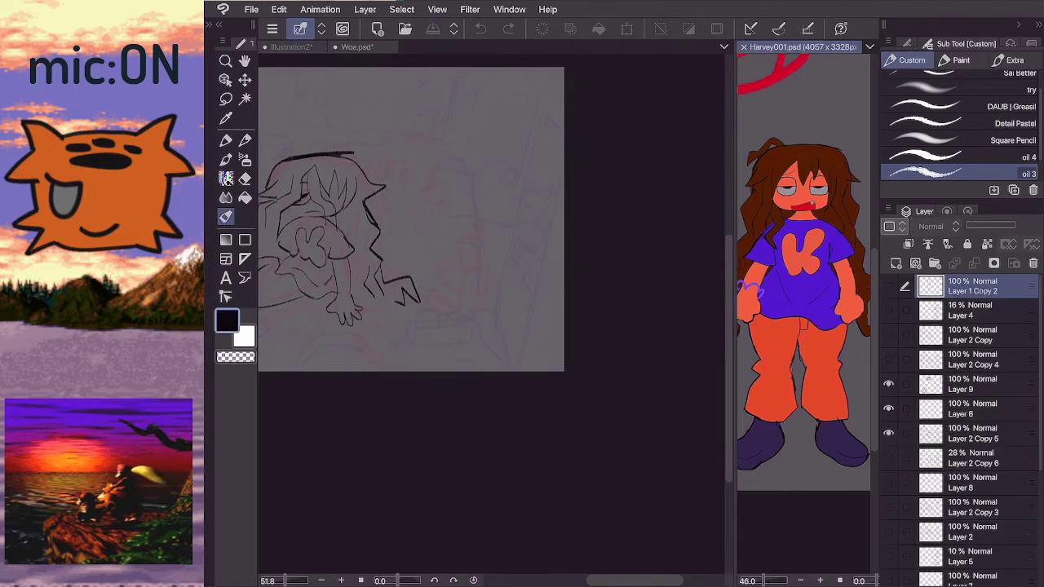
{"action": "left_click", "coordinate": [507, 356]}
{"action": "left_click_drag", "start_coordinate": [505, 363], "coordinate": [490, 315]}
{"action": "key", "text": "ctrl+z"}
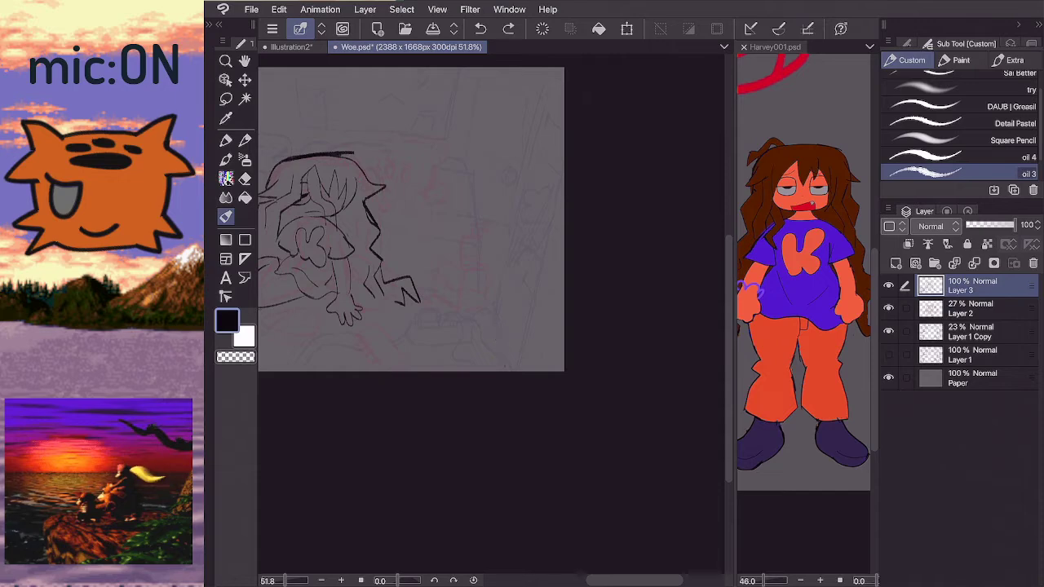
{"action": "mouse_move", "coordinate": [512, 372]}
{"action": "left_mouse_down"}
{"action": "mouse_move", "coordinate": [495, 320]}
{"action": "mouse_move", "coordinate": [542, 114]}
{"action": "left_mouse_up"}
{"action": "key", "text": "ctrl+z"}
{"action": "left_click_drag", "start_coordinate": [495, 324], "coordinate": [540, 90]}
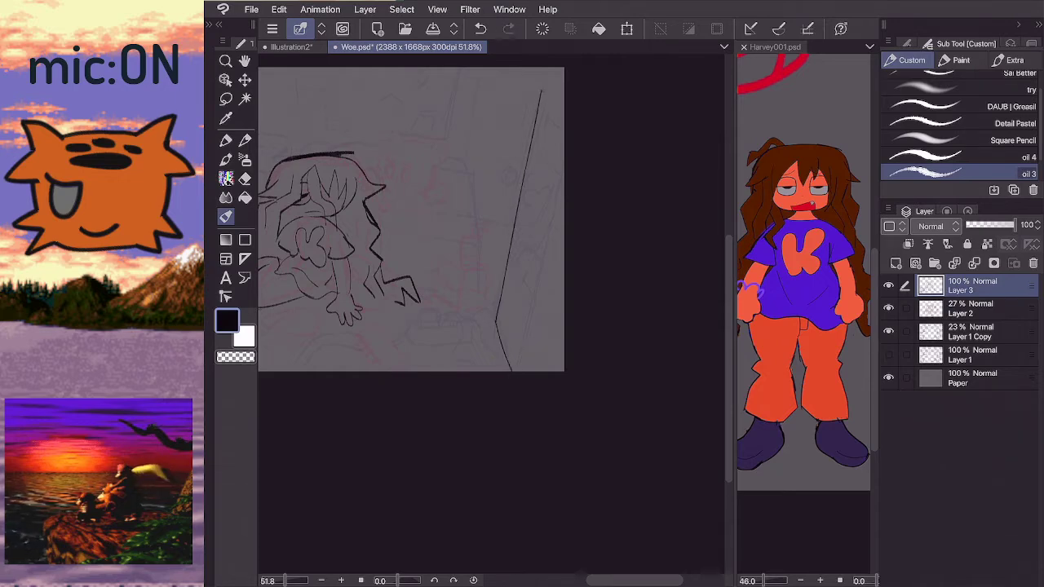
- Ink the shelf's second slanted edge from the base corner to the canvas border, and extend the front edge to the canvas top
{"action": "left_click_drag", "start_coordinate": [518, 375], "coordinate": [566, 189]}
{"action": "key", "text": "ctrl+z"}
{"action": "left_click_drag", "start_coordinate": [517, 373], "coordinate": [566, 160]}
{"action": "key", "text": "ctrl+z"}
{"action": "mouse_move", "coordinate": [517, 362]}
{"action": "left_mouse_down"}
{"action": "mouse_move", "coordinate": [562, 76]}
{"action": "mouse_move", "coordinate": [532, 296]}
{"action": "mouse_move", "coordinate": [567, 103]}
{"action": "left_mouse_up"}
{"action": "key", "text": "ctrl+z"}
{"action": "key", "text": "ctrl+z"}
{"action": "mouse_move", "coordinate": [517, 372]}
{"action": "left_mouse_down"}
{"action": "mouse_move", "coordinate": [576, 140]}
{"action": "mouse_move", "coordinate": [547, 71]}
{"action": "left_mouse_up"}
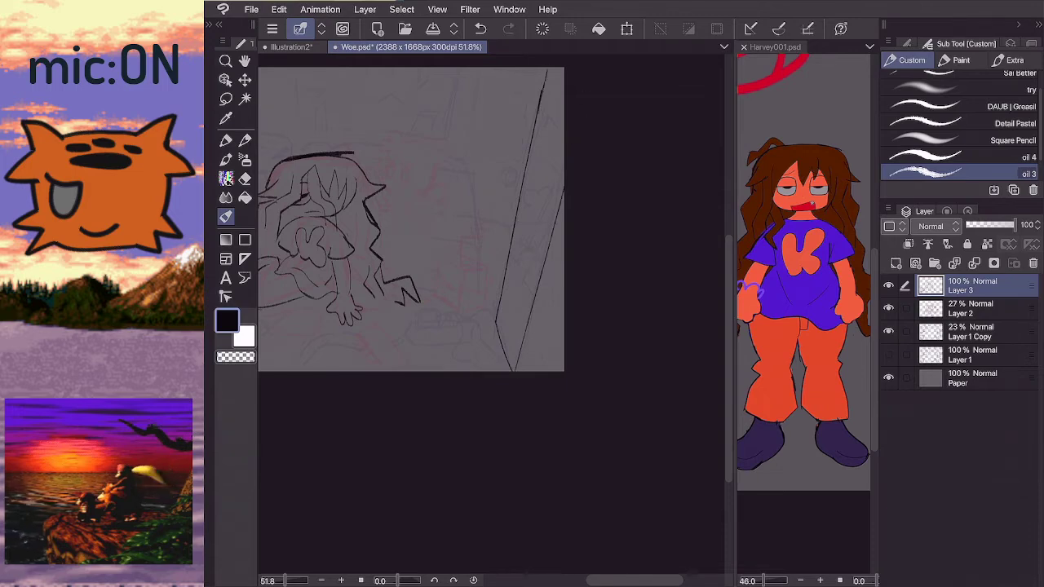
- Ink the shelf's lower board with a short back tick and its upper board as diagonals between the two long edges
{"action": "mouse_move", "coordinate": [508, 267]}
{"action": "left_mouse_down"}
{"action": "mouse_move", "coordinate": [536, 304]}
{"action": "mouse_move", "coordinate": [507, 270]}
{"action": "mouse_move", "coordinate": [534, 292]}
{"action": "left_mouse_up"}
{"action": "key", "text": "ctrl+z"}
{"action": "left_click_drag", "start_coordinate": [508, 260], "coordinate": [521, 263]}
{"action": "left_click_drag", "start_coordinate": [532, 147], "coordinate": [562, 182]}
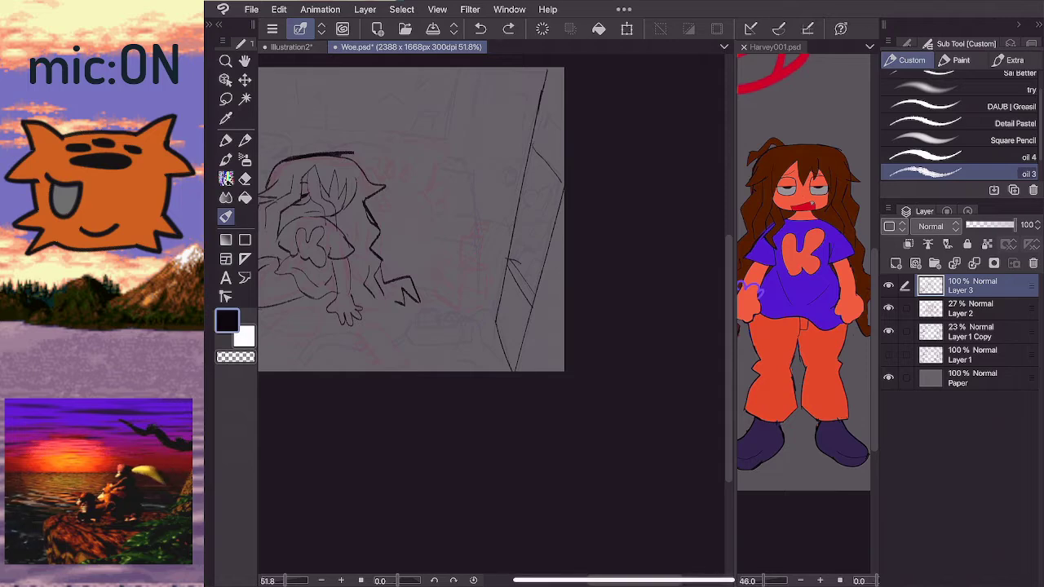
{"action": "left_click_drag", "start_coordinate": [535, 144], "coordinate": [569, 181]}
{"action": "key", "text": "ctrl+z"}
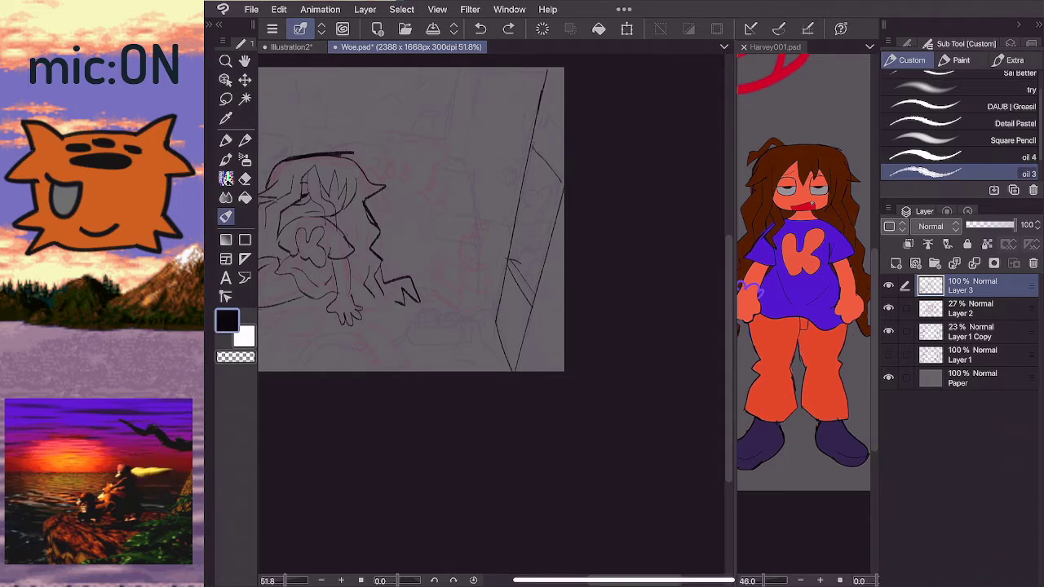
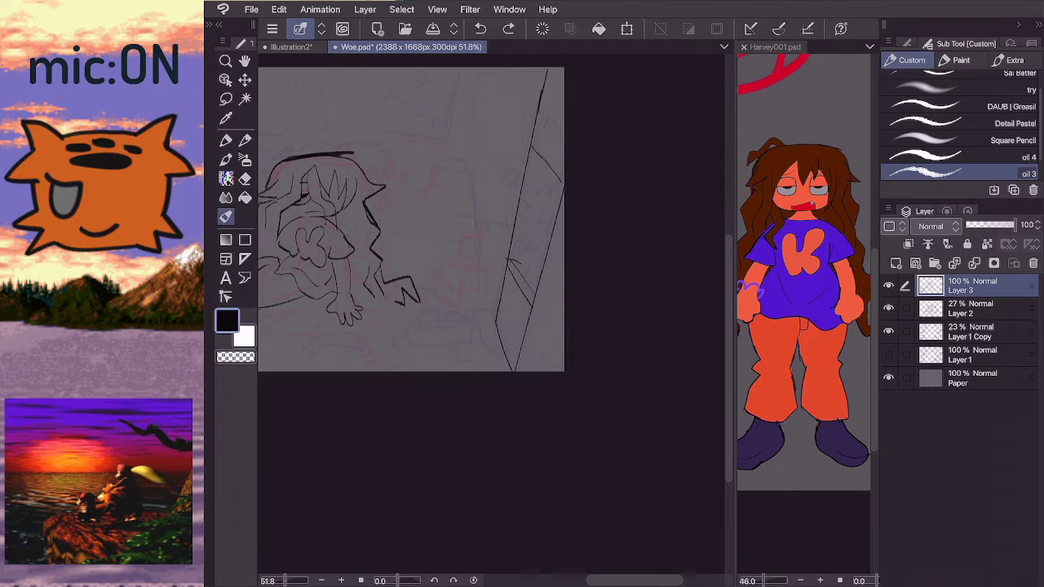
- Ink the shelf's middle board as two parallel diagonals with a short back line at its inner corner
{"action": "scroll", "coordinate": [550, 243], "scroll_direction": "up", "scroll_amount": 4}
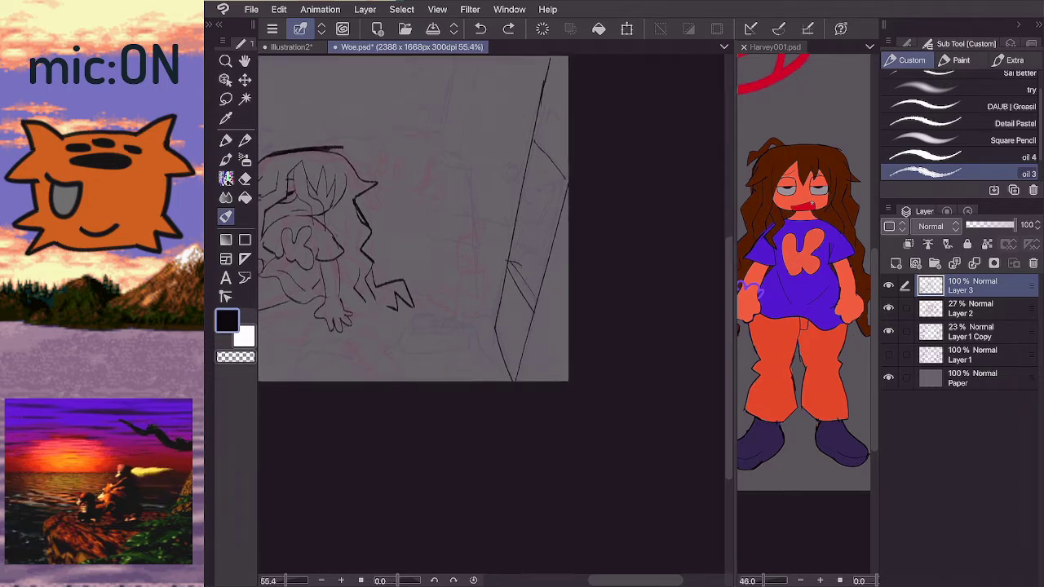
{"action": "left_click", "coordinate": [775, 48]}
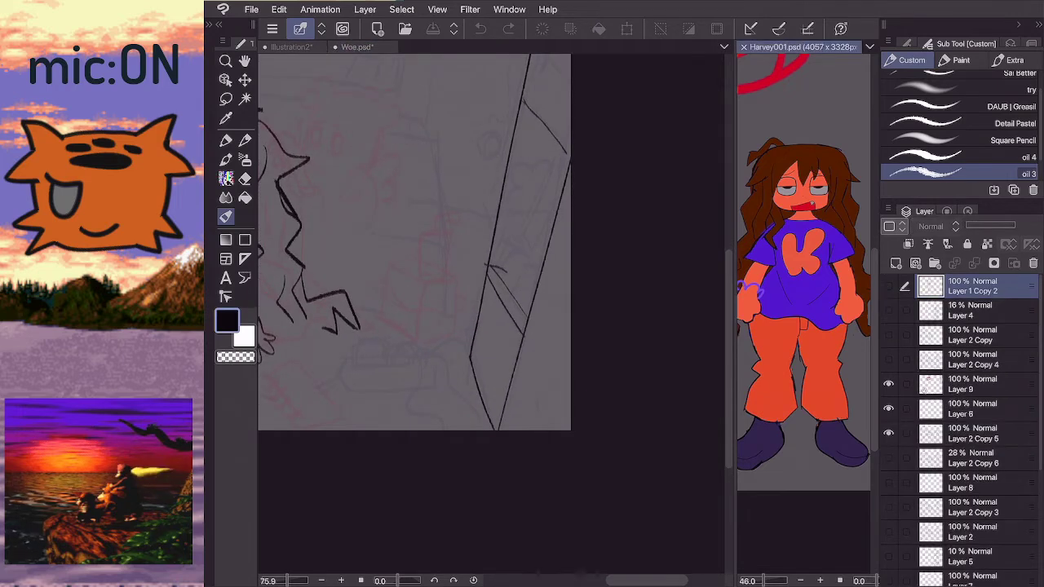
{"action": "left_click", "coordinate": [359, 47]}
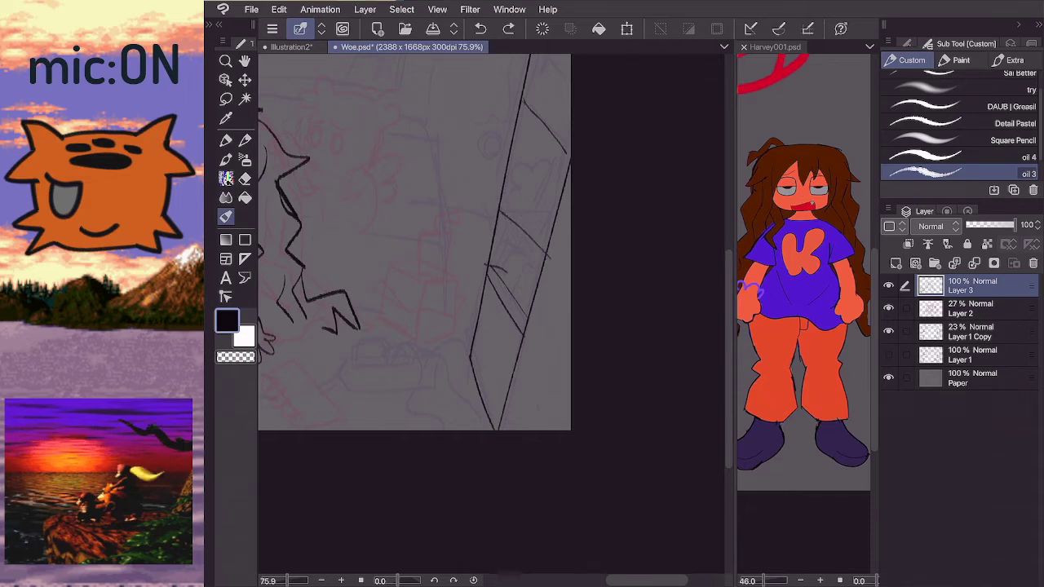
{"action": "left_click_drag", "start_coordinate": [501, 197], "coordinate": [548, 248]}
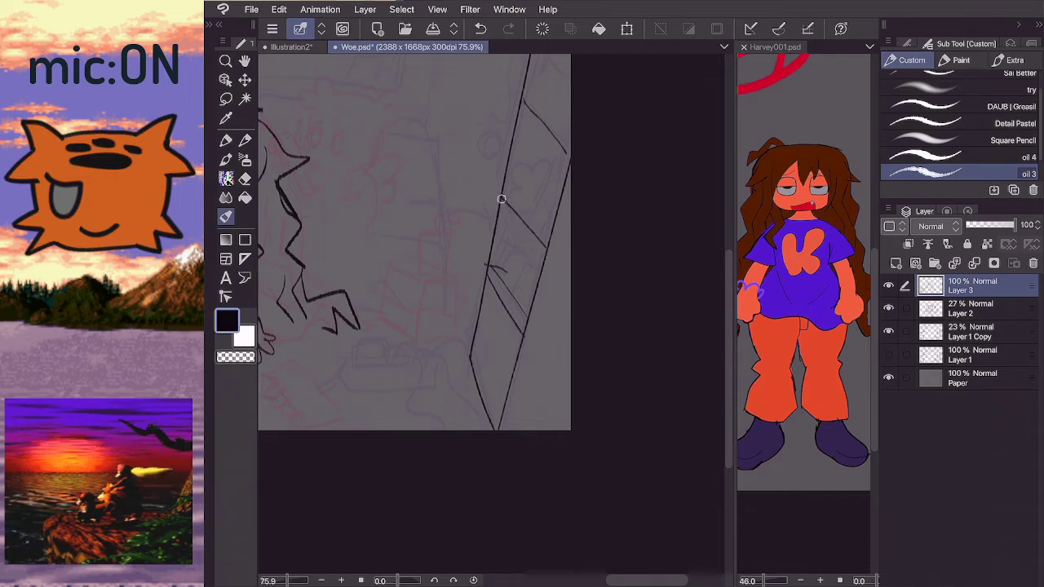
{"action": "left_click_drag", "start_coordinate": [526, 213], "coordinate": [550, 240]}
{"action": "left_click_drag", "start_coordinate": [497, 195], "coordinate": [526, 189]}
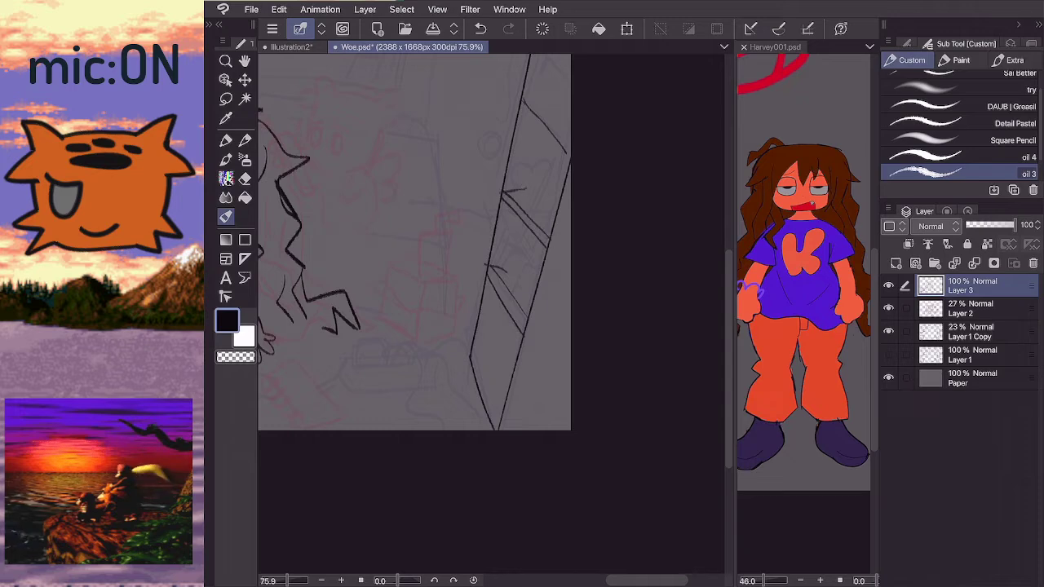
- Erase the short tick at the lower board's inner corner and ink a longer back line across the shelf there
{"action": "key", "text": "e"}
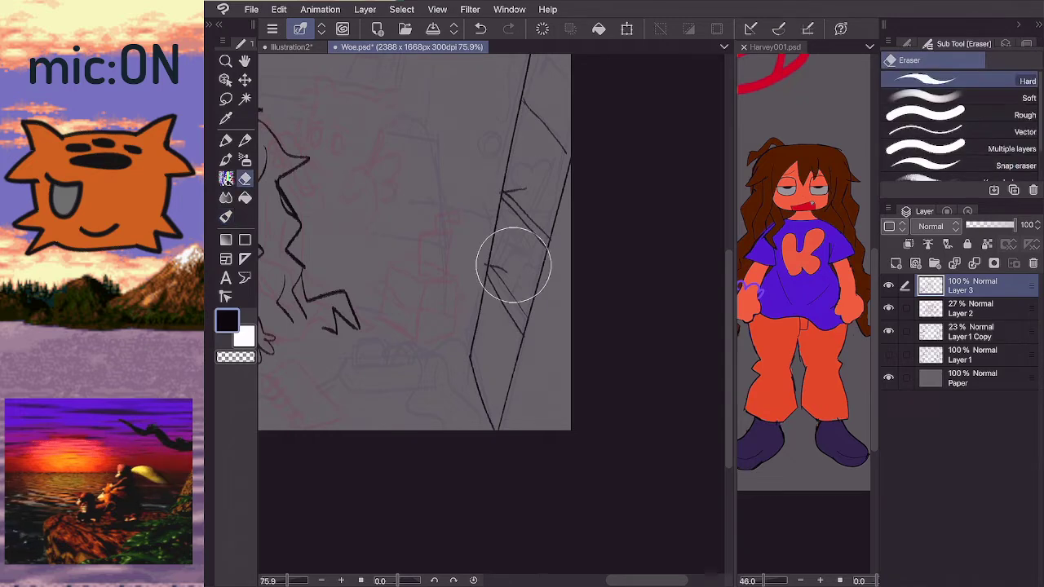
{"action": "key", "text": "b"}
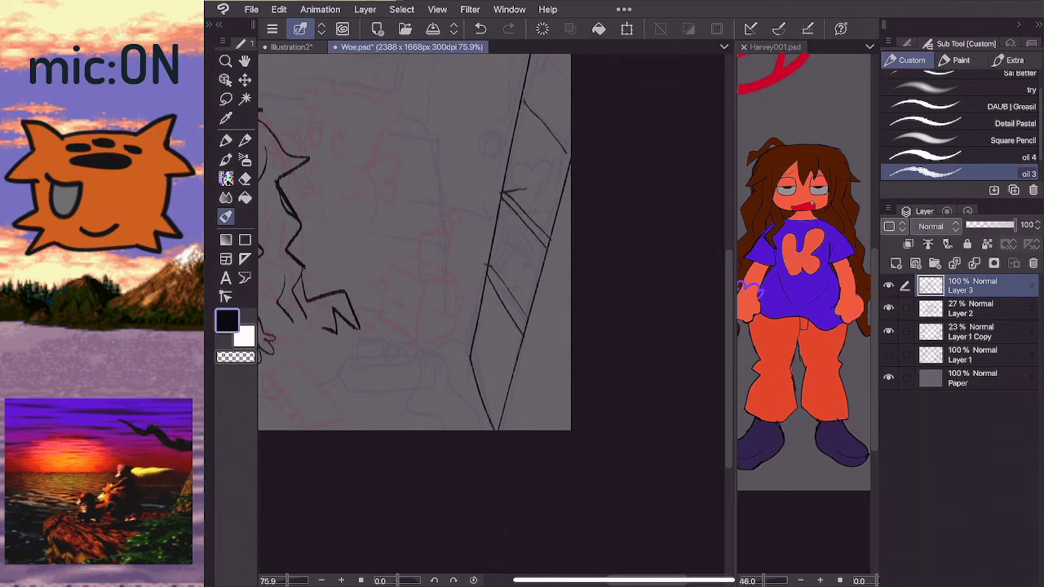
{"action": "key", "text": "e"}
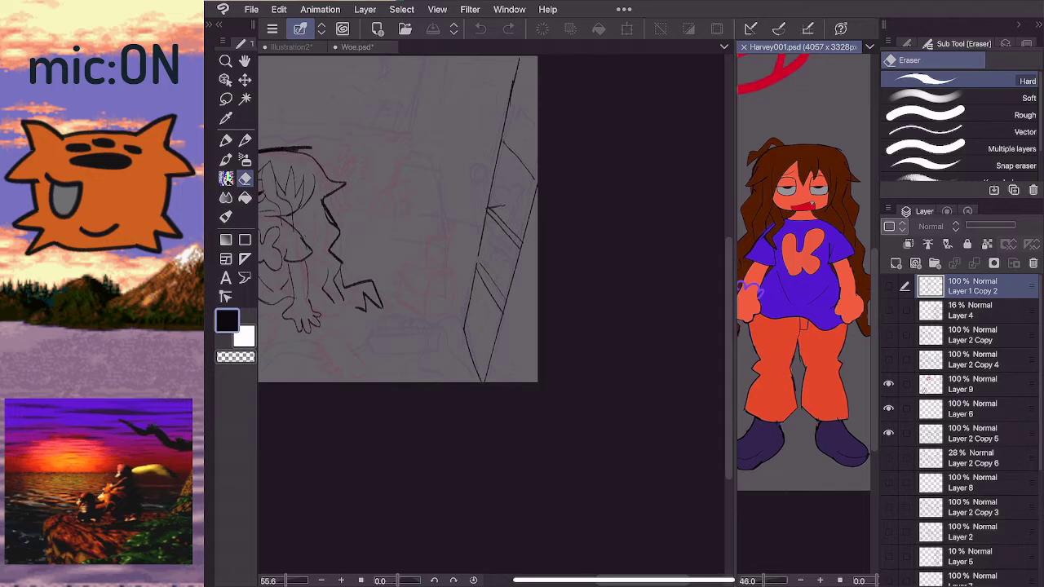
{"action": "left_click_drag", "start_coordinate": [424, 244], "coordinate": [479, 254]}
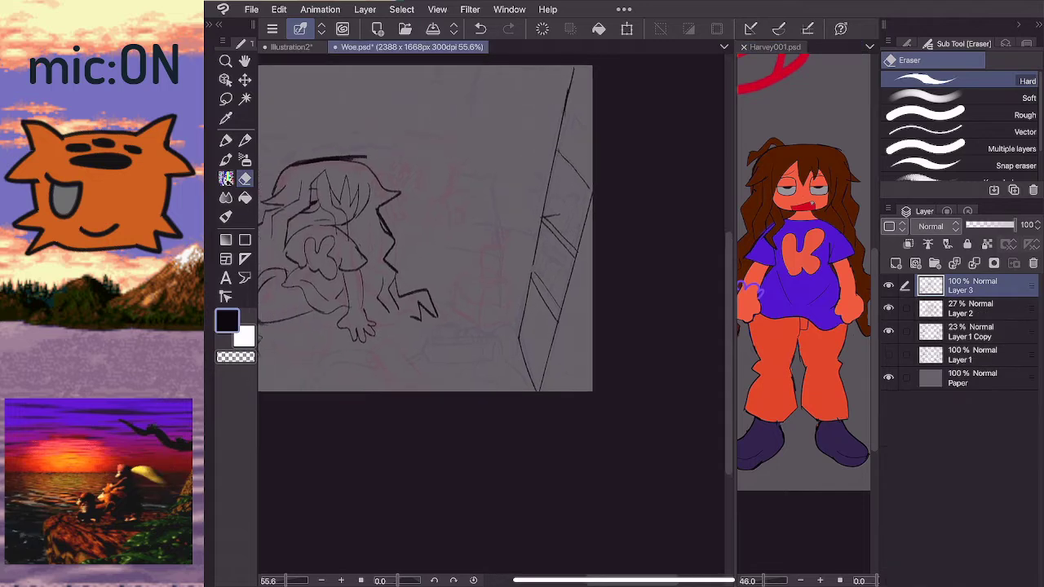
{"action": "left_click", "coordinate": [225, 217]}
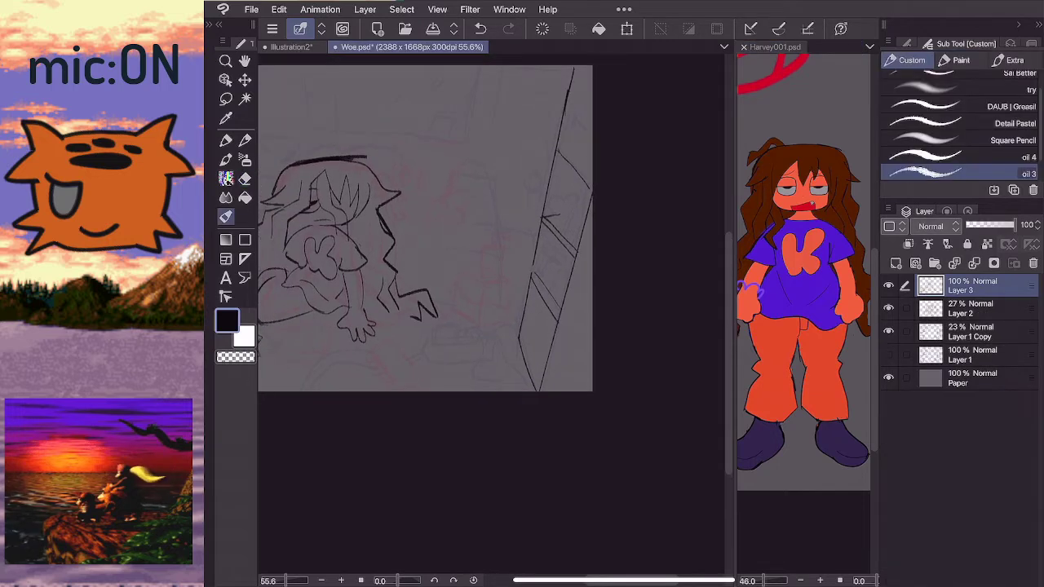
{"action": "key", "text": "ctrl+Tab"}
{"action": "key", "text": "ctrl+shift+Tab"}
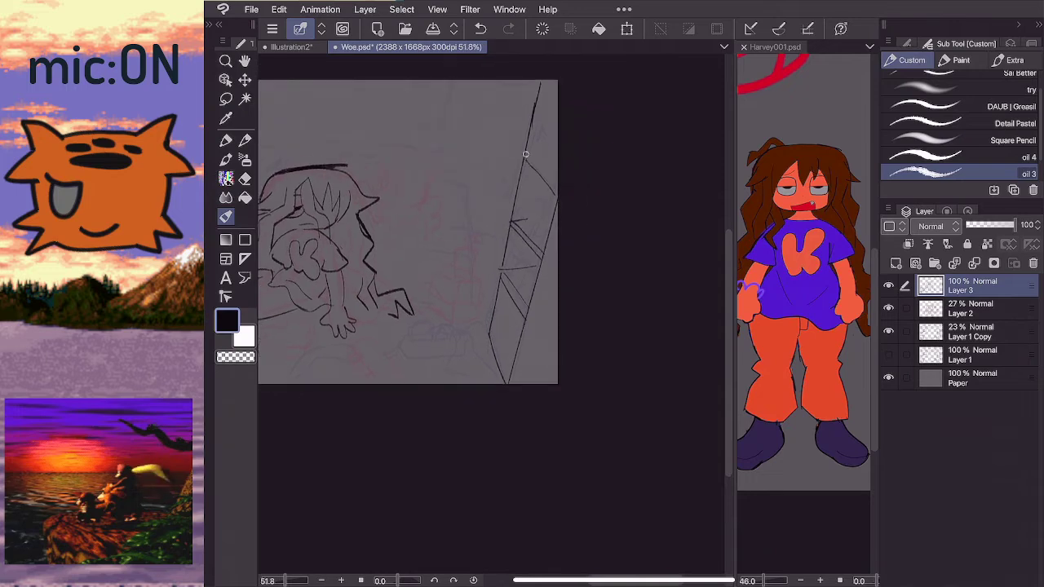
- Erase the shelf's upper board and re-ink it as two parallel diagonals with a short back tick
{"action": "left_click_drag", "start_coordinate": [525, 152], "coordinate": [555, 182]}
{"action": "key", "text": "ctrl+Tab"}
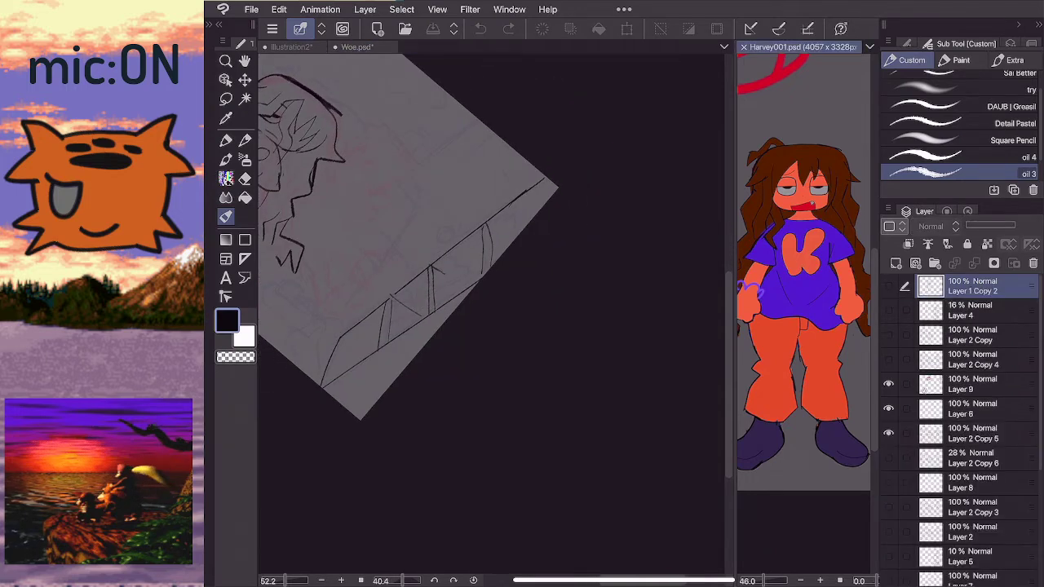
{"action": "key", "text": "ctrl+shift+Tab"}
{"action": "key", "text": "e"}
{"action": "left_click_drag", "start_coordinate": [484, 271], "coordinate": [481, 227]}
{"action": "key", "text": "b"}
{"action": "left_click_drag", "start_coordinate": [481, 282], "coordinate": [480, 230]}
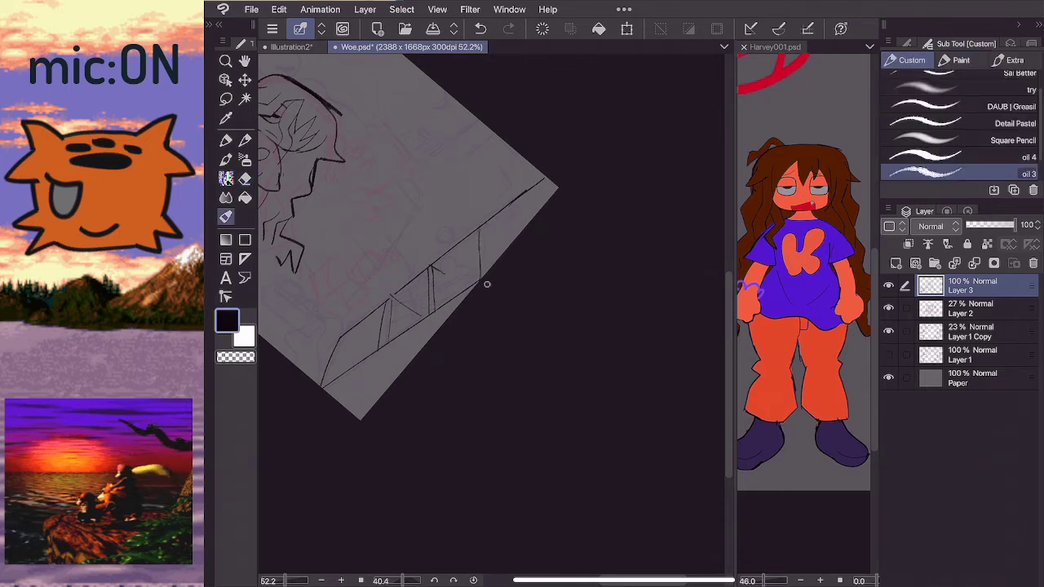
{"action": "mouse_move", "coordinate": [486, 278]}
{"action": "left_mouse_down"}
{"action": "mouse_move", "coordinate": [485, 226]}
{"action": "mouse_move", "coordinate": [497, 235]}
{"action": "left_mouse_up"}
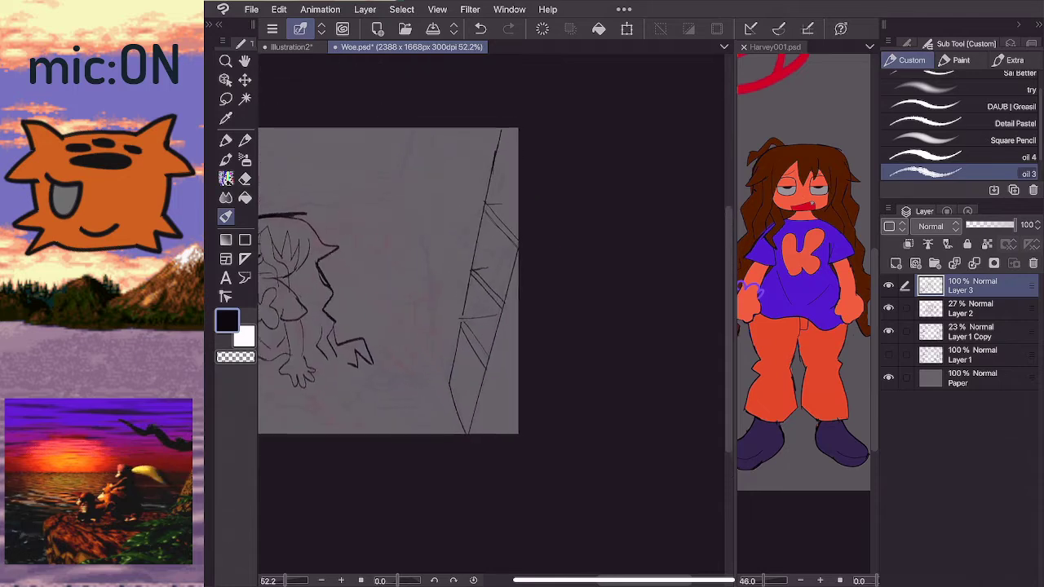
- Try inking a row of books with a scalloped shape in the compartment above the middle board, and undo them
{"action": "scroll", "coordinate": [490, 320], "scroll_direction": "up", "scroll_amount": 1}
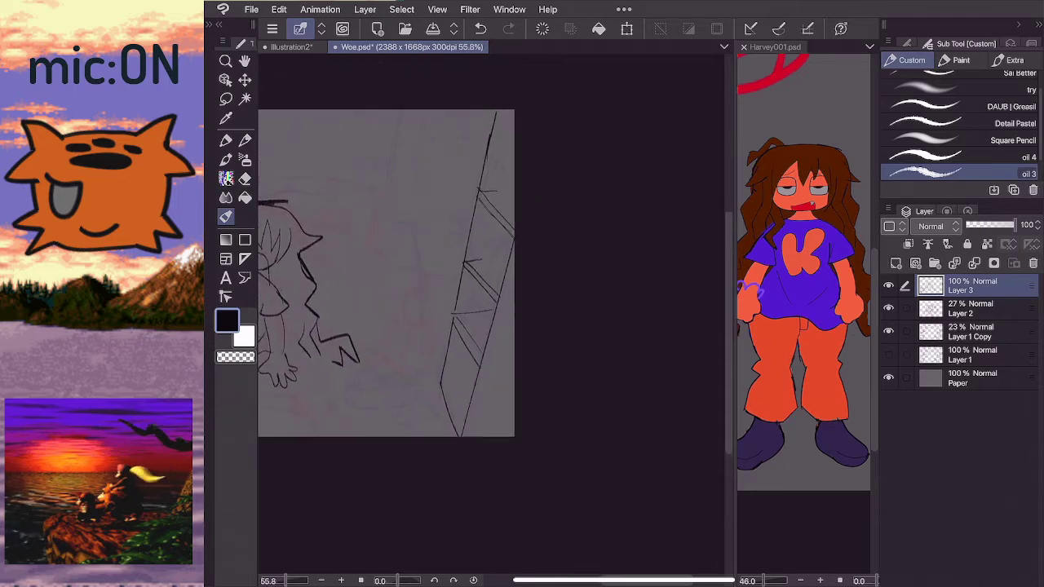
{"action": "mouse_move", "coordinate": [502, 289]}
{"action": "left_mouse_down"}
{"action": "mouse_move", "coordinate": [485, 273]}
{"action": "mouse_move", "coordinate": [501, 226]}
{"action": "mouse_move", "coordinate": [510, 232]}
{"action": "mouse_move", "coordinate": [493, 282]}
{"action": "mouse_move", "coordinate": [508, 265]}
{"action": "mouse_move", "coordinate": [487, 265]}
{"action": "mouse_move", "coordinate": [490, 251]}
{"action": "mouse_move", "coordinate": [485, 259]}
{"action": "mouse_move", "coordinate": [497, 228]}
{"action": "left_mouse_up"}
{"action": "key", "text": "ctrl+z"}
{"action": "key", "text": "ctrl+z"}
{"action": "key", "text": "ctrl+z"}
{"action": "mouse_move", "coordinate": [488, 279]}
{"action": "left_mouse_down"}
{"action": "mouse_move", "coordinate": [499, 237]}
{"action": "mouse_move", "coordinate": [473, 237]}
{"action": "mouse_move", "coordinate": [489, 227]}
{"action": "left_mouse_up"}
{"action": "key", "text": "ctrl+z"}
{"action": "key", "text": "ctrl+z"}
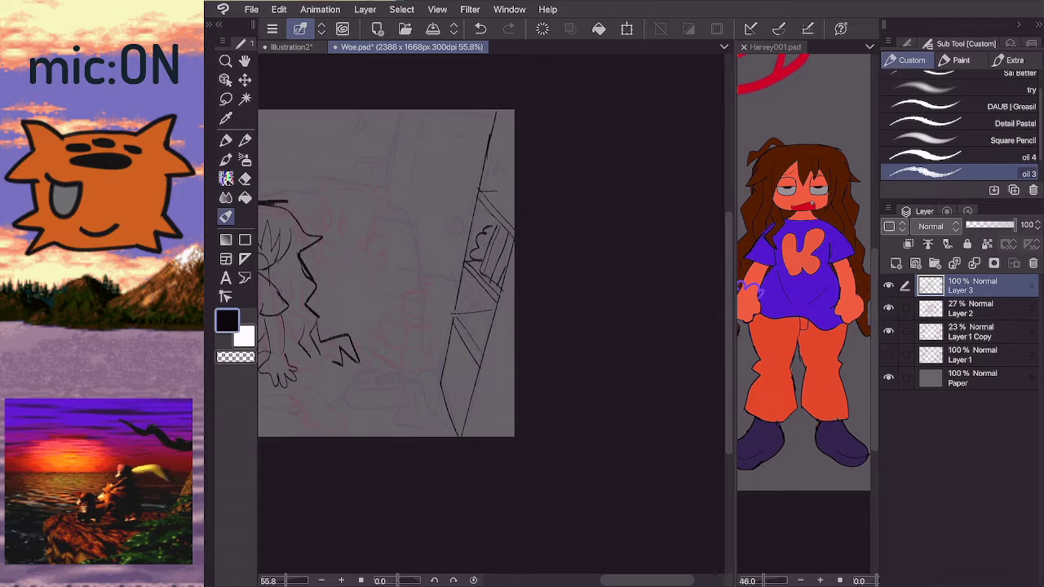
{"action": "key", "text": "ctrl+z"}
{"action": "key", "text": "ctrl+z"}
{"action": "key", "text": "ctrl+z"}
{"action": "key", "text": "ctrl+z"}
{"action": "key", "text": "ctrl+z"}
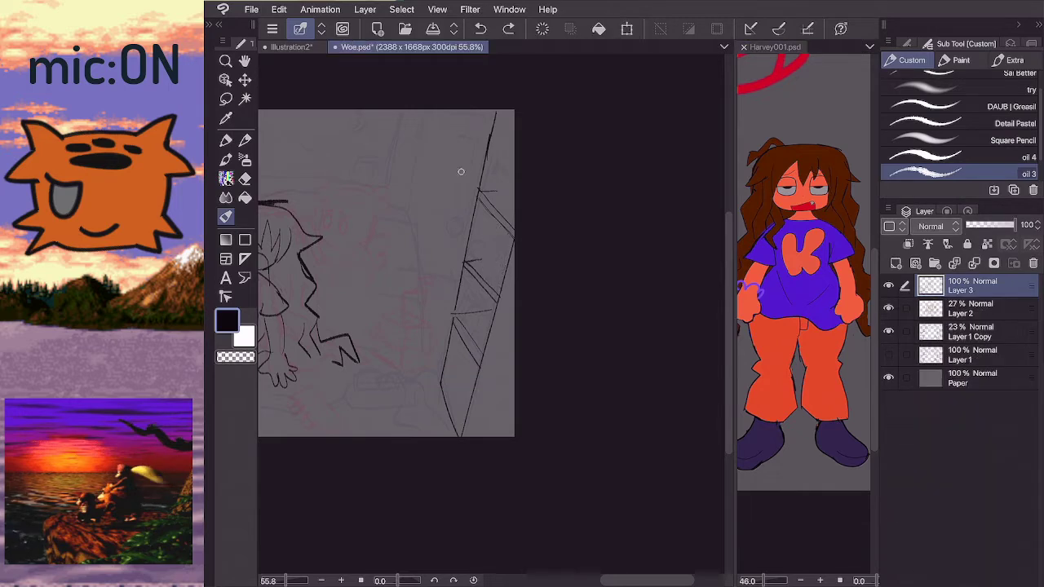
{"action": "key", "text": "ctrl+z"}
- Ink a short slanted line in the canvas's lower right corner and thicken the upper part of the shelf's front edge
{"action": "left_click_drag", "start_coordinate": [460, 172], "coordinate": [495, 163]}
{"action": "left_click_drag", "start_coordinate": [509, 429], "coordinate": [549, 413]}
{"action": "left_click_drag", "start_coordinate": [407, 269], "coordinate": [380, 275]}
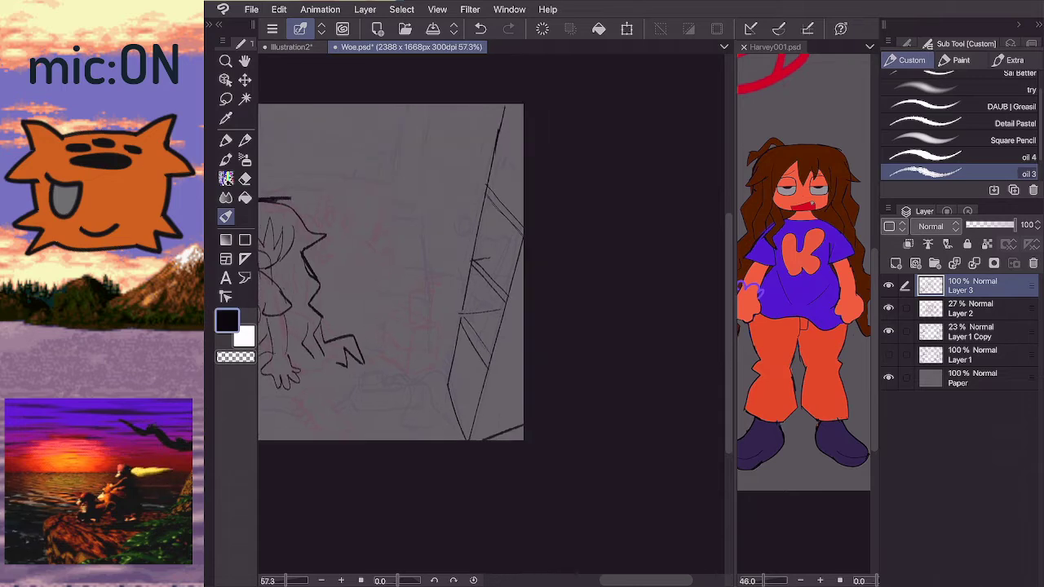
{"action": "left_click_drag", "start_coordinate": [488, 189], "coordinate": [504, 105]}
- Ink a small stack of objects topped by a curly shape on the upper board and a rounded pot on the middle board
{"action": "left_click_drag", "start_coordinate": [510, 187], "coordinate": [523, 204]}
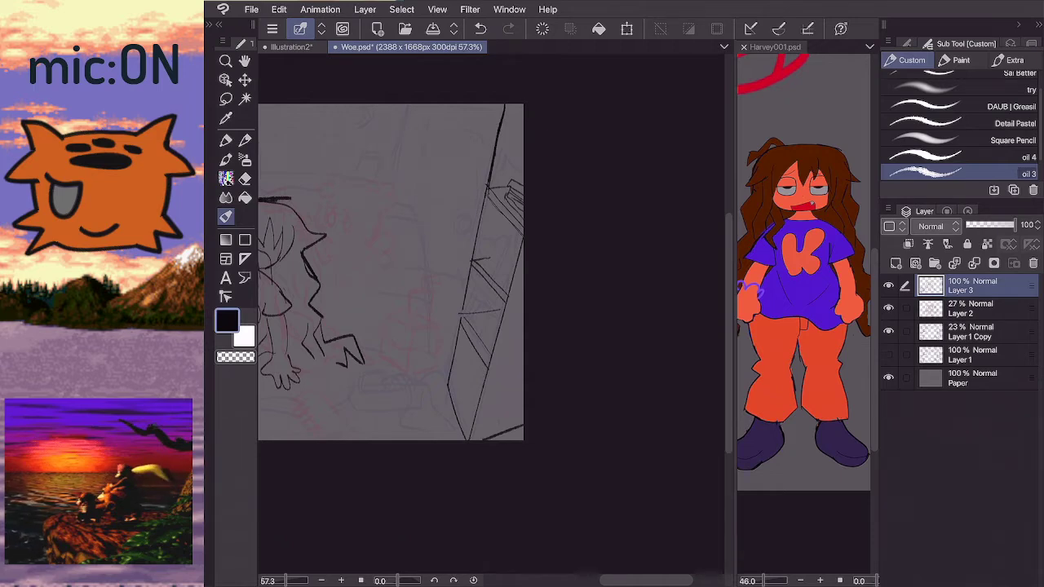
{"action": "mouse_move", "coordinate": [509, 183]}
{"action": "left_mouse_down"}
{"action": "mouse_move", "coordinate": [522, 153]}
{"action": "mouse_move", "coordinate": [513, 170]}
{"action": "mouse_move", "coordinate": [523, 168]}
{"action": "left_mouse_up"}
{"action": "key", "text": "ctrl+z"}
{"action": "left_click_drag", "start_coordinate": [510, 285], "coordinate": [501, 267]}
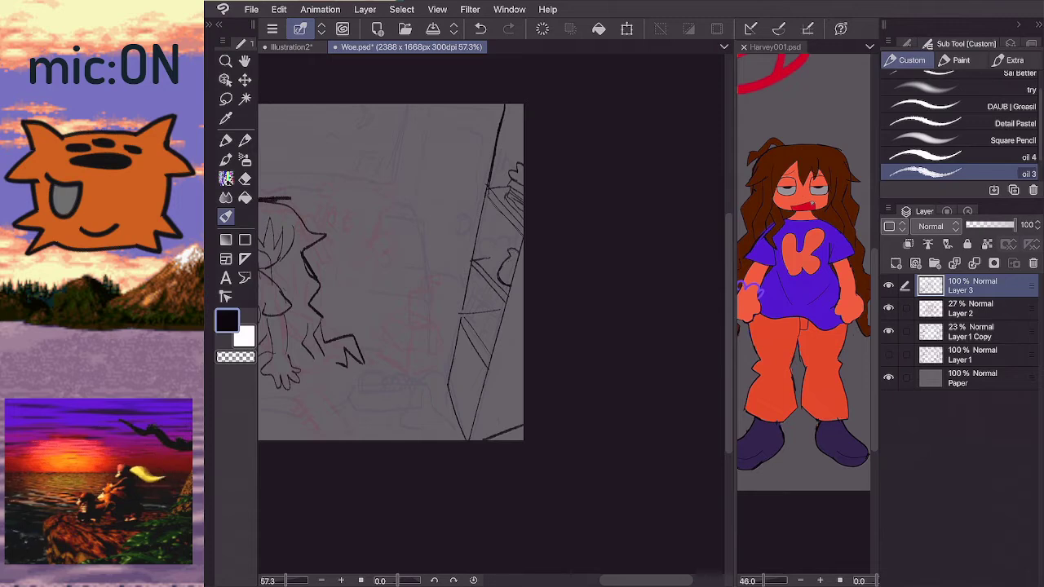
- Add another rounded shape beside the middle board's pot, then erase the upper board's curly-topped stack and re-ink it as a boxy object with a jagged front
{"action": "left_click_drag", "start_coordinate": [497, 276], "coordinate": [503, 248]}
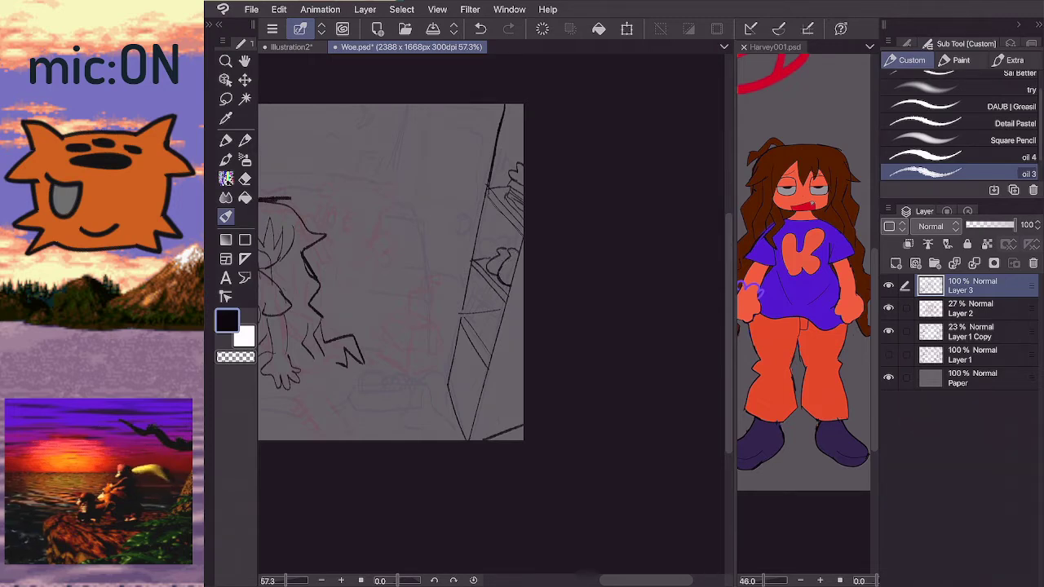
{"action": "key", "text": "e"}
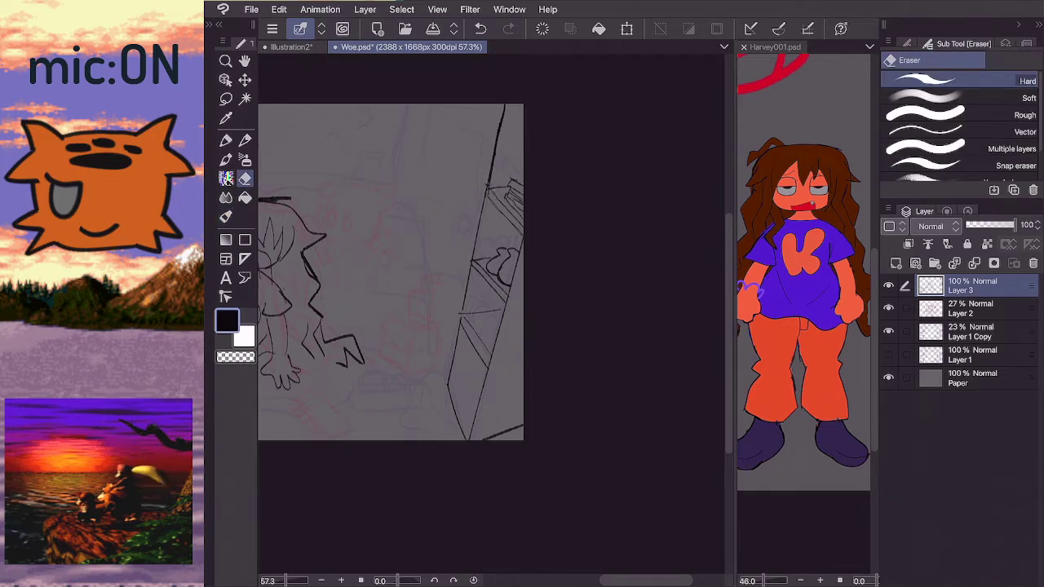
{"action": "key", "text": "b"}
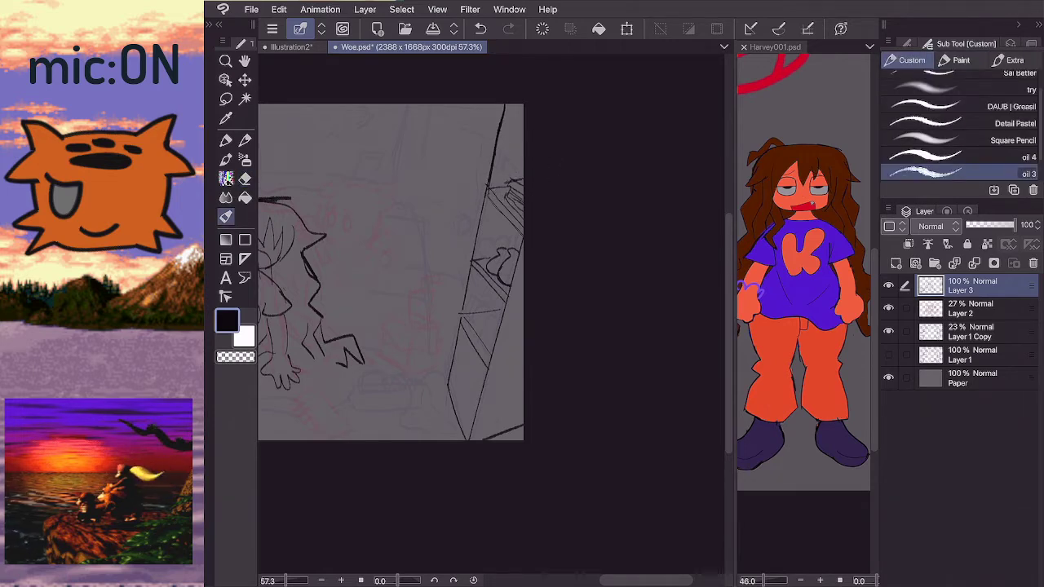
{"action": "key", "text": "e"}
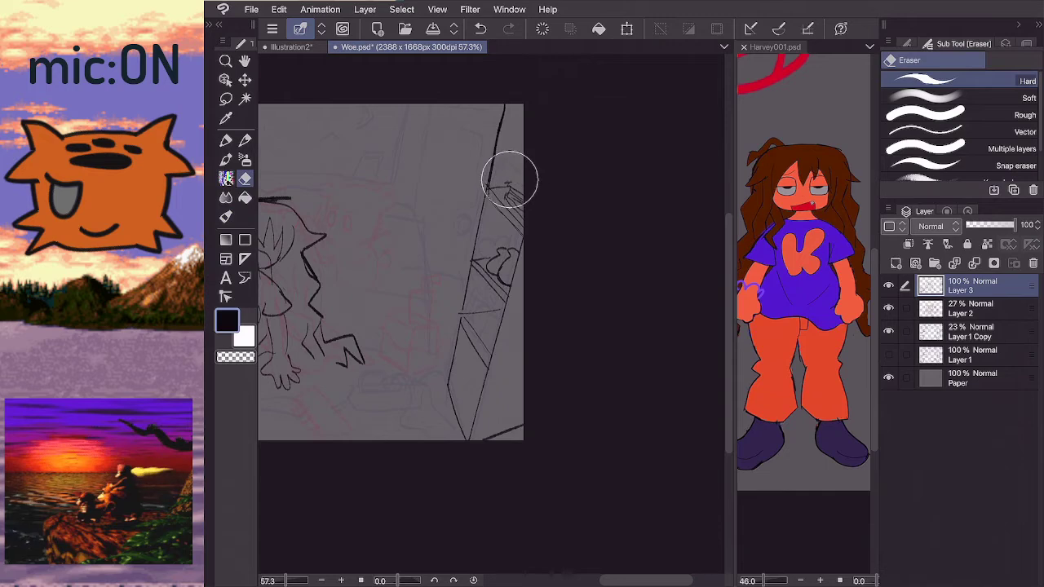
{"action": "key", "text": "b"}
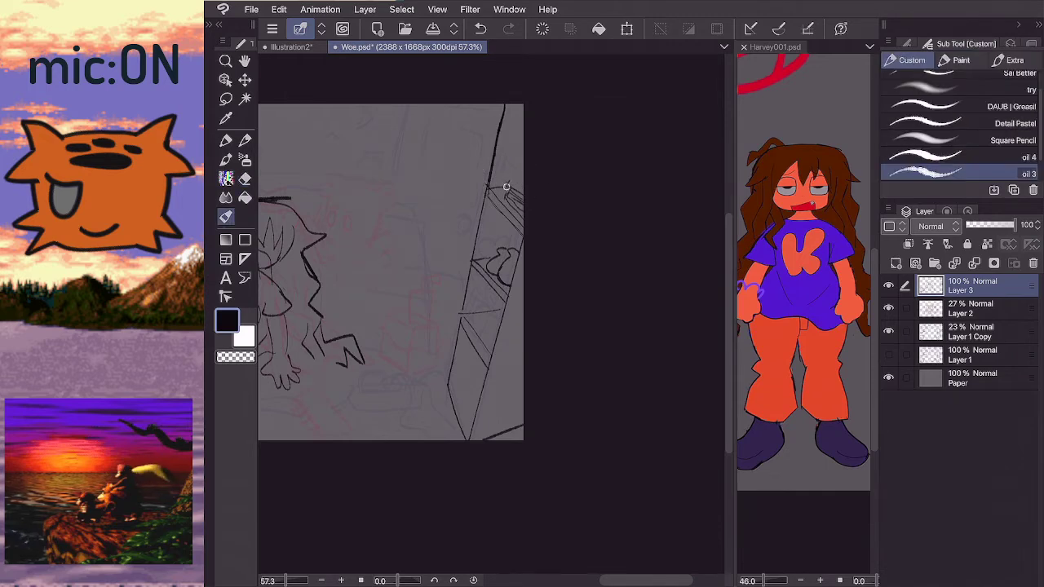
{"action": "left_click_drag", "start_coordinate": [507, 184], "coordinate": [524, 175]}
{"action": "key", "text": "e"}
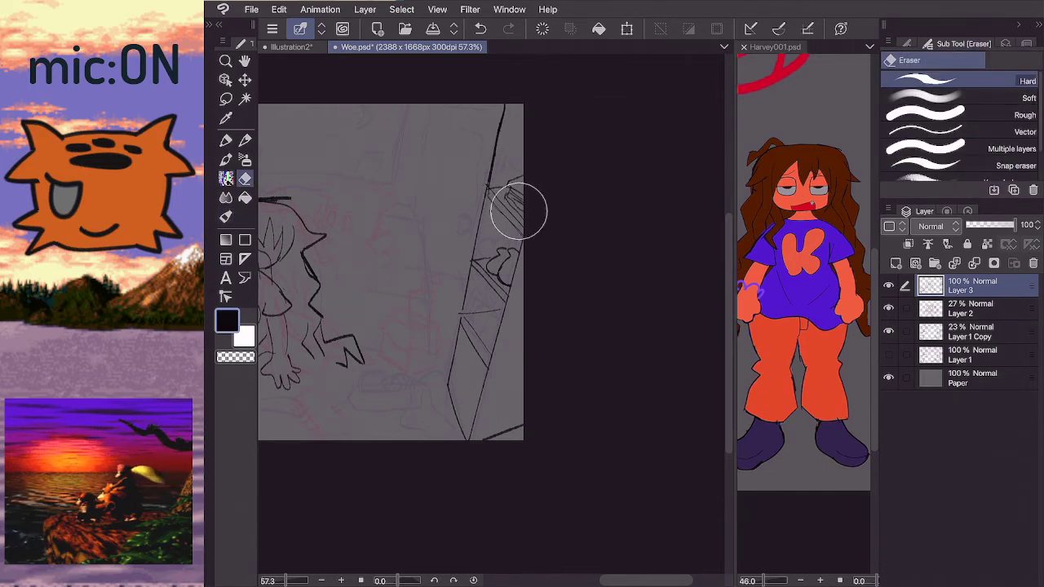
{"action": "key", "text": "b"}
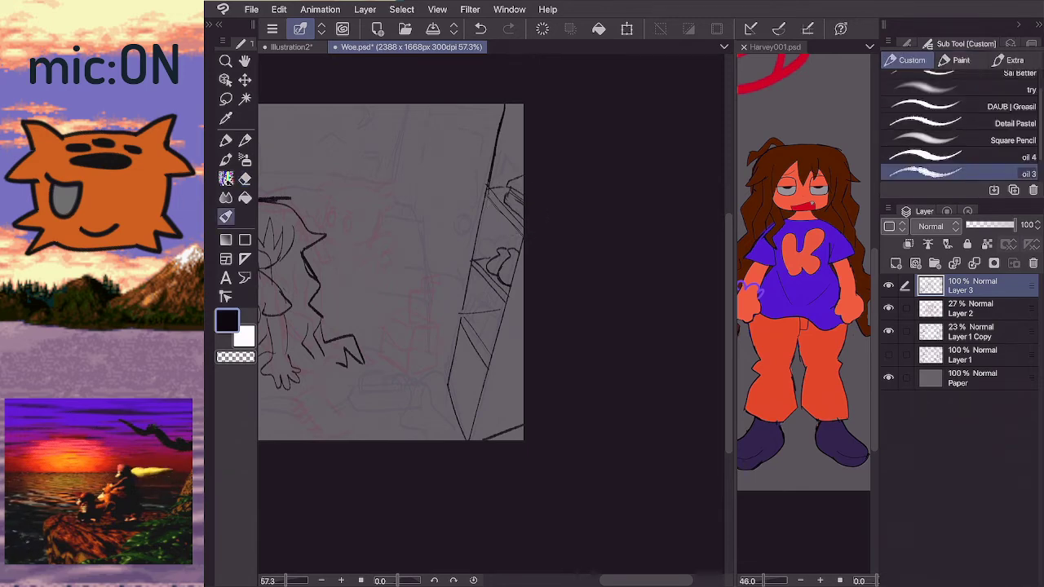
{"action": "mouse_move", "coordinate": [505, 194]}
{"action": "left_mouse_down"}
{"action": "mouse_move", "coordinate": [524, 209]}
{"action": "mouse_move", "coordinate": [513, 205]}
{"action": "mouse_move", "coordinate": [522, 194]}
{"action": "mouse_move", "coordinate": [514, 189]}
{"action": "left_mouse_up"}
{"action": "key", "text": "e"}
{"action": "key", "text": "b"}
{"action": "key", "text": "ctrl+z"}
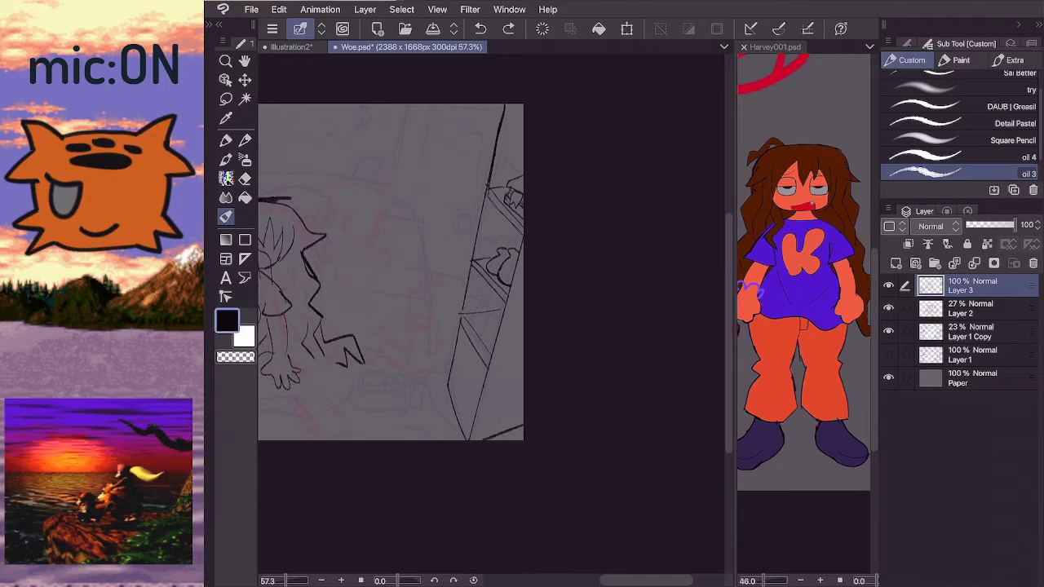
- Try inking petal-like shapes around the rounded pot on the middle board, and undo the petals
{"action": "key", "text": "e"}
{"action": "left_click_drag", "start_coordinate": [501, 256], "coordinate": [514, 251]}
{"action": "key", "text": "ctrl+z"}
{"action": "key", "text": "b"}
{"action": "key", "text": "ctrl+z"}
{"action": "mouse_move", "coordinate": [500, 253]}
{"action": "left_mouse_down"}
{"action": "mouse_move", "coordinate": [491, 254]}
{"action": "mouse_move", "coordinate": [497, 232]}
{"action": "mouse_move", "coordinate": [514, 245]}
{"action": "left_mouse_up"}
{"action": "key", "text": "ctrl+z"}
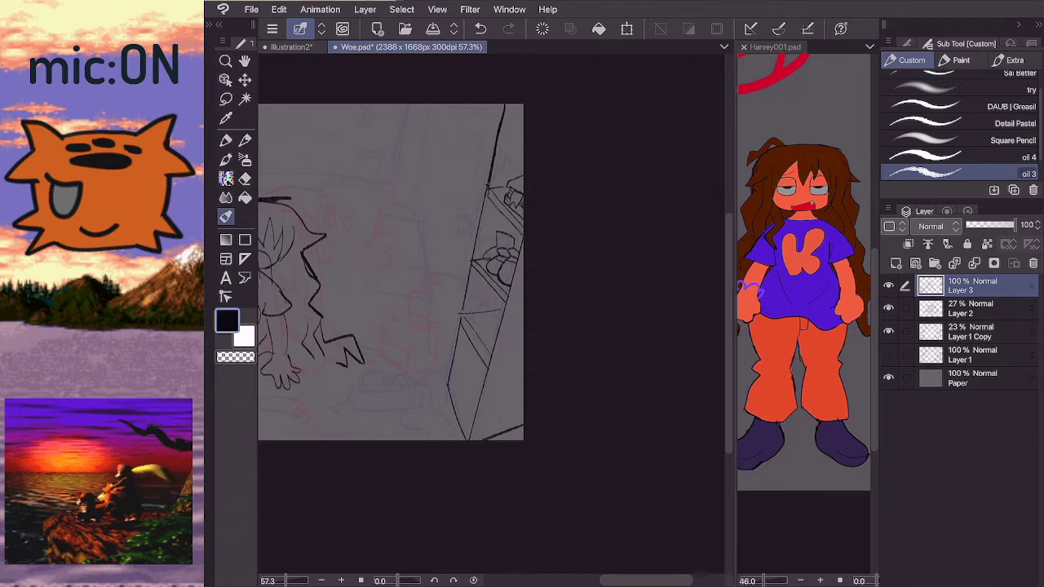
{"action": "key", "text": "ctrl+z"}
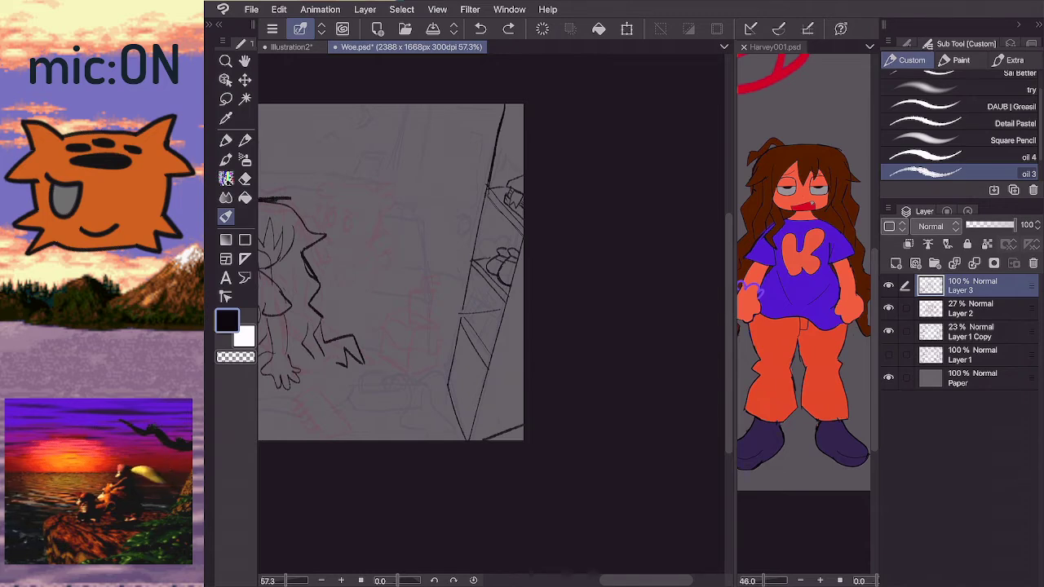
- Erase the rounded pot cluster from the middle board of the shelf
{"action": "scroll", "coordinate": [493, 293], "scroll_direction": "up", "scroll_amount": 3}
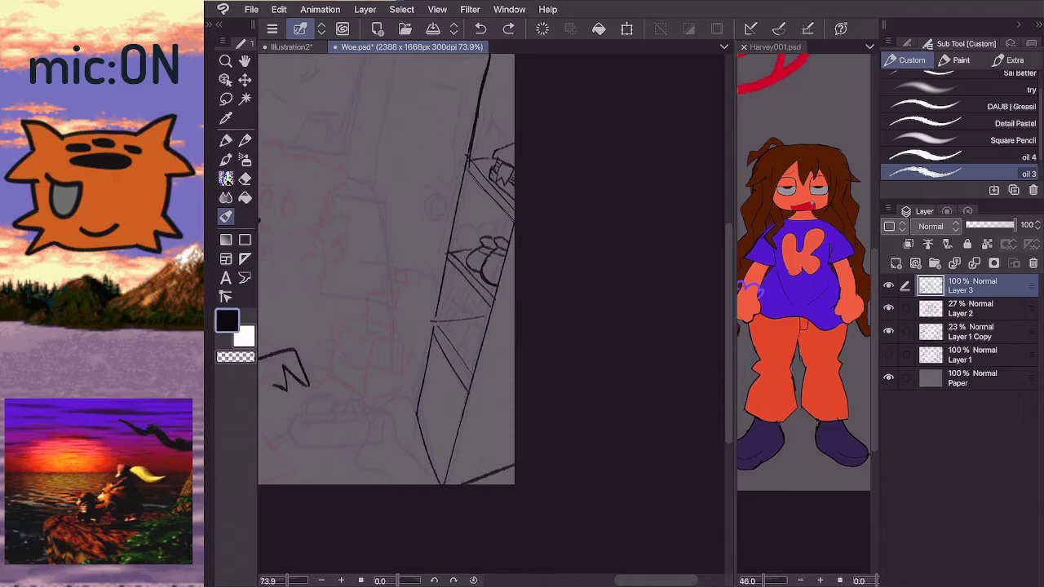
{"action": "left_click", "coordinate": [777, 46]}
{"action": "left_click_drag", "start_coordinate": [492, 294], "coordinate": [466, 291]}
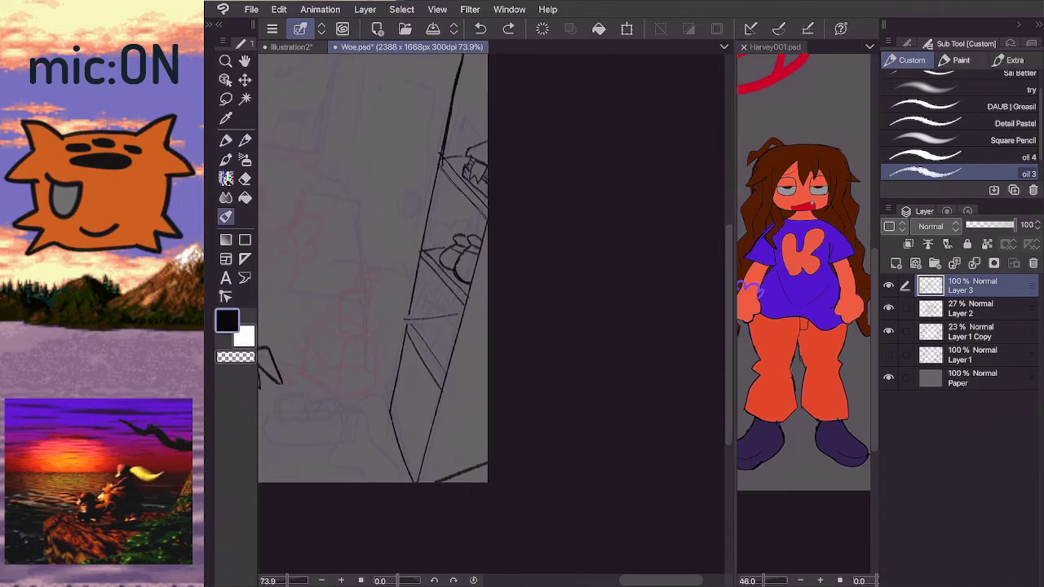
{"action": "key", "text": "e"}
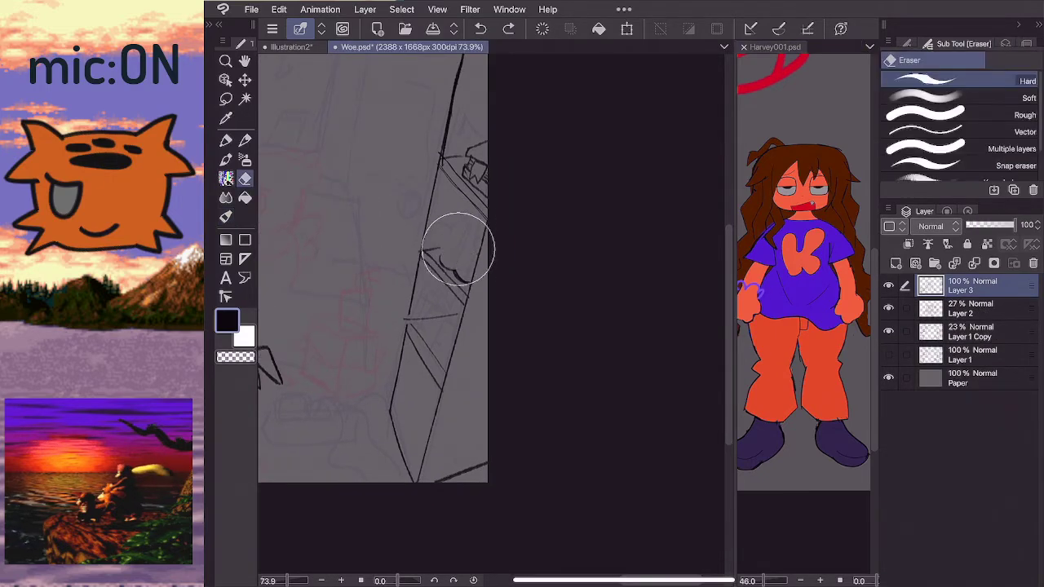
{"action": "mouse_move", "coordinate": [463, 276]}
{"action": "left_mouse_down"}
{"action": "mouse_move", "coordinate": [442, 255]}
{"action": "mouse_move", "coordinate": [469, 281]}
{"action": "mouse_move", "coordinate": [459, 272]}
{"action": "mouse_move", "coordinate": [487, 222]}
{"action": "left_mouse_up"}
- Ink a row of upright books and a seated teddy bear with round ears on the middle board
{"action": "key", "text": "b"}
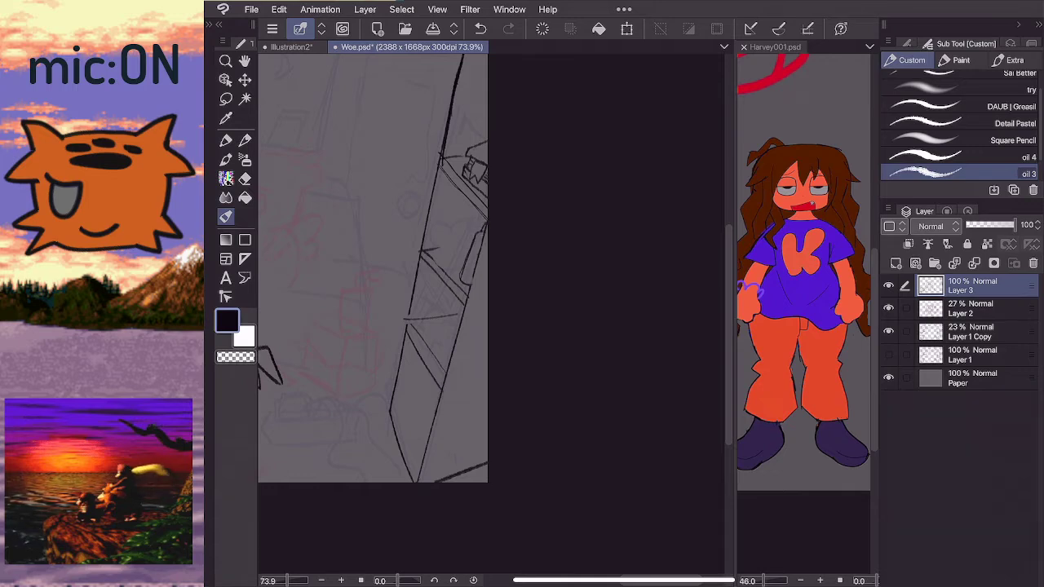
{"action": "mouse_move", "coordinate": [453, 274]}
{"action": "left_mouse_down"}
{"action": "mouse_move", "coordinate": [481, 222]}
{"action": "mouse_move", "coordinate": [446, 252]}
{"action": "mouse_move", "coordinate": [450, 266]}
{"action": "left_mouse_up"}
{"action": "left_click_drag", "start_coordinate": [441, 234], "coordinate": [461, 211]}
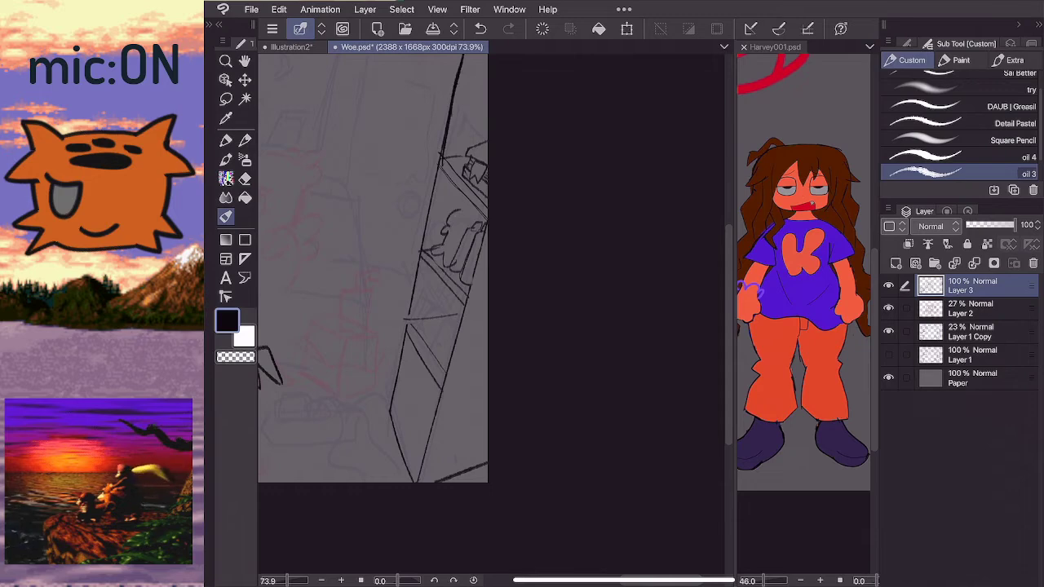
{"action": "key", "text": "ctrl+z"}
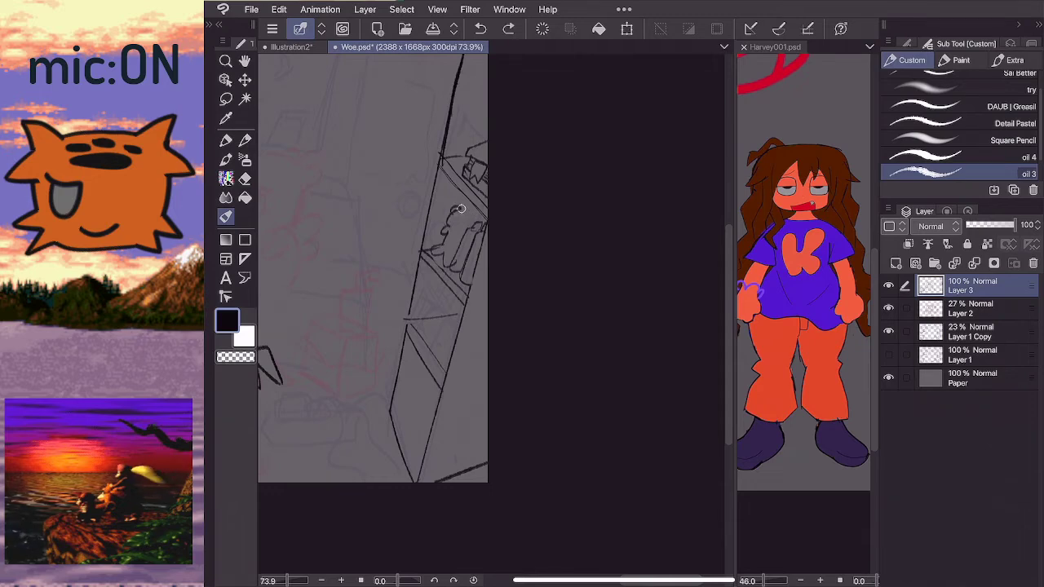
{"action": "left_click_drag", "start_coordinate": [462, 209], "coordinate": [474, 221]}
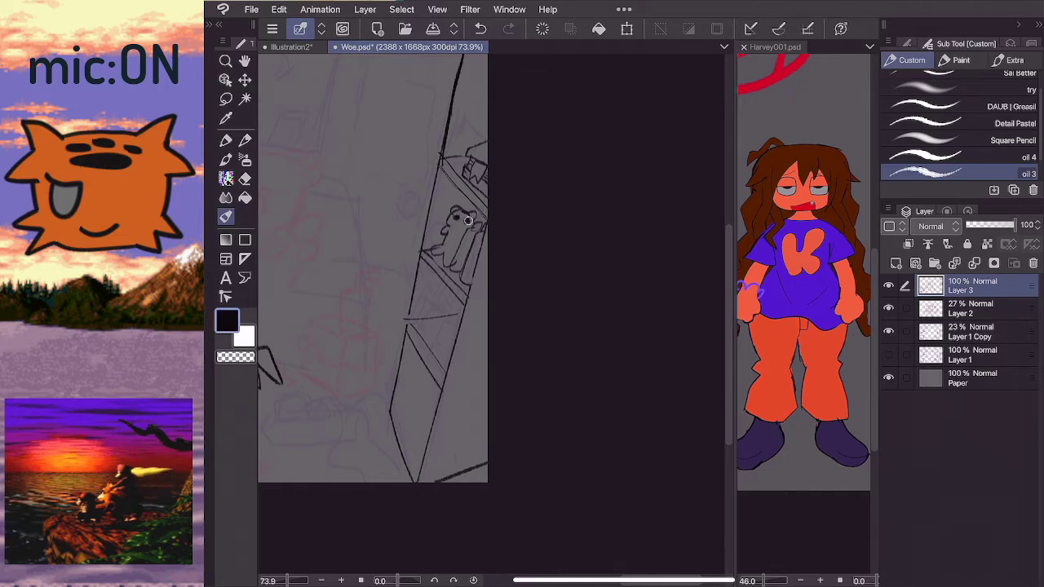
- Rework the teddy bear's facial details and ink its body and arm against the books
{"action": "key", "text": "ctrl+z"}
{"action": "key", "text": "ctrl+y"}
{"action": "key", "text": "ctrl+z"}
{"action": "key", "text": "ctrl+y"}
{"action": "key", "text": "ctrl+z"}
{"action": "key", "text": "ctrl+y"}
{"action": "key", "text": "ctrl+z"}
{"action": "mouse_move", "coordinate": [452, 221]}
{"action": "left_mouse_down"}
{"action": "mouse_move", "coordinate": [464, 225]}
{"action": "mouse_move", "coordinate": [454, 248]}
{"action": "left_mouse_up"}
- Ink leaning books in the compartment below the teddy bear and a wavy outline with an inner edge in the bottom compartment
{"action": "scroll", "coordinate": [372, 197], "scroll_direction": "down", "scroll_amount": 3}
{"action": "scroll", "coordinate": [372, 218], "scroll_direction": "up", "scroll_amount": 3}
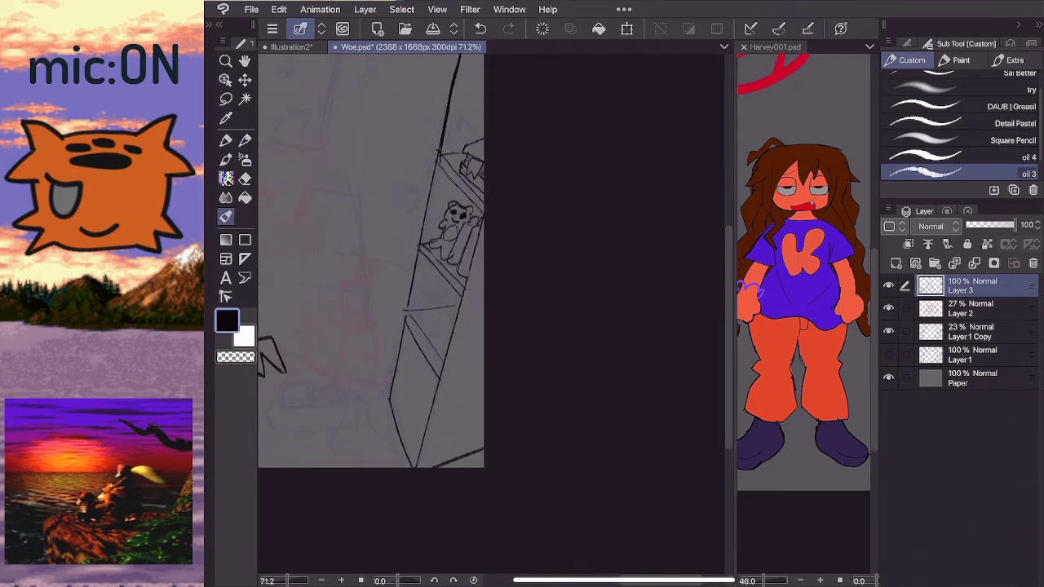
{"action": "scroll", "coordinate": [359, 278], "scroll_direction": "down", "scroll_amount": 2}
{"action": "scroll", "coordinate": [359, 245], "scroll_direction": "up", "scroll_amount": 1}
{"action": "scroll", "coordinate": [400, 408], "scroll_direction": "up", "scroll_amount": 1}
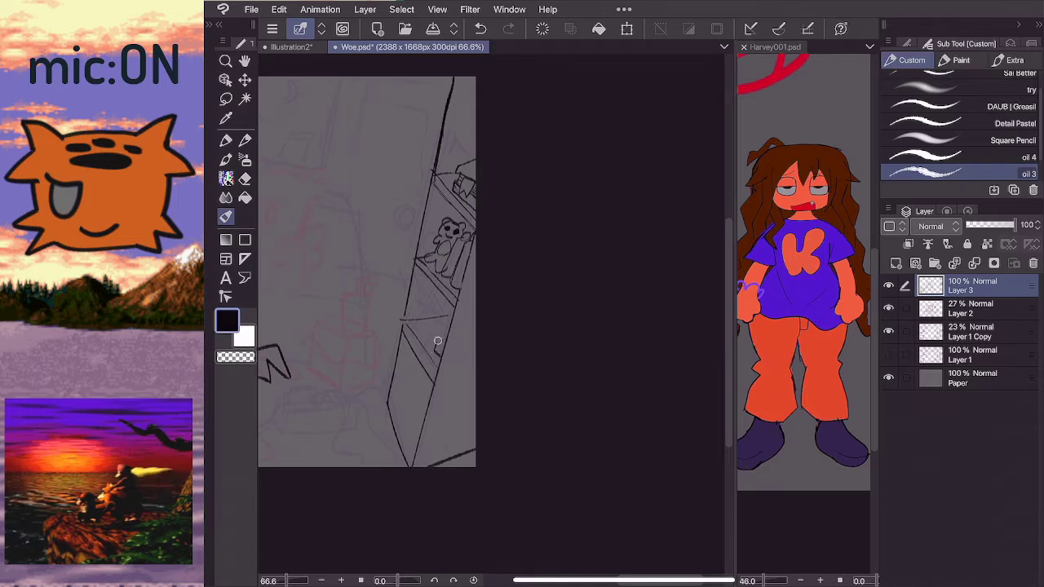
{"action": "mouse_move", "coordinate": [436, 351]}
{"action": "left_mouse_down"}
{"action": "mouse_move", "coordinate": [445, 305]}
{"action": "mouse_move", "coordinate": [439, 320]}
{"action": "mouse_move", "coordinate": [413, 324]}
{"action": "mouse_move", "coordinate": [445, 297]}
{"action": "left_mouse_up"}
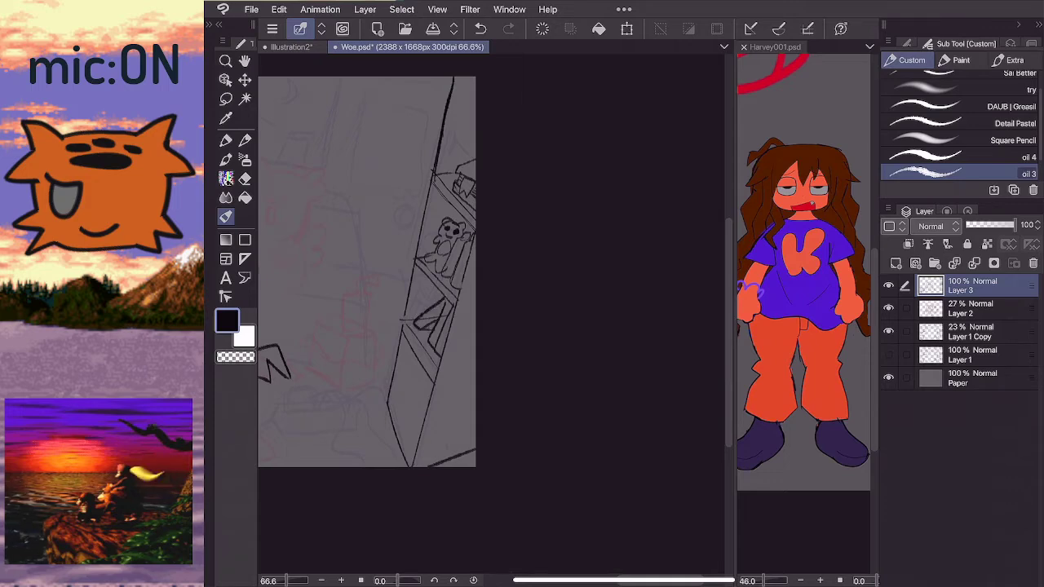
{"action": "scroll", "coordinate": [367, 272], "scroll_direction": "down", "scroll_amount": 1}
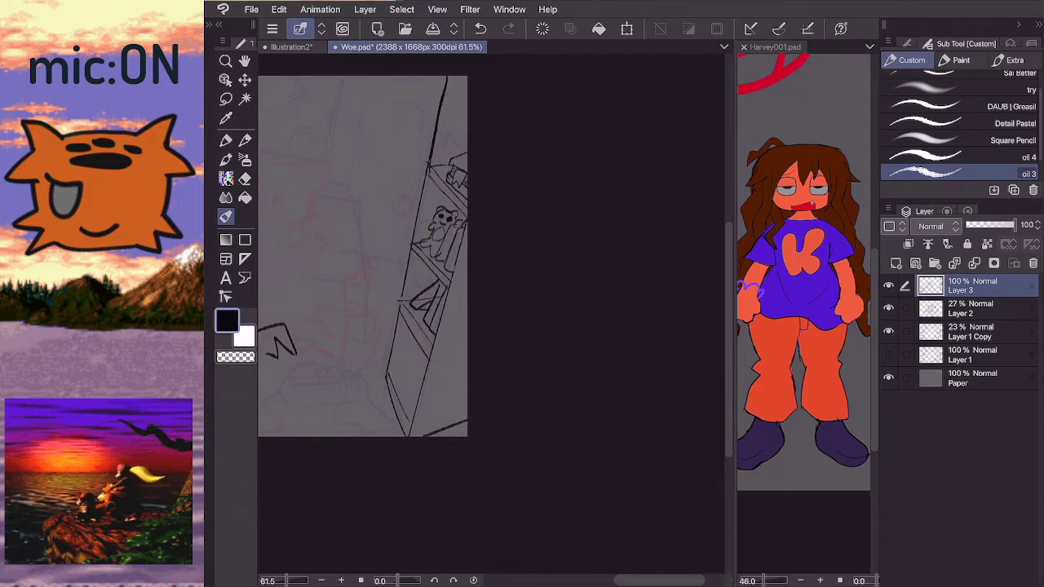
{"action": "mouse_move", "coordinate": [411, 410]}
{"action": "left_mouse_down"}
{"action": "mouse_move", "coordinate": [395, 357]}
{"action": "mouse_move", "coordinate": [403, 349]}
{"action": "mouse_move", "coordinate": [421, 381]}
{"action": "mouse_move", "coordinate": [406, 368]}
{"action": "mouse_move", "coordinate": [410, 341]}
{"action": "left_mouse_up"}
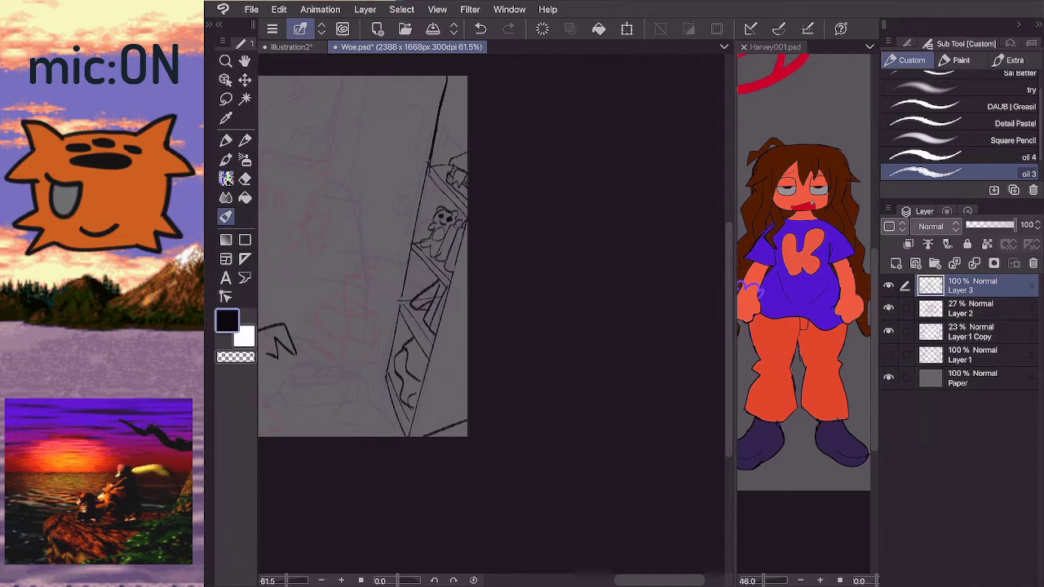
- Try inking a poster panel with a star on the shelf's side face, and undo it
{"action": "scroll", "coordinate": [491, 310], "scroll_direction": "left", "scroll_amount": 5}
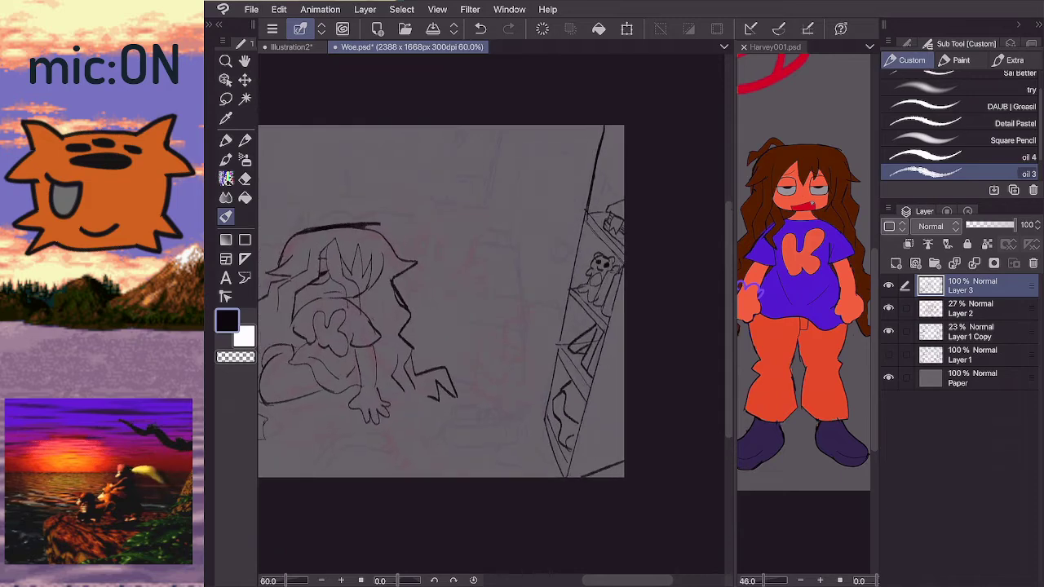
{"action": "scroll", "coordinate": [478, 286], "scroll_direction": "right", "scroll_amount": 6}
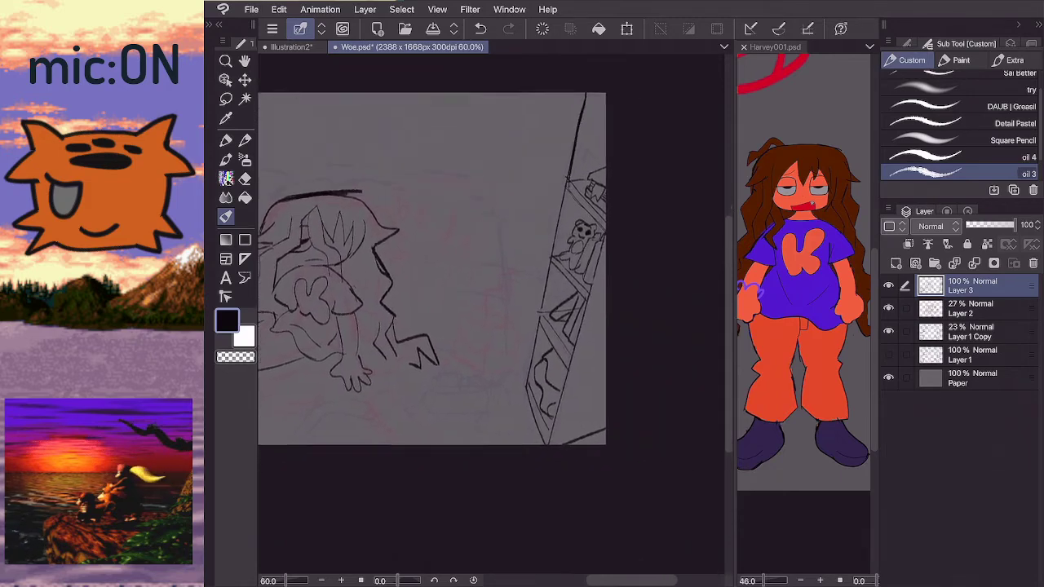
{"action": "scroll", "coordinate": [501, 274], "scroll_direction": "up", "scroll_amount": 2}
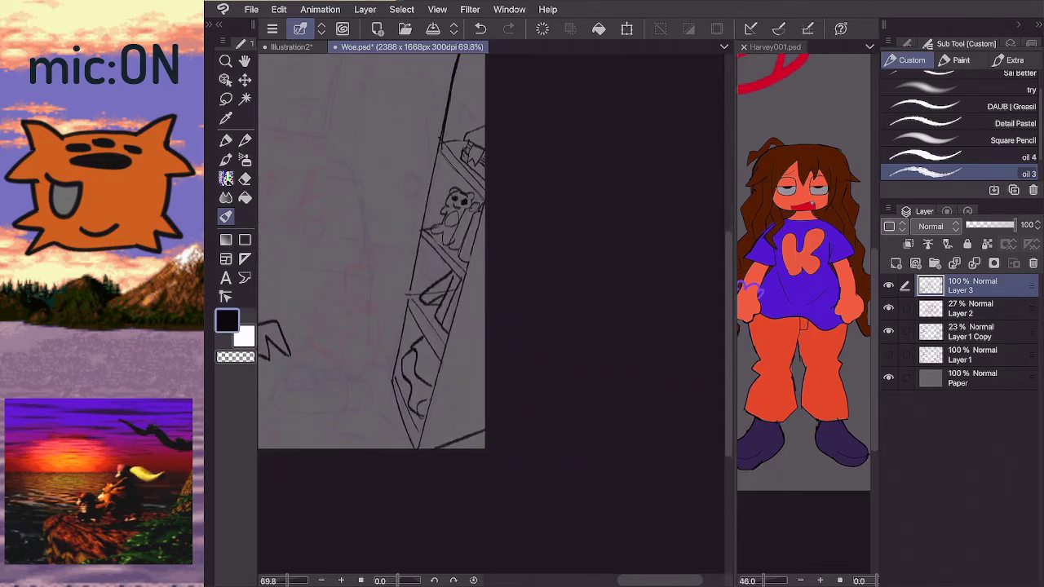
{"action": "mouse_move", "coordinate": [485, 259]}
{"action": "left_mouse_down"}
{"action": "mouse_move", "coordinate": [456, 361]}
{"action": "mouse_move", "coordinate": [484, 377]}
{"action": "mouse_move", "coordinate": [461, 366]}
{"action": "mouse_move", "coordinate": [486, 250]}
{"action": "left_mouse_up"}
{"action": "key", "text": "ctrl+z"}
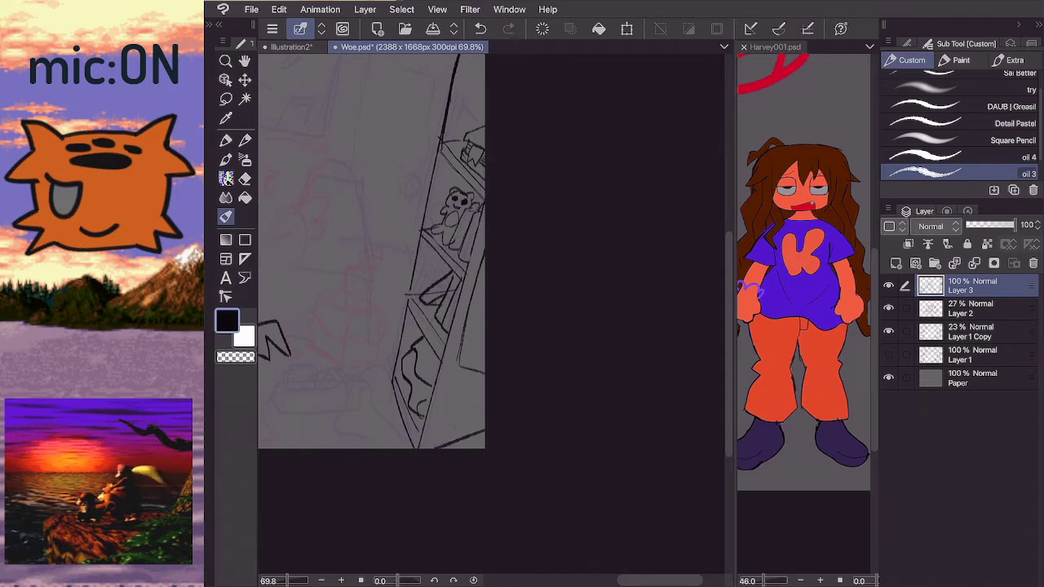
{"action": "mouse_move", "coordinate": [486, 341]}
{"action": "left_mouse_down"}
{"action": "mouse_move", "coordinate": [470, 340]}
{"action": "mouse_move", "coordinate": [482, 310]}
{"action": "left_mouse_up"}
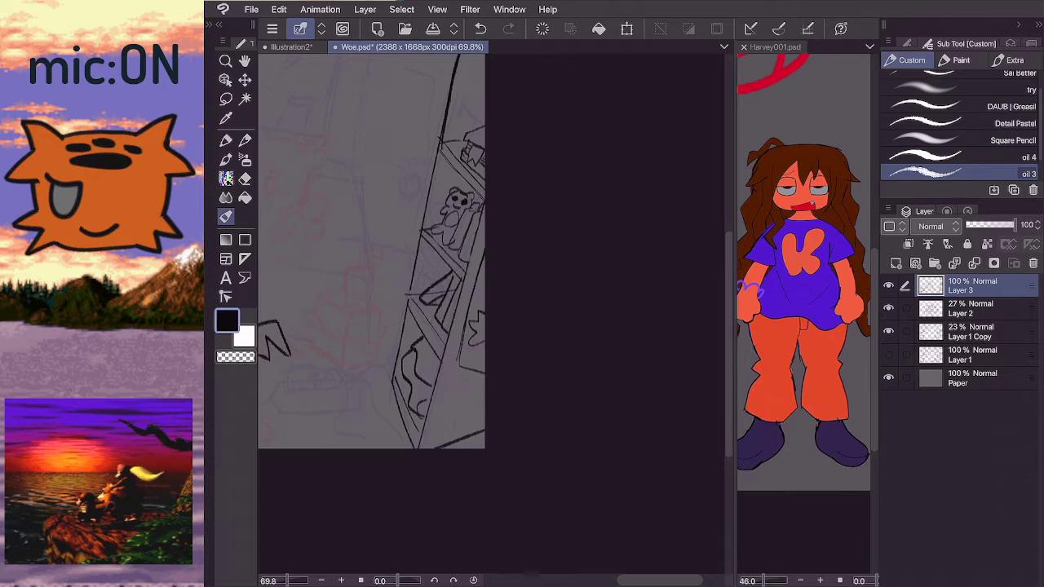
{"action": "key", "text": "ctrl+z"}
{"action": "key", "text": "ctrl+z"}
{"action": "key", "text": "ctrl+z"}
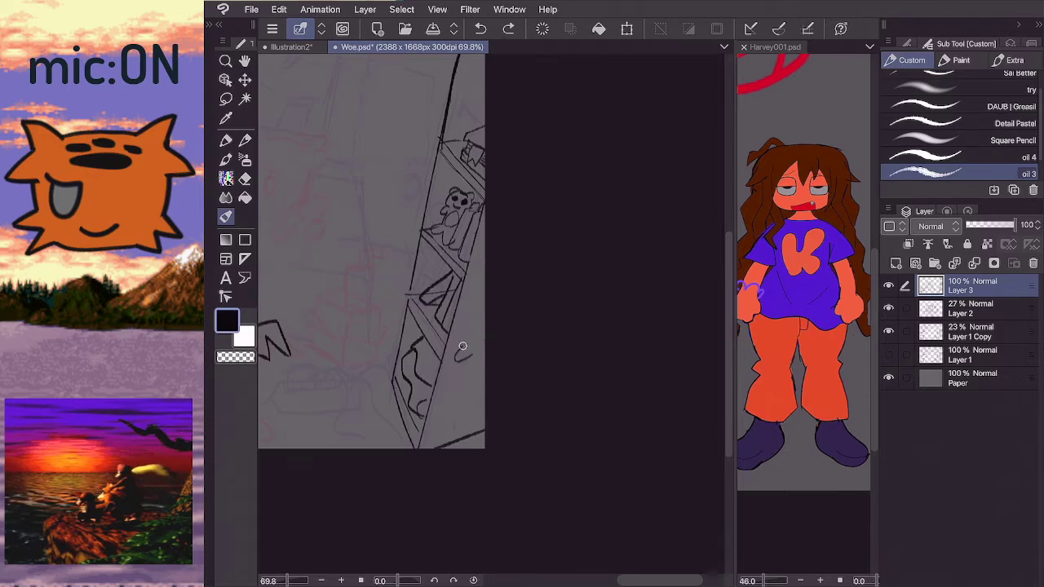
- Ink a star, a small heart and a squarish sticker on the shelf's side face
{"action": "mouse_move", "coordinate": [462, 345]}
{"action": "left_mouse_down"}
{"action": "mouse_move", "coordinate": [473, 320]}
{"action": "mouse_move", "coordinate": [477, 333]}
{"action": "mouse_move", "coordinate": [489, 332]}
{"action": "mouse_move", "coordinate": [478, 359]}
{"action": "left_mouse_up"}
{"action": "left_click", "coordinate": [804, 273]}
{"action": "left_click", "coordinate": [471, 306]}
{"action": "key", "text": "ctrl+z"}
{"action": "mouse_move", "coordinate": [459, 354]}
{"action": "left_mouse_down"}
{"action": "mouse_move", "coordinate": [460, 332]}
{"action": "mouse_move", "coordinate": [484, 334]}
{"action": "mouse_move", "coordinate": [453, 394]}
{"action": "mouse_move", "coordinate": [455, 381]}
{"action": "left_mouse_up"}
{"action": "key", "text": "ctrl+z"}
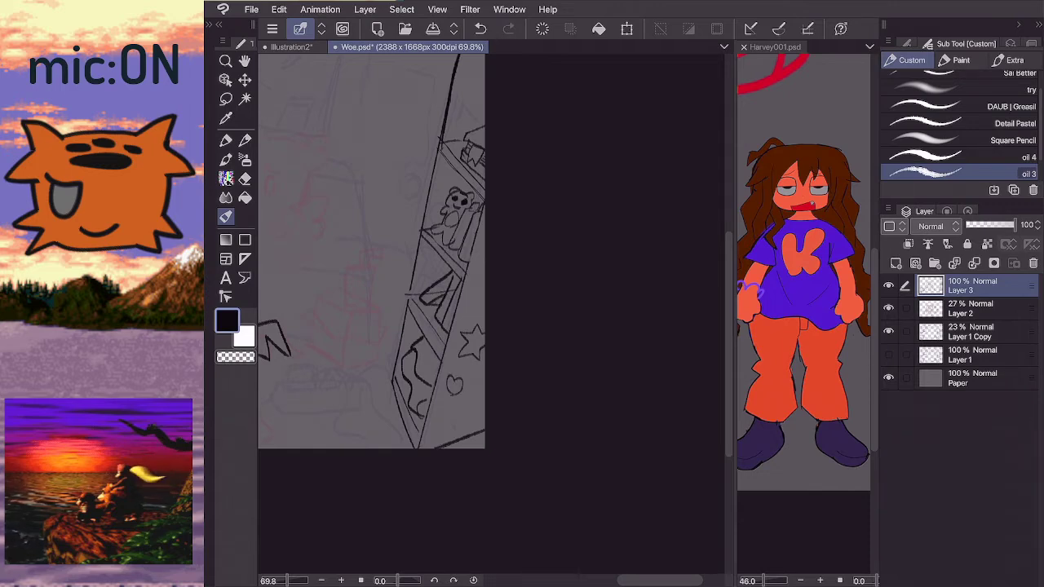
{"action": "mouse_move", "coordinate": [463, 318]}
{"action": "left_mouse_down"}
{"action": "mouse_move", "coordinate": [485, 299]}
{"action": "mouse_move", "coordinate": [481, 315]}
{"action": "mouse_move", "coordinate": [466, 318]}
{"action": "mouse_move", "coordinate": [480, 313]}
{"action": "left_mouse_up"}
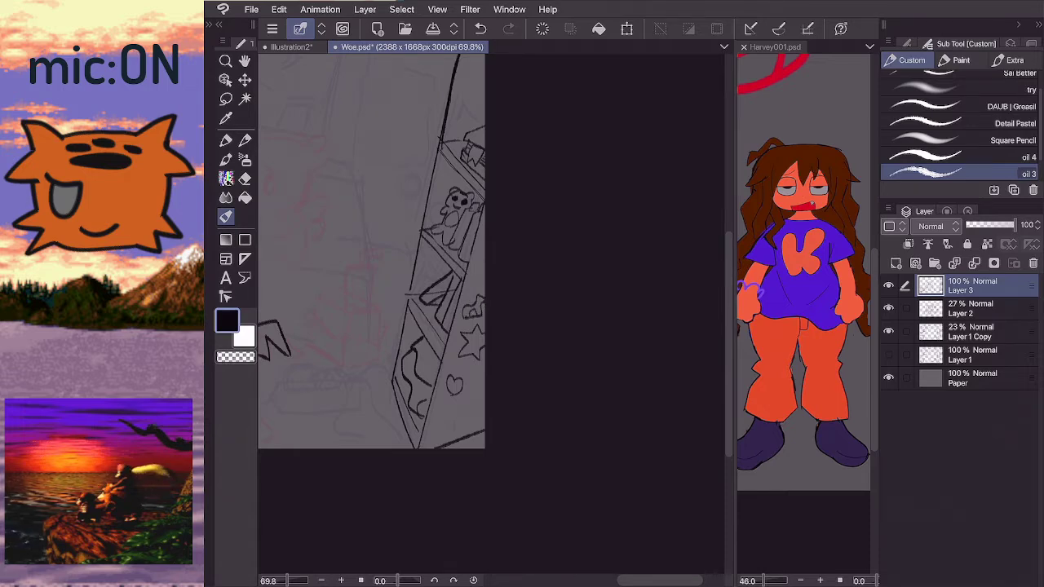
- Erase and re-ink the sloping top line of the object in the shelf's top compartment
{"action": "scroll", "coordinate": [492, 313], "scroll_direction": "down", "scroll_amount": 3}
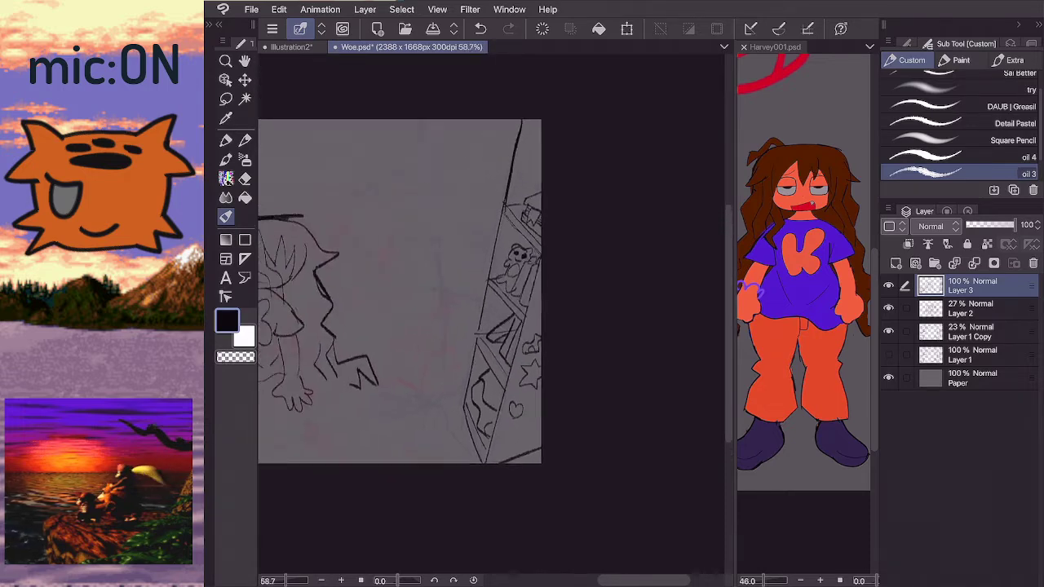
{"action": "scroll", "coordinate": [493, 313], "scroll_direction": "up", "scroll_amount": 3}
{"action": "scroll", "coordinate": [456, 195], "scroll_direction": "down", "scroll_amount": 3}
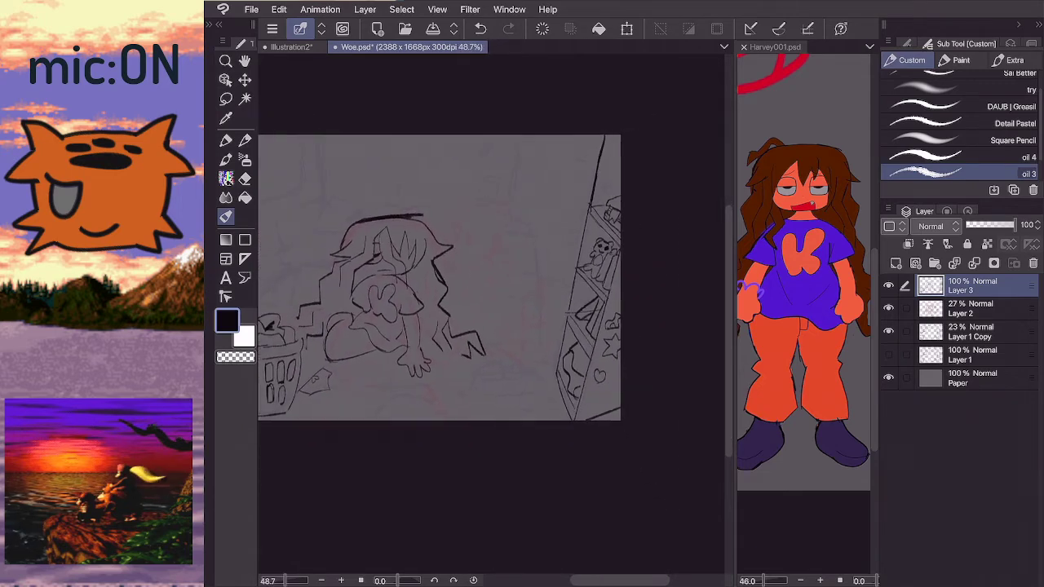
{"action": "scroll", "coordinate": [493, 313], "scroll_direction": "up", "scroll_amount": 4}
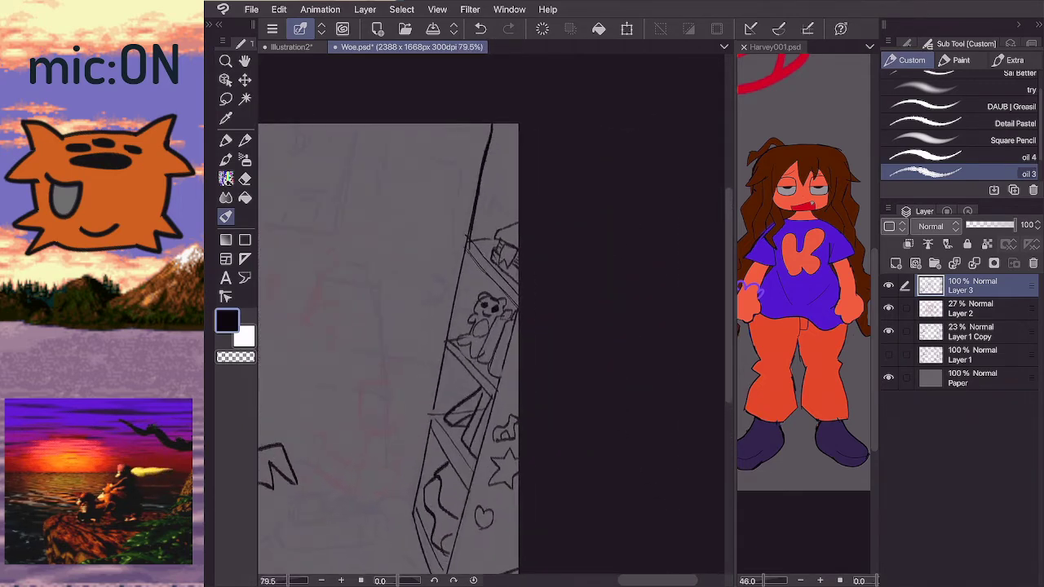
{"action": "left_click", "coordinate": [775, 47]}
{"action": "key", "text": "e"}
{"action": "key", "text": "ctrl+Tab"}
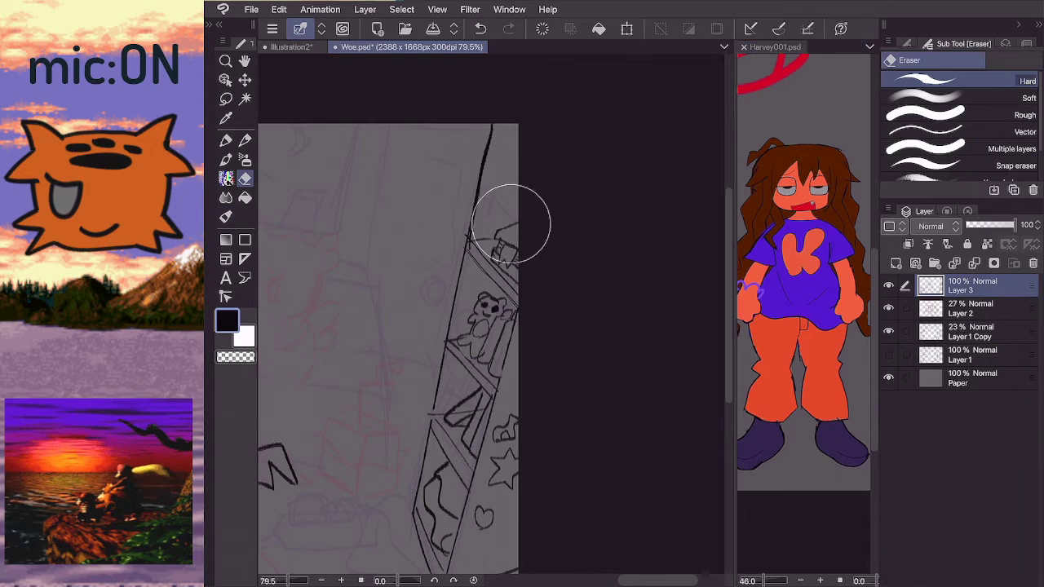
{"action": "key", "text": "b"}
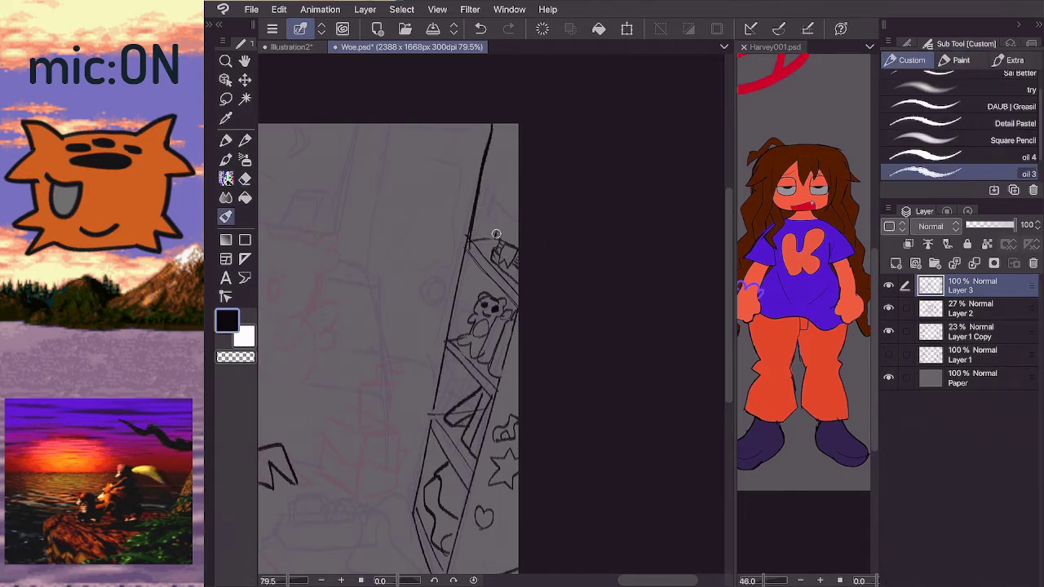
{"action": "key", "text": "ctrl+z"}
{"action": "mouse_move", "coordinate": [499, 225]}
{"action": "left_mouse_down"}
{"action": "mouse_move", "coordinate": [508, 230]}
{"action": "mouse_move", "coordinate": [506, 193]}
{"action": "left_mouse_up"}
{"action": "key", "text": "ctrl+z"}
{"action": "key", "text": "ctrl+z"}
{"action": "left_click_drag", "start_coordinate": [497, 234], "coordinate": [518, 223]}
- Erase the upright line extending above the shelf's top corner and ink the shelf's top edges
{"action": "left_click_drag", "start_coordinate": [487, 159], "coordinate": [524, 174]}
{"action": "key", "text": "ctrl+z"}
{"action": "left_click", "coordinate": [783, 47]}
{"action": "key", "text": "ctrl+Tab"}
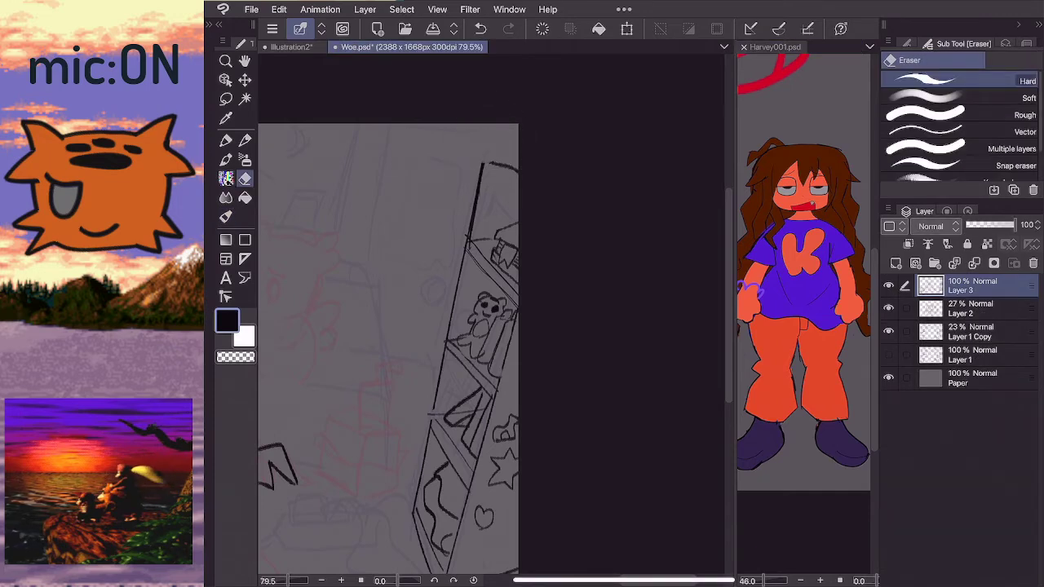
{"action": "mouse_move", "coordinate": [483, 168]}
{"action": "left_mouse_down"}
{"action": "mouse_move", "coordinate": [523, 185]}
{"action": "mouse_move", "coordinate": [506, 159]}
{"action": "mouse_move", "coordinate": [519, 154]}
{"action": "left_mouse_up"}
{"action": "left_click_drag", "start_coordinate": [478, 167], "coordinate": [517, 155]}
{"action": "key", "text": "ctrl+z"}
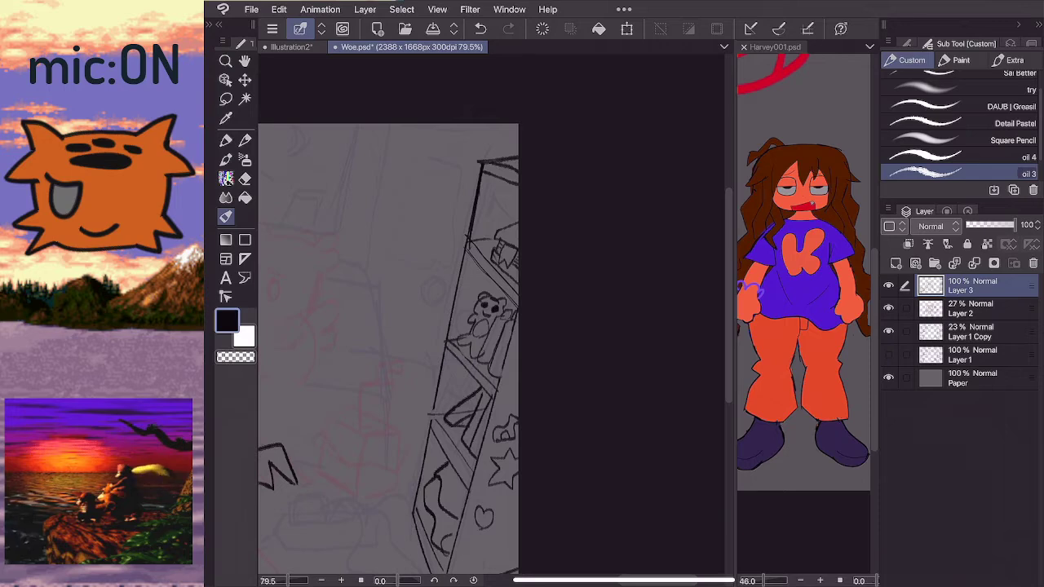
- Try inking an inner edge line beside the top compartment's upright, and undo it
{"action": "scroll", "coordinate": [478, 163], "scroll_direction": "down", "scroll_amount": 2}
{"action": "left_click_drag", "start_coordinate": [473, 230], "coordinate": [491, 170]}
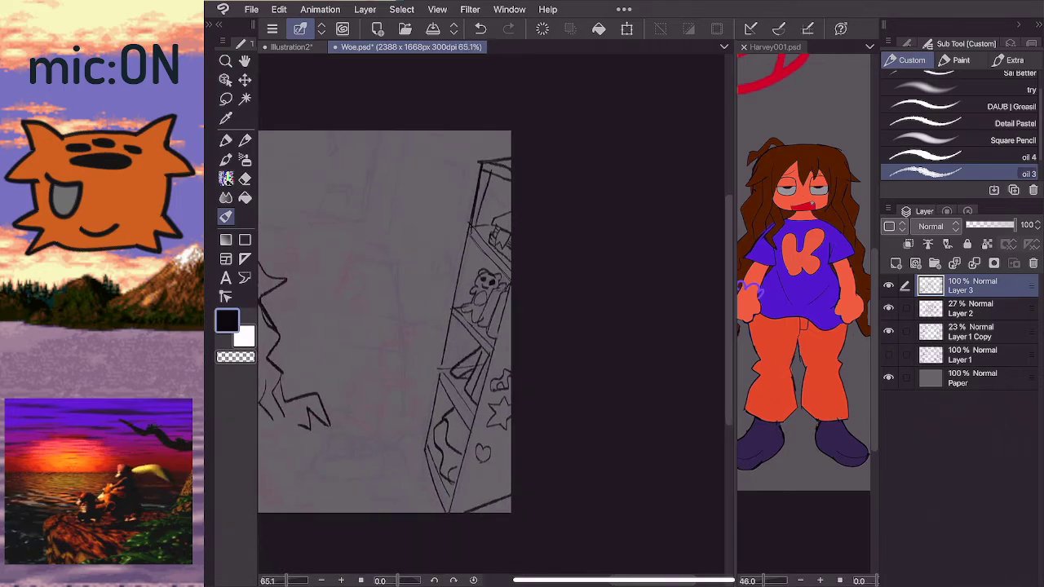
{"action": "key", "text": "ctrl+z"}
- Erase the wavy outline and its inner edge from the shelf's bottom compartment
{"action": "scroll", "coordinate": [472, 175], "scroll_direction": "down", "scroll_amount": 2}
{"action": "scroll", "coordinate": [457, 274], "scroll_direction": "up", "scroll_amount": 1}
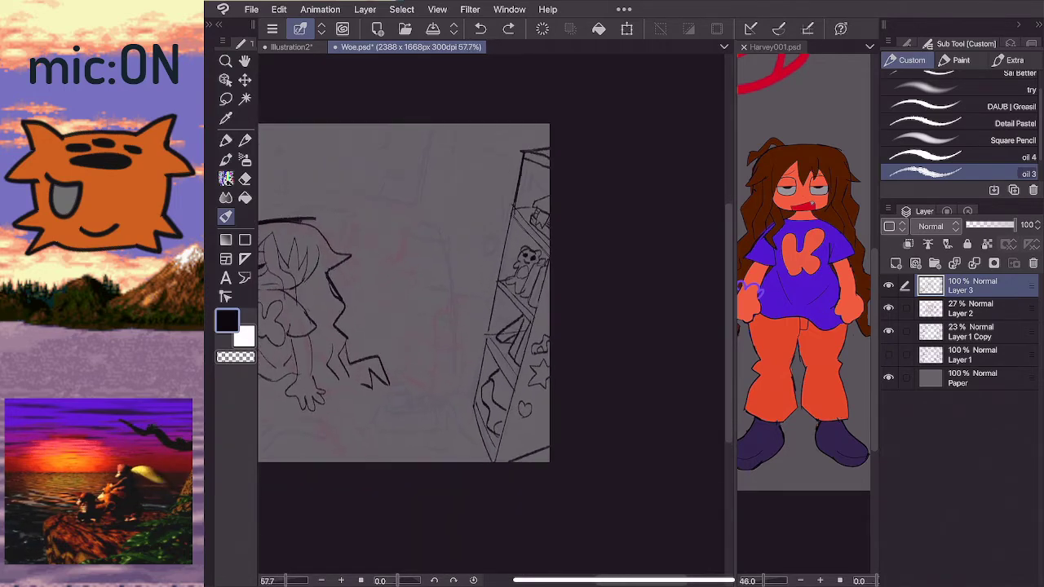
{"action": "scroll", "coordinate": [383, 322], "scroll_direction": "left", "scroll_amount": 2}
{"action": "scroll", "coordinate": [384, 322], "scroll_direction": "down", "scroll_amount": 2}
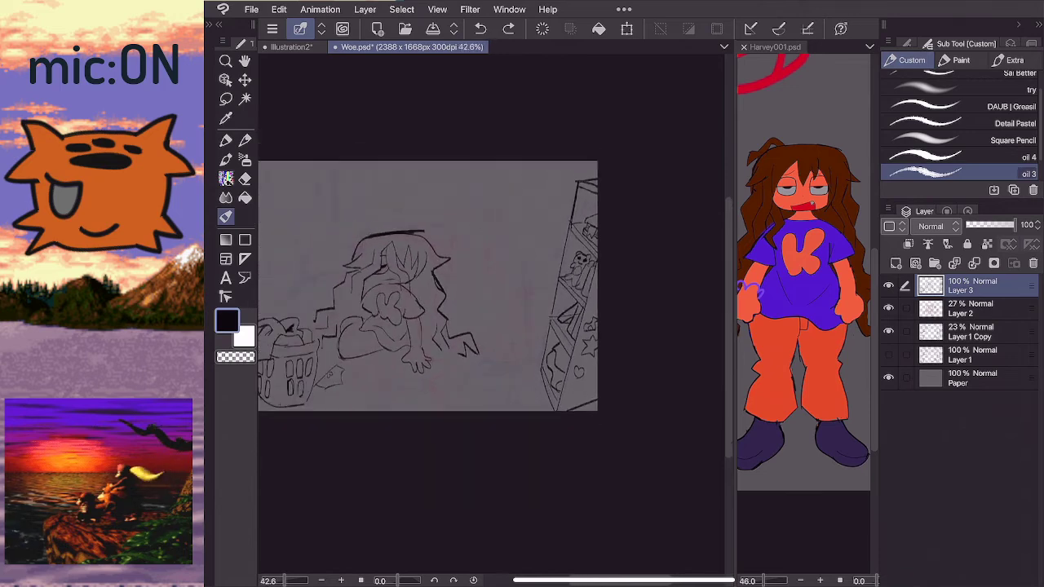
{"action": "scroll", "coordinate": [466, 286], "scroll_direction": "up", "scroll_amount": 3}
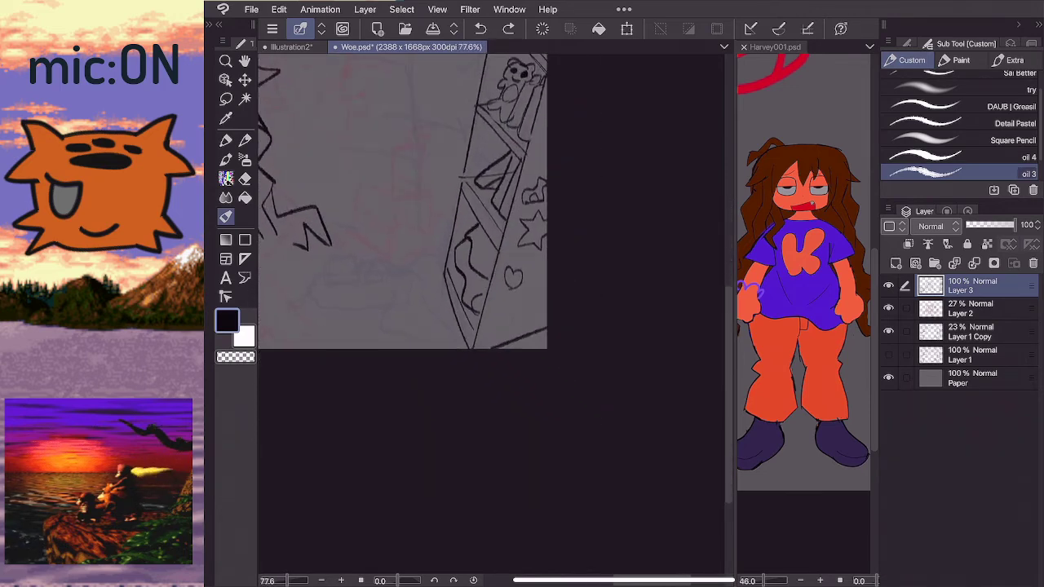
{"action": "key", "text": "e"}
{"action": "mouse_move", "coordinate": [466, 286]}
{"action": "left_mouse_down"}
{"action": "mouse_move", "coordinate": [465, 299]}
{"action": "mouse_move", "coordinate": [470, 273]}
{"action": "mouse_move", "coordinate": [457, 239]}
{"action": "mouse_move", "coordinate": [481, 273]}
{"action": "mouse_move", "coordinate": [465, 298]}
{"action": "mouse_move", "coordinate": [472, 229]}
{"action": "left_mouse_up"}
{"action": "key", "text": "b"}
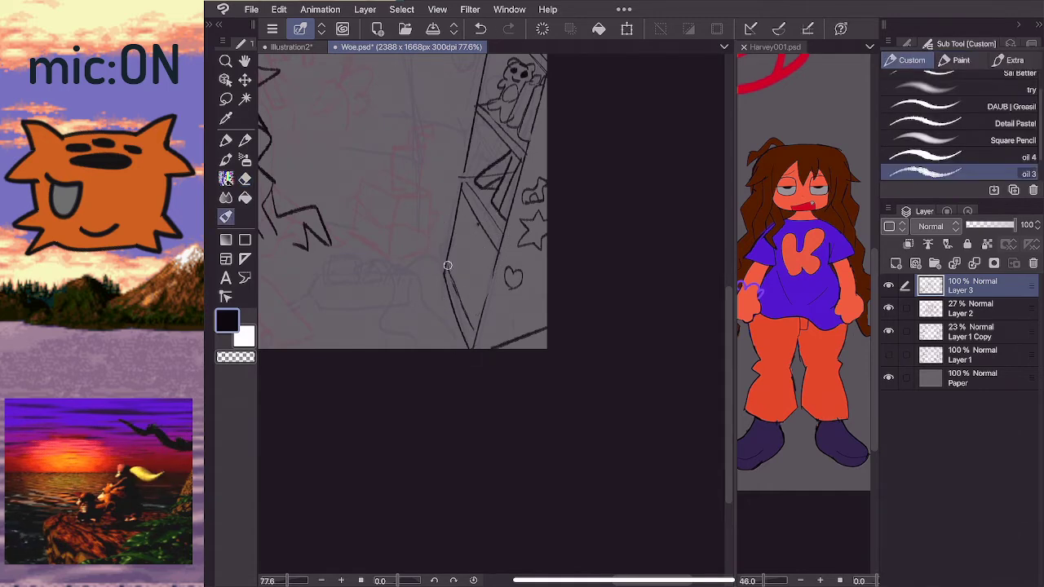
- Try inking new lines in the emptied bottom compartment, and undo them
{"action": "scroll", "coordinate": [407, 326], "scroll_direction": "down", "scroll_amount": 2}
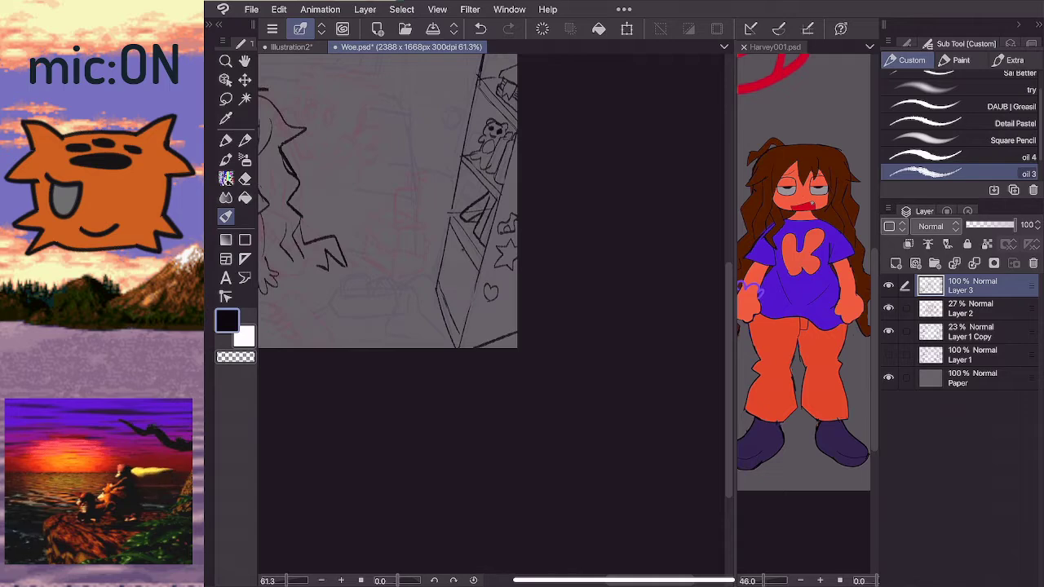
{"action": "mouse_move", "coordinate": [462, 323]}
{"action": "left_mouse_down"}
{"action": "mouse_move", "coordinate": [455, 303]}
{"action": "mouse_move", "coordinate": [472, 284]}
{"action": "left_mouse_up"}
{"action": "mouse_move", "coordinate": [452, 302]}
{"action": "left_mouse_down"}
{"action": "mouse_move", "coordinate": [475, 269]}
{"action": "mouse_move", "coordinate": [450, 291]}
{"action": "mouse_move", "coordinate": [465, 256]}
{"action": "left_mouse_up"}
{"action": "scroll", "coordinate": [388, 196], "scroll_direction": "down", "scroll_amount": 1}
{"action": "key", "text": "ctrl+z"}
{"action": "key", "text": "ctrl+z"}
{"action": "key", "text": "ctrl+z"}
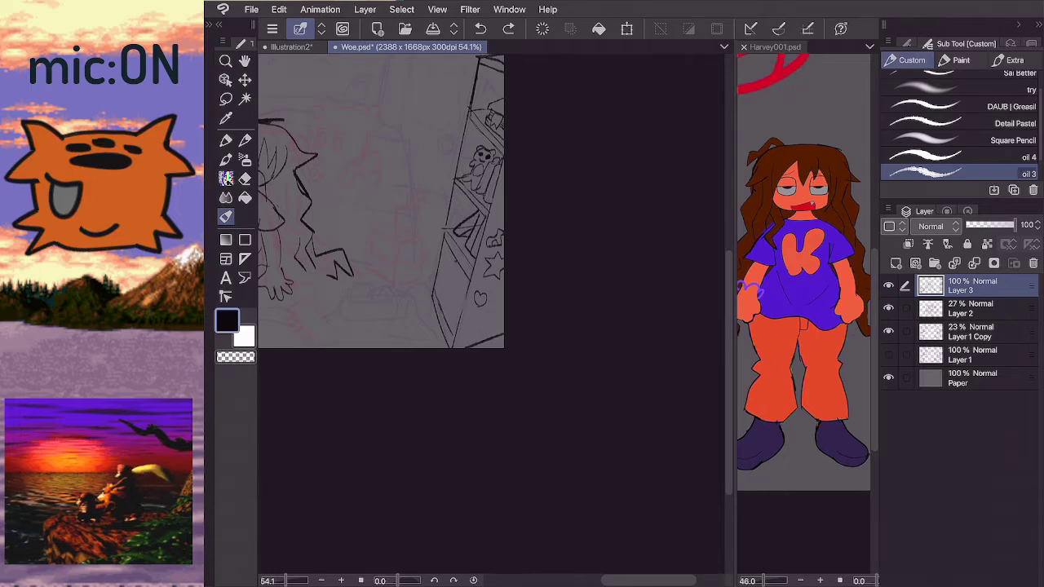
- Ink a slatted box and, in front of it, a diamond-shaped framed panel with two small crosses in the bottom compartment
{"action": "scroll", "coordinate": [459, 326], "scroll_direction": "up", "scroll_amount": 4}
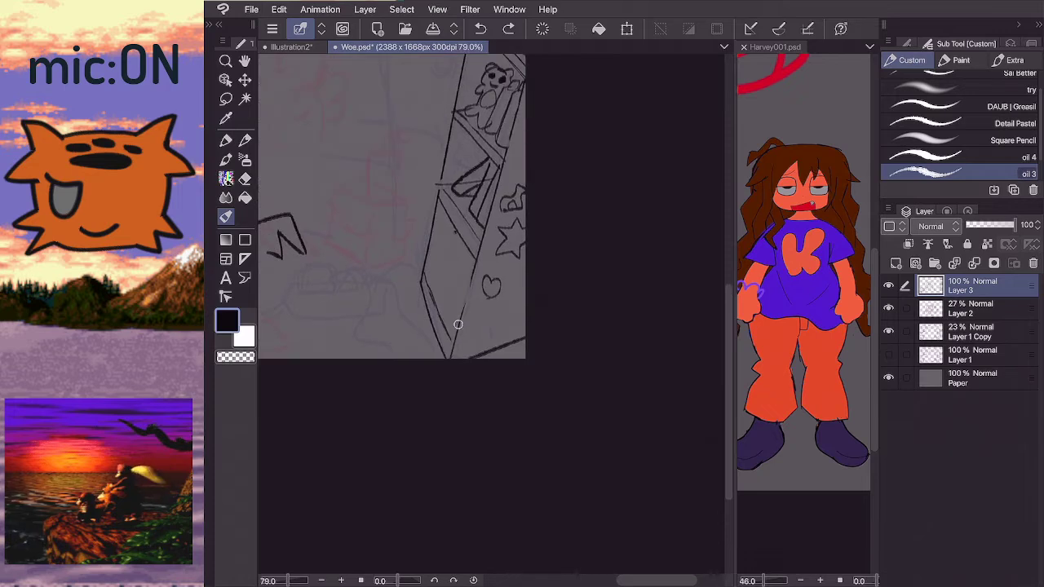
{"action": "mouse_move", "coordinate": [458, 324]}
{"action": "left_mouse_down"}
{"action": "mouse_move", "coordinate": [433, 279]}
{"action": "mouse_move", "coordinate": [438, 249]}
{"action": "mouse_move", "coordinate": [437, 282]}
{"action": "mouse_move", "coordinate": [441, 248]}
{"action": "mouse_move", "coordinate": [462, 270]}
{"action": "mouse_move", "coordinate": [439, 249]}
{"action": "mouse_move", "coordinate": [453, 238]}
{"action": "mouse_move", "coordinate": [469, 259]}
{"action": "left_mouse_up"}
{"action": "key", "text": "ctrl+z"}
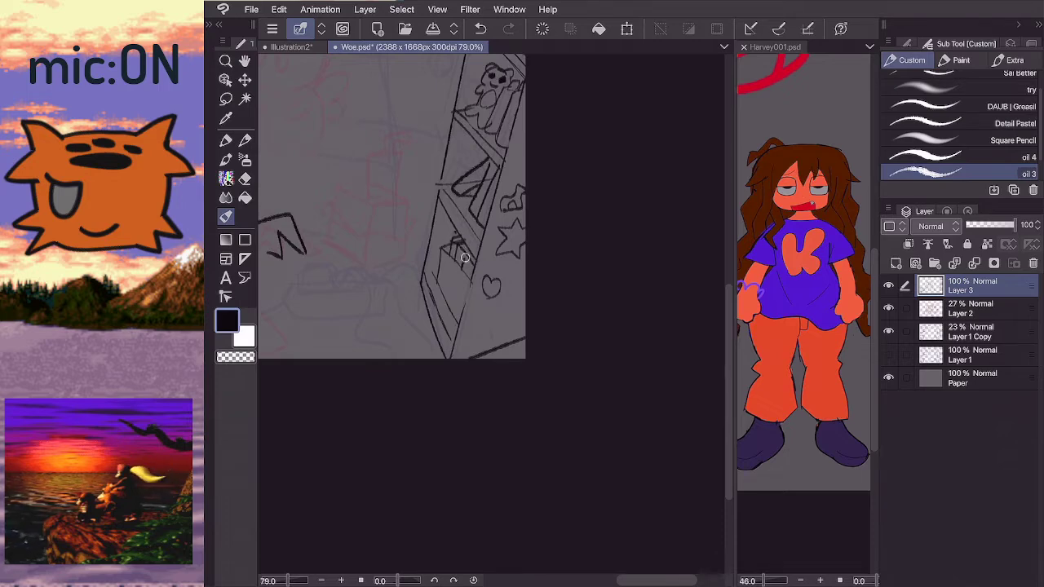
{"action": "scroll", "coordinate": [467, 265], "scroll_direction": "down", "scroll_amount": 1}
{"action": "scroll", "coordinate": [473, 319], "scroll_direction": "down", "scroll_amount": 1}
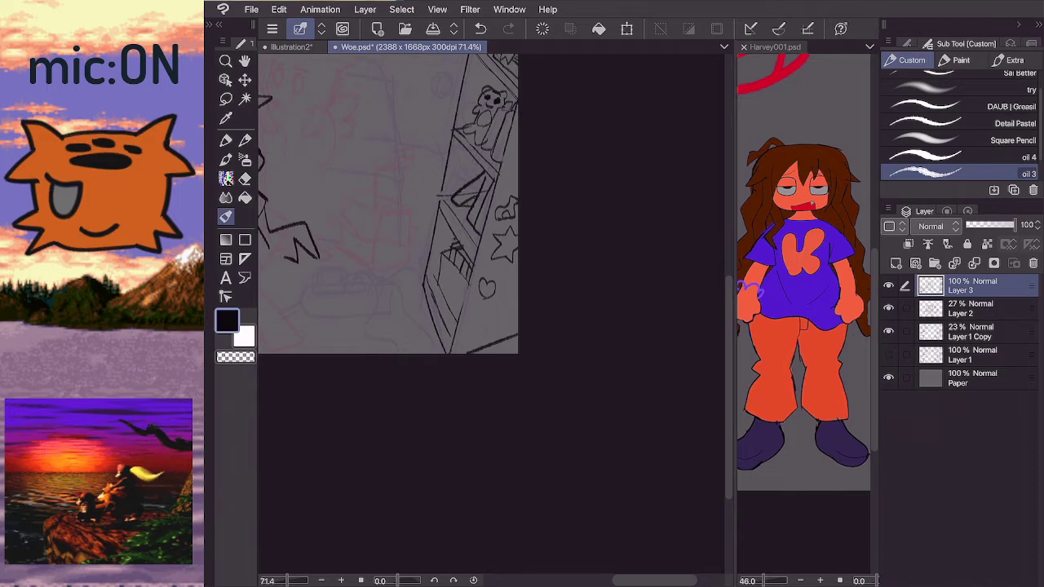
{"action": "scroll", "coordinate": [445, 273], "scroll_direction": "up", "scroll_amount": 3}
{"action": "key", "text": "ctrl+z"}
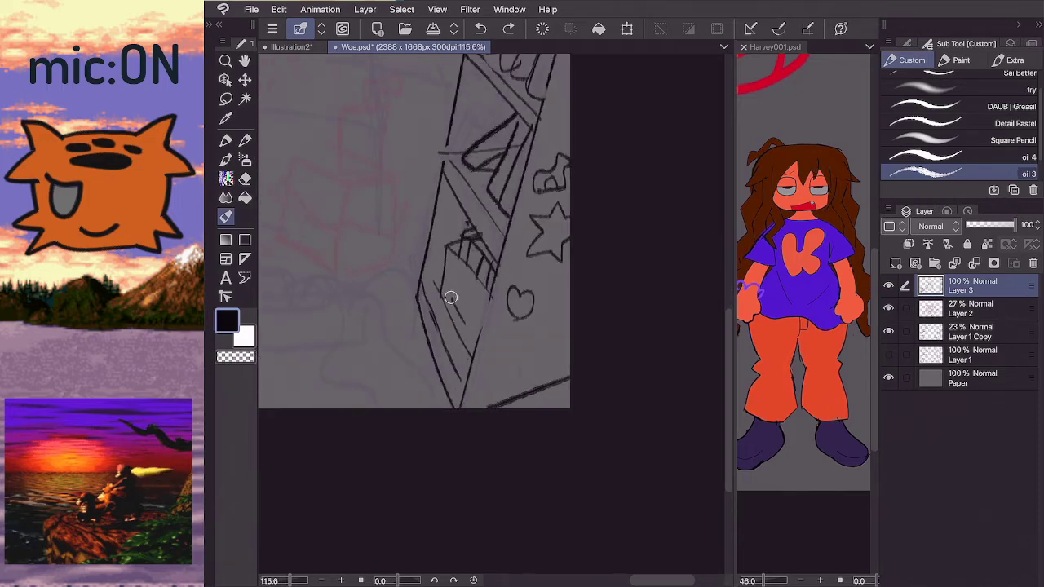
{"action": "mouse_move", "coordinate": [446, 291]}
{"action": "left_mouse_down"}
{"action": "mouse_move", "coordinate": [473, 283]}
{"action": "mouse_move", "coordinate": [482, 296]}
{"action": "mouse_move", "coordinate": [472, 326]}
{"action": "mouse_move", "coordinate": [455, 284]}
{"action": "mouse_move", "coordinate": [470, 309]}
{"action": "left_mouse_up"}
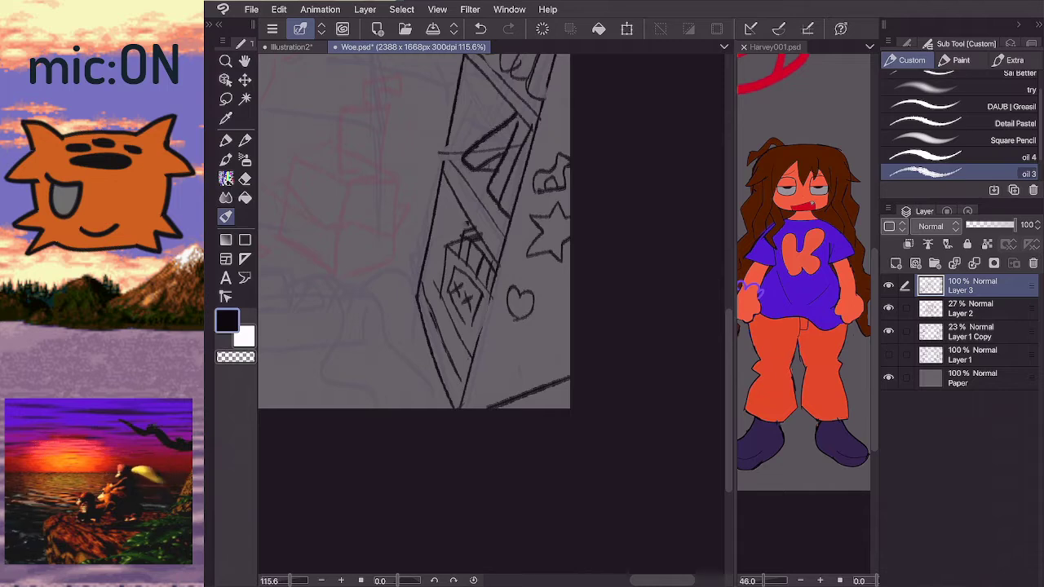
{"action": "scroll", "coordinate": [410, 293], "scroll_direction": "down", "scroll_amount": 4}
{"action": "scroll", "coordinate": [448, 267], "scroll_direction": "up", "scroll_amount": 2}
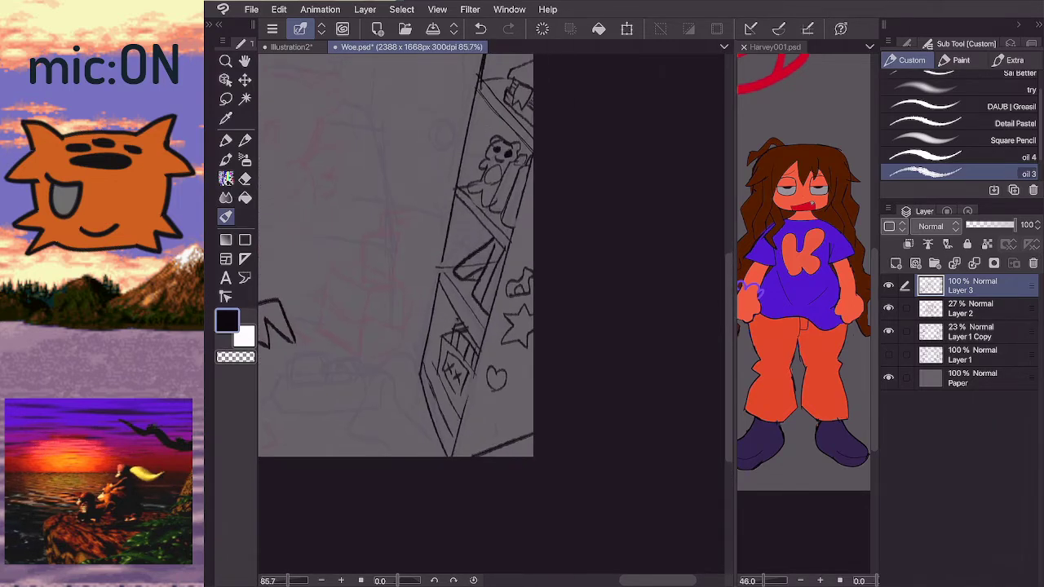
{"action": "scroll", "coordinate": [490, 274], "scroll_direction": "up", "scroll_amount": 3}
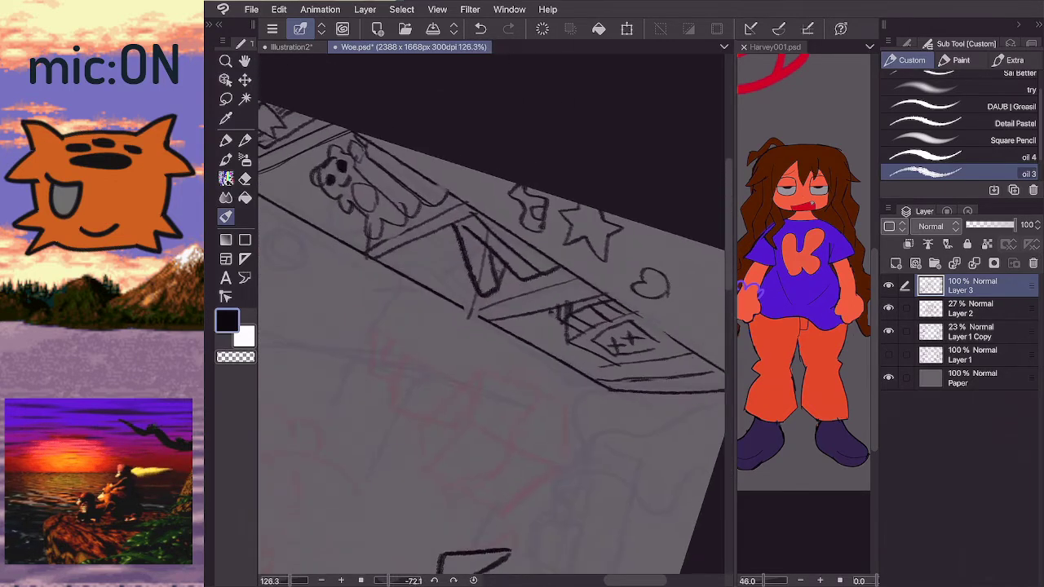
- Draw small circles down the spine of the leaning binder on the third bookshelf level
{"action": "scroll", "coordinate": [489, 273], "scroll_direction": "up", "scroll_amount": 2}
{"action": "left_click", "coordinate": [804, 273]}
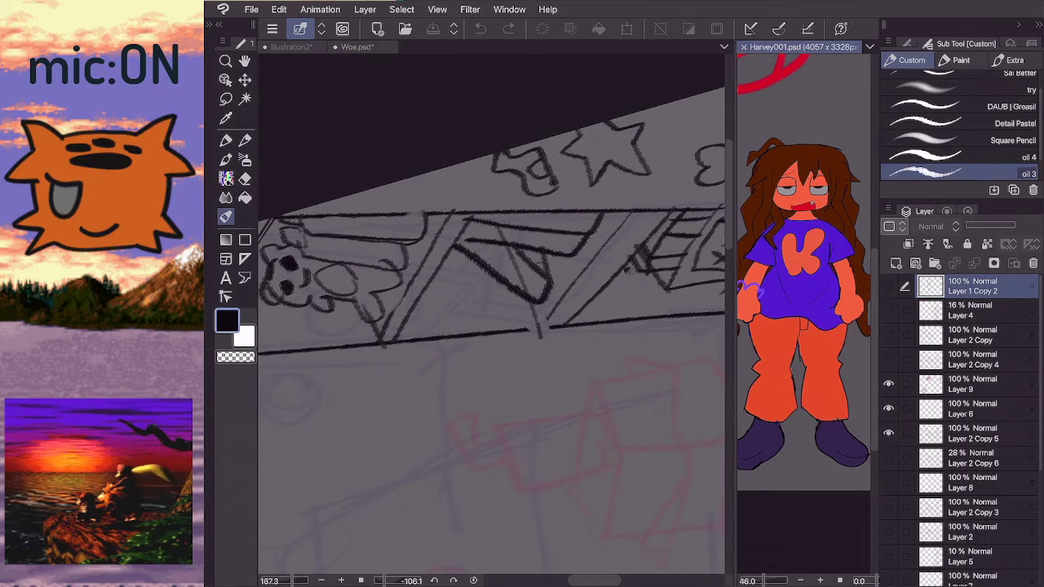
{"action": "left_click", "coordinate": [382, 274]}
{"action": "scroll", "coordinate": [506, 261], "scroll_direction": "up", "scroll_amount": 1}
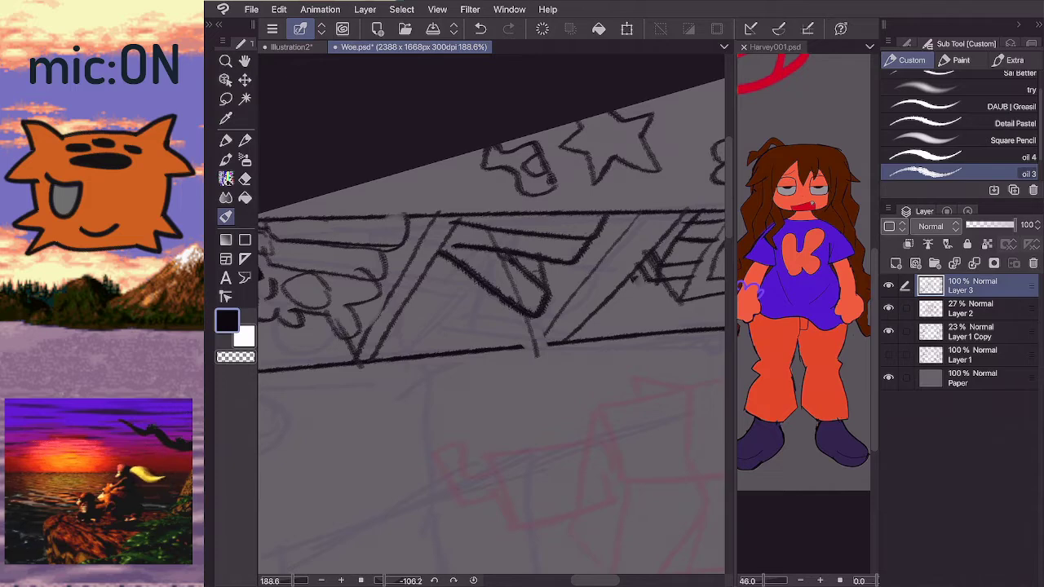
{"action": "left_click", "coordinate": [803, 273]}
{"action": "mouse_move", "coordinate": [566, 220]}
{"action": "left_mouse_down"}
{"action": "mouse_move", "coordinate": [575, 231]}
{"action": "mouse_move", "coordinate": [507, 218]}
{"action": "left_mouse_up"}
{"action": "left_click", "coordinate": [490, 273]}
{"action": "key", "text": "ctrl+z"}
{"action": "key", "text": "ctrl+z"}
{"action": "key", "text": "ctrl+z"}
{"action": "scroll", "coordinate": [491, 318], "scroll_direction": "down", "scroll_amount": 6}
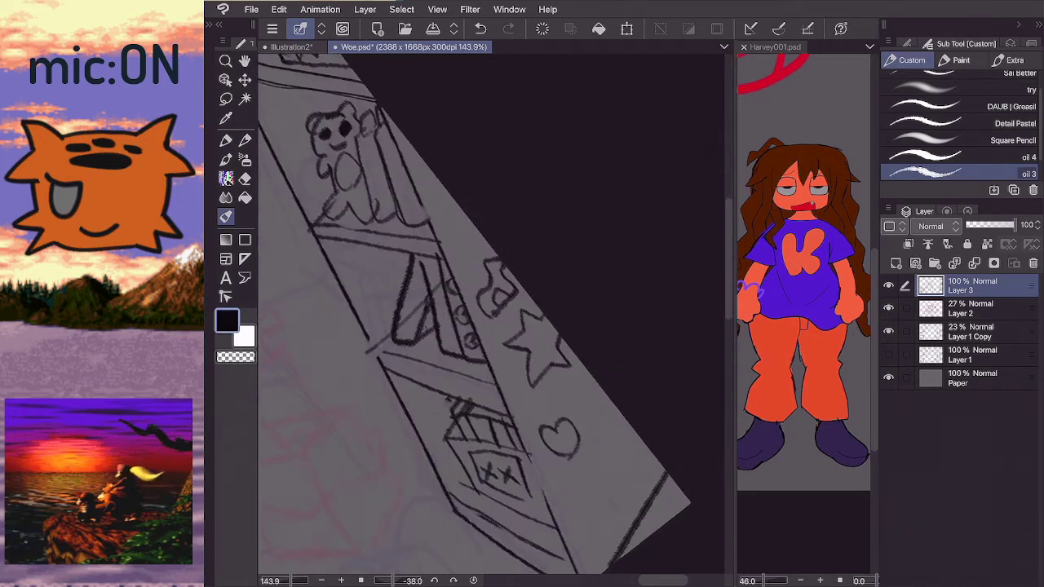
- Sketch thick books with striped spines on the top shelf, next to the small ribboned object
{"action": "scroll", "coordinate": [416, 321], "scroll_direction": "up", "scroll_amount": 2}
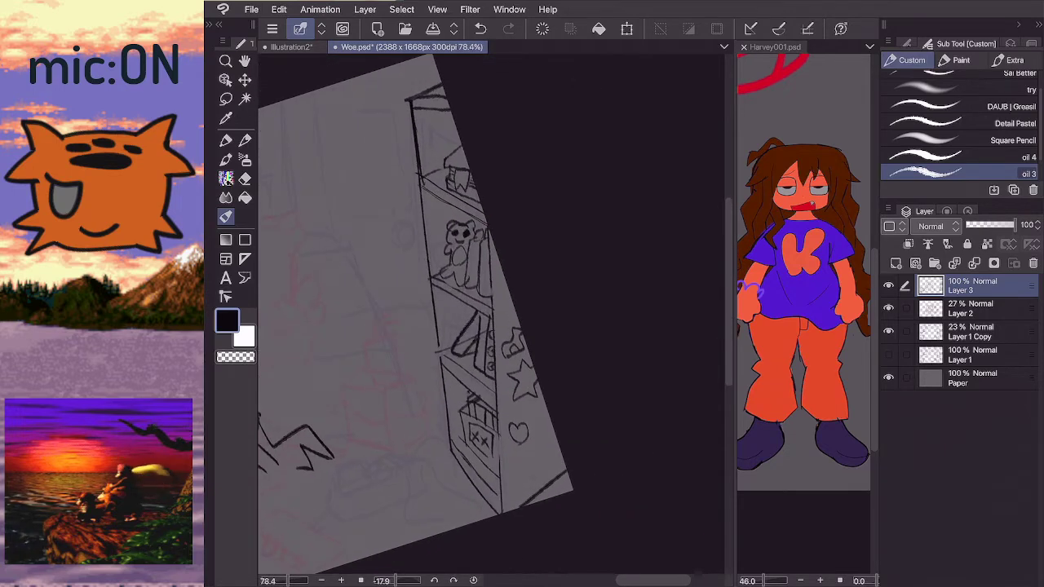
{"action": "scroll", "coordinate": [416, 318], "scroll_direction": "down", "scroll_amount": 1}
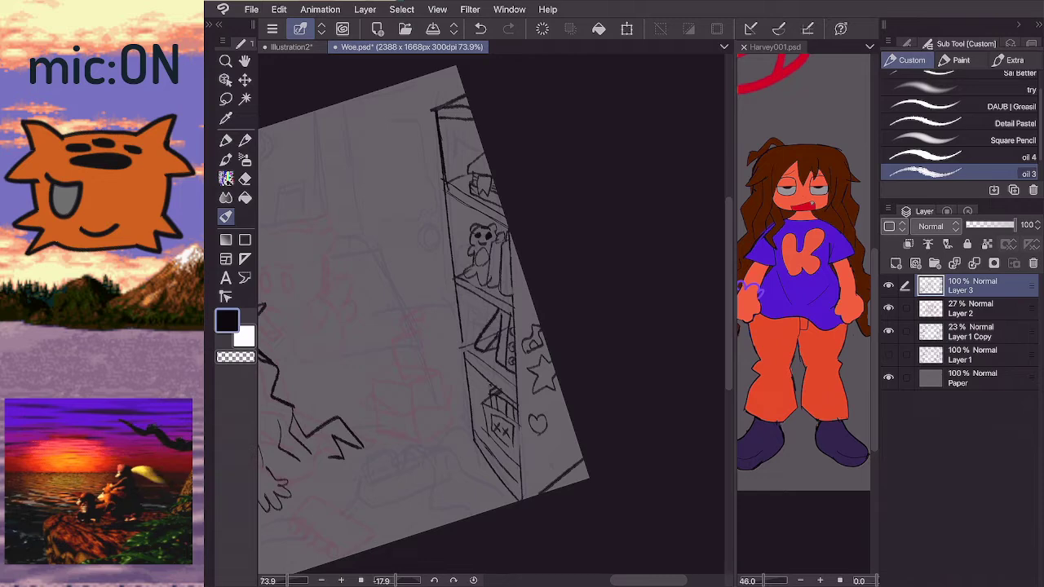
{"action": "scroll", "coordinate": [432, 318], "scroll_direction": "up", "scroll_amount": 2}
{"action": "left_click", "coordinate": [776, 47]}
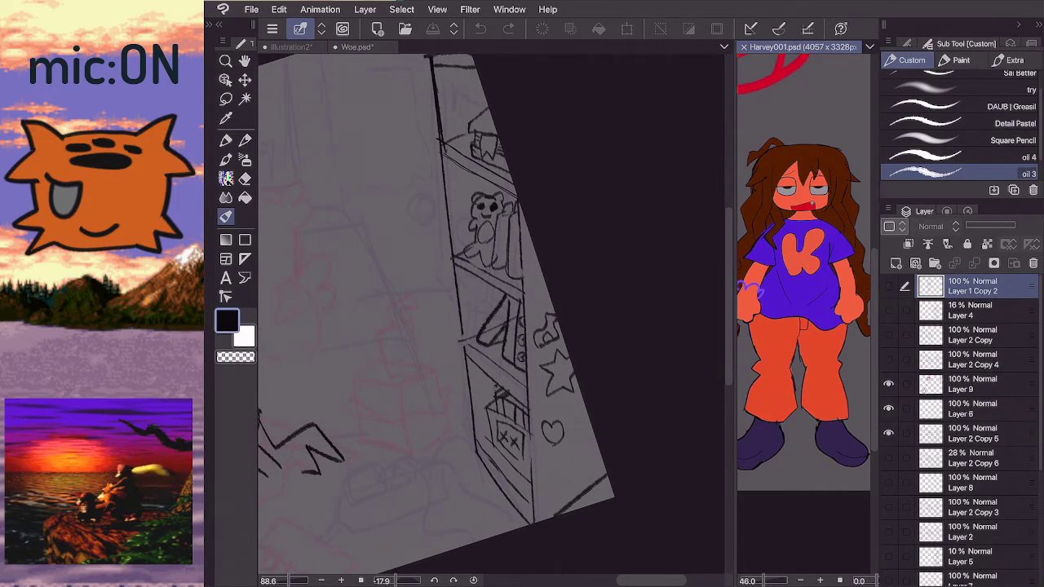
{"action": "key", "text": "ctrl+Tab"}
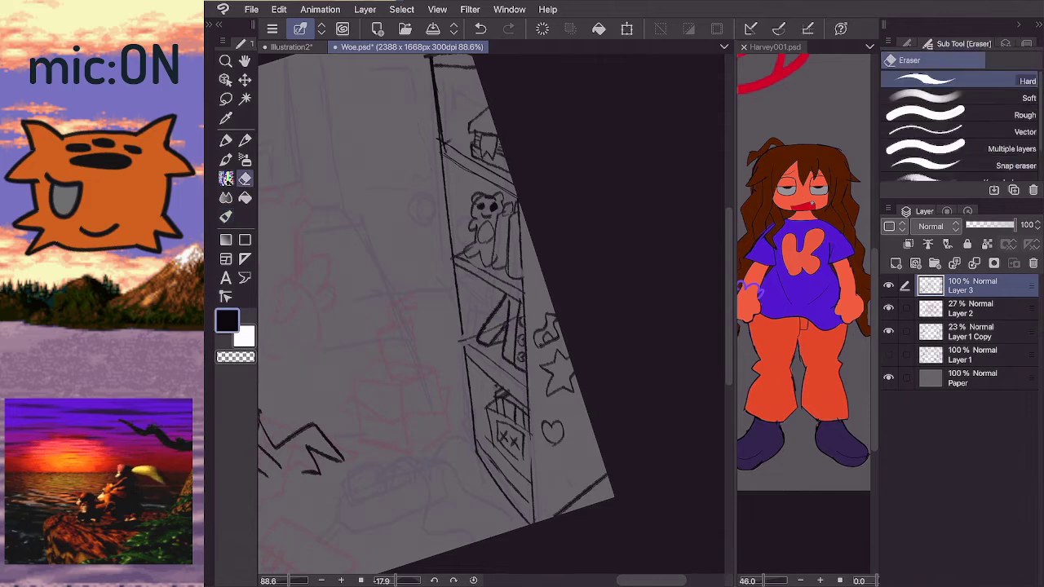
{"action": "mouse_move", "coordinate": [451, 140]}
{"action": "left_mouse_down"}
{"action": "mouse_move", "coordinate": [450, 101]}
{"action": "mouse_move", "coordinate": [470, 142]}
{"action": "mouse_move", "coordinate": [447, 100]}
{"action": "mouse_move", "coordinate": [467, 121]}
{"action": "mouse_move", "coordinate": [487, 92]}
{"action": "mouse_move", "coordinate": [478, 81]}
{"action": "left_mouse_up"}
{"action": "left_click_drag", "start_coordinate": [463, 138], "coordinate": [454, 110]}
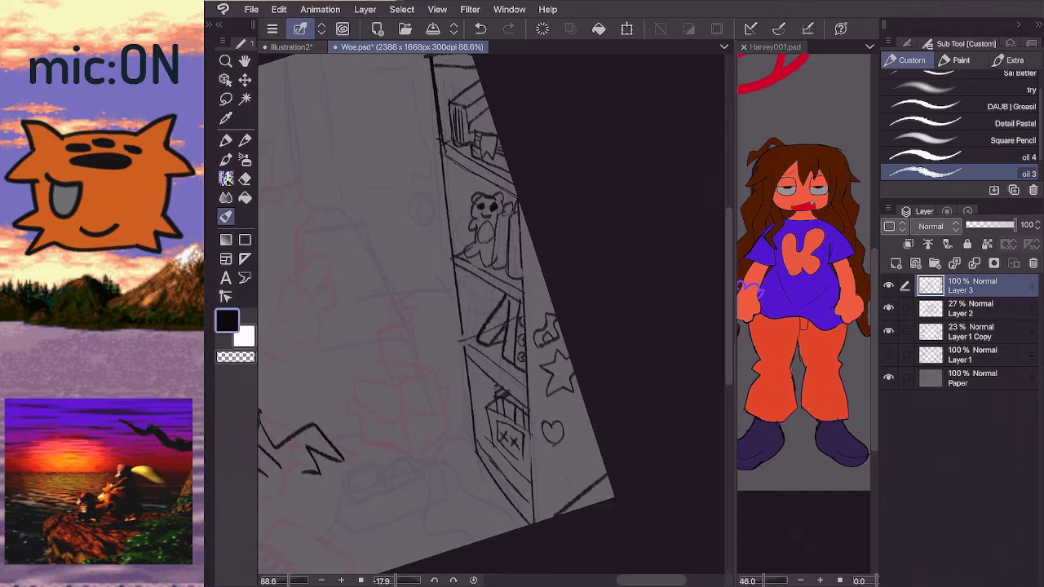
- Erase the long top lines of the top-shelf books and redraw their upper edge shorter
{"action": "scroll", "coordinate": [492, 318], "scroll_direction": "down", "scroll_amount": 1}
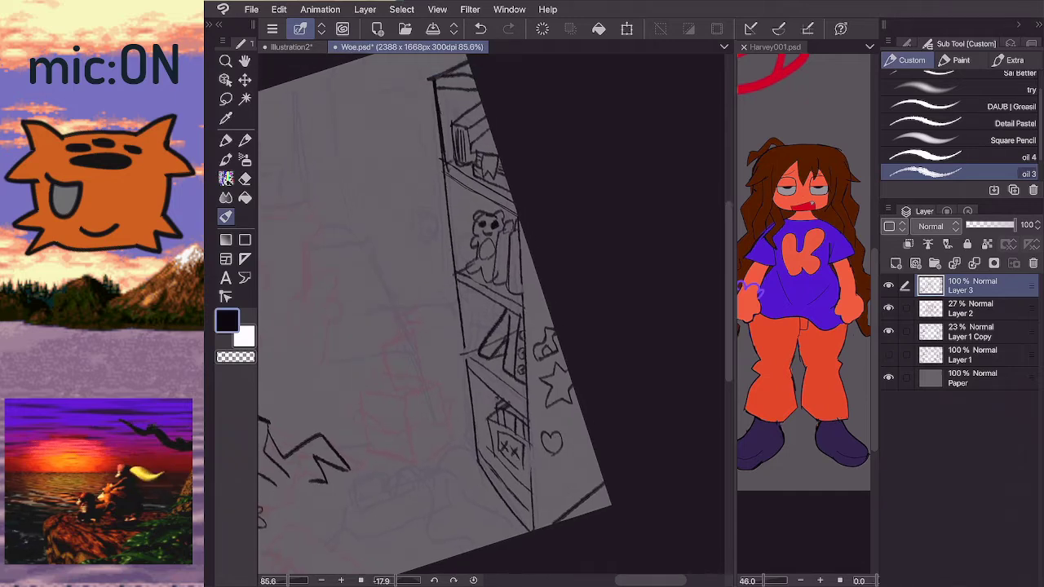
{"action": "key", "text": "e"}
{"action": "mouse_move", "coordinate": [454, 124]}
{"action": "left_mouse_down"}
{"action": "mouse_move", "coordinate": [473, 125]}
{"action": "mouse_move", "coordinate": [452, 128]}
{"action": "mouse_move", "coordinate": [477, 105]}
{"action": "mouse_move", "coordinate": [474, 144]}
{"action": "mouse_move", "coordinate": [481, 124]}
{"action": "left_mouse_up"}
{"action": "key", "text": "b"}
{"action": "key", "text": "e"}
{"action": "key", "text": "b"}
{"action": "key", "text": "ctrl+z"}
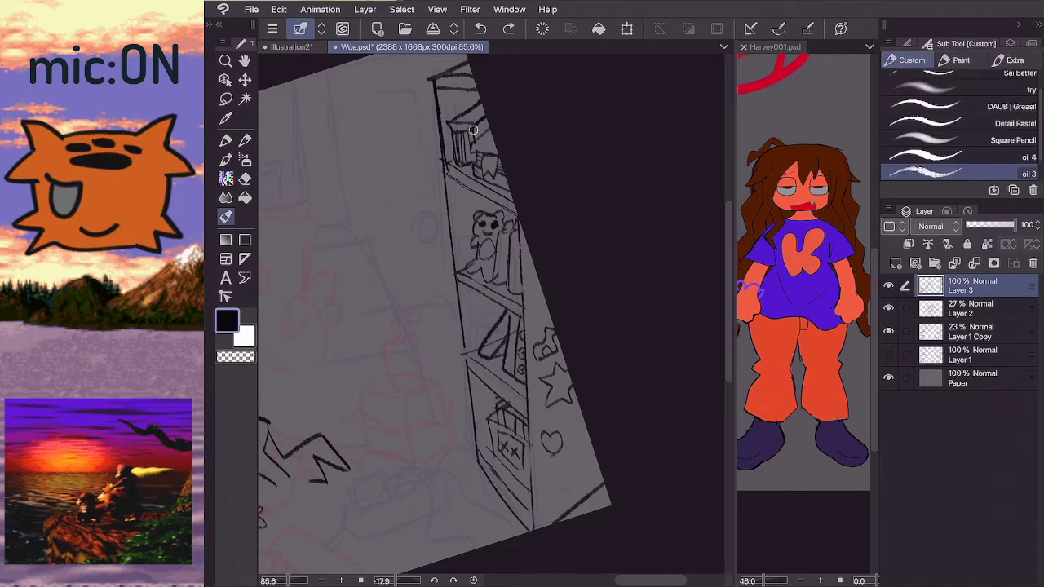
{"action": "key", "text": "ctrl+z"}
{"action": "left_click_drag", "start_coordinate": [449, 126], "coordinate": [473, 131]}
{"action": "key", "text": "e"}
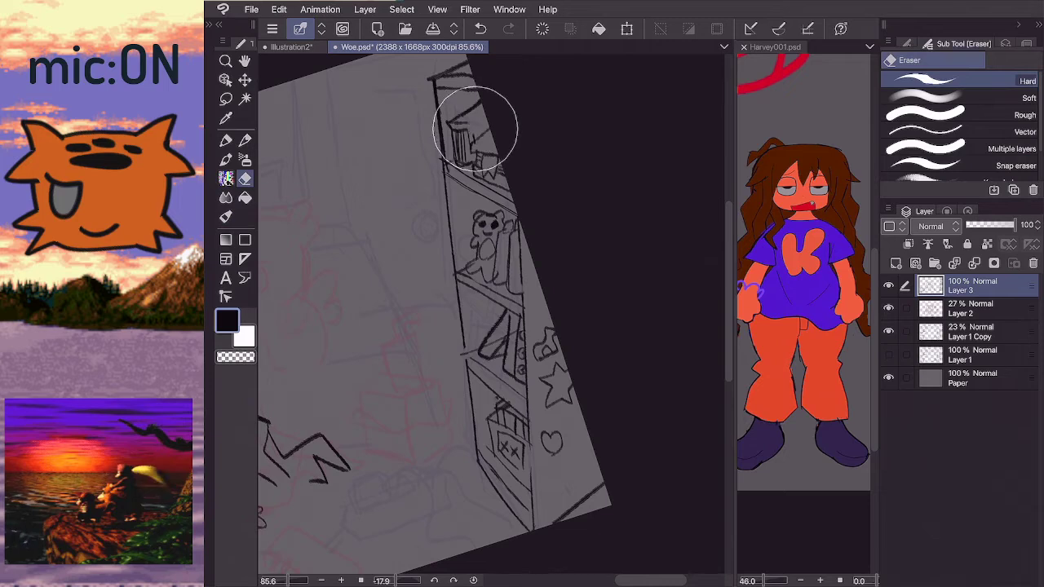
- Rework the lines between the striped book and the ribboned object on the top shelf, undoing faulty strokes
{"action": "key", "text": "b"}
{"action": "mouse_move", "coordinate": [471, 133]}
{"action": "left_mouse_down"}
{"action": "mouse_move", "coordinate": [485, 112]}
{"action": "mouse_move", "coordinate": [474, 123]}
{"action": "left_mouse_up"}
{"action": "key", "text": "ctrl+z"}
{"action": "key", "text": "ctrl+z"}
{"action": "key", "text": "ctrl+z"}
{"action": "key", "text": "ctrl+z"}
{"action": "key", "text": "ctrl+z"}
{"action": "key", "text": "ctrl+z"}
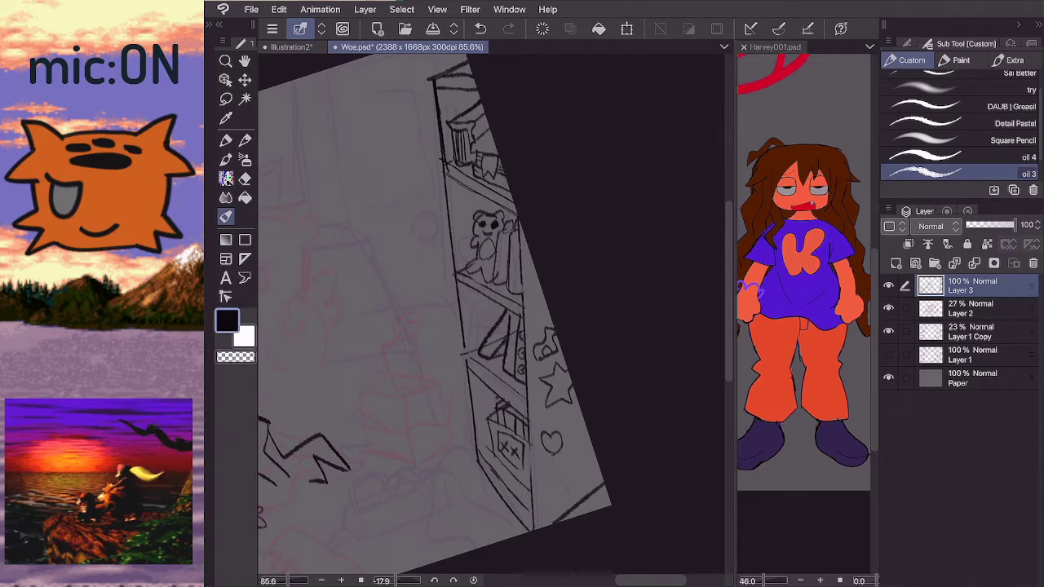
- Clean up the top of the striped book on the top shelf and redraw its outer vertical edge
{"action": "key", "text": "ctrl+z"}
{"action": "key", "text": "e"}
{"action": "left_click_drag", "start_coordinate": [451, 129], "coordinate": [471, 125]}
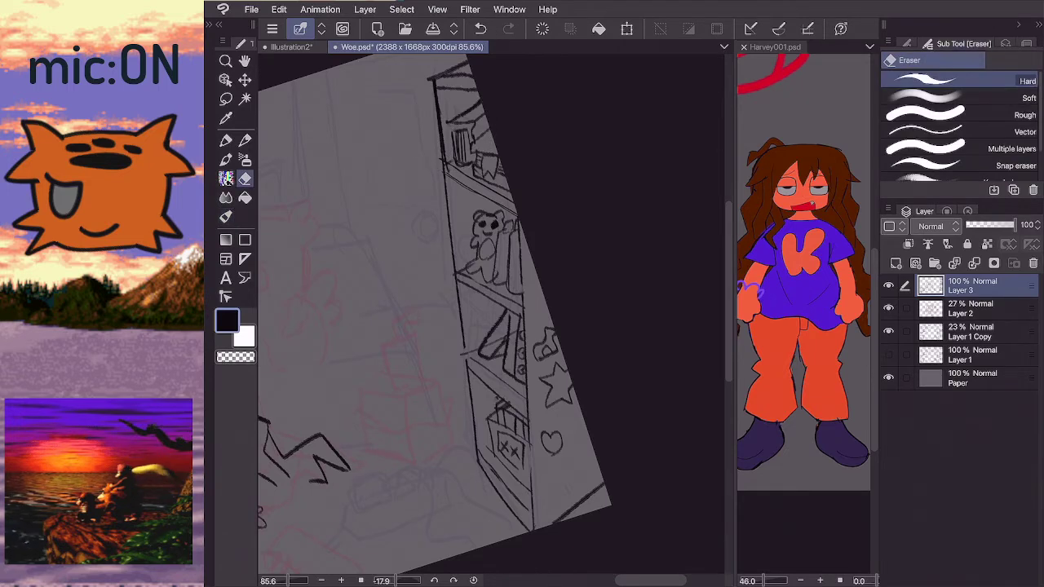
{"action": "key", "text": "b"}
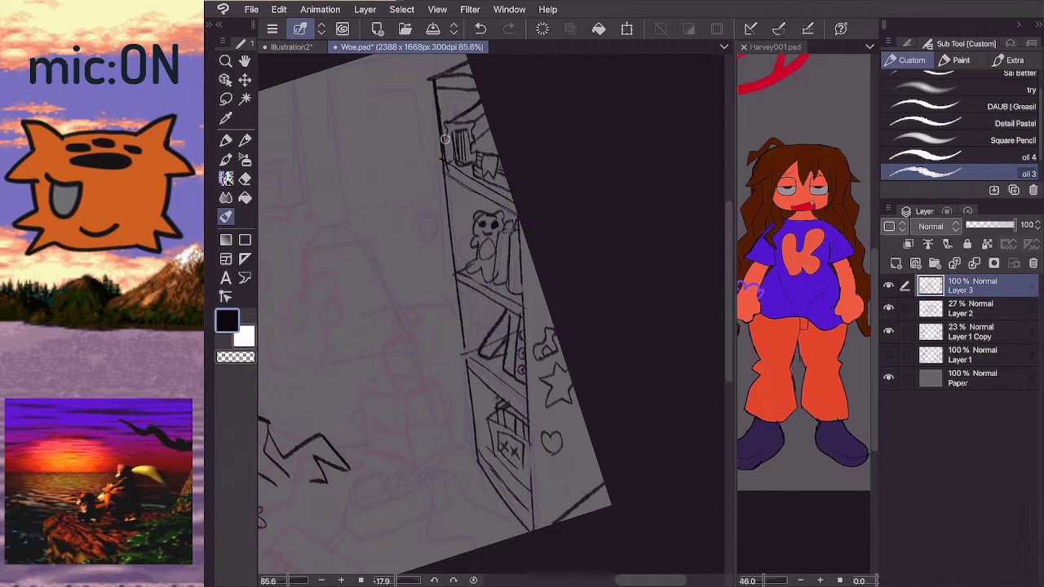
{"action": "key", "text": "ctrl+z"}
{"action": "left_click_drag", "start_coordinate": [451, 162], "coordinate": [448, 124]}
{"action": "key", "text": "ctrl+z"}
{"action": "left_click_drag", "start_coordinate": [448, 162], "coordinate": [451, 125]}
- Erase the teddy bear's face on the second shelf and redraw it with small oval eyes and a simple smile
{"action": "scroll", "coordinate": [540, 251], "scroll_direction": "down", "scroll_amount": 3}
{"action": "scroll", "coordinate": [483, 191], "scroll_direction": "down", "scroll_amount": 1}
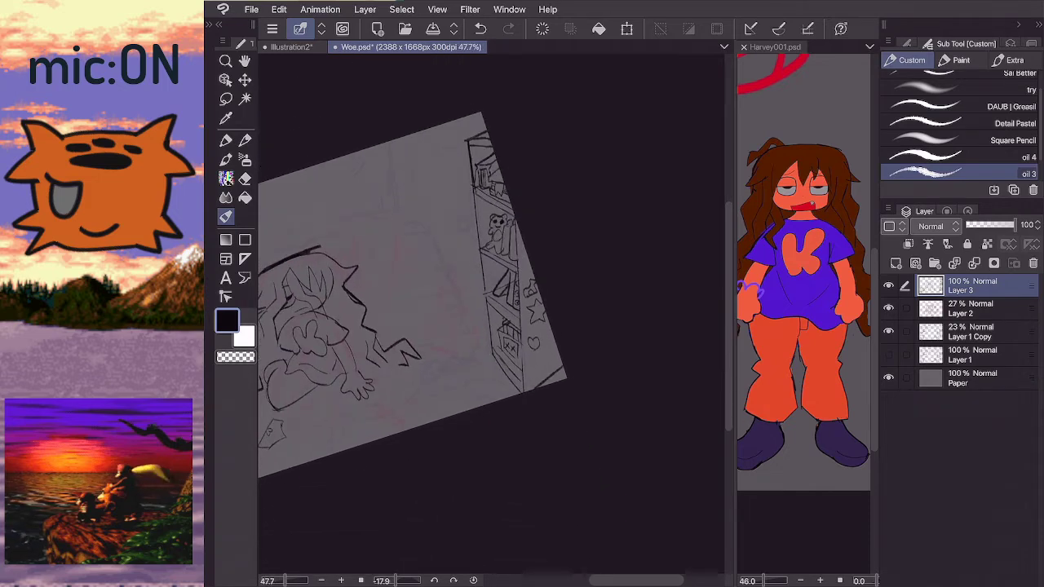
{"action": "mouse_move", "coordinate": [440, 269]}
{"action": "left_mouse_down"}
{"action": "mouse_move", "coordinate": [501, 266]}
{"action": "mouse_move", "coordinate": [489, 280]}
{"action": "left_mouse_up"}
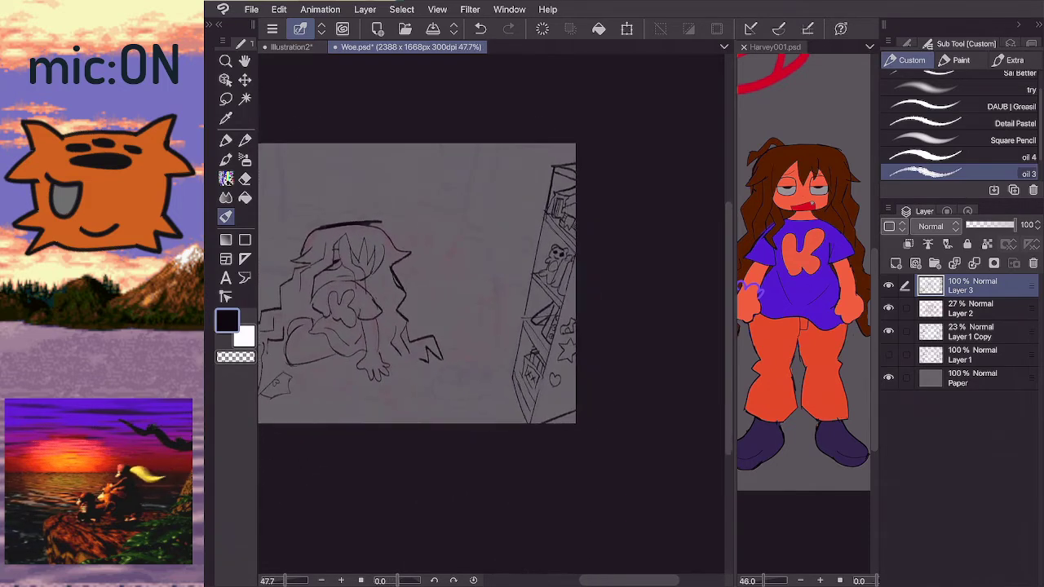
{"action": "scroll", "coordinate": [557, 276], "scroll_direction": "up", "scroll_amount": 5}
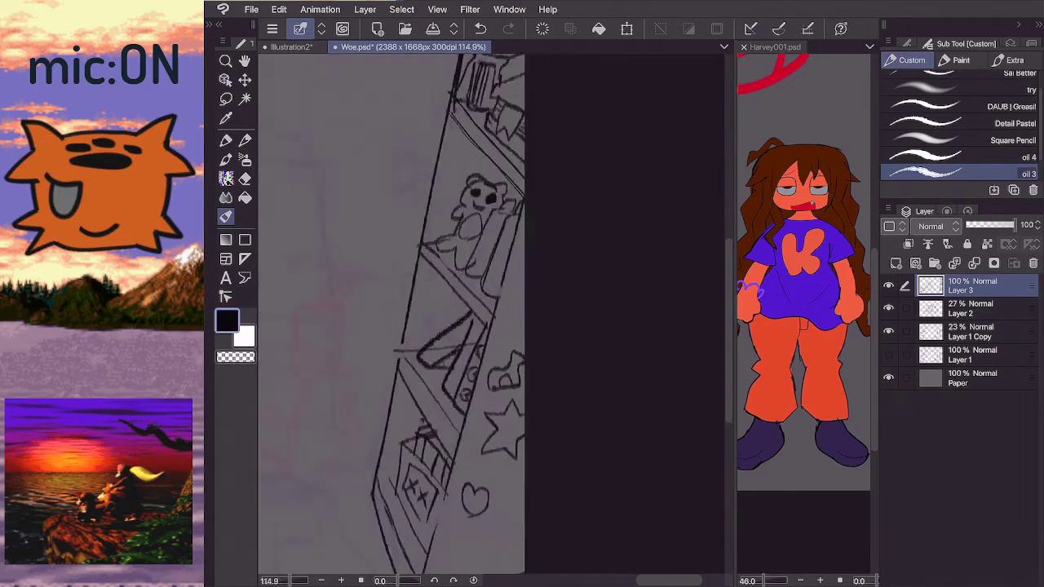
{"action": "left_click_drag", "start_coordinate": [420, 175], "coordinate": [477, 233]}
{"action": "scroll", "coordinate": [482, 261], "scroll_direction": "up", "scroll_amount": 1}
{"action": "scroll", "coordinate": [493, 212], "scroll_direction": "up", "scroll_amount": 1}
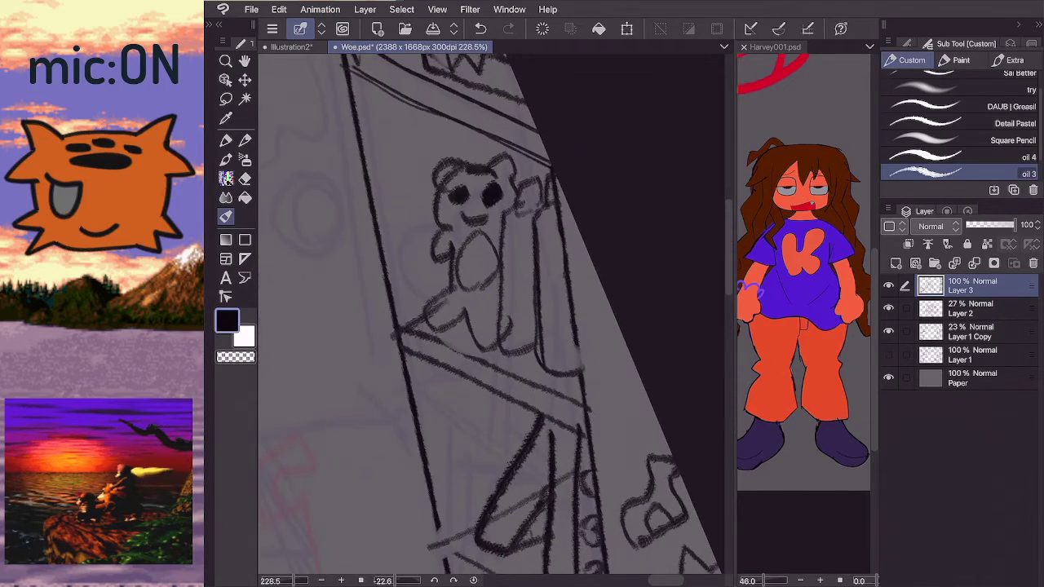
{"action": "key", "text": "e"}
{"action": "mouse_move", "coordinate": [478, 187]}
{"action": "left_mouse_down"}
{"action": "mouse_move", "coordinate": [462, 182]}
{"action": "mouse_move", "coordinate": [486, 181]}
{"action": "mouse_move", "coordinate": [459, 199]}
{"action": "mouse_move", "coordinate": [490, 201]}
{"action": "mouse_move", "coordinate": [462, 168]}
{"action": "mouse_move", "coordinate": [462, 133]}
{"action": "mouse_move", "coordinate": [457, 163]}
{"action": "left_mouse_up"}
{"action": "key", "text": "b"}
{"action": "key", "text": "e"}
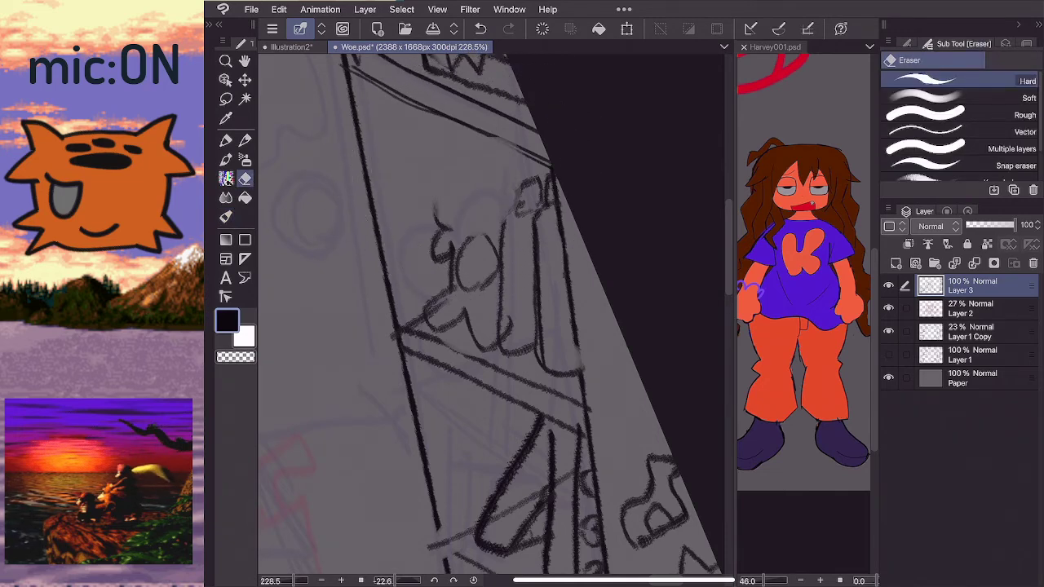
{"action": "key", "text": "b"}
{"action": "key", "text": "ctrl+z"}
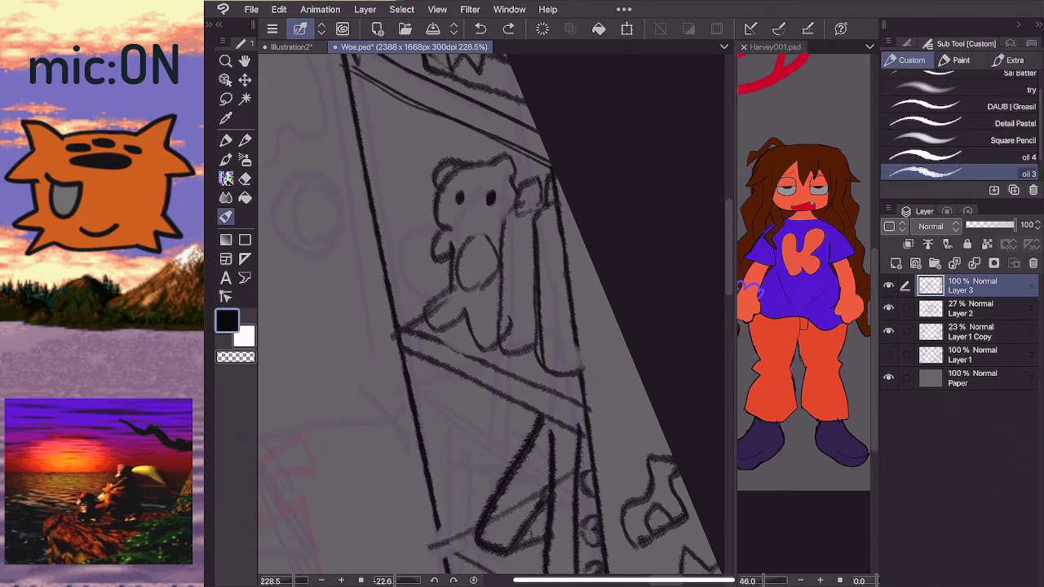
{"action": "mouse_move", "coordinate": [476, 227]}
{"action": "left_mouse_down"}
{"action": "mouse_move", "coordinate": [462, 212]}
{"action": "mouse_move", "coordinate": [487, 216]}
{"action": "mouse_move", "coordinate": [476, 222]}
{"action": "mouse_move", "coordinate": [490, 214]}
{"action": "mouse_move", "coordinate": [484, 237]}
{"action": "left_mouse_up"}
{"action": "key", "text": "ctrl+z"}
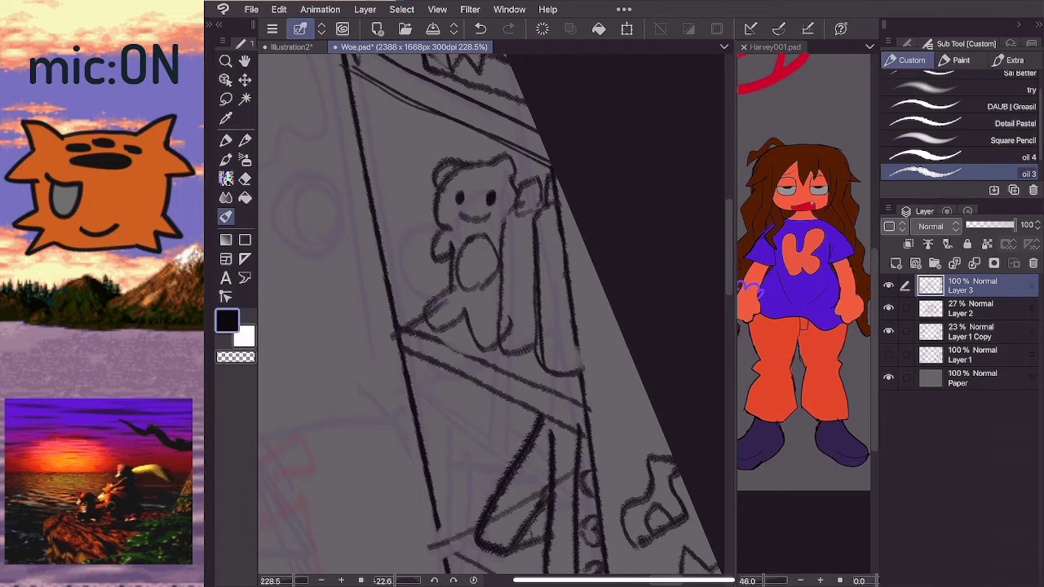
- Redraw the teddy bear's two ears so they stick out from the head, and erase its belly and arm
{"action": "left_click_drag", "start_coordinate": [427, 178], "coordinate": [463, 155]}
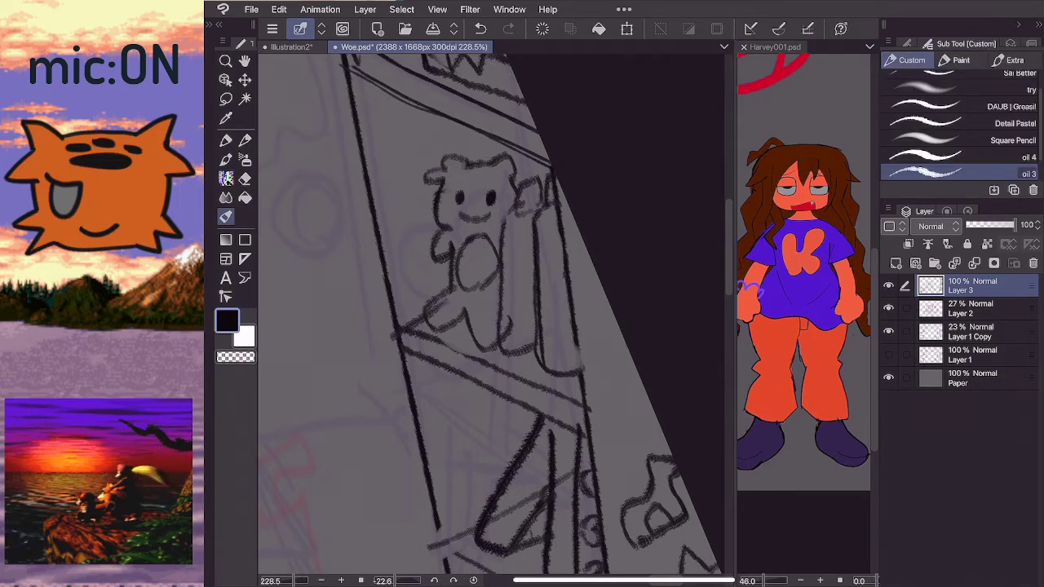
{"action": "key", "text": "e"}
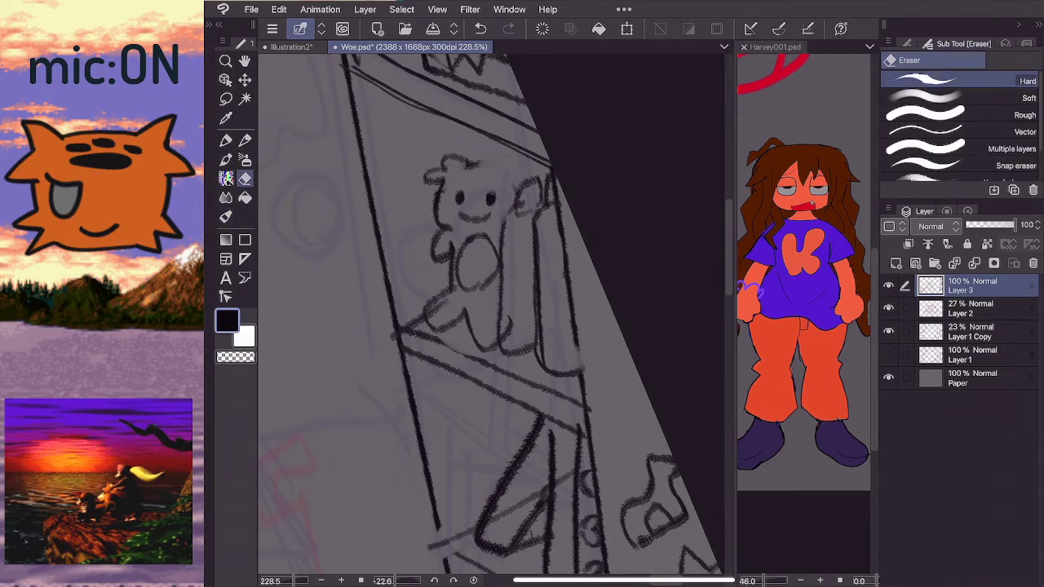
{"action": "key", "text": "b"}
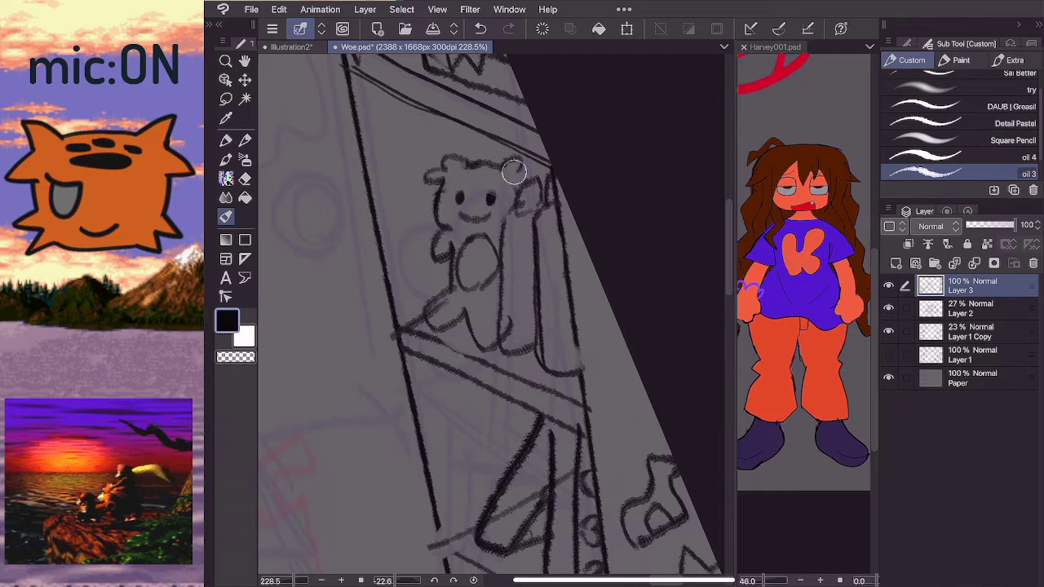
{"action": "left_click_drag", "start_coordinate": [514, 172], "coordinate": [520, 184]}
{"action": "key", "text": "e"}
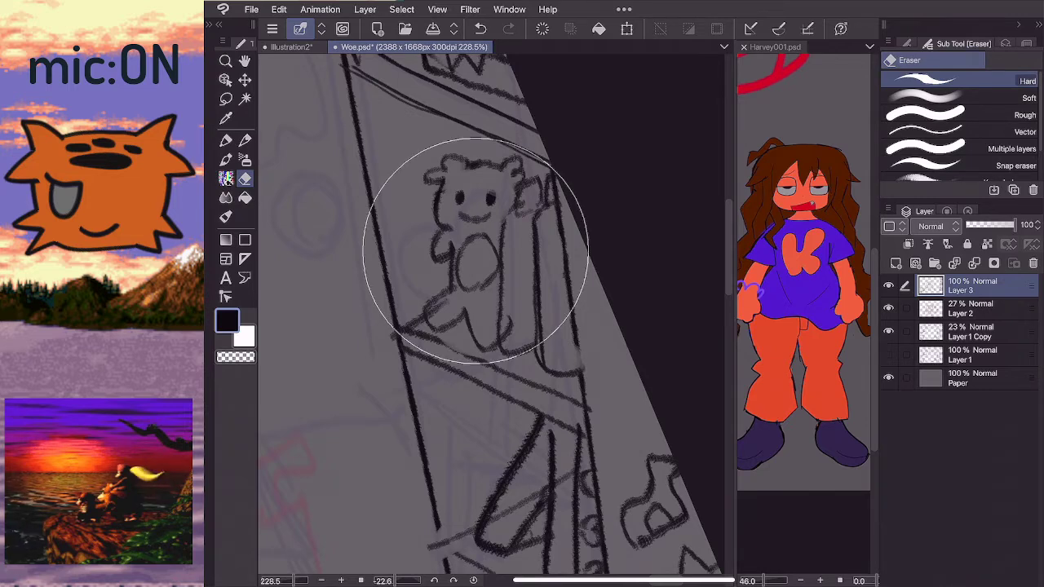
{"action": "left_click_drag", "start_coordinate": [476, 249], "coordinate": [448, 198]}
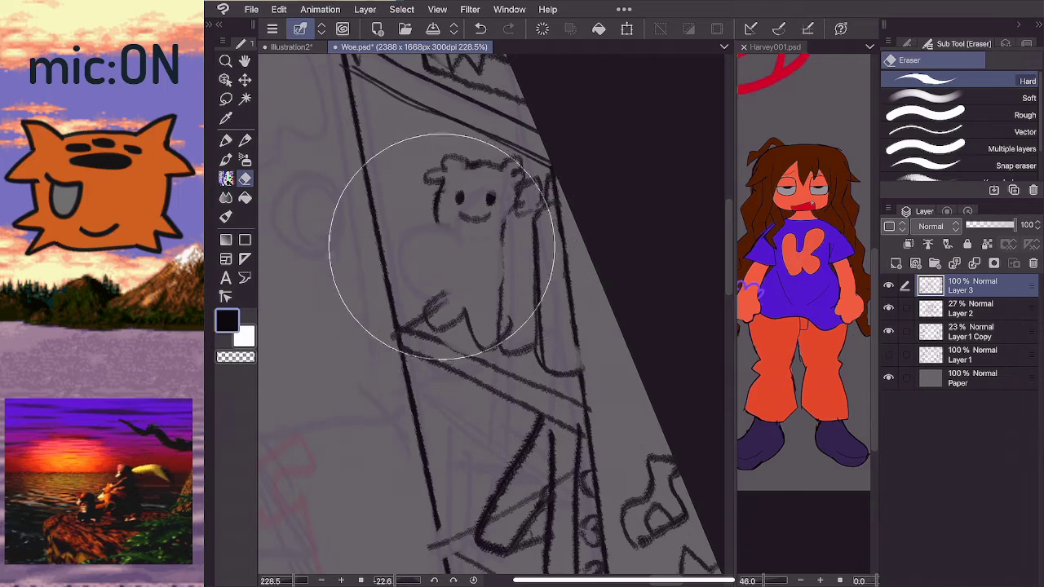
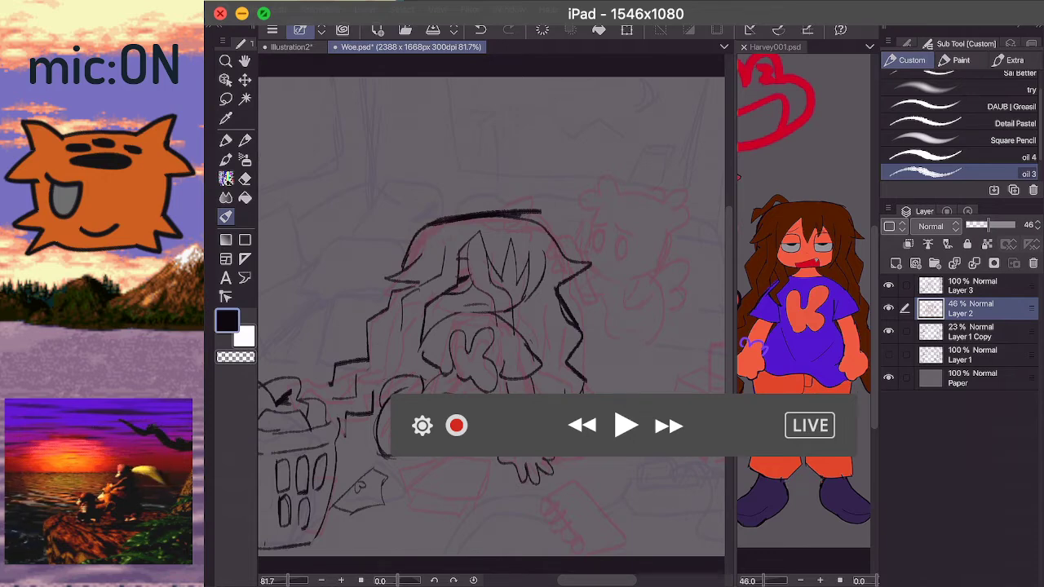
- Make Layer 3 the active layer and check its line art by hiding and showing the layer
{"action": "scroll", "coordinate": [492, 318], "scroll_direction": "down", "scroll_amount": 5}
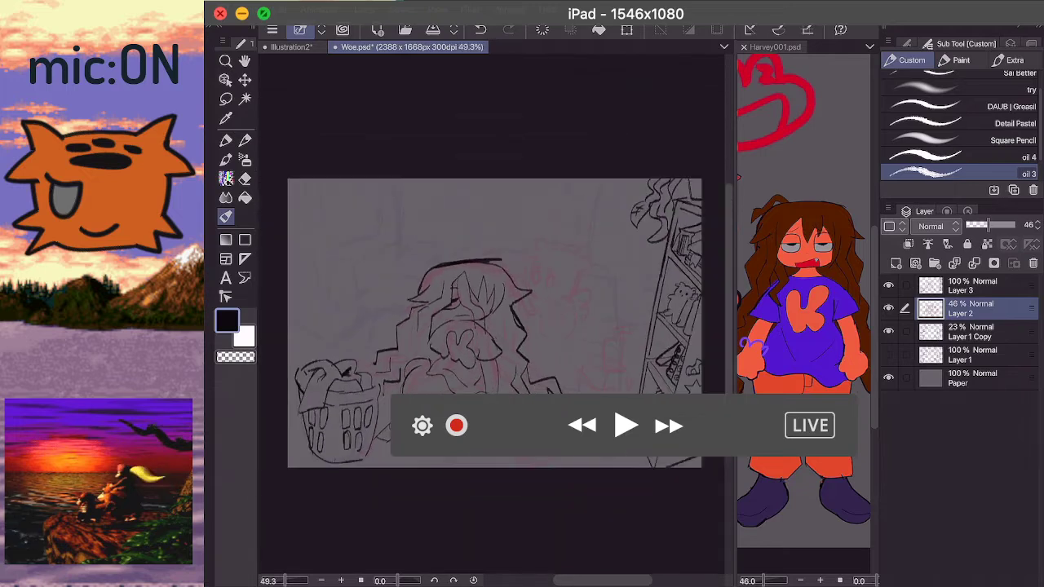
{"action": "scroll", "coordinate": [571, 367], "scroll_direction": "up", "scroll_amount": 2}
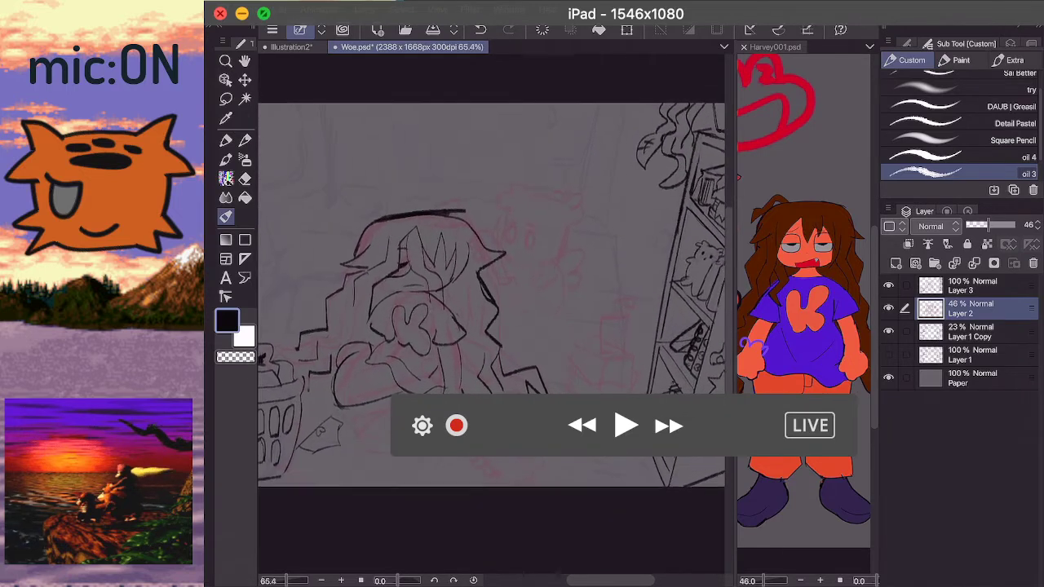
{"action": "scroll", "coordinate": [492, 294], "scroll_direction": "left", "scroll_amount": 1}
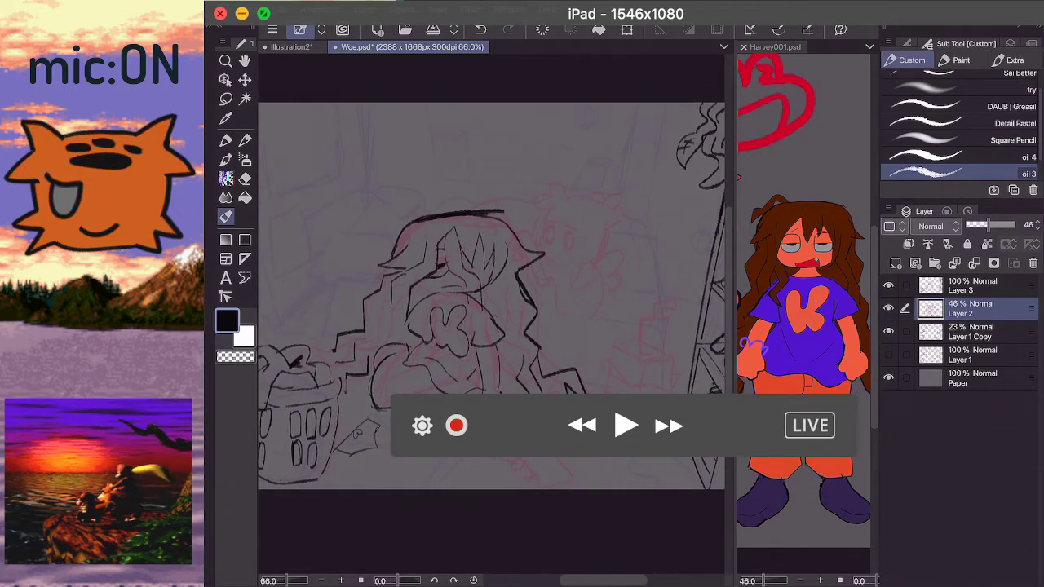
{"action": "scroll", "coordinate": [492, 293], "scroll_direction": "left", "scroll_amount": 1}
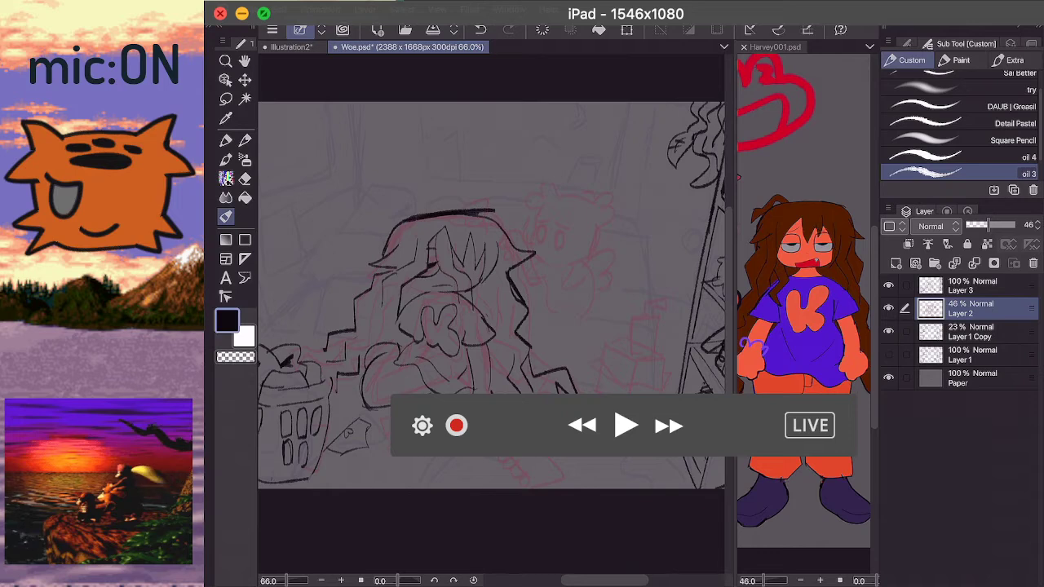
{"action": "left_click", "coordinate": [979, 285]}
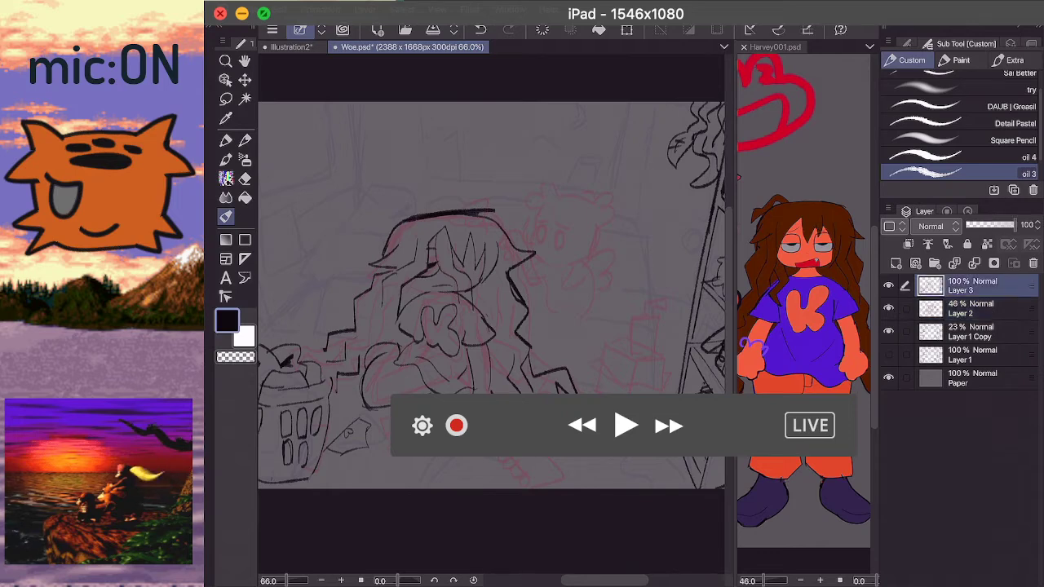
{"action": "left_click", "coordinate": [888, 285]}
{"action": "left_click", "coordinate": [888, 285]}
- Set the drawing colour to a dark blue-violet, RGB 67, 42, 142
{"action": "left_click", "coordinate": [947, 211]}
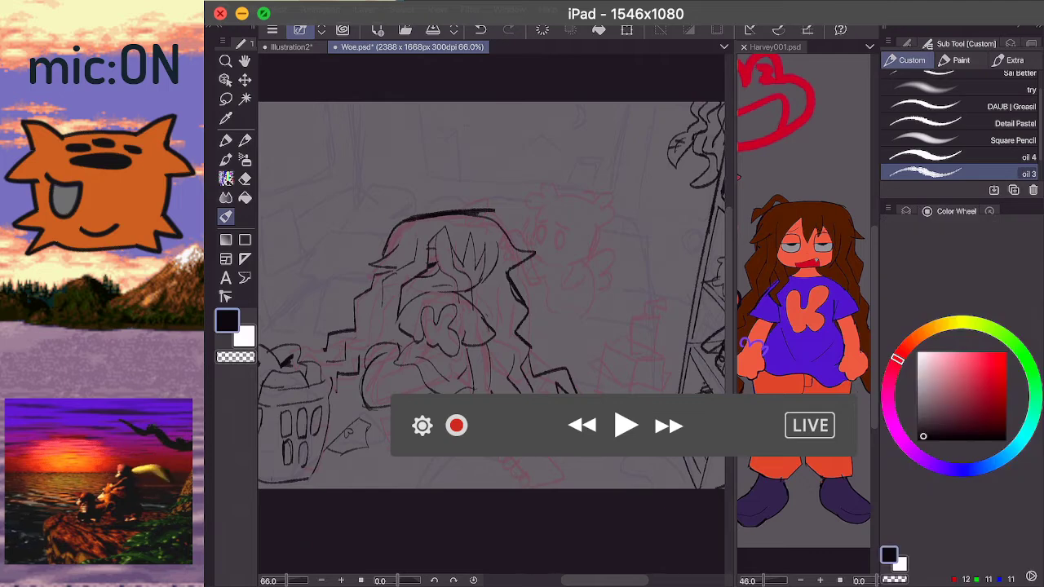
{"action": "left_click", "coordinate": [955, 471]}
{"action": "left_click", "coordinate": [920, 458]}
{"action": "left_click", "coordinate": [981, 390]}
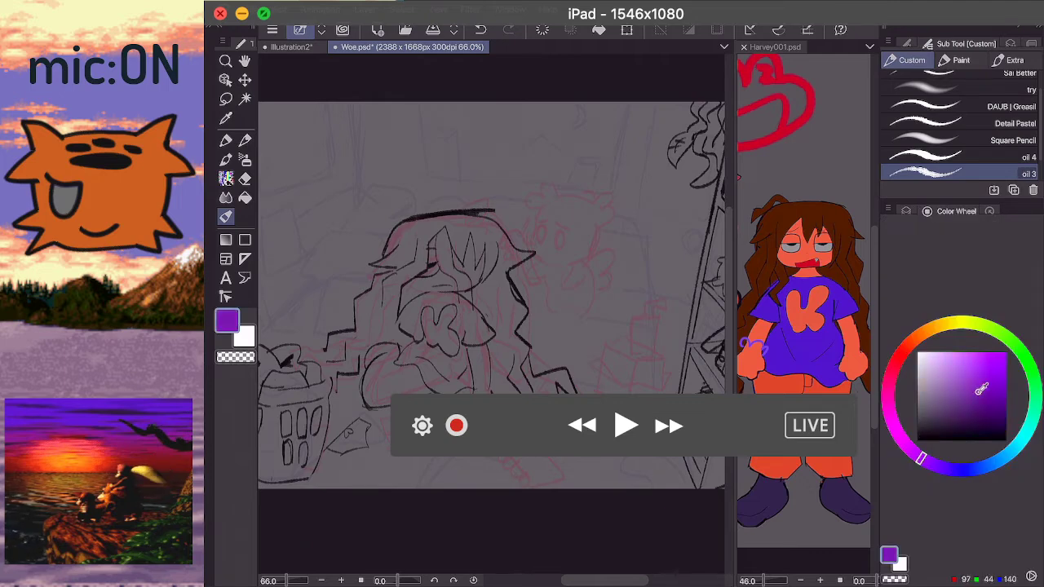
{"action": "left_click", "coordinate": [943, 467]}
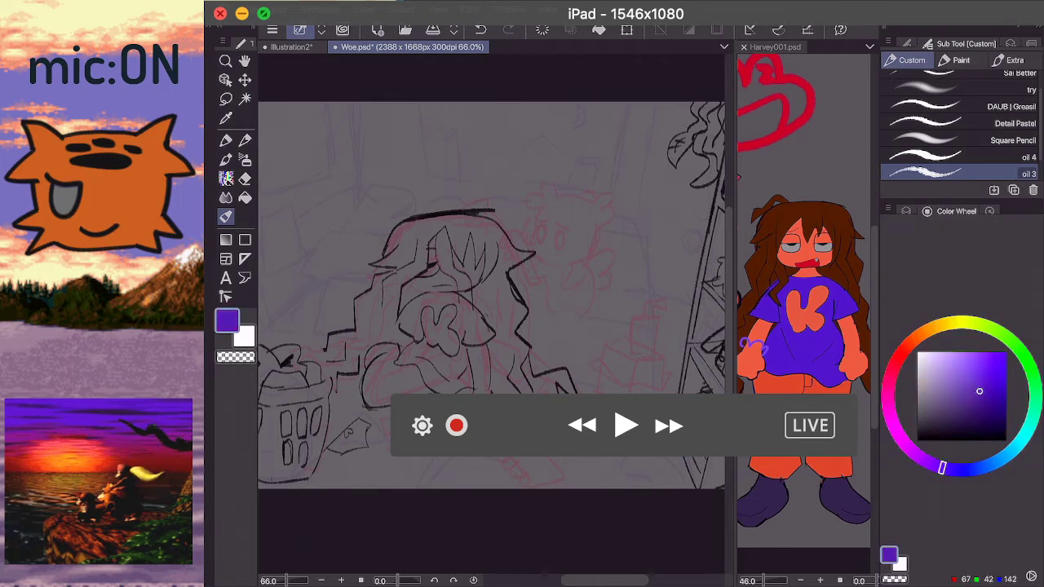
- Show the layer list and write BRB in blue-violet letters above the girl's head on Layer 3
{"action": "left_click", "coordinate": [906, 212]}
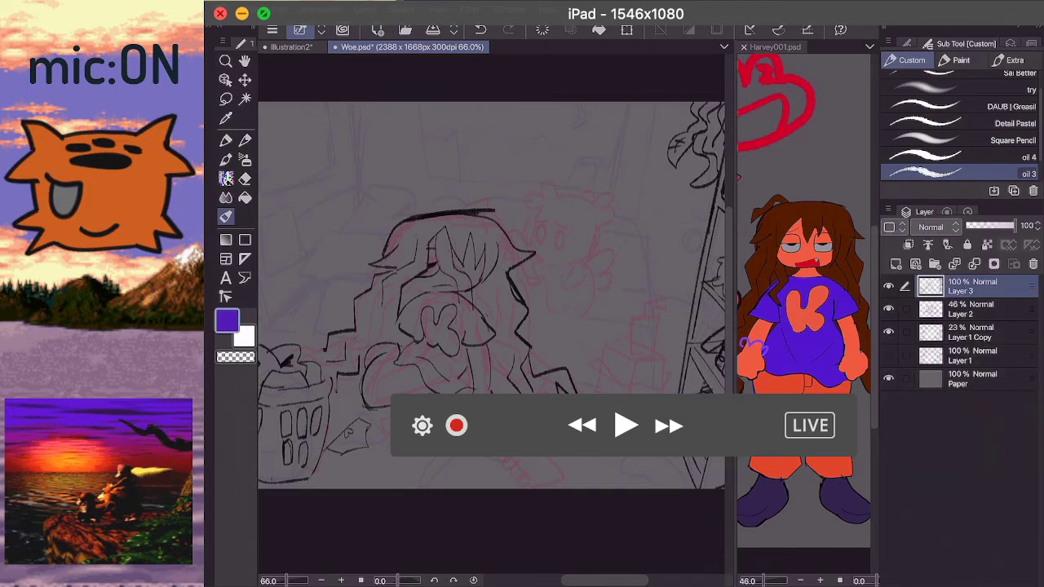
{"action": "mouse_move", "coordinate": [397, 188]}
{"action": "left_mouse_down"}
{"action": "mouse_move", "coordinate": [395, 134]}
{"action": "mouse_move", "coordinate": [433, 164]}
{"action": "mouse_move", "coordinate": [397, 127]}
{"action": "left_mouse_up"}
{"action": "key", "text": "ctrl+z"}
{"action": "mouse_move", "coordinate": [398, 129]}
{"action": "left_mouse_down"}
{"action": "mouse_move", "coordinate": [400, 187]}
{"action": "mouse_move", "coordinate": [471, 173]}
{"action": "mouse_move", "coordinate": [479, 122]}
{"action": "mouse_move", "coordinate": [499, 178]}
{"action": "mouse_move", "coordinate": [485, 181]}
{"action": "left_mouse_up"}
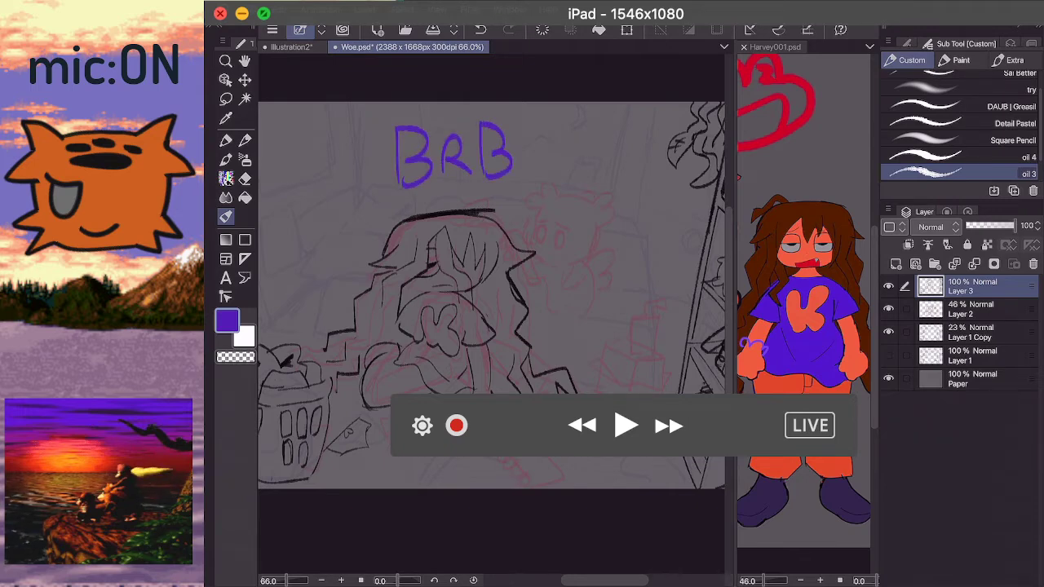
{"action": "scroll", "coordinate": [491, 294], "scroll_direction": "up", "scroll_amount": 5}
{"action": "scroll", "coordinate": [491, 294], "scroll_direction": "down", "scroll_amount": 3}
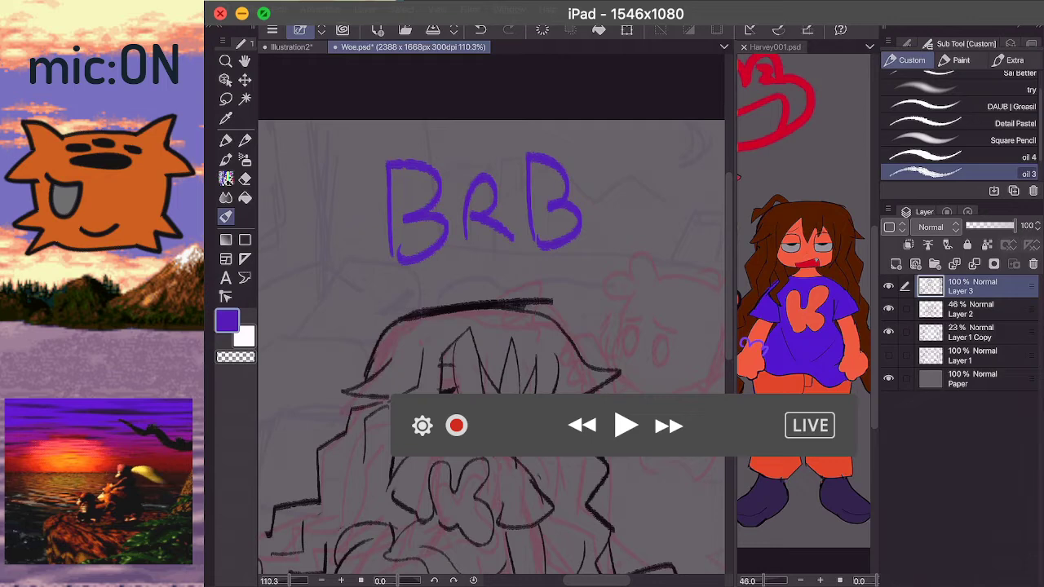
{"action": "scroll", "coordinate": [491, 318], "scroll_direction": "down", "scroll_amount": 3}
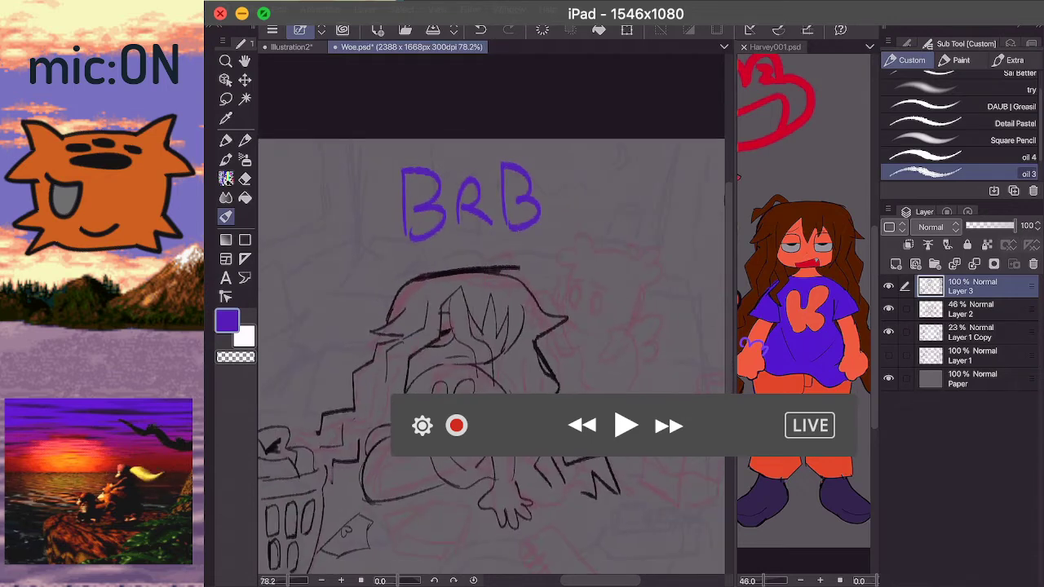
- Undo the BRB lettering above the girl's head
{"action": "key", "text": "ctrl+z"}
{"action": "key", "text": "ctrl+z"}
{"action": "key", "text": "ctrl+z"}
{"action": "scroll", "coordinate": [491, 318], "scroll_direction": "down", "scroll_amount": 4}
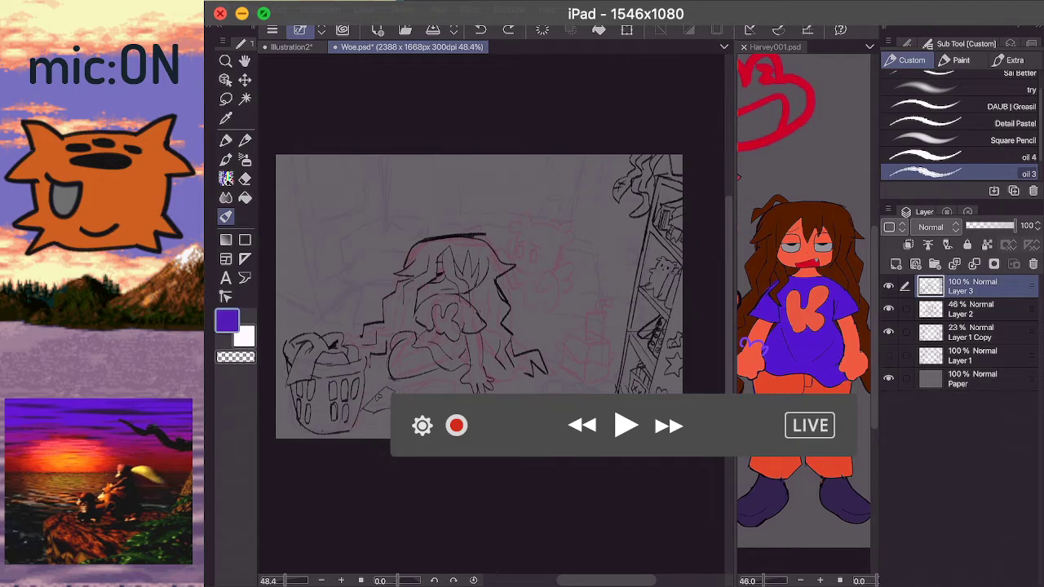
{"action": "scroll", "coordinate": [490, 302], "scroll_direction": "up", "scroll_amount": 3}
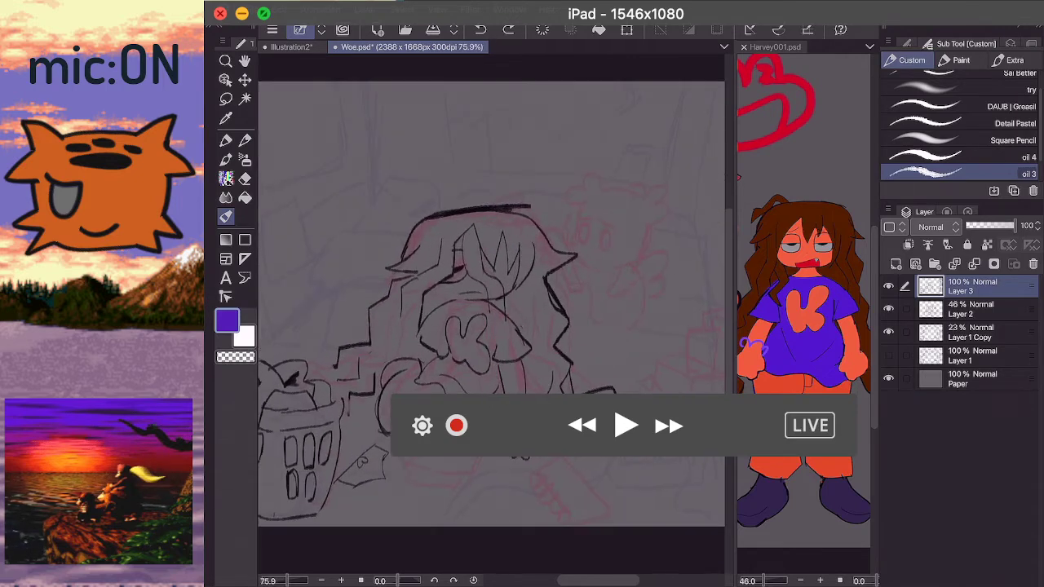
- Sample the near-black line colour from the thick outline on top of the girl's hair and return to the oil 3 brush
{"action": "key", "text": "i"}
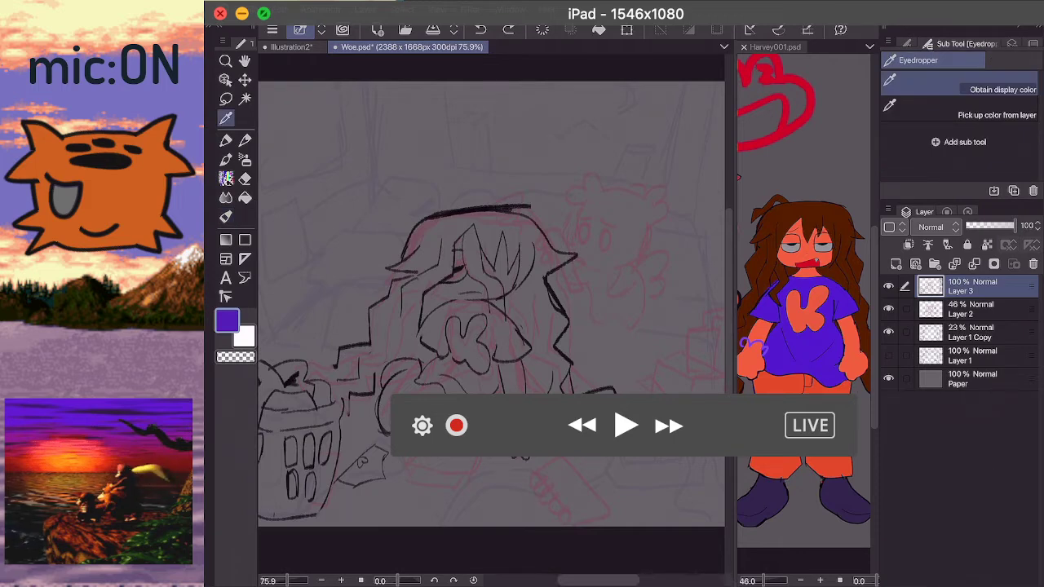
{"action": "scroll", "coordinate": [490, 229], "scroll_direction": "up", "scroll_amount": 5}
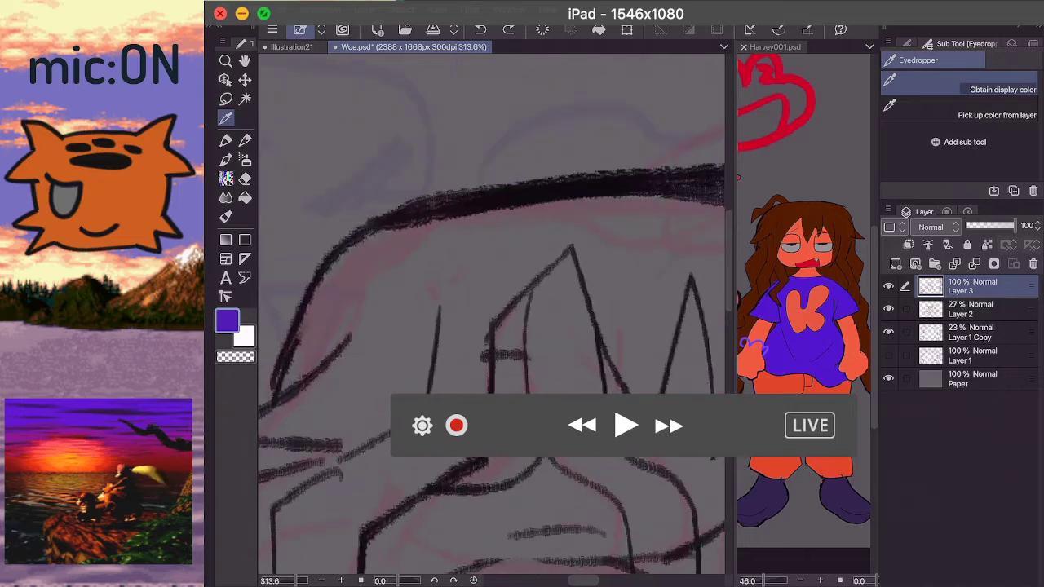
{"action": "left_click", "coordinate": [540, 191]}
{"action": "left_click", "coordinate": [226, 217]}
{"action": "scroll", "coordinate": [490, 245], "scroll_direction": "down", "scroll_amount": 5}
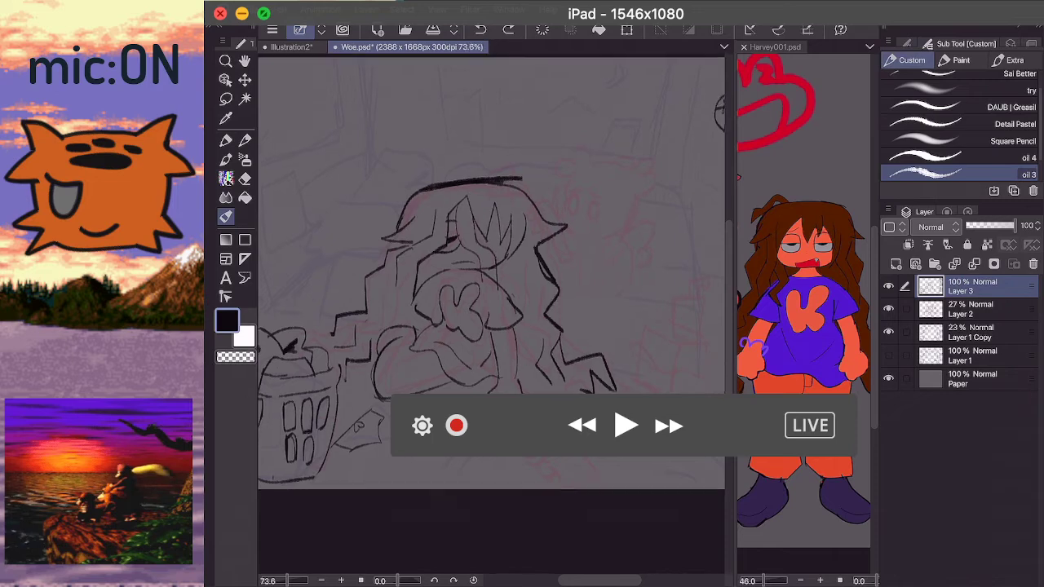
- Draw a short dark line along the side of the girl's shirt, linking the basket-side sleeve to her raised leg
{"action": "scroll", "coordinate": [491, 318], "scroll_direction": "up", "scroll_amount": 5}
{"action": "left_click", "coordinate": [888, 286]}
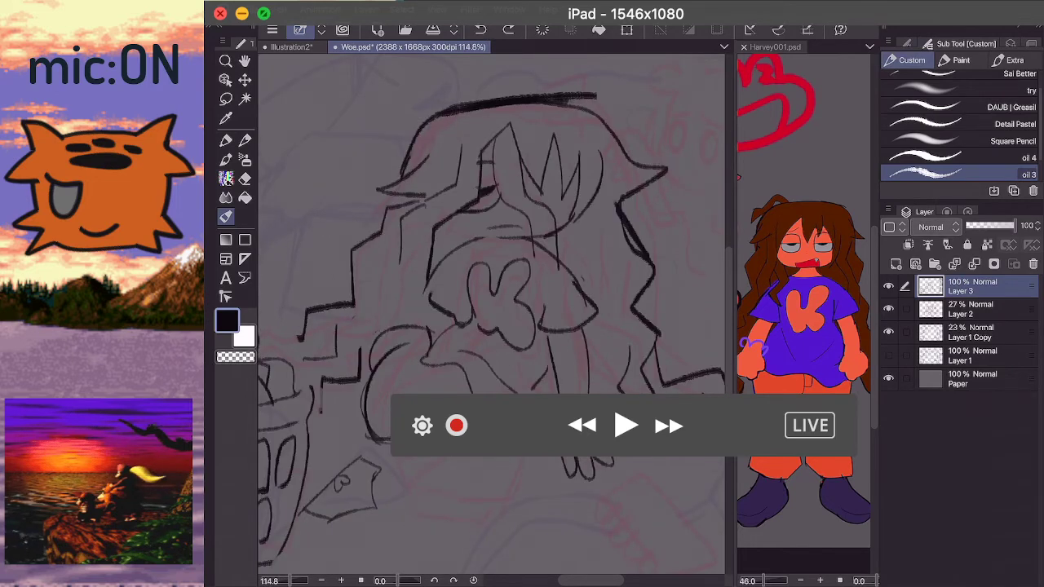
{"action": "left_click", "coordinate": [428, 343]}
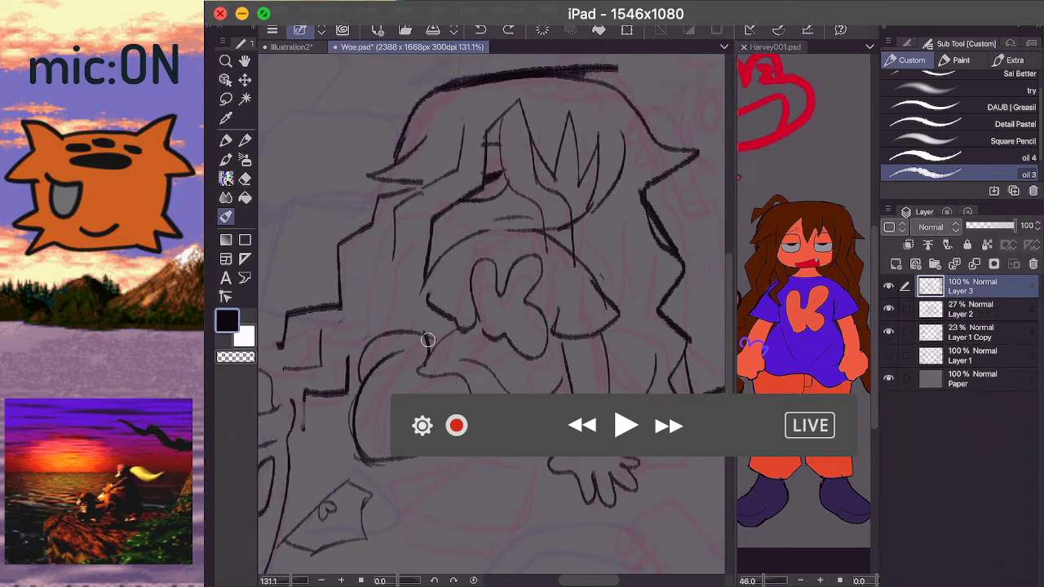
{"action": "left_click_drag", "start_coordinate": [429, 343], "coordinate": [449, 314]}
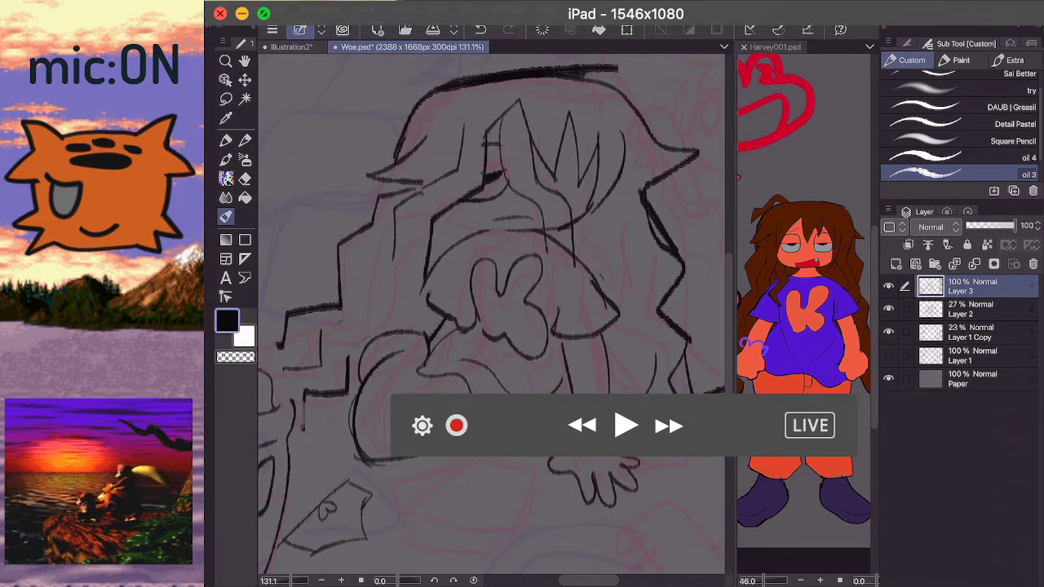
- Redraw the lower edge of the girl's basket-side sleeve so it closes against the side of the shirt
{"action": "scroll", "coordinate": [491, 310], "scroll_direction": "down", "scroll_amount": 3}
{"action": "scroll", "coordinate": [491, 310], "scroll_direction": "up", "scroll_amount": 2}
{"action": "scroll", "coordinate": [491, 310], "scroll_direction": "down", "scroll_amount": 5}
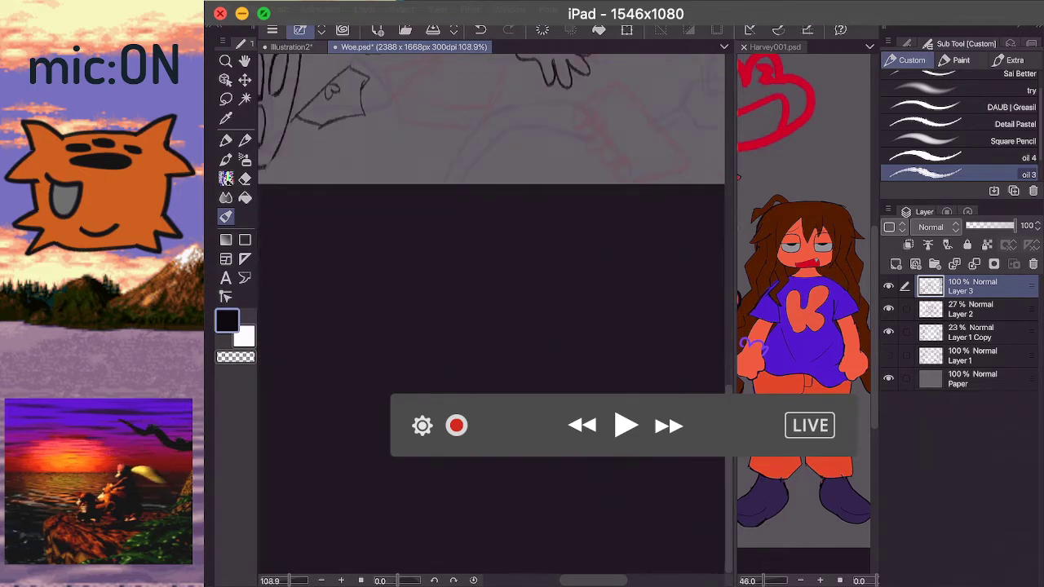
{"action": "scroll", "coordinate": [491, 310], "scroll_direction": "up", "scroll_amount": 5}
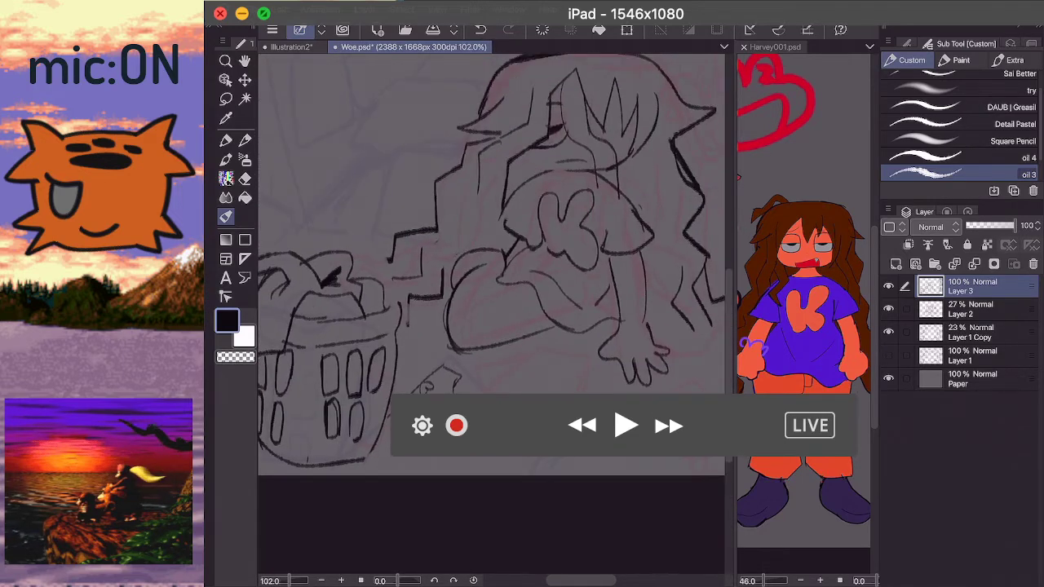
{"action": "scroll", "coordinate": [491, 310], "scroll_direction": "down", "scroll_amount": 1}
{"action": "scroll", "coordinate": [491, 310], "scroll_direction": "up", "scroll_amount": 3}
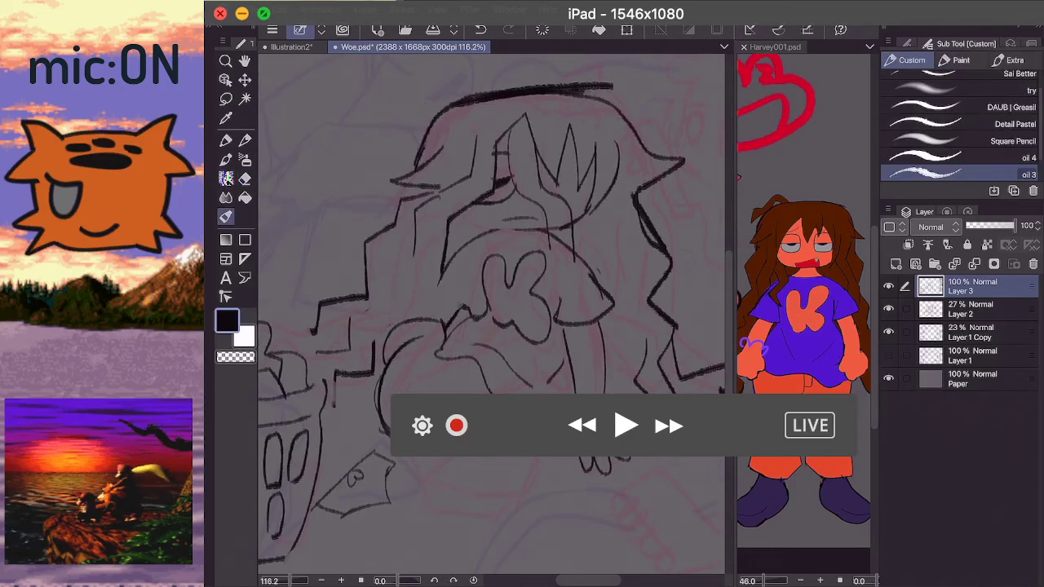
{"action": "left_click_drag", "start_coordinate": [469, 313], "coordinate": [438, 286]}
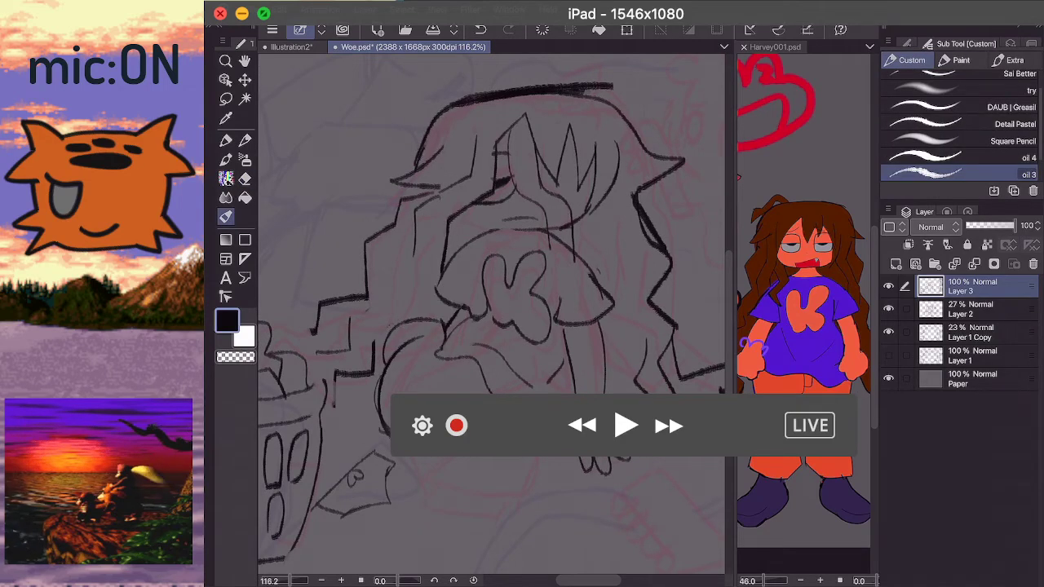
{"action": "scroll", "coordinate": [490, 310], "scroll_direction": "down", "scroll_amount": 3}
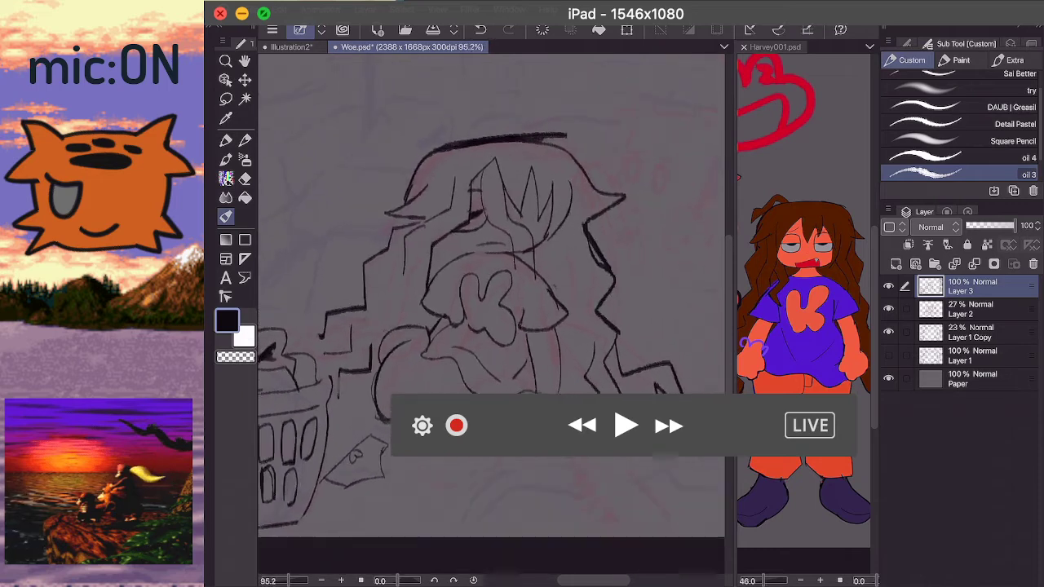
{"action": "scroll", "coordinate": [490, 310], "scroll_direction": "up", "scroll_amount": 1}
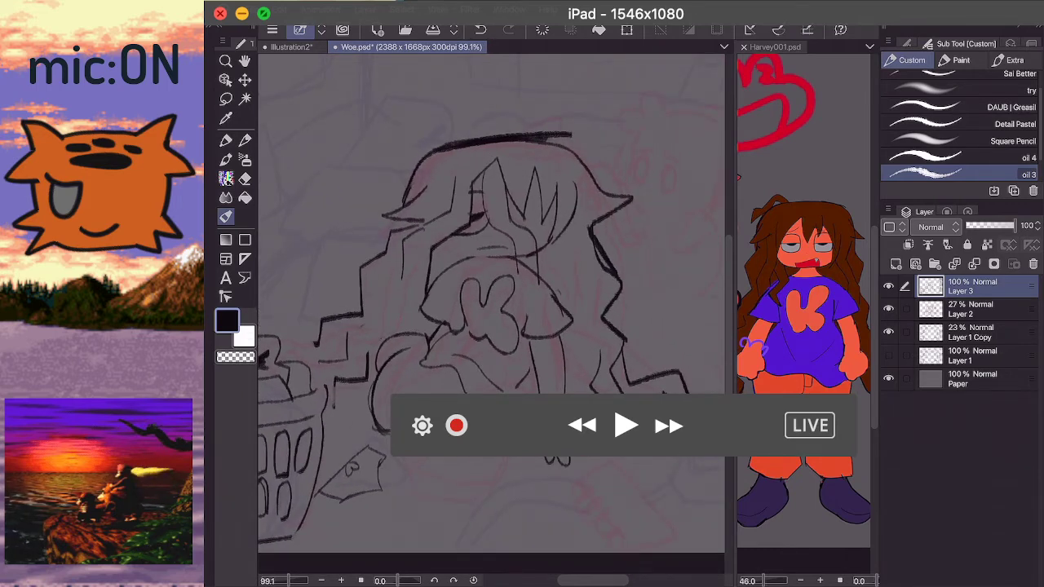
- Try a small stroke on the shirt's neckline with the canvas rotated, and undo it
{"action": "scroll", "coordinate": [489, 310], "scroll_direction": "up", "scroll_amount": 3}
{"action": "left_click", "coordinate": [804, 310]}
{"action": "left_click", "coordinate": [506, 289]}
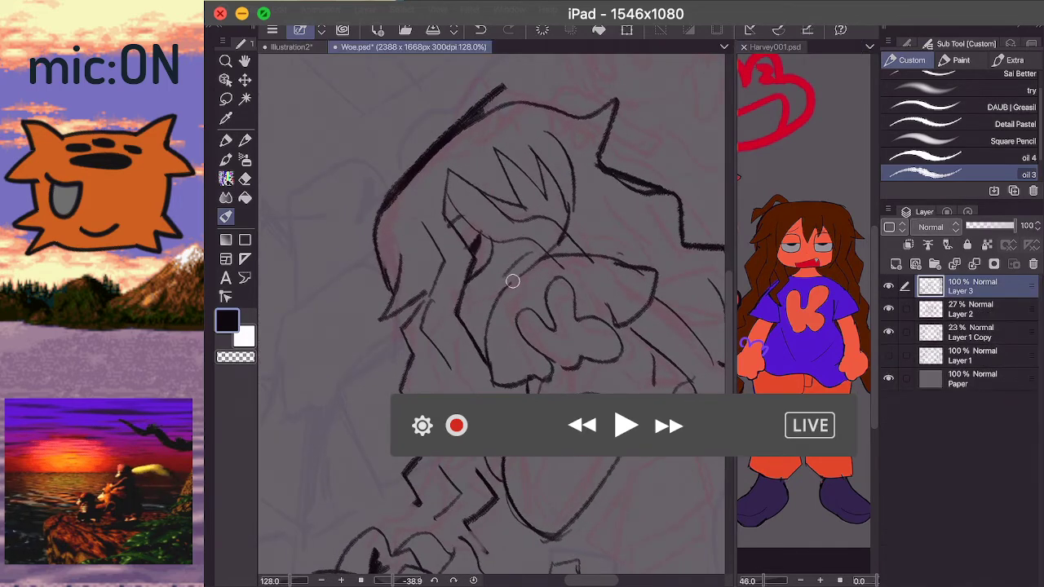
{"action": "mouse_move", "coordinate": [513, 281]}
{"action": "left_mouse_down"}
{"action": "mouse_move", "coordinate": [534, 264]}
{"action": "mouse_move", "coordinate": [474, 302]}
{"action": "mouse_move", "coordinate": [516, 281]}
{"action": "left_mouse_up"}
{"action": "key", "text": "ctrl+z"}
{"action": "scroll", "coordinate": [491, 310], "scroll_direction": "down", "scroll_amount": 3}
{"action": "scroll", "coordinate": [491, 310], "scroll_direction": "down", "scroll_amount": 3}
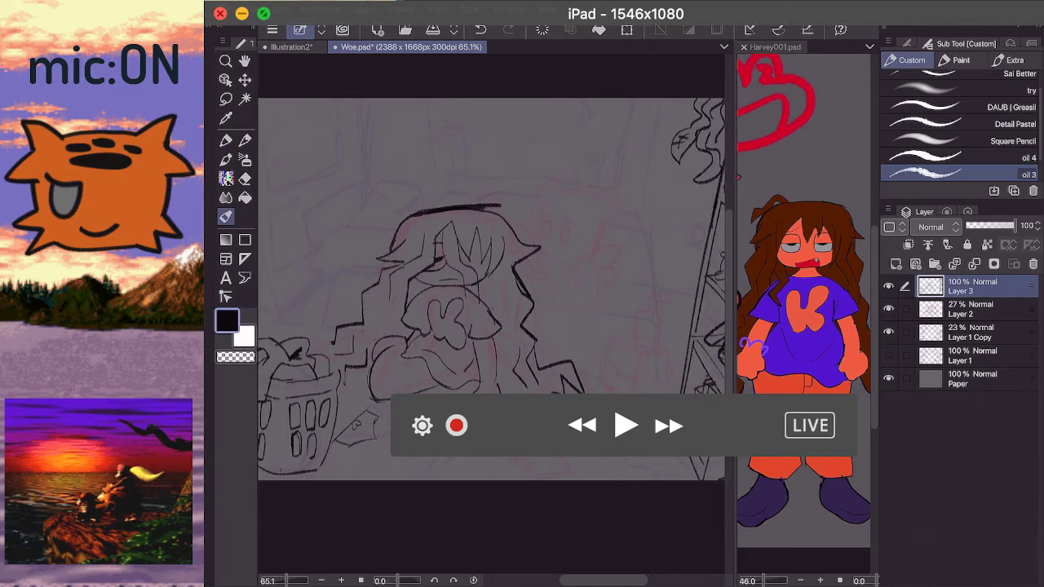
{"action": "key", "text": "ctrl+z"}
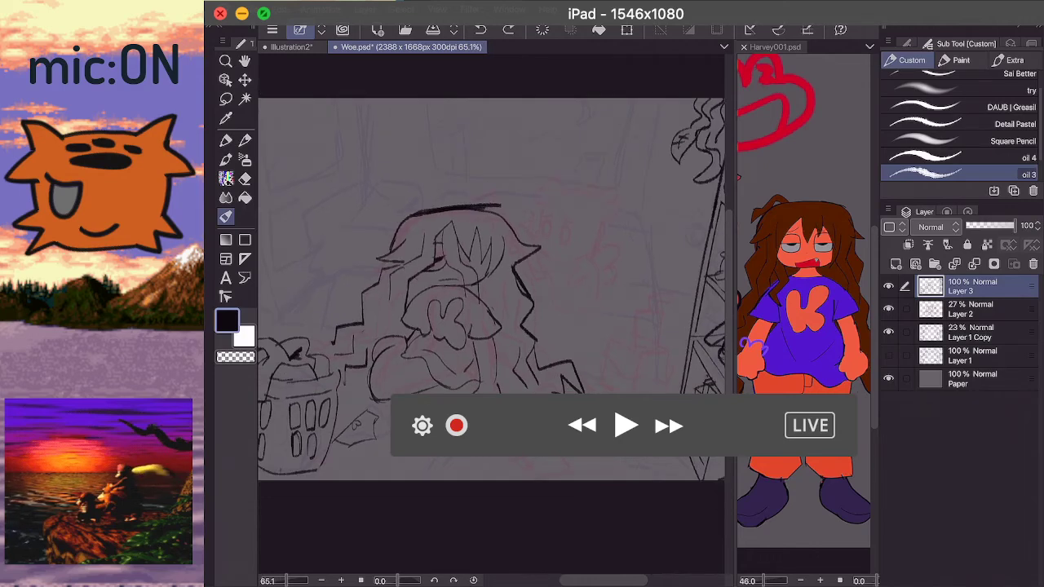
{"action": "key", "text": "ctrl+y"}
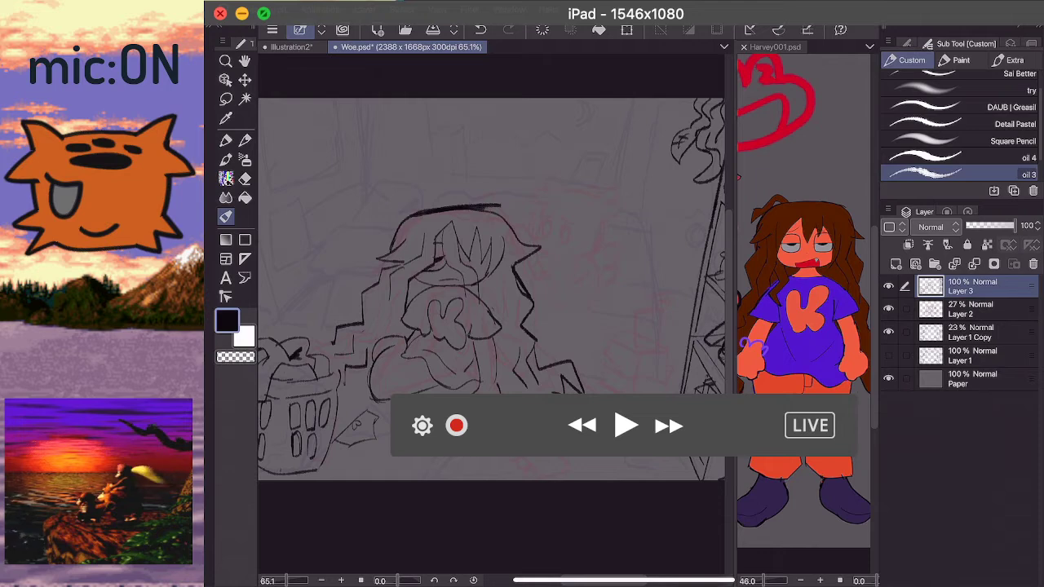
- Try erasing and redrawing the line between the girl's chin and the shirt's neckline, and undo the attempts
{"action": "scroll", "coordinate": [489, 310], "scroll_direction": "up", "scroll_amount": 3}
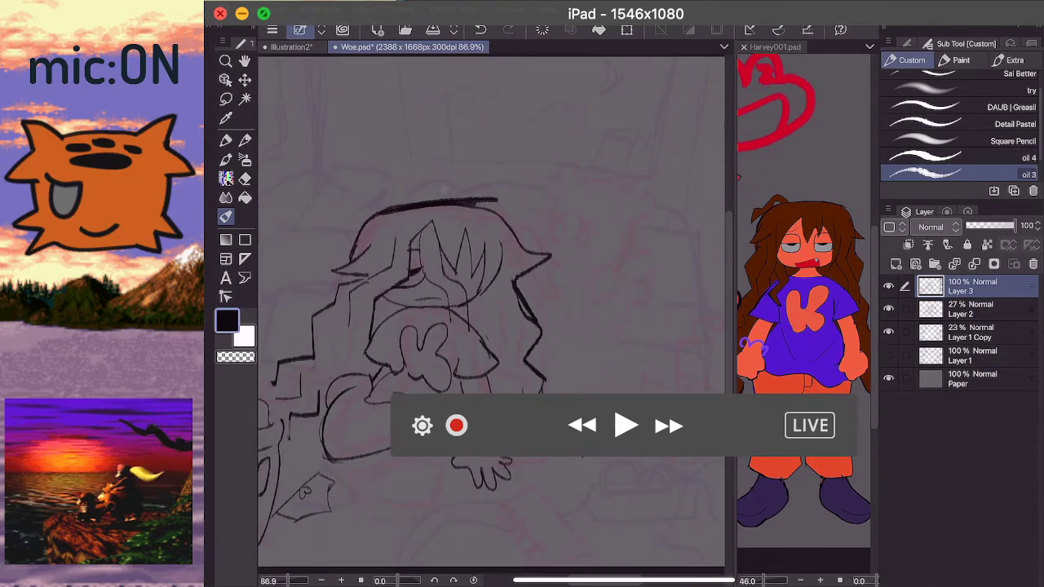
{"action": "scroll", "coordinate": [490, 310], "scroll_direction": "up", "scroll_amount": 3}
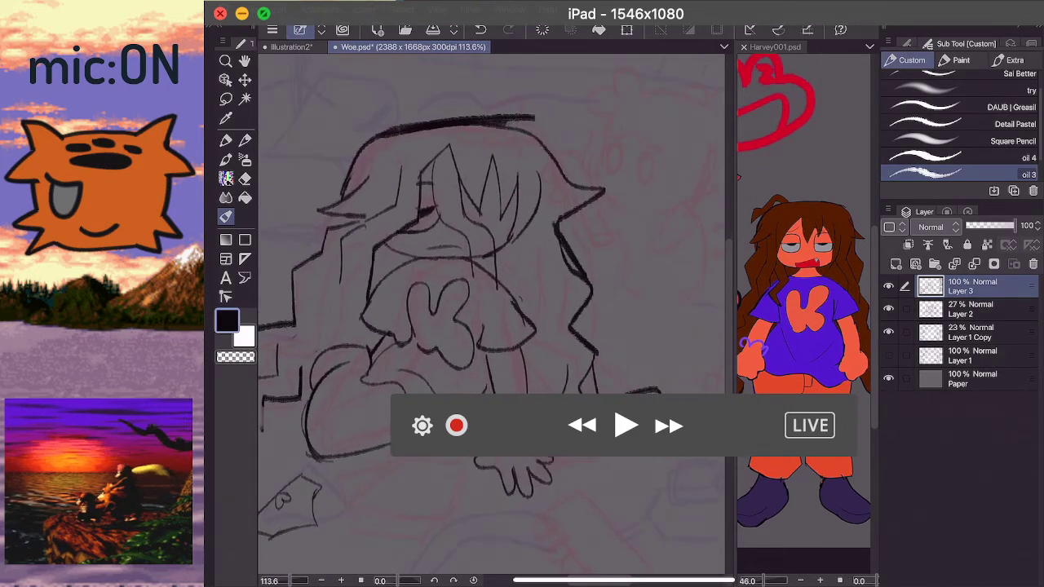
{"action": "key", "text": "e"}
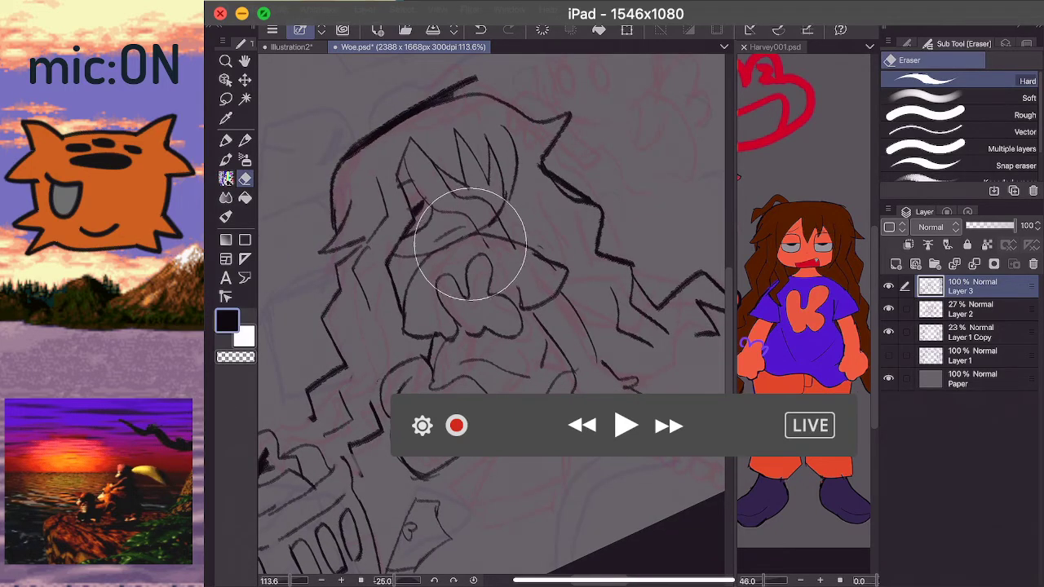
{"action": "left_click_drag", "start_coordinate": [473, 234], "coordinate": [483, 235]}
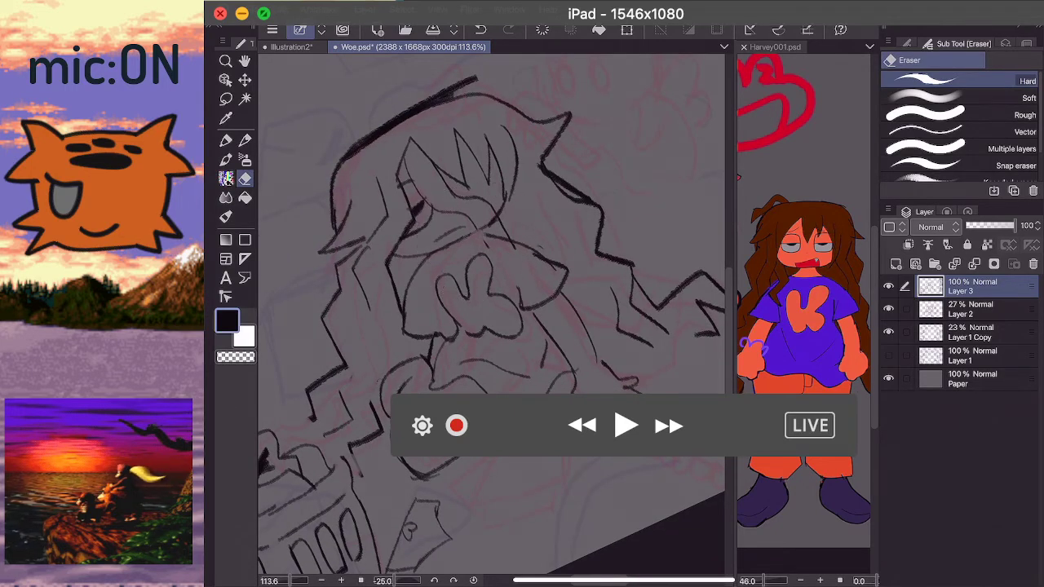
{"action": "left_click", "coordinate": [465, 238]}
{"action": "key", "text": "b"}
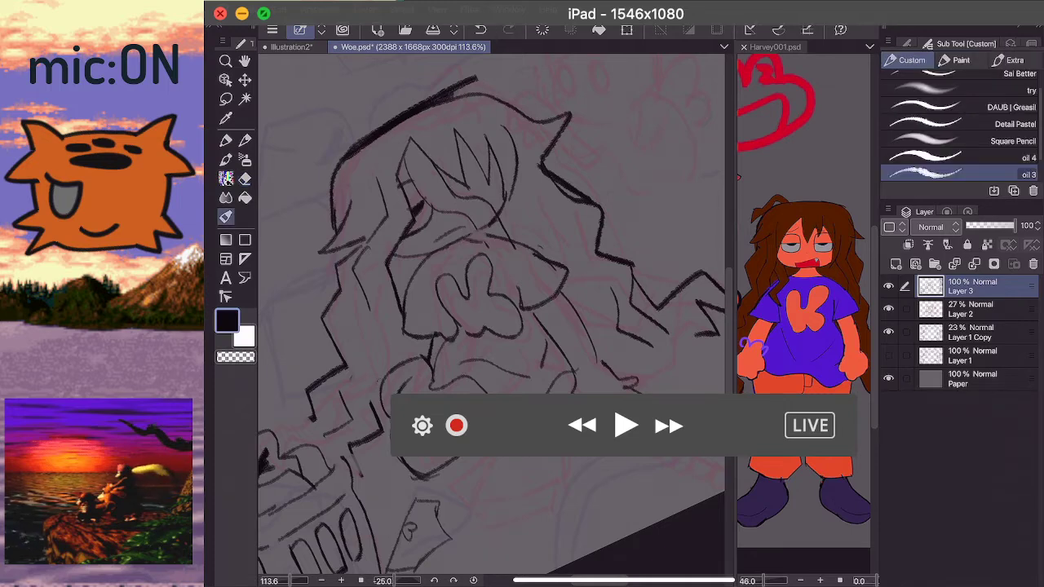
{"action": "scroll", "coordinate": [491, 314], "scroll_direction": "down", "scroll_amount": 2}
{"action": "key", "text": "ctrl+z"}
{"action": "key", "text": "ctrl+z"}
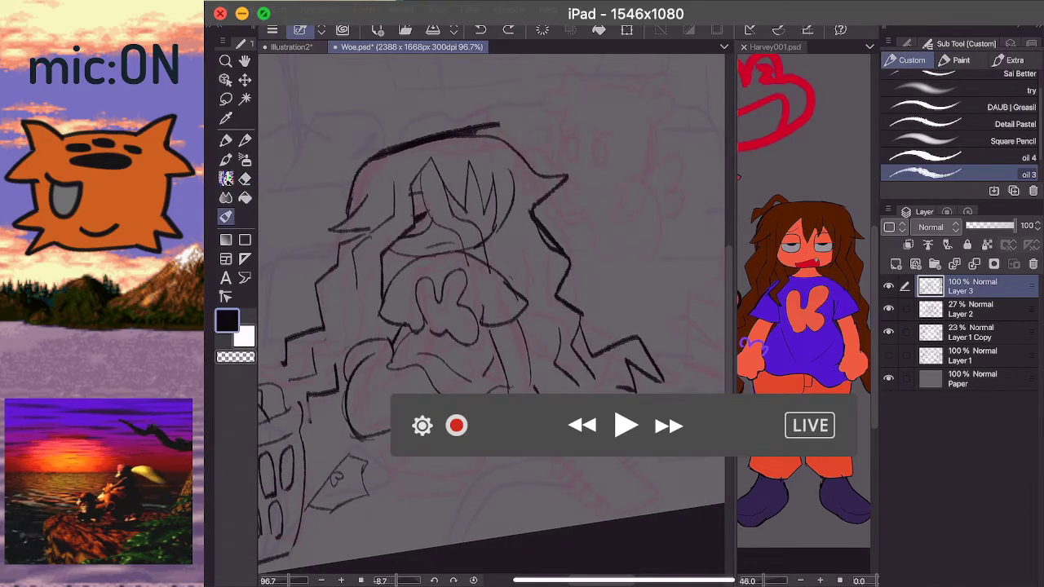
{"action": "left_click_drag", "start_coordinate": [453, 247], "coordinate": [466, 256]}
{"action": "key", "text": "ctrl+z"}
{"action": "scroll", "coordinate": [491, 314], "scroll_direction": "down", "scroll_amount": 2}
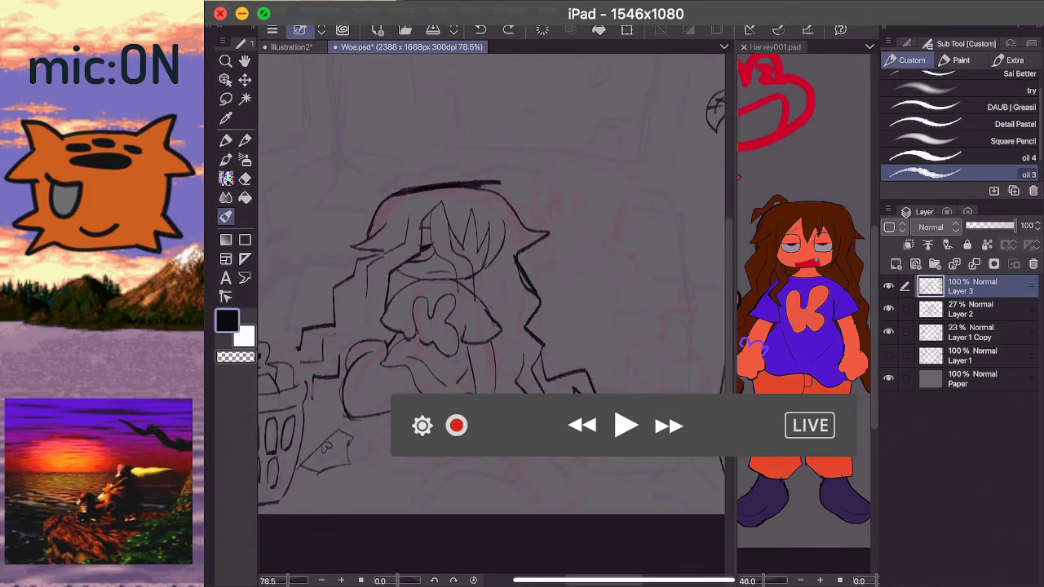
- Lasso the girl's head and upper hair on Layer 3, following the chin line just above the shirt
{"action": "scroll", "coordinate": [491, 314], "scroll_direction": "up", "scroll_amount": 2}
{"action": "key", "text": "m"}
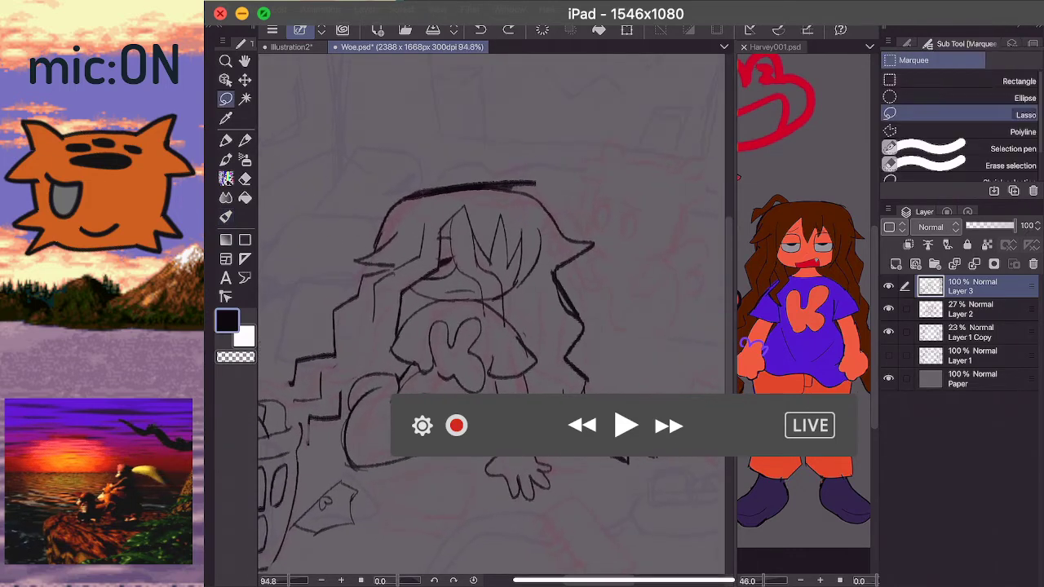
{"action": "scroll", "coordinate": [490, 318], "scroll_direction": "down", "scroll_amount": 3}
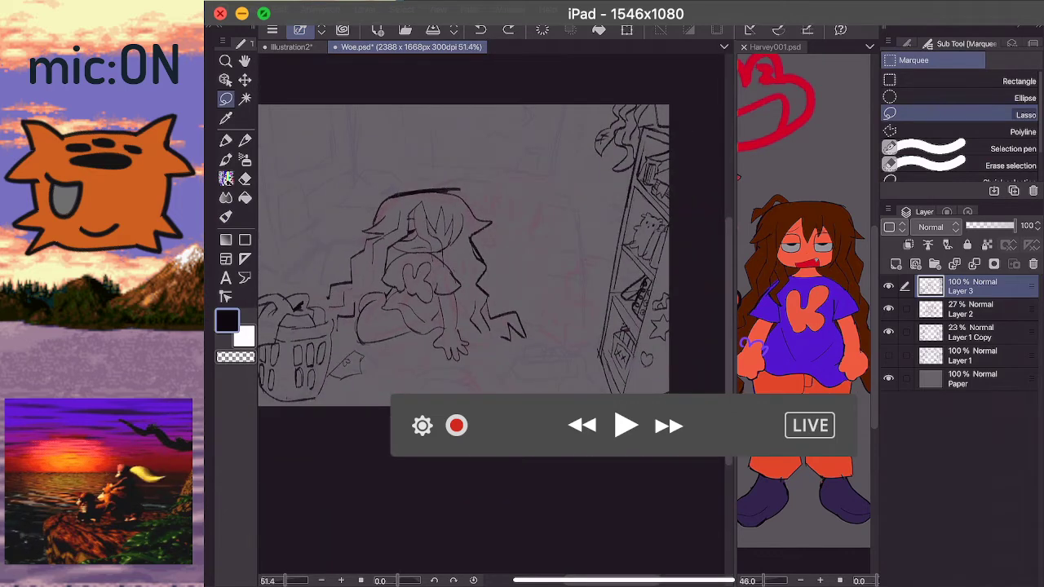
{"action": "scroll", "coordinate": [457, 269], "scroll_direction": "up", "scroll_amount": 3}
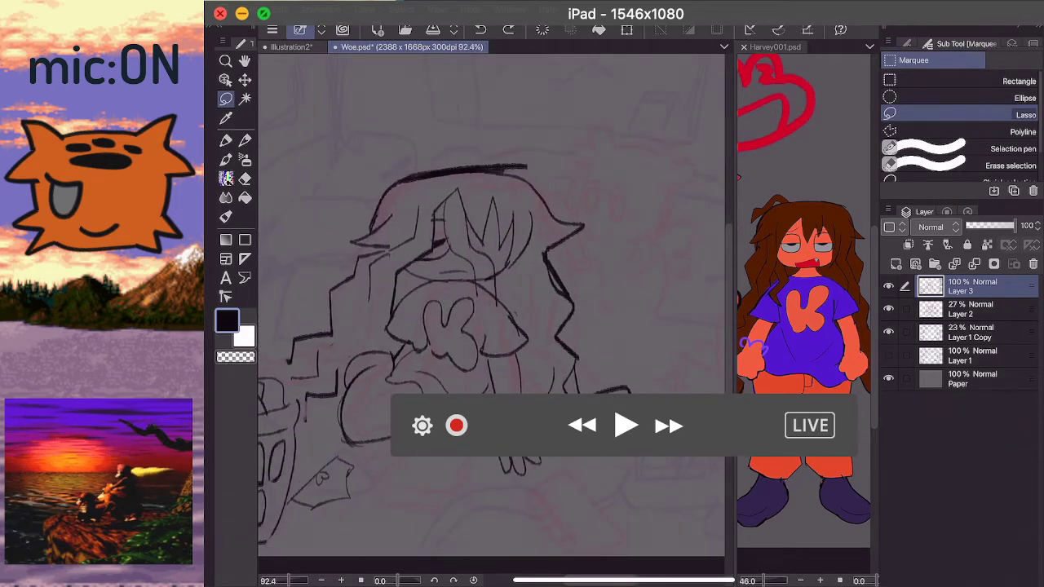
{"action": "mouse_move", "coordinate": [524, 279]}
{"action": "left_mouse_down"}
{"action": "mouse_move", "coordinate": [495, 306]}
{"action": "mouse_move", "coordinate": [472, 289]}
{"action": "mouse_move", "coordinate": [506, 277]}
{"action": "mouse_move", "coordinate": [392, 290]}
{"action": "left_mouse_up"}
{"action": "key", "text": "ctrl+z"}
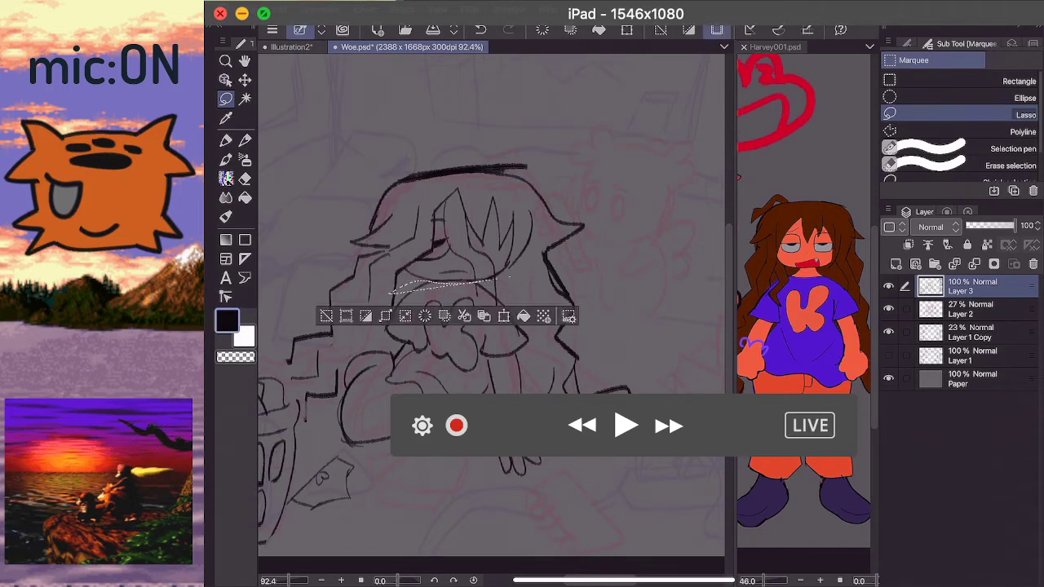
{"action": "key", "text": "ctrl+z"}
{"action": "mouse_move", "coordinate": [513, 278]}
{"action": "left_mouse_down"}
{"action": "mouse_move", "coordinate": [410, 287]}
{"action": "mouse_move", "coordinate": [389, 316]}
{"action": "mouse_move", "coordinate": [350, 317]}
{"action": "mouse_move", "coordinate": [370, 263]}
{"action": "mouse_move", "coordinate": [390, 250]}
{"action": "mouse_move", "coordinate": [342, 244]}
{"action": "mouse_move", "coordinate": [504, 112]}
{"action": "mouse_move", "coordinate": [638, 153]}
{"action": "mouse_move", "coordinate": [628, 215]}
{"action": "mouse_move", "coordinate": [602, 240]}
{"action": "mouse_move", "coordinate": [542, 256]}
{"action": "mouse_move", "coordinate": [501, 284]}
{"action": "left_mouse_up"}
- Try enlarging the lassoed head and upper hair slightly, cancel the transformation and clear the selection
{"action": "key", "text": "ctrl+t"}
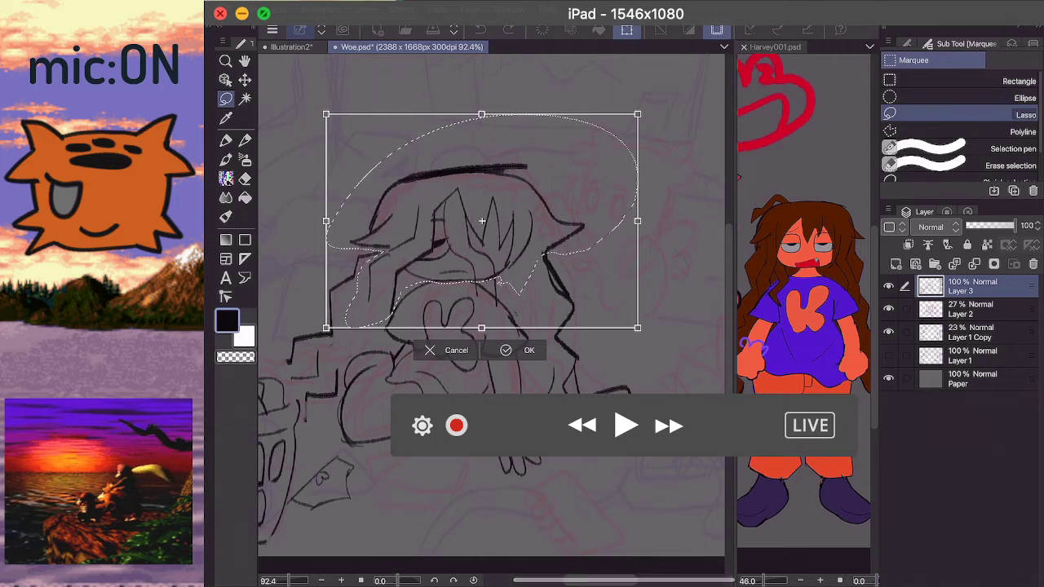
{"action": "left_click_drag", "start_coordinate": [638, 328], "coordinate": [652, 344]}
{"action": "left_click_drag", "start_coordinate": [601, 309], "coordinate": [589, 300]}
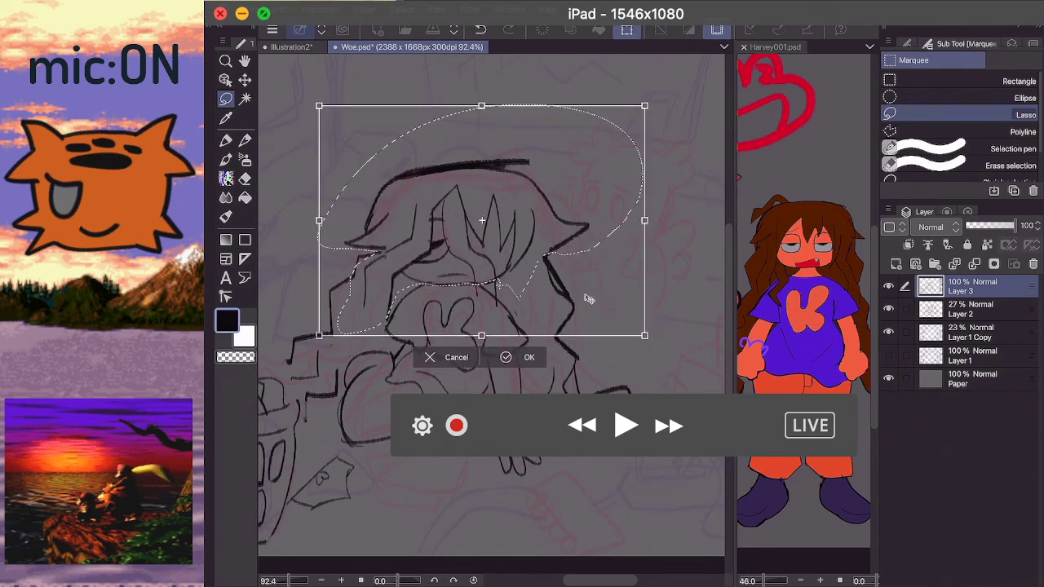
{"action": "scroll", "coordinate": [491, 306], "scroll_direction": "down", "scroll_amount": 3}
{"action": "scroll", "coordinate": [491, 261], "scroll_direction": "up", "scroll_amount": 2}
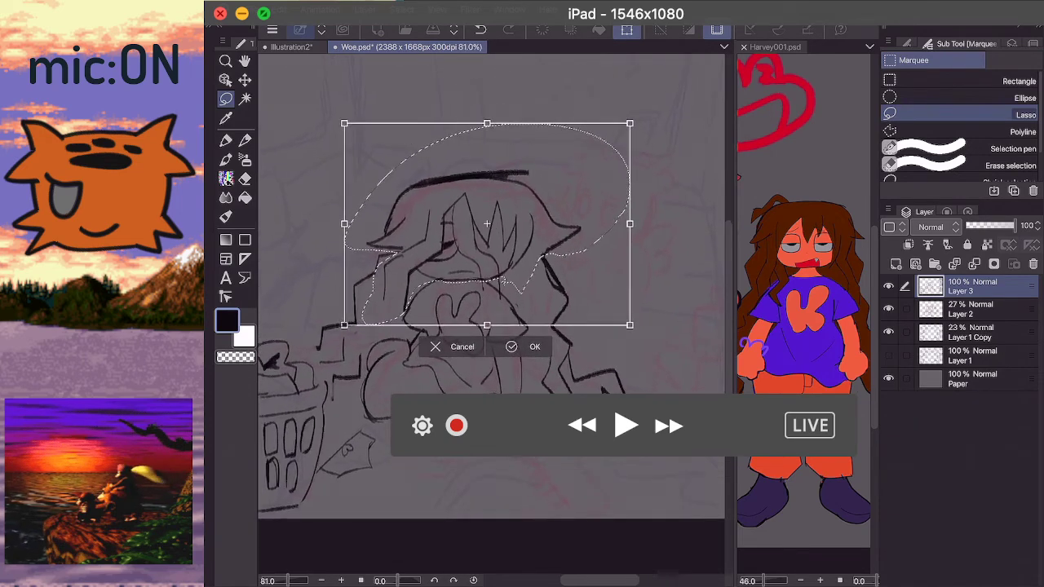
{"action": "key", "text": "ctrl+z"}
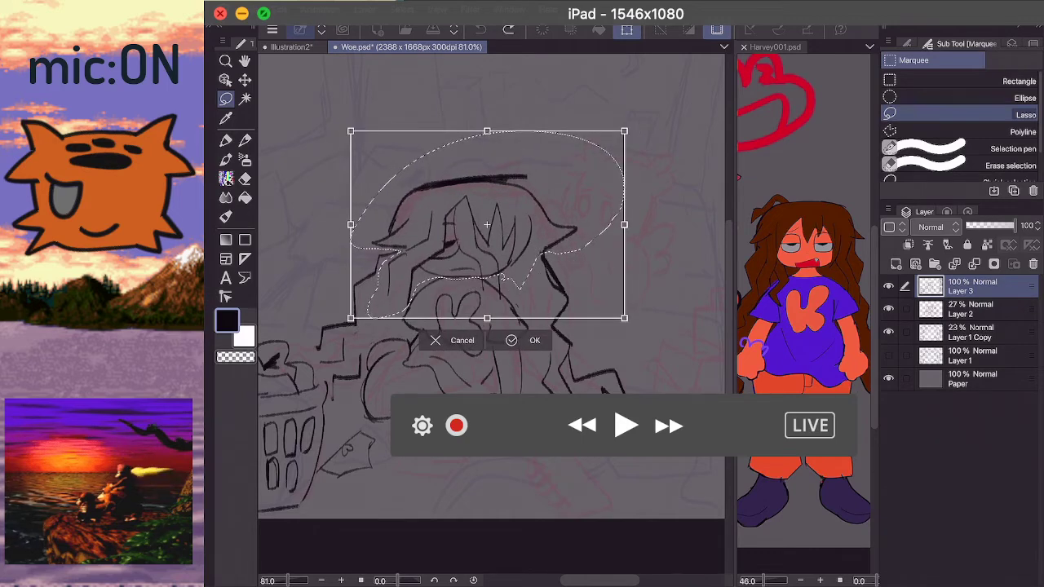
{"action": "key", "text": "Escape"}
{"action": "key", "text": "ctrl+d"}
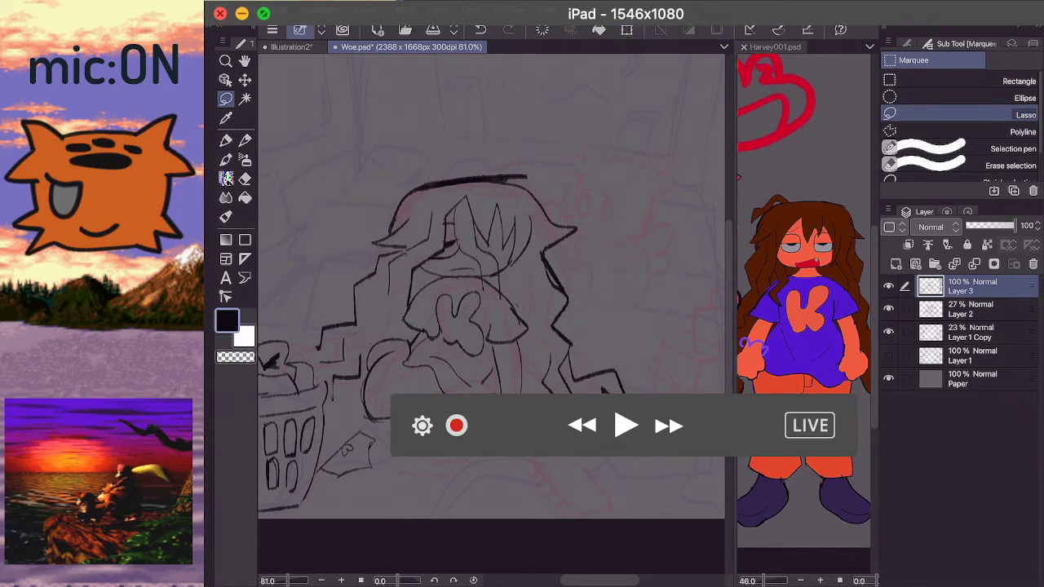
- Return to the oil 3 brush and examine the kneeling girl's proportions within the whole room composition
{"action": "scroll", "coordinate": [489, 285], "scroll_direction": "down", "scroll_amount": 2}
{"action": "key", "text": "b"}
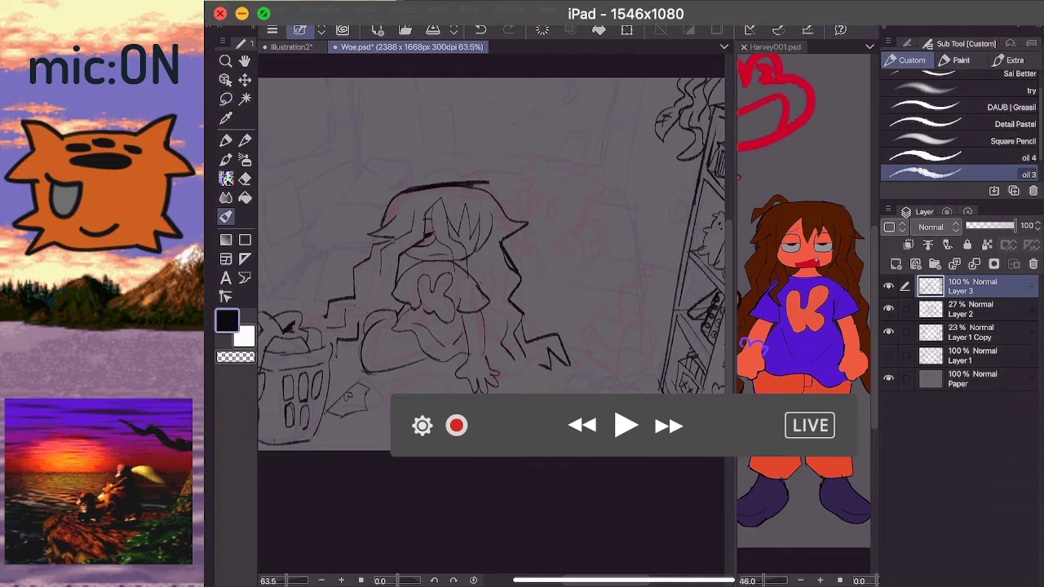
{"action": "scroll", "coordinate": [489, 286], "scroll_direction": "up", "scroll_amount": 2}
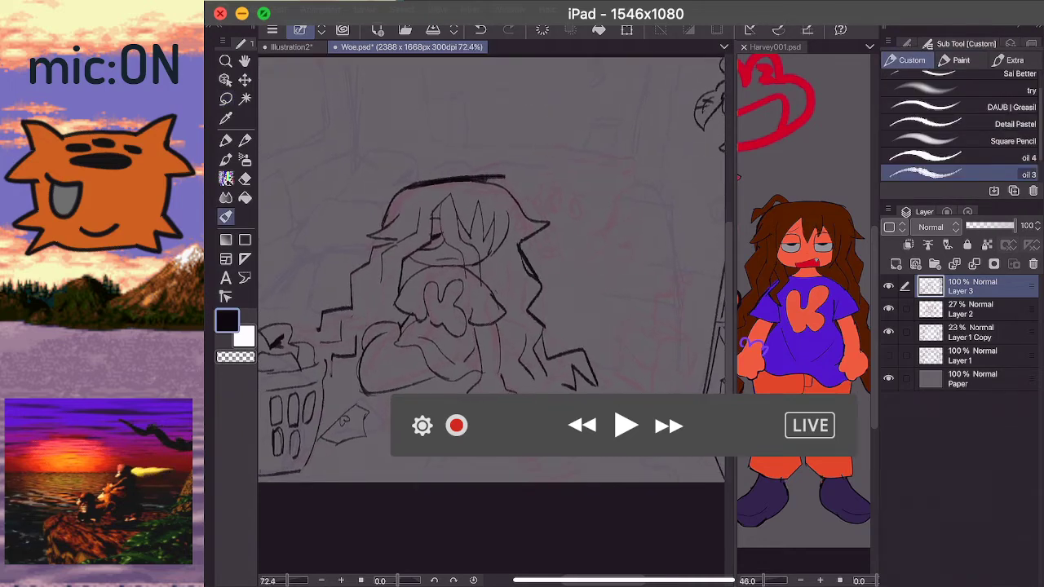
{"action": "scroll", "coordinate": [489, 286], "scroll_direction": "down", "scroll_amount": 2}
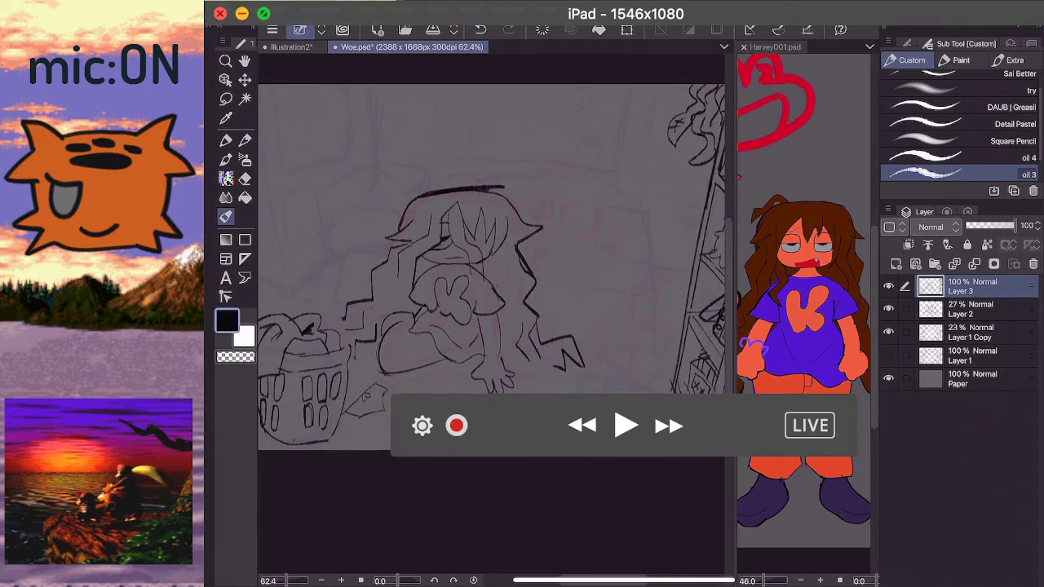
{"action": "key", "text": "ctrl+z"}
{"action": "key", "text": "ctrl+d"}
{"action": "scroll", "coordinate": [493, 244], "scroll_direction": "right", "scroll_amount": 1}
{"action": "scroll", "coordinate": [493, 245], "scroll_direction": "down", "scroll_amount": 1}
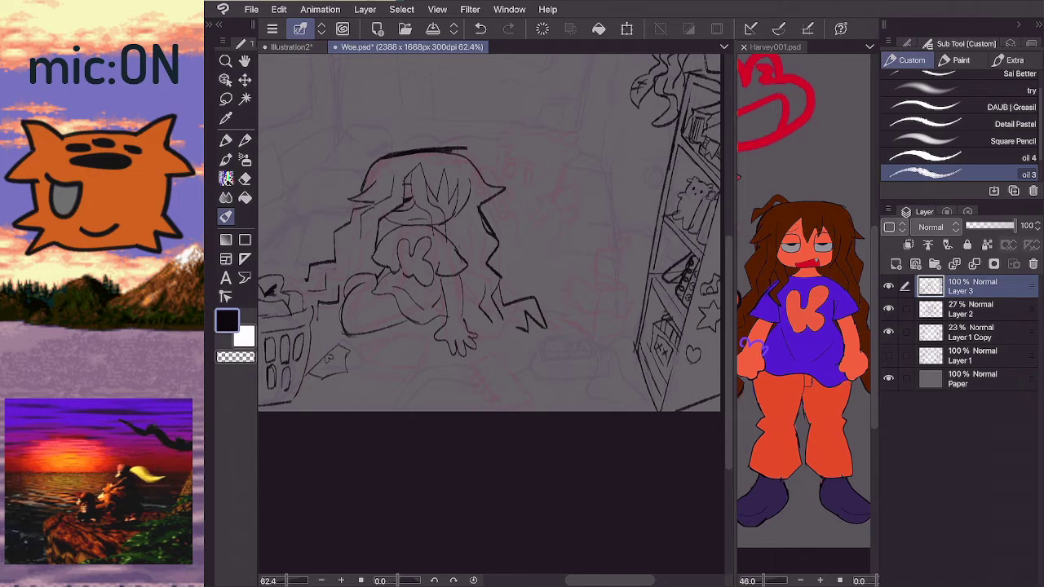
- Draw the near corner and long lower edge of the power strip on the floor between the girl's hand and the bookshelf
{"action": "scroll", "coordinate": [635, 395], "scroll_direction": "up", "scroll_amount": 5}
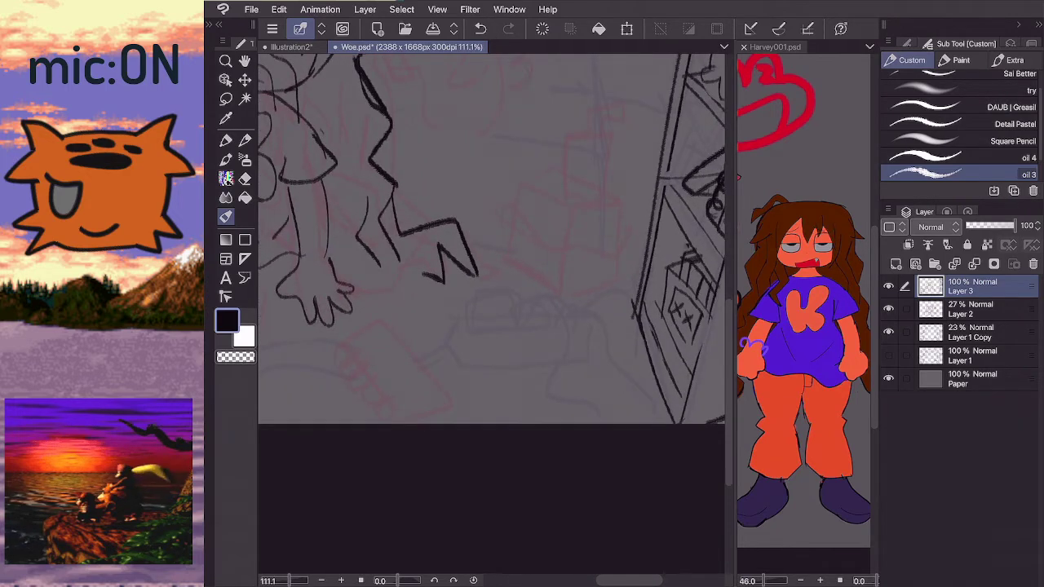
{"action": "left_click_drag", "start_coordinate": [447, 339], "coordinate": [465, 364]}
{"action": "scroll", "coordinate": [489, 318], "scroll_direction": "up", "scroll_amount": 1}
{"action": "left_click", "coordinate": [804, 327]}
{"action": "left_click", "coordinate": [513, 319]}
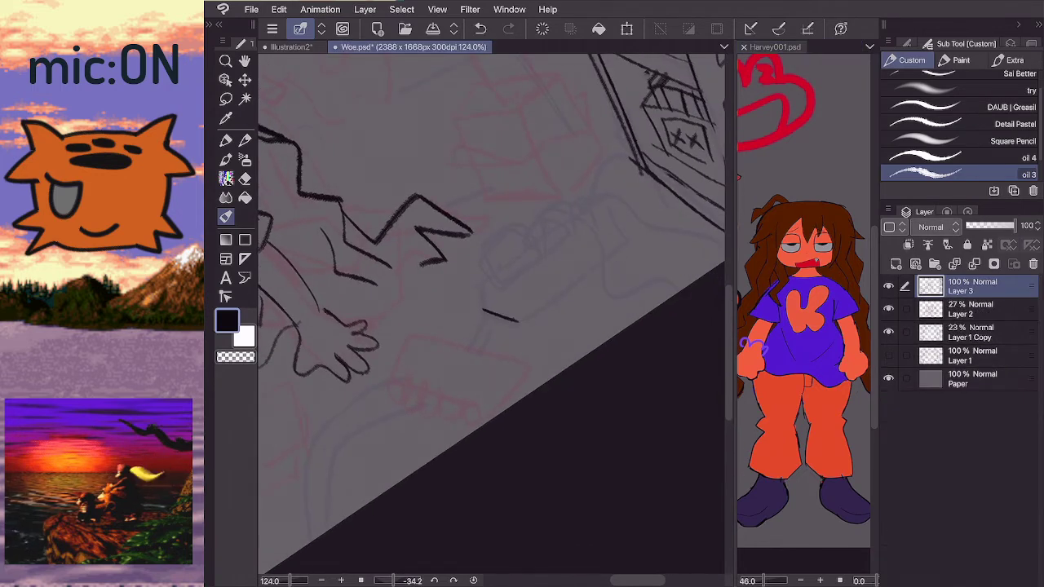
{"action": "left_click_drag", "start_coordinate": [515, 320], "coordinate": [625, 246]}
{"action": "key", "text": "ctrl+z"}
{"action": "left_click_drag", "start_coordinate": [512, 322], "coordinate": [628, 245]}
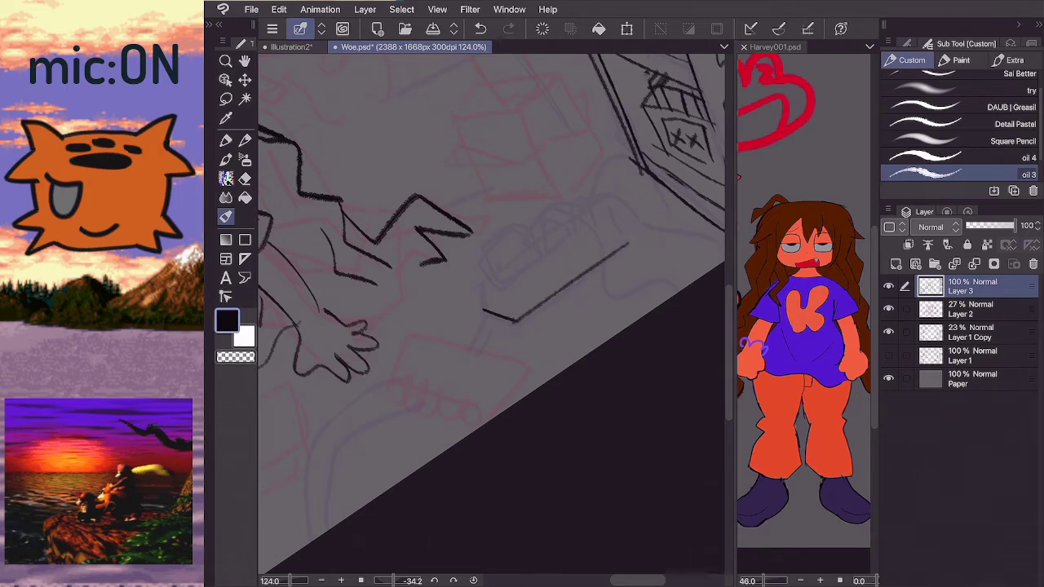
- Complete the power strip's end and add its plugs, with thick tangled cables running off the canvas's lower edge
{"action": "mouse_move", "coordinate": [484, 311]}
{"action": "left_mouse_down"}
{"action": "mouse_move", "coordinate": [473, 275]}
{"action": "mouse_move", "coordinate": [520, 263]}
{"action": "mouse_move", "coordinate": [530, 289]}
{"action": "mouse_move", "coordinate": [566, 263]}
{"action": "mouse_move", "coordinate": [648, 319]}
{"action": "mouse_move", "coordinate": [640, 381]}
{"action": "left_mouse_up"}
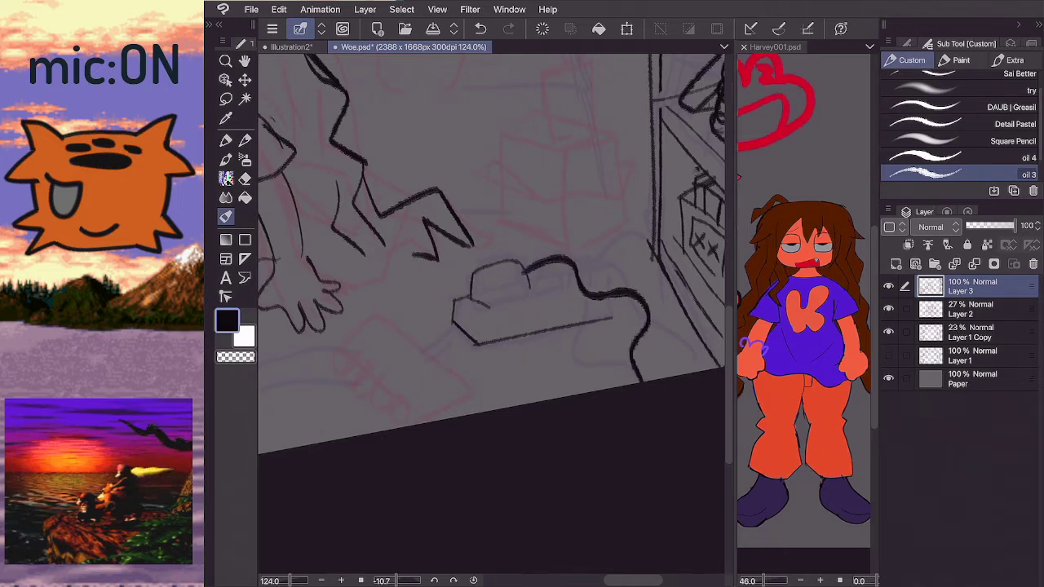
{"action": "left_click_drag", "start_coordinate": [530, 283], "coordinate": [490, 307]}
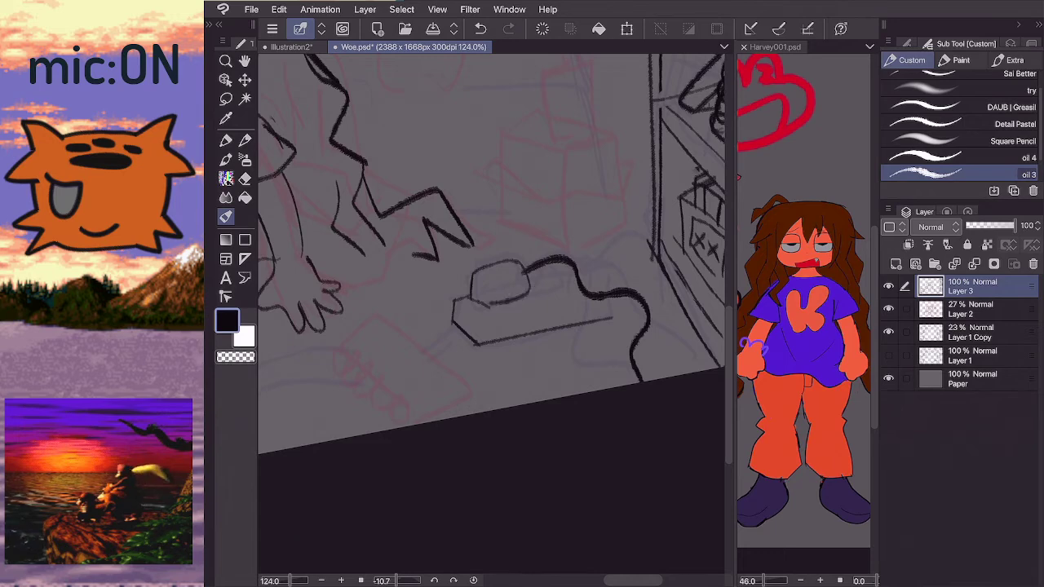
{"action": "mouse_move", "coordinate": [526, 266]}
{"action": "left_mouse_down"}
{"action": "mouse_move", "coordinate": [531, 278]}
{"action": "mouse_move", "coordinate": [527, 268]}
{"action": "left_mouse_up"}
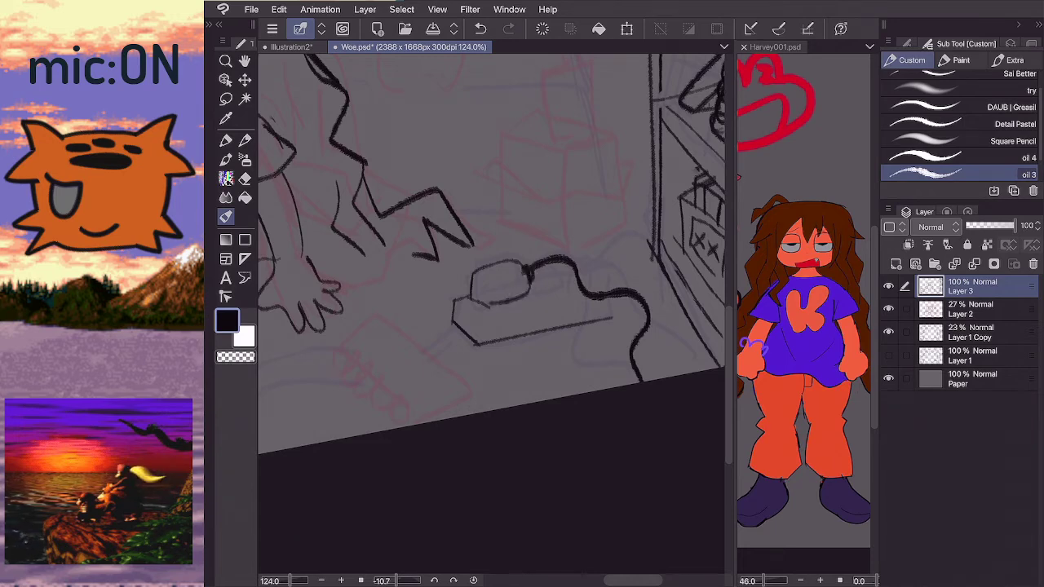
{"action": "mouse_move", "coordinate": [540, 295]}
{"action": "left_mouse_down"}
{"action": "mouse_move", "coordinate": [550, 260]}
{"action": "mouse_move", "coordinate": [575, 239]}
{"action": "mouse_move", "coordinate": [631, 304]}
{"action": "mouse_move", "coordinate": [566, 368]}
{"action": "mouse_move", "coordinate": [585, 392]}
{"action": "left_mouse_up"}
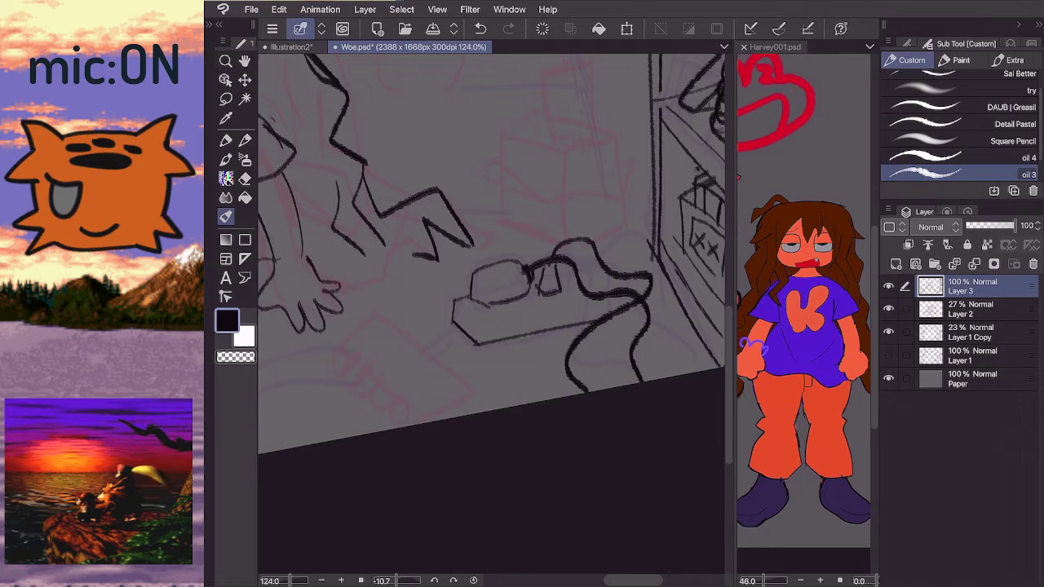
{"action": "mouse_move", "coordinate": [561, 293]}
{"action": "left_mouse_down"}
{"action": "mouse_move", "coordinate": [586, 263]}
{"action": "mouse_move", "coordinate": [590, 285]}
{"action": "mouse_move", "coordinate": [577, 265]}
{"action": "mouse_move", "coordinate": [594, 245]}
{"action": "mouse_move", "coordinate": [605, 316]}
{"action": "mouse_move", "coordinate": [679, 377]}
{"action": "left_mouse_up"}
- Draw the two outlines of a long cord curving from the power strip's near end to the canvas's lower edge
{"action": "scroll", "coordinate": [491, 253], "scroll_direction": "down", "scroll_amount": 3}
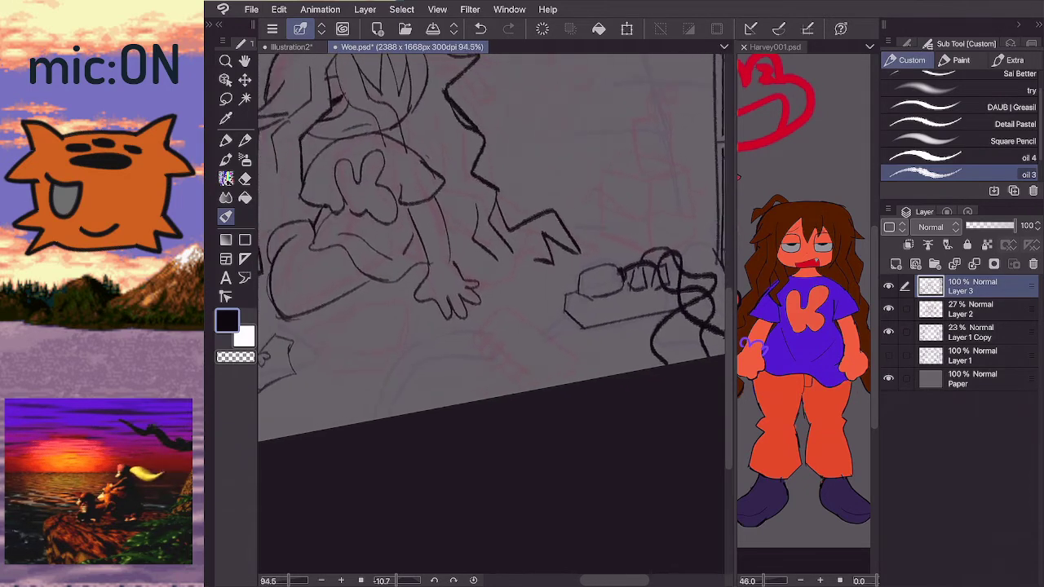
{"action": "scroll", "coordinate": [679, 380], "scroll_direction": "down", "scroll_amount": 2}
{"action": "left_click", "coordinate": [775, 46]}
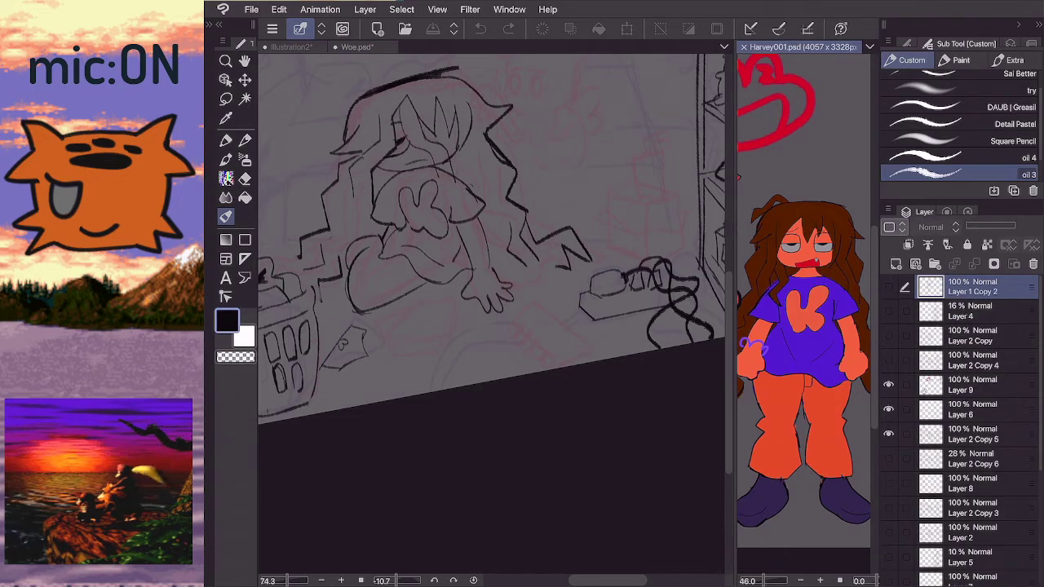
{"action": "key", "text": "ctrl+Tab"}
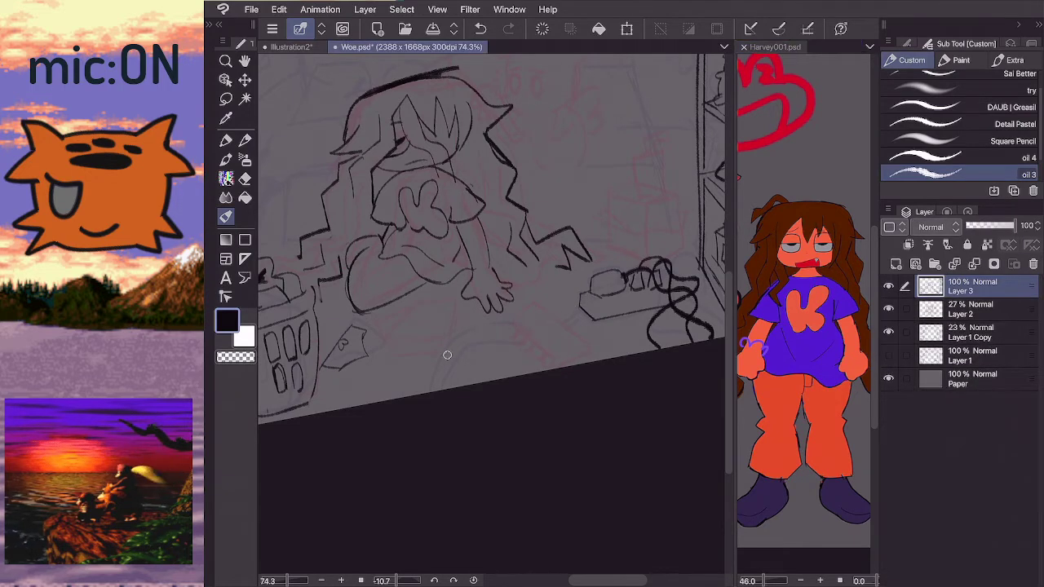
{"action": "mouse_move", "coordinate": [582, 304]}
{"action": "left_mouse_down"}
{"action": "mouse_move", "coordinate": [501, 323]}
{"action": "mouse_move", "coordinate": [434, 392]}
{"action": "left_mouse_up"}
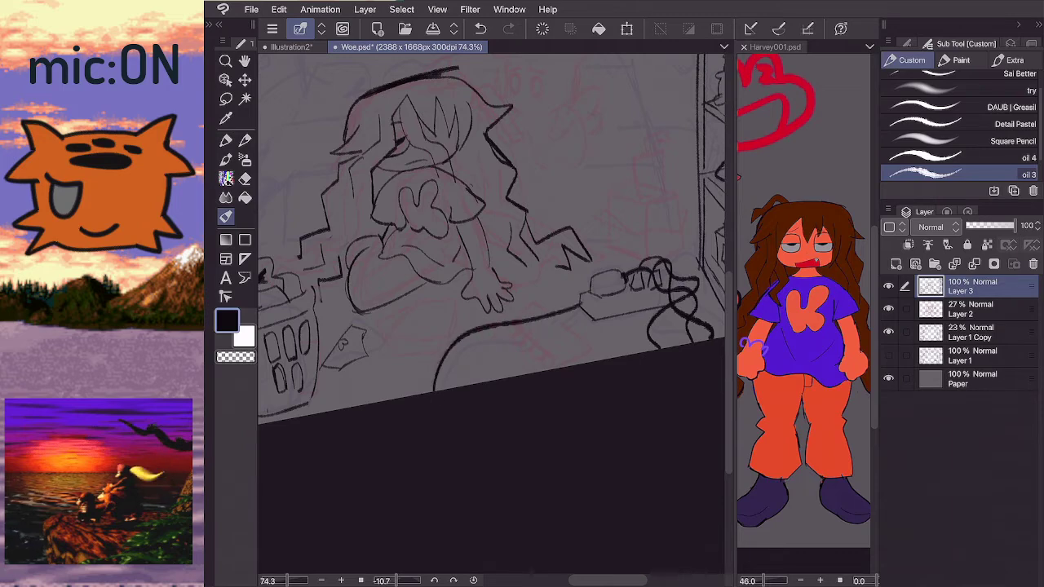
{"action": "mouse_move", "coordinate": [582, 309]}
{"action": "left_mouse_down"}
{"action": "mouse_move", "coordinate": [483, 337]}
{"action": "mouse_move", "coordinate": [448, 394]}
{"action": "left_mouse_up"}
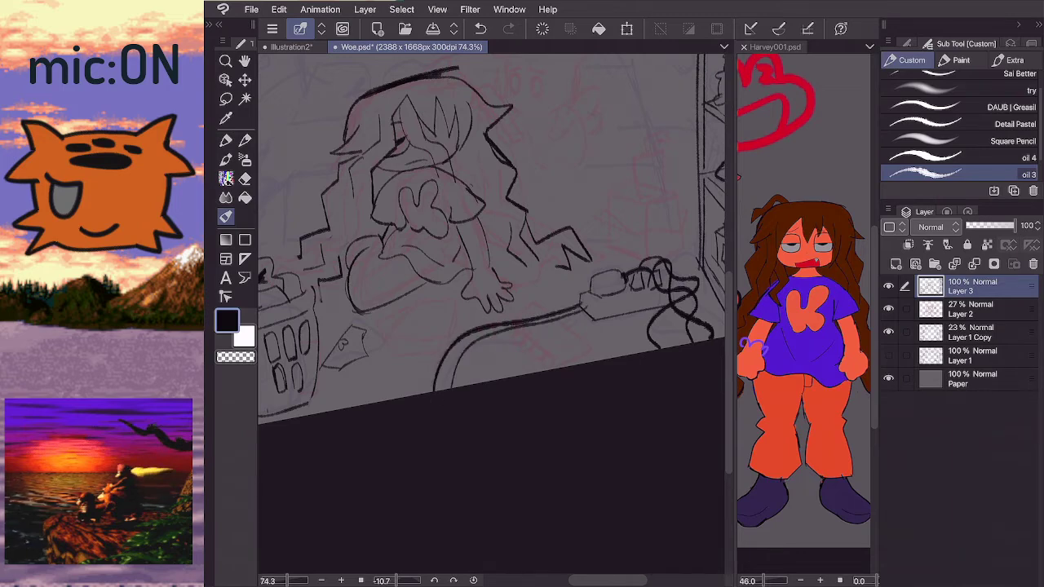
- Undo the cord's inner outline and redraw it on the rotated canvas, joining it to the end of the power strip
{"action": "key", "text": "ctrl+Tab"}
{"action": "key", "text": "ctrl+Tab"}
{"action": "key", "text": "ctrl+z"}
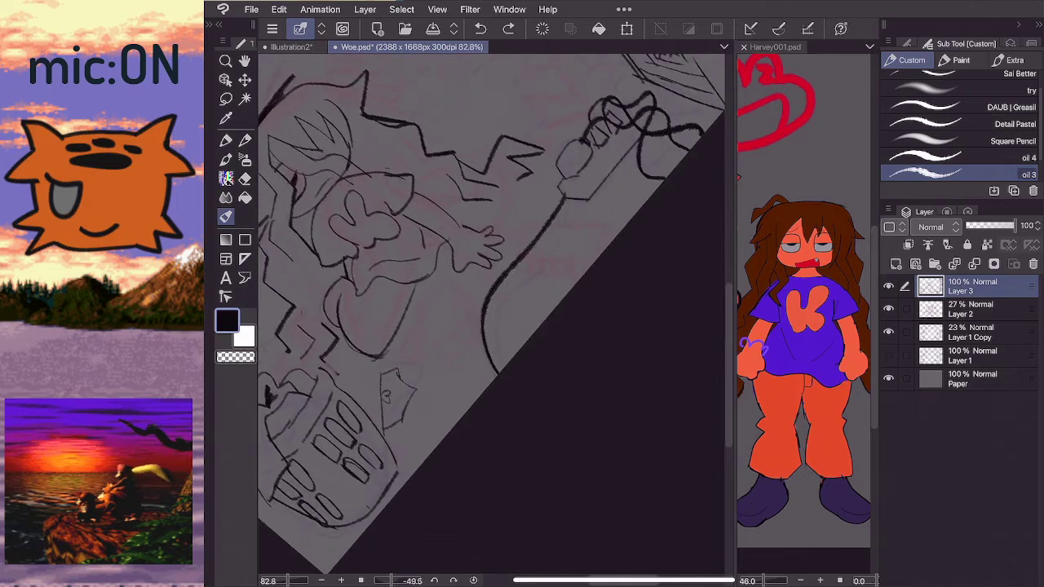
{"action": "key", "text": "ctrl+Tab"}
{"action": "left_click", "coordinate": [506, 371]}
{"action": "mouse_move", "coordinate": [505, 365]}
{"action": "left_mouse_down"}
{"action": "mouse_move", "coordinate": [499, 306]}
{"action": "mouse_move", "coordinate": [576, 184]}
{"action": "mouse_move", "coordinate": [564, 196]}
{"action": "left_mouse_up"}
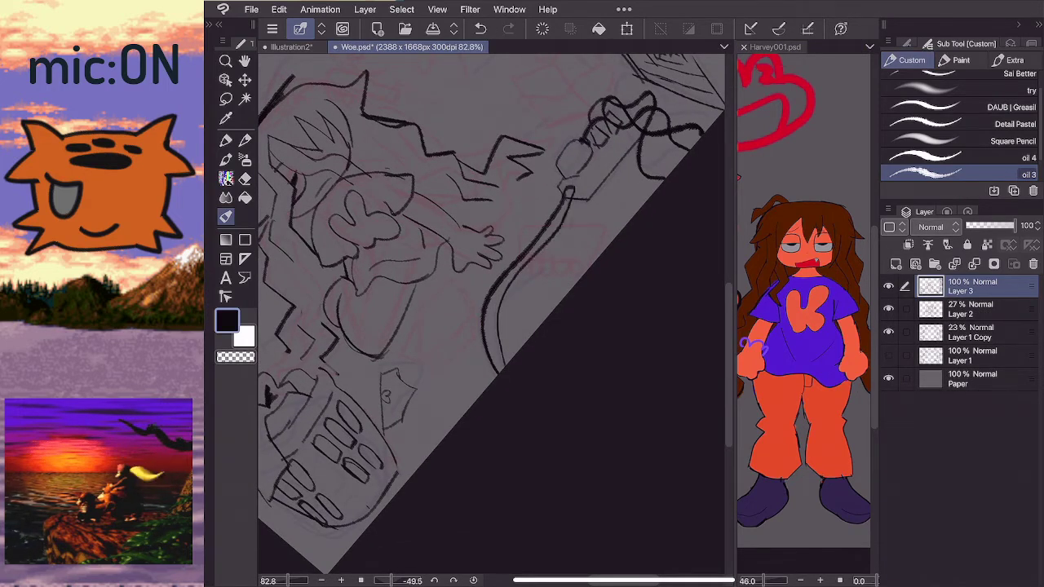
{"action": "scroll", "coordinate": [493, 314], "scroll_direction": "down", "scroll_amount": 1}
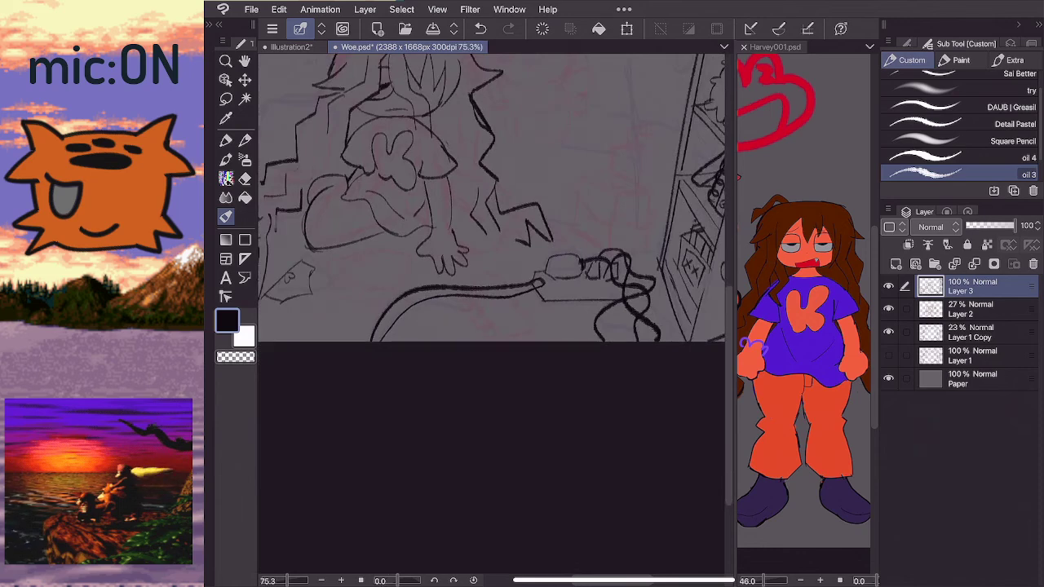
{"action": "key", "text": "ctrl+minus"}
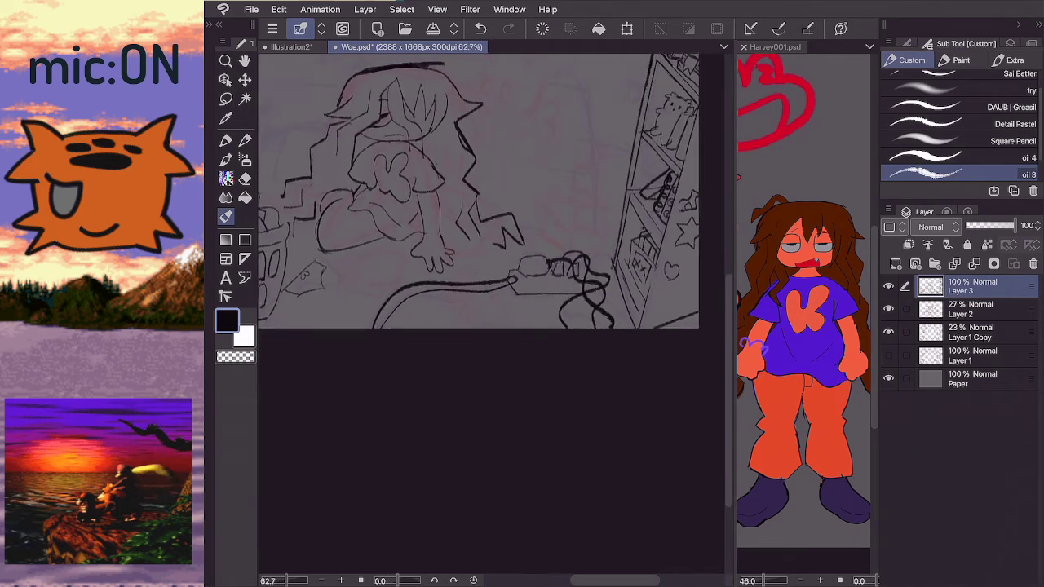
{"action": "scroll", "coordinate": [617, 280], "scroll_direction": "up", "scroll_amount": 2}
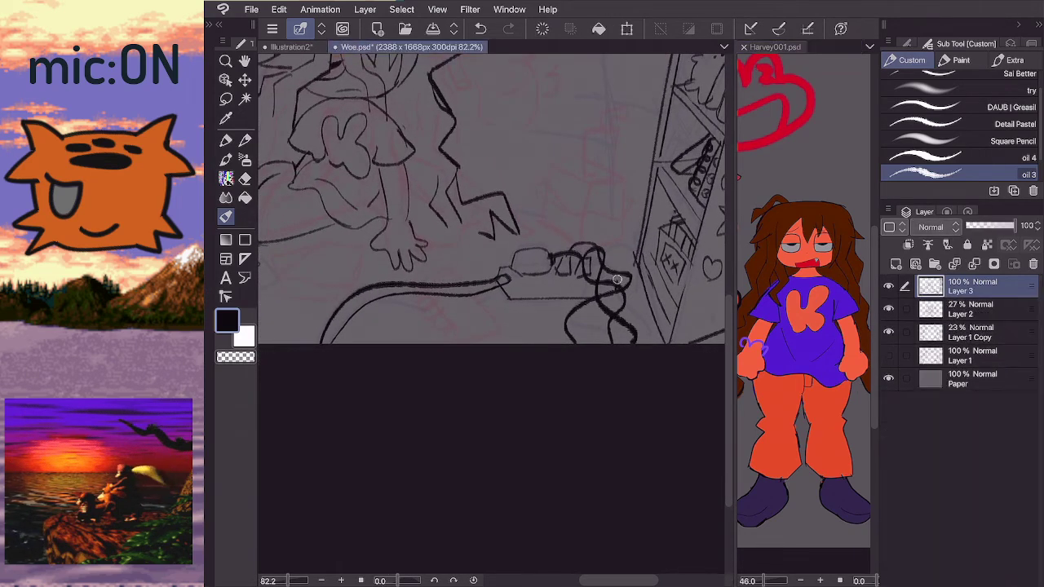
- Try adding strokes along the outer bend of the tangled cables beside the bookshelf, undoing unwanted ones
{"action": "mouse_move", "coordinate": [601, 265]}
{"action": "left_mouse_down"}
{"action": "mouse_move", "coordinate": [620, 285]}
{"action": "mouse_move", "coordinate": [622, 268]}
{"action": "mouse_move", "coordinate": [618, 295]}
{"action": "mouse_move", "coordinate": [613, 267]}
{"action": "mouse_move", "coordinate": [625, 296]}
{"action": "left_mouse_up"}
{"action": "key", "text": "ctrl+z"}
{"action": "key", "text": "ctrl+z"}
{"action": "key", "text": "ctrl+z"}
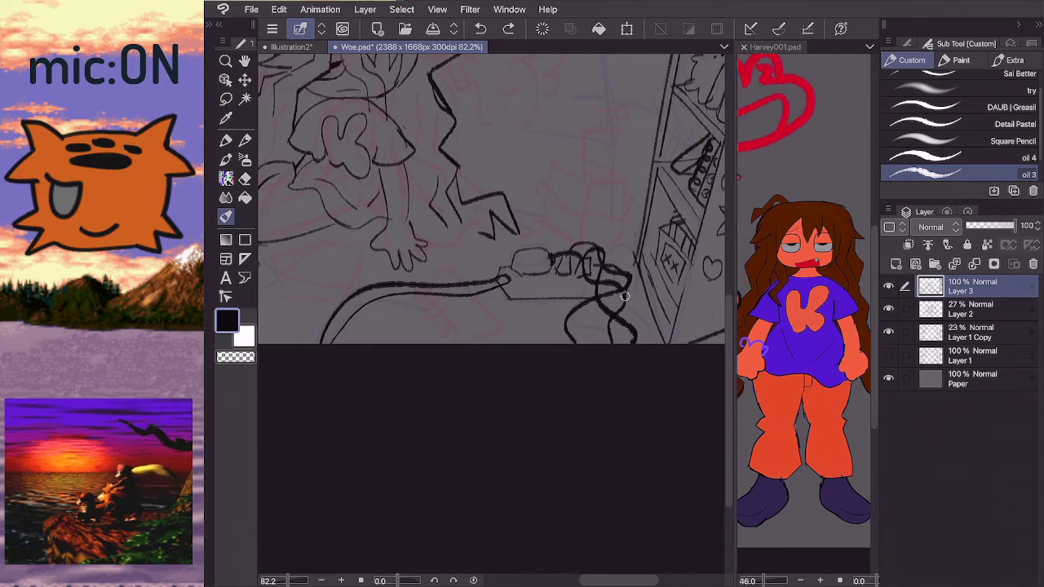
{"action": "scroll", "coordinate": [491, 199], "scroll_direction": "down", "scroll_amount": 2}
{"action": "scroll", "coordinate": [491, 199], "scroll_direction": "up", "scroll_amount": 2}
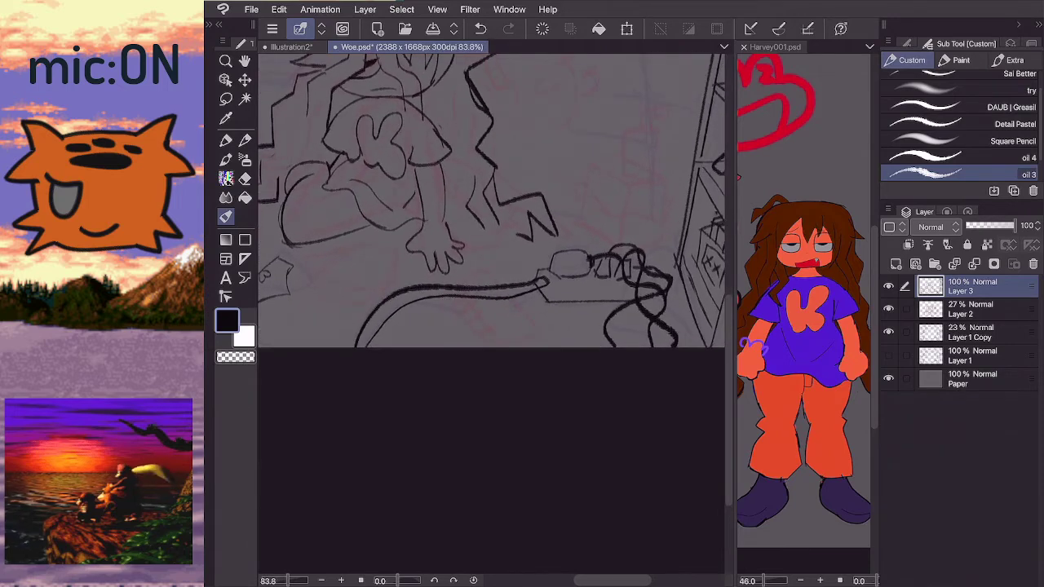
{"action": "scroll", "coordinate": [491, 199], "scroll_direction": "right", "scroll_amount": 1}
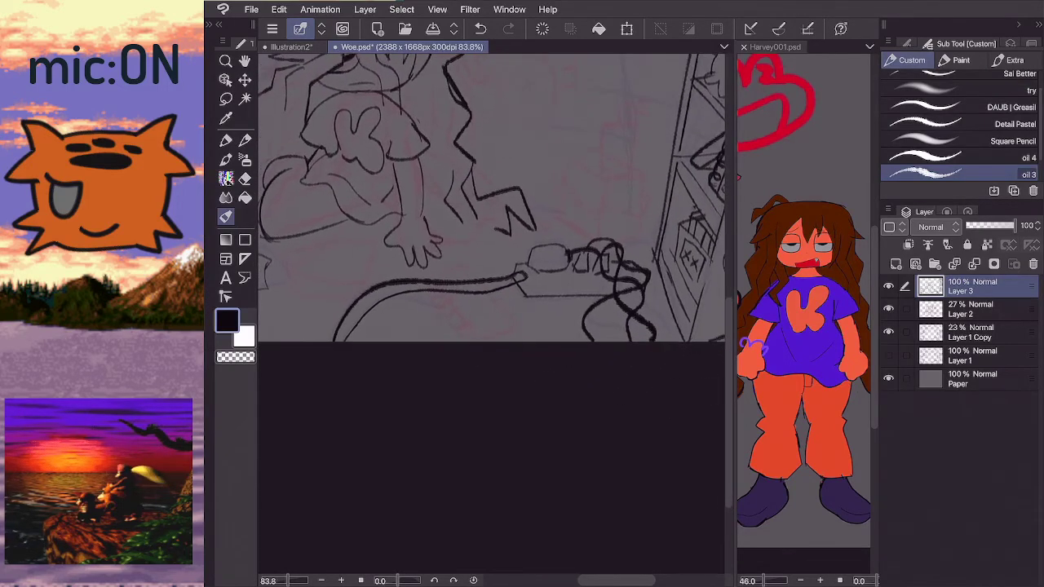
- Undo the long cord at the power strip's near end and the overlapping cable in the tangle beside the bookshelf
{"action": "left_click", "coordinate": [775, 46]}
{"action": "left_click", "coordinate": [630, 264]}
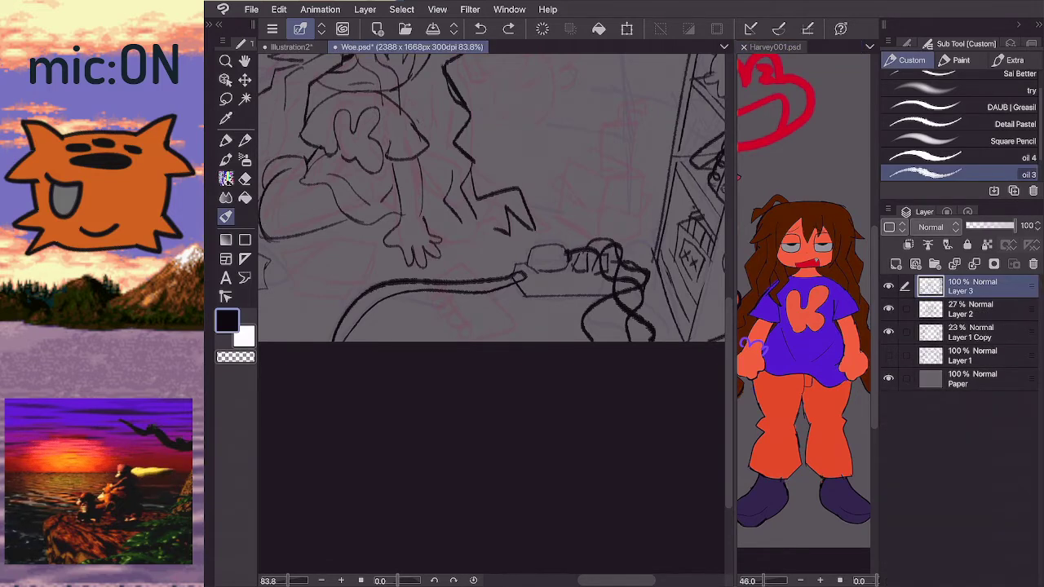
{"action": "key", "text": "e"}
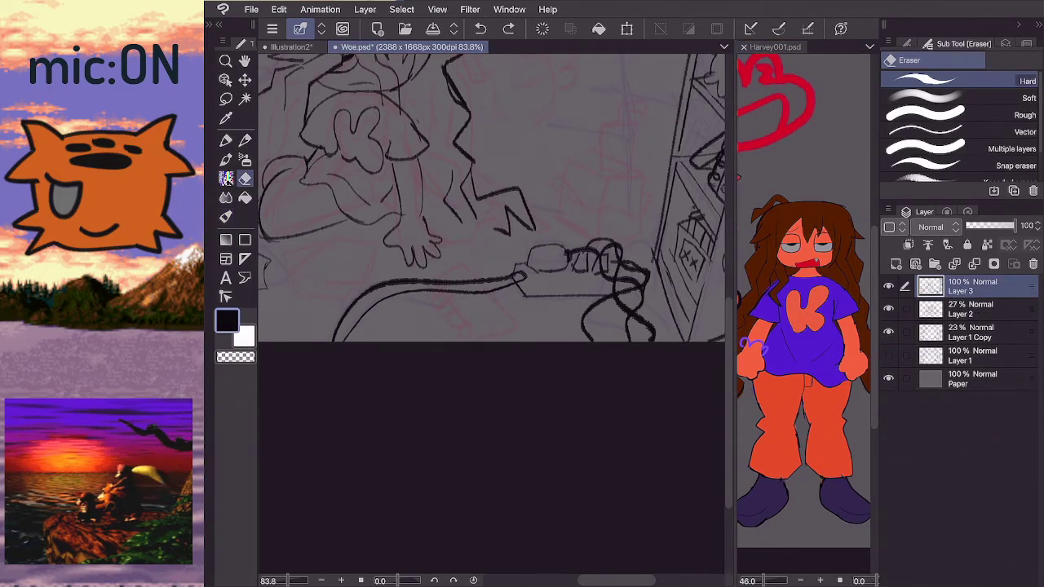
{"action": "key", "text": "b"}
{"action": "scroll", "coordinate": [504, 259], "scroll_direction": "down", "scroll_amount": 5}
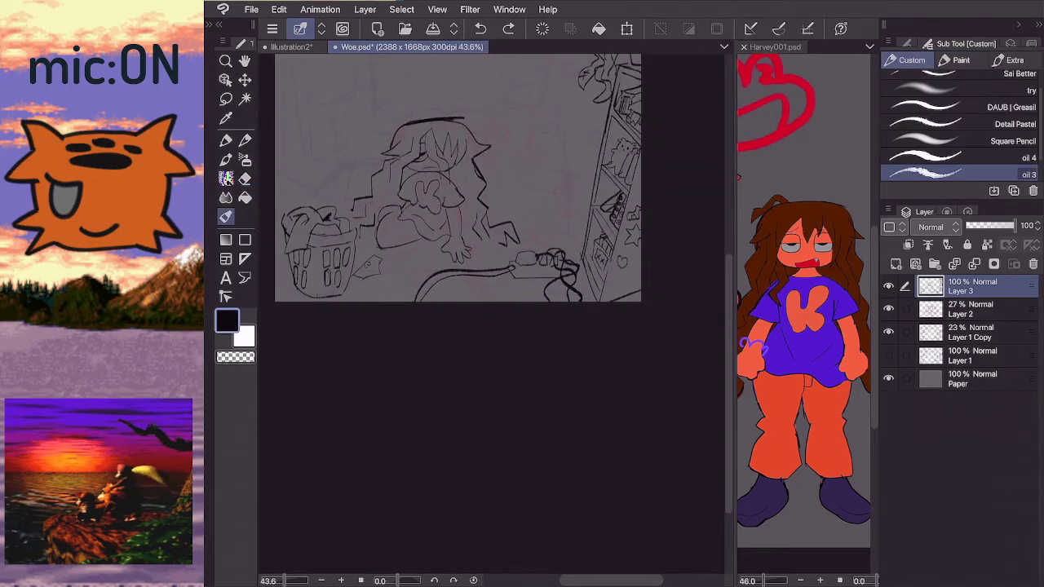
{"action": "scroll", "coordinate": [504, 249], "scroll_direction": "up", "scroll_amount": 4}
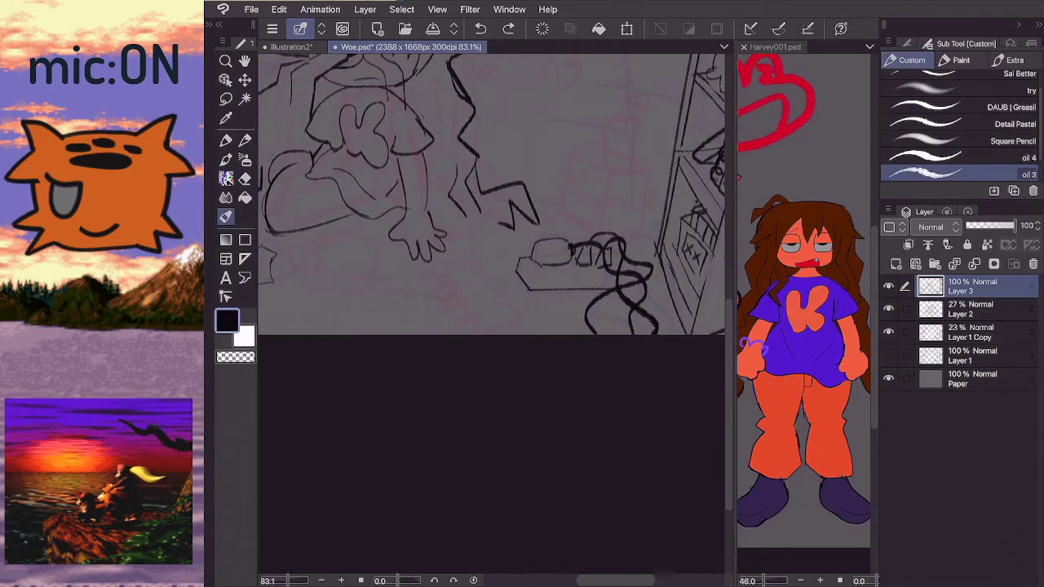
{"action": "key", "text": "ctrl+z"}
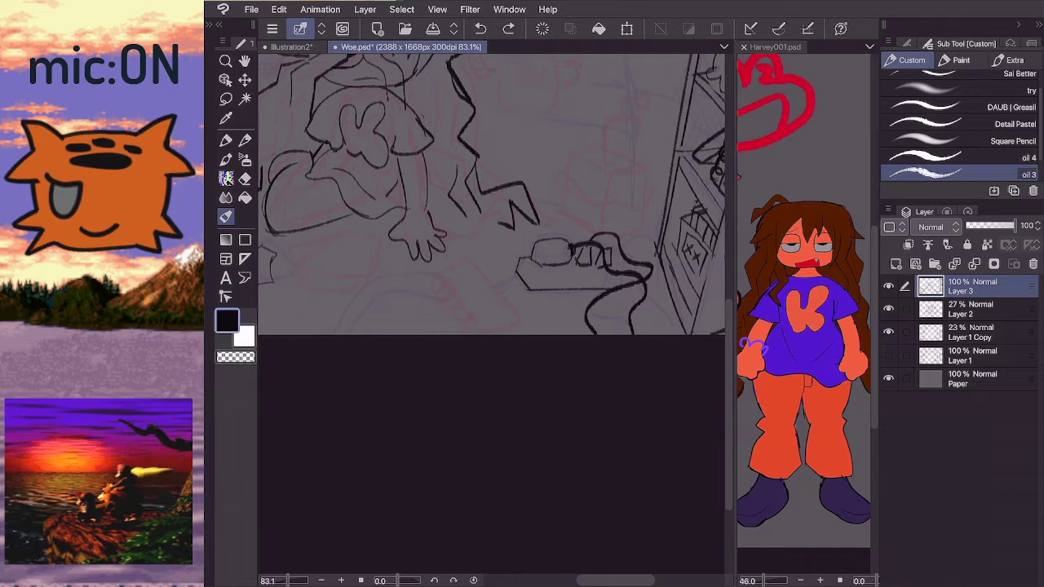
- Erase the remaining power strip, plugs and cables from the line art layer
{"action": "key", "text": "e"}
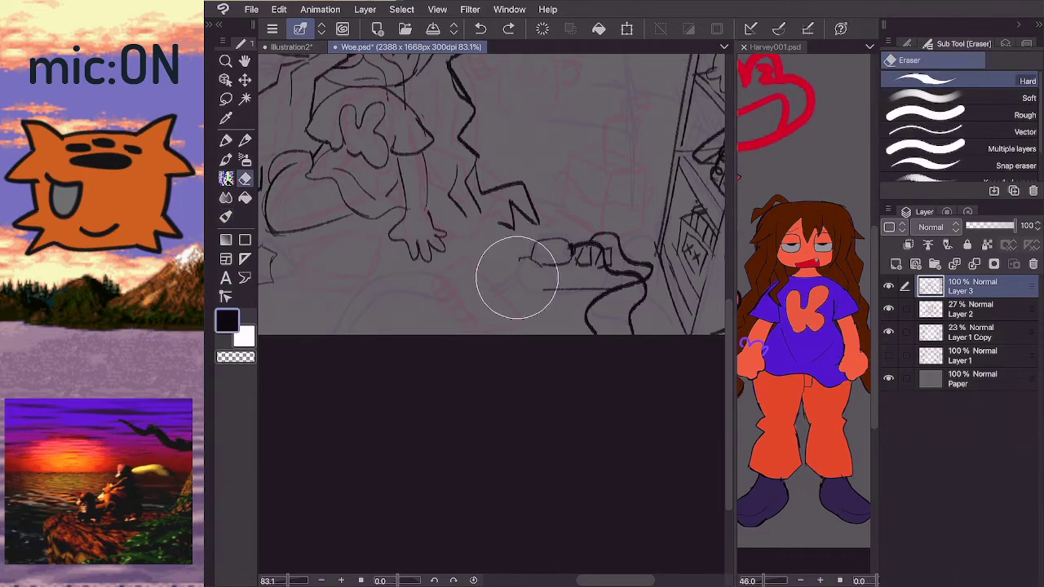
{"action": "left_click_drag", "start_coordinate": [513, 275], "coordinate": [526, 282]}
{"action": "key", "text": "b"}
{"action": "scroll", "coordinate": [504, 279], "scroll_direction": "down", "scroll_amount": 1}
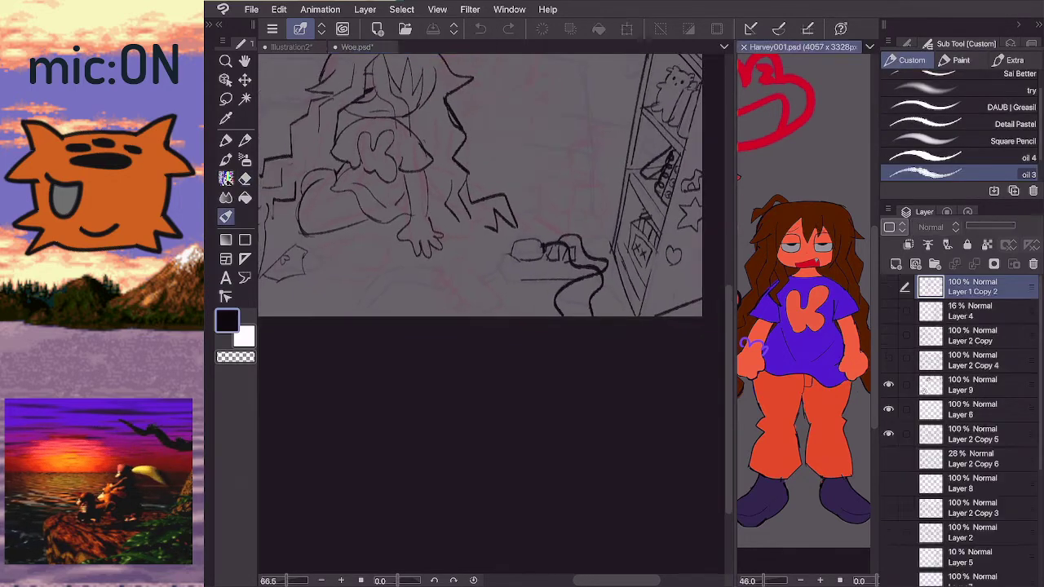
{"action": "mouse_move", "coordinate": [499, 262]}
{"action": "left_mouse_down"}
{"action": "mouse_move", "coordinate": [512, 284]}
{"action": "mouse_move", "coordinate": [521, 267]}
{"action": "mouse_move", "coordinate": [554, 276]}
{"action": "mouse_move", "coordinate": [523, 284]}
{"action": "mouse_move", "coordinate": [520, 272]}
{"action": "mouse_move", "coordinate": [548, 248]}
{"action": "mouse_move", "coordinate": [584, 271]}
{"action": "mouse_move", "coordinate": [552, 312]}
{"action": "mouse_move", "coordinate": [602, 265]}
{"action": "left_mouse_up"}
{"action": "key", "text": "e"}
{"action": "key", "text": "b"}
{"action": "key", "text": "e"}
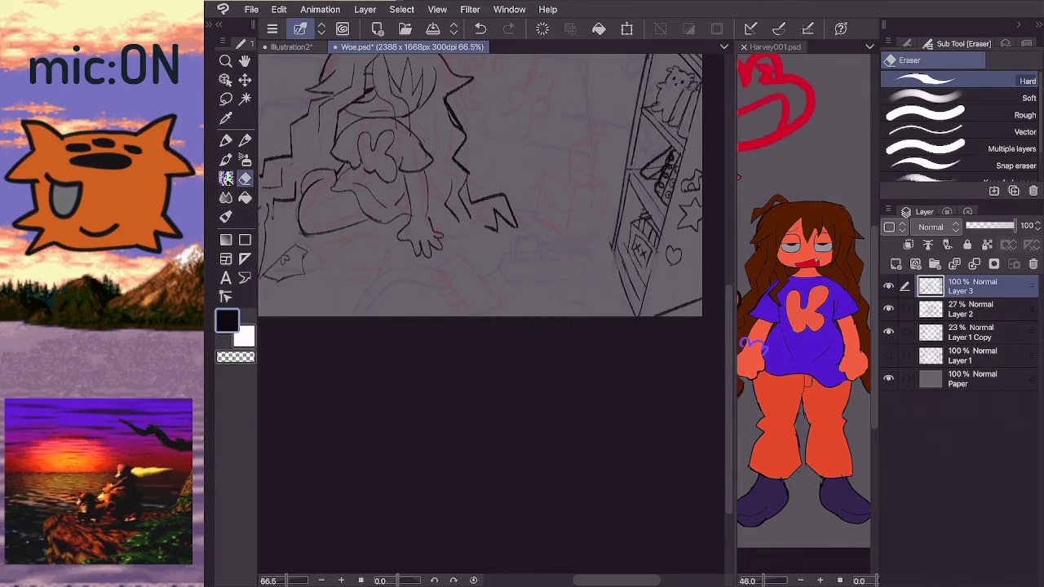
{"action": "key", "text": "b"}
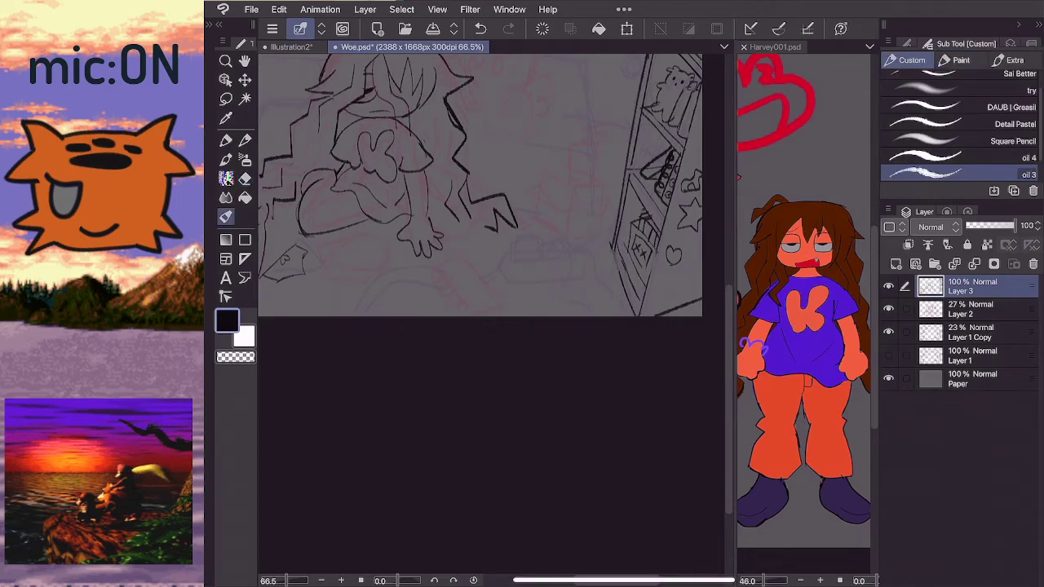
- Redraw the lower front edge of the bookshelf with a thicker line on the rotated canvas
{"action": "left_click", "coordinate": [803, 302]}
{"action": "left_click", "coordinate": [375, 261]}
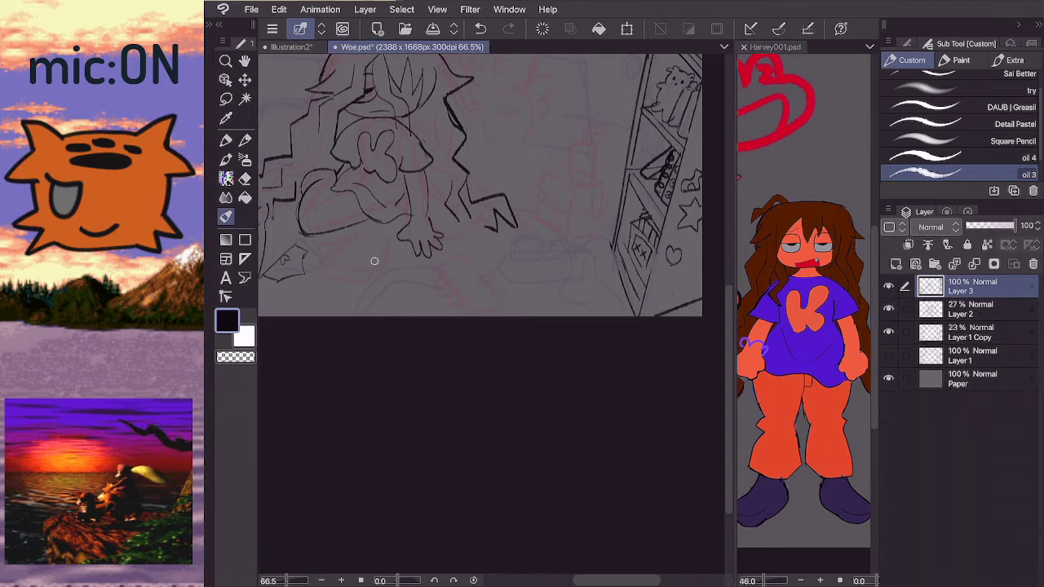
{"action": "scroll", "coordinate": [489, 244], "scroll_direction": "up", "scroll_amount": 5}
{"action": "scroll", "coordinate": [490, 310], "scroll_direction": "up", "scroll_amount": 3}
{"action": "scroll", "coordinate": [489, 310], "scroll_direction": "down", "scroll_amount": 3}
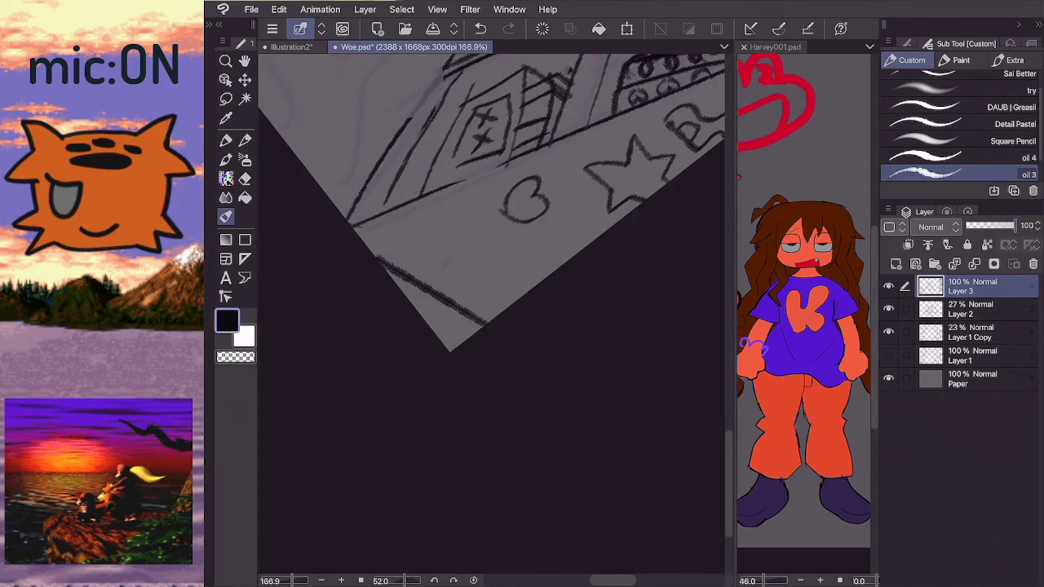
{"action": "scroll", "coordinate": [489, 310], "scroll_direction": "up", "scroll_amount": 3}
{"action": "left_click_drag", "start_coordinate": [393, 304], "coordinate": [443, 225]}
{"action": "scroll", "coordinate": [490, 310], "scroll_direction": "down", "scroll_amount": 6}
{"action": "scroll", "coordinate": [490, 244], "scroll_direction": "up", "scroll_amount": 3}
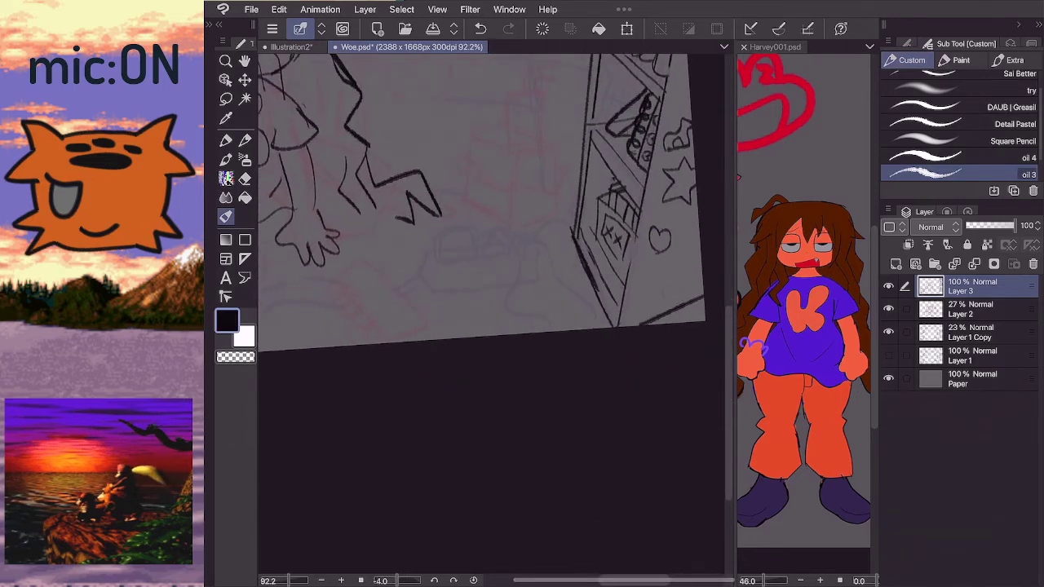
- Draw the angled near end of a new power strip on the floor beside the kneeling girl's hand
{"action": "left_click_drag", "start_coordinate": [421, 279], "coordinate": [436, 303]}
{"action": "scroll", "coordinate": [489, 310], "scroll_direction": "left", "scroll_amount": 1}
{"action": "scroll", "coordinate": [489, 310], "scroll_direction": "down", "scroll_amount": 3}
{"action": "scroll", "coordinate": [490, 310], "scroll_direction": "up", "scroll_amount": 3}
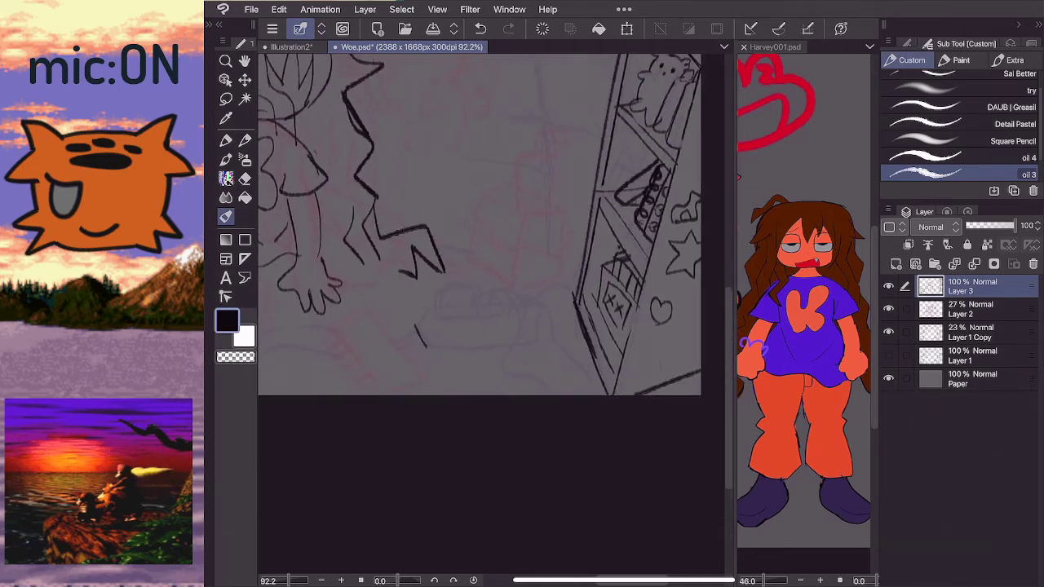
{"action": "scroll", "coordinate": [490, 310], "scroll_direction": "up", "scroll_amount": 1}
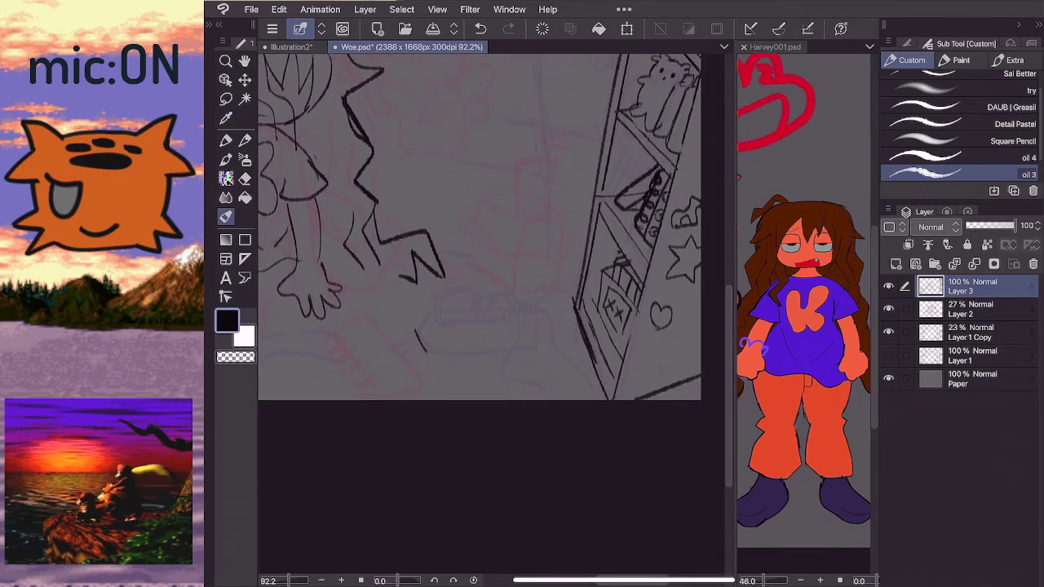
{"action": "left_click_drag", "start_coordinate": [416, 338], "coordinate": [423, 308]}
{"action": "left_click_drag", "start_coordinate": [662, 315], "coordinate": [635, 157]}
{"action": "left_click", "coordinate": [803, 302]}
{"action": "left_click", "coordinate": [507, 296]}
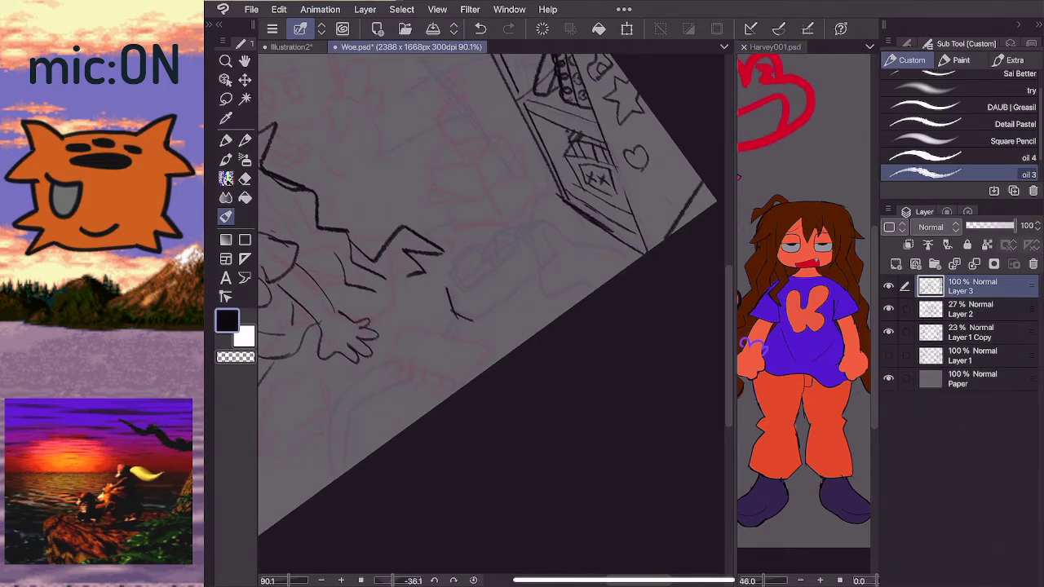
- Complete the power strip's long, flat outline with its lower edge, far end and upper edge, redoing uneven strokes
{"action": "left_click_drag", "start_coordinate": [454, 320], "coordinate": [554, 260]}
{"action": "key", "text": "ctrl+z"}
{"action": "left_click_drag", "start_coordinate": [455, 320], "coordinate": [555, 259]}
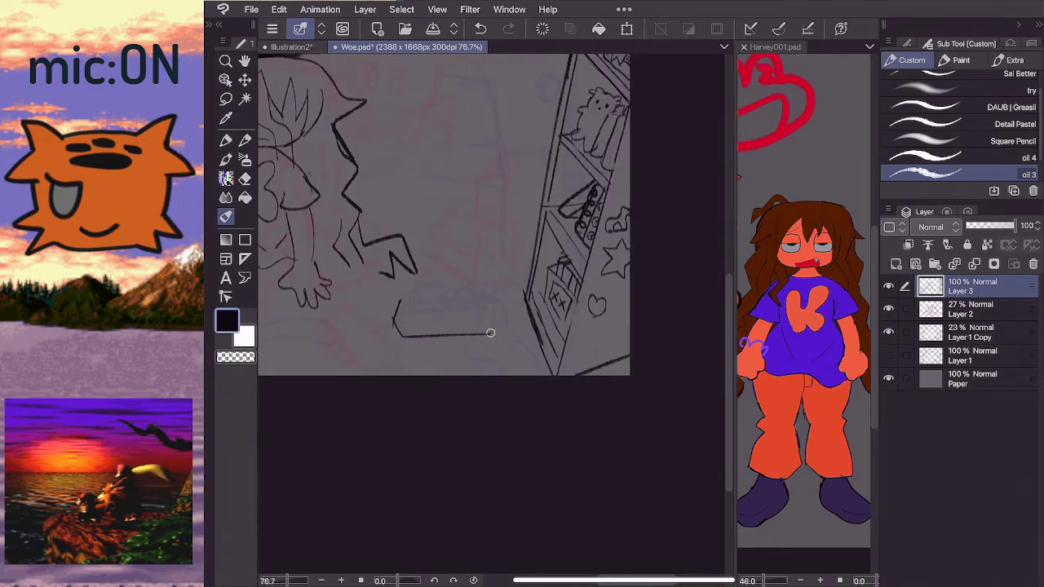
{"action": "left_click_drag", "start_coordinate": [491, 334], "coordinate": [500, 312]}
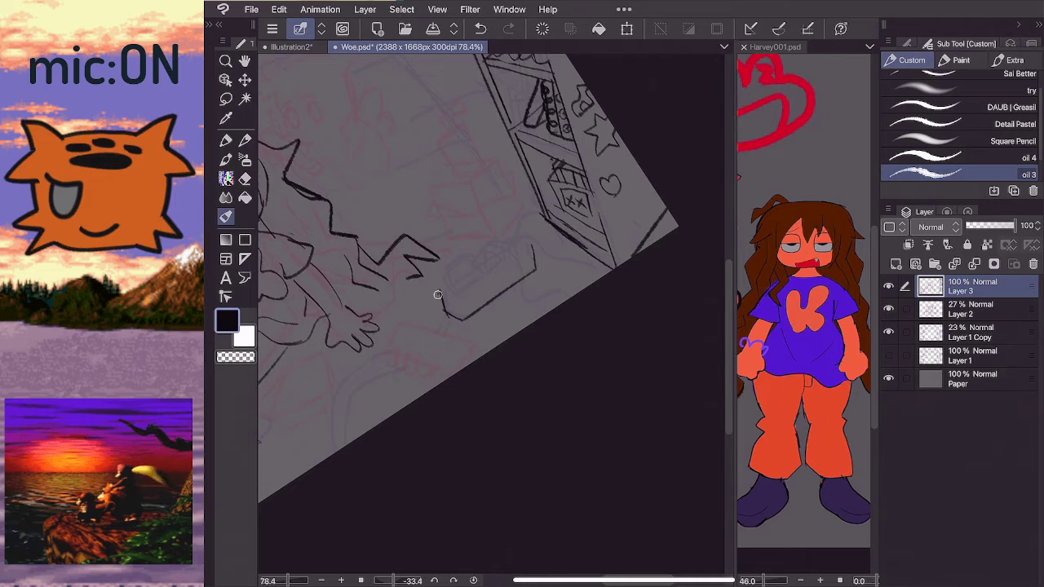
{"action": "mouse_move", "coordinate": [438, 293]}
{"action": "left_mouse_down"}
{"action": "mouse_move", "coordinate": [534, 243]}
{"action": "mouse_move", "coordinate": [486, 261]}
{"action": "left_mouse_up"}
{"action": "key", "text": "ctrl+z"}
{"action": "key", "text": "ctrl+z"}
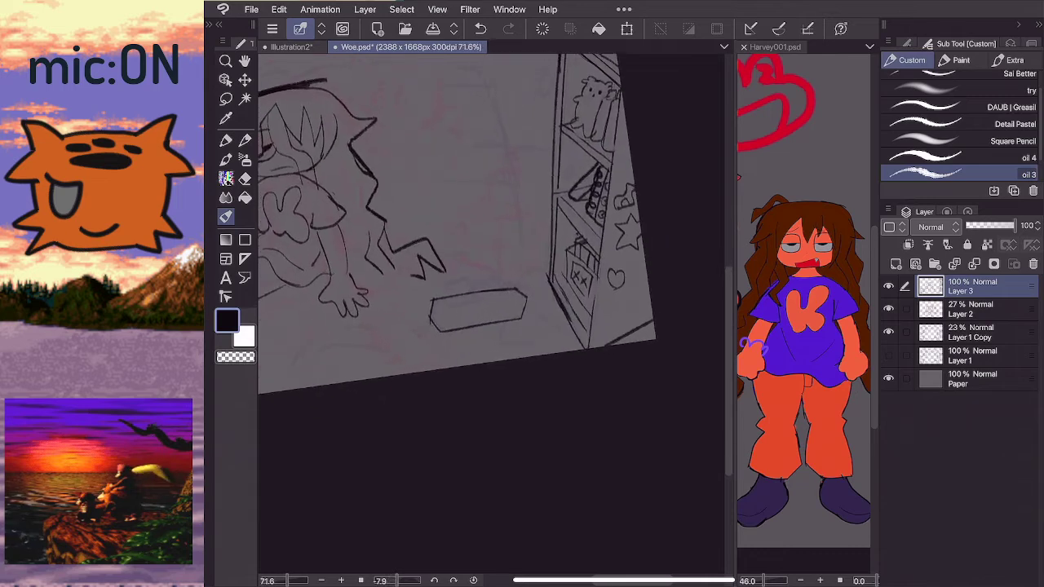
- Draw a large plug on the power strip and a thick cable arching over its far end to the canvas's lower edge
{"action": "left_click", "coordinate": [803, 367]}
{"action": "left_click", "coordinate": [449, 307]}
{"action": "mouse_move", "coordinate": [439, 302]}
{"action": "left_mouse_down"}
{"action": "mouse_move", "coordinate": [451, 309]}
{"action": "mouse_move", "coordinate": [444, 288]}
{"action": "mouse_move", "coordinate": [473, 285]}
{"action": "mouse_move", "coordinate": [472, 307]}
{"action": "mouse_move", "coordinate": [472, 285]}
{"action": "mouse_move", "coordinate": [460, 284]}
{"action": "mouse_move", "coordinate": [560, 325]}
{"action": "mouse_move", "coordinate": [554, 354]}
{"action": "left_mouse_up"}
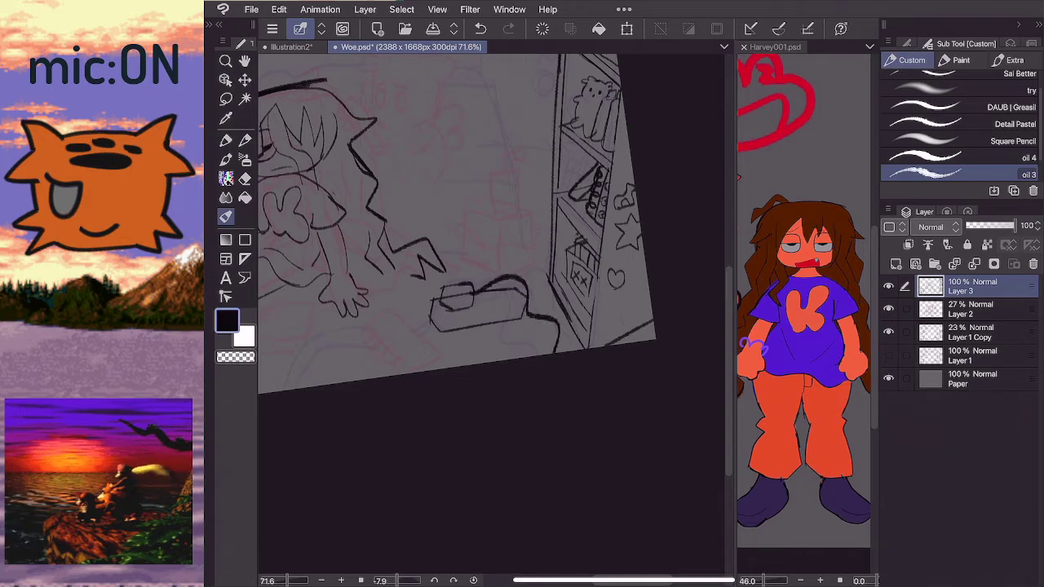
- Add a smaller second plug with its own thick cable curving down to the canvas's lower edge, redoing unsatisfactory strokes
{"action": "key", "text": "ctrl+z"}
{"action": "mouse_move", "coordinate": [478, 295]}
{"action": "left_mouse_down"}
{"action": "mouse_move", "coordinate": [494, 304]}
{"action": "mouse_move", "coordinate": [494, 282]}
{"action": "mouse_move", "coordinate": [534, 356]}
{"action": "left_mouse_up"}
{"action": "key", "text": "ctrl+z"}
{"action": "mouse_move", "coordinate": [482, 290]}
{"action": "left_mouse_down"}
{"action": "mouse_move", "coordinate": [532, 269]}
{"action": "mouse_move", "coordinate": [561, 303]}
{"action": "mouse_move", "coordinate": [532, 349]}
{"action": "left_mouse_up"}
{"action": "key", "text": "ctrl+z"}
{"action": "mouse_move", "coordinate": [484, 279]}
{"action": "left_mouse_down"}
{"action": "mouse_move", "coordinate": [508, 272]}
{"action": "mouse_move", "coordinate": [522, 356]}
{"action": "left_mouse_up"}
{"action": "key", "text": "ctrl+z"}
{"action": "key", "text": "ctrl+z"}
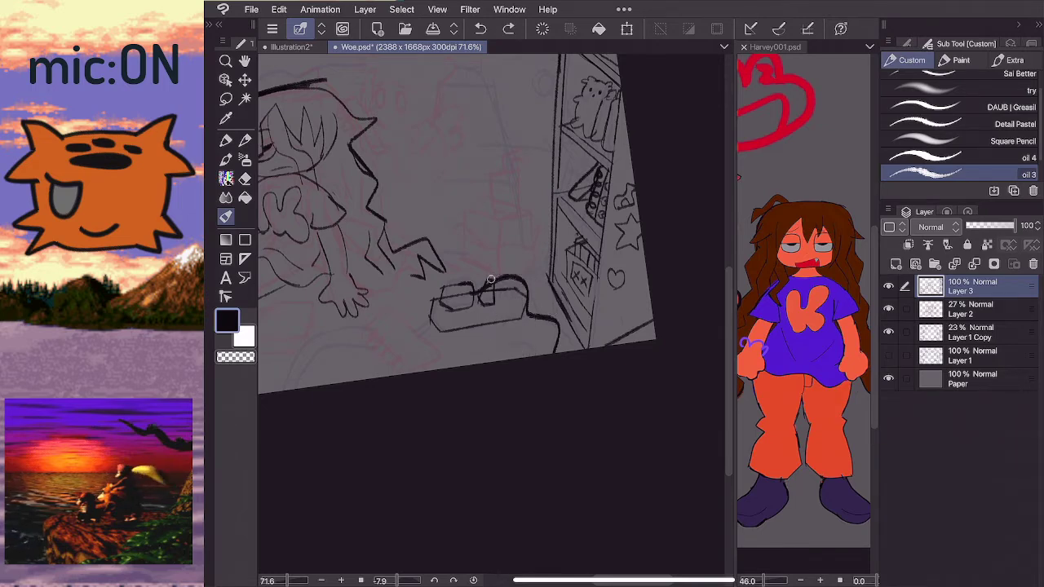
{"action": "mouse_move", "coordinate": [483, 287]}
{"action": "left_mouse_down"}
{"action": "mouse_move", "coordinate": [511, 268]}
{"action": "mouse_move", "coordinate": [528, 352]}
{"action": "left_mouse_up"}
{"action": "key", "text": "ctrl+z"}
{"action": "left_click_drag", "start_coordinate": [499, 303], "coordinate": [506, 283]}
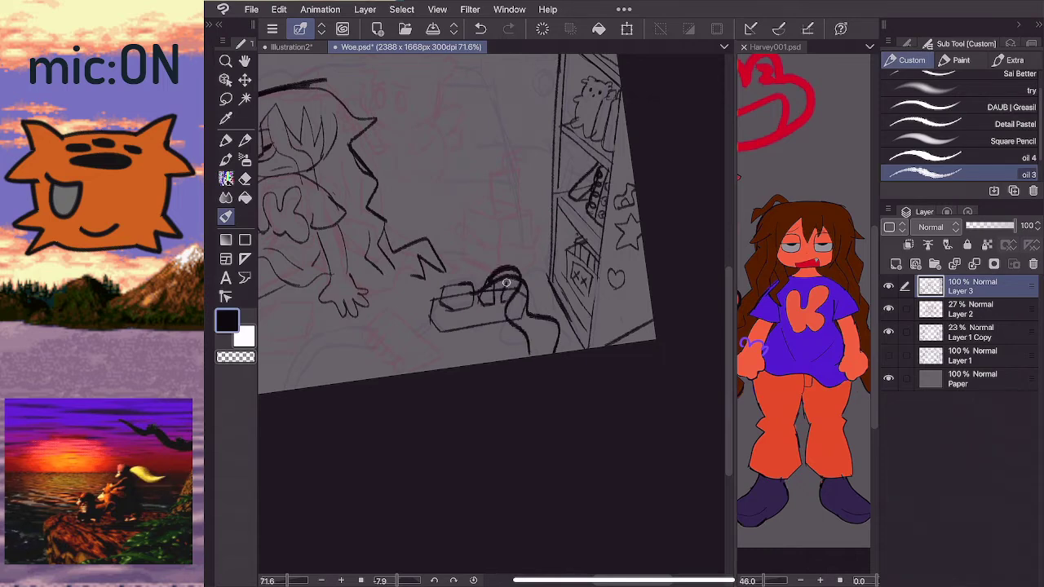
- Add a third plug and another cable running alongside the second one, undoing unwanted strokes
{"action": "key", "text": "ctrl+z"}
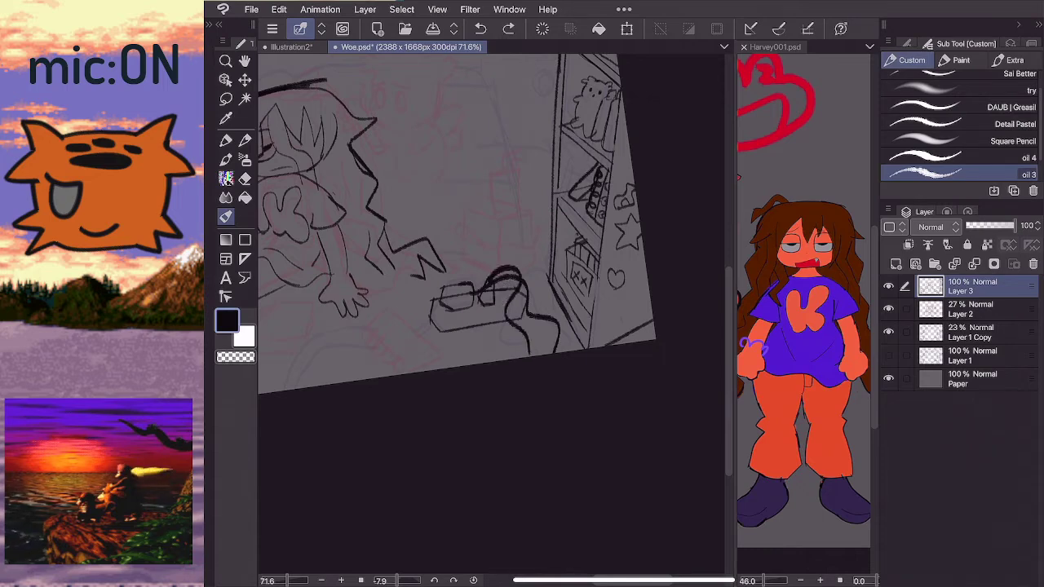
{"action": "left_click_drag", "start_coordinate": [498, 303], "coordinate": [507, 292]}
{"action": "key", "text": "ctrl+z"}
{"action": "mouse_move", "coordinate": [496, 292]}
{"action": "left_mouse_down"}
{"action": "mouse_move", "coordinate": [516, 291]}
{"action": "mouse_move", "coordinate": [516, 303]}
{"action": "mouse_move", "coordinate": [518, 284]}
{"action": "mouse_move", "coordinate": [535, 357]}
{"action": "left_mouse_up"}
{"action": "key", "text": "ctrl+z"}
{"action": "key", "text": "ctrl+z"}
{"action": "key", "text": "ctrl+z"}
{"action": "key", "text": "ctrl+z"}
{"action": "key", "text": "ctrl+z"}
- Draw the slanted rectangular outline of a flat book on the floor between the paper note and the girl's hand
{"action": "scroll", "coordinate": [492, 244], "scroll_direction": "down", "scroll_amount": 3}
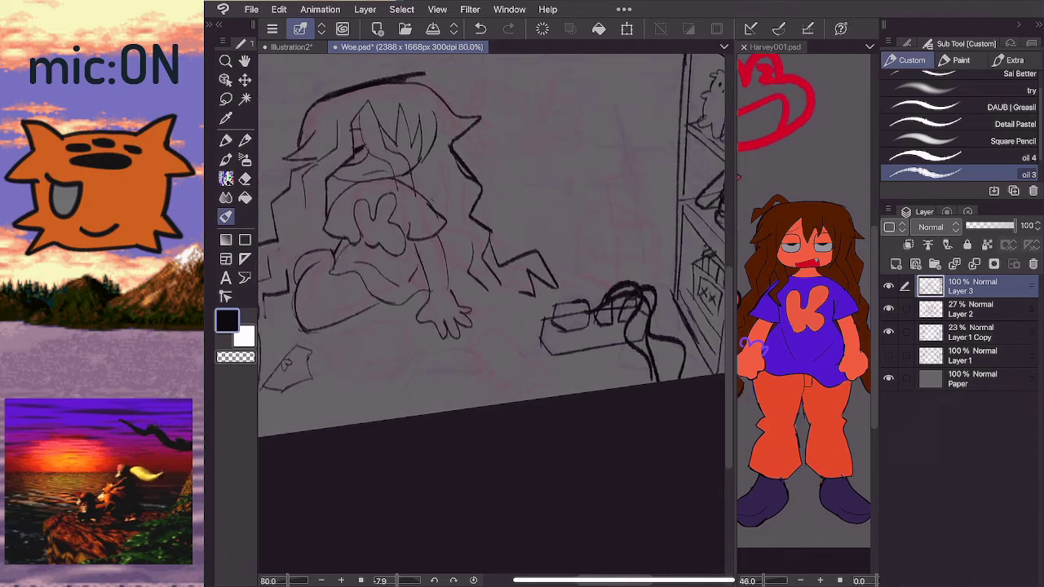
{"action": "scroll", "coordinate": [465, 224], "scroll_direction": "up", "scroll_amount": 1}
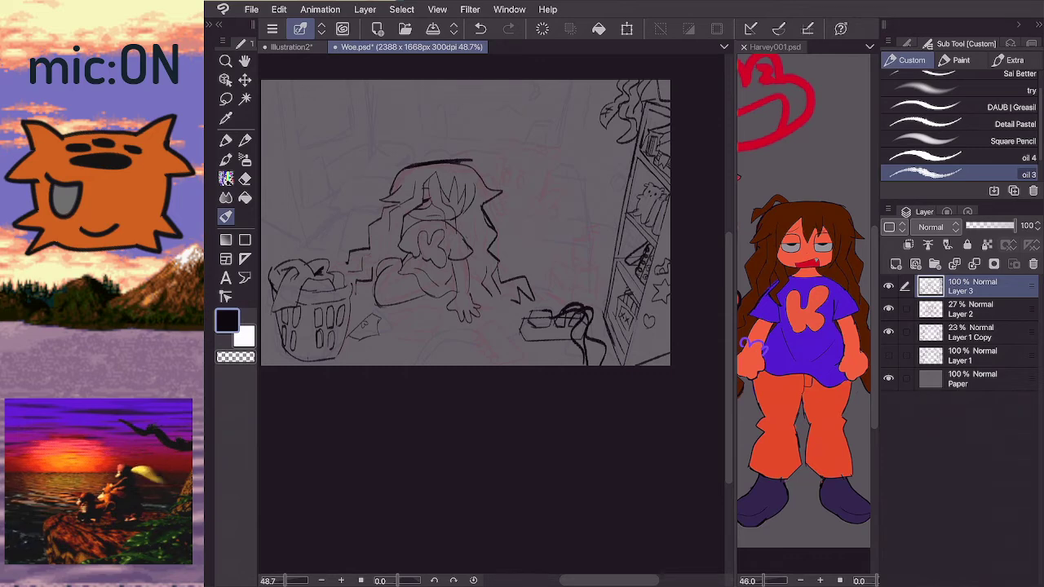
{"action": "scroll", "coordinate": [489, 220], "scroll_direction": "up", "scroll_amount": 5}
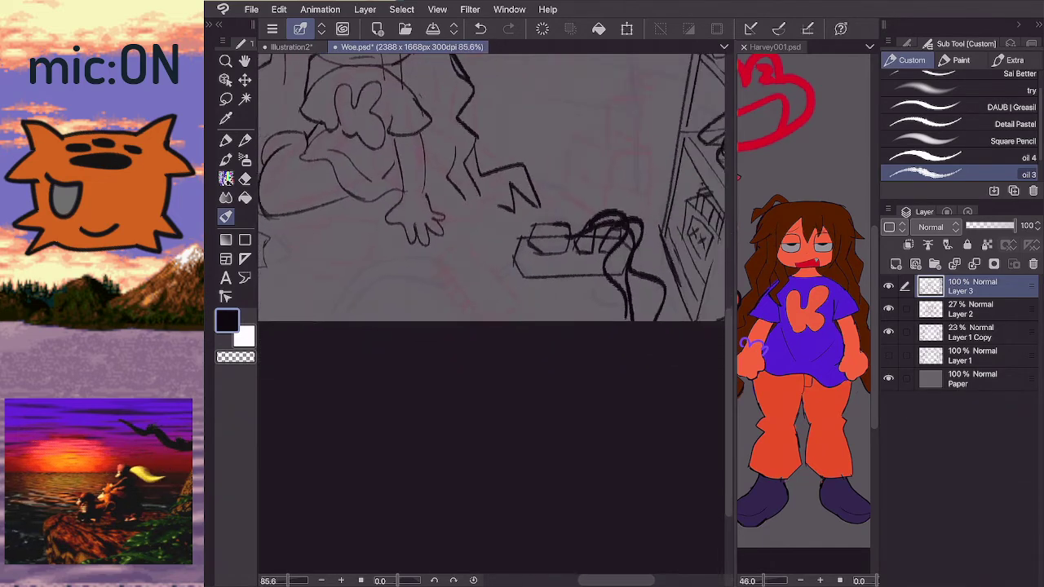
{"action": "scroll", "coordinate": [489, 212], "scroll_direction": "down", "scroll_amount": 2}
{"action": "scroll", "coordinate": [489, 212], "scroll_direction": "up", "scroll_amount": 2}
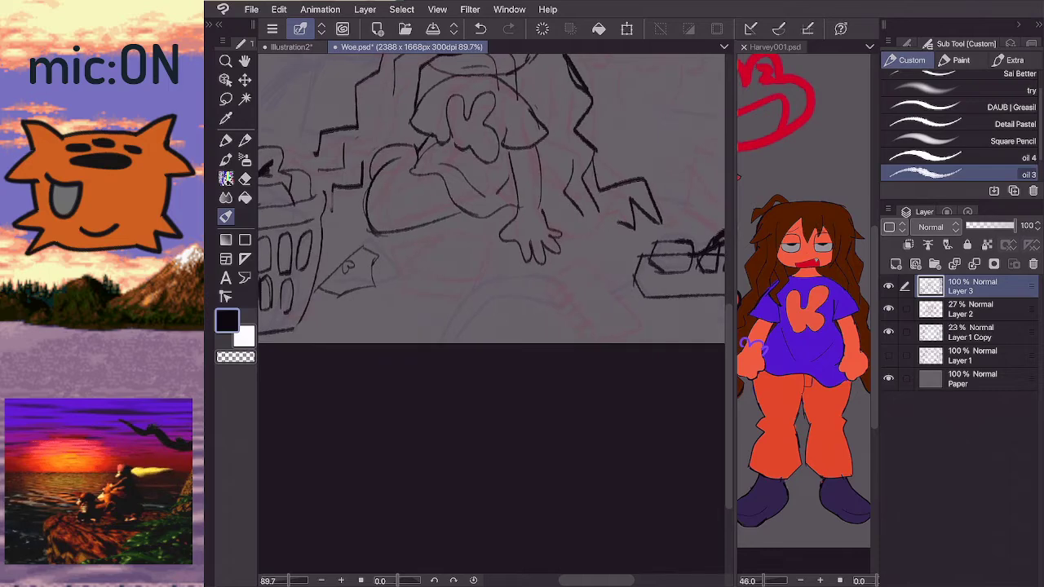
{"action": "mouse_move", "coordinate": [392, 299]}
{"action": "left_mouse_down"}
{"action": "mouse_move", "coordinate": [426, 253]}
{"action": "mouse_move", "coordinate": [411, 312]}
{"action": "mouse_move", "coordinate": [460, 320]}
{"action": "left_mouse_up"}
{"action": "key", "text": "ctrl+z"}
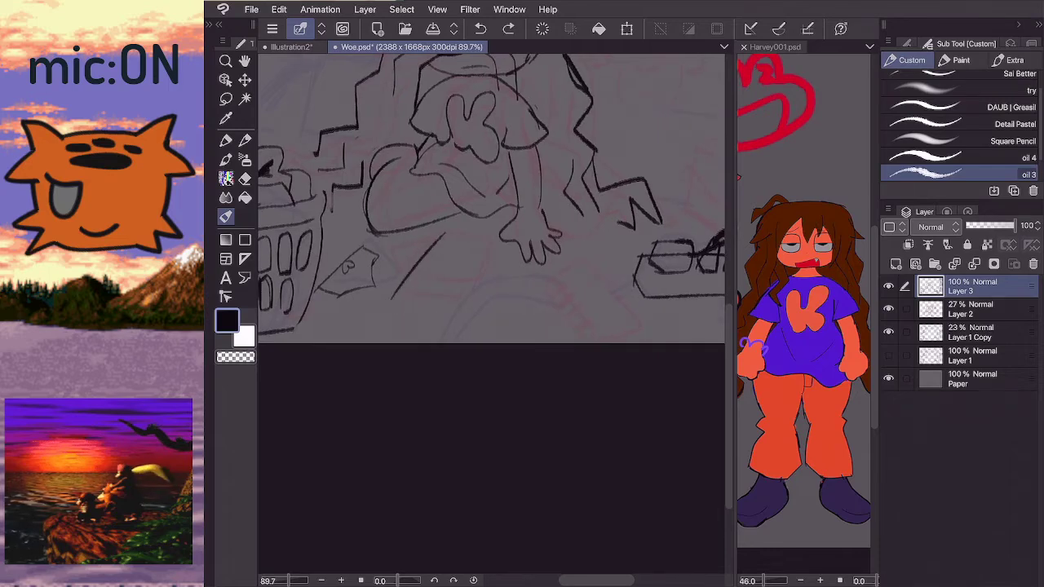
{"action": "mouse_move", "coordinate": [393, 299]}
{"action": "left_mouse_down"}
{"action": "mouse_move", "coordinate": [459, 311]}
{"action": "mouse_move", "coordinate": [401, 289]}
{"action": "mouse_move", "coordinate": [447, 232]}
{"action": "mouse_move", "coordinate": [490, 243]}
{"action": "left_mouse_up"}
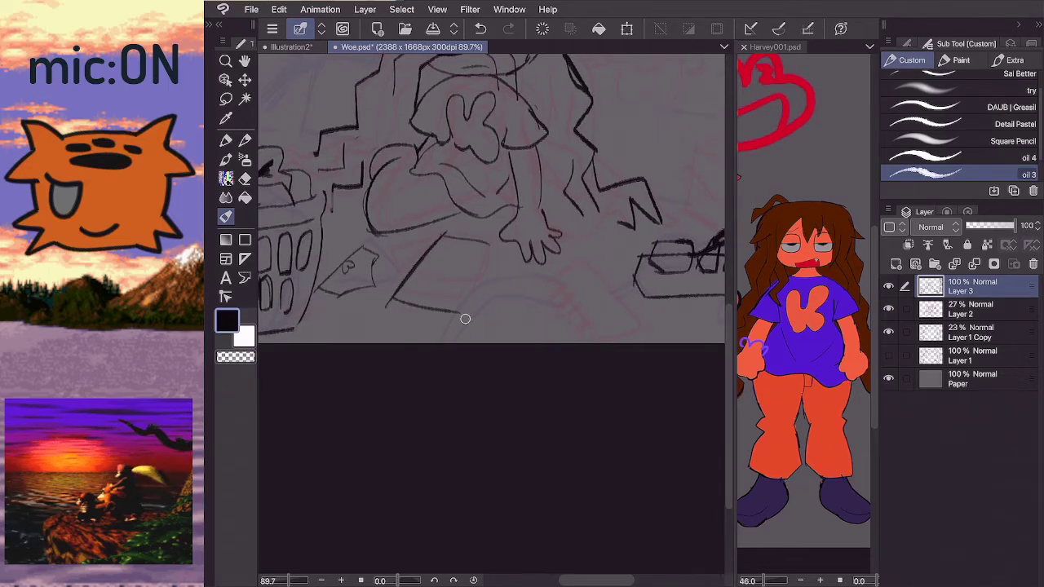
{"action": "mouse_move", "coordinate": [466, 319]}
{"action": "left_mouse_down"}
{"action": "mouse_move", "coordinate": [488, 271]}
{"action": "mouse_move", "coordinate": [475, 300]}
{"action": "left_mouse_up"}
- Add inner edge lines along the book's side and lower edge to give it thickness, redoing misplaced strokes
{"action": "mouse_move", "coordinate": [395, 297]}
{"action": "left_mouse_down"}
{"action": "mouse_move", "coordinate": [386, 275]}
{"action": "mouse_move", "coordinate": [431, 229]}
{"action": "left_mouse_up"}
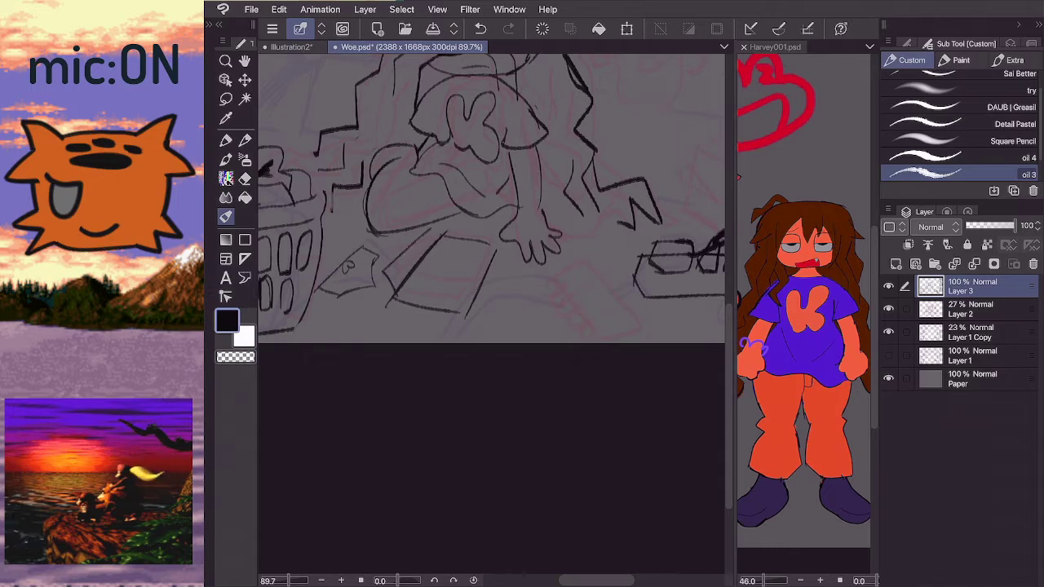
{"action": "key", "text": "ctrl+z"}
{"action": "mouse_move", "coordinate": [404, 295]}
{"action": "left_mouse_down"}
{"action": "mouse_move", "coordinate": [394, 276]}
{"action": "mouse_move", "coordinate": [437, 236]}
{"action": "left_mouse_up"}
{"action": "left_click_drag", "start_coordinate": [400, 281], "coordinate": [486, 307]}
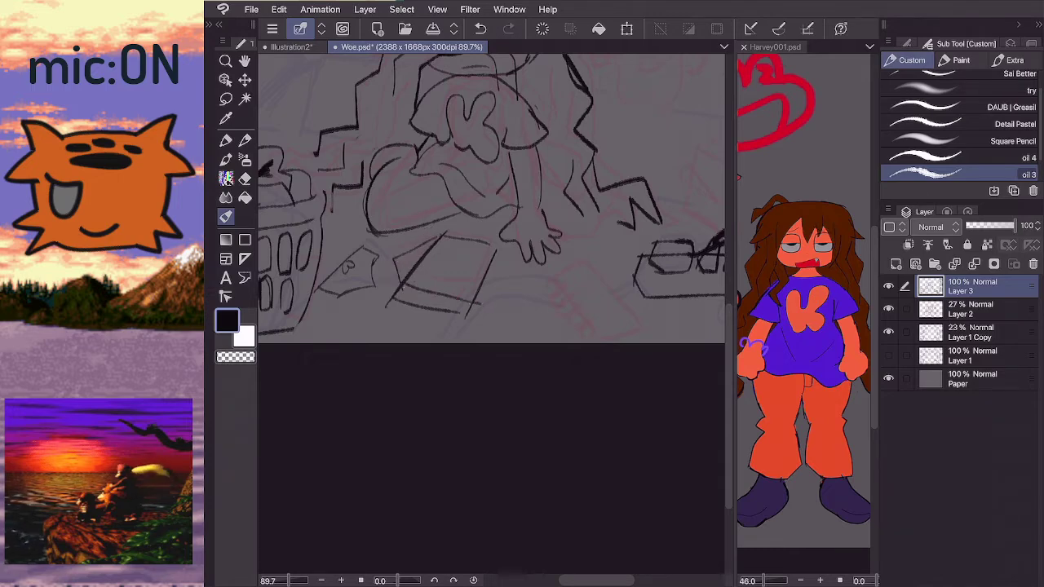
{"action": "key", "text": "ctrl+z"}
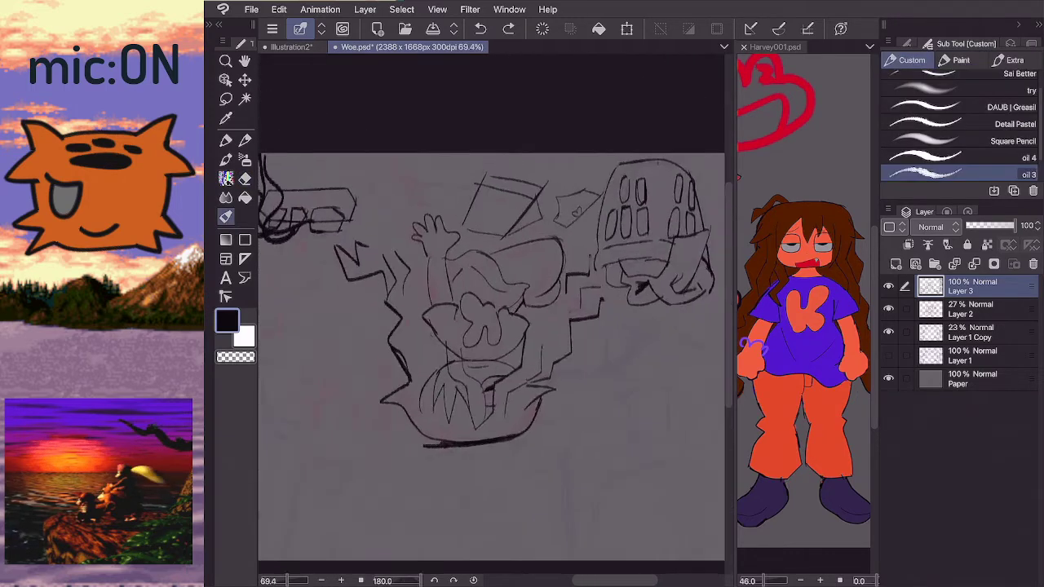
- Draw scribbled title text, a small figure and a circle on the book's cover with the canvas turned upside down
{"action": "left_click", "coordinate": [803, 302]}
{"action": "left_click", "coordinate": [528, 214]}
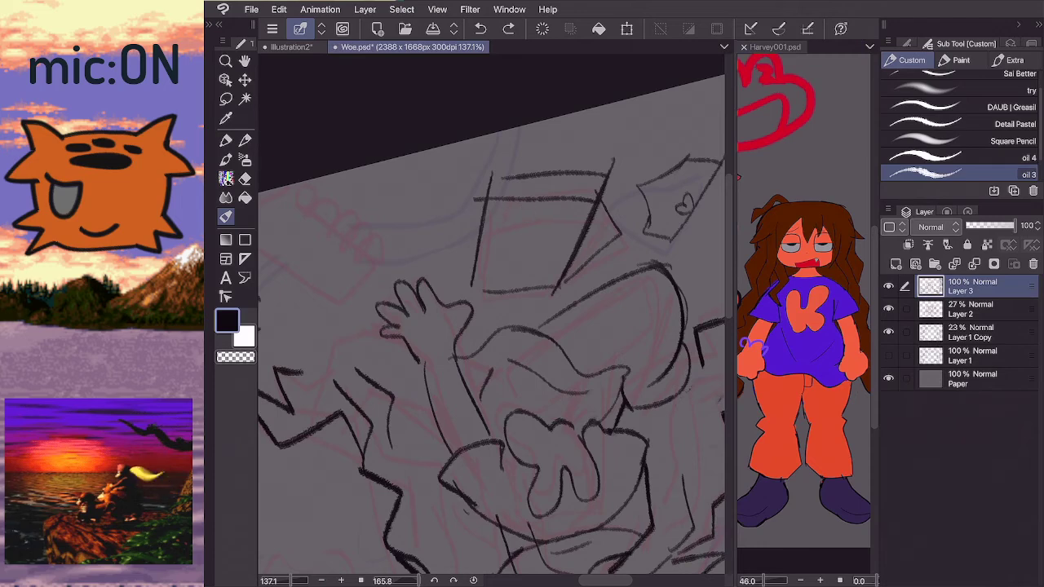
{"action": "mouse_move", "coordinate": [494, 211]}
{"action": "left_mouse_down"}
{"action": "mouse_move", "coordinate": [554, 212]}
{"action": "mouse_move", "coordinate": [517, 224]}
{"action": "mouse_move", "coordinate": [548, 247]}
{"action": "mouse_move", "coordinate": [559, 217]}
{"action": "mouse_move", "coordinate": [571, 234]}
{"action": "mouse_move", "coordinate": [559, 234]}
{"action": "mouse_move", "coordinate": [555, 254]}
{"action": "left_mouse_up"}
{"action": "key", "text": "ctrl+z"}
{"action": "key", "text": "ctrl+z"}
{"action": "key", "text": "ctrl+z"}
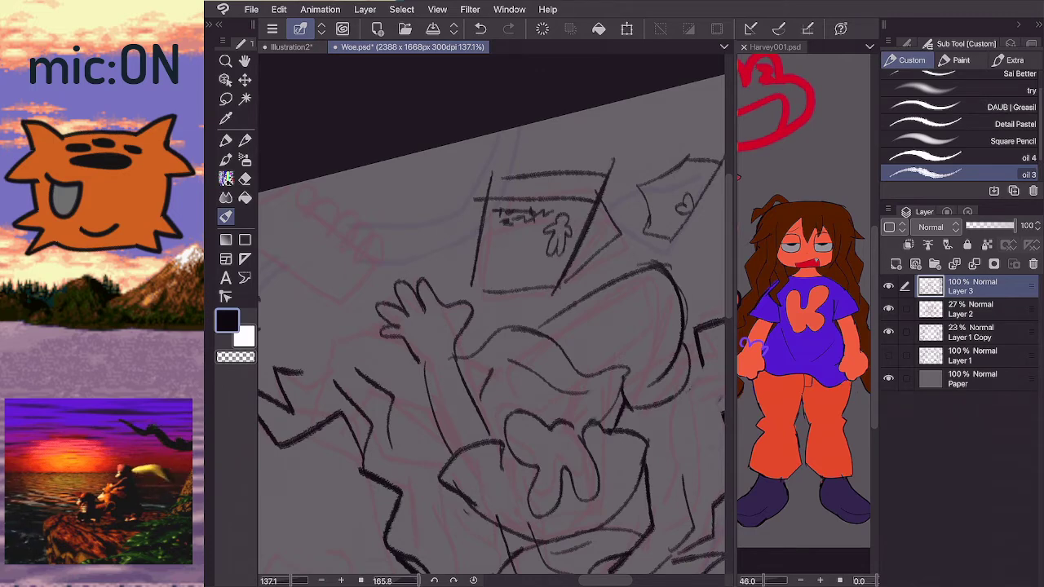
{"action": "left_click_drag", "start_coordinate": [503, 234], "coordinate": [531, 230]}
{"action": "key", "text": "ctrl+z"}
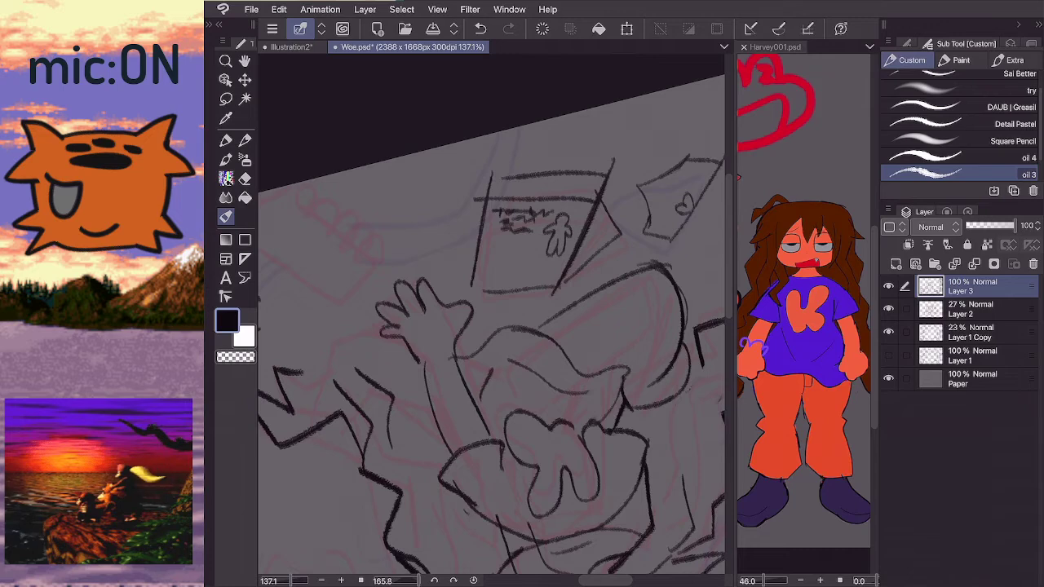
{"action": "mouse_move", "coordinate": [498, 280]}
{"action": "left_mouse_down"}
{"action": "mouse_move", "coordinate": [519, 256]}
{"action": "mouse_move", "coordinate": [523, 273]}
{"action": "mouse_move", "coordinate": [507, 283]}
{"action": "mouse_move", "coordinate": [484, 272]}
{"action": "mouse_move", "coordinate": [518, 250]}
{"action": "mouse_move", "coordinate": [508, 282]}
{"action": "left_mouse_up"}
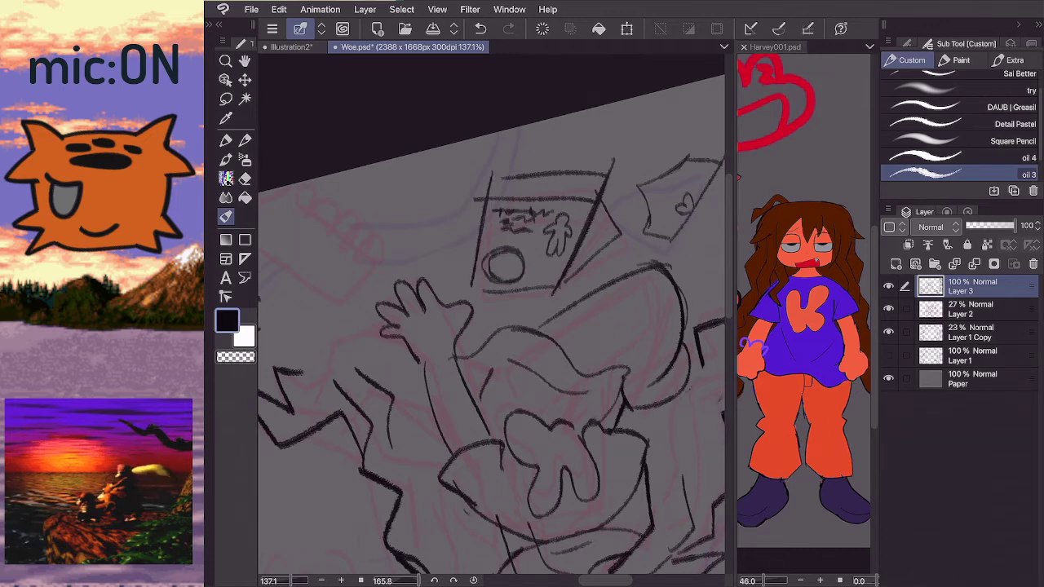
- Undo the circle on the book's cover and draw small curved marks on the corner of the second book peeking out behind it
{"action": "key", "text": "ctrl+z"}
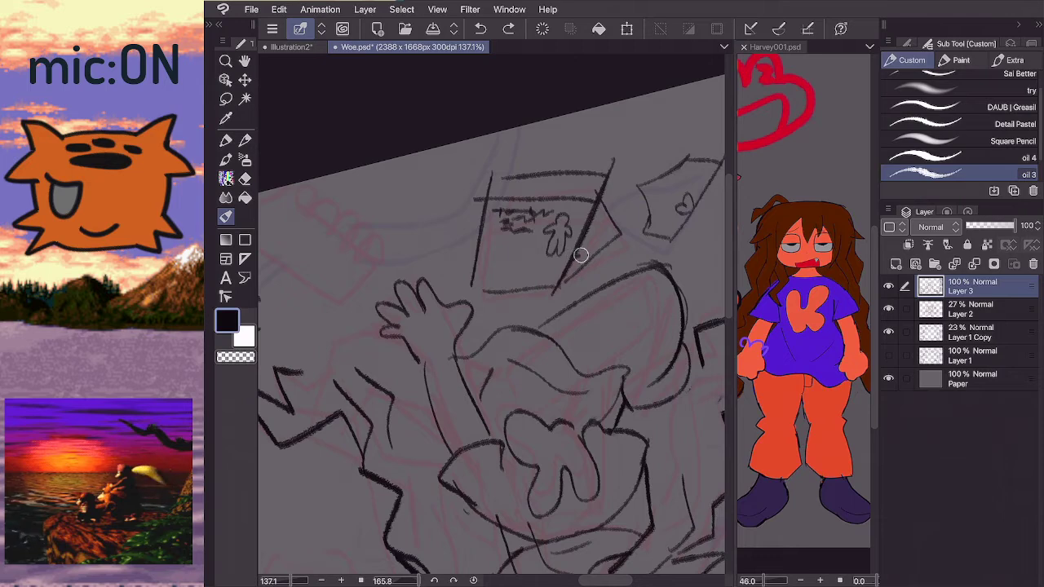
{"action": "mouse_move", "coordinate": [577, 259]}
{"action": "left_mouse_down"}
{"action": "mouse_move", "coordinate": [610, 222]}
{"action": "mouse_move", "coordinate": [601, 214]}
{"action": "left_mouse_up"}
{"action": "left_click_drag", "start_coordinate": [592, 252], "coordinate": [609, 215]}
{"action": "key", "text": "ctrl+z"}
{"action": "key", "text": "ctrl+z"}
{"action": "key", "text": "ctrl+z"}
{"action": "left_click_drag", "start_coordinate": [599, 222], "coordinate": [587, 209]}
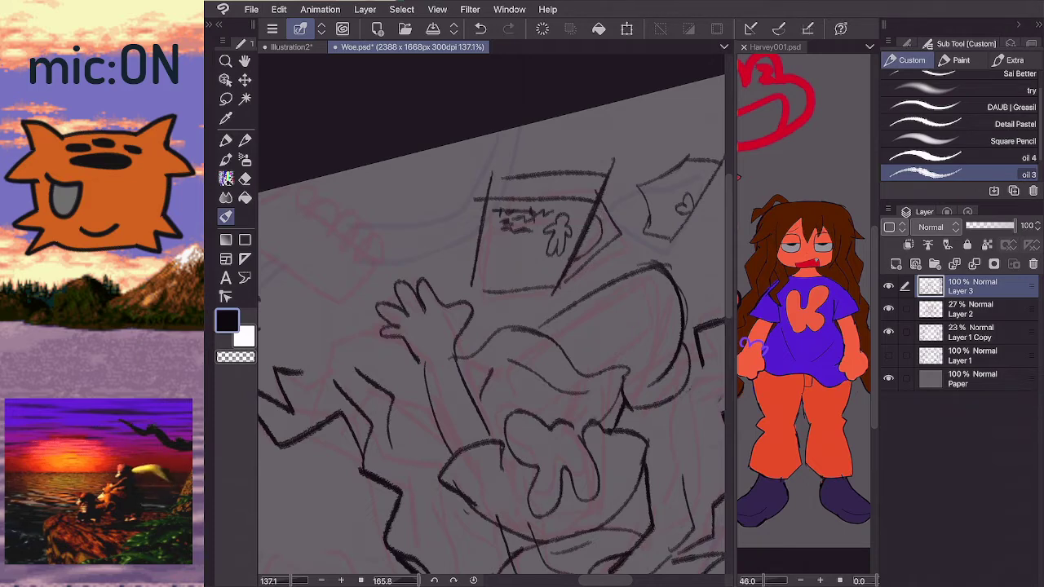
{"action": "mouse_move", "coordinate": [578, 246]}
{"action": "left_mouse_down"}
{"action": "mouse_move", "coordinate": [591, 253]}
{"action": "mouse_move", "coordinate": [600, 217]}
{"action": "left_mouse_up"}
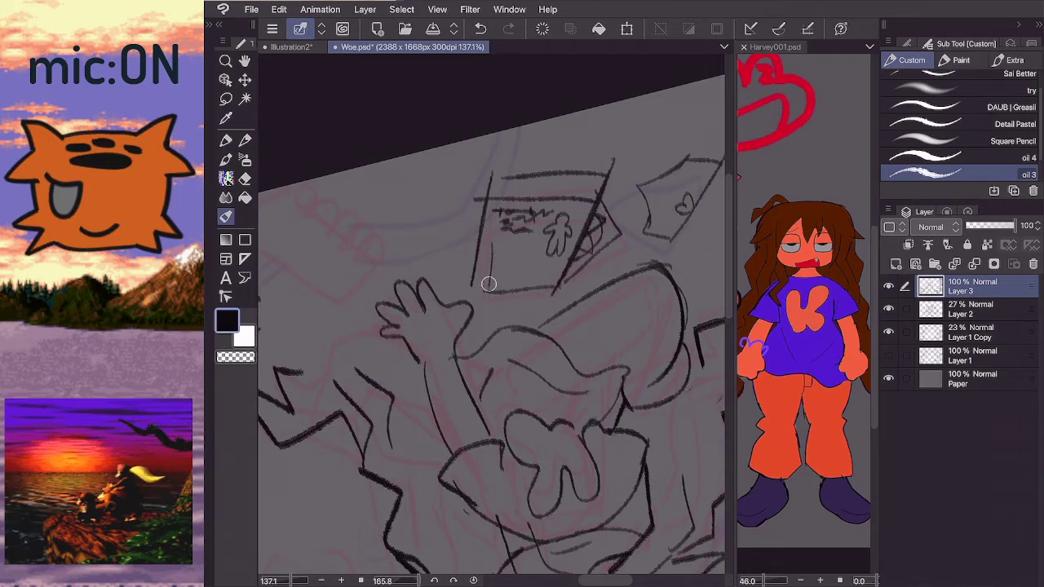
- Add more scribbled text lines to the book's cover and along its lower strip, undoing the misplaced stroke
{"action": "key", "text": "ctrl+z"}
{"action": "left_click_drag", "start_coordinate": [486, 225], "coordinate": [534, 245]}
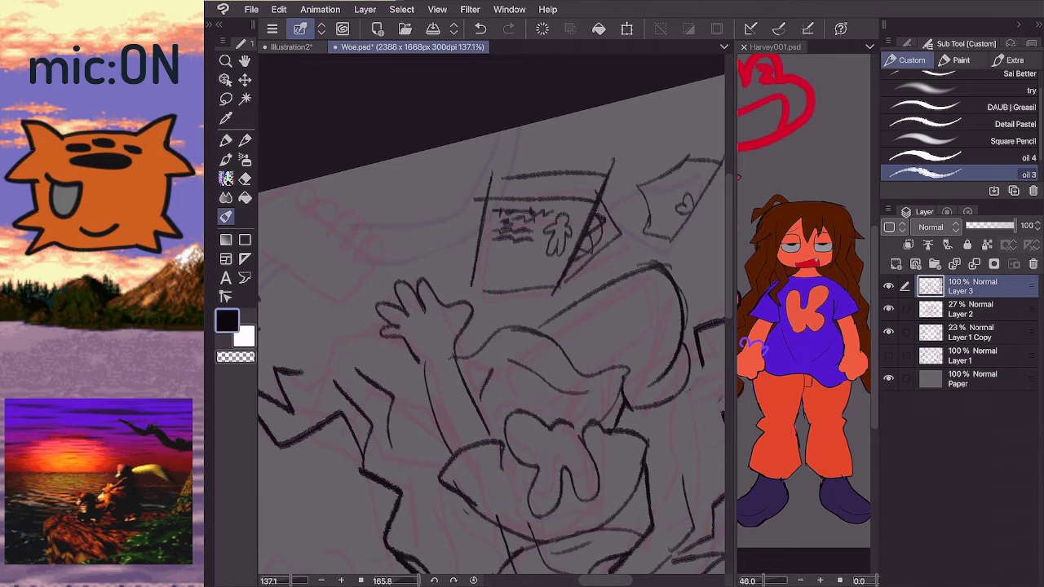
{"action": "left_click_drag", "start_coordinate": [474, 273], "coordinate": [505, 255]}
{"action": "left_click_drag", "start_coordinate": [514, 185], "coordinate": [552, 186]}
{"action": "scroll", "coordinate": [384, 208], "scroll_direction": "down", "scroll_amount": 2}
{"action": "scroll", "coordinate": [491, 318], "scroll_direction": "down", "scroll_amount": 3}
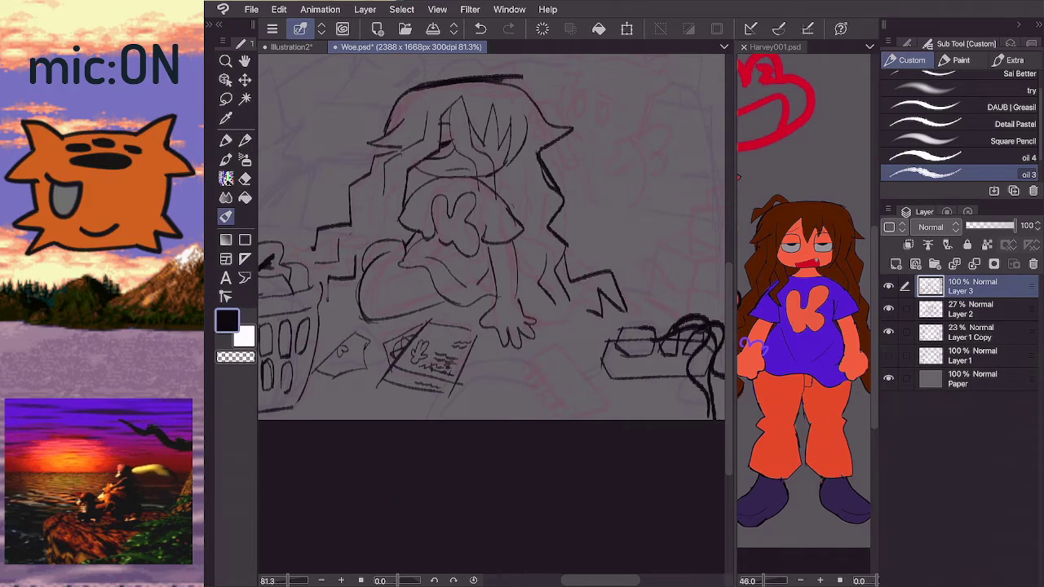
- Erase the hair lines beside the girl's supporting arm, leaving a gap between the long strand and its zigzag end
{"action": "scroll", "coordinate": [491, 245], "scroll_direction": "right", "scroll_amount": 1}
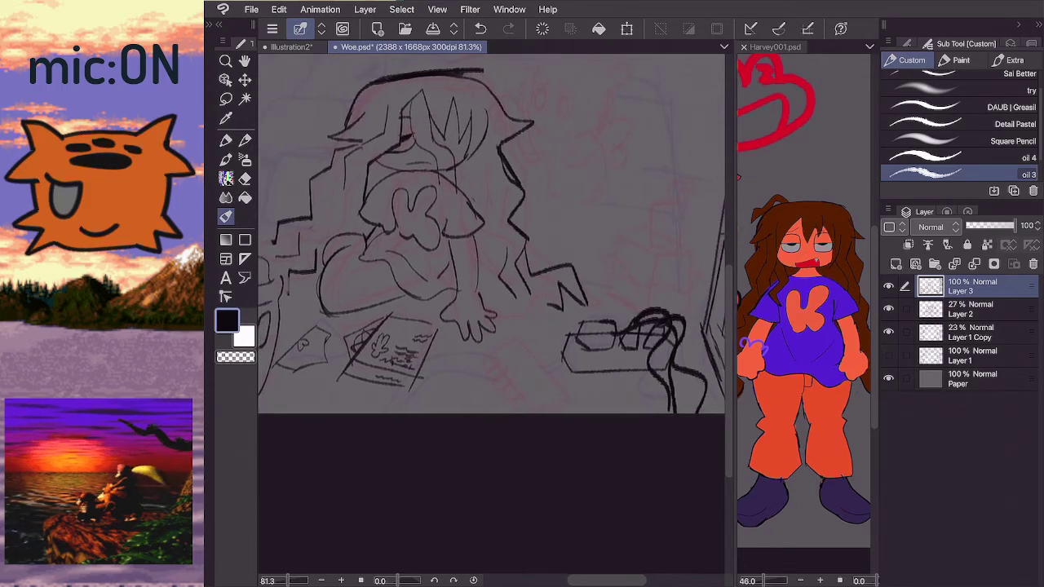
{"action": "key", "text": "e"}
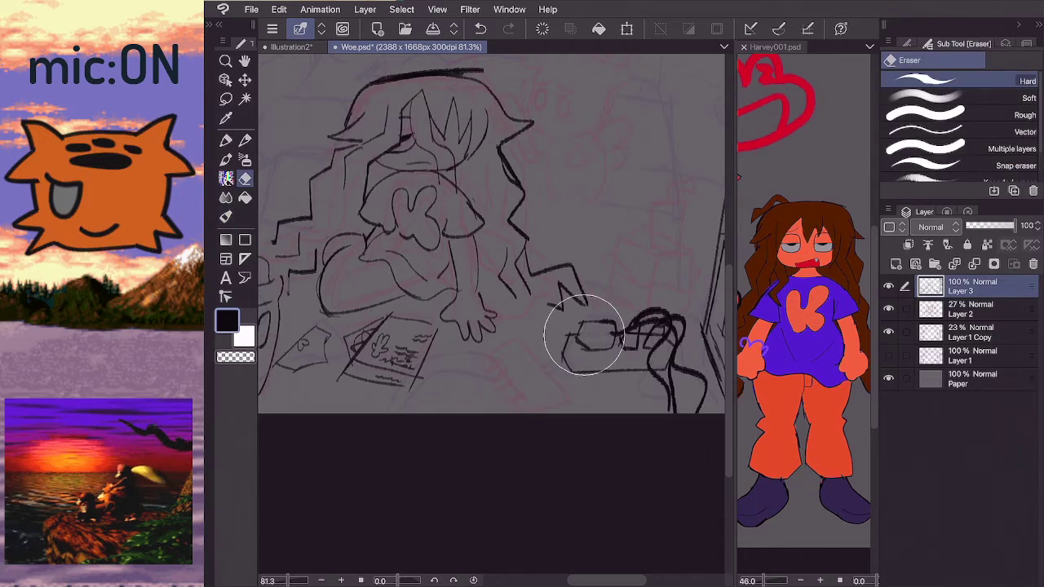
{"action": "scroll", "coordinate": [491, 237], "scroll_direction": "down", "scroll_amount": 1}
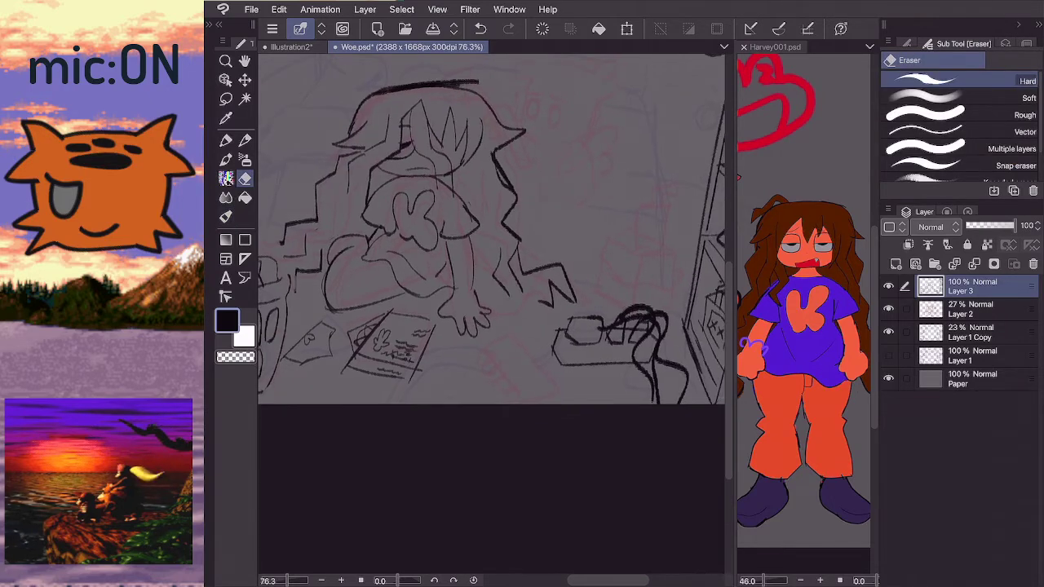
{"action": "scroll", "coordinate": [491, 237], "scroll_direction": "up", "scroll_amount": 1}
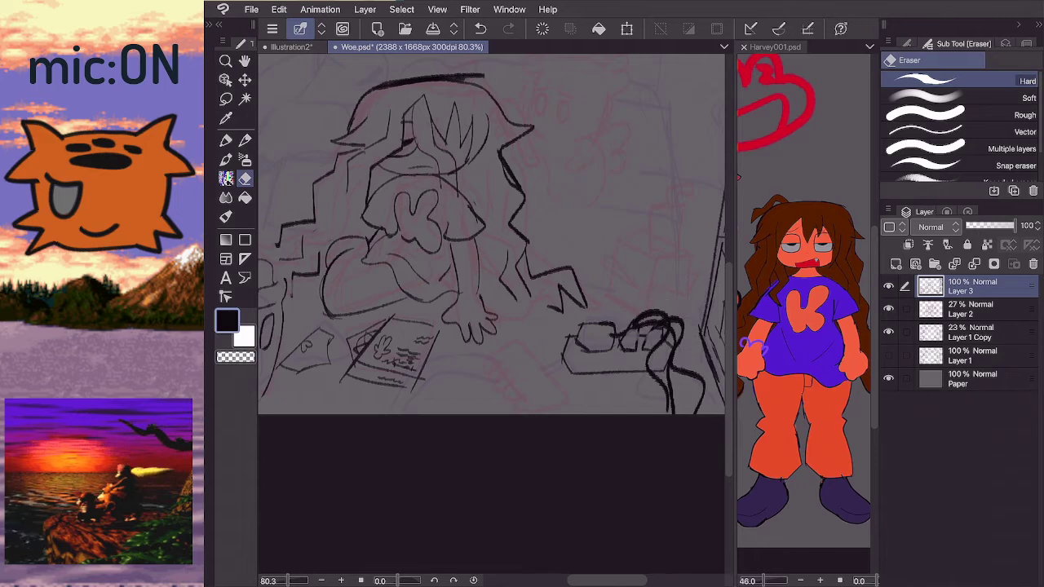
{"action": "key", "text": "b"}
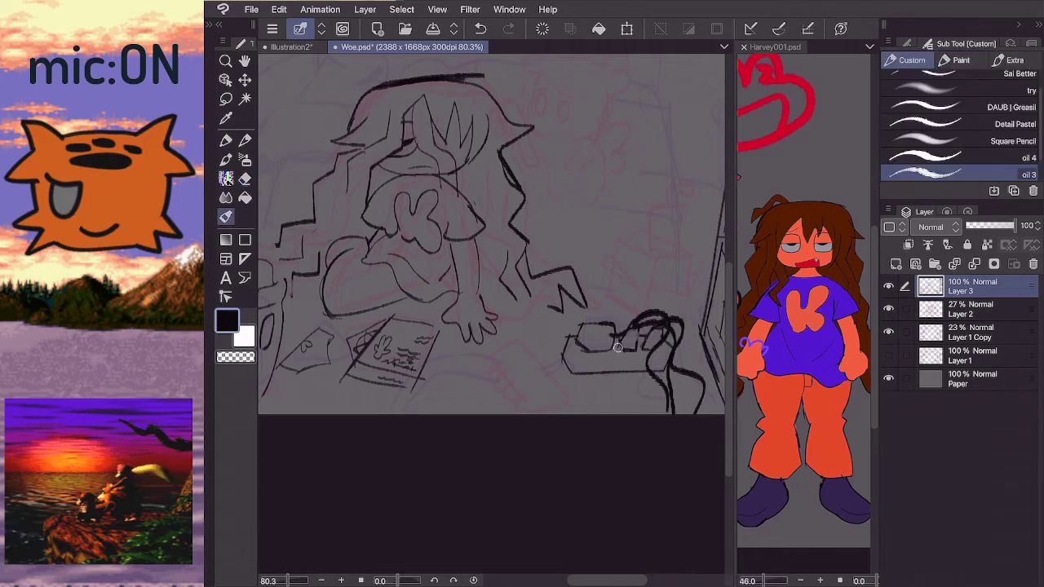
{"action": "scroll", "coordinate": [488, 281], "scroll_direction": "down", "scroll_amount": 3}
{"action": "left_click_drag", "start_coordinate": [709, 72], "coordinate": [756, 125]}
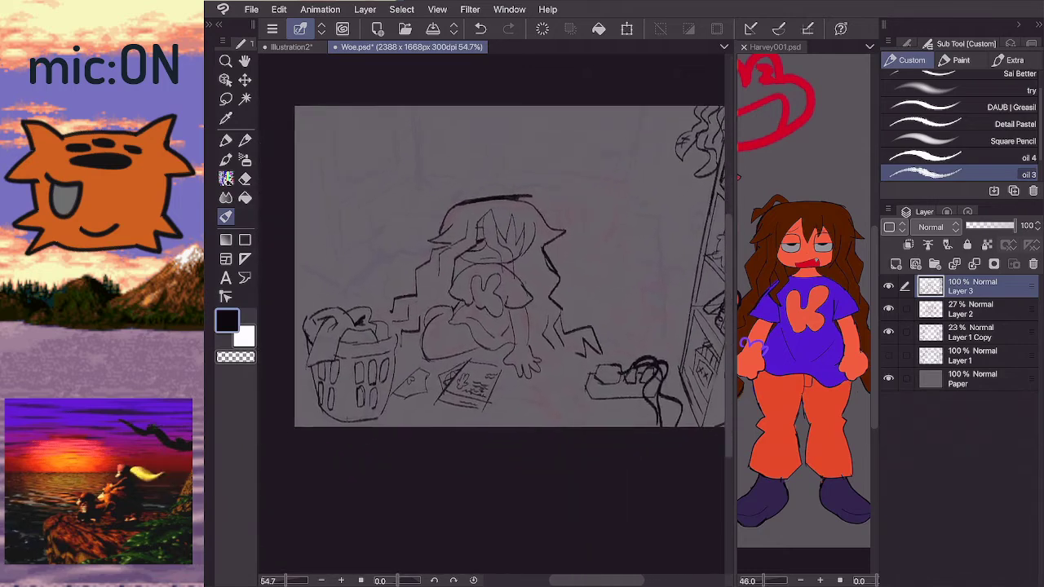
{"action": "scroll", "coordinate": [589, 385], "scroll_direction": "up", "scroll_amount": 3}
{"action": "mouse_move", "coordinate": [538, 281]}
{"action": "left_mouse_down"}
{"action": "mouse_move", "coordinate": [490, 254]}
{"action": "mouse_move", "coordinate": [505, 283]}
{"action": "left_mouse_up"}
{"action": "key", "text": "e"}
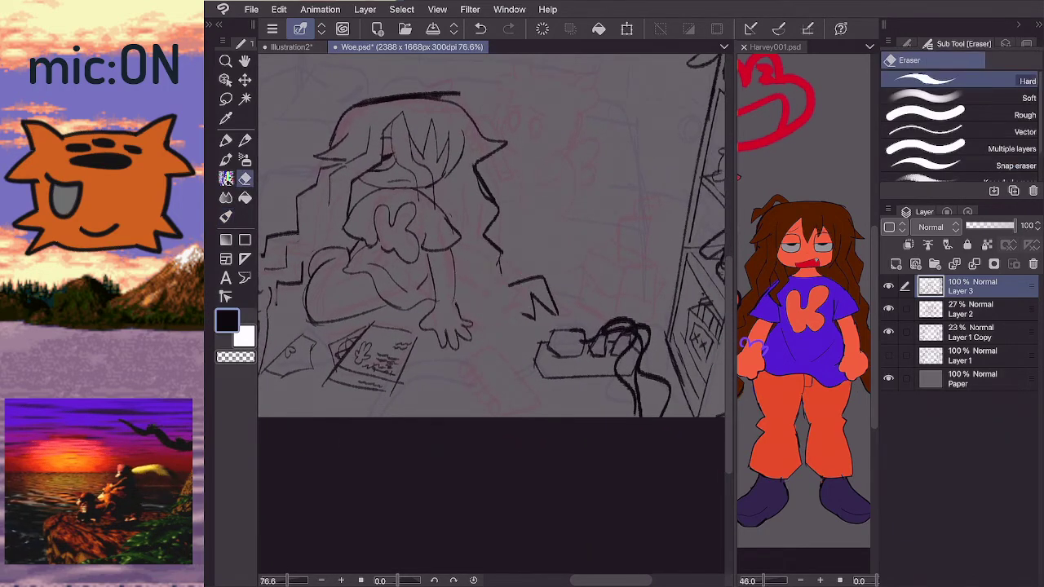
{"action": "key", "text": "b"}
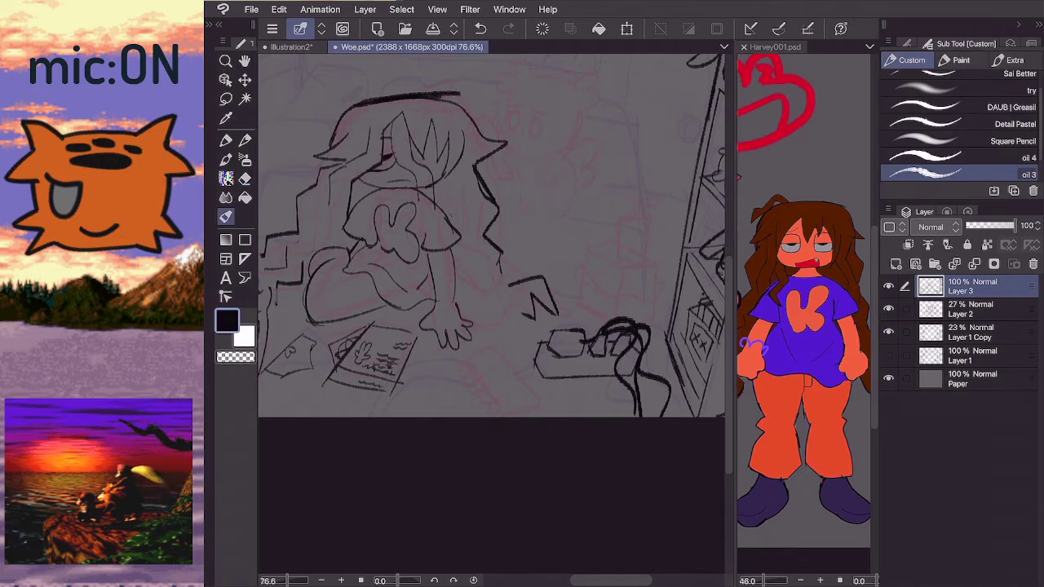
{"action": "key", "text": "e"}
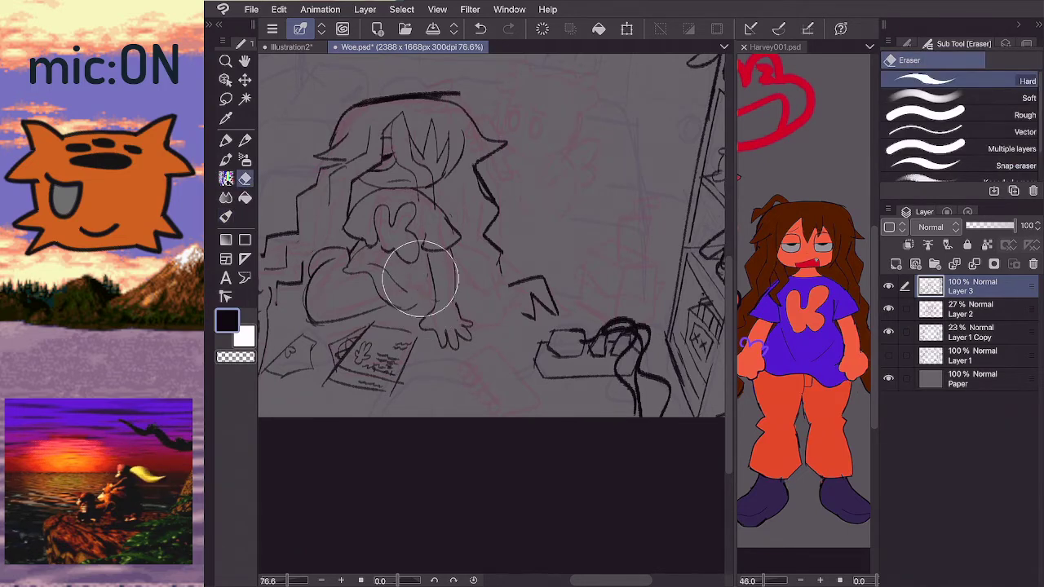
{"action": "key", "text": "b"}
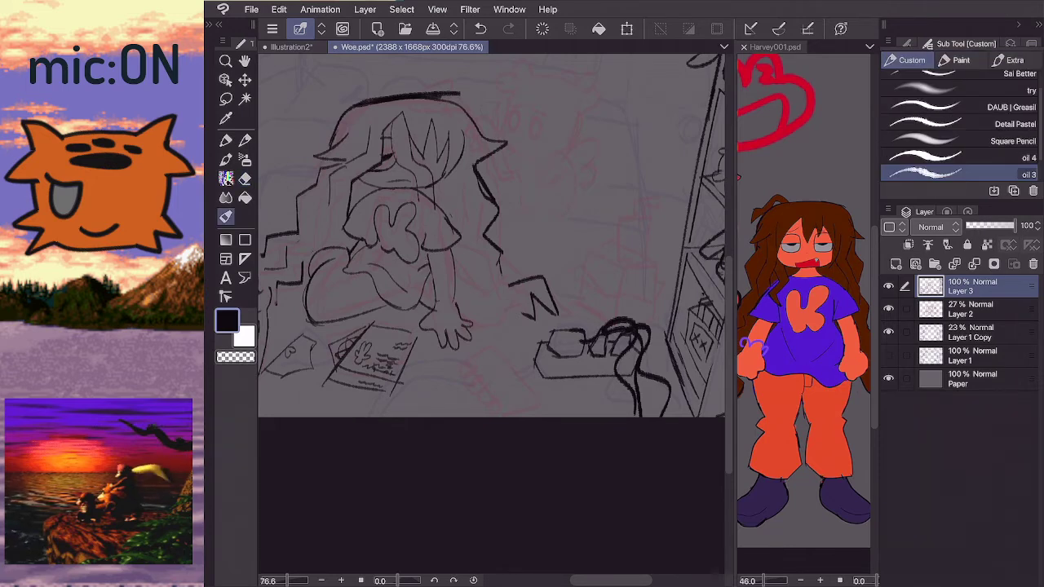
- Draw the rounded outline of the folded leg beside the supporting arm, and erase its tip together with the zigzag hair end
{"action": "left_click_drag", "start_coordinate": [459, 321], "coordinate": [507, 319]}
{"action": "key", "text": "ctrl+z"}
{"action": "key", "text": "ctrl+z"}
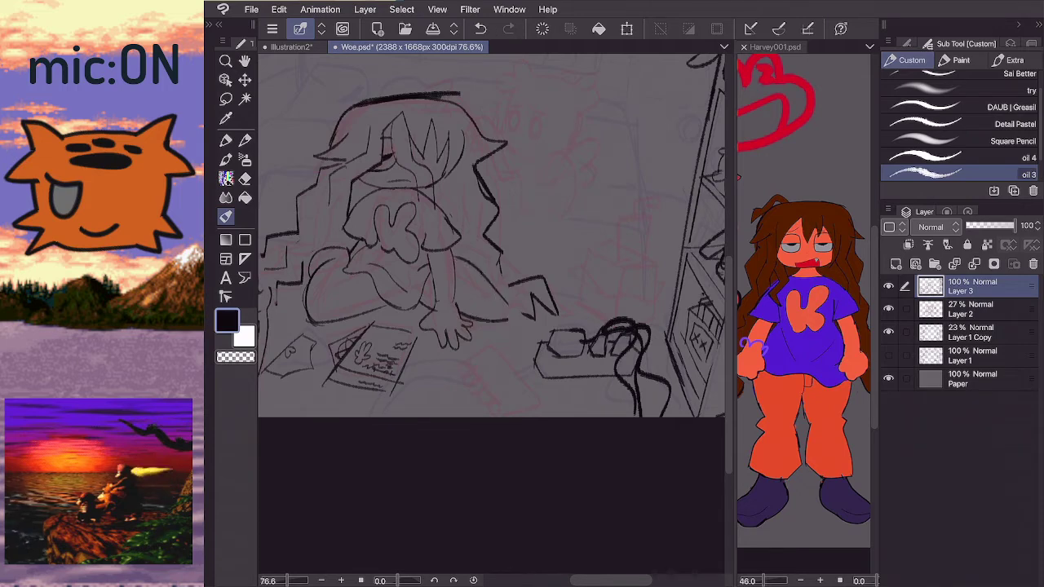
{"action": "key", "text": "ctrl+z"}
{"action": "left_click_drag", "start_coordinate": [506, 322], "coordinate": [520, 278]}
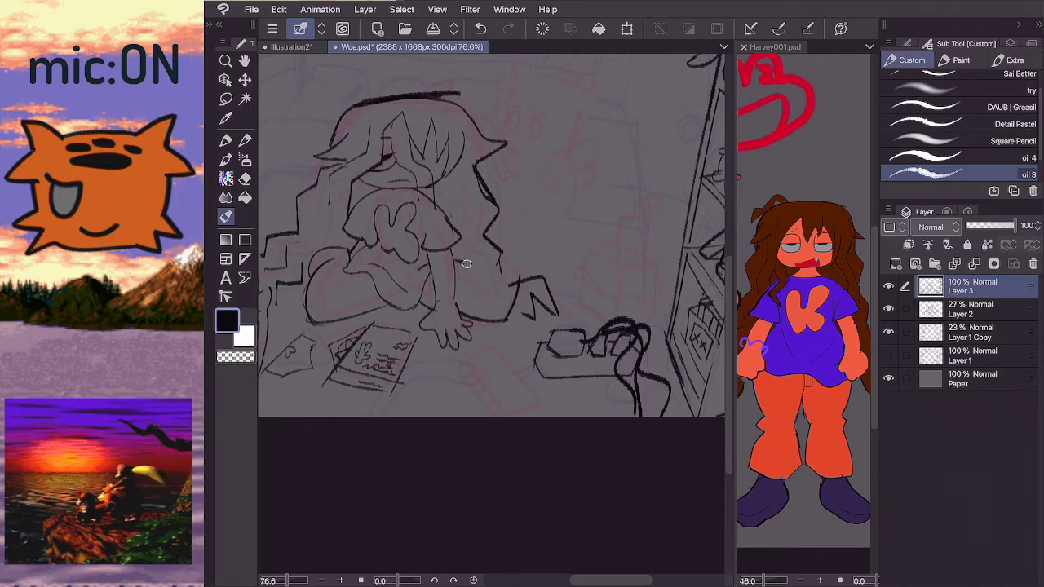
{"action": "mouse_move", "coordinate": [458, 262]}
{"action": "left_mouse_down"}
{"action": "mouse_move", "coordinate": [499, 281]}
{"action": "mouse_move", "coordinate": [520, 263]}
{"action": "left_mouse_up"}
{"action": "key", "text": "ctrl+z"}
{"action": "key", "text": "ctrl+z"}
{"action": "mouse_move", "coordinate": [501, 322]}
{"action": "left_mouse_down"}
{"action": "mouse_move", "coordinate": [469, 261]}
{"action": "mouse_move", "coordinate": [480, 268]}
{"action": "left_mouse_up"}
{"action": "key", "text": "ctrl+z"}
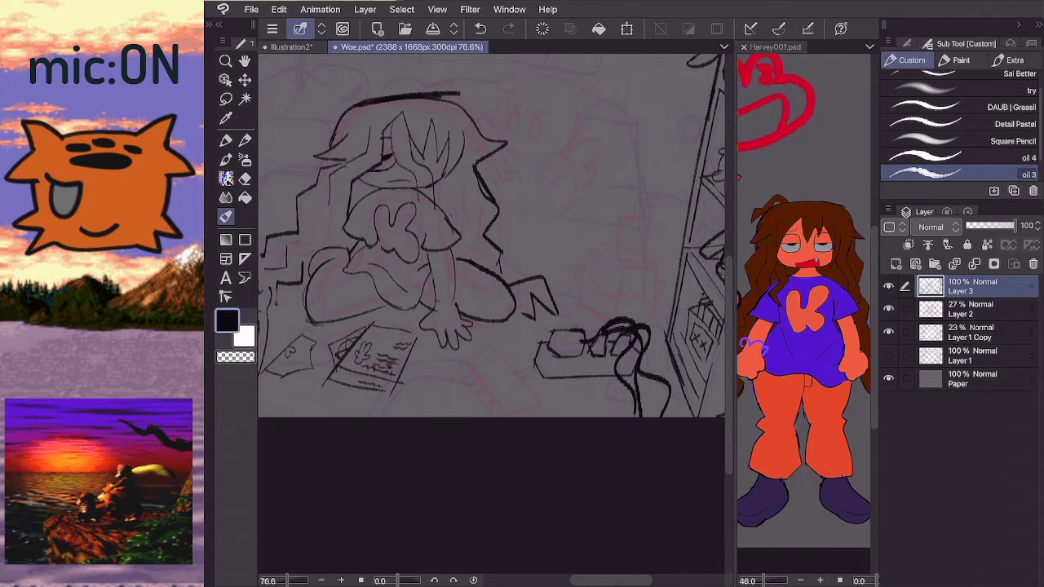
{"action": "key", "text": "e"}
{"action": "mouse_move", "coordinate": [539, 314]}
{"action": "left_mouse_down"}
{"action": "mouse_move", "coordinate": [534, 299]}
{"action": "mouse_move", "coordinate": [546, 288]}
{"action": "mouse_move", "coordinate": [520, 278]}
{"action": "mouse_move", "coordinate": [517, 262]}
{"action": "left_mouse_up"}
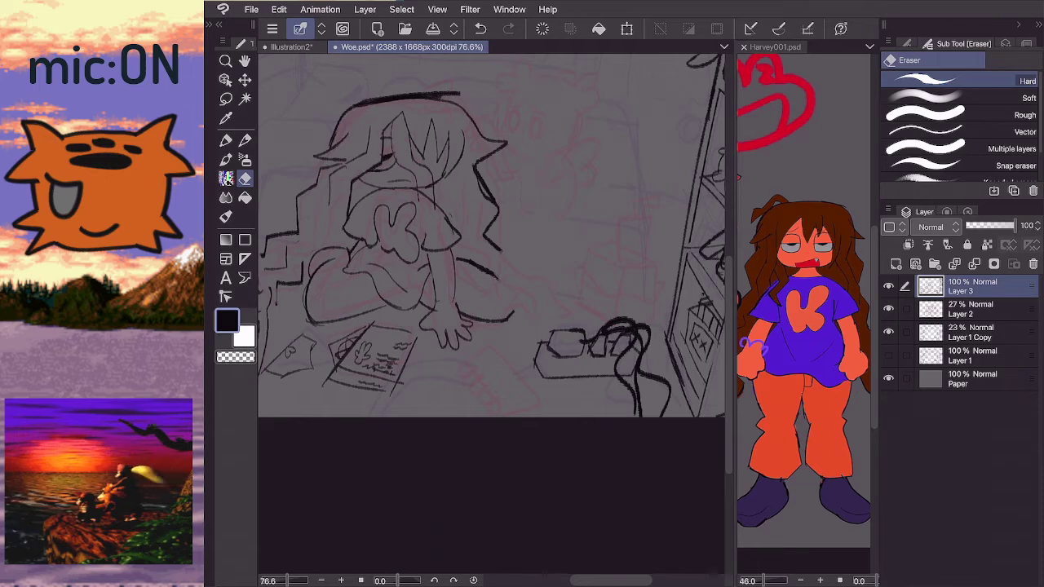
- Erase the power strip's side and lower edges and redraw them with an angled end face, undoing misplaced strokes
{"action": "scroll", "coordinate": [602, 408], "scroll_direction": "up", "scroll_amount": 4}
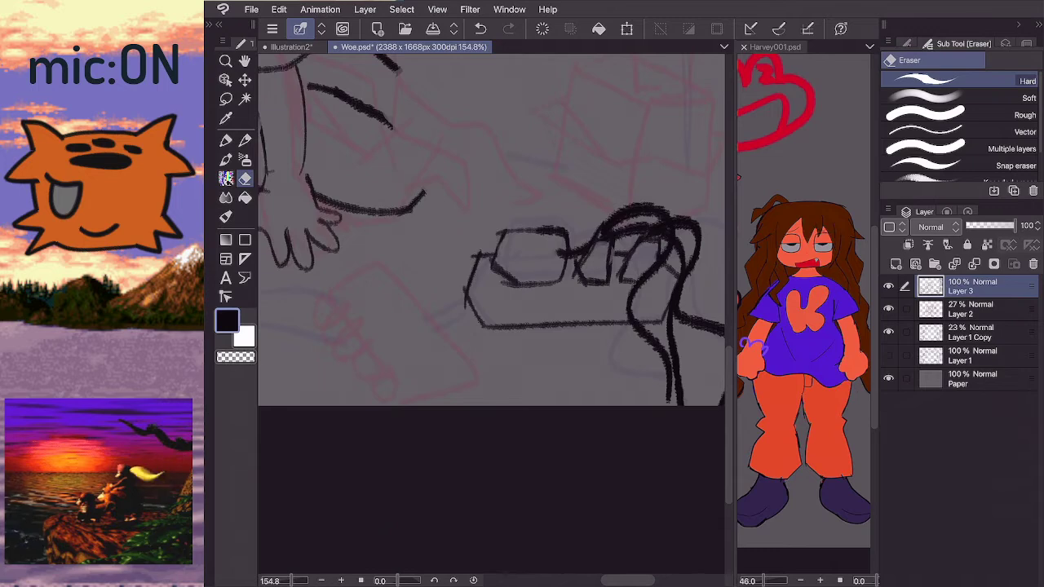
{"action": "left_click", "coordinate": [226, 217]}
{"action": "scroll", "coordinate": [444, 192], "scroll_direction": "down", "scroll_amount": 3}
{"action": "mouse_move", "coordinate": [490, 285]}
{"action": "left_mouse_down"}
{"action": "mouse_move", "coordinate": [464, 281]}
{"action": "mouse_move", "coordinate": [528, 278]}
{"action": "mouse_move", "coordinate": [457, 269]}
{"action": "left_mouse_up"}
{"action": "key", "text": "ctrl+z"}
{"action": "key", "text": "e"}
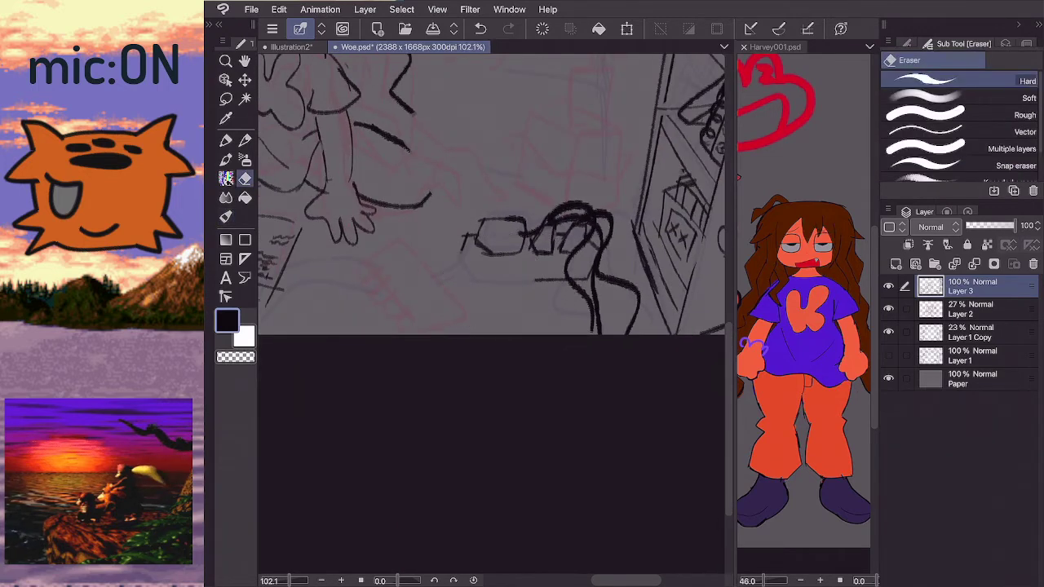
{"action": "key", "text": "b"}
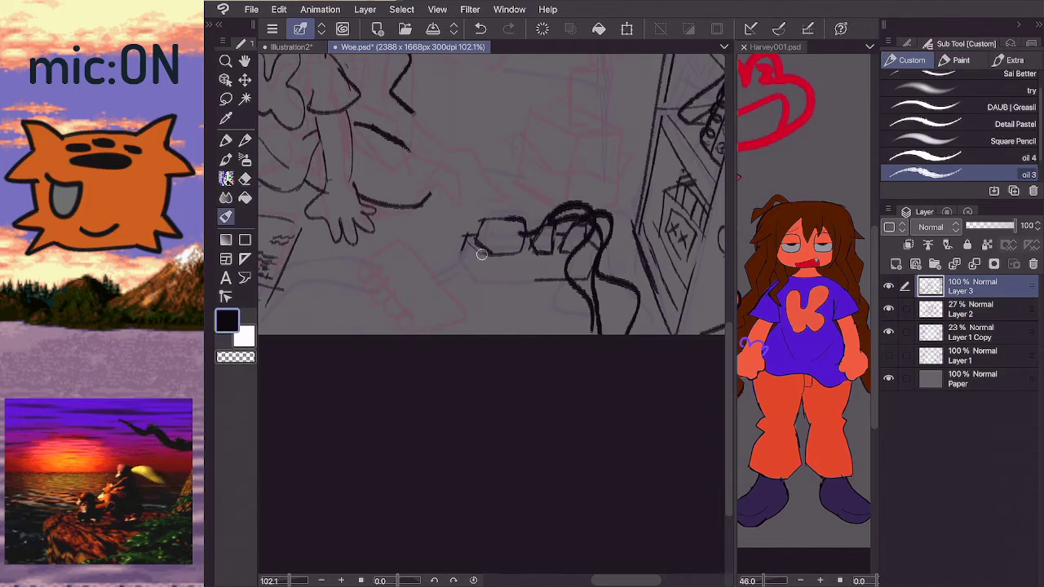
{"action": "key", "text": "ctrl+z"}
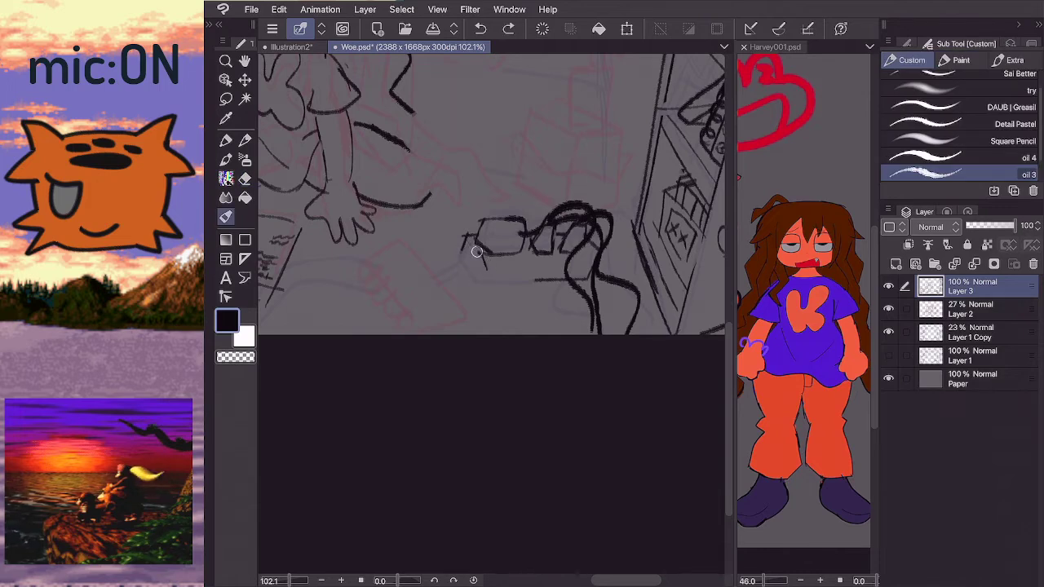
{"action": "left_click_drag", "start_coordinate": [487, 269], "coordinate": [471, 243]}
{"action": "key", "text": "ctrl+z"}
{"action": "mouse_move", "coordinate": [489, 281]}
{"action": "left_mouse_down"}
{"action": "mouse_move", "coordinate": [478, 248]}
{"action": "mouse_move", "coordinate": [459, 253]}
{"action": "mouse_move", "coordinate": [477, 284]}
{"action": "mouse_move", "coordinate": [574, 211]}
{"action": "left_mouse_up"}
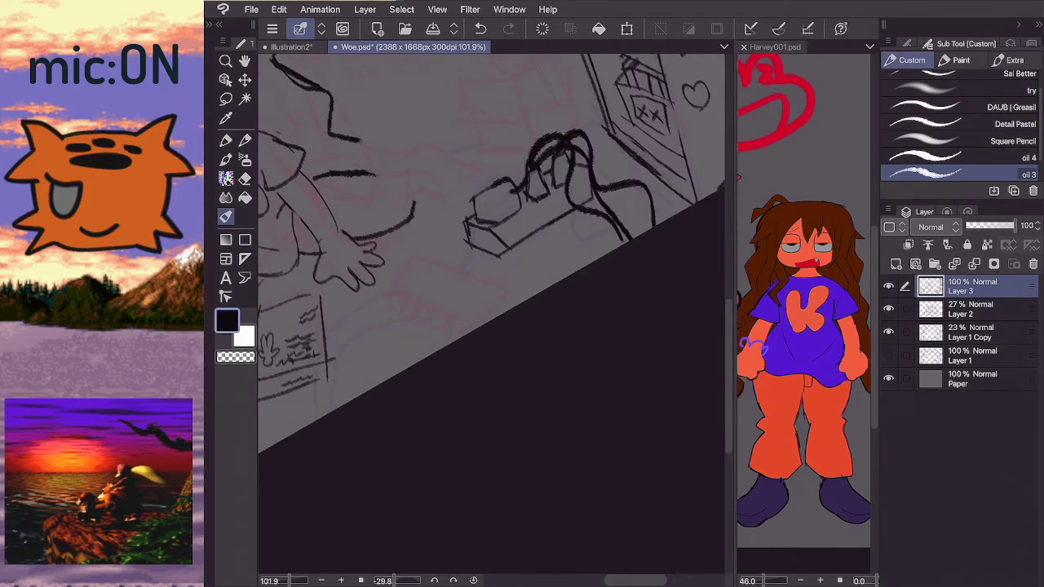
- Clean up the power strip near the cables and draw a long inner edge line to give its body thickness
{"action": "key", "text": "e"}
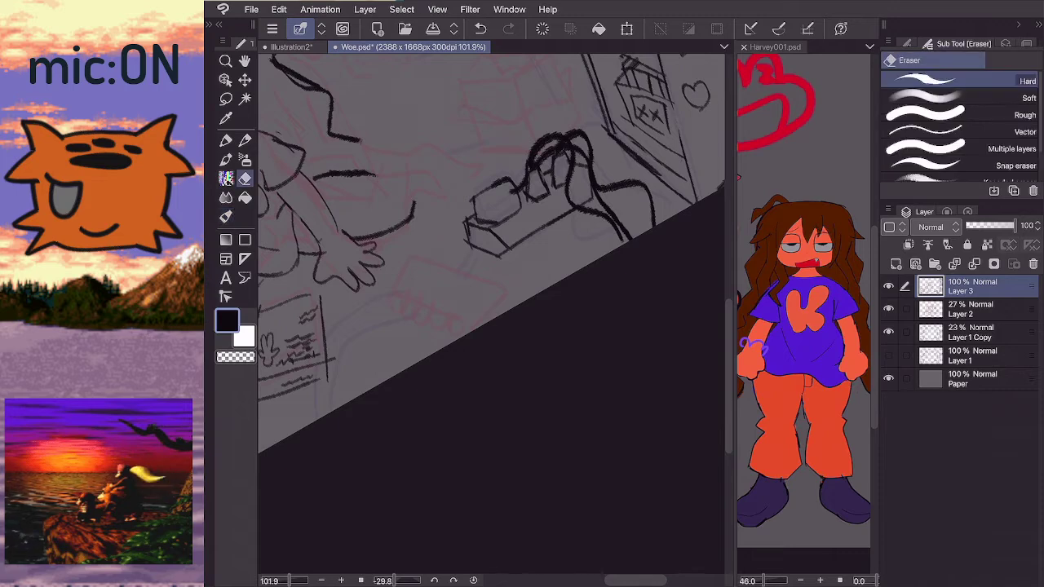
{"action": "key", "text": "b"}
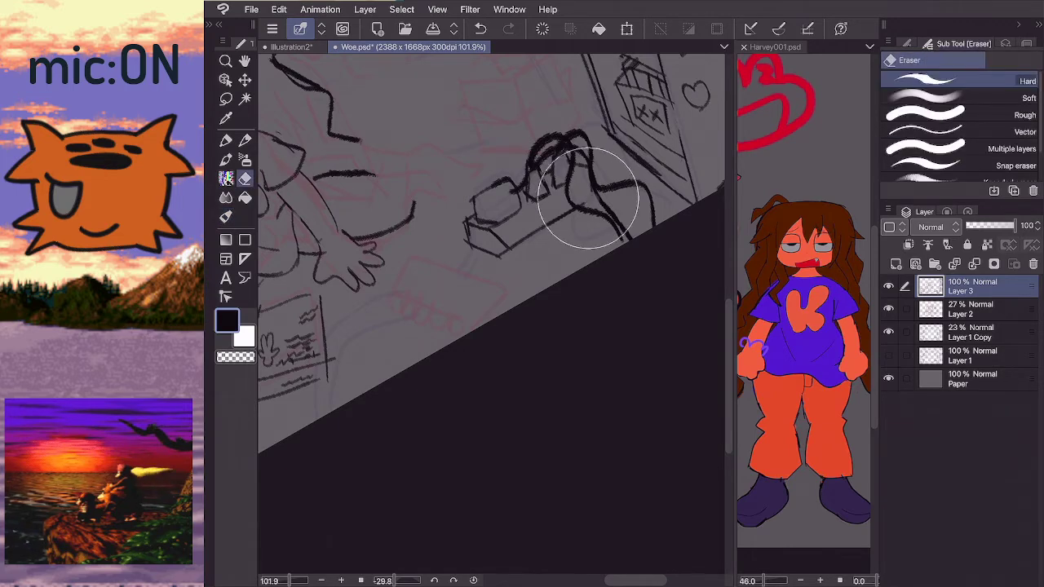
{"action": "key", "text": "b"}
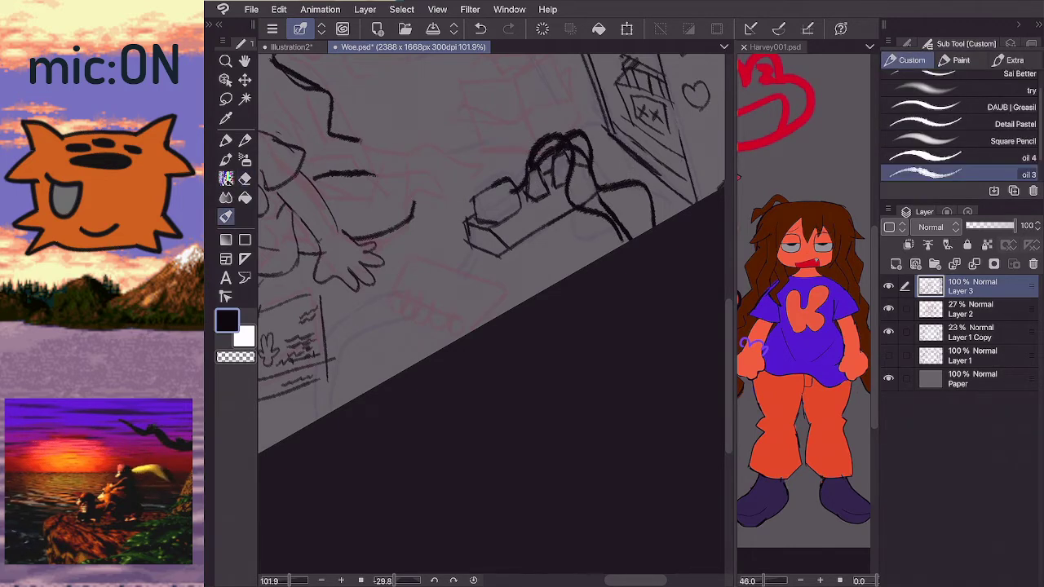
{"action": "left_click_drag", "start_coordinate": [591, 169], "coordinate": [607, 183]}
{"action": "scroll", "coordinate": [491, 314], "scroll_direction": "down", "scroll_amount": 2}
{"action": "scroll", "coordinate": [491, 245], "scroll_direction": "down", "scroll_amount": 1}
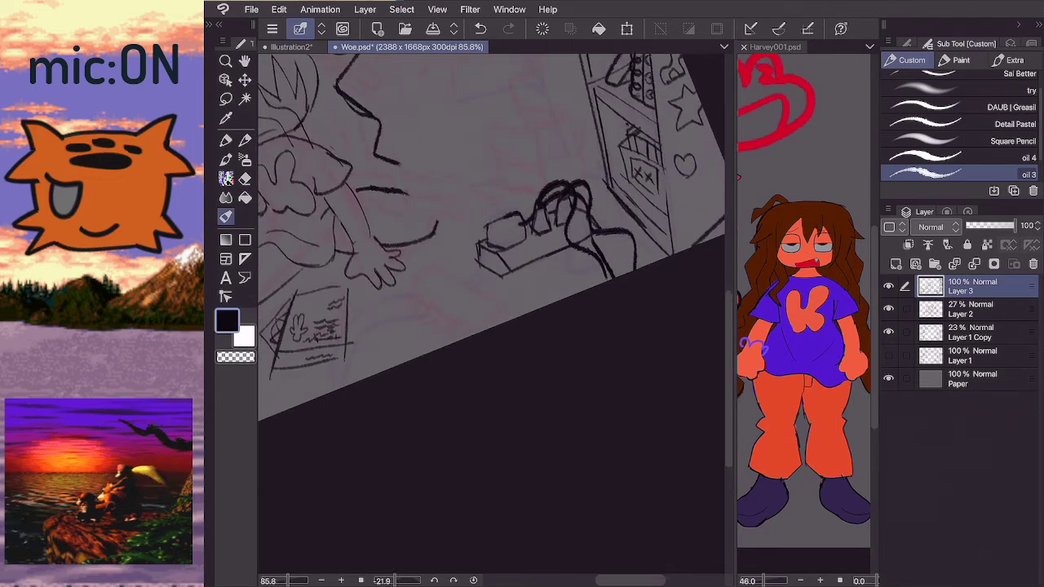
{"action": "left_click_drag", "start_coordinate": [494, 261], "coordinate": [586, 219]}
{"action": "scroll", "coordinate": [491, 244], "scroll_direction": "down", "scroll_amount": 3}
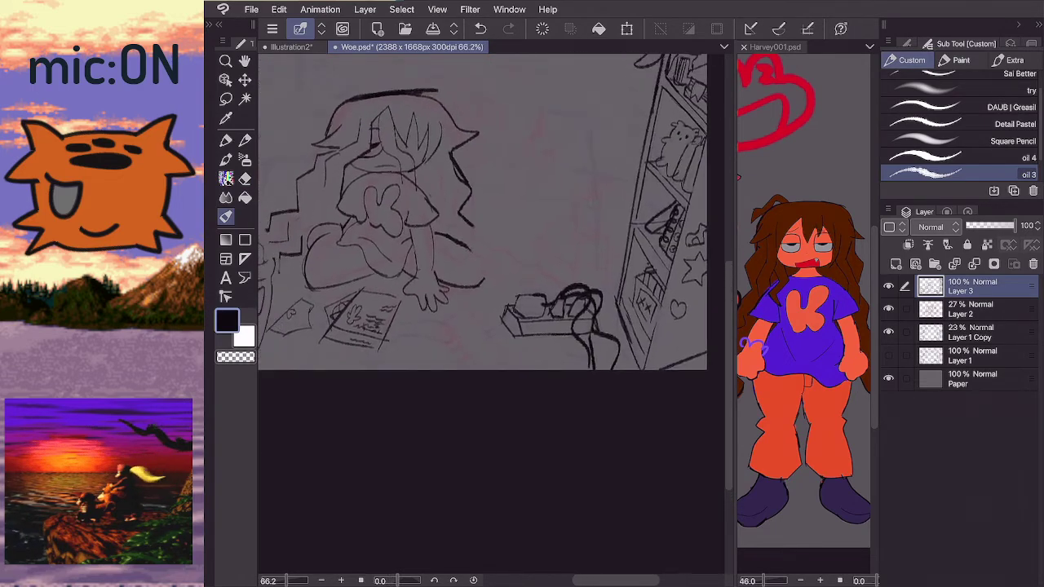
{"action": "scroll", "coordinate": [522, 384], "scroll_direction": "up", "scroll_amount": 4}
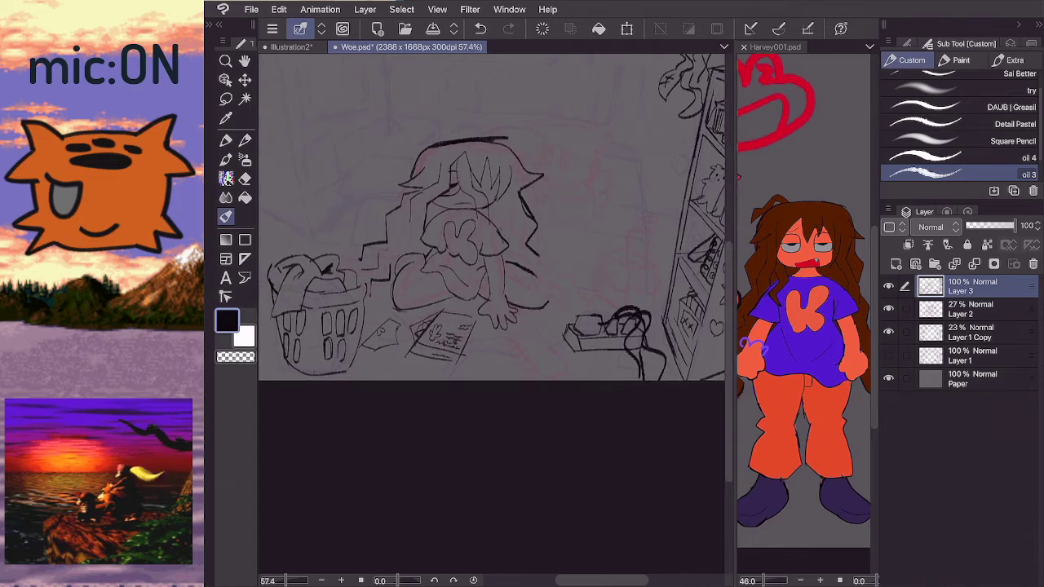
{"action": "key", "text": "e"}
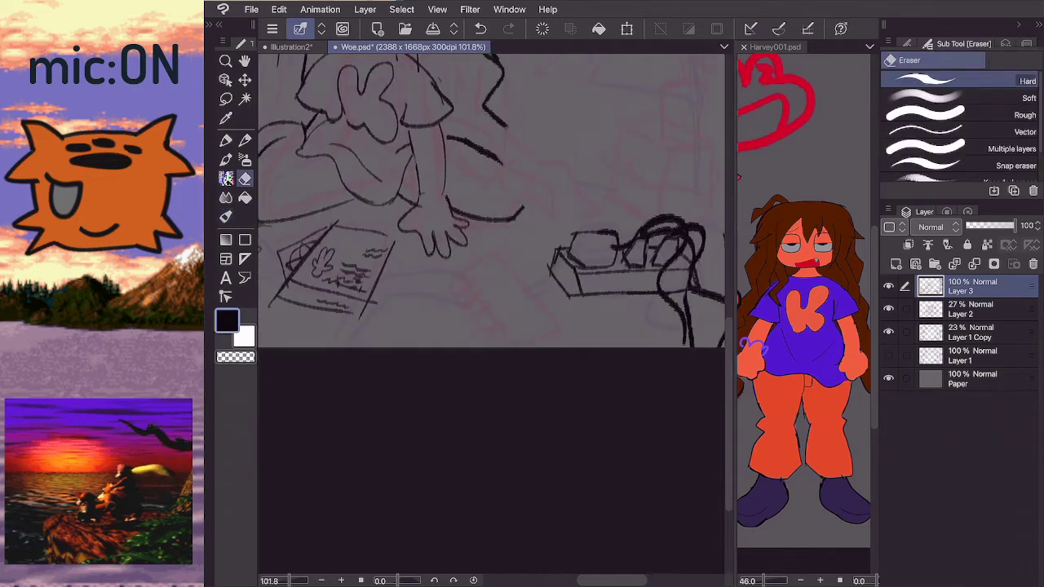
{"action": "mouse_move", "coordinate": [552, 273]}
{"action": "left_mouse_down"}
{"action": "mouse_move", "coordinate": [549, 250]}
{"action": "mouse_move", "coordinate": [557, 283]}
{"action": "mouse_move", "coordinate": [550, 268]}
{"action": "left_mouse_up"}
{"action": "key", "text": "b"}
{"action": "key", "text": "ctrl+z"}
{"action": "scroll", "coordinate": [407, 257], "scroll_direction": "down", "scroll_amount": 1}
{"action": "scroll", "coordinate": [468, 290], "scroll_direction": "down", "scroll_amount": 4}
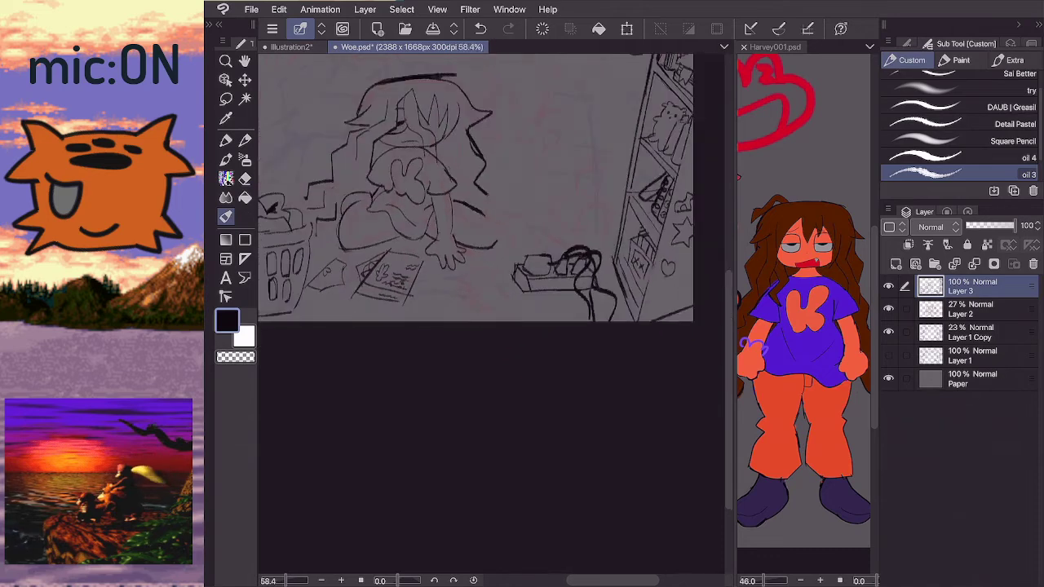
{"action": "key", "text": "ctrl+z"}
{"action": "scroll", "coordinate": [490, 302], "scroll_direction": "down", "scroll_amount": 2}
{"action": "scroll", "coordinate": [322, 204], "scroll_direction": "up", "scroll_amount": 2}
{"action": "scroll", "coordinate": [490, 212], "scroll_direction": "up", "scroll_amount": 3}
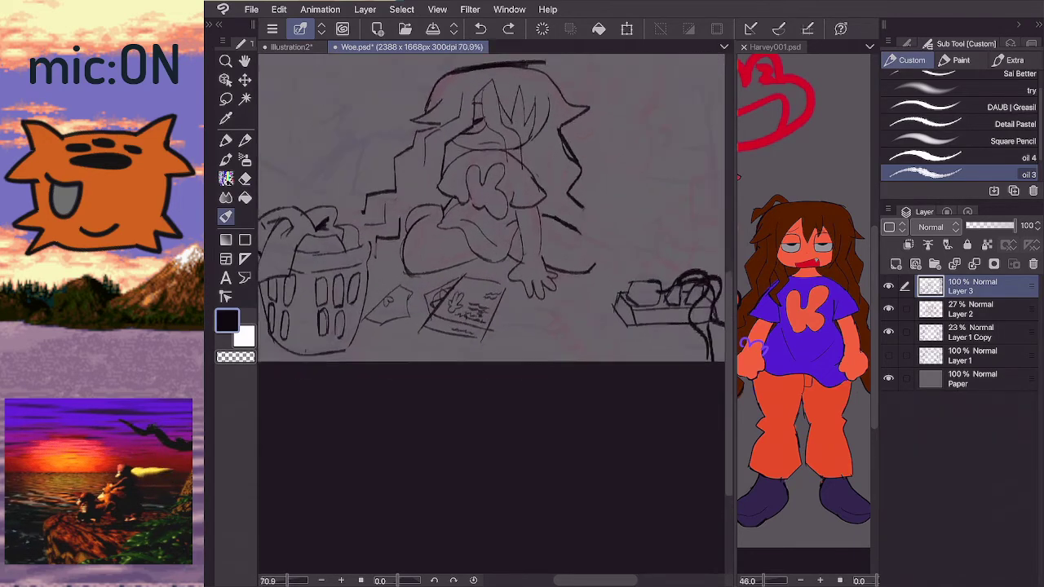
- Draw the power strip's cord as a double line curving from its end face across the floor to the canvas's lower edge
{"action": "left_click", "coordinate": [804, 326]}
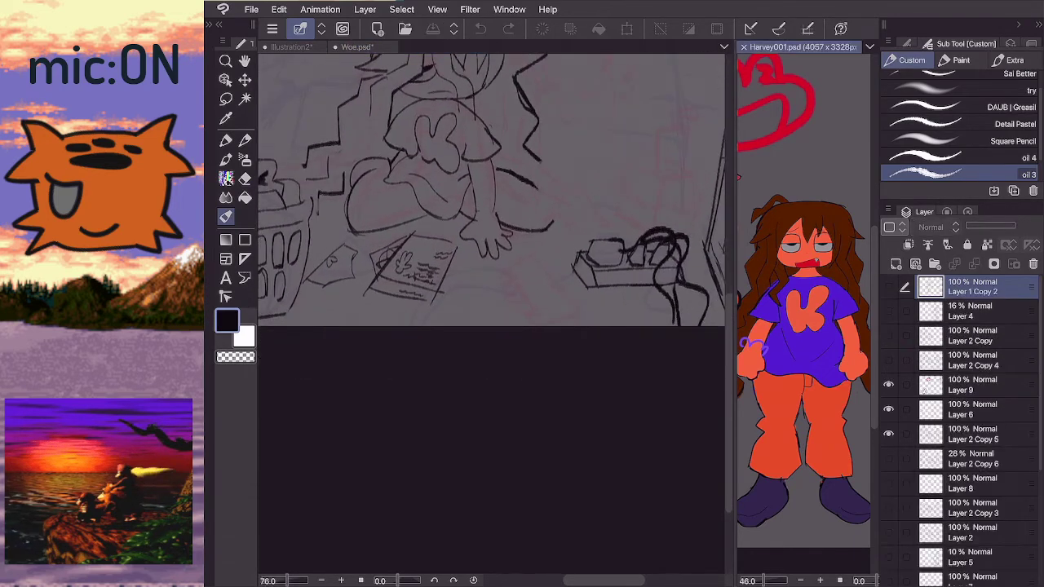
{"action": "key", "text": "e"}
{"action": "left_click", "coordinate": [575, 271]}
{"action": "mouse_move", "coordinate": [577, 272]}
{"action": "left_mouse_down"}
{"action": "mouse_move", "coordinate": [459, 310]}
{"action": "mouse_move", "coordinate": [460, 324]}
{"action": "left_mouse_up"}
{"action": "key", "text": "b"}
{"action": "mouse_move", "coordinate": [586, 265]}
{"action": "left_mouse_down"}
{"action": "mouse_move", "coordinate": [543, 291]}
{"action": "mouse_move", "coordinate": [494, 298]}
{"action": "mouse_move", "coordinate": [473, 326]}
{"action": "left_mouse_up"}
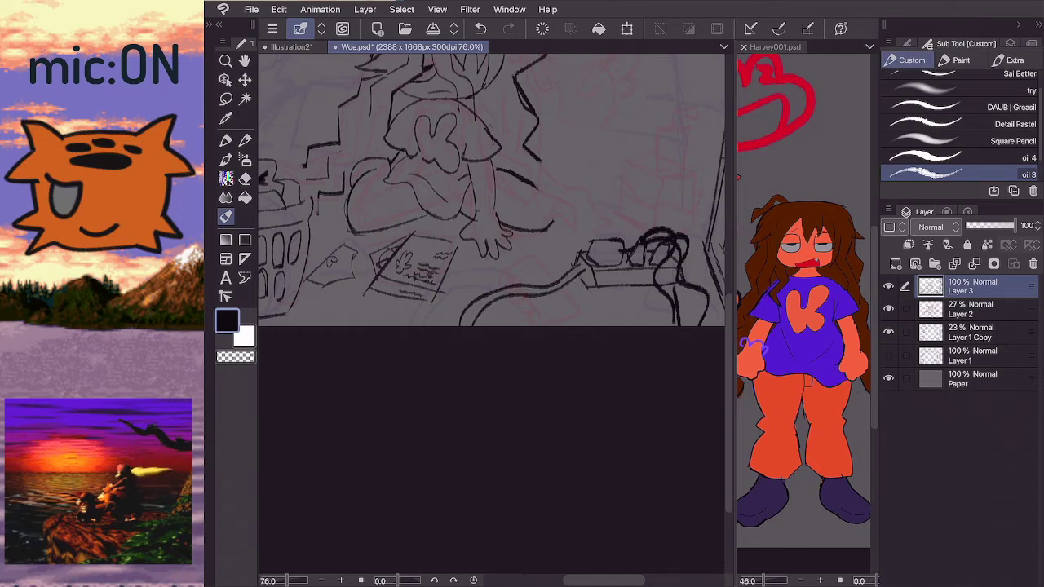
- Erase the middle stretch of the power strip's cord on the floor beside the girl's supporting hand
{"action": "left_click_drag", "start_coordinate": [491, 245], "coordinate": [473, 251]}
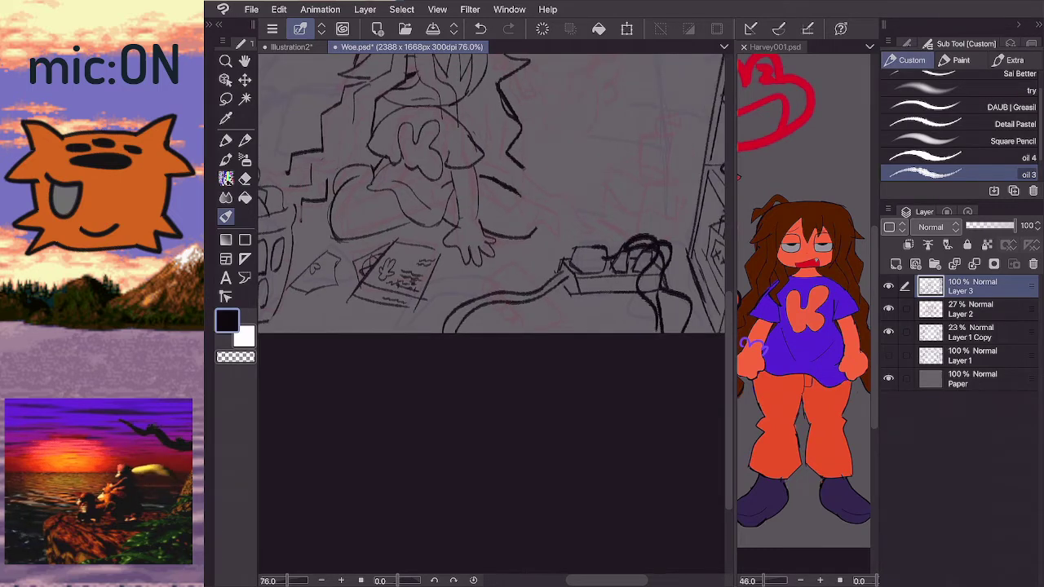
{"action": "scroll", "coordinate": [455, 379], "scroll_direction": "down", "scroll_amount": 3}
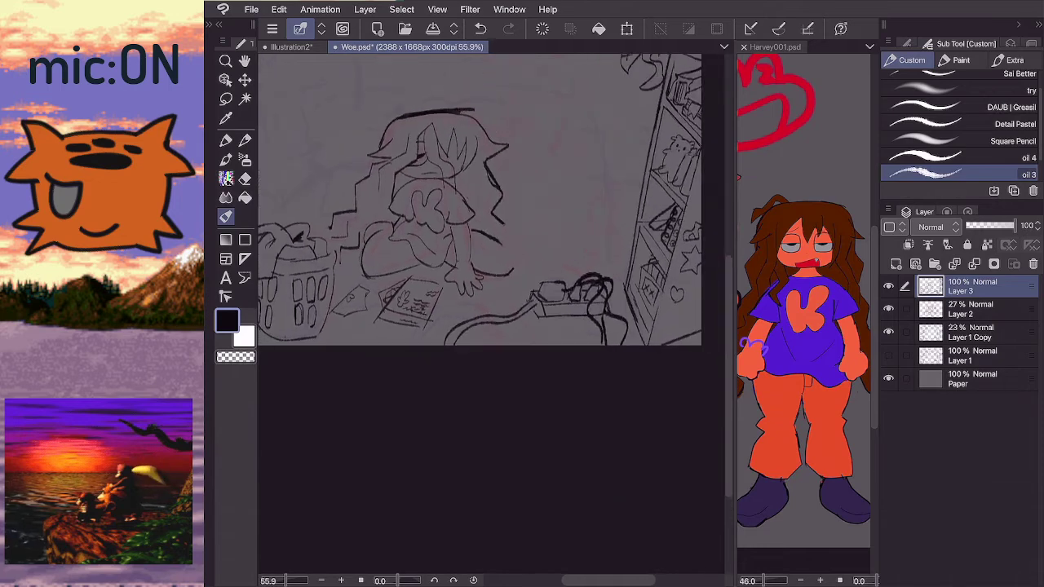
{"action": "key", "text": "e"}
{"action": "mouse_move", "coordinate": [485, 321]}
{"action": "left_mouse_down"}
{"action": "mouse_move", "coordinate": [508, 321]}
{"action": "mouse_move", "coordinate": [485, 310]}
{"action": "mouse_move", "coordinate": [505, 317]}
{"action": "left_mouse_up"}
{"action": "key", "text": "b"}
{"action": "scroll", "coordinate": [477, 327], "scroll_direction": "up", "scroll_amount": 3}
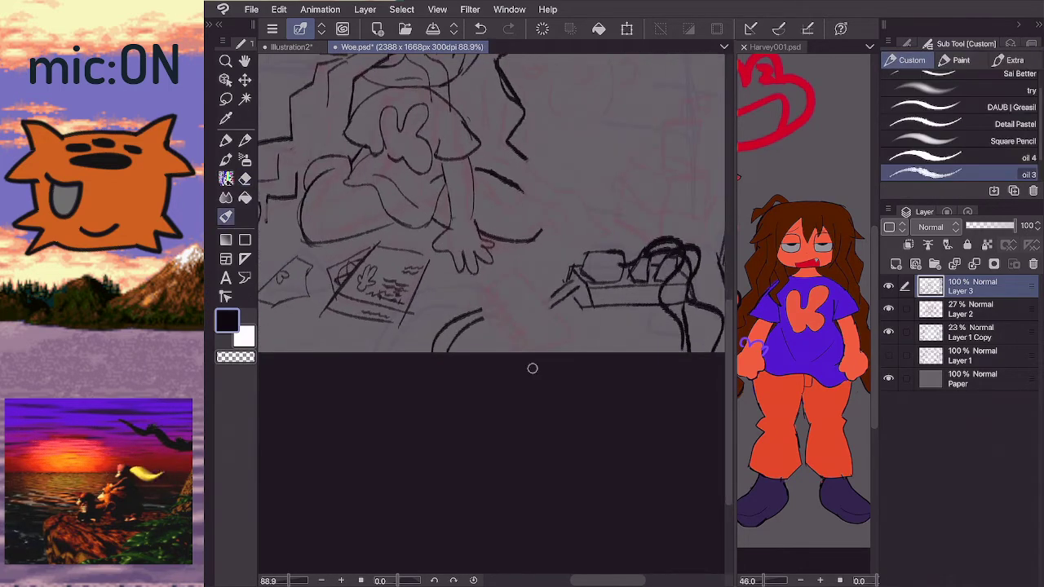
- Draw a tilted spiral-bound notebook with page edges over the gap in the cord, undoing misplaced strokes
{"action": "mouse_move", "coordinate": [481, 311]}
{"action": "left_mouse_down"}
{"action": "mouse_move", "coordinate": [485, 287]}
{"action": "mouse_move", "coordinate": [529, 270]}
{"action": "left_mouse_up"}
{"action": "key", "text": "ctrl+z"}
{"action": "mouse_move", "coordinate": [483, 296]}
{"action": "left_mouse_down"}
{"action": "mouse_move", "coordinate": [532, 274]}
{"action": "mouse_move", "coordinate": [591, 335]}
{"action": "left_mouse_up"}
{"action": "left_click_drag", "start_coordinate": [519, 354], "coordinate": [481, 301]}
{"action": "mouse_move", "coordinate": [532, 355]}
{"action": "left_mouse_down"}
{"action": "mouse_move", "coordinate": [589, 333]}
{"action": "mouse_move", "coordinate": [589, 352]}
{"action": "mouse_move", "coordinate": [553, 352]}
{"action": "mouse_move", "coordinate": [586, 343]}
{"action": "left_mouse_up"}
{"action": "key", "text": "ctrl+z"}
{"action": "mouse_move", "coordinate": [573, 353]}
{"action": "left_mouse_down"}
{"action": "mouse_move", "coordinate": [612, 330]}
{"action": "mouse_move", "coordinate": [572, 320]}
{"action": "mouse_move", "coordinate": [608, 325]}
{"action": "mouse_move", "coordinate": [601, 352]}
{"action": "left_mouse_up"}
{"action": "key", "text": "ctrl+z"}
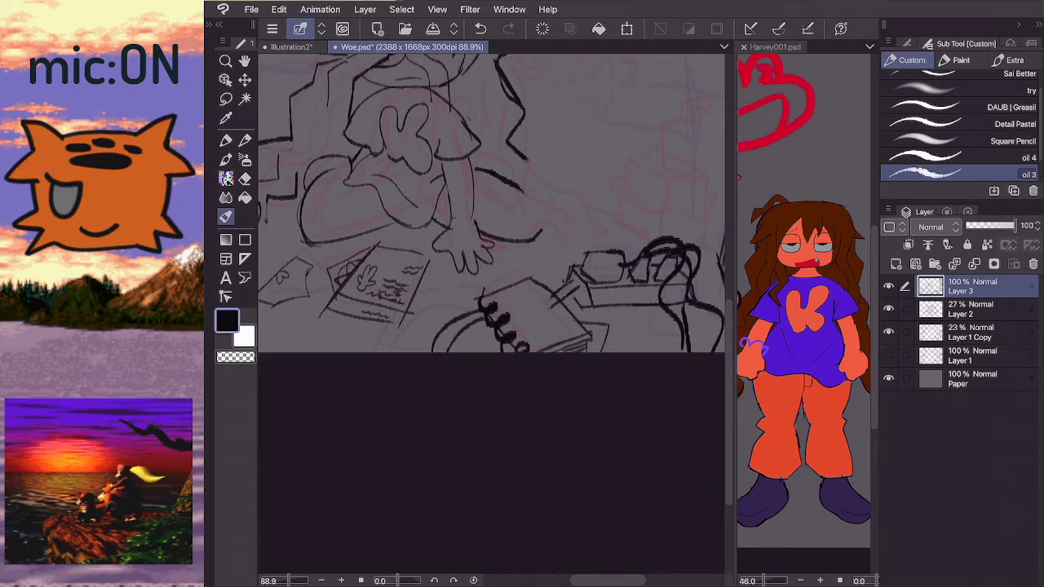
- Draw a scribbled sheet of paper sticking out behind the spiral notebook, undoing the strokes that miss
{"action": "mouse_move", "coordinate": [492, 291]}
{"action": "left_mouse_down"}
{"action": "mouse_move", "coordinate": [526, 271]}
{"action": "mouse_move", "coordinate": [496, 293]}
{"action": "mouse_move", "coordinate": [523, 275]}
{"action": "mouse_move", "coordinate": [551, 283]}
{"action": "mouse_move", "coordinate": [496, 296]}
{"action": "mouse_move", "coordinate": [505, 270]}
{"action": "mouse_move", "coordinate": [547, 260]}
{"action": "mouse_move", "coordinate": [545, 285]}
{"action": "mouse_move", "coordinate": [493, 294]}
{"action": "mouse_move", "coordinate": [510, 265]}
{"action": "mouse_move", "coordinate": [552, 265]}
{"action": "mouse_move", "coordinate": [527, 277]}
{"action": "left_mouse_up"}
{"action": "key", "text": "ctrl+z"}
{"action": "key", "text": "ctrl+z"}
{"action": "key", "text": "ctrl+z"}
{"action": "key", "text": "ctrl+z"}
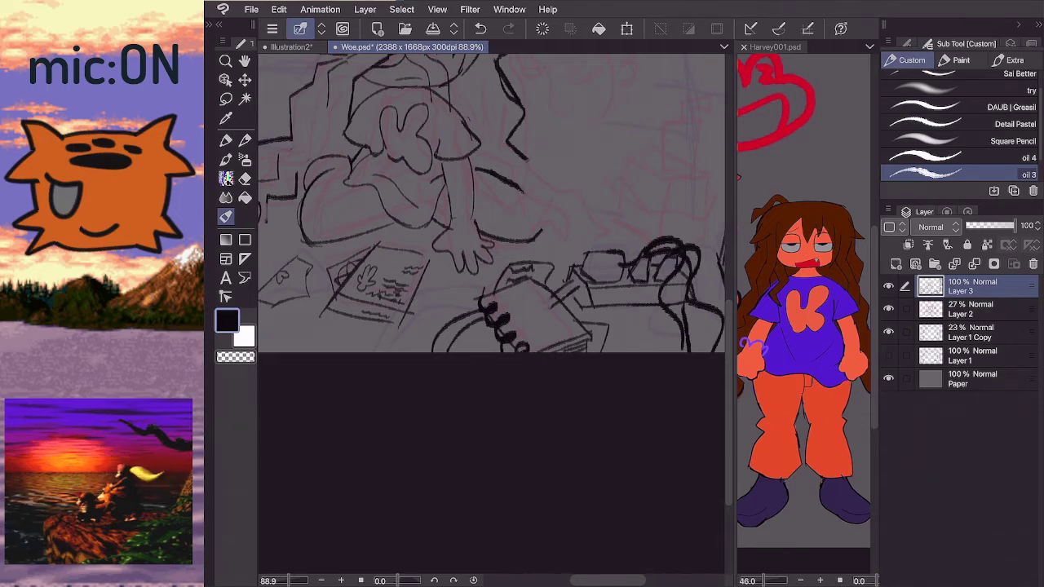
{"action": "scroll", "coordinate": [491, 244], "scroll_direction": "down", "scroll_amount": 2}
{"action": "scroll", "coordinate": [491, 244], "scroll_direction": "up", "scroll_amount": 2}
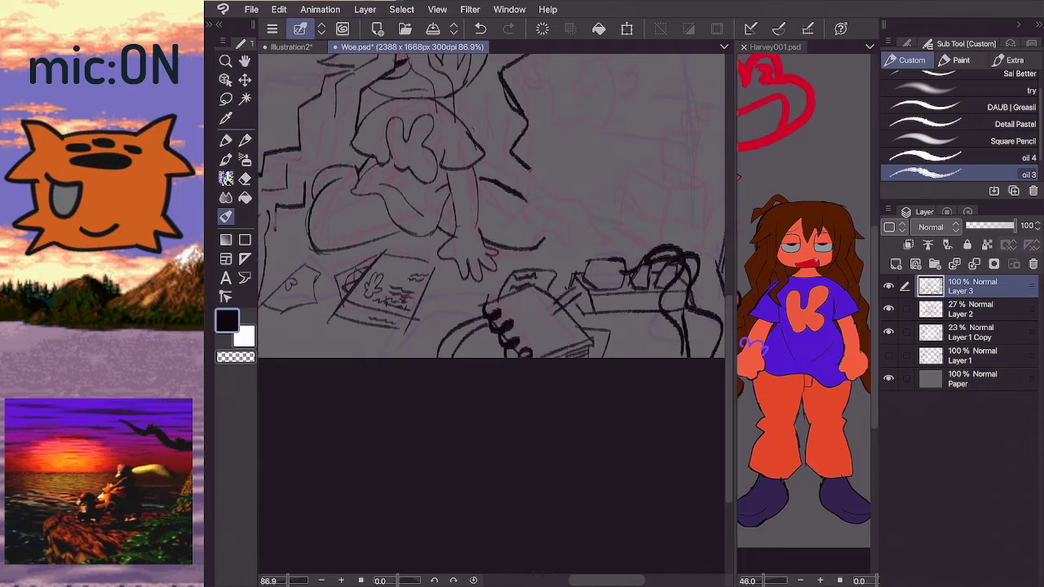
{"action": "left_click_drag", "start_coordinate": [501, 318], "coordinate": [530, 351]}
{"action": "scroll", "coordinate": [491, 244], "scroll_direction": "down", "scroll_amount": 3}
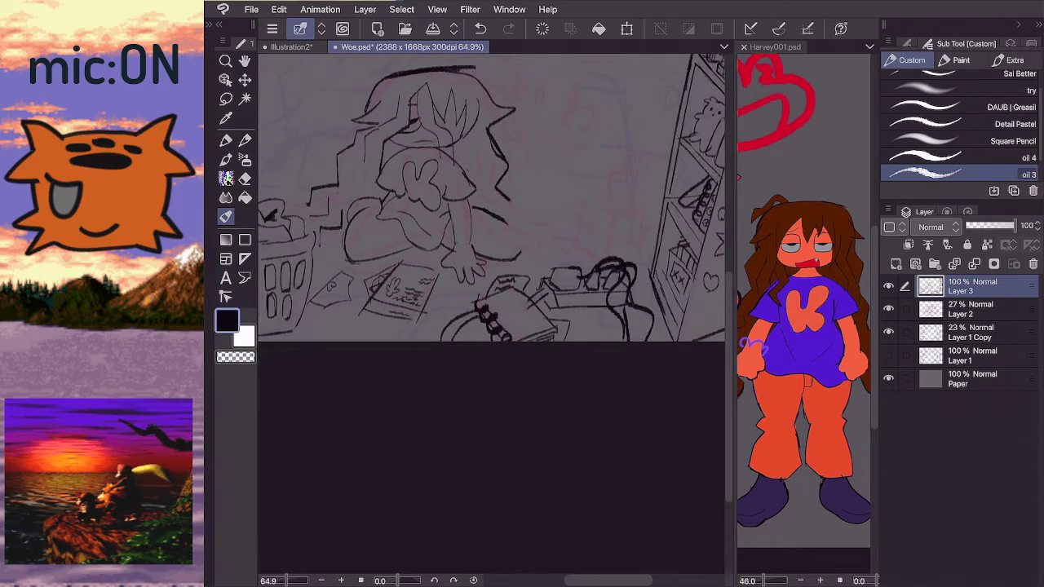
{"action": "scroll", "coordinate": [492, 236], "scroll_direction": "down", "scroll_amount": 2}
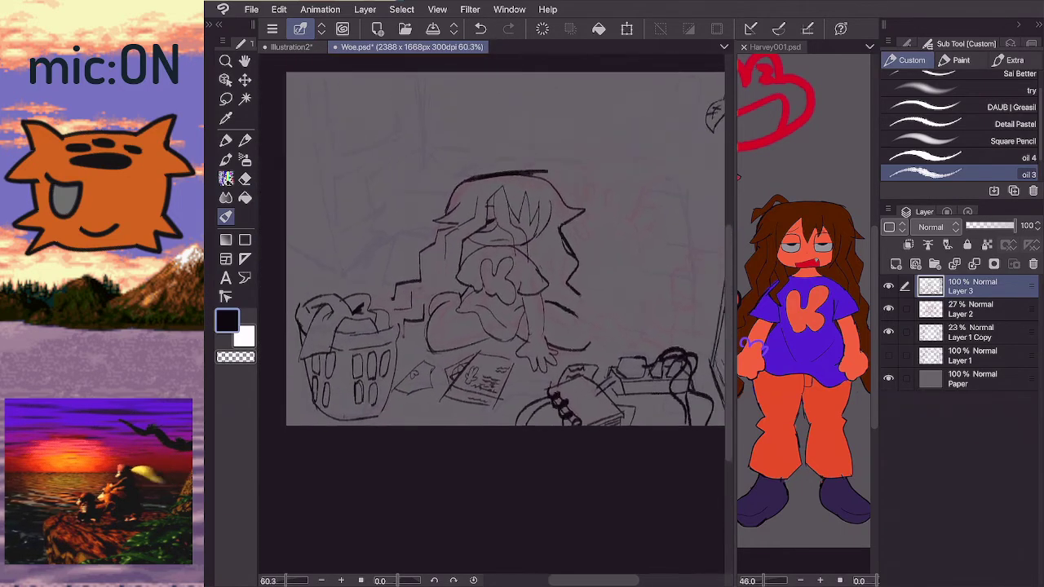
{"action": "scroll", "coordinate": [416, 404], "scroll_direction": "up", "scroll_amount": 3}
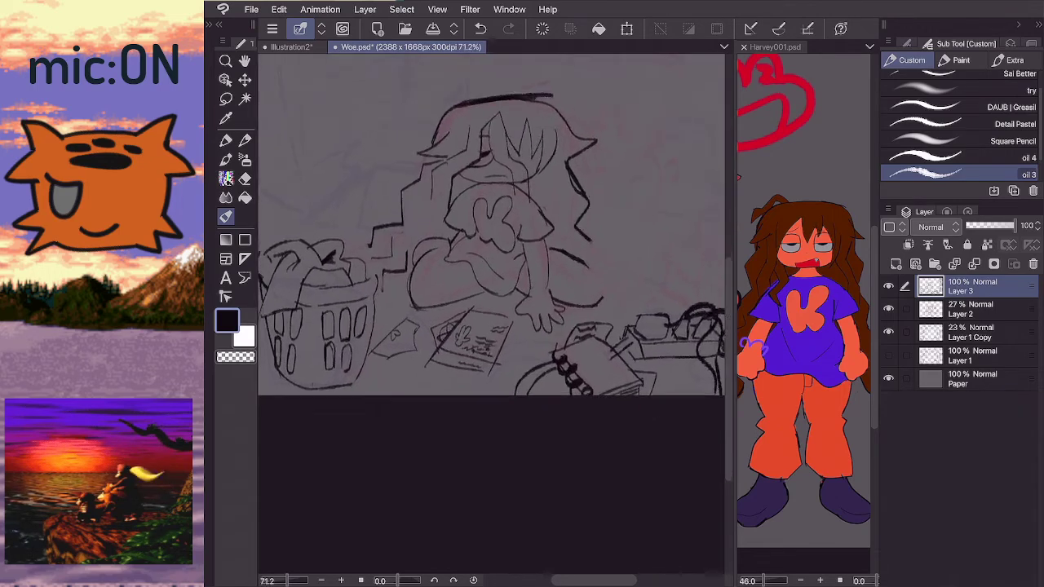
- Try to draw a slim elongated object on the floor between the papers and the spiral notebook
{"action": "key", "text": "e"}
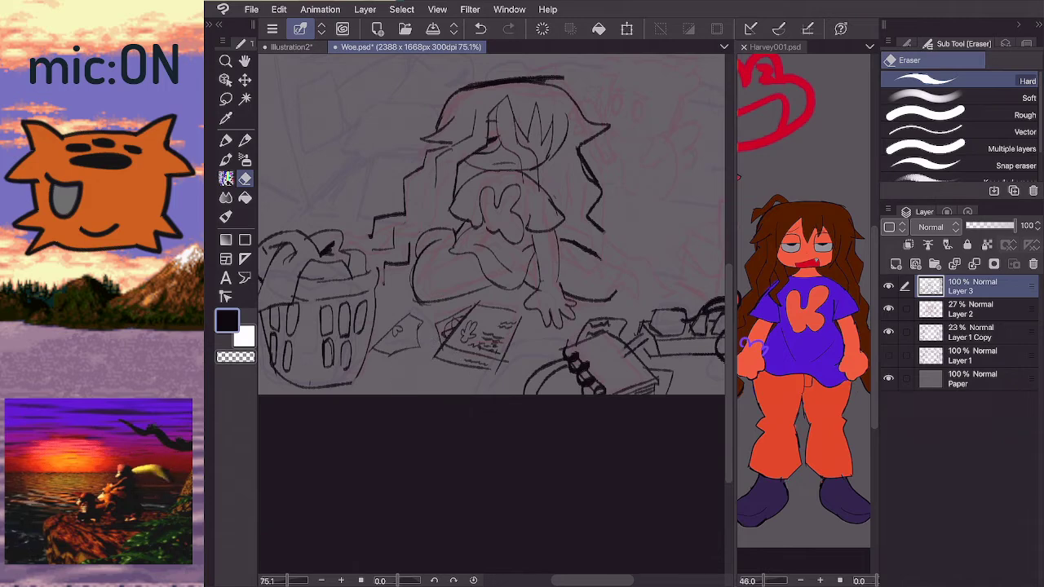
{"action": "key", "text": "b"}
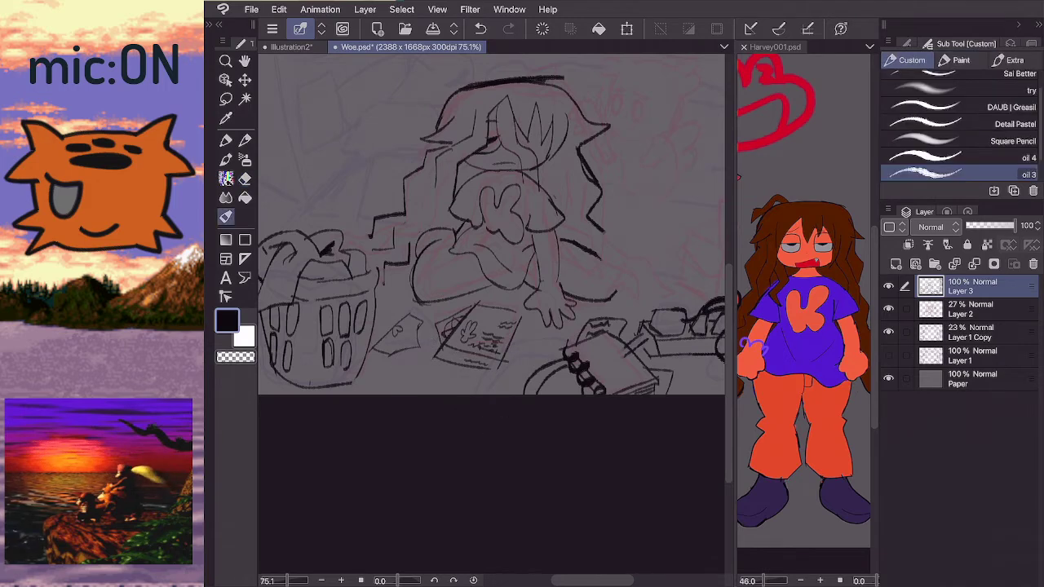
{"action": "key", "text": "e"}
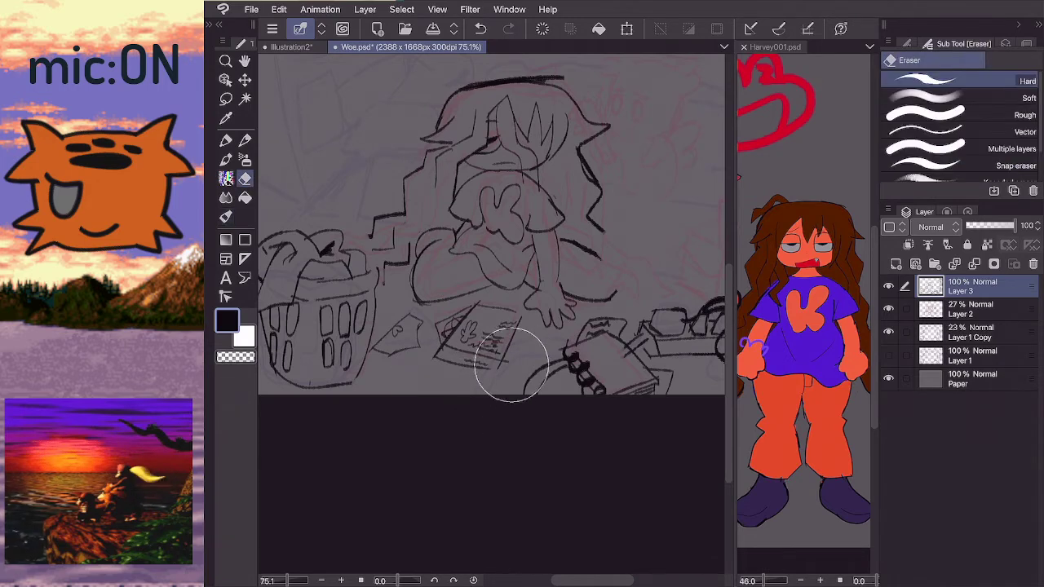
{"action": "key", "text": "b"}
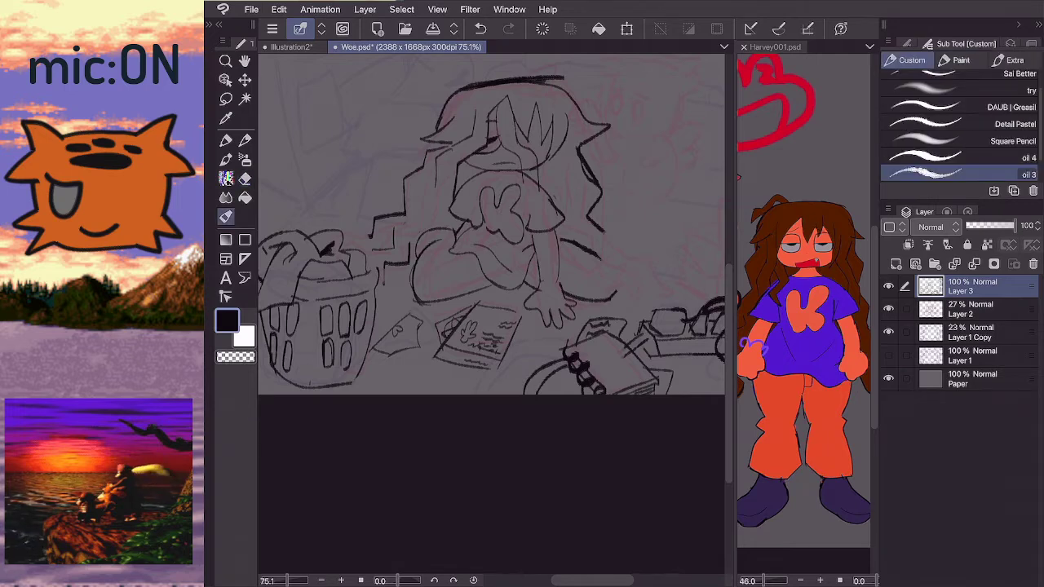
{"action": "key", "text": "ctrl+z"}
{"action": "mouse_move", "coordinate": [523, 334]}
{"action": "left_mouse_down"}
{"action": "mouse_move", "coordinate": [525, 361]}
{"action": "mouse_move", "coordinate": [528, 336]}
{"action": "left_mouse_up"}
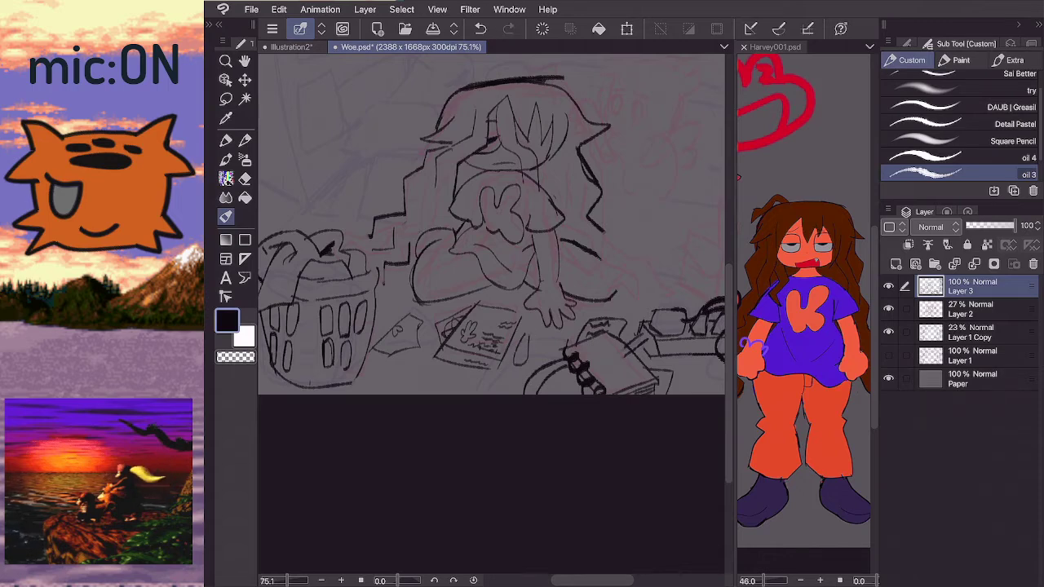
{"action": "key", "text": "ctrl+z"}
{"action": "key", "text": "ctrl+z"}
{"action": "mouse_move", "coordinate": [519, 337]}
{"action": "left_mouse_down"}
{"action": "mouse_move", "coordinate": [539, 315]}
{"action": "mouse_move", "coordinate": [513, 349]}
{"action": "mouse_move", "coordinate": [541, 326]}
{"action": "mouse_move", "coordinate": [527, 332]}
{"action": "left_mouse_up"}
{"action": "key", "text": "ctrl+z"}
- Draw a thin slanted pencil shape on the floor between the scribbled papers and the girl's hand
{"action": "left_click", "coordinate": [519, 338]}
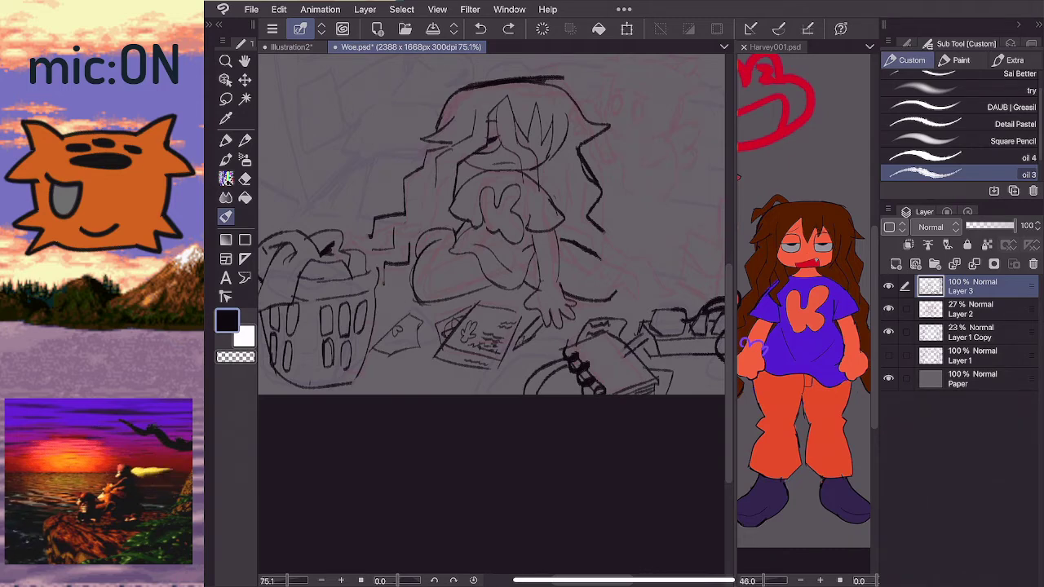
{"action": "left_click_drag", "start_coordinate": [523, 337], "coordinate": [535, 324]}
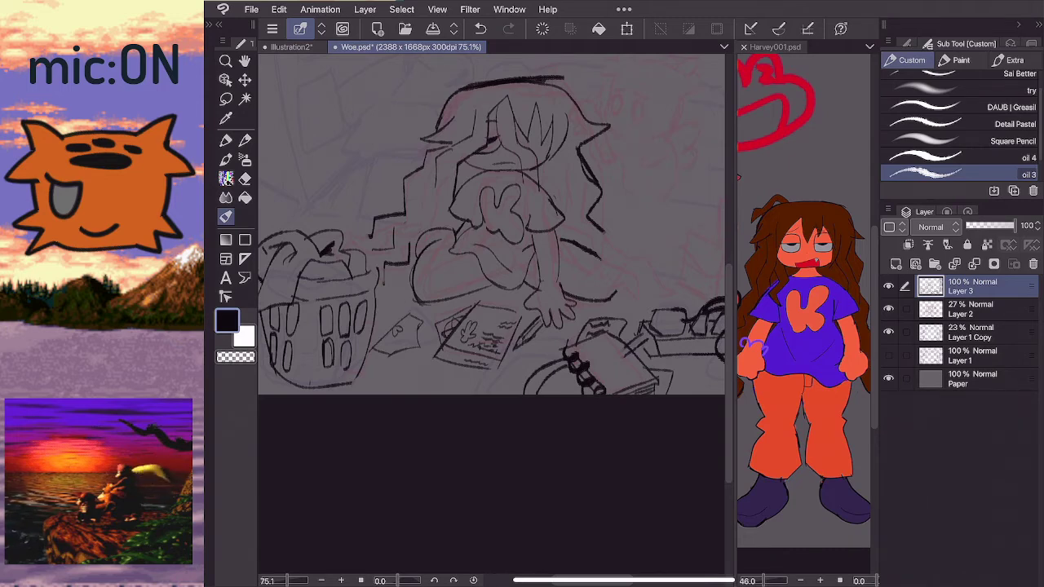
{"action": "key", "text": "ctrl+z"}
{"action": "left_click", "coordinate": [775, 47]}
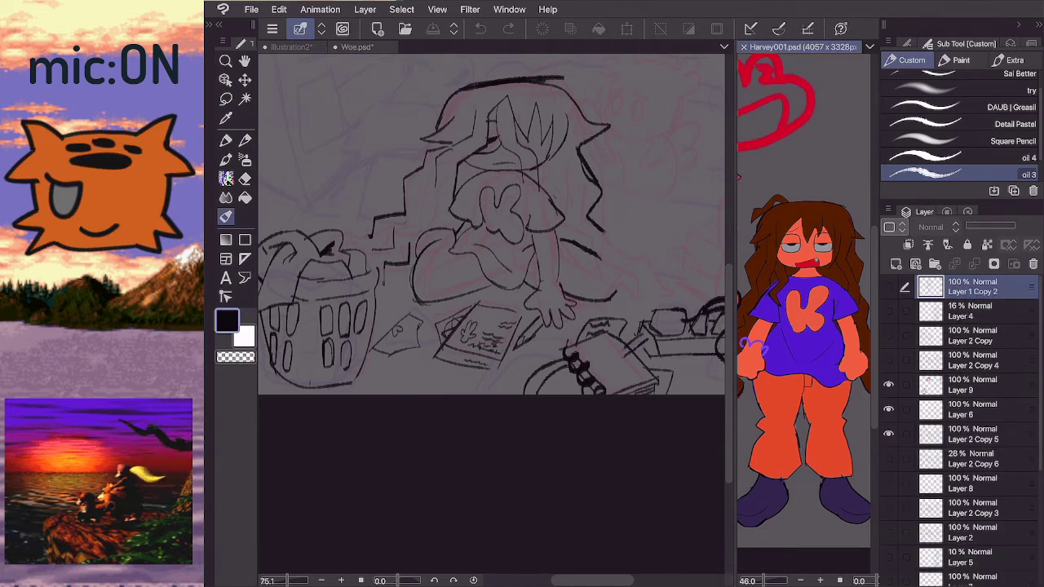
{"action": "key", "text": "ctrl+Tab"}
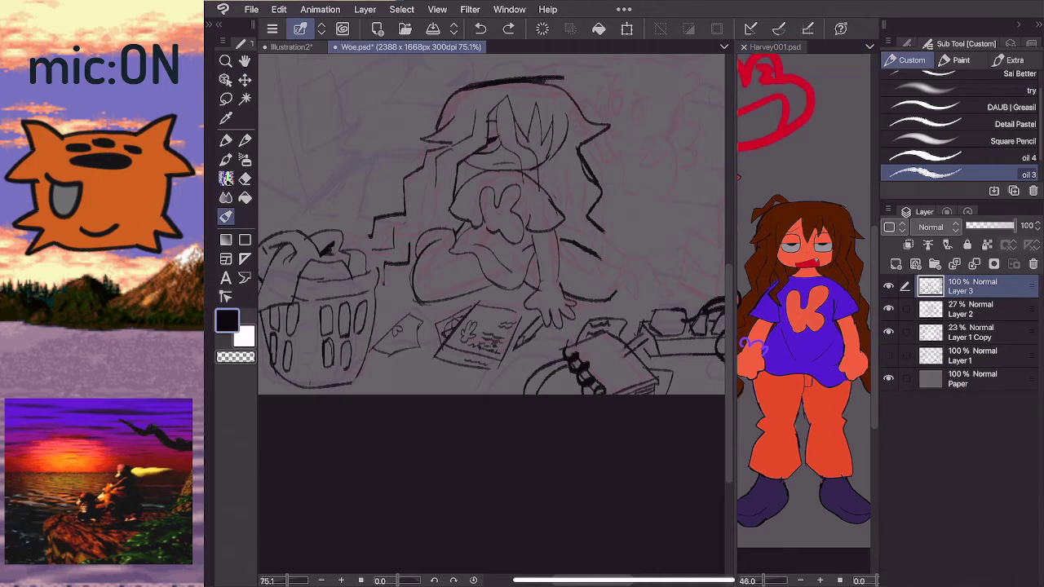
- Try to add a small angular object between the slanted pencil and the spiral notebook
{"action": "mouse_move", "coordinate": [543, 339]}
{"action": "left_mouse_down"}
{"action": "mouse_move", "coordinate": [552, 351]}
{"action": "mouse_move", "coordinate": [549, 338]}
{"action": "left_mouse_up"}
{"action": "key", "text": "ctrl+z"}
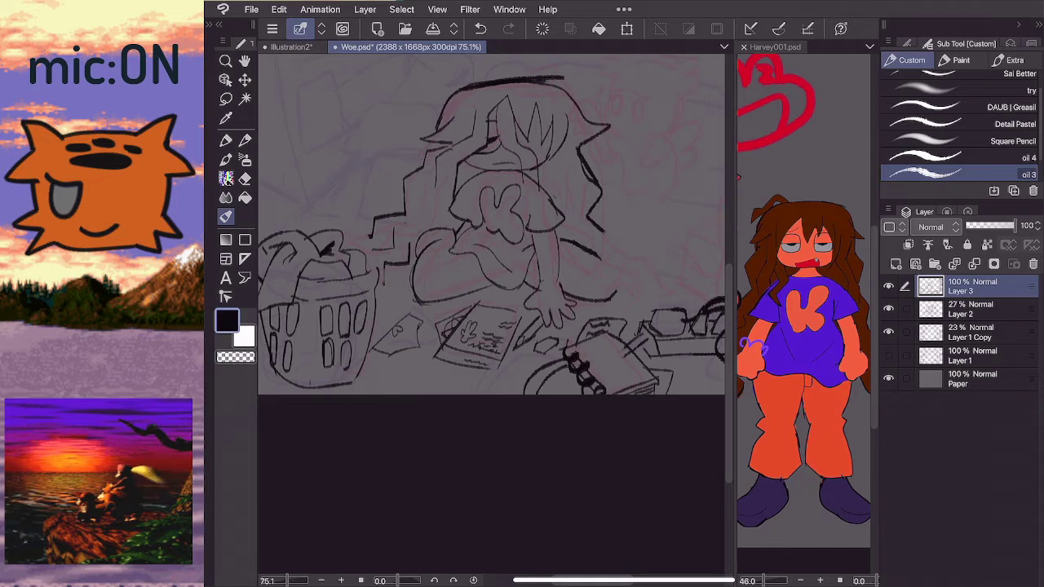
{"action": "scroll", "coordinate": [492, 244], "scroll_direction": "down", "scroll_amount": 5}
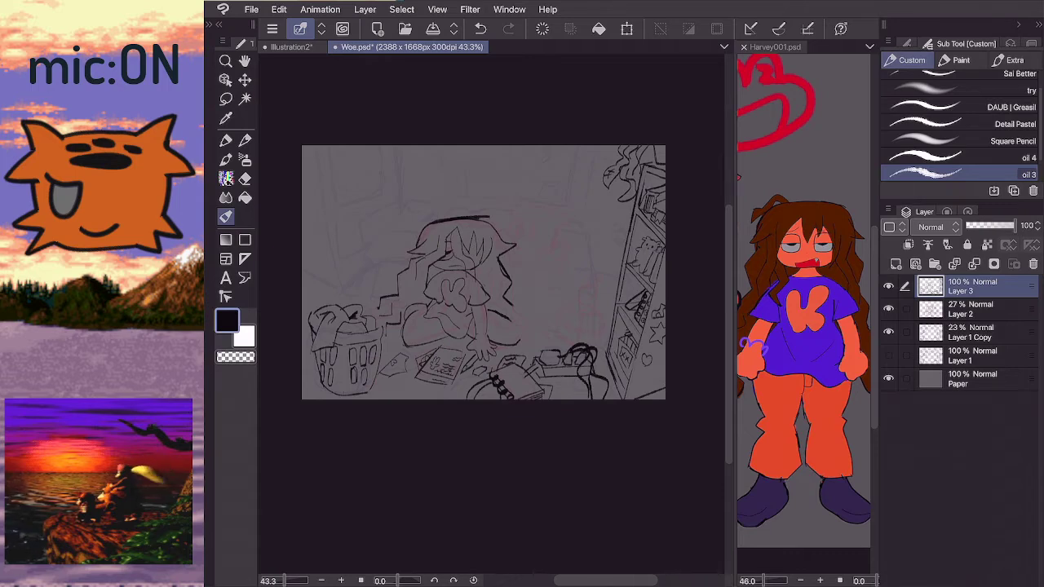
{"action": "key", "text": "ctrl+z"}
{"action": "scroll", "coordinate": [484, 272], "scroll_direction": "up", "scroll_amount": 2}
{"action": "scroll", "coordinate": [477, 221], "scroll_direction": "down", "scroll_amount": 2}
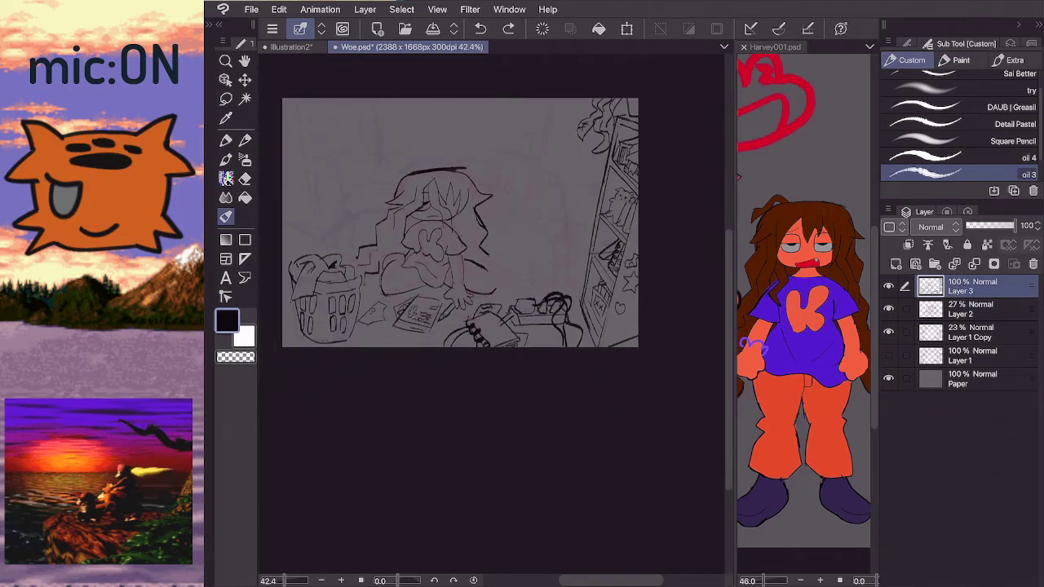
{"action": "scroll", "coordinate": [433, 326], "scroll_direction": "up", "scroll_amount": 3}
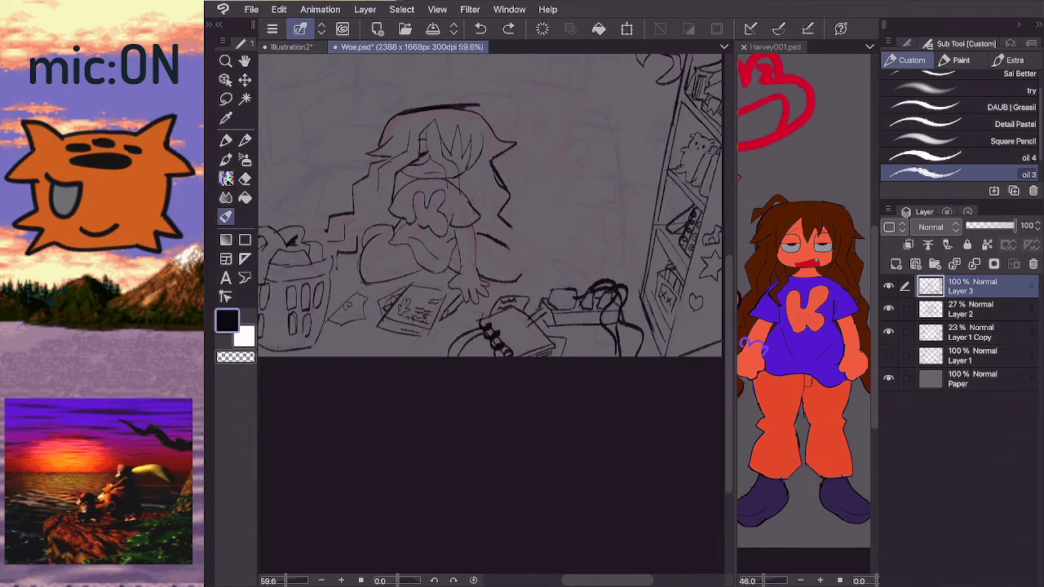
{"action": "left_click_drag", "start_coordinate": [489, 245], "coordinate": [509, 271]}
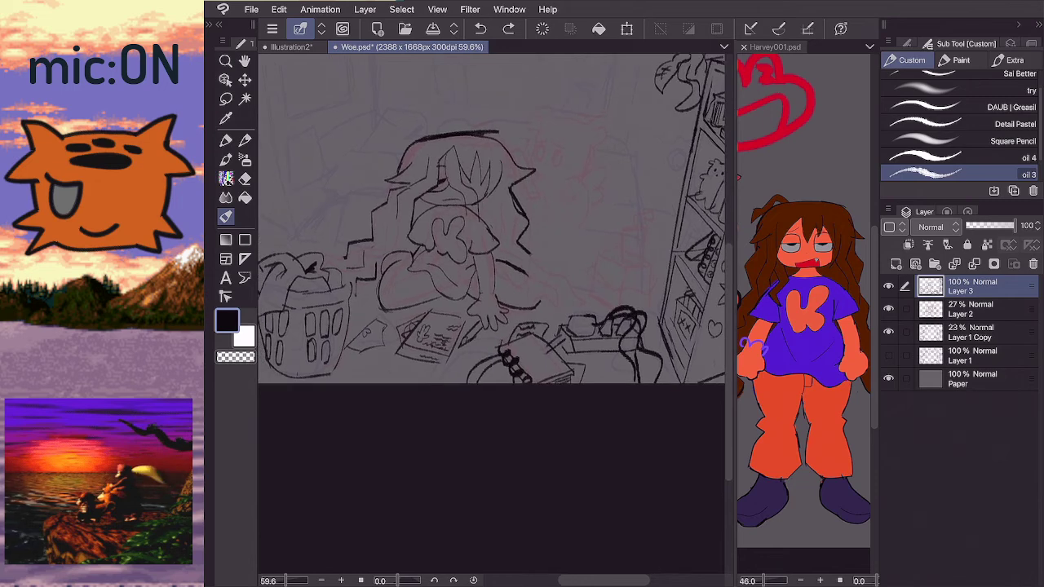
{"action": "scroll", "coordinate": [489, 229], "scroll_direction": "down", "scroll_amount": 1}
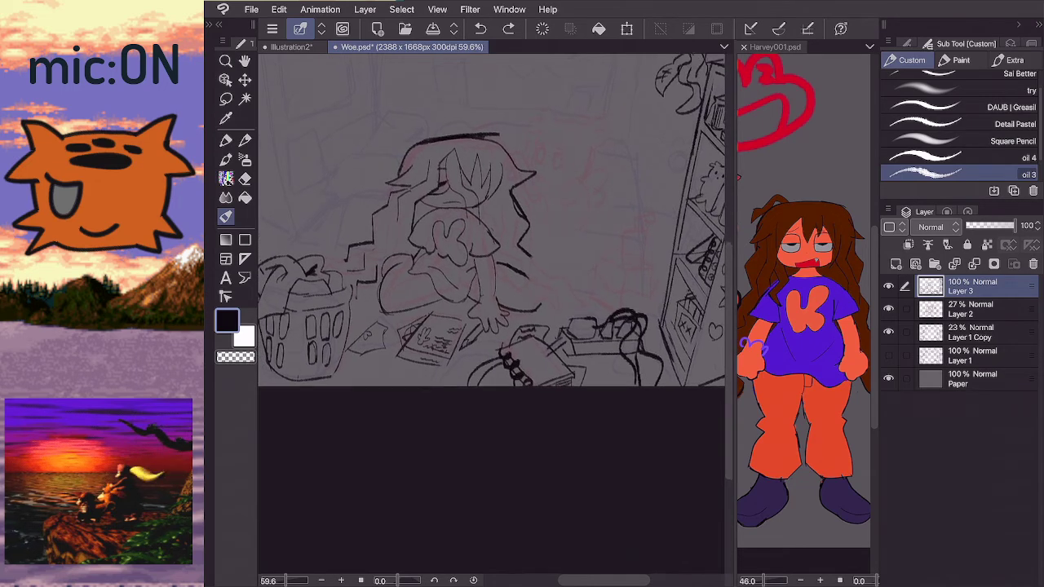
- Erase the small sheet beside the laundry basket and redraw it as a jagged paper tucked against the basket
{"action": "key", "text": "e"}
{"action": "scroll", "coordinate": [343, 380], "scroll_direction": "up", "scroll_amount": 2}
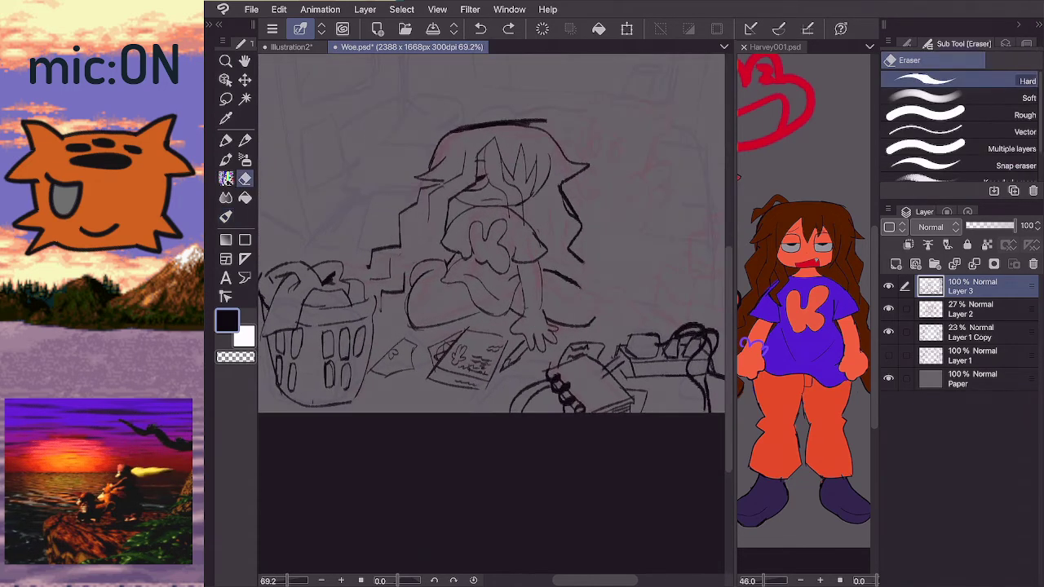
{"action": "left_click_drag", "start_coordinate": [385, 361], "coordinate": [398, 366]}
{"action": "key", "text": "b"}
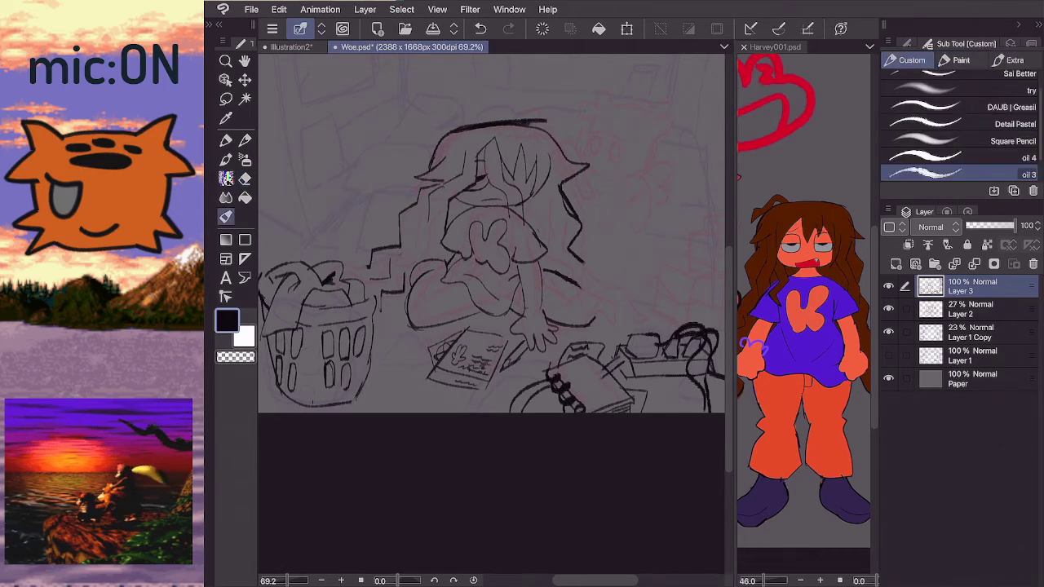
{"action": "mouse_move", "coordinate": [358, 391]}
{"action": "left_mouse_down"}
{"action": "mouse_move", "coordinate": [385, 391]}
{"action": "mouse_move", "coordinate": [402, 372]}
{"action": "mouse_move", "coordinate": [372, 357]}
{"action": "left_mouse_up"}
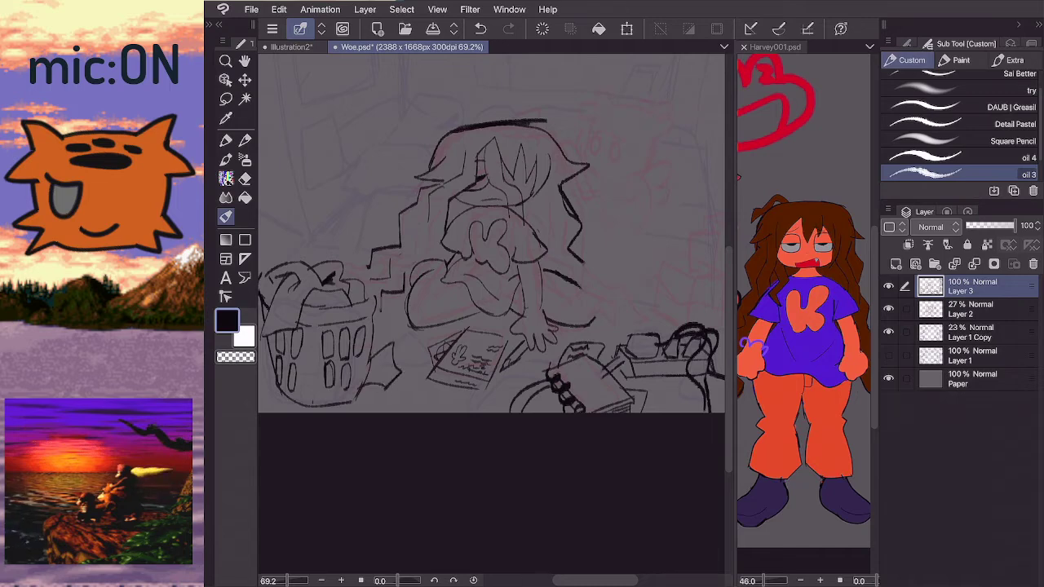
{"action": "key", "text": "ctrl+z"}
{"action": "left_click_drag", "start_coordinate": [369, 365], "coordinate": [377, 363]}
{"action": "scroll", "coordinate": [491, 253], "scroll_direction": "down", "scroll_amount": 3}
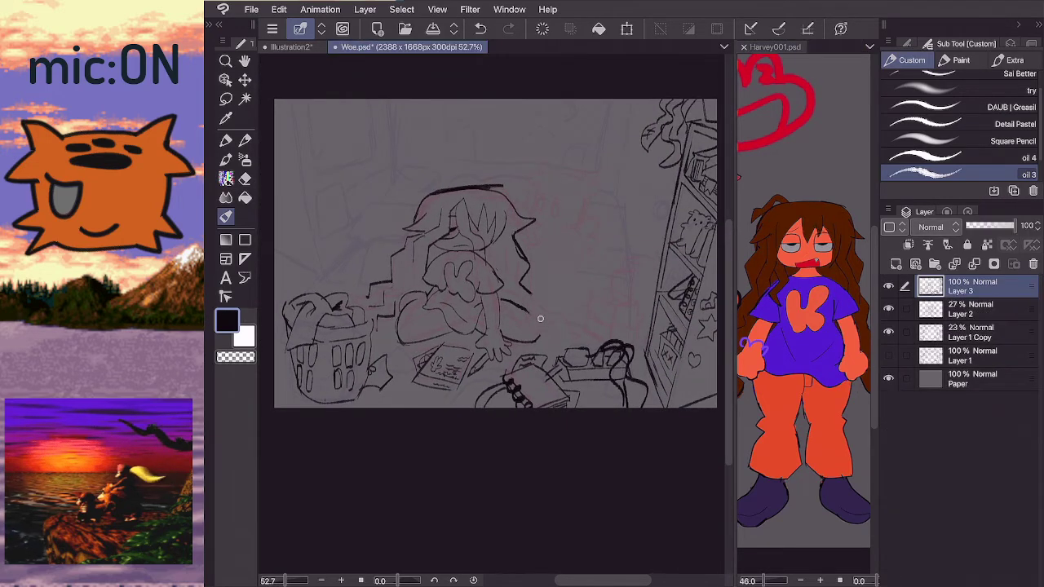
- Close the rounded end of the folded leg and extend the zigzag hair outline beside it down to the floor
{"action": "left_click_drag", "start_coordinate": [528, 309], "coordinate": [540, 336]}
{"action": "left_click_drag", "start_coordinate": [531, 294], "coordinate": [561, 336]}
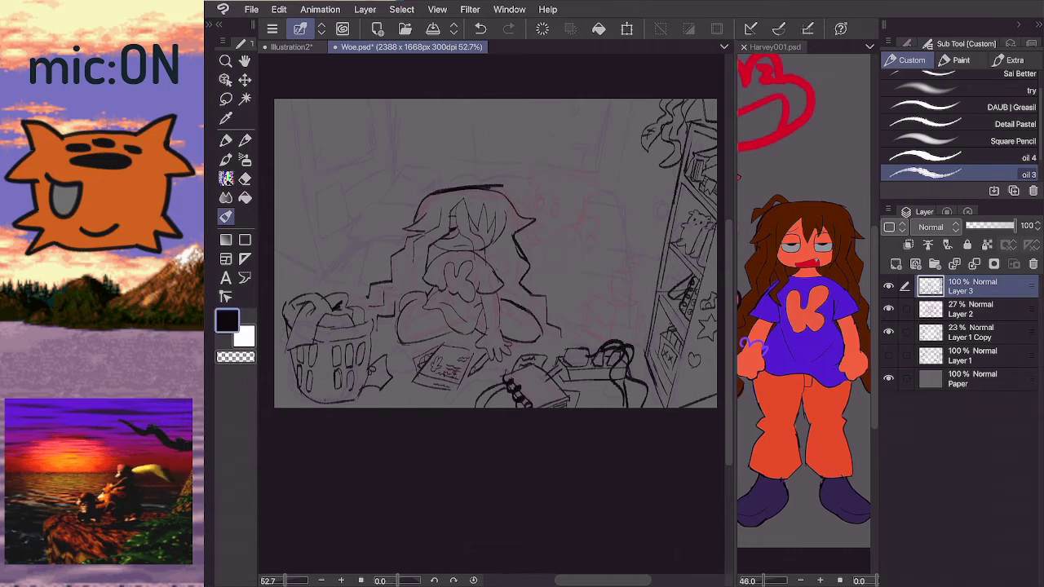
{"action": "left_click_drag", "start_coordinate": [496, 253], "coordinate": [468, 210]}
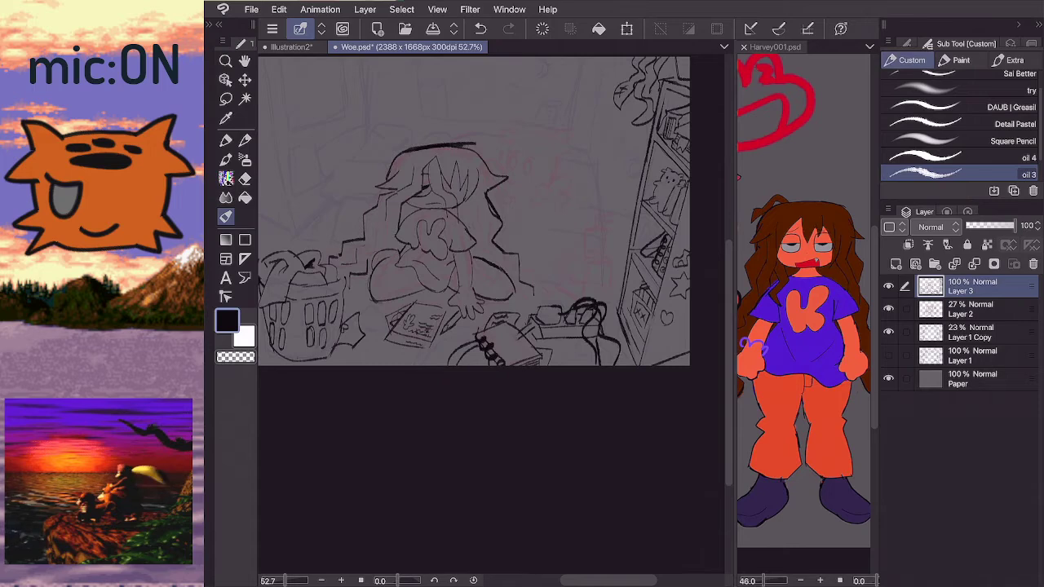
{"action": "scroll", "coordinate": [490, 237], "scroll_direction": "up", "scroll_amount": 1}
{"action": "key", "text": "ctrl+z"}
{"action": "scroll", "coordinate": [489, 245], "scroll_direction": "down", "scroll_amount": 1}
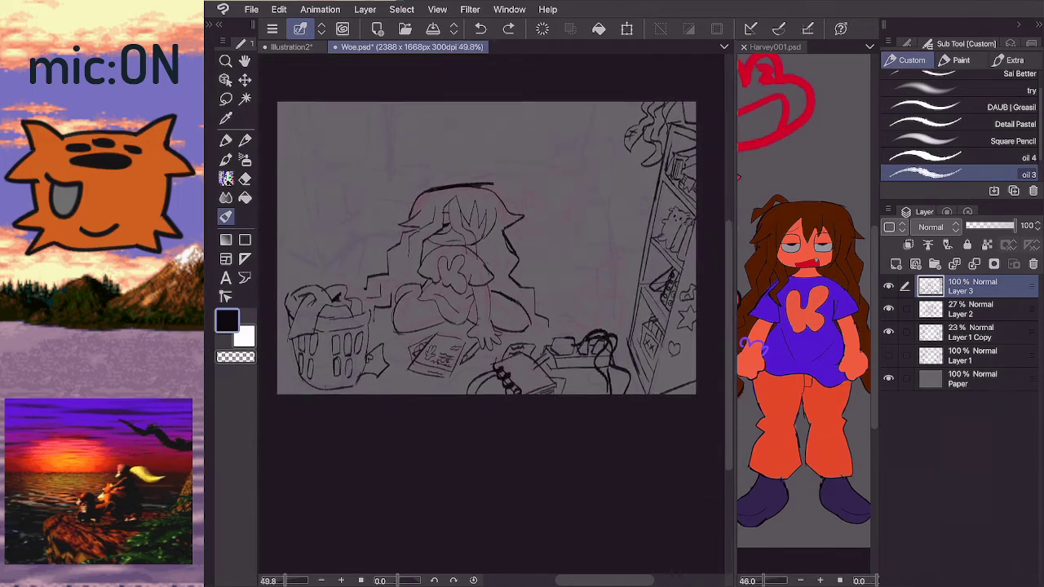
{"action": "left_click_drag", "start_coordinate": [489, 245], "coordinate": [471, 237]}
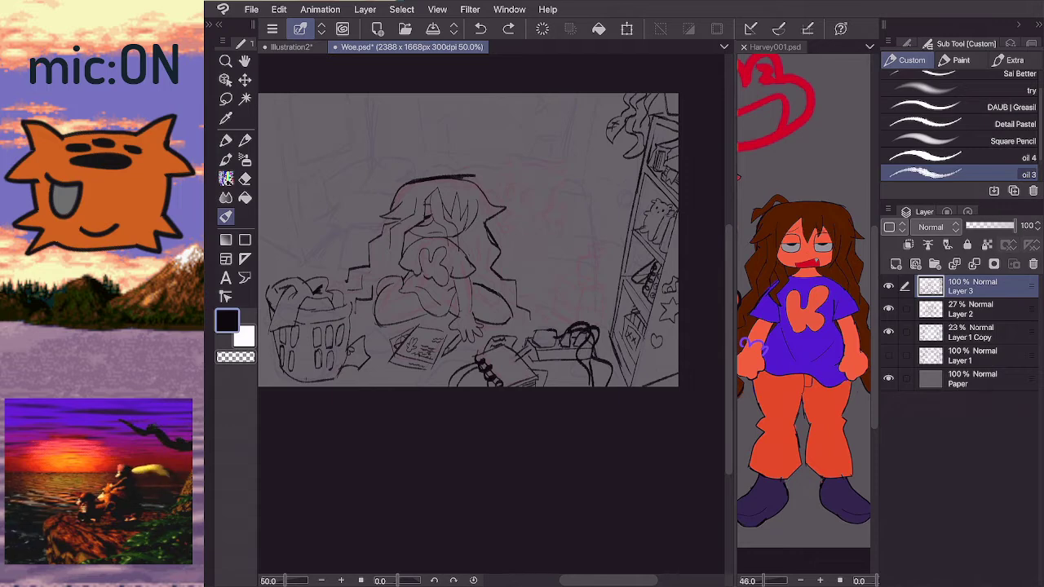
- Hide and show Layer 3 to compare the line art with the rough sketch beneath it
{"action": "scroll", "coordinate": [529, 274], "scroll_direction": "up", "scroll_amount": 1}
{"action": "left_click", "coordinate": [889, 286]}
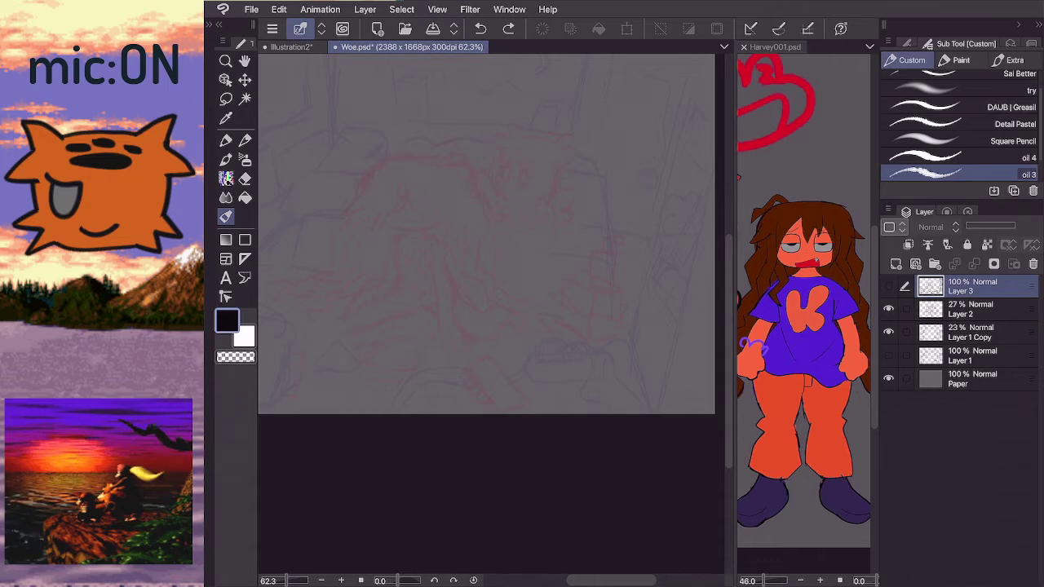
{"action": "left_click", "coordinate": [889, 286]}
{"action": "scroll", "coordinate": [492, 278], "scroll_direction": "down", "scroll_amount": 2}
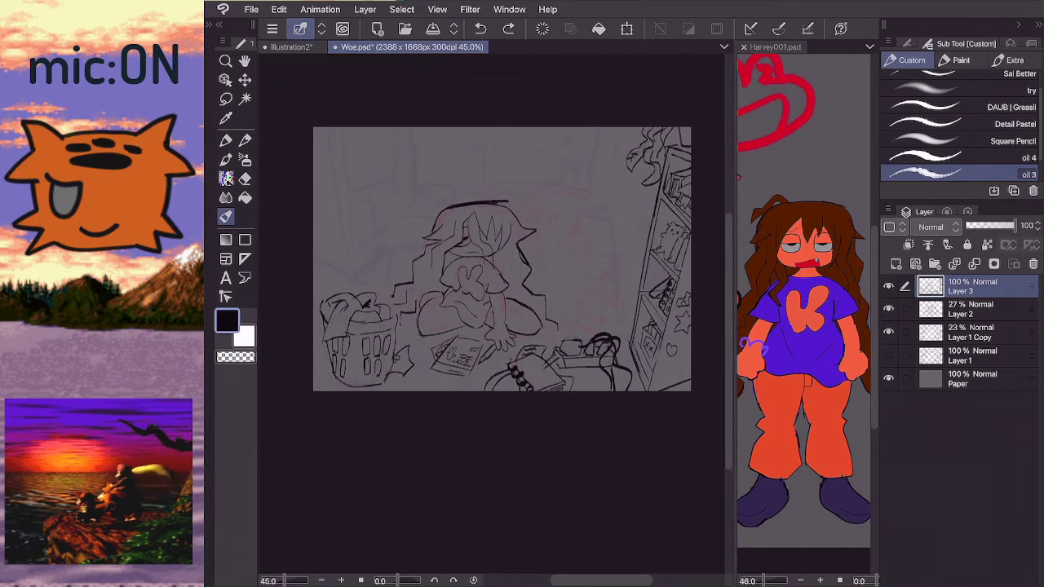
{"action": "scroll", "coordinate": [491, 277], "scroll_direction": "up", "scroll_amount": 1}
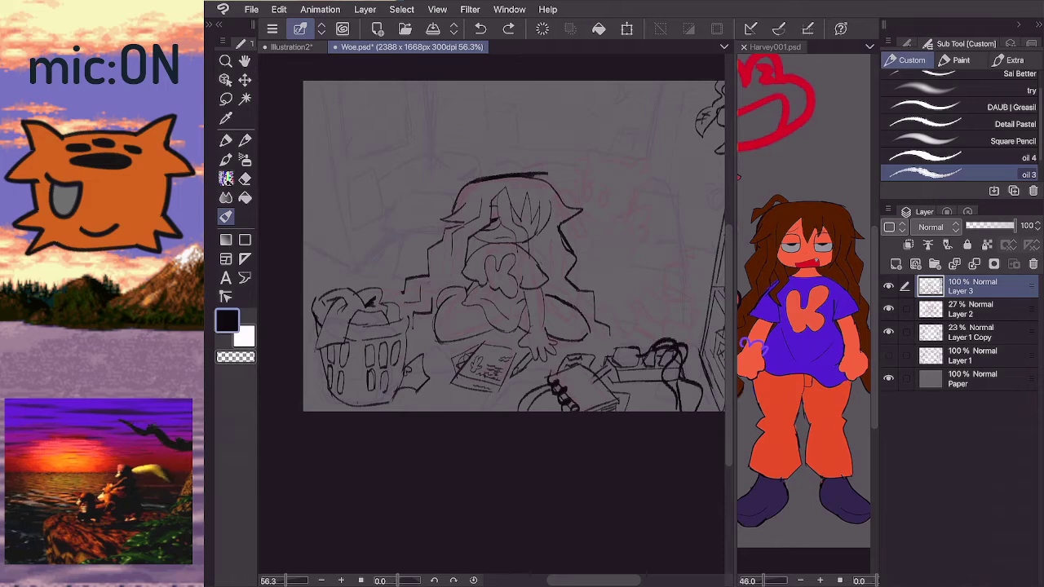
- Erase the stray marks between the laundry basket and the girl's folded leg
{"action": "scroll", "coordinate": [490, 236], "scroll_direction": "up", "scroll_amount": 2}
{"action": "key", "text": "e"}
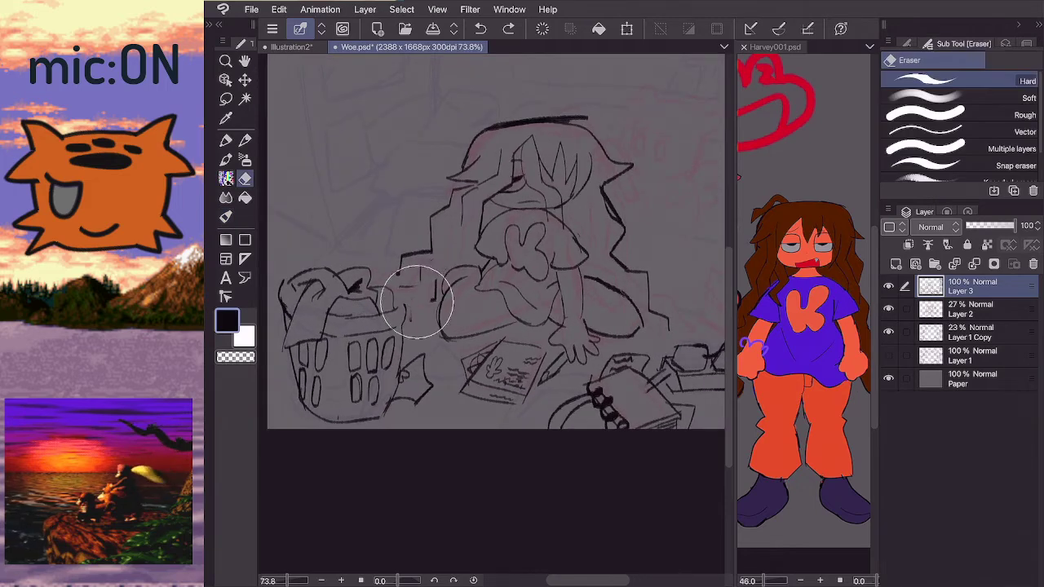
{"action": "left_click", "coordinate": [407, 283]}
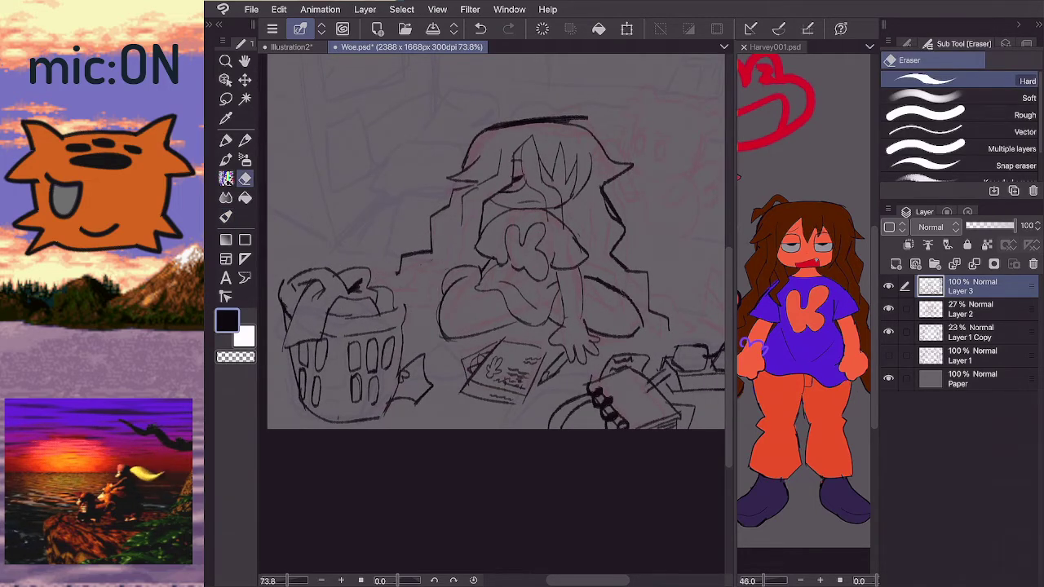
{"action": "left_click_drag", "start_coordinate": [406, 283], "coordinate": [381, 277]}
- Draw a wavy hair lock falling over the girl's shoulder and rework the sleeve edge where it overlaps
{"action": "key", "text": "p"}
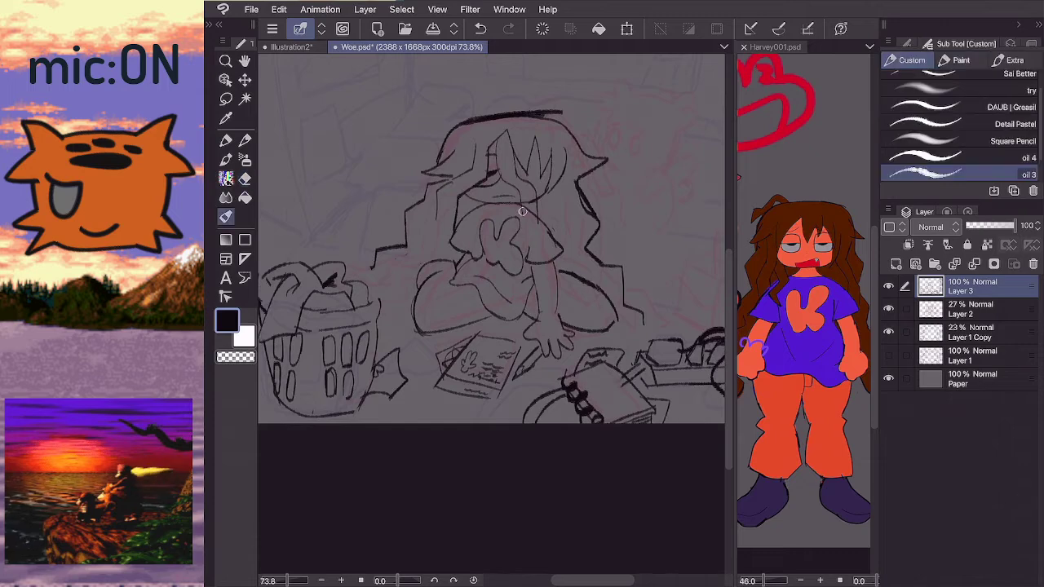
{"action": "mouse_move", "coordinate": [523, 231]}
{"action": "left_mouse_down"}
{"action": "mouse_move", "coordinate": [542, 246]}
{"action": "mouse_move", "coordinate": [537, 225]}
{"action": "mouse_move", "coordinate": [540, 239]}
{"action": "mouse_move", "coordinate": [555, 241]}
{"action": "left_mouse_up"}
{"action": "key", "text": "ctrl+z"}
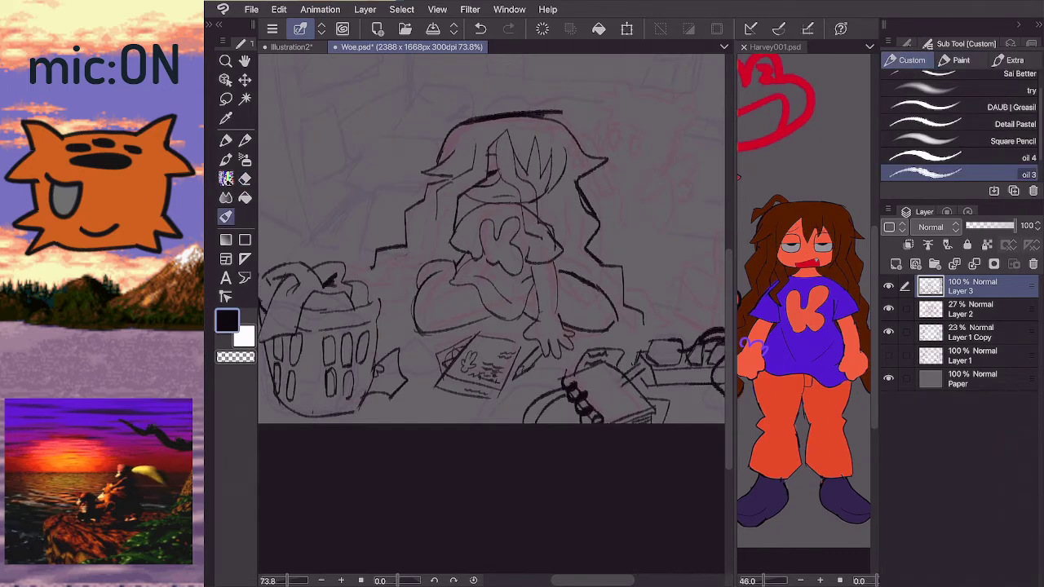
{"action": "key", "text": "e"}
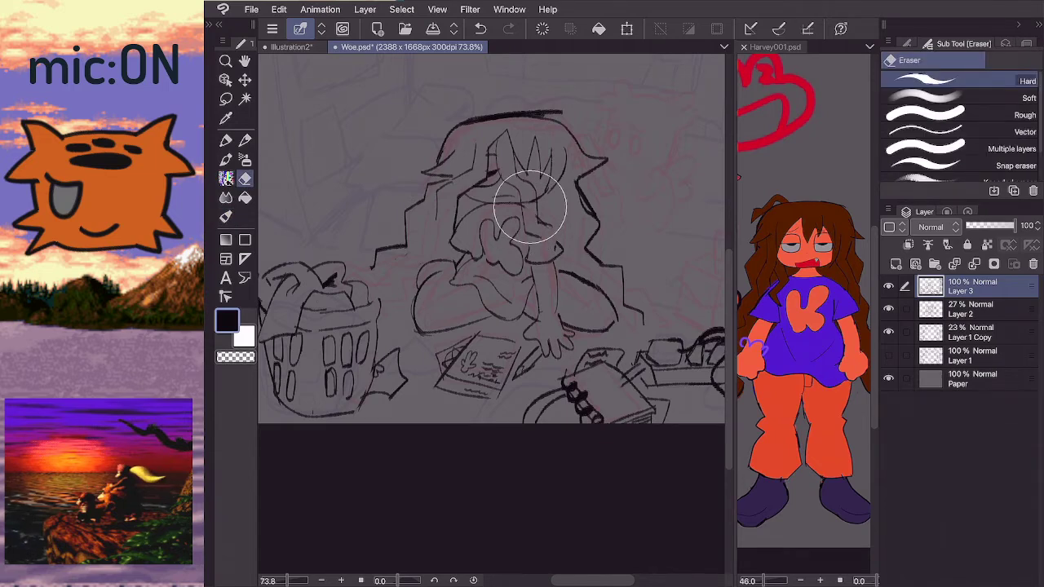
{"action": "key", "text": "b"}
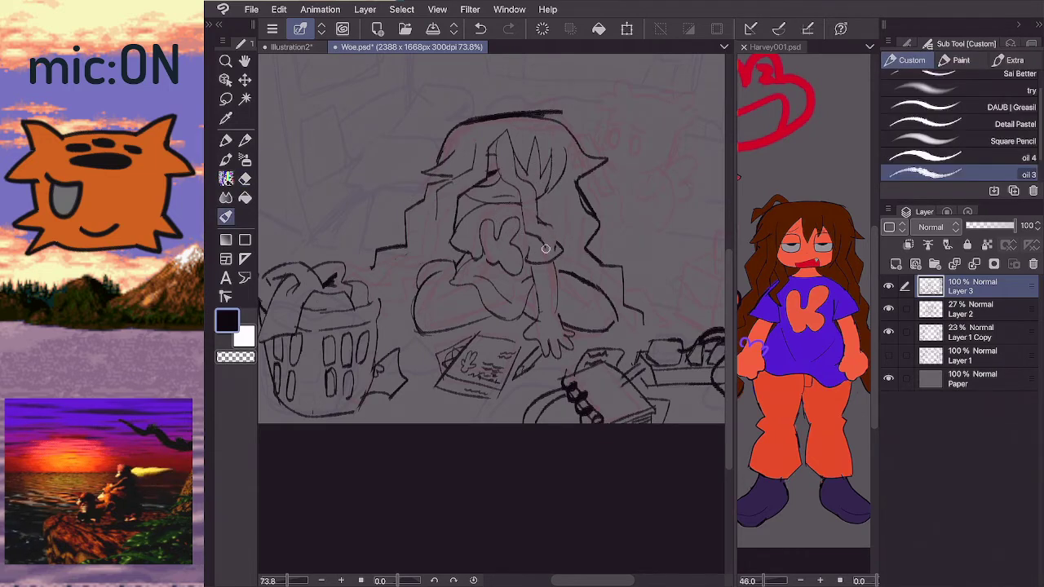
{"action": "key", "text": "ctrl+z"}
{"action": "key", "text": "ctrl+z"}
{"action": "left_click_drag", "start_coordinate": [539, 251], "coordinate": [559, 237]}
{"action": "key", "text": "e"}
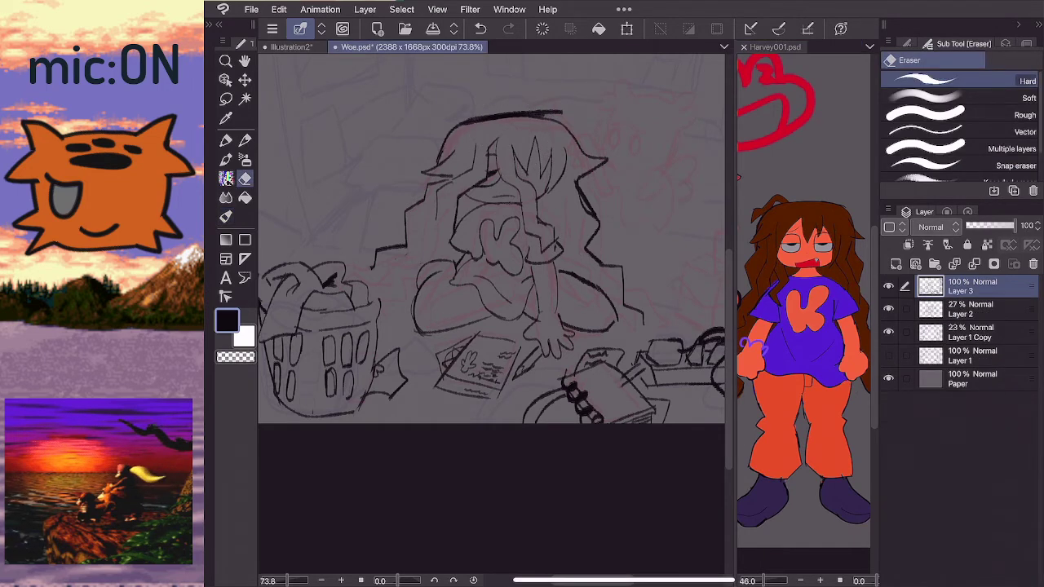
{"action": "key", "text": "b"}
- Consult the Harvey001.psd character reference and add the outer edge of the hair lock falling beside the girl's arm
{"action": "scroll", "coordinate": [811, 326], "scroll_direction": "down", "scroll_amount": 5}
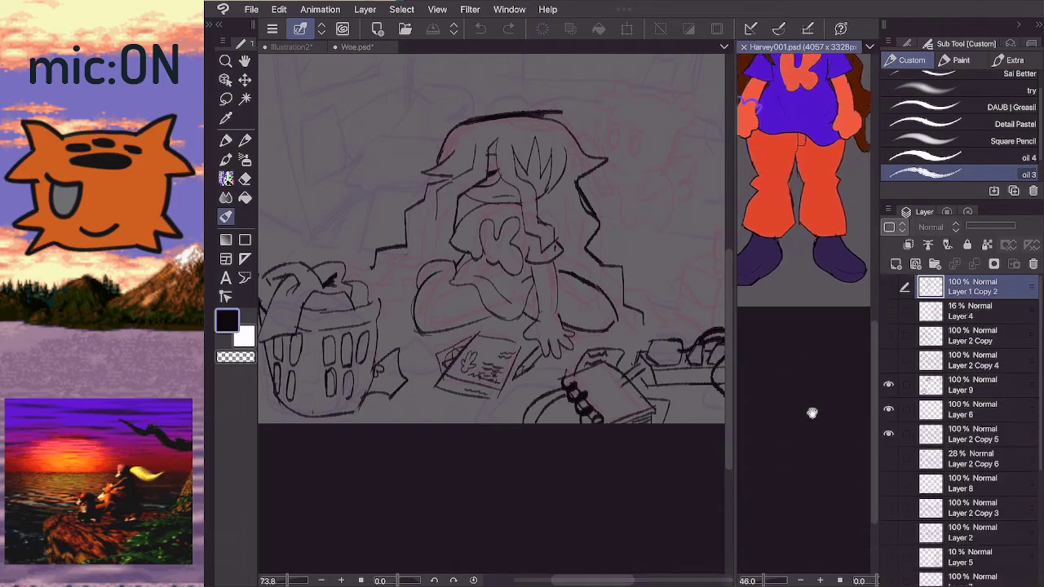
{"action": "key", "text": "ctrl+z"}
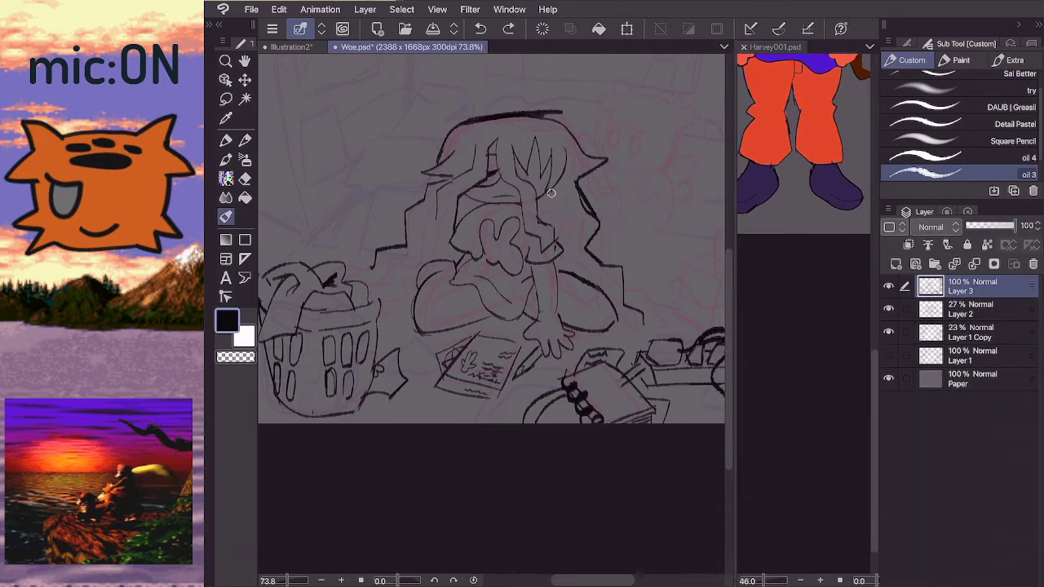
{"action": "left_click_drag", "start_coordinate": [566, 220], "coordinate": [564, 236]}
{"action": "key", "text": "e"}
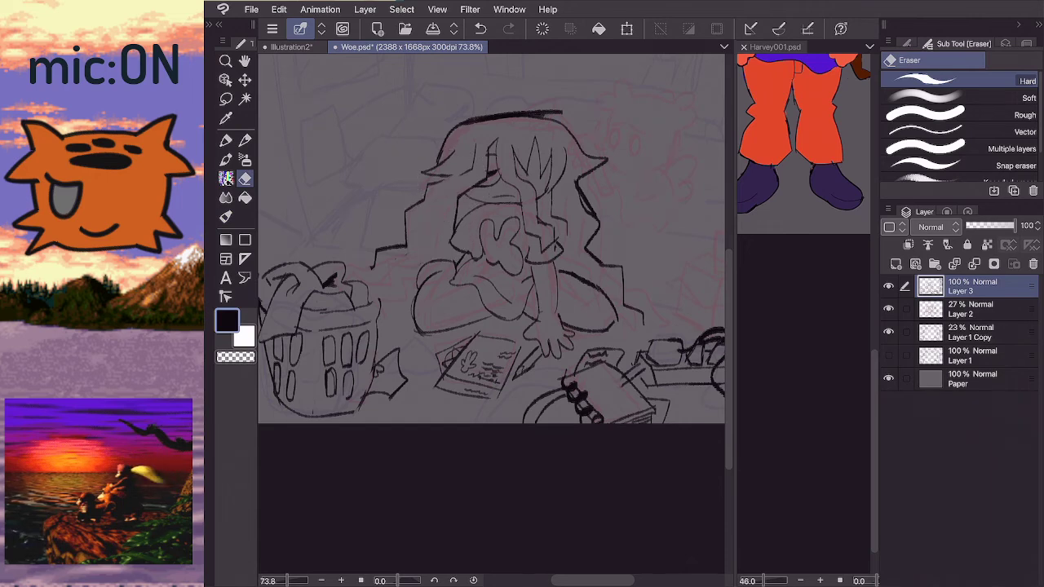
{"action": "key", "text": "ctrl+z"}
{"action": "key", "text": "ctrl+minus"}
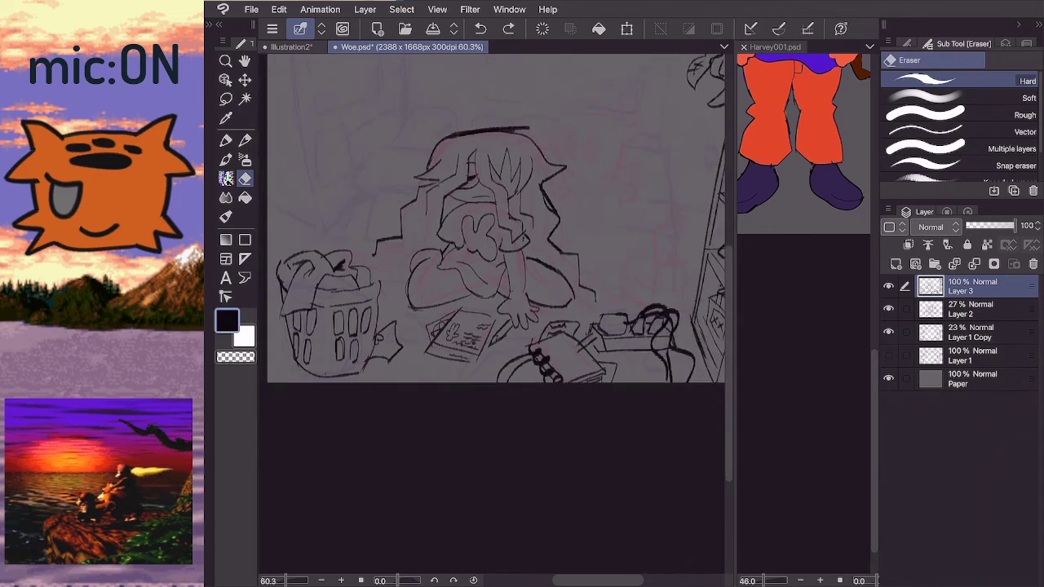
- Erase the pointed hair tuft on the basket side of the head and redraw it with the zigzag outline below
{"action": "left_click", "coordinate": [775, 47]}
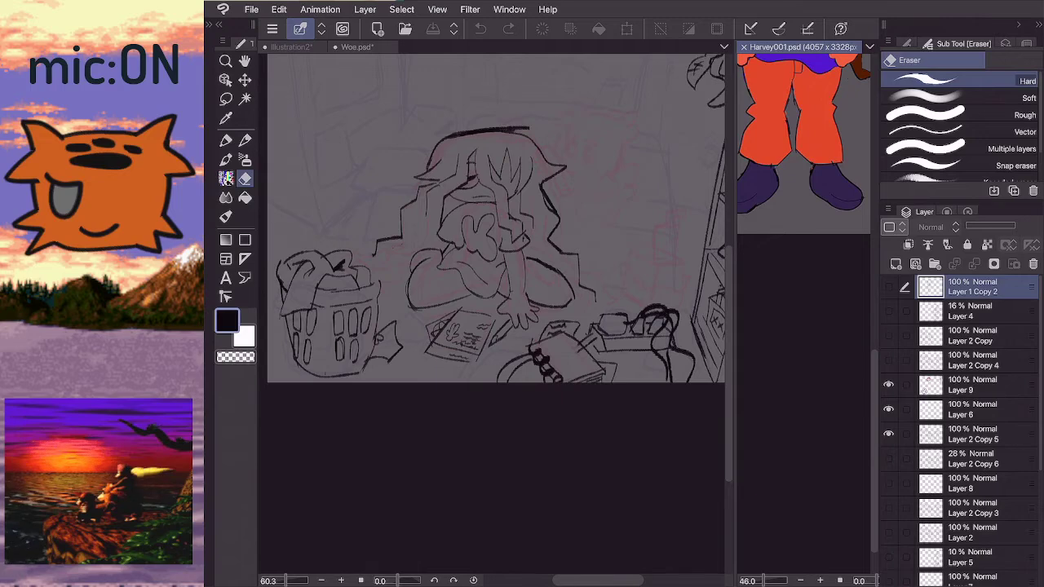
{"action": "key", "text": "p"}
{"action": "left_click", "coordinate": [429, 191]}
{"action": "left_click_drag", "start_coordinate": [428, 186], "coordinate": [417, 181]}
{"action": "key", "text": "e"}
{"action": "key", "text": "p"}
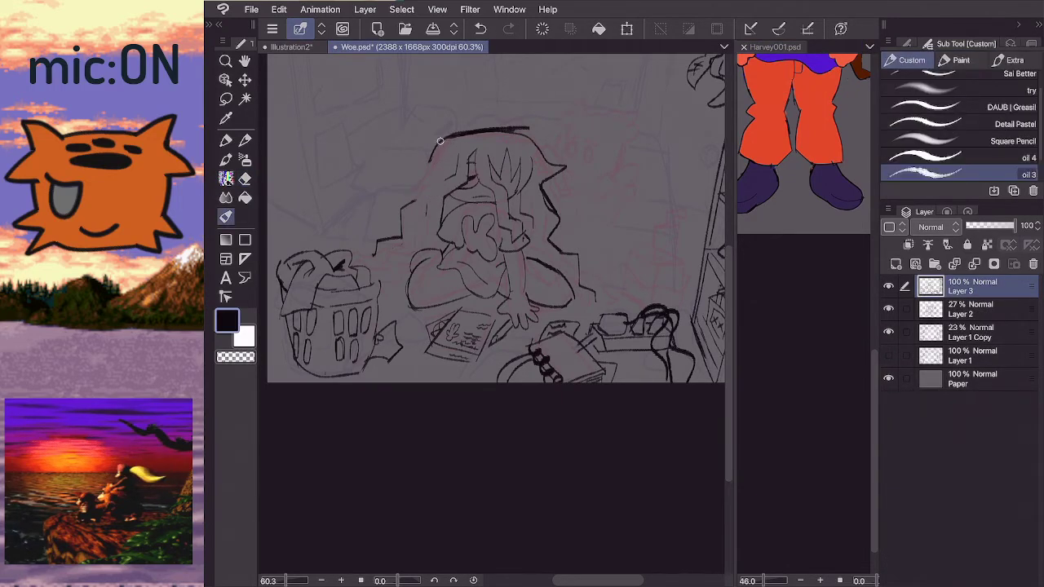
{"action": "mouse_move", "coordinate": [441, 141]}
{"action": "left_mouse_down"}
{"action": "mouse_move", "coordinate": [416, 181]}
{"action": "mouse_move", "coordinate": [433, 181]}
{"action": "mouse_move", "coordinate": [405, 179]}
{"action": "left_mouse_up"}
{"action": "key", "text": "ctrl+z"}
{"action": "key", "text": "ctrl+z"}
{"action": "mouse_move", "coordinate": [405, 178]}
{"action": "left_mouse_down"}
{"action": "mouse_move", "coordinate": [433, 179]}
{"action": "mouse_move", "coordinate": [402, 207]}
{"action": "left_mouse_up"}
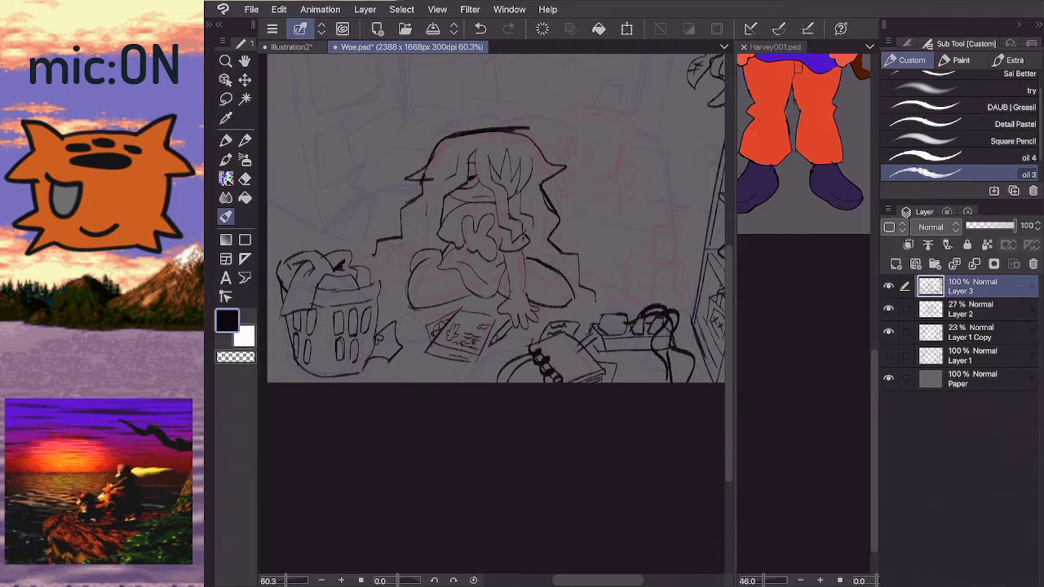
- Erase the pointed hair tuft on the bookshelf side of the head and redraw it as a smaller spike
{"action": "key", "text": "e"}
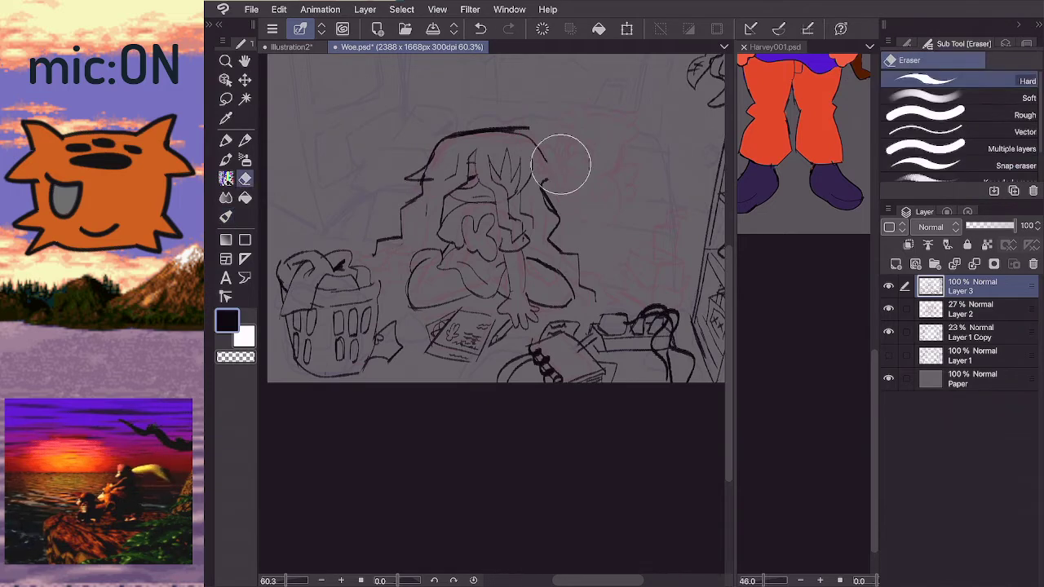
{"action": "mouse_move", "coordinate": [560, 163]}
{"action": "left_mouse_down"}
{"action": "mouse_move", "coordinate": [549, 157]}
{"action": "mouse_move", "coordinate": [546, 183]}
{"action": "left_mouse_up"}
{"action": "key", "text": "p"}
{"action": "key", "text": "ctrl+z"}
{"action": "mouse_move", "coordinate": [526, 137]}
{"action": "left_mouse_down"}
{"action": "mouse_move", "coordinate": [545, 167]}
{"action": "mouse_move", "coordinate": [559, 244]}
{"action": "left_mouse_up"}
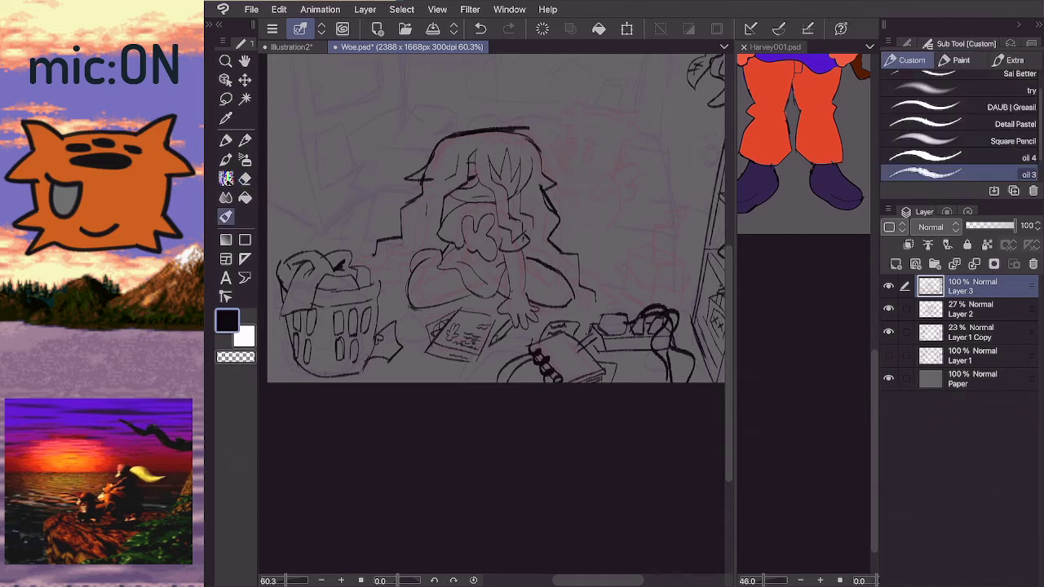
{"action": "scroll", "coordinate": [496, 261], "scroll_direction": "down", "scroll_amount": 1}
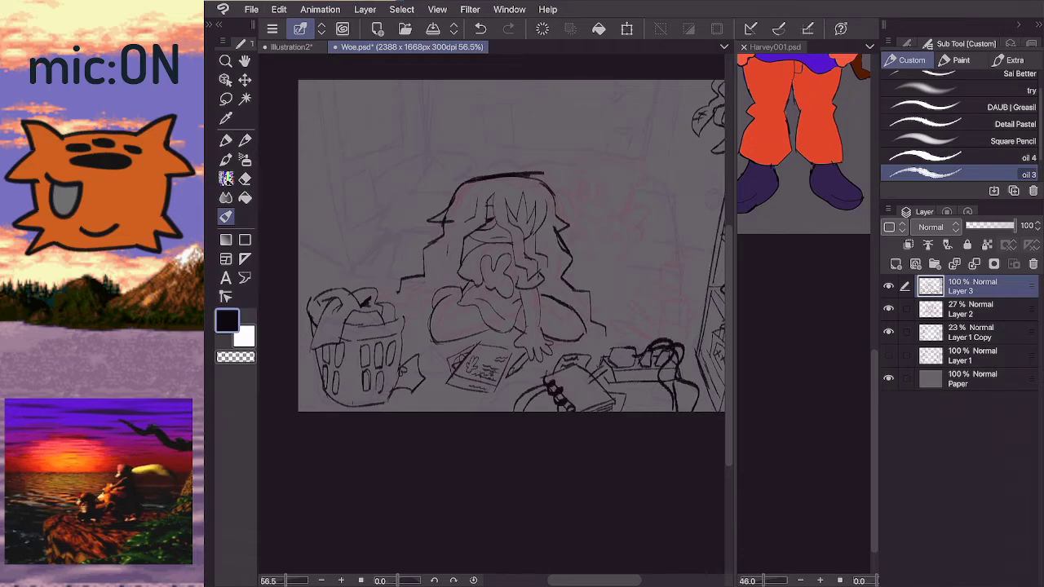
{"action": "scroll", "coordinate": [496, 245], "scroll_direction": "down", "scroll_amount": 1}
{"action": "scroll", "coordinate": [496, 244], "scroll_direction": "up", "scroll_amount": 1}
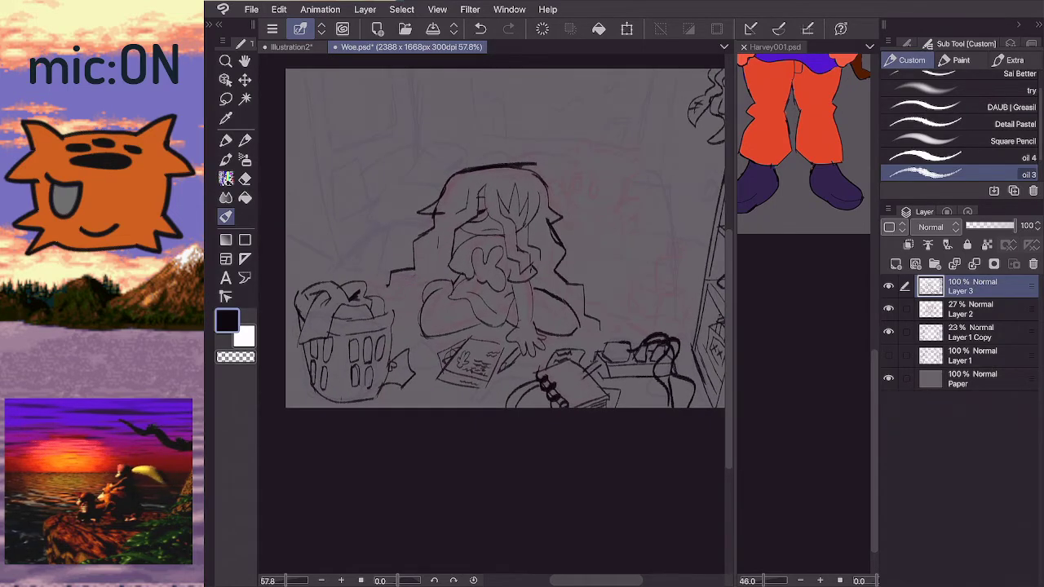
{"action": "scroll", "coordinate": [502, 237], "scroll_direction": "down", "scroll_amount": 2}
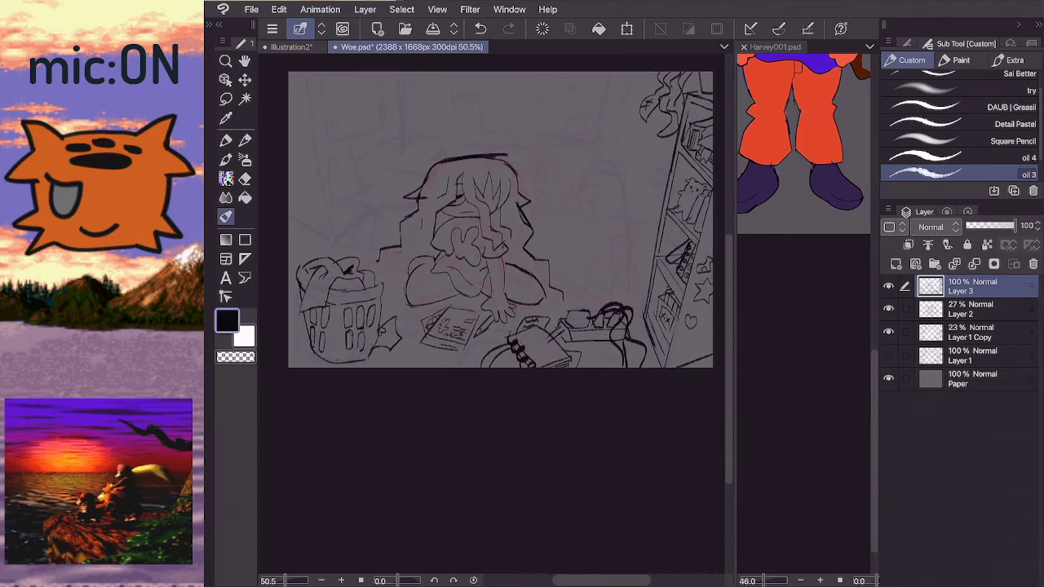
{"action": "left_click", "coordinate": [775, 46]}
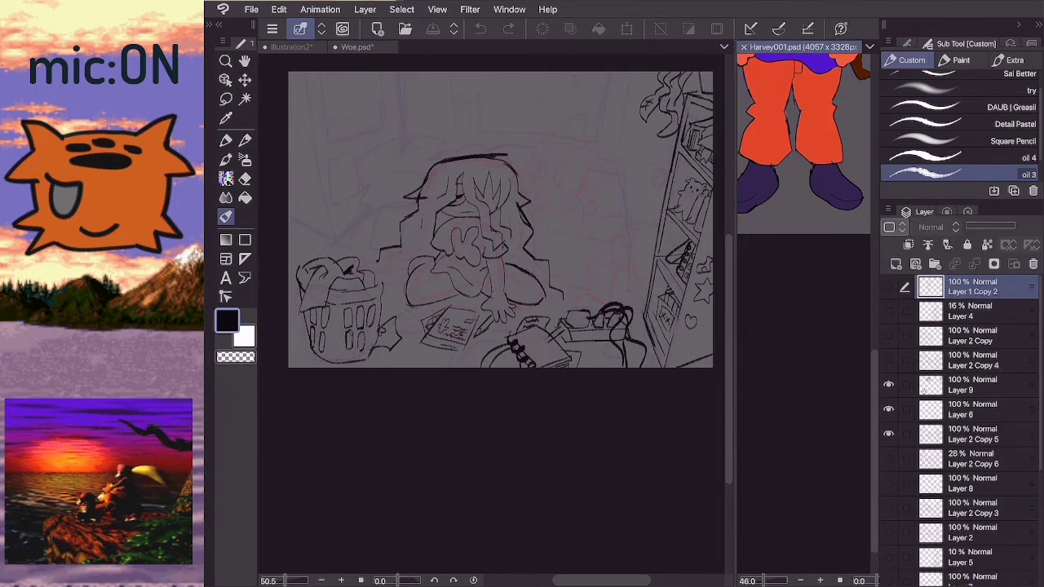
{"action": "left_click", "coordinate": [357, 46]}
- Draw a zigzag hair lock flaring outward above the knee on the bookshelf side of the girl
{"action": "scroll", "coordinate": [489, 225], "scroll_direction": "up", "scroll_amount": 3}
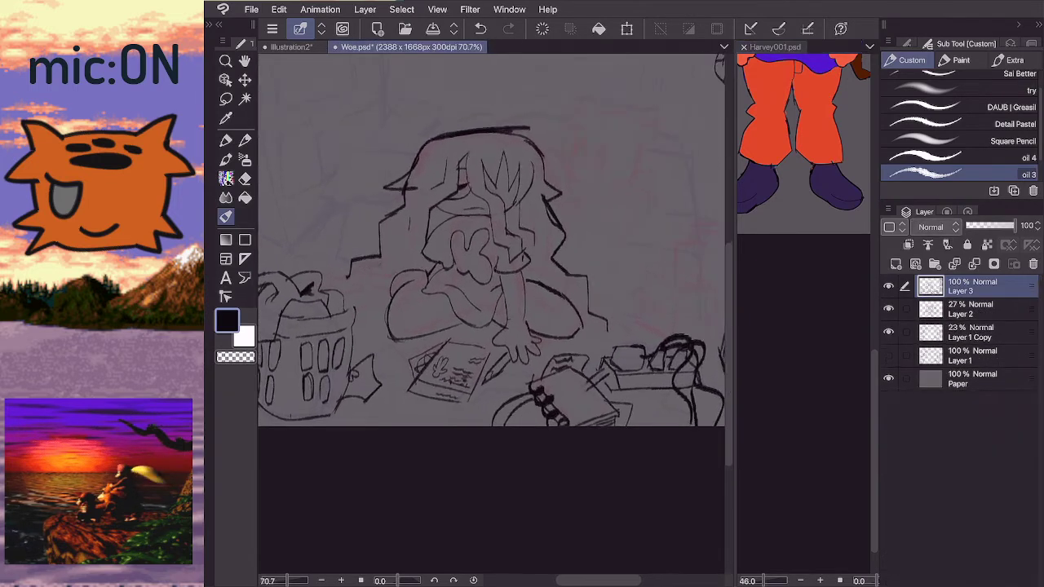
{"action": "mouse_move", "coordinate": [564, 259]}
{"action": "left_mouse_down"}
{"action": "mouse_move", "coordinate": [595, 248]}
{"action": "mouse_move", "coordinate": [595, 275]}
{"action": "mouse_move", "coordinate": [607, 270]}
{"action": "mouse_move", "coordinate": [588, 264]}
{"action": "mouse_move", "coordinate": [613, 273]}
{"action": "left_mouse_up"}
{"action": "key", "text": "ctrl+z"}
{"action": "key", "text": "ctrl+z"}
{"action": "scroll", "coordinate": [571, 277], "scroll_direction": "down", "scroll_amount": 1}
{"action": "key", "text": "ctrl+z"}
{"action": "key", "text": "ctrl+z"}
{"action": "scroll", "coordinate": [491, 278], "scroll_direction": "up", "scroll_amount": 1}
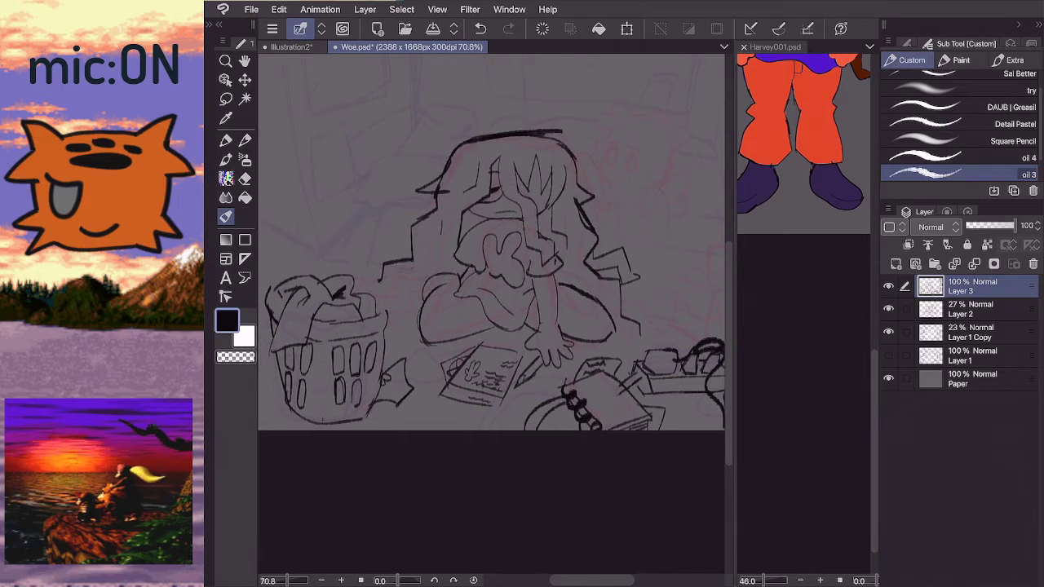
- Extend the hair on the basket side with zigzag locks running down to the folded leg
{"action": "key", "text": "e"}
{"action": "key", "text": "p"}
{"action": "mouse_move", "coordinate": [411, 282]}
{"action": "left_mouse_down"}
{"action": "mouse_move", "coordinate": [390, 295]}
{"action": "mouse_move", "coordinate": [388, 313]}
{"action": "mouse_move", "coordinate": [410, 315]}
{"action": "mouse_move", "coordinate": [421, 292]}
{"action": "left_mouse_up"}
{"action": "scroll", "coordinate": [491, 245], "scroll_direction": "down", "scroll_amount": 3}
{"action": "scroll", "coordinate": [491, 244], "scroll_direction": "up", "scroll_amount": 3}
{"action": "left_click", "coordinate": [803, 147]}
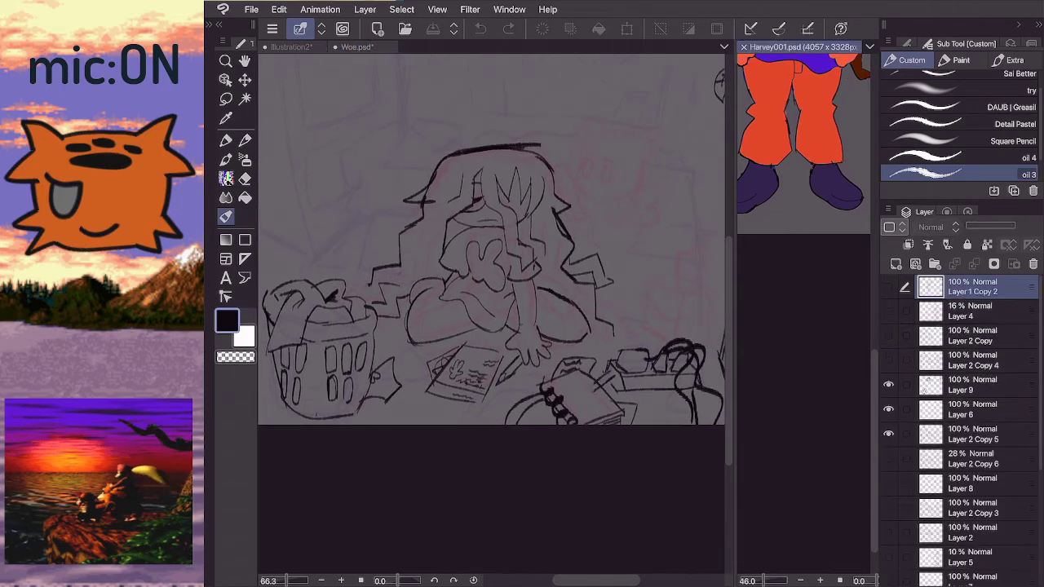
{"action": "key", "text": "ctrl+Tab"}
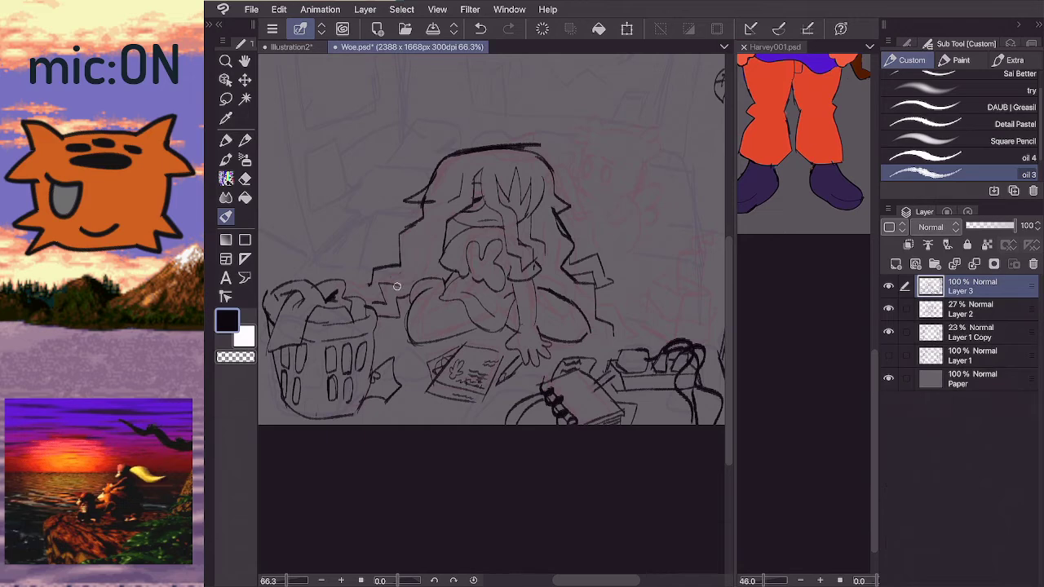
- Outline the sides and base of the large rounded furniture behind the girl, with two rounded cushion shapes beside her head
{"action": "scroll", "coordinate": [491, 244], "scroll_direction": "down", "scroll_amount": 3}
{"action": "scroll", "coordinate": [491, 244], "scroll_direction": "up", "scroll_amount": 1}
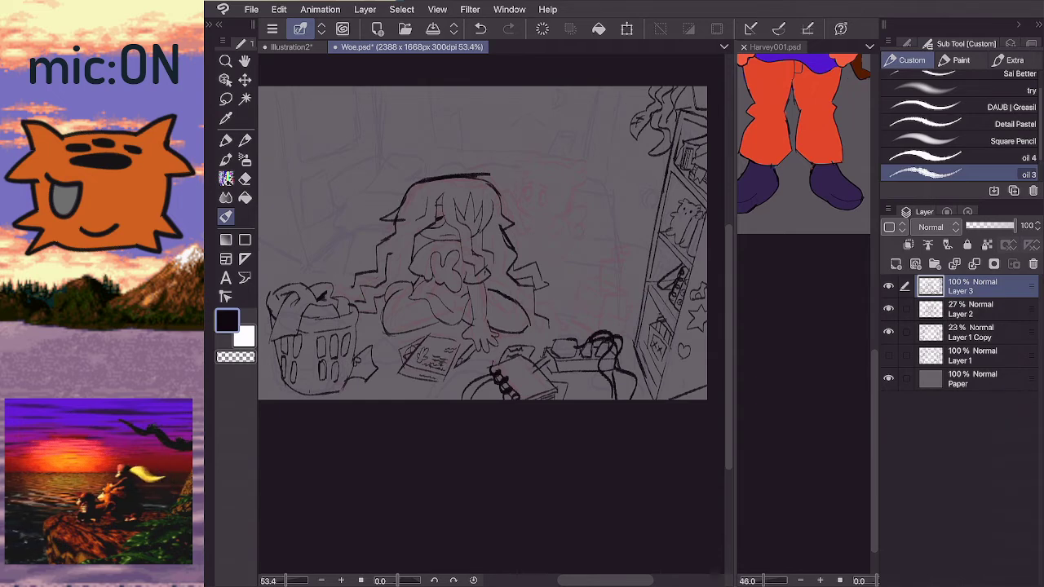
{"action": "left_click_drag", "start_coordinate": [311, 281], "coordinate": [341, 227]}
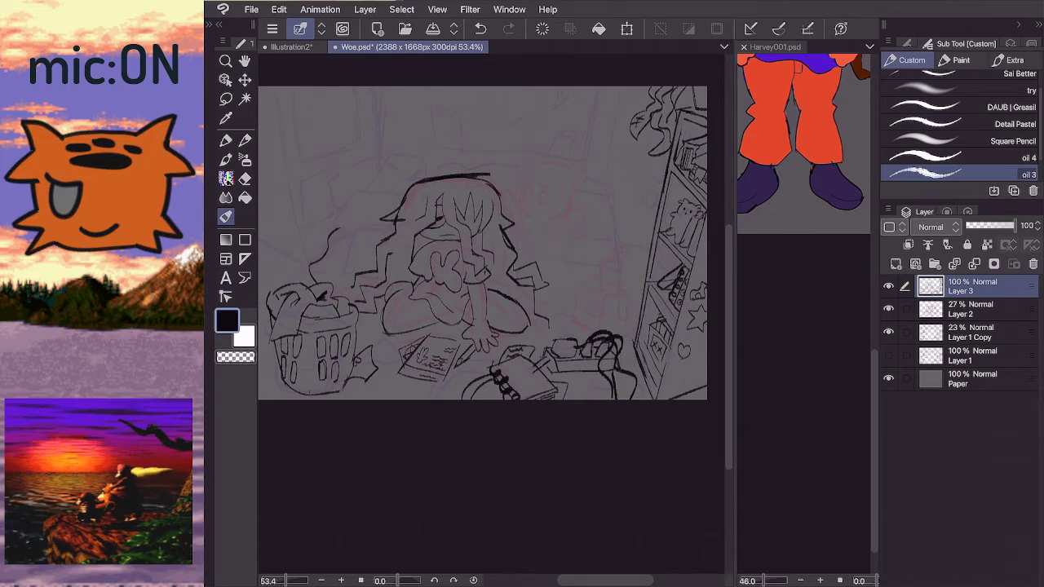
{"action": "mouse_move", "coordinate": [535, 312]}
{"action": "left_mouse_down"}
{"action": "mouse_move", "coordinate": [586, 323]}
{"action": "mouse_move", "coordinate": [631, 308]}
{"action": "mouse_move", "coordinate": [601, 181]}
{"action": "left_mouse_up"}
{"action": "mouse_move", "coordinate": [309, 276]}
{"action": "left_mouse_down"}
{"action": "mouse_move", "coordinate": [339, 217]}
{"action": "mouse_move", "coordinate": [370, 219]}
{"action": "mouse_move", "coordinate": [356, 204]}
{"action": "mouse_move", "coordinate": [341, 213]}
{"action": "mouse_move", "coordinate": [377, 224]}
{"action": "mouse_move", "coordinate": [365, 174]}
{"action": "mouse_move", "coordinate": [389, 153]}
{"action": "mouse_move", "coordinate": [412, 163]}
{"action": "mouse_move", "coordinate": [411, 187]}
{"action": "left_mouse_up"}
{"action": "key", "text": "ctrl+z"}
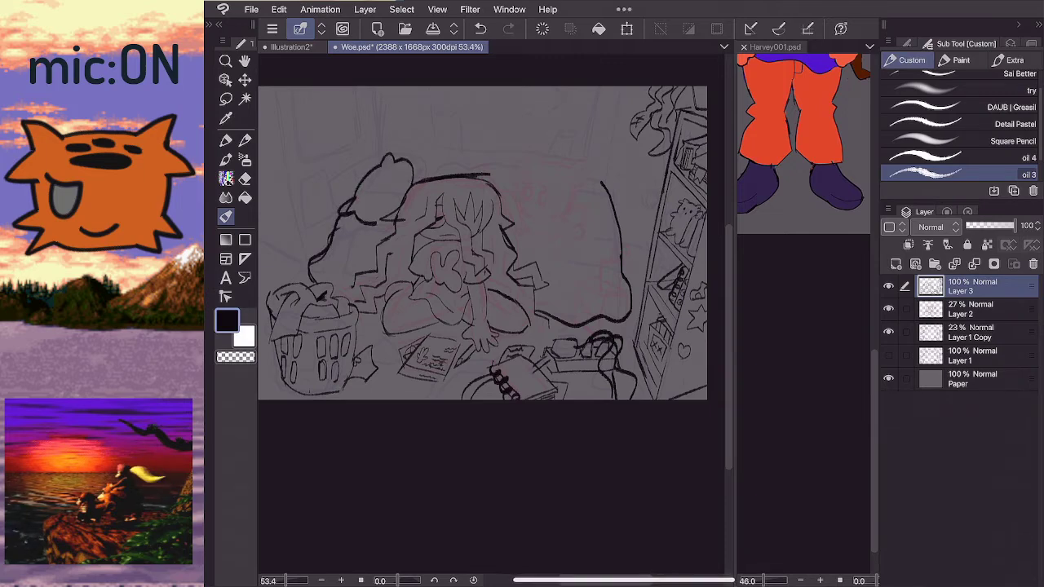
{"action": "mouse_move", "coordinate": [399, 156]}
{"action": "left_mouse_down"}
{"action": "mouse_move", "coordinate": [420, 152]}
{"action": "mouse_move", "coordinate": [435, 176]}
{"action": "mouse_move", "coordinate": [549, 174]}
{"action": "left_mouse_up"}
{"action": "key", "text": "ctrl+z"}
- Draw the upper edge of the large rounded shape from the cushions to its far side, and save the file
{"action": "left_click_drag", "start_coordinate": [474, 174], "coordinate": [578, 177]}
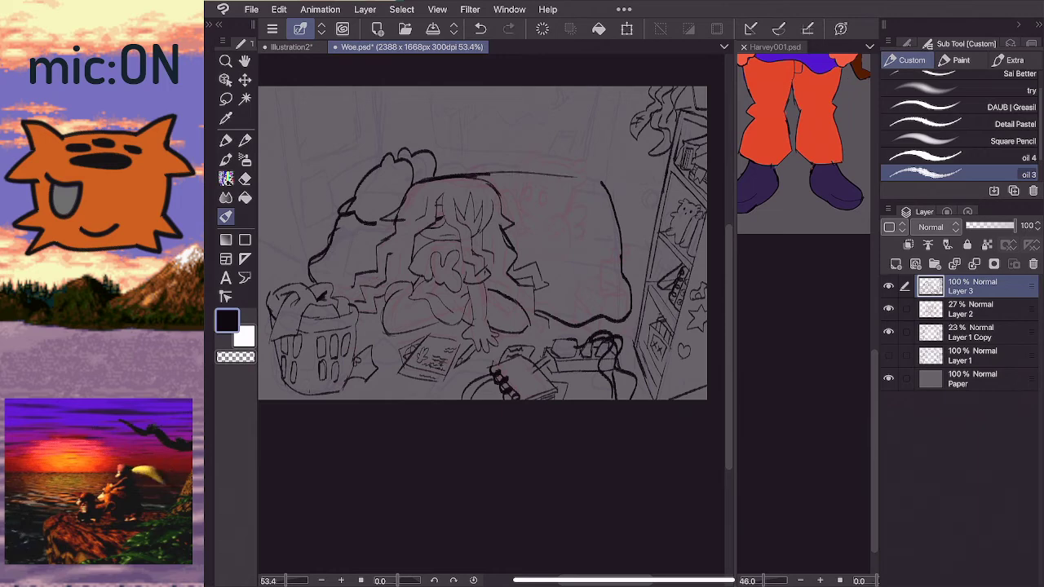
{"action": "key", "text": "ctrl+z"}
{"action": "left_click_drag", "start_coordinate": [432, 175], "coordinate": [583, 181]}
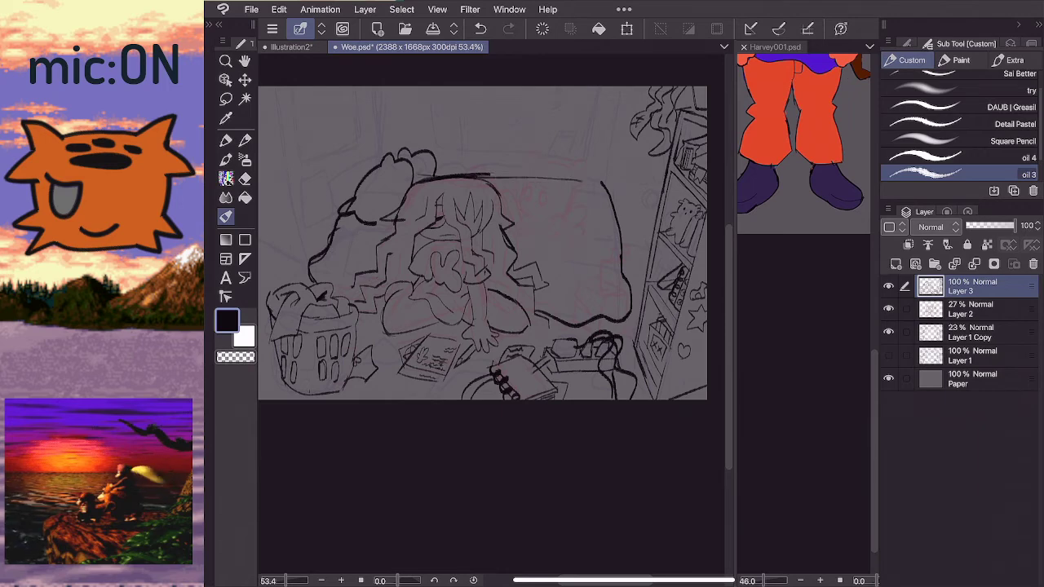
{"action": "key", "text": "ctrl+z"}
{"action": "left_click_drag", "start_coordinate": [493, 186], "coordinate": [600, 192]}
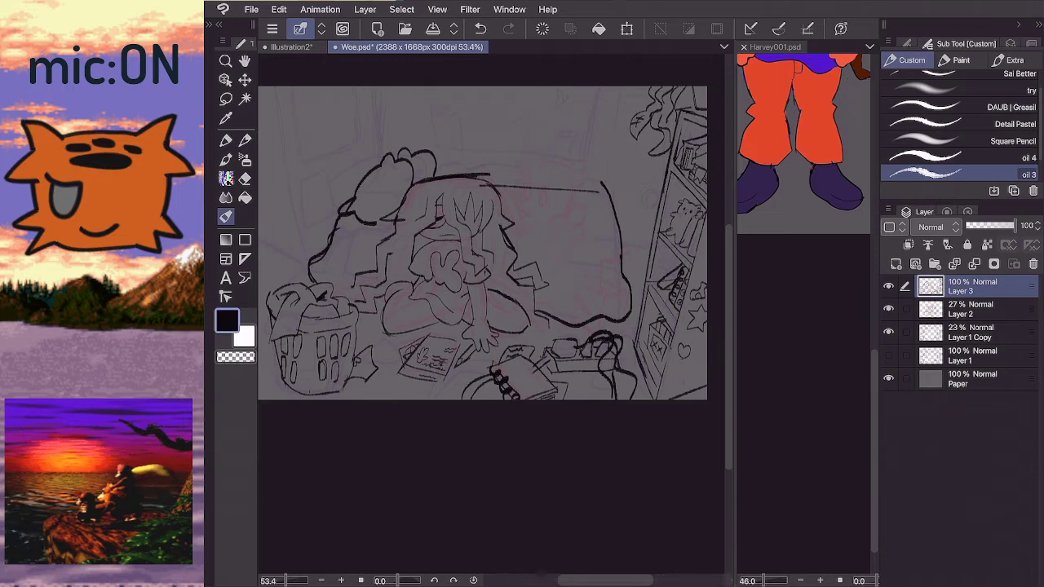
{"action": "key", "text": "ctrl+z"}
{"action": "mouse_move", "coordinate": [441, 162]}
{"action": "left_mouse_down"}
{"action": "mouse_move", "coordinate": [595, 169]}
{"action": "mouse_move", "coordinate": [603, 183]}
{"action": "left_mouse_up"}
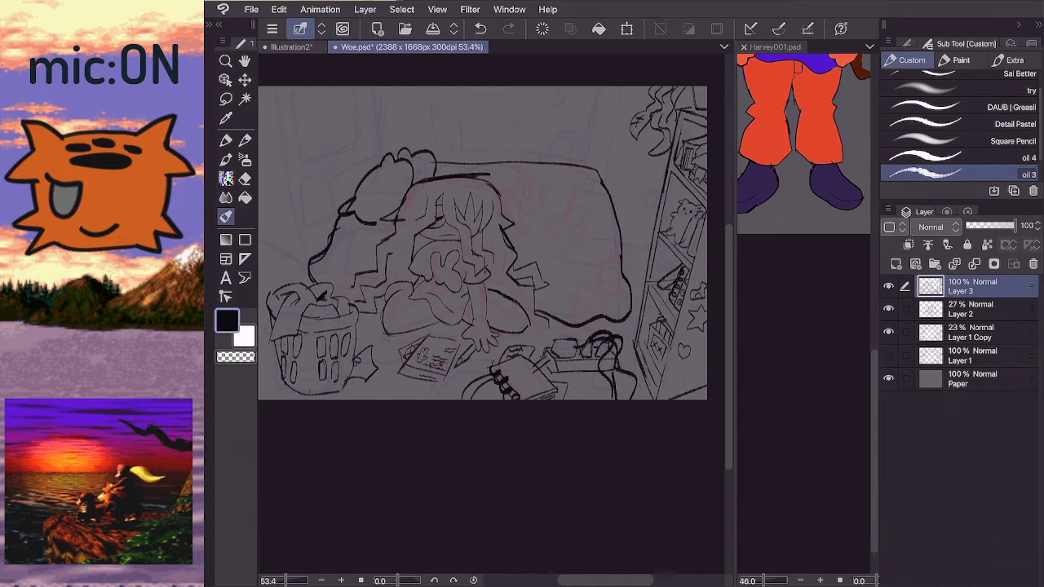
{"action": "key", "text": "ctrl+s"}
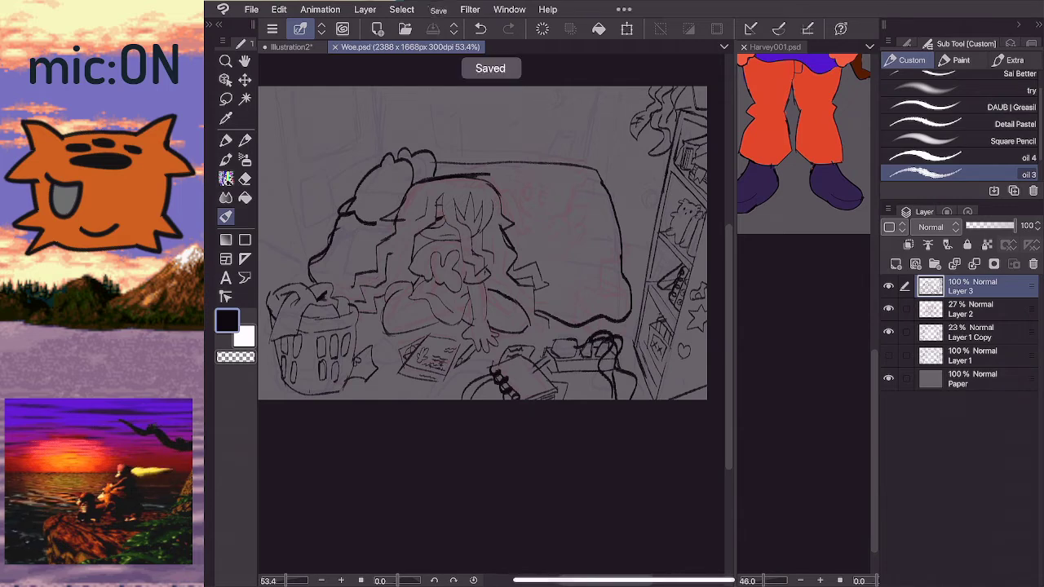
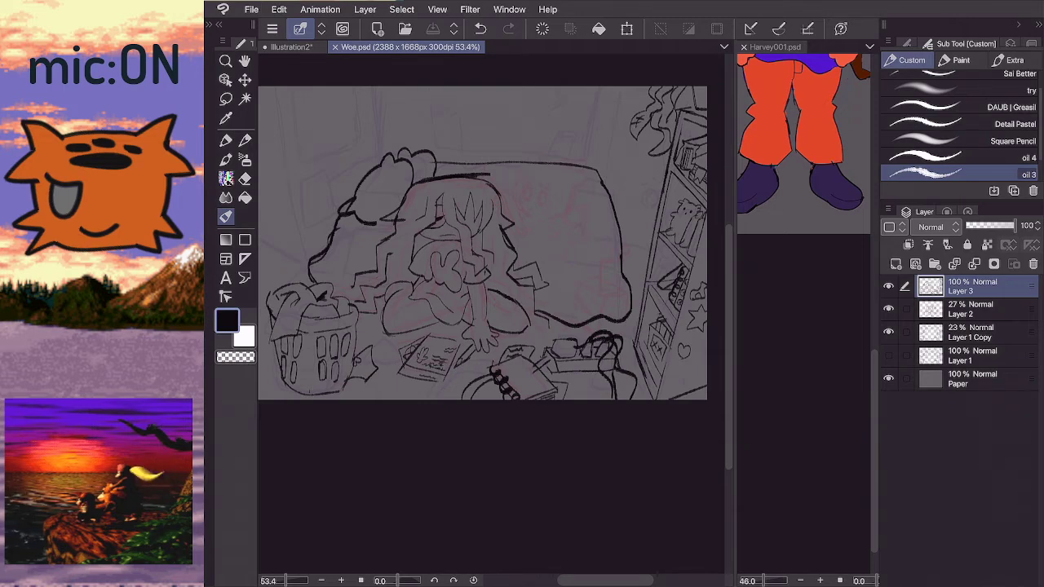
- Draw an angular line beside the hanging plant down to the bookshelf and erase its excess near the shelf edge
{"action": "scroll", "coordinate": [491, 253], "scroll_direction": "up", "scroll_amount": 1}
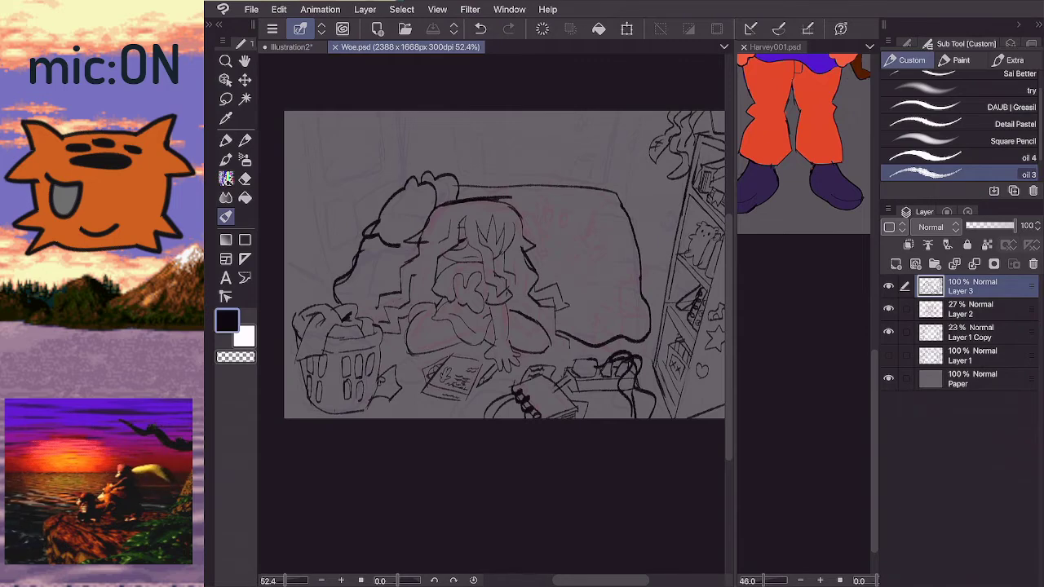
{"action": "mouse_move", "coordinate": [663, 248]}
{"action": "left_mouse_down"}
{"action": "mouse_move", "coordinate": [632, 203]}
{"action": "mouse_move", "coordinate": [643, 142]}
{"action": "left_mouse_up"}
{"action": "key", "text": "ctrl+z"}
{"action": "left_click_drag", "start_coordinate": [633, 202], "coordinate": [648, 126]}
{"action": "left_click_drag", "start_coordinate": [657, 240], "coordinate": [671, 189]}
{"action": "key", "text": "ctrl+z"}
{"action": "key", "text": "e"}
{"action": "left_click_drag", "start_coordinate": [659, 244], "coordinate": [676, 238]}
{"action": "key", "text": "b"}
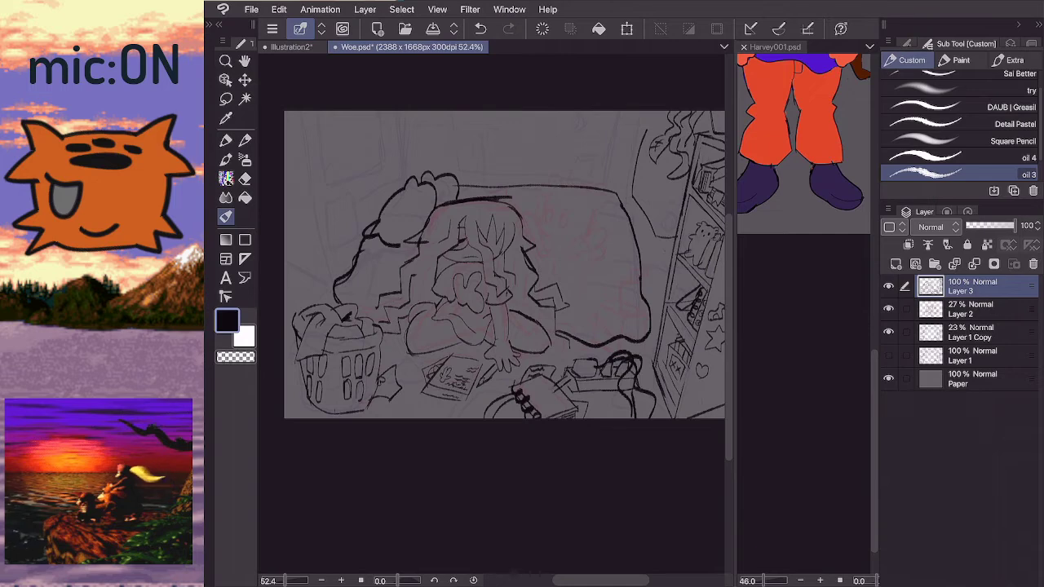
- Draw a slanted stand ledge below the angular shape beside the bookshelf, with a leg line running down from it
{"action": "mouse_move", "coordinate": [633, 207]}
{"action": "left_mouse_down"}
{"action": "mouse_move", "coordinate": [649, 239]}
{"action": "mouse_move", "coordinate": [673, 253]}
{"action": "left_mouse_up"}
{"action": "mouse_move", "coordinate": [628, 206]}
{"action": "left_mouse_down"}
{"action": "mouse_move", "coordinate": [652, 250]}
{"action": "mouse_move", "coordinate": [676, 259]}
{"action": "left_mouse_up"}
{"action": "left_click_drag", "start_coordinate": [643, 275], "coordinate": [644, 236]}
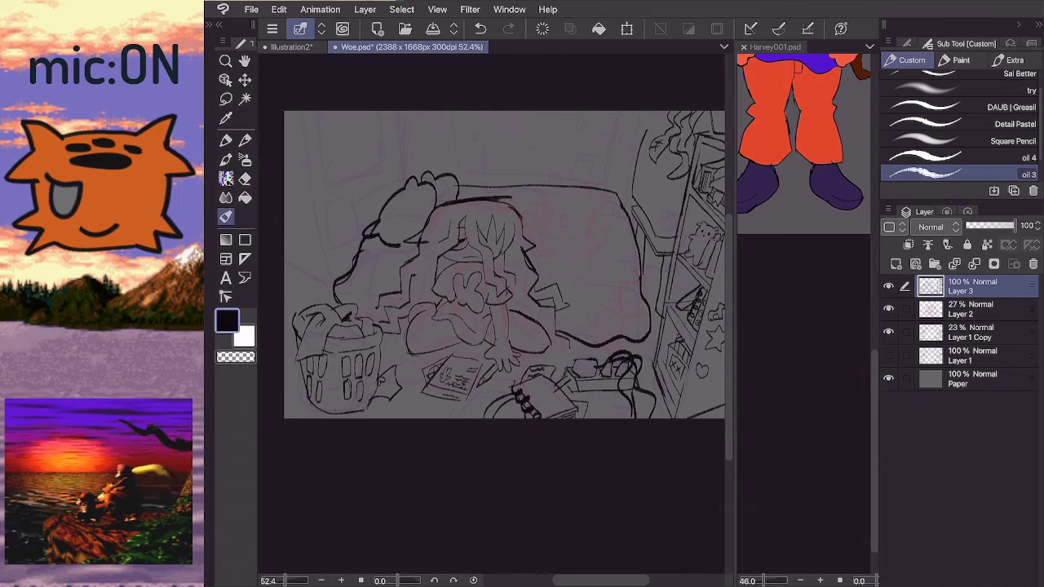
- Try out an inner side line within the angular television shape beside the hanging plant
{"action": "mouse_move", "coordinate": [655, 222]}
{"action": "left_mouse_down"}
{"action": "mouse_move", "coordinate": [640, 197]}
{"action": "mouse_move", "coordinate": [650, 137]}
{"action": "left_mouse_up"}
{"action": "key", "text": "ctrl+z"}
{"action": "mouse_move", "coordinate": [658, 228]}
{"action": "left_mouse_down"}
{"action": "mouse_move", "coordinate": [639, 172]}
{"action": "mouse_move", "coordinate": [649, 136]}
{"action": "left_mouse_up"}
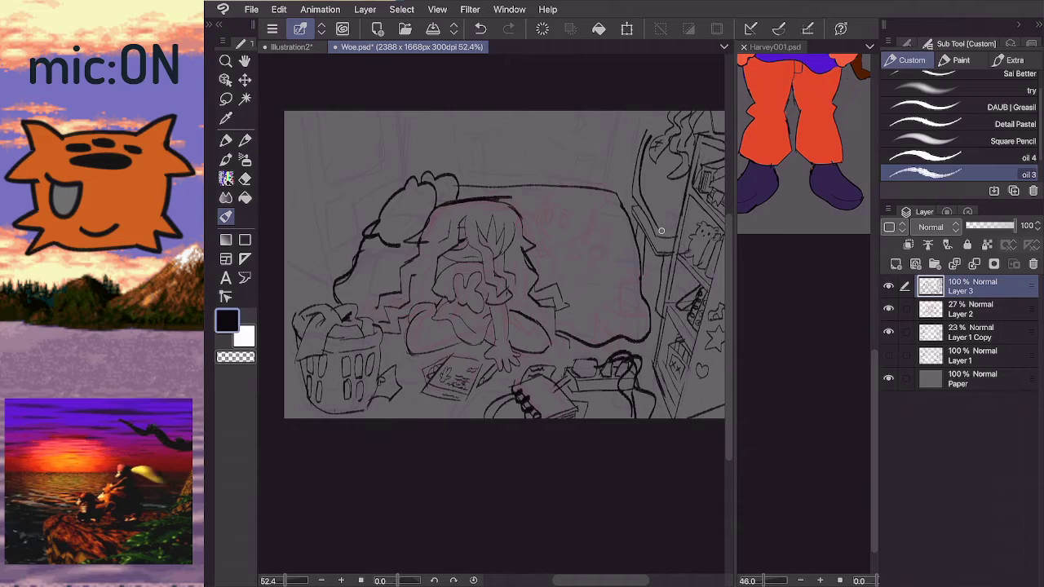
{"action": "key", "text": "ctrl+z"}
{"action": "key", "text": "ctrl+z"}
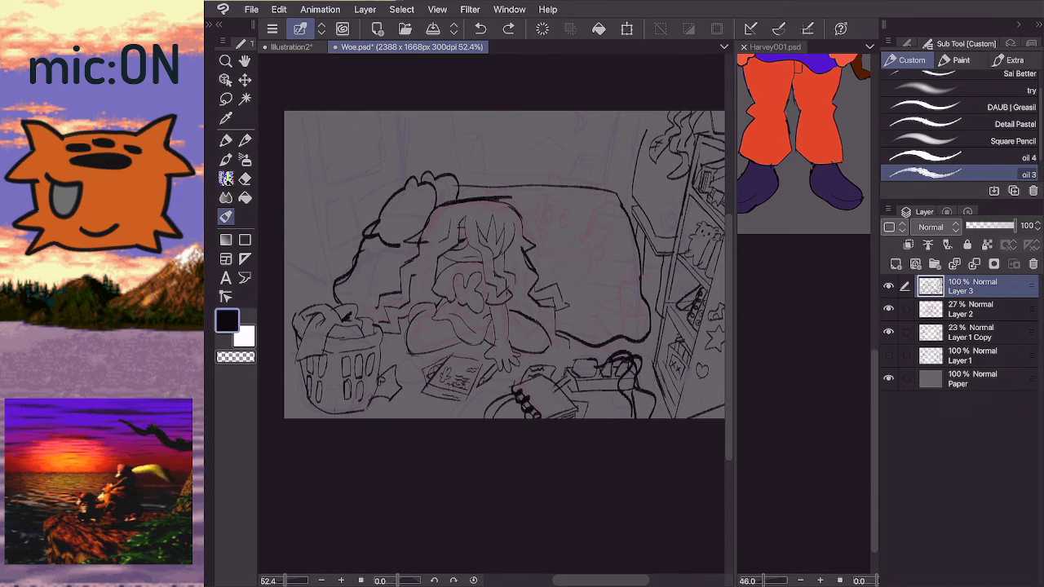
{"action": "mouse_move", "coordinate": [640, 183]}
{"action": "left_mouse_down"}
{"action": "mouse_move", "coordinate": [671, 217]}
{"action": "mouse_move", "coordinate": [650, 139]}
{"action": "left_mouse_up"}
{"action": "left_click", "coordinate": [803, 367]}
{"action": "left_click", "coordinate": [645, 157]}
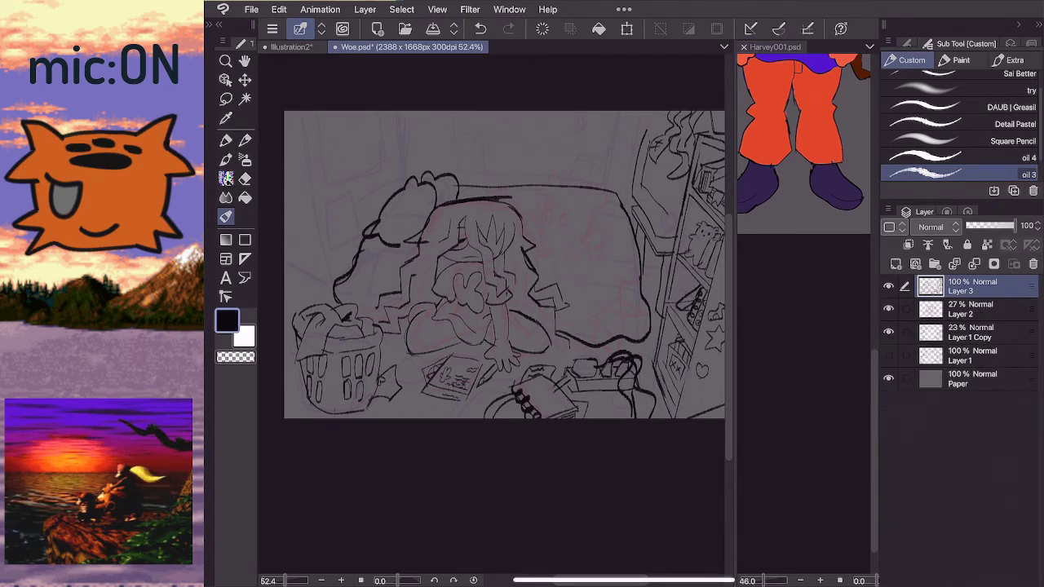
{"action": "key", "text": "ctrl+z"}
{"action": "key", "text": "ctrl+z"}
- Try a full inner screen outline and a curved upper edge on the television, then undo those strokes
{"action": "mouse_move", "coordinate": [660, 215]}
{"action": "left_mouse_down"}
{"action": "mouse_move", "coordinate": [640, 182]}
{"action": "mouse_move", "coordinate": [668, 181]}
{"action": "mouse_move", "coordinate": [667, 150]}
{"action": "left_mouse_up"}
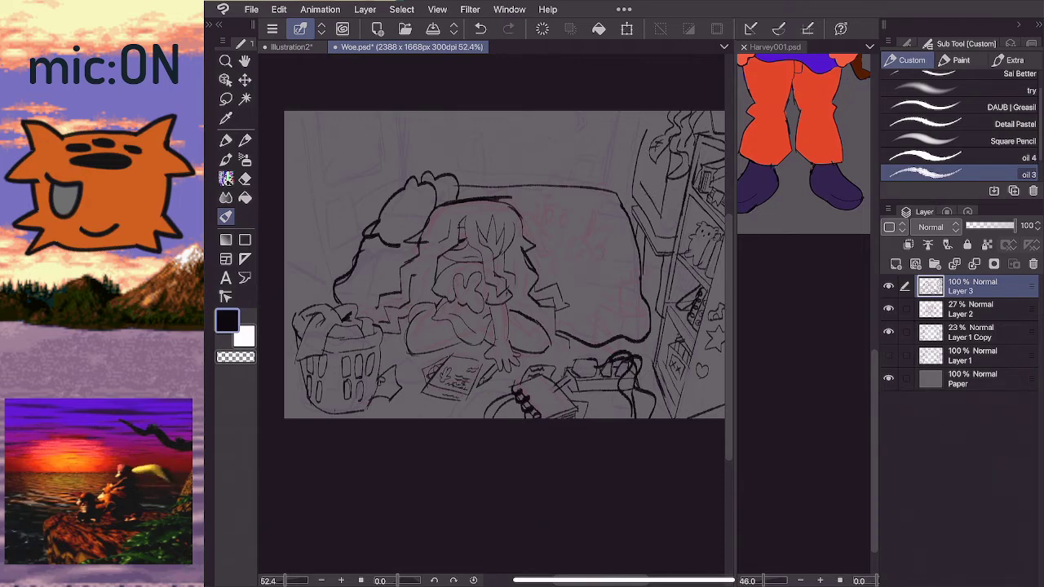
{"action": "mouse_move", "coordinate": [641, 188]}
{"action": "left_mouse_down"}
{"action": "mouse_move", "coordinate": [652, 119]}
{"action": "mouse_move", "coordinate": [674, 124]}
{"action": "mouse_move", "coordinate": [651, 120]}
{"action": "mouse_move", "coordinate": [670, 124]}
{"action": "left_mouse_up"}
{"action": "key", "text": "ctrl+z"}
{"action": "key", "text": "ctrl+z"}
{"action": "key", "text": "ctrl+z"}
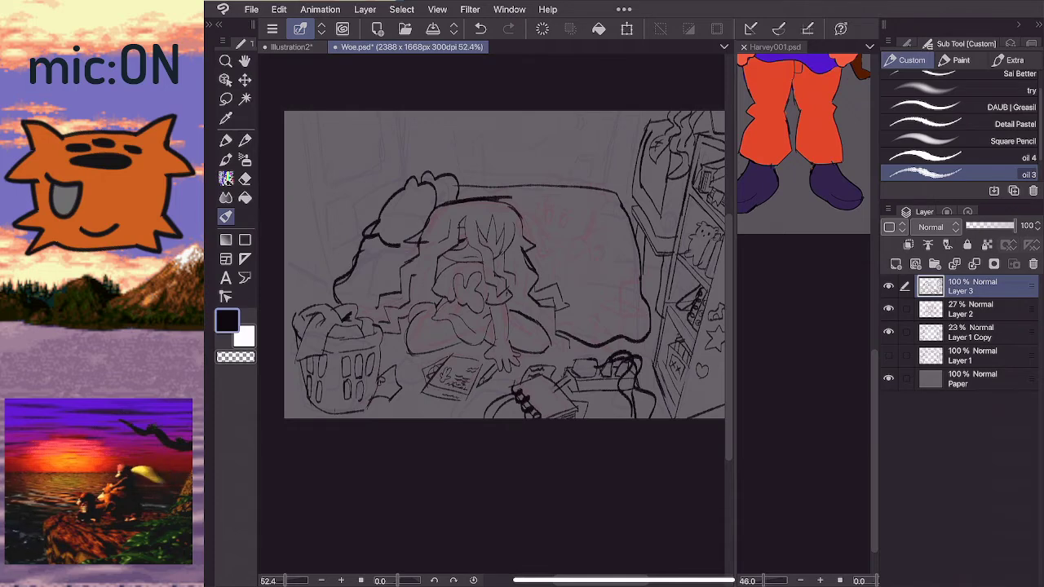
{"action": "key", "text": "e"}
{"action": "key", "text": "b"}
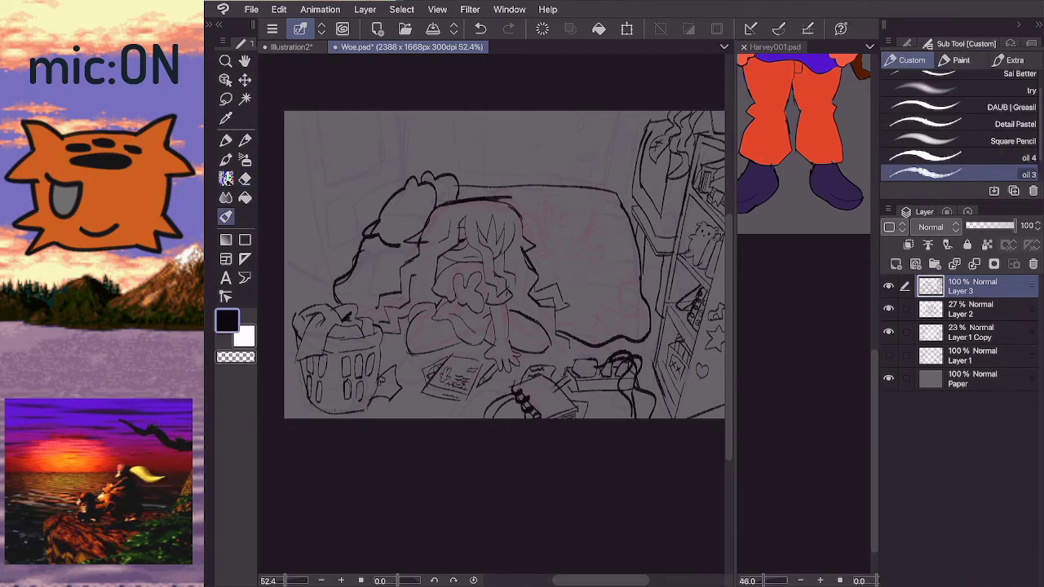
{"action": "key", "text": "e"}
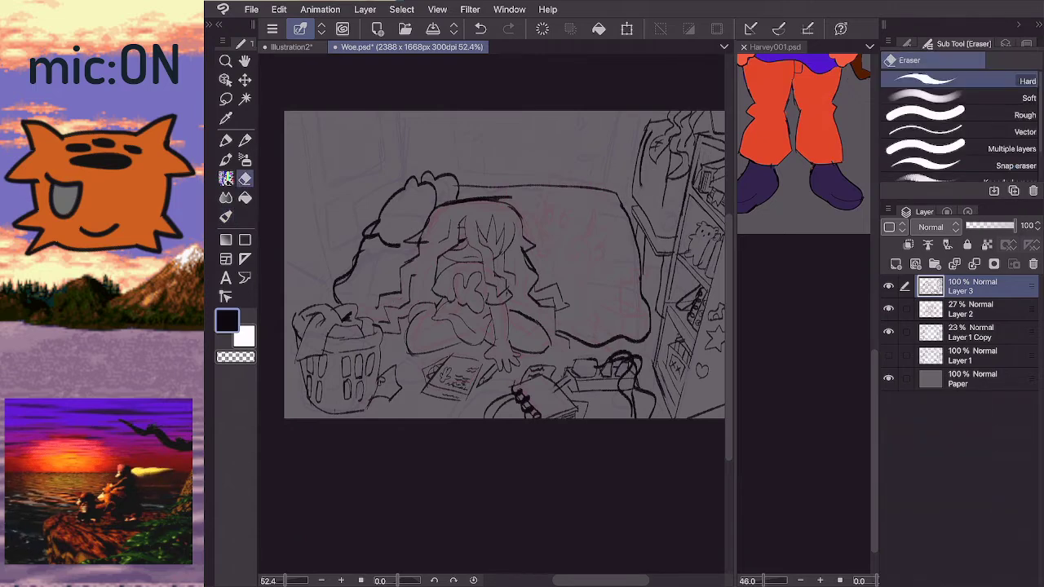
{"action": "key", "text": "b"}
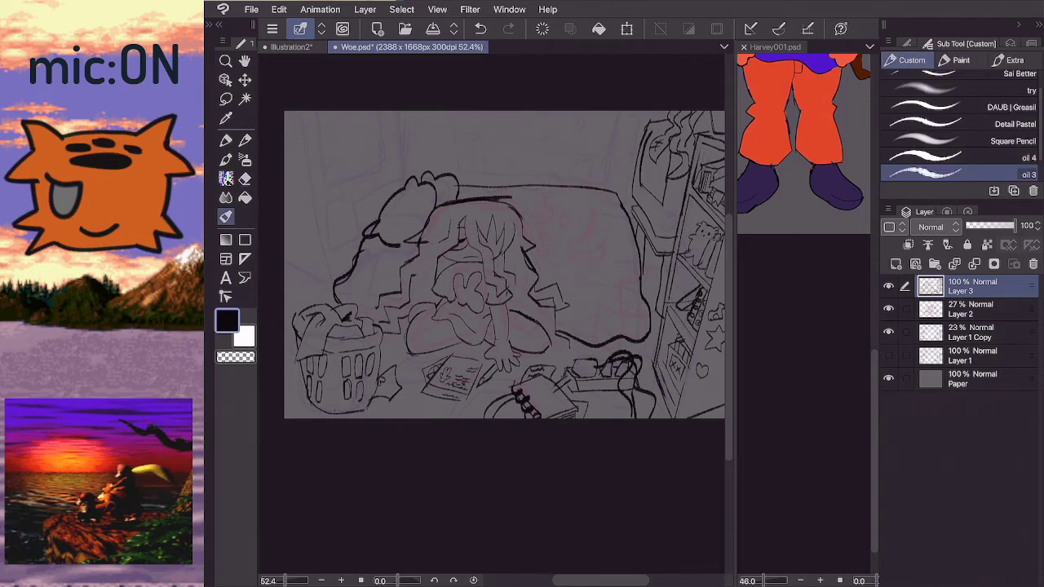
{"action": "key", "text": "ctrl+z"}
{"action": "key", "text": "ctrl+z"}
{"action": "key", "text": "ctrl+z"}
{"action": "key", "text": "ctrl+z"}
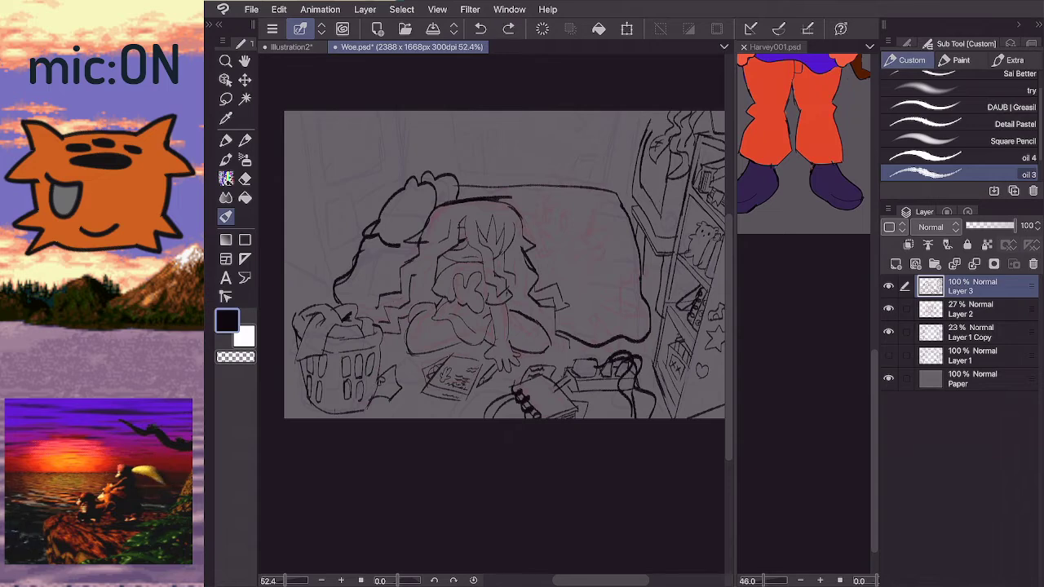
{"action": "key", "text": "ctrl+z"}
{"action": "key", "text": "ctrl+z"}
{"action": "key", "text": "ctrl+z"}
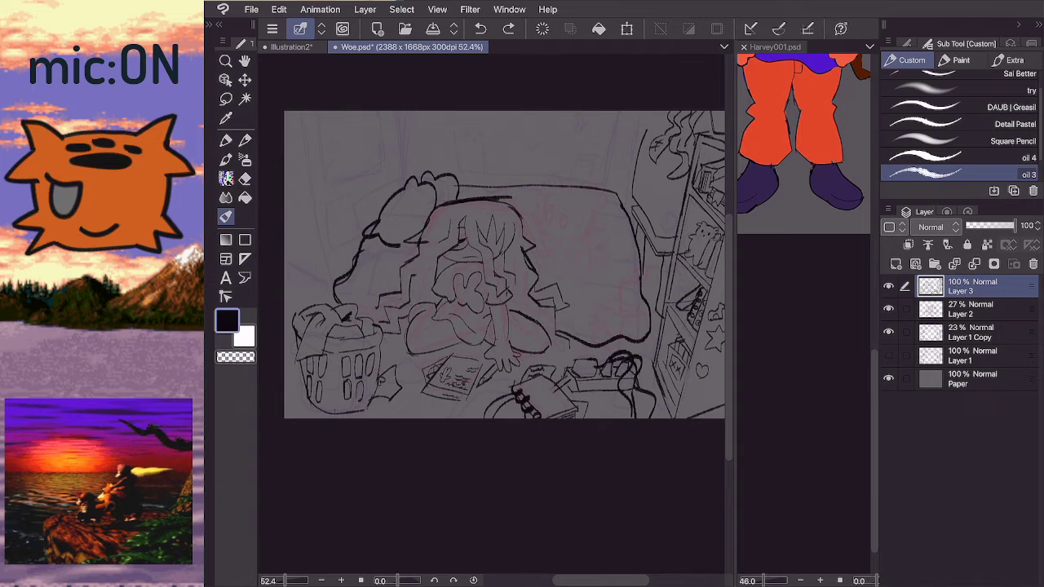
- Erase the plant strands overlapping the bookshelf and redraw the upper part of the shelf's side edge
{"action": "scroll", "coordinate": [492, 318], "scroll_direction": "up", "scroll_amount": 2}
{"action": "key", "text": "e"}
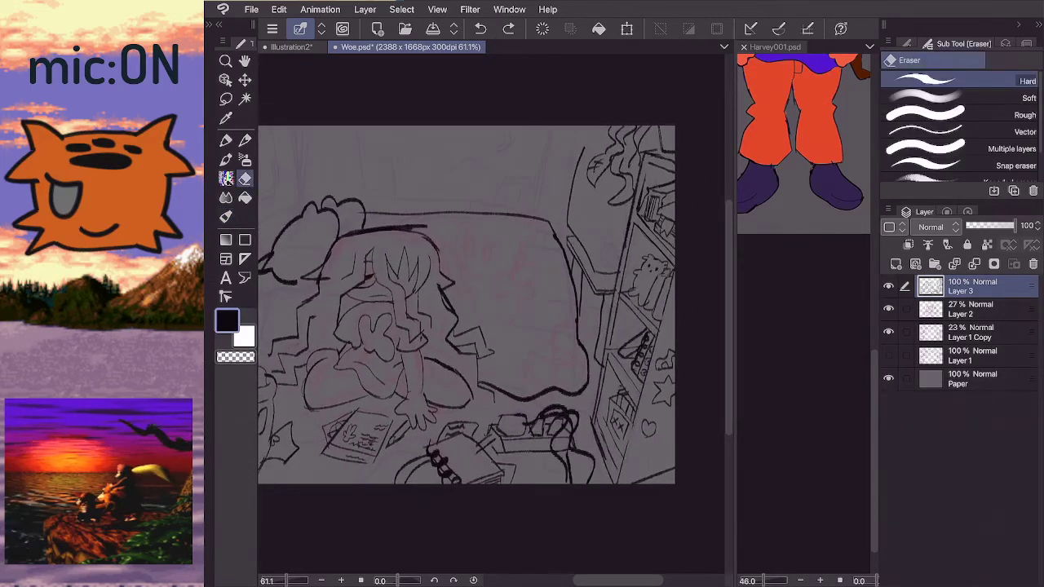
{"action": "mouse_move", "coordinate": [620, 195]}
{"action": "left_mouse_down"}
{"action": "mouse_move", "coordinate": [634, 141]}
{"action": "mouse_move", "coordinate": [618, 161]}
{"action": "mouse_move", "coordinate": [626, 189]}
{"action": "mouse_move", "coordinate": [615, 203]}
{"action": "mouse_move", "coordinate": [613, 155]}
{"action": "mouse_move", "coordinate": [624, 146]}
{"action": "mouse_move", "coordinate": [630, 171]}
{"action": "mouse_move", "coordinate": [650, 129]}
{"action": "left_mouse_up"}
{"action": "key", "text": "b"}
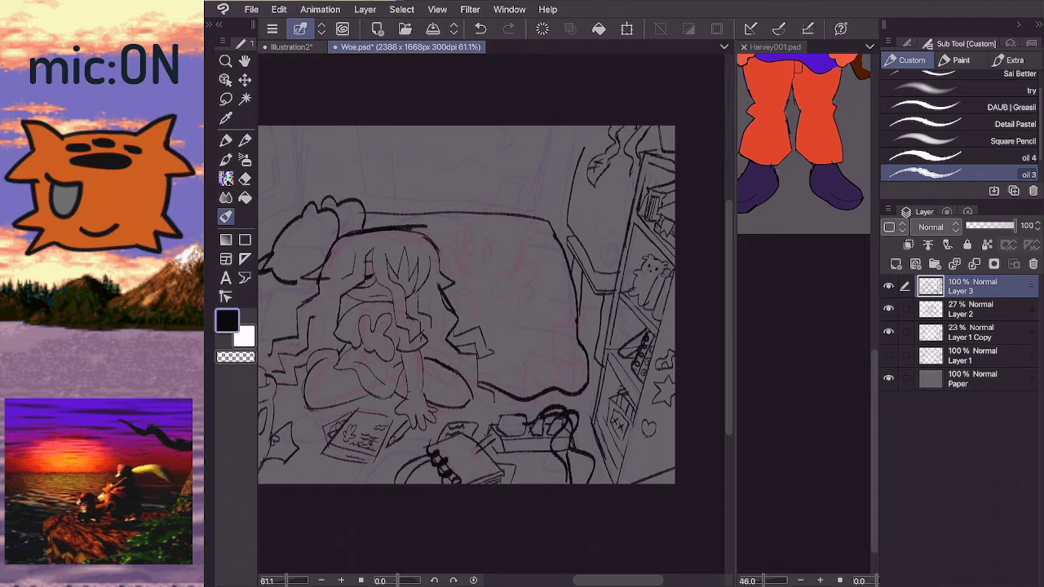
{"action": "key", "text": "ctrl+z"}
{"action": "left_click_drag", "start_coordinate": [635, 168], "coordinate": [651, 126]}
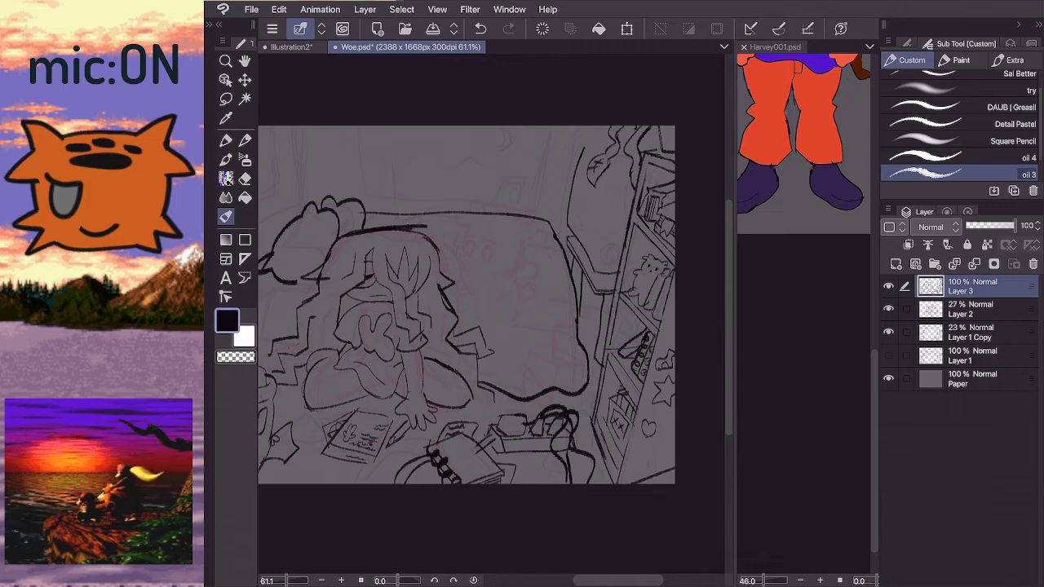
- Redraw the television's lower edge above its stand and add inner lines framing the screen
{"action": "key", "text": "e"}
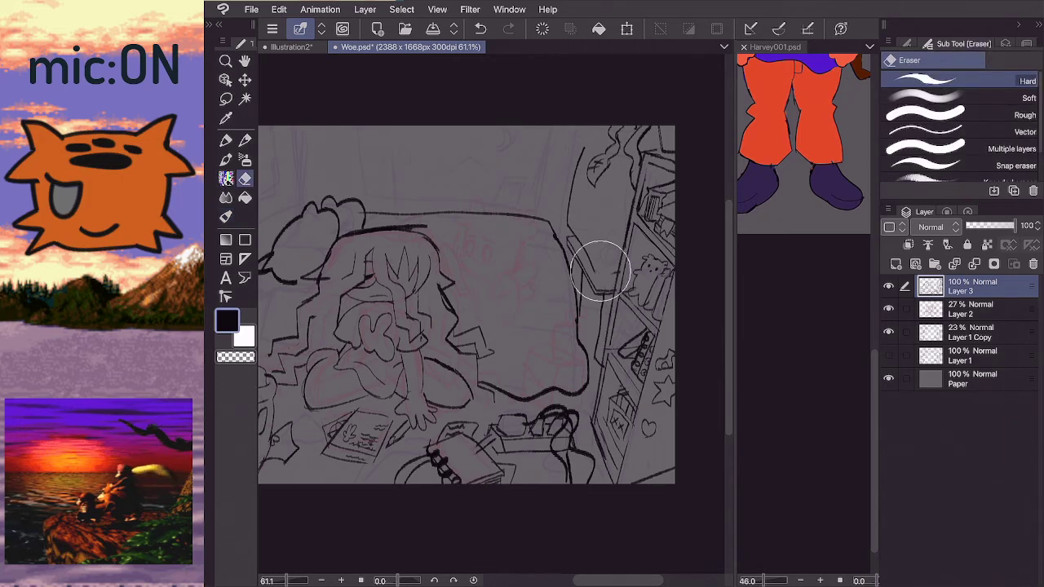
{"action": "key", "text": "b"}
{"action": "left_click_drag", "start_coordinate": [581, 247], "coordinate": [620, 274]}
{"action": "key", "text": "ctrl+z"}
{"action": "left_click_drag", "start_coordinate": [580, 247], "coordinate": [619, 272]}
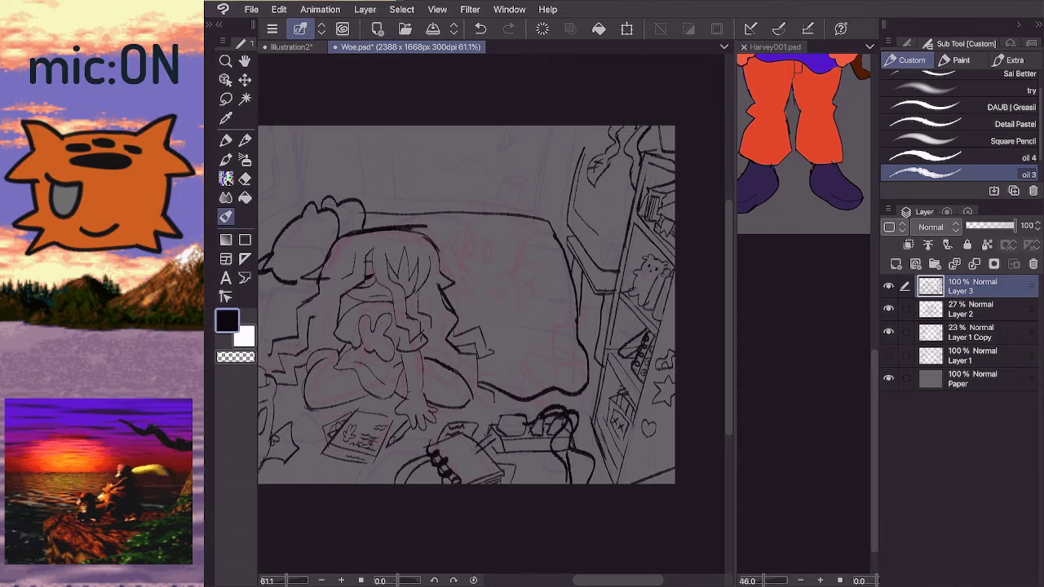
{"action": "left_click_drag", "start_coordinate": [574, 216], "coordinate": [590, 141]}
{"action": "left_click_drag", "start_coordinate": [605, 234], "coordinate": [621, 169]}
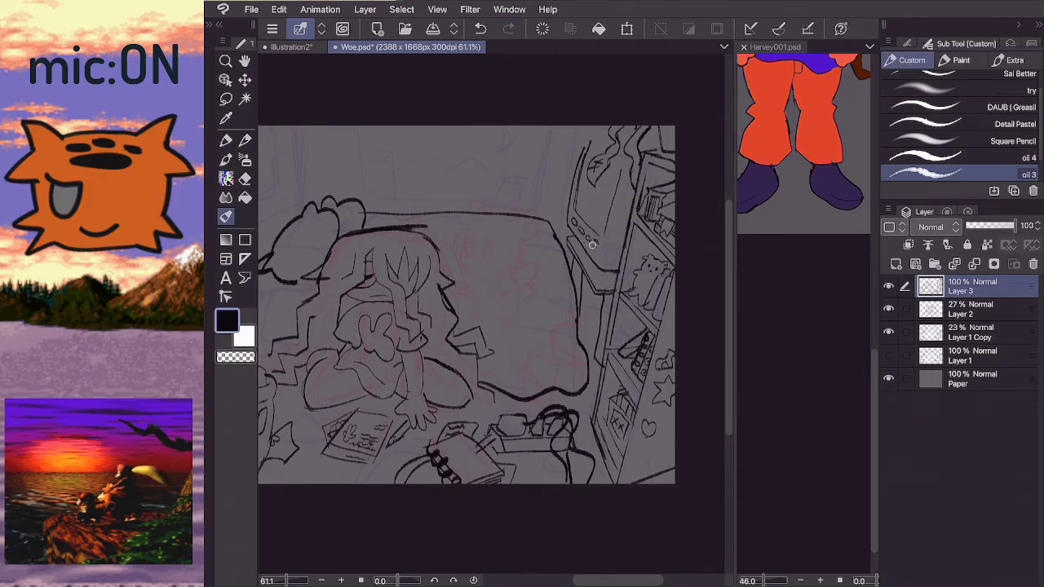
- Try placing small oval buttons along the television frame below the screen
{"action": "key", "text": "ctrl+z"}
{"action": "left_click_drag", "start_coordinate": [598, 240], "coordinate": [596, 245]}
{"action": "left_click_drag", "start_coordinate": [596, 241], "coordinate": [595, 248]}
{"action": "key", "text": "ctrl+z"}
{"action": "key", "text": "ctrl+t"}
{"action": "key", "text": "ctrl+z"}
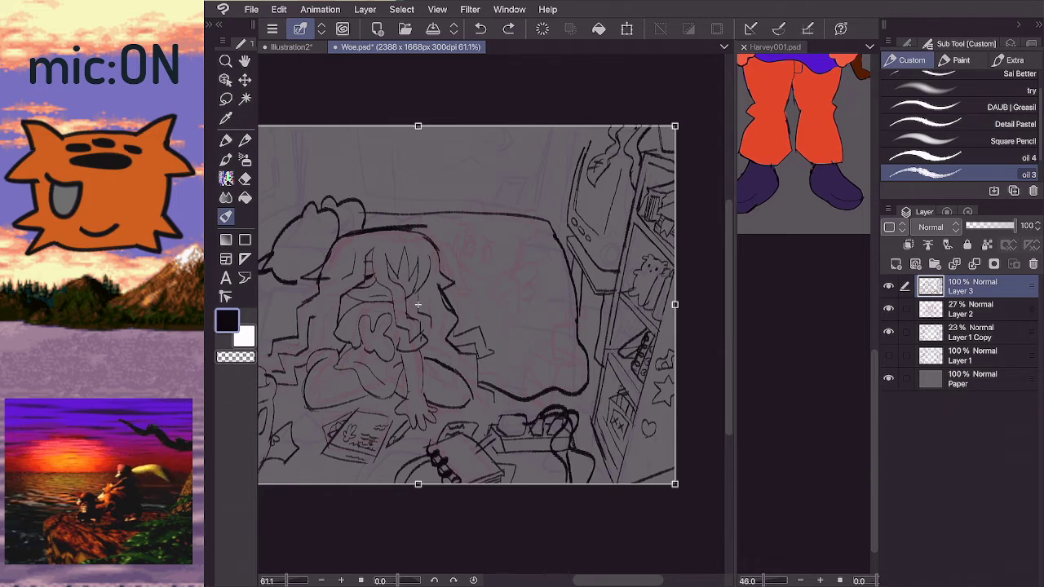
{"action": "key", "text": "Return"}
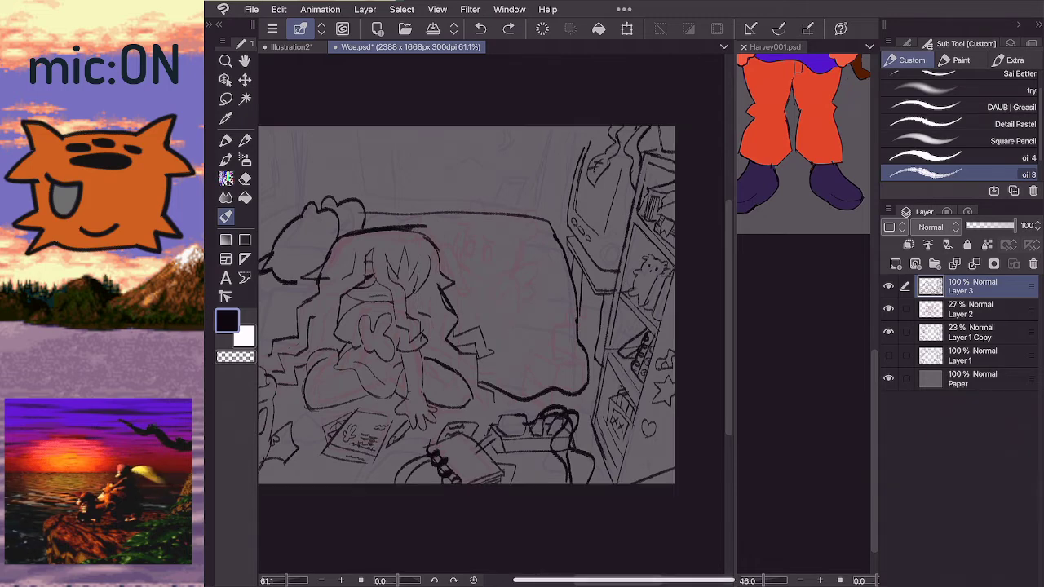
- Draw the television's rounded upper corner and top edge, joining its side outline to the hanging plant
{"action": "mouse_move", "coordinate": [583, 155]}
{"action": "left_mouse_down"}
{"action": "mouse_move", "coordinate": [606, 147]}
{"action": "mouse_move", "coordinate": [583, 147]}
{"action": "left_mouse_up"}
{"action": "key", "text": "e"}
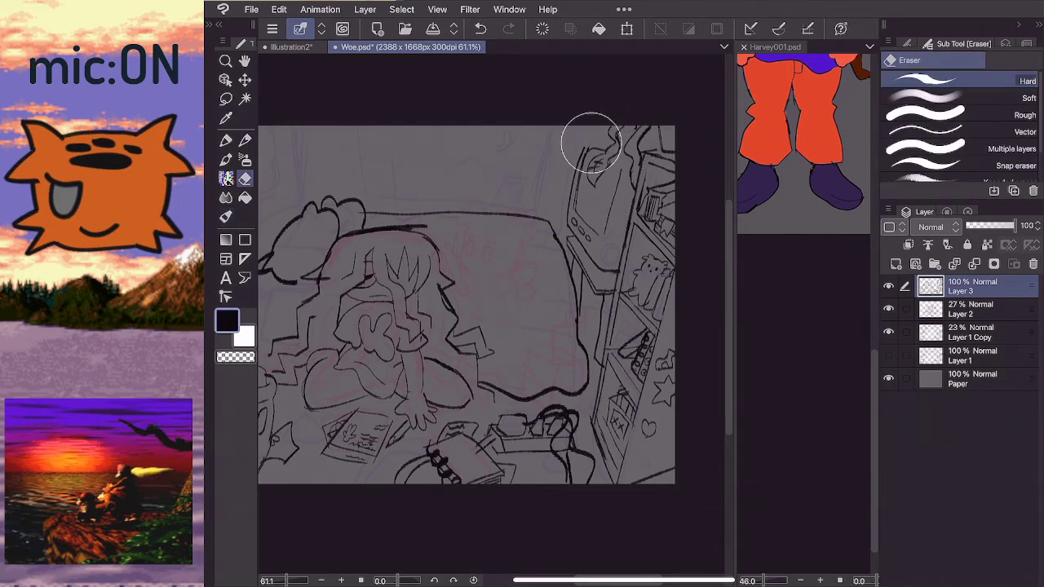
{"action": "key", "text": "b"}
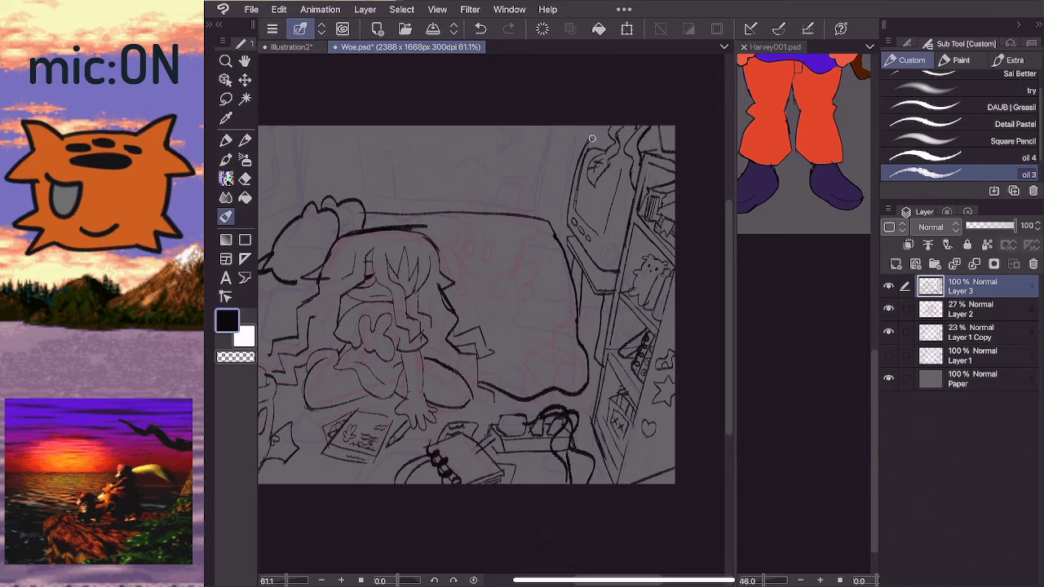
{"action": "left_click_drag", "start_coordinate": [585, 145], "coordinate": [604, 141]}
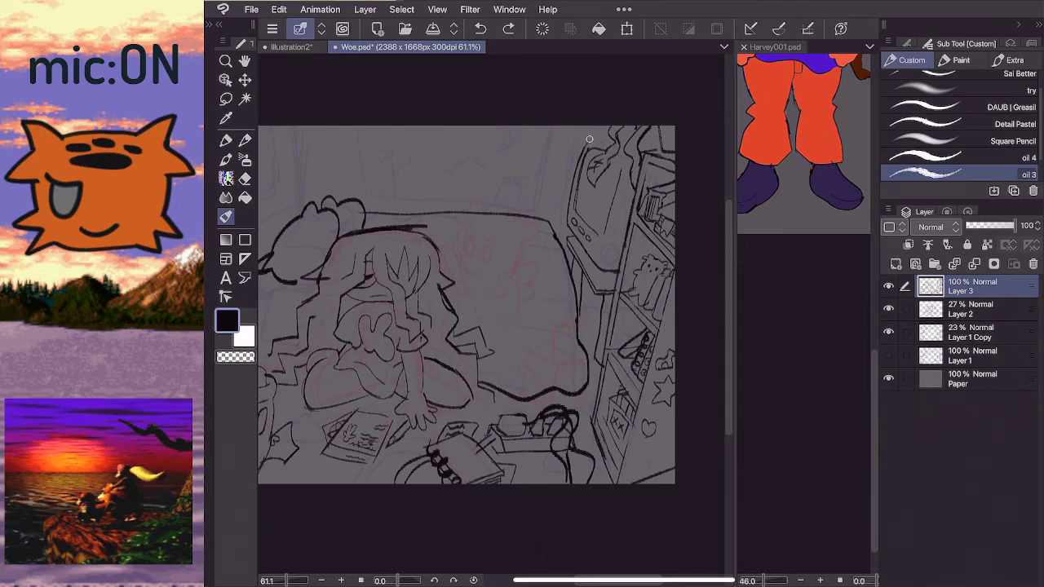
{"action": "key", "text": "ctrl+z"}
{"action": "left_click_drag", "start_coordinate": [582, 152], "coordinate": [606, 133]}
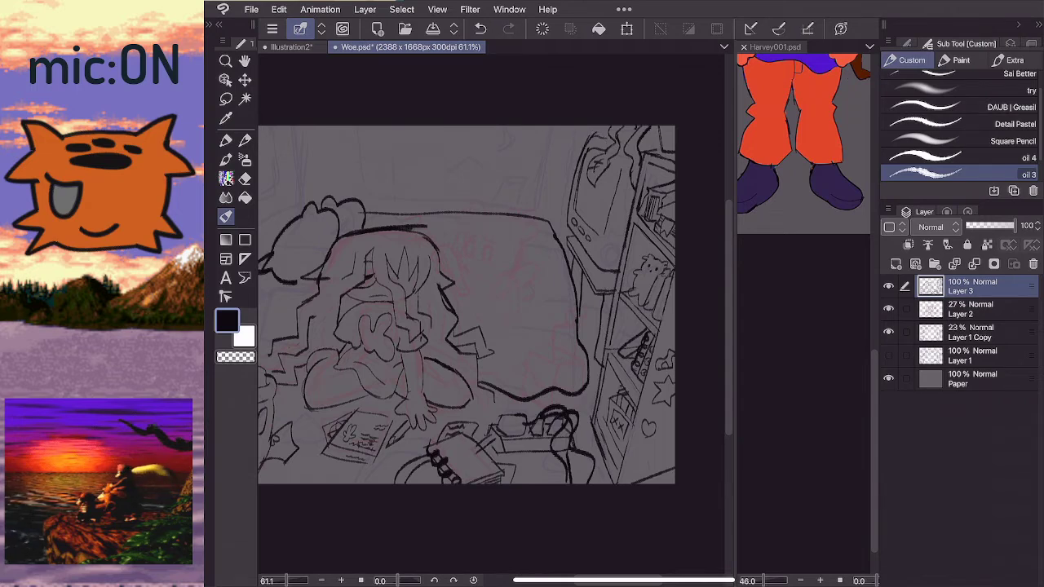
- Erase the small oval buttons from the television frame below the screen
{"action": "key", "text": "e"}
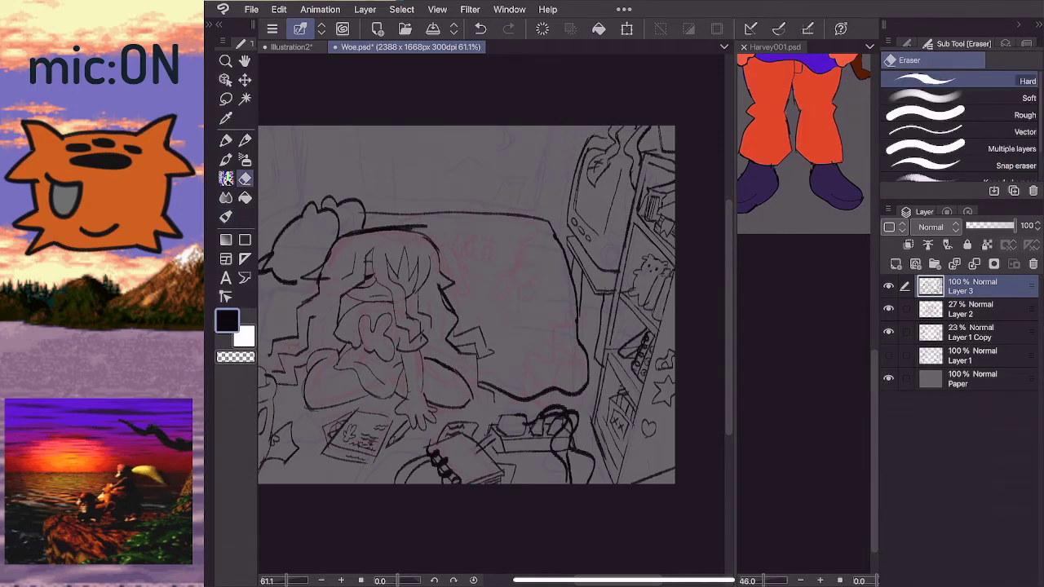
{"action": "key", "text": "b"}
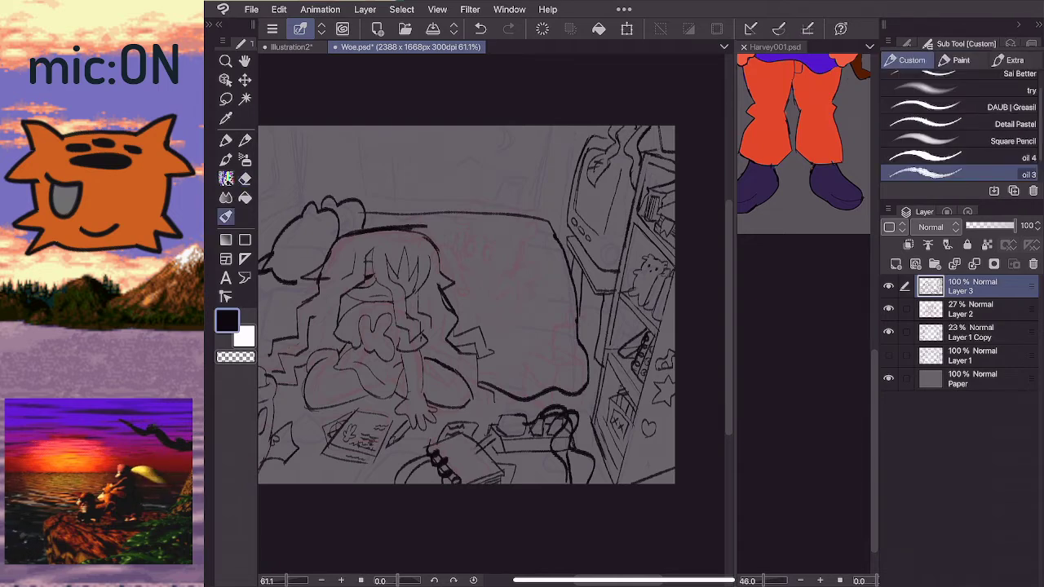
{"action": "key", "text": "e"}
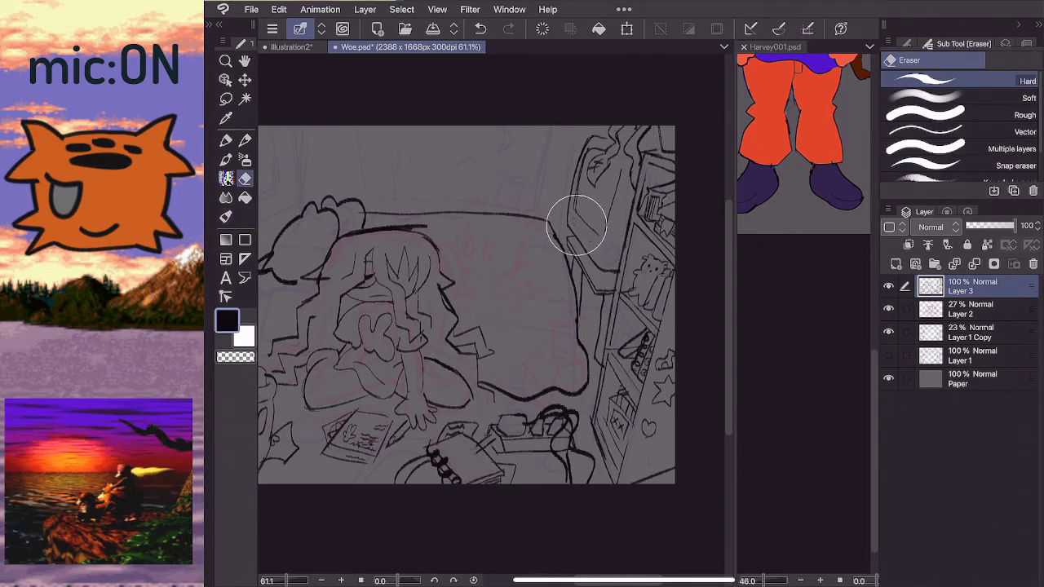
{"action": "key", "text": "b"}
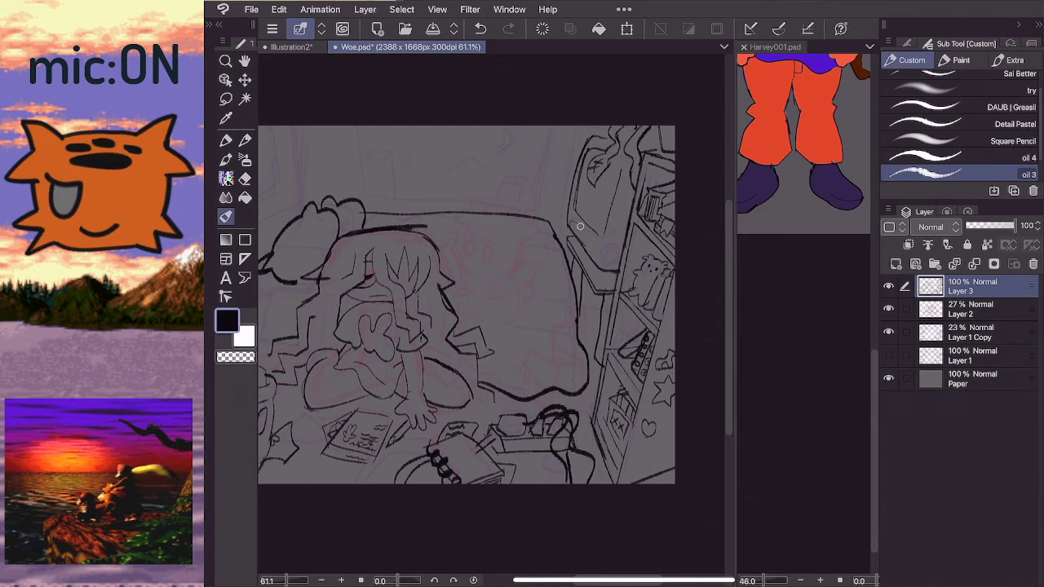
{"action": "key", "text": "ctrl+z"}
{"action": "mouse_move", "coordinate": [570, 230]}
{"action": "left_mouse_down"}
{"action": "mouse_move", "coordinate": [593, 239]}
{"action": "mouse_move", "coordinate": [573, 216]}
{"action": "left_mouse_up"}
{"action": "key", "text": "ctrl+z"}
{"action": "key", "text": "ctrl+z"}
{"action": "scroll", "coordinate": [539, 137], "scroll_direction": "up", "scroll_amount": 4}
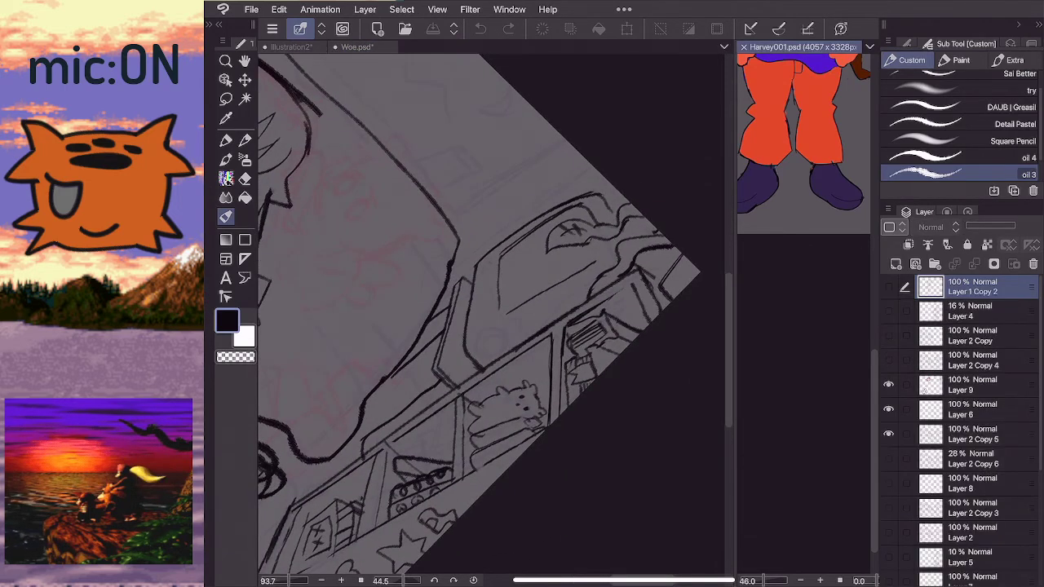
- Try drawing a long rounded control panel on the television frame below the screen, then undo it
{"action": "left_click", "coordinate": [476, 317]}
{"action": "mouse_move", "coordinate": [476, 323]}
{"action": "left_mouse_down"}
{"action": "mouse_move", "coordinate": [493, 266]}
{"action": "mouse_move", "coordinate": [495, 323]}
{"action": "mouse_move", "coordinate": [489, 268]}
{"action": "mouse_move", "coordinate": [493, 323]}
{"action": "mouse_move", "coordinate": [478, 311]}
{"action": "mouse_move", "coordinate": [494, 292]}
{"action": "mouse_move", "coordinate": [493, 321]}
{"action": "left_mouse_up"}
{"action": "key", "text": "ctrl+z"}
{"action": "key", "text": "ctrl+z"}
{"action": "key", "text": "ctrl+z"}
{"action": "left_click_drag", "start_coordinate": [485, 282], "coordinate": [487, 282]}
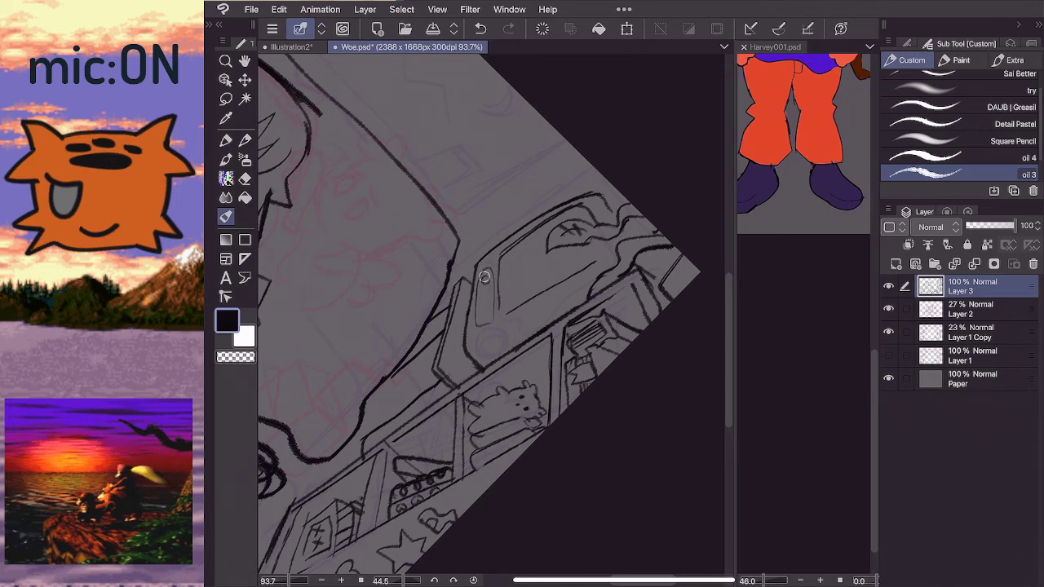
{"action": "left_click_drag", "start_coordinate": [636, 277], "coordinate": [569, 154]}
{"action": "key", "text": "ctrl+z"}
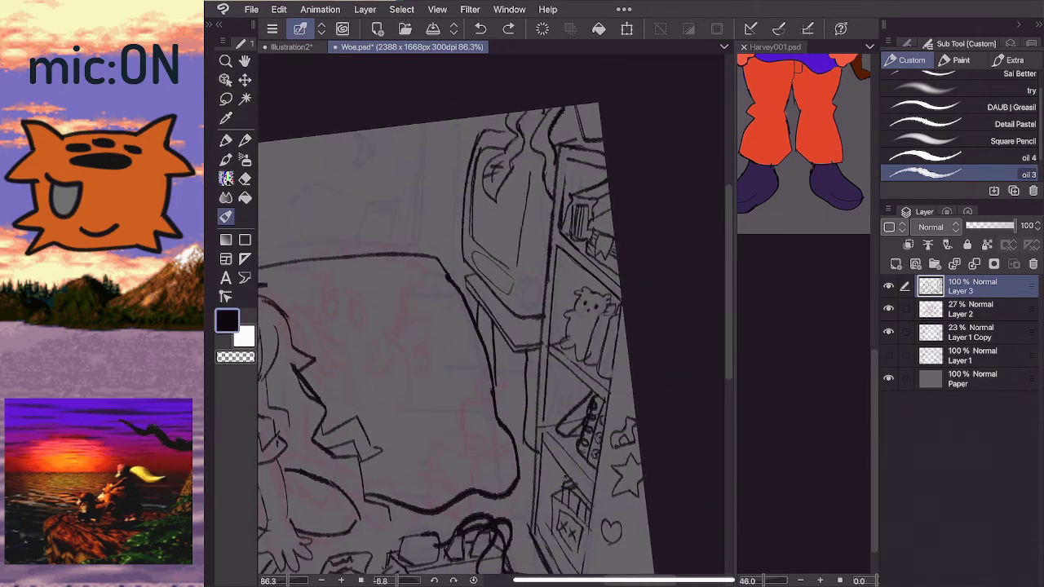
{"action": "left_click", "coordinate": [803, 147]}
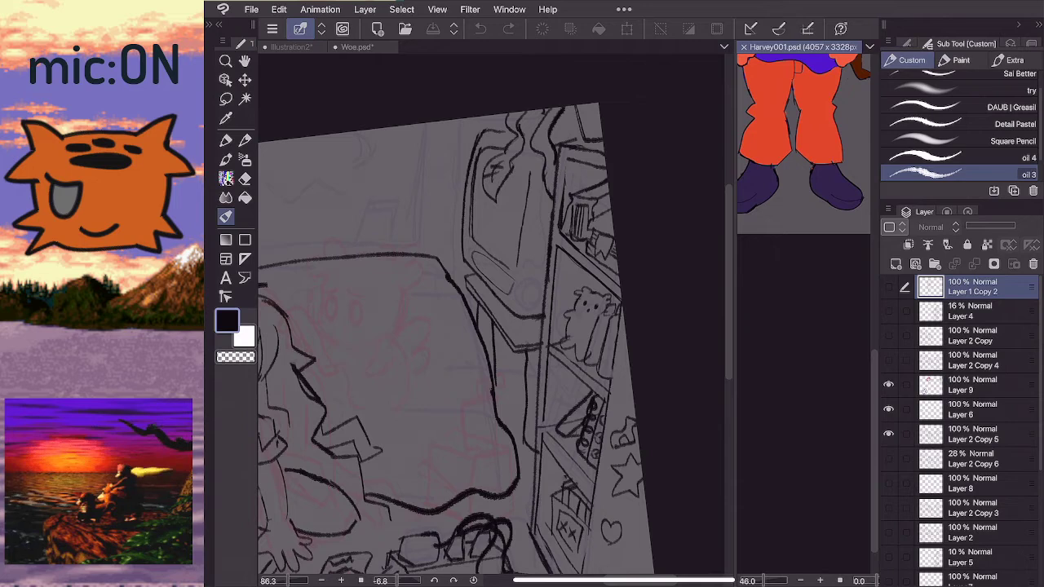
{"action": "left_click", "coordinate": [498, 291]}
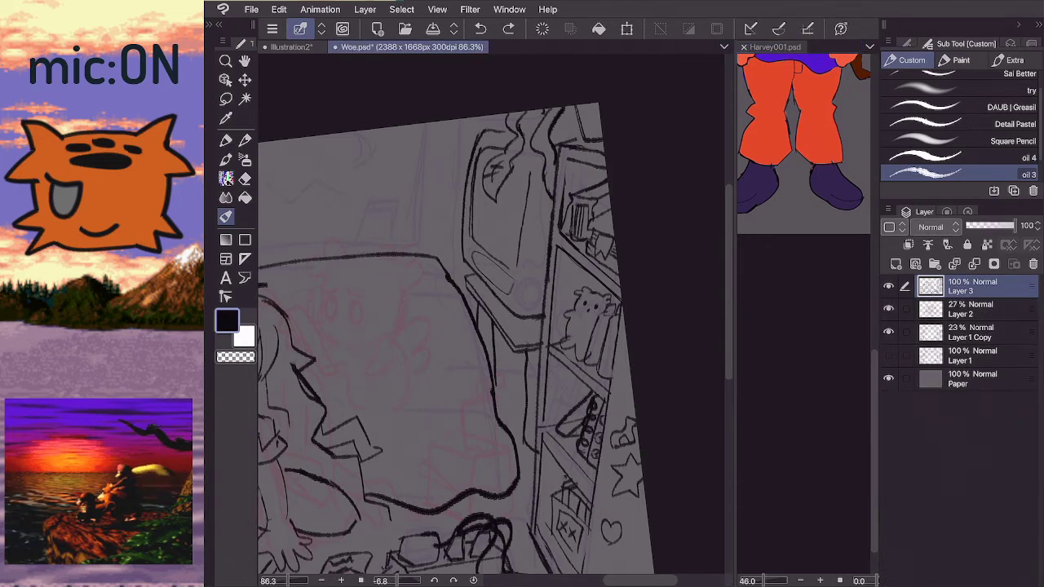
{"action": "left_click", "coordinate": [470, 245]}
{"action": "key", "text": "ctrl+z"}
{"action": "key", "text": "ctrl+z"}
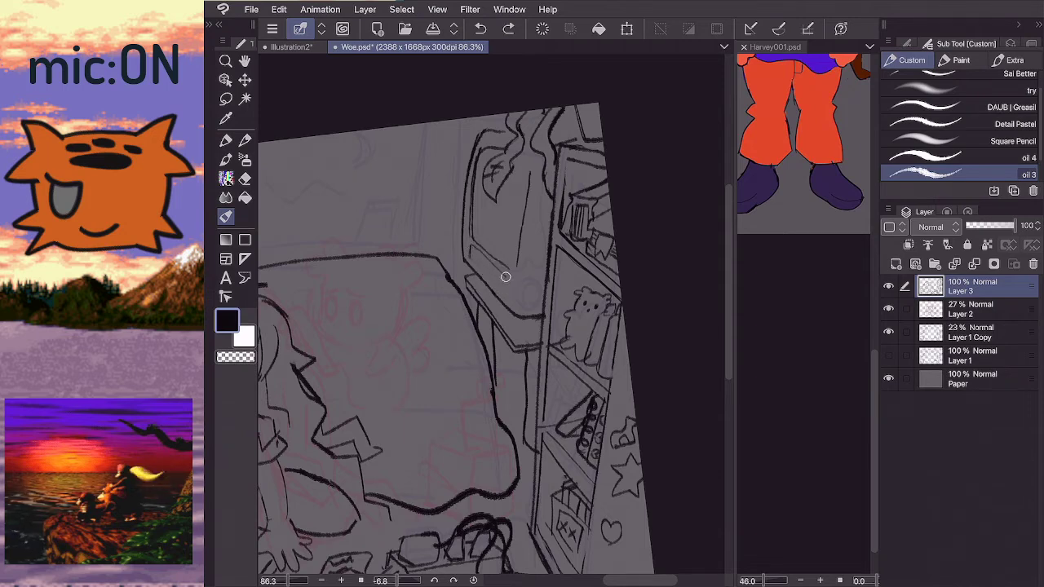
- Draw a slanted line parallel to the screen's lower edge on the television frame
{"action": "left_click_drag", "start_coordinate": [469, 258], "coordinate": [488, 277]}
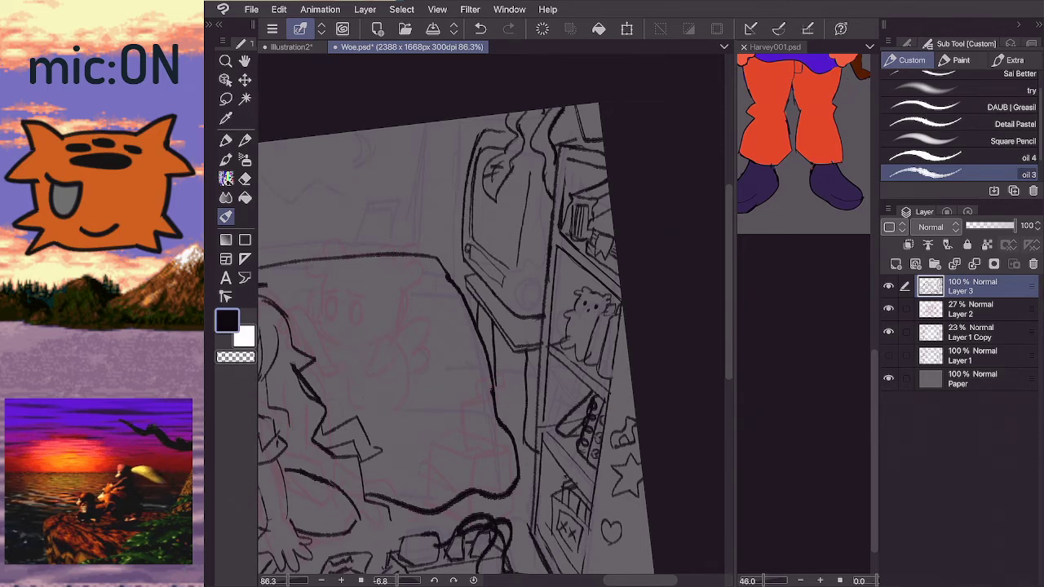
{"action": "key", "text": "ctrl+z"}
{"action": "scroll", "coordinate": [489, 327], "scroll_direction": "down", "scroll_amount": 3}
{"action": "scroll", "coordinate": [489, 327], "scroll_direction": "up", "scroll_amount": 2}
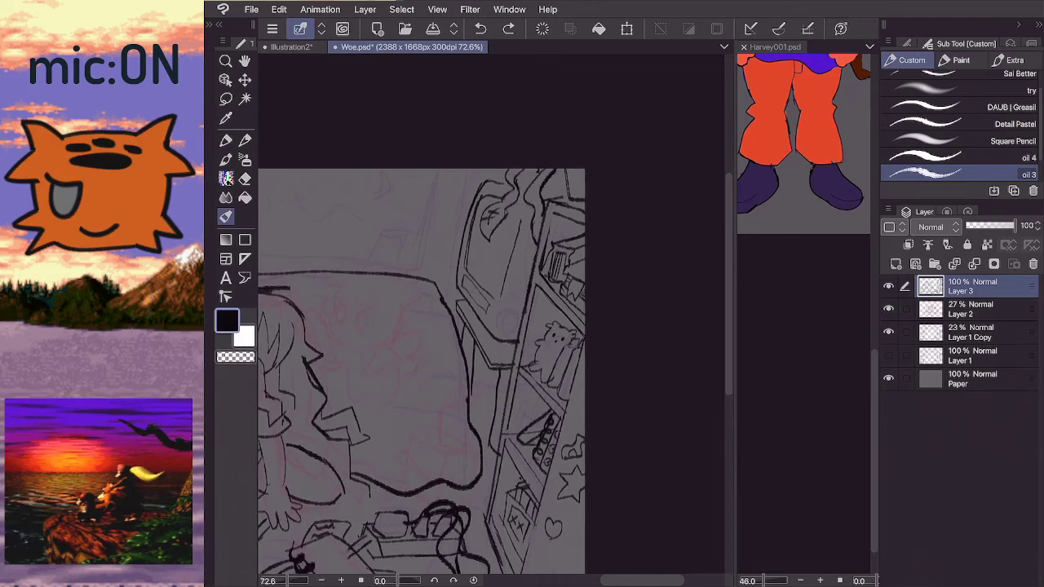
- Draw a column of small control buttons on the television frame between the screen and the bookshelf
{"action": "scroll", "coordinate": [491, 314], "scroll_direction": "down", "scroll_amount": 2}
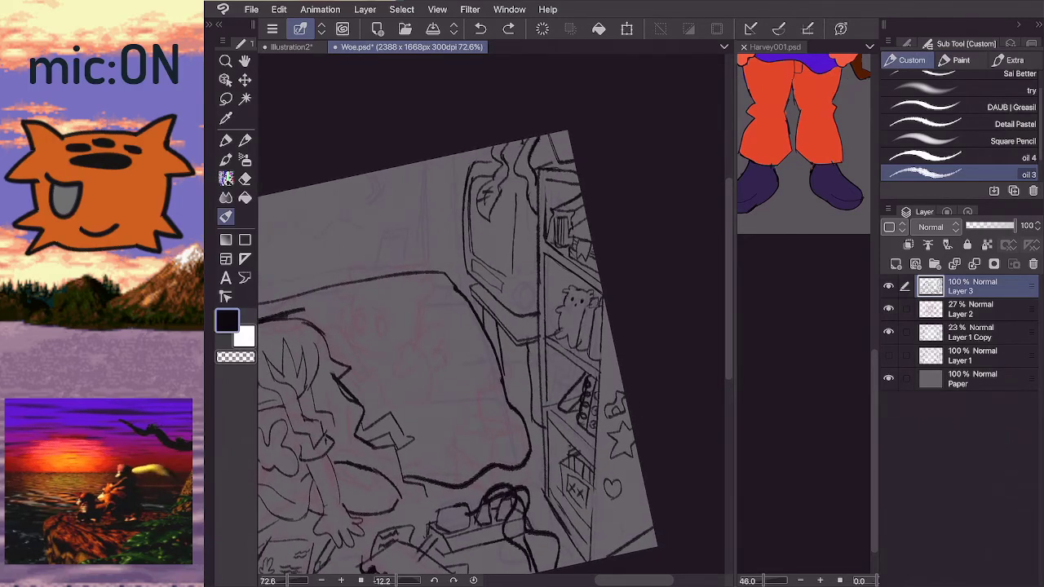
{"action": "left_click", "coordinate": [804, 327]}
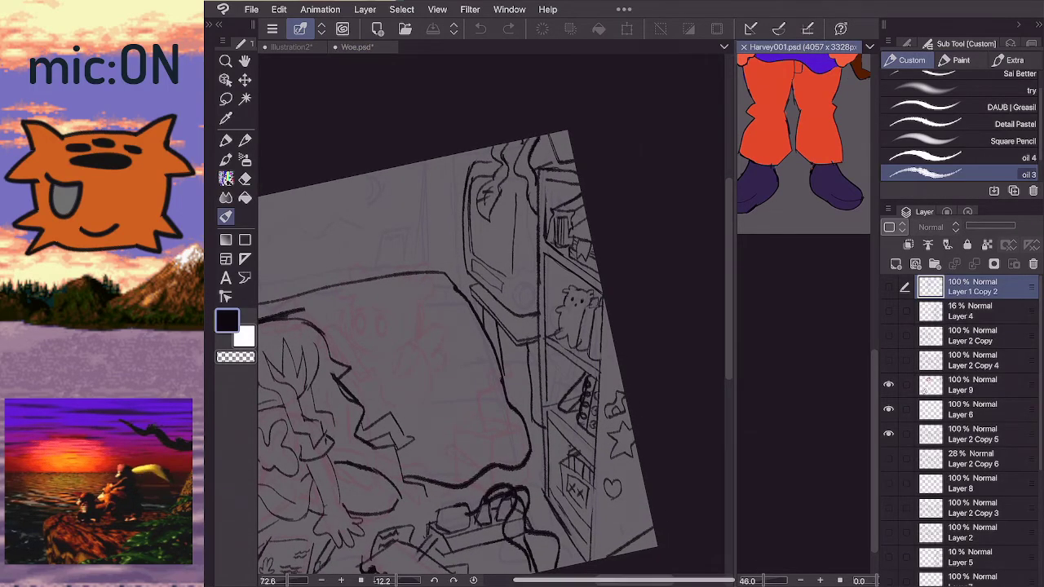
{"action": "left_click", "coordinate": [529, 261]}
{"action": "mouse_move", "coordinate": [529, 253]}
{"action": "left_mouse_down"}
{"action": "mouse_move", "coordinate": [536, 269]}
{"action": "mouse_move", "coordinate": [530, 243]}
{"action": "left_mouse_up"}
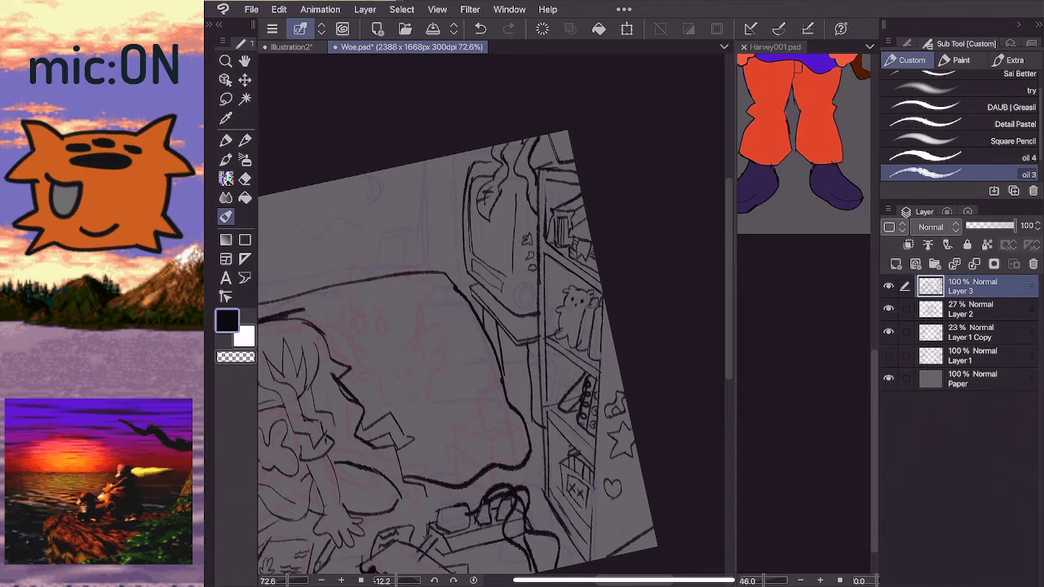
{"action": "left_click_drag", "start_coordinate": [520, 300], "coordinate": [536, 288]}
{"action": "scroll", "coordinate": [527, 295], "scroll_direction": "down", "scroll_amount": 2}
{"action": "key", "text": "ctrl+z"}
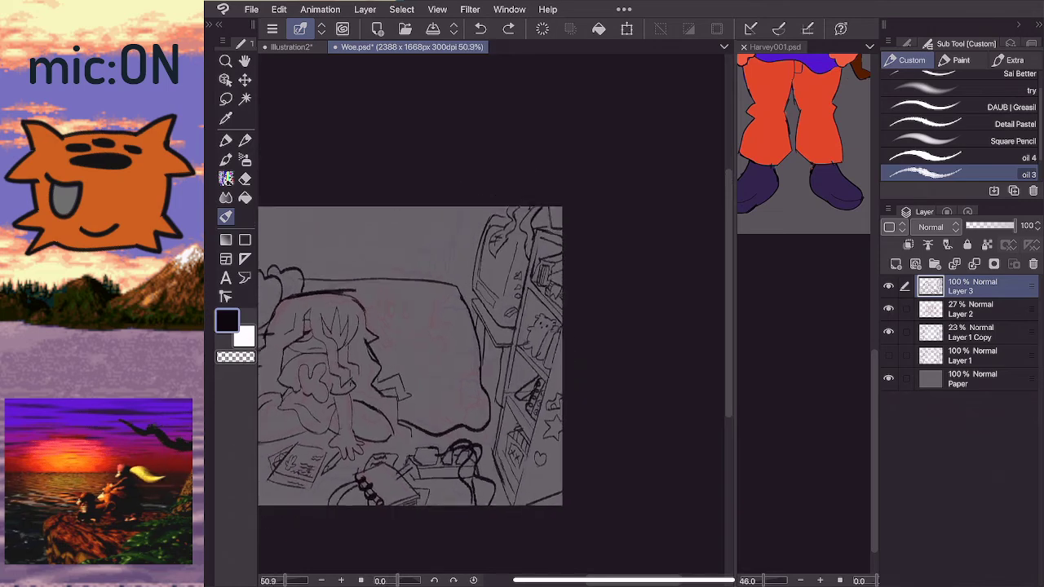
- Try a short stroke along the top of the seated girl's head, then undo it
{"action": "scroll", "coordinate": [538, 302], "scroll_direction": "down", "scroll_amount": 2}
{"action": "scroll", "coordinate": [431, 350], "scroll_direction": "up", "scroll_amount": 1}
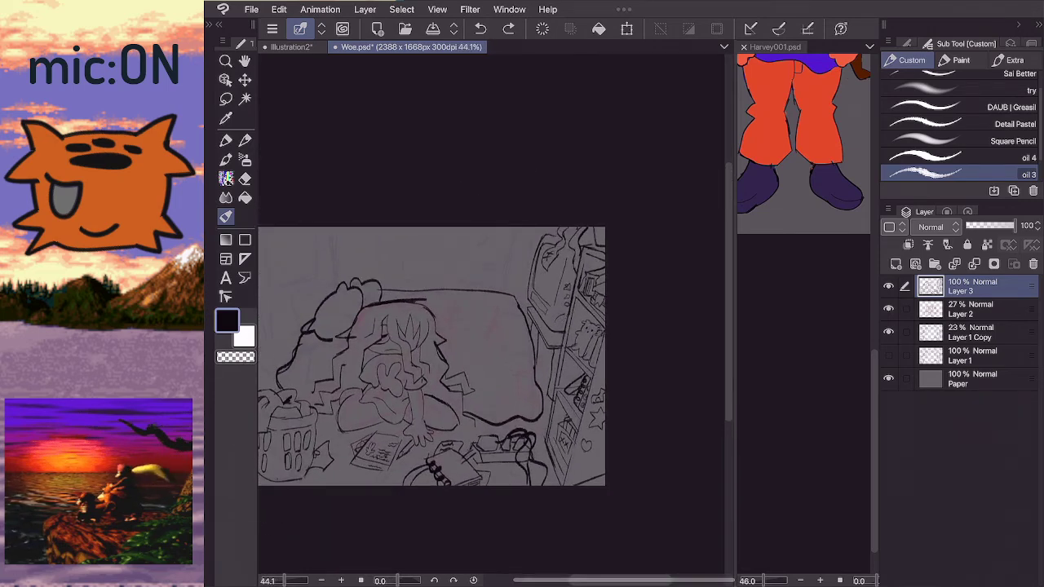
{"action": "mouse_move", "coordinate": [420, 357]}
{"action": "left_mouse_down"}
{"action": "mouse_move", "coordinate": [460, 367]}
{"action": "mouse_move", "coordinate": [484, 353]}
{"action": "left_mouse_up"}
{"action": "scroll", "coordinate": [412, 422], "scroll_direction": "up", "scroll_amount": 1}
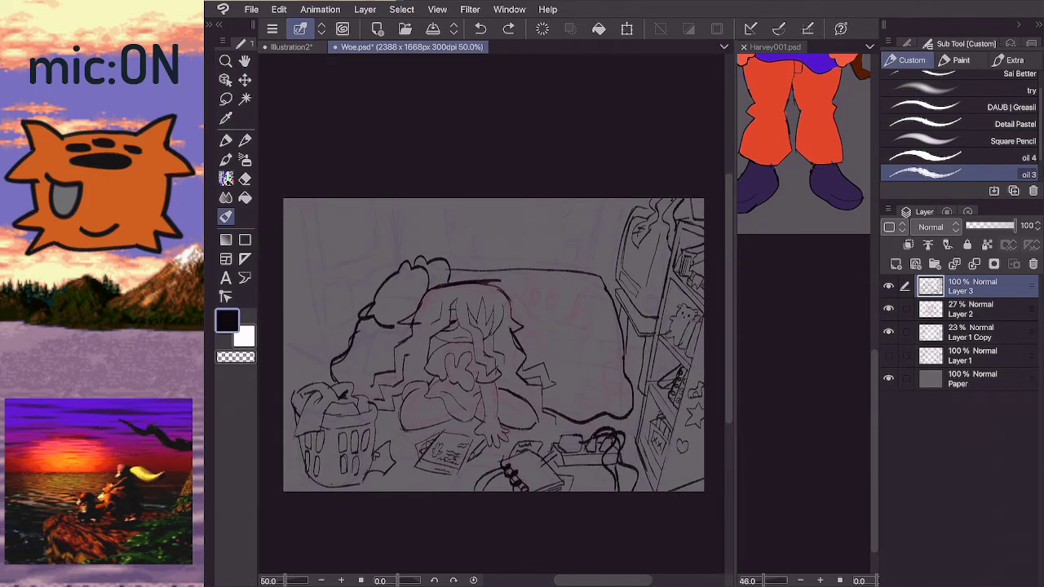
{"action": "left_click_drag", "start_coordinate": [493, 345], "coordinate": [486, 315]}
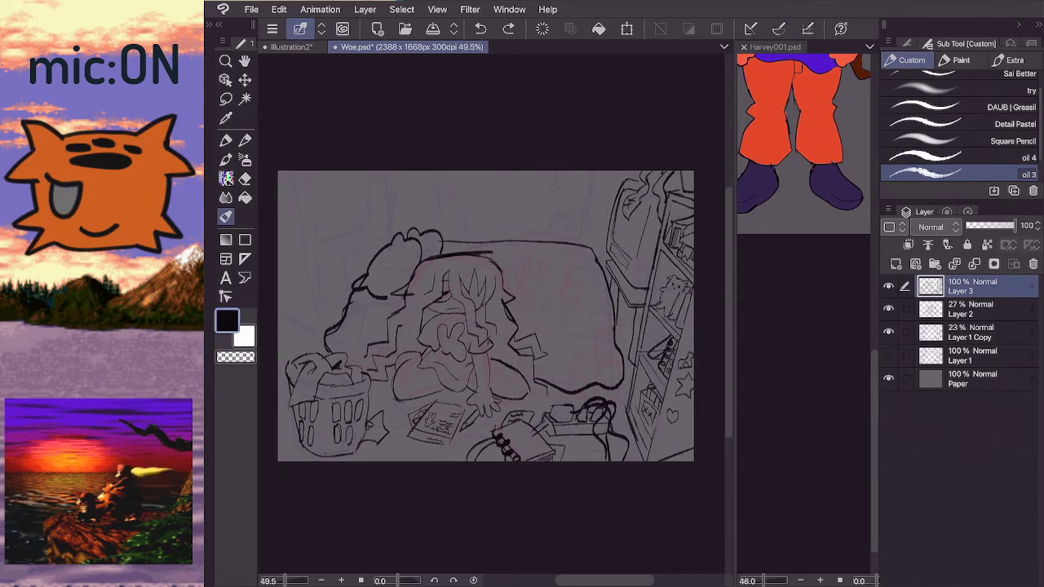
{"action": "mouse_move", "coordinate": [448, 252]}
{"action": "left_mouse_down"}
{"action": "mouse_move", "coordinate": [472, 235]}
{"action": "mouse_move", "coordinate": [500, 248]}
{"action": "left_mouse_up"}
{"action": "key", "text": "ctrl+z"}
- Examine the long-haired girl in the K shirt in the Harvey001.psd reference and the seated girl in Woe.psd
{"action": "left_click", "coordinate": [803, 310]}
{"action": "scroll", "coordinate": [804, 310], "scroll_direction": "down", "scroll_amount": 5}
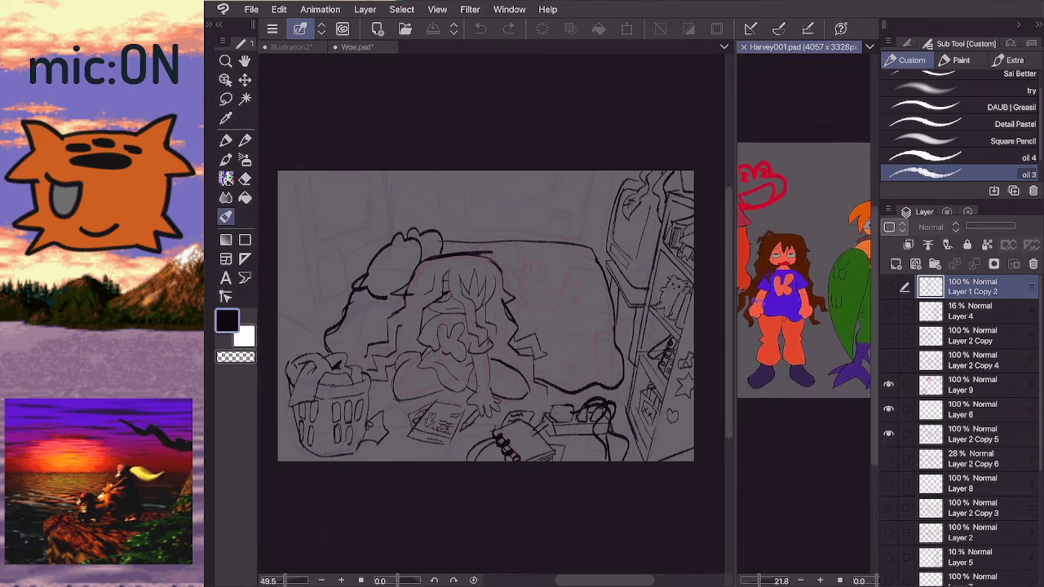
{"action": "scroll", "coordinate": [803, 310], "scroll_direction": "up", "scroll_amount": 3}
{"action": "left_click_drag", "start_coordinate": [848, 294], "coordinate": [861, 311]}
{"action": "scroll", "coordinate": [804, 310], "scroll_direction": "down", "scroll_amount": 2}
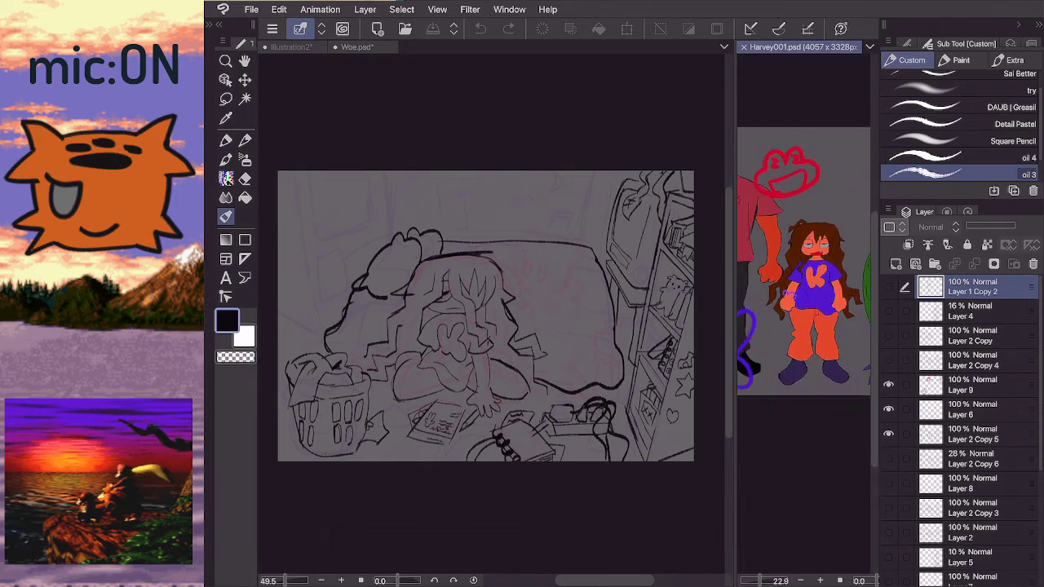
{"action": "scroll", "coordinate": [803, 310], "scroll_direction": "up", "scroll_amount": 4}
{"action": "left_click", "coordinate": [482, 359]}
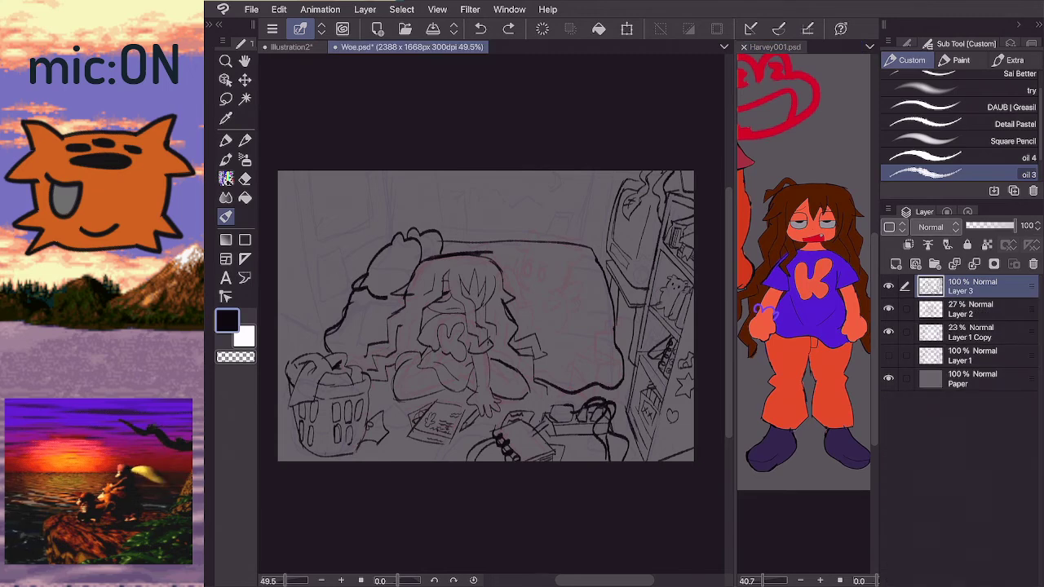
{"action": "scroll", "coordinate": [477, 362], "scroll_direction": "up", "scroll_amount": 5}
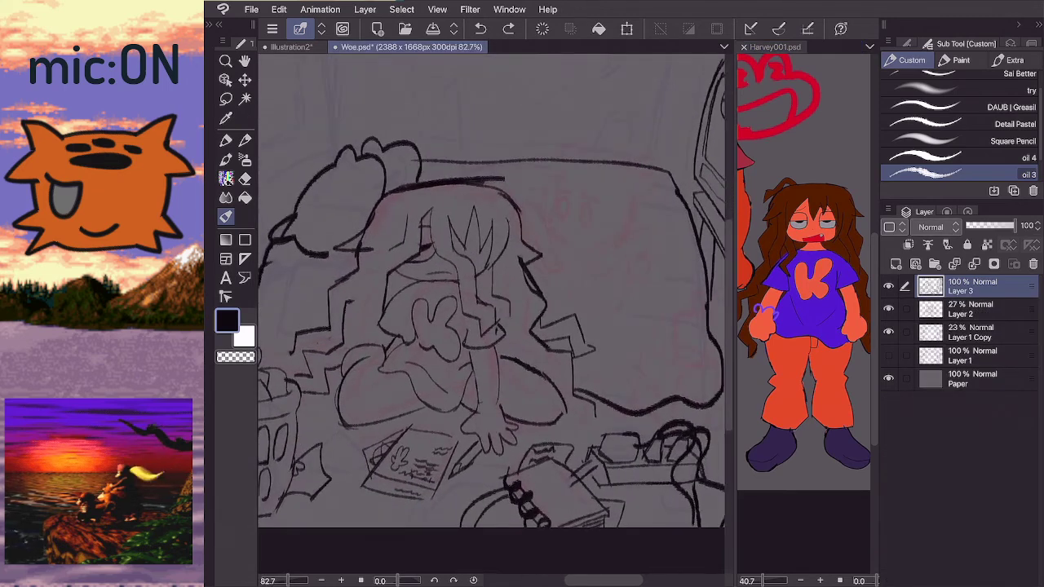
- Erase the stray sketch lines in the seated character's face beside the left hair strand
{"action": "key", "text": "e"}
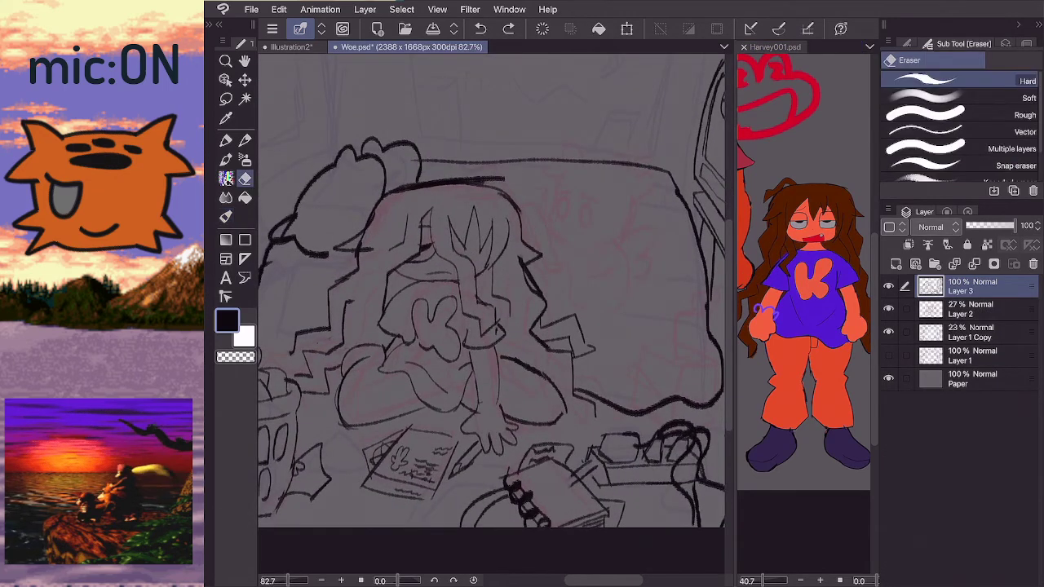
{"action": "scroll", "coordinate": [431, 243], "scroll_direction": "up", "scroll_amount": 3}
{"action": "mouse_move", "coordinate": [431, 243]}
{"action": "left_mouse_down"}
{"action": "mouse_move", "coordinate": [430, 215]}
{"action": "mouse_move", "coordinate": [403, 257]}
{"action": "left_mouse_up"}
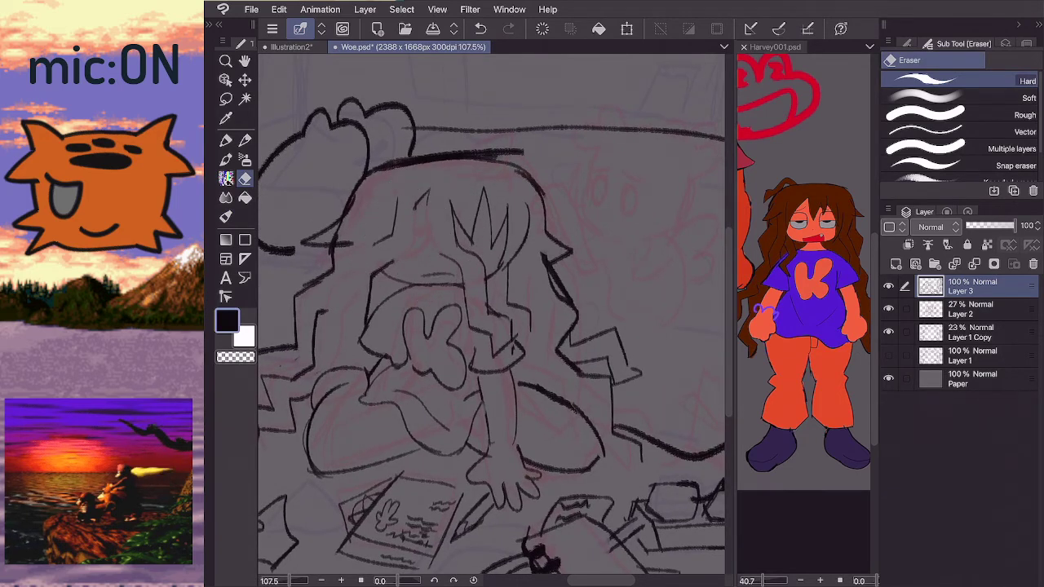
- Sketch the outline of the character's visible eye beneath the hair strand with the oil 3 brush
{"action": "key", "text": "b"}
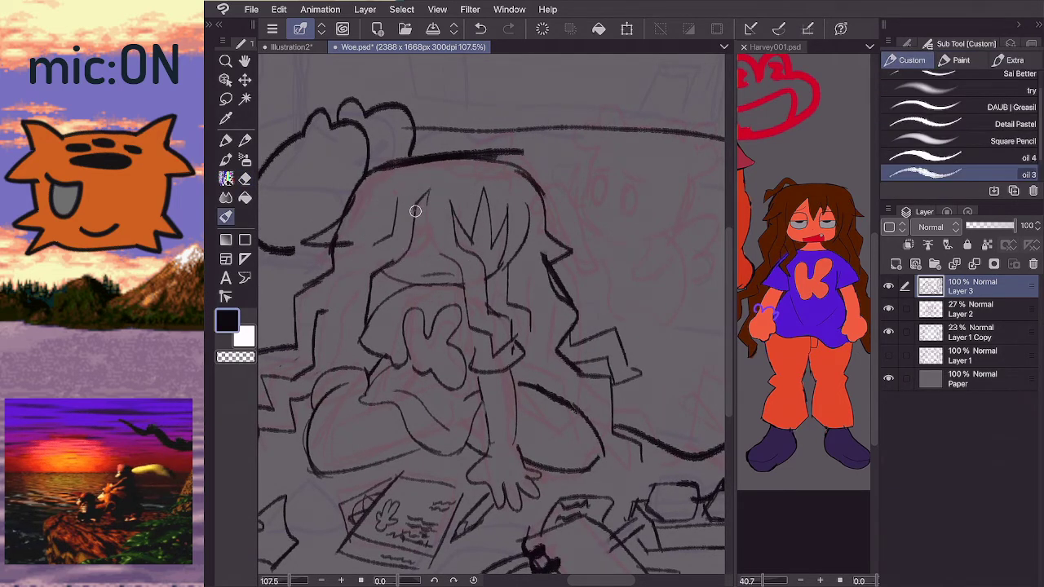
{"action": "mouse_move", "coordinate": [391, 263]}
{"action": "left_mouse_down"}
{"action": "mouse_move", "coordinate": [411, 243]}
{"action": "mouse_move", "coordinate": [414, 256]}
{"action": "mouse_move", "coordinate": [427, 216]}
{"action": "mouse_move", "coordinate": [416, 210]}
{"action": "left_mouse_up"}
{"action": "key", "text": "ctrl+z"}
{"action": "mouse_move", "coordinate": [401, 258]}
{"action": "left_mouse_down"}
{"action": "mouse_move", "coordinate": [425, 237]}
{"action": "mouse_move", "coordinate": [414, 214]}
{"action": "mouse_move", "coordinate": [413, 238]}
{"action": "left_mouse_up"}
{"action": "key", "text": "ctrl+z"}
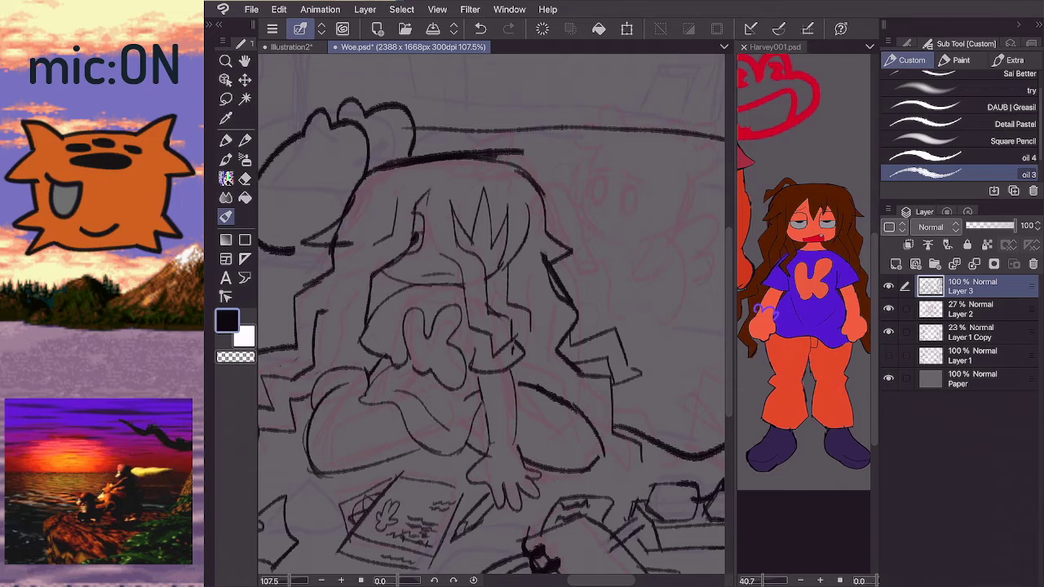
{"action": "key", "text": "ctrl+z"}
{"action": "key", "text": "ctrl+z"}
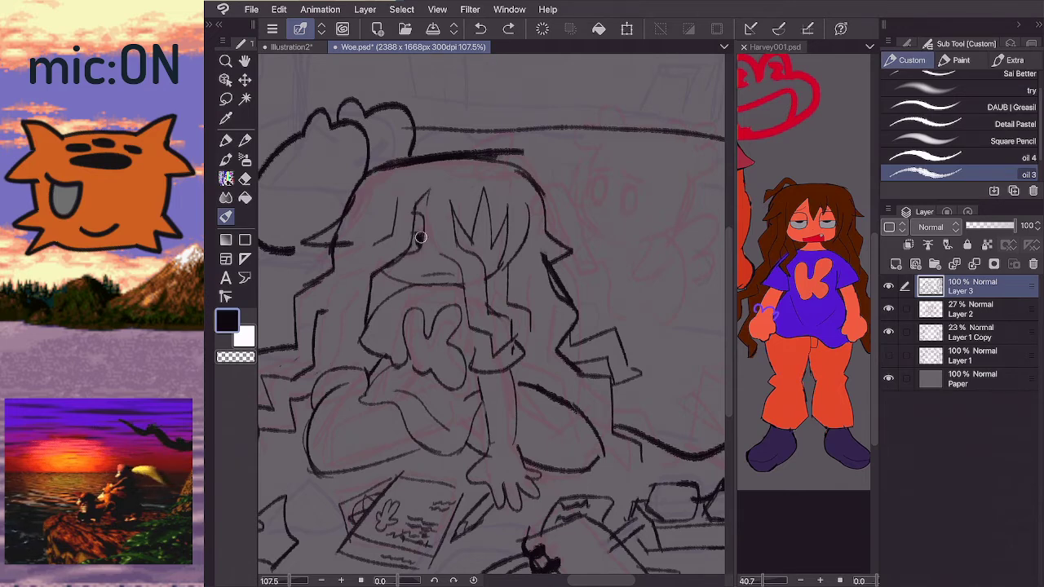
- Try several dark pupil shapes inside the eye outline, undoing each attempt
{"action": "mouse_move", "coordinate": [417, 232]}
{"action": "left_mouse_down"}
{"action": "mouse_move", "coordinate": [430, 240]}
{"action": "mouse_move", "coordinate": [428, 201]}
{"action": "left_mouse_up"}
{"action": "key", "text": "ctrl+z"}
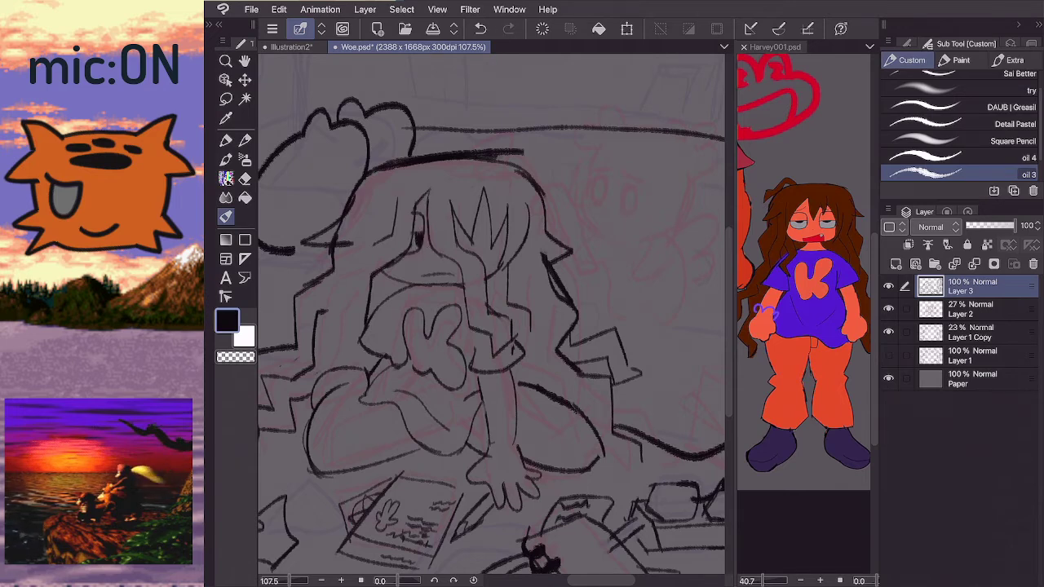
{"action": "key", "text": "ctrl+z"}
{"action": "key", "text": "ctrl+z"}
{"action": "key", "text": "ctrl+z"}
{"action": "key", "text": "ctrl+z"}
{"action": "key", "text": "ctrl+z"}
{"action": "key", "text": "ctrl+z"}
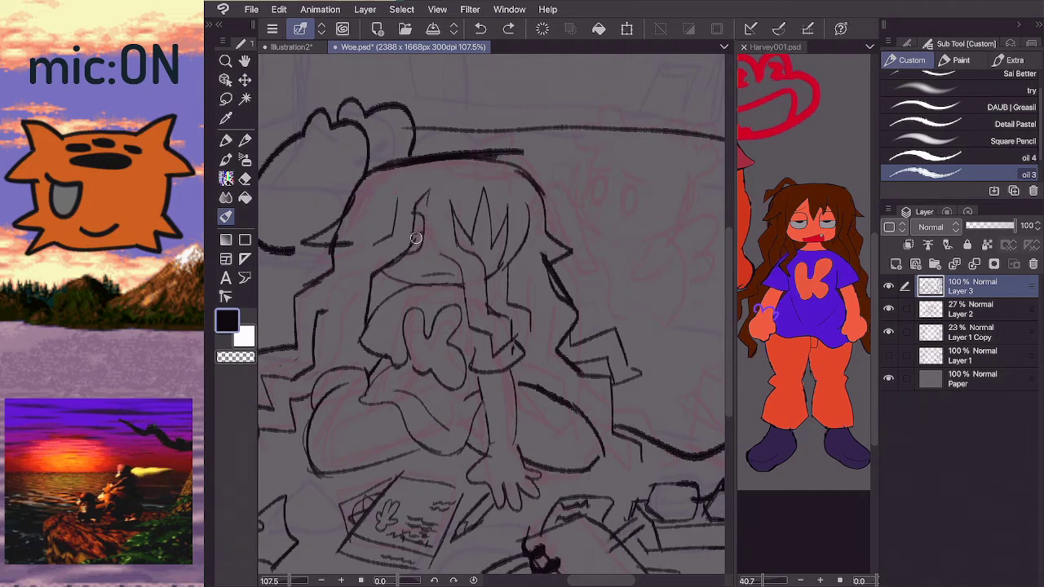
{"action": "left_click_drag", "start_coordinate": [420, 234], "coordinate": [406, 248]}
{"action": "key", "text": "ctrl+z"}
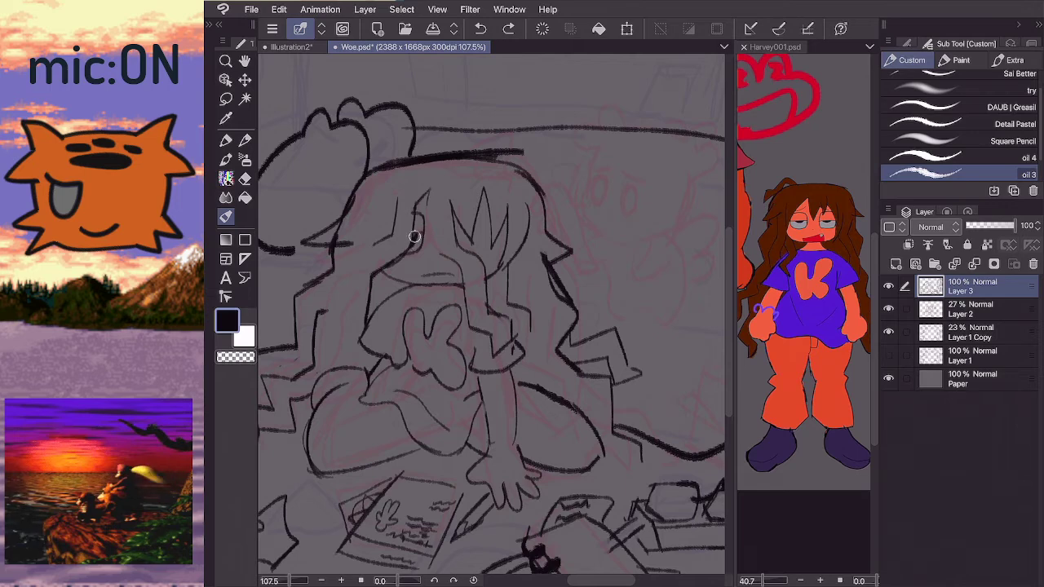
- Erase the spiky finger-like lines over the right side of the character's fringe
{"action": "mouse_move", "coordinate": [410, 234]}
{"action": "left_mouse_down"}
{"action": "mouse_move", "coordinate": [415, 244]}
{"action": "mouse_move", "coordinate": [427, 234]}
{"action": "mouse_move", "coordinate": [427, 201]}
{"action": "mouse_move", "coordinate": [482, 234]}
{"action": "mouse_move", "coordinate": [494, 229]}
{"action": "left_mouse_up"}
{"action": "key", "text": "ctrl+z"}
{"action": "key", "text": "e"}
{"action": "key", "text": "b"}
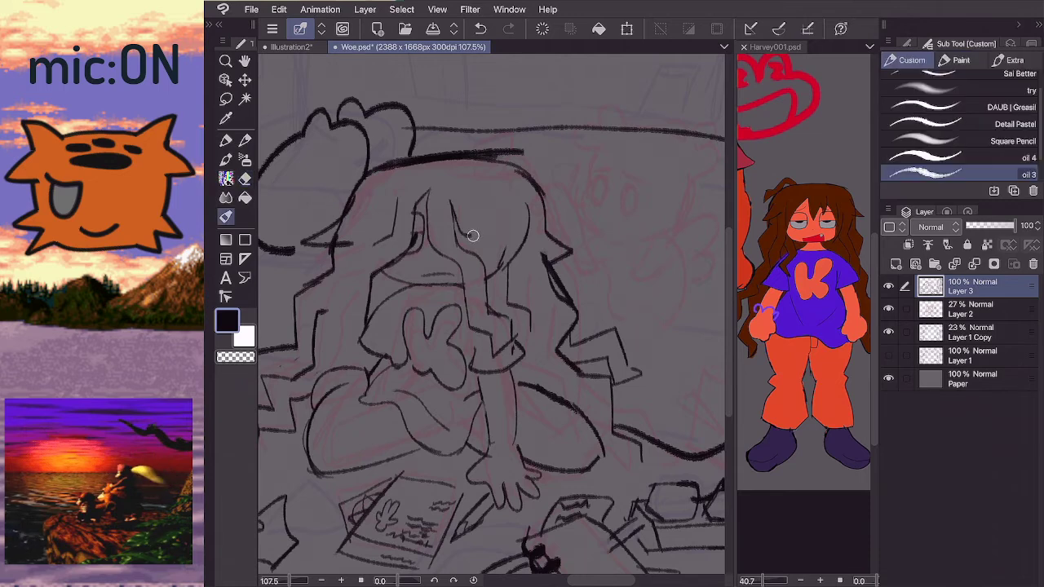
- Draw new long hair strands falling over the right side of the character's face
{"action": "key", "text": "ctrl+z"}
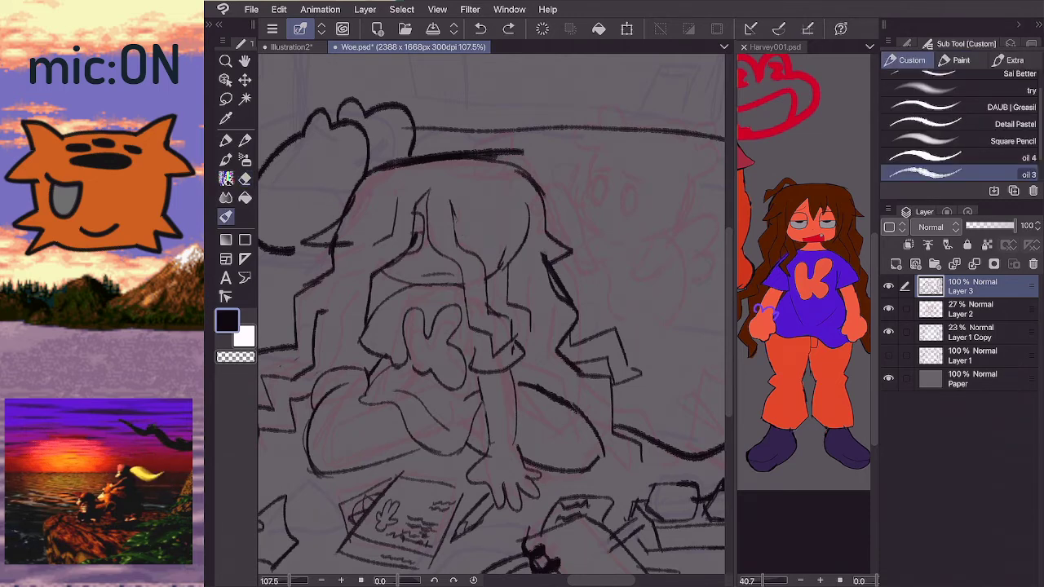
{"action": "left_click_drag", "start_coordinate": [453, 208], "coordinate": [466, 249]}
{"action": "key", "text": "ctrl+z"}
{"action": "left_click_drag", "start_coordinate": [451, 206], "coordinate": [466, 252]}
{"action": "left_click_drag", "start_coordinate": [491, 202], "coordinate": [488, 273]}
{"action": "key", "text": "ctrl+z"}
{"action": "key", "text": "ctrl+z"}
{"action": "mouse_move", "coordinate": [492, 224]}
{"action": "left_mouse_down"}
{"action": "mouse_move", "coordinate": [488, 275]}
{"action": "mouse_move", "coordinate": [500, 263]}
{"action": "left_mouse_up"}
{"action": "key", "text": "e"}
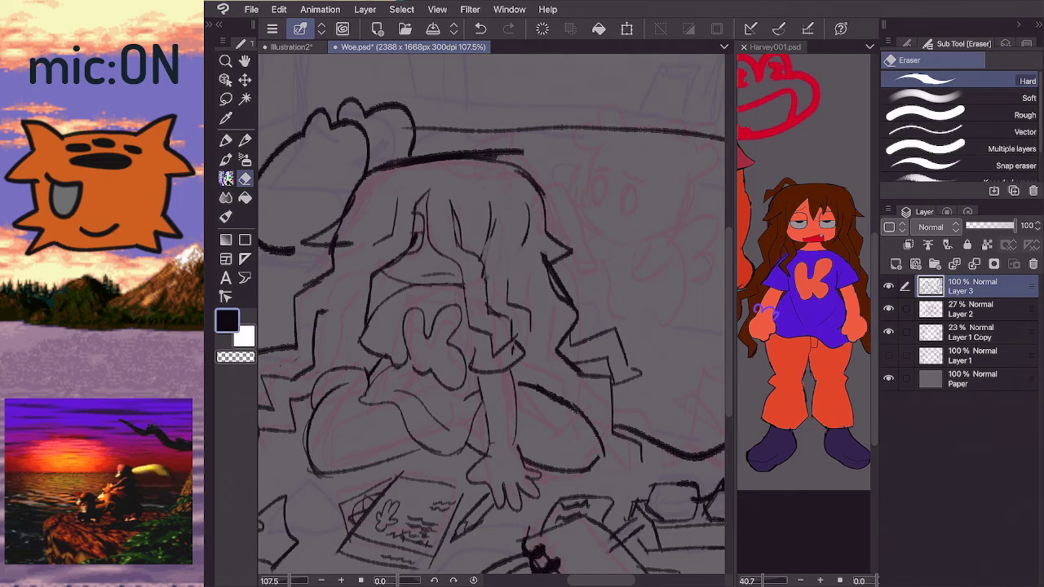
{"action": "key", "text": "b"}
{"action": "scroll", "coordinate": [491, 320], "scroll_direction": "down", "scroll_amount": 1}
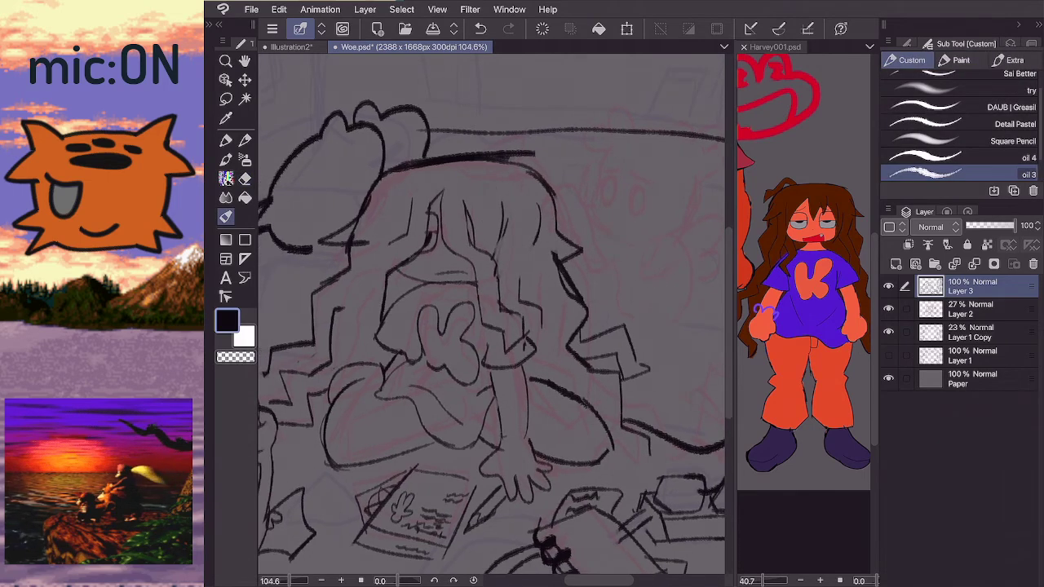
- Erase the sketched eye and redraw its outline between the central hair strands
{"action": "key", "text": "e"}
{"action": "mouse_move", "coordinate": [428, 251]}
{"action": "left_mouse_down"}
{"action": "mouse_move", "coordinate": [432, 217]}
{"action": "mouse_move", "coordinate": [447, 249]}
{"action": "mouse_move", "coordinate": [428, 217]}
{"action": "mouse_move", "coordinate": [440, 195]}
{"action": "left_mouse_up"}
{"action": "key", "text": "b"}
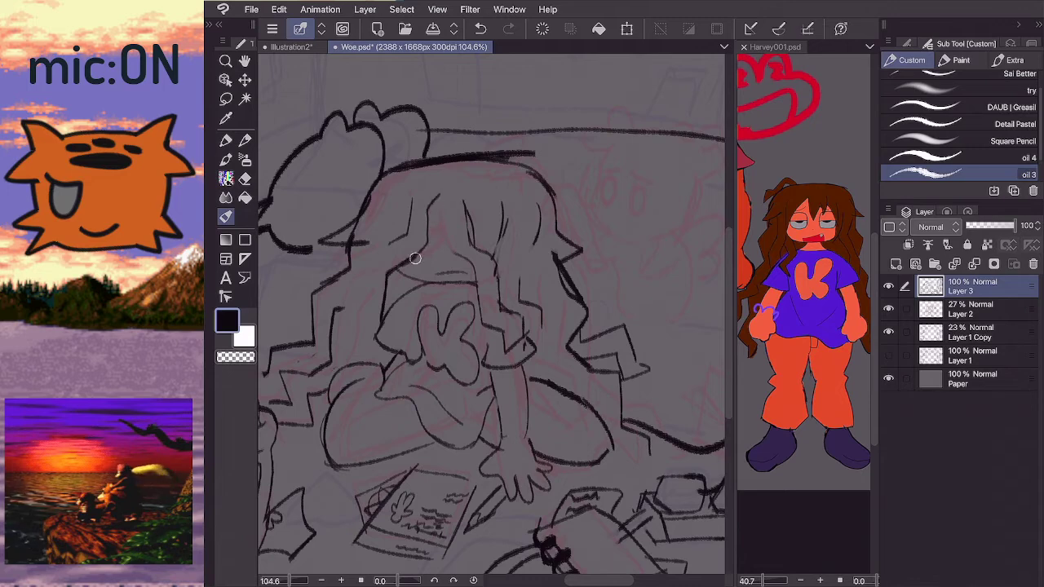
{"action": "mouse_move", "coordinate": [416, 258]}
{"action": "left_mouse_down"}
{"action": "mouse_move", "coordinate": [444, 246]}
{"action": "mouse_move", "coordinate": [432, 213]}
{"action": "left_mouse_up"}
{"action": "left_click_drag", "start_coordinate": [445, 253], "coordinate": [445, 215]}
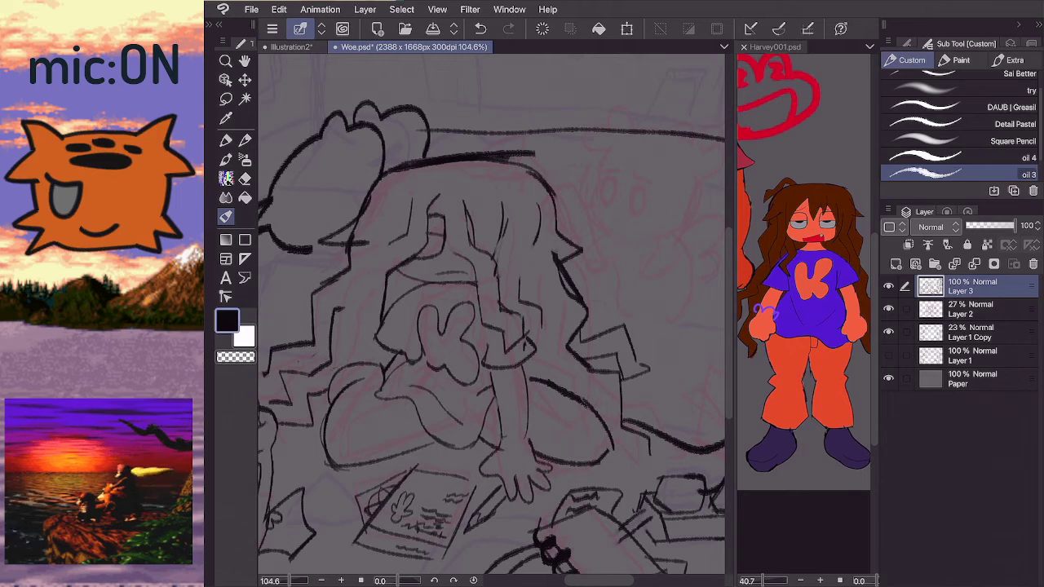
- Fill in a dark pupil in the redrawn eye and add its inner edge line
{"action": "key", "text": "ctrl+z"}
{"action": "mouse_move", "coordinate": [429, 240]}
{"action": "left_mouse_down"}
{"action": "mouse_move", "coordinate": [443, 230]}
{"action": "mouse_move", "coordinate": [431, 241]}
{"action": "left_mouse_up"}
{"action": "key", "text": "ctrl+z"}
{"action": "key", "text": "ctrl+z"}
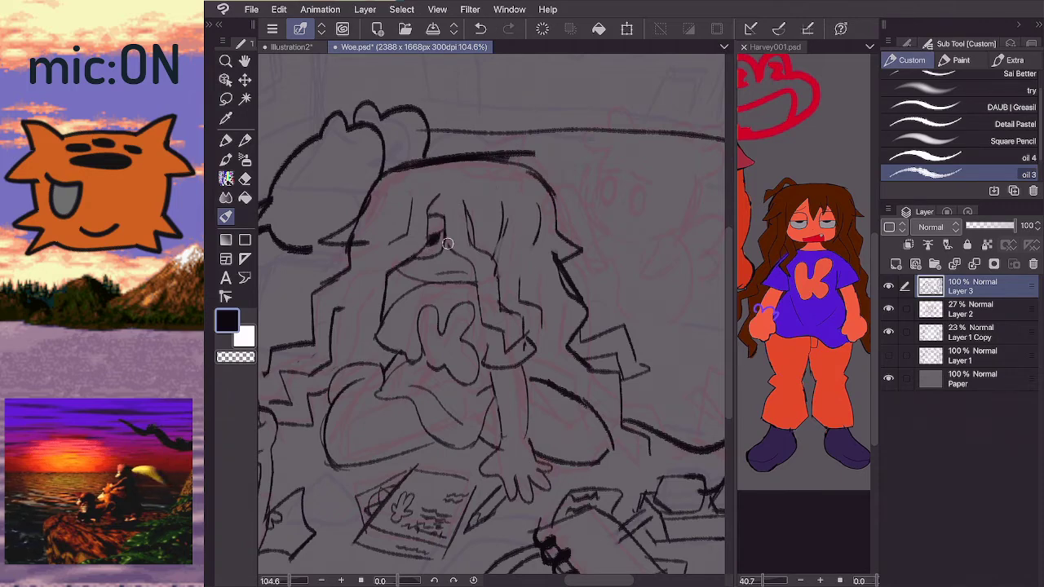
{"action": "left_click_drag", "start_coordinate": [449, 247], "coordinate": [445, 204]}
{"action": "scroll", "coordinate": [395, 301], "scroll_direction": "down", "scroll_amount": 1}
{"action": "scroll", "coordinate": [445, 205], "scroll_direction": "down", "scroll_amount": 2}
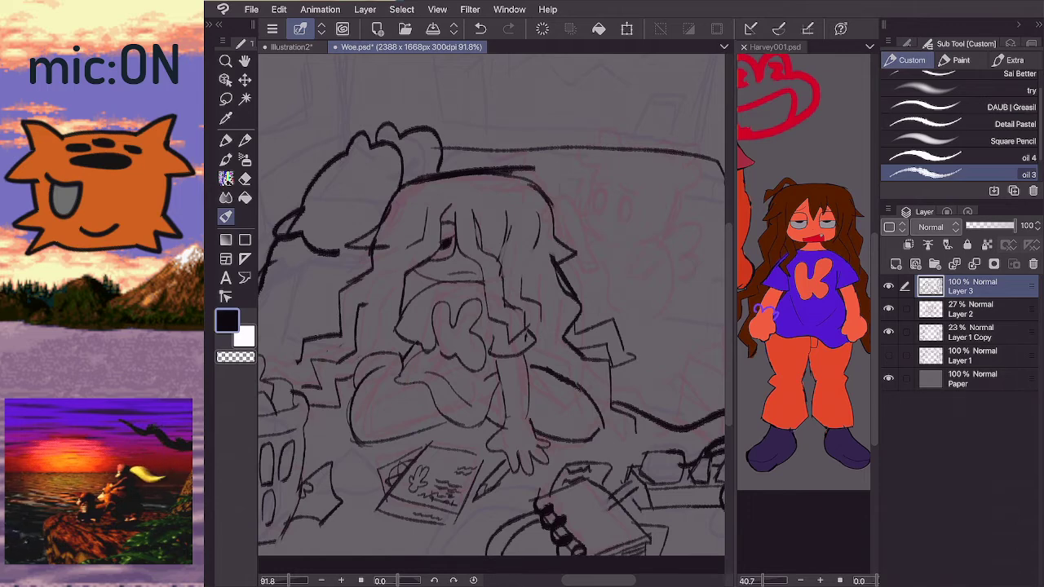
- Erase the right outer hair outline and redraw it with a pointed tuft beside the face
{"action": "key", "text": "e"}
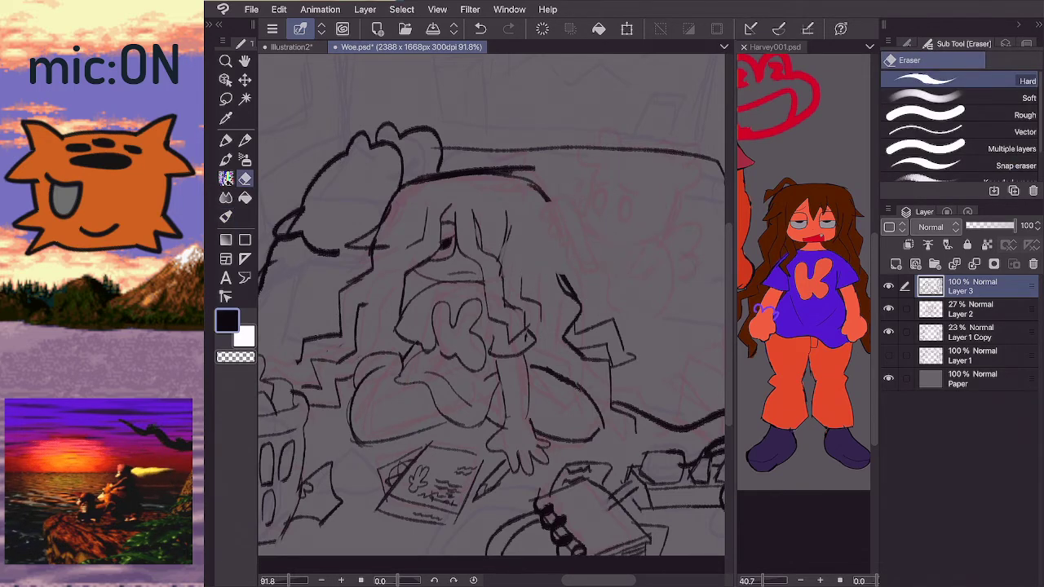
{"action": "key", "text": "b"}
{"action": "mouse_move", "coordinate": [532, 185]}
{"action": "left_mouse_down"}
{"action": "mouse_move", "coordinate": [563, 263]}
{"action": "mouse_move", "coordinate": [560, 292]}
{"action": "left_mouse_up"}
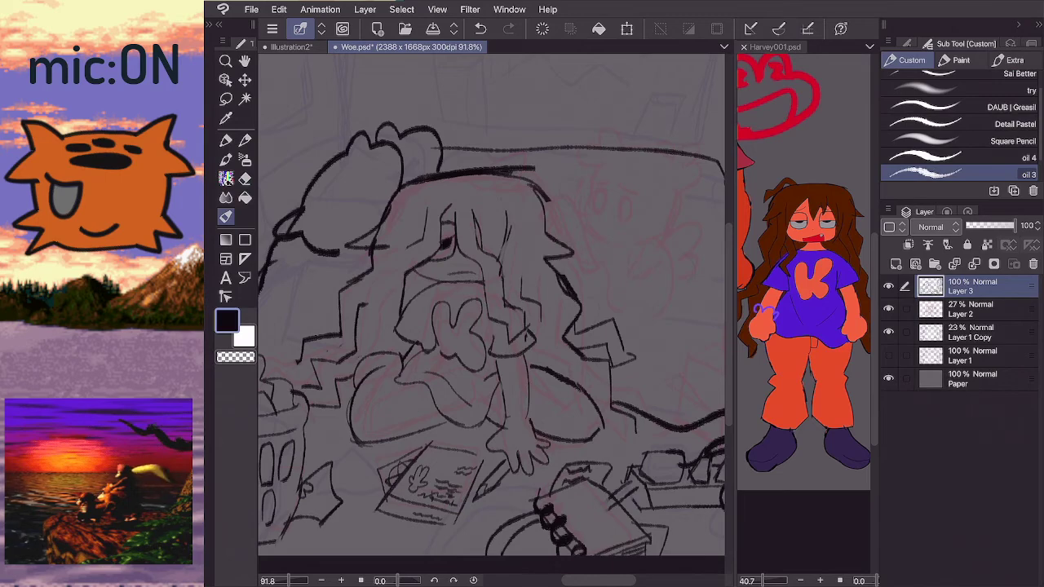
{"action": "scroll", "coordinate": [450, 182], "scroll_direction": "down", "scroll_amount": 5}
{"action": "scroll", "coordinate": [432, 207], "scroll_direction": "up", "scroll_amount": 6}
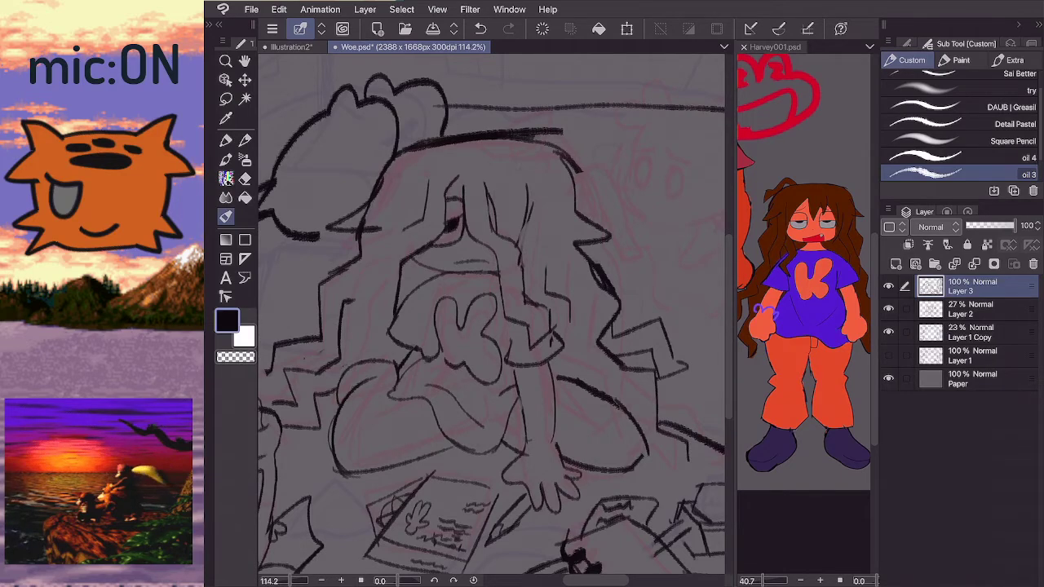
- Lasso the eye with the left cheek and hair lines, adjust their placement with a free transform, and deselect
{"action": "key", "text": "e"}
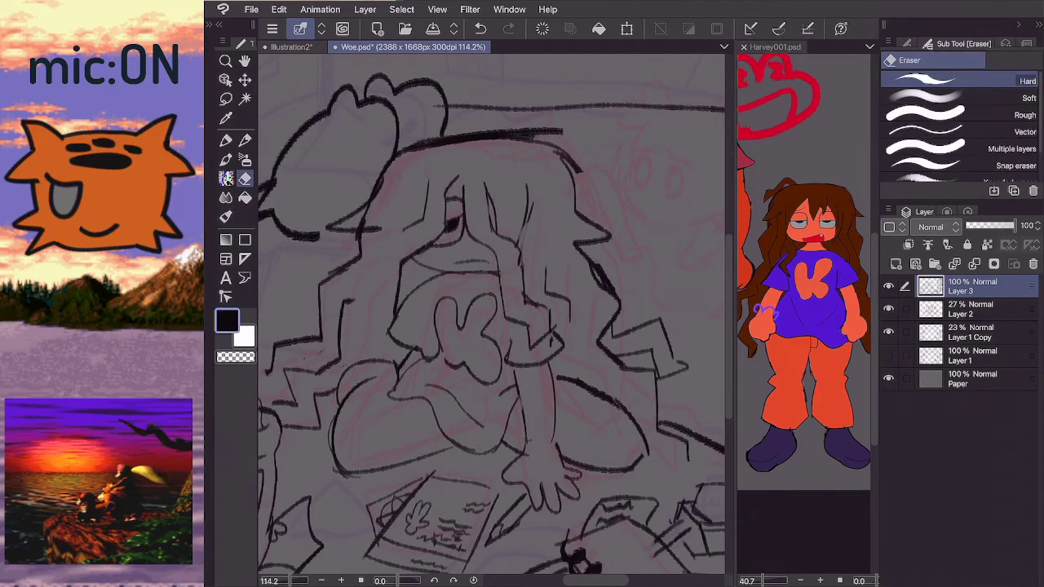
{"action": "key", "text": "m"}
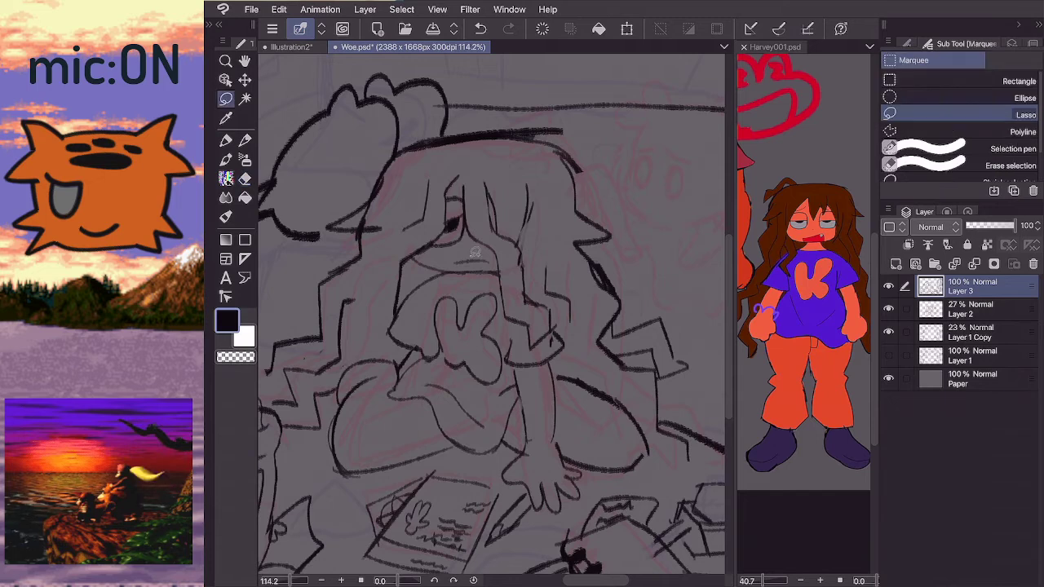
{"action": "mouse_move", "coordinate": [471, 253]}
{"action": "left_mouse_down"}
{"action": "mouse_move", "coordinate": [460, 158]}
{"action": "mouse_move", "coordinate": [402, 229]}
{"action": "mouse_move", "coordinate": [386, 303]}
{"action": "mouse_move", "coordinate": [427, 267]}
{"action": "mouse_move", "coordinate": [416, 250]}
{"action": "mouse_move", "coordinate": [457, 242]}
{"action": "mouse_move", "coordinate": [465, 251]}
{"action": "mouse_move", "coordinate": [421, 240]}
{"action": "left_mouse_up"}
{"action": "key", "text": "ctrl+t"}
{"action": "key", "text": "Return"}
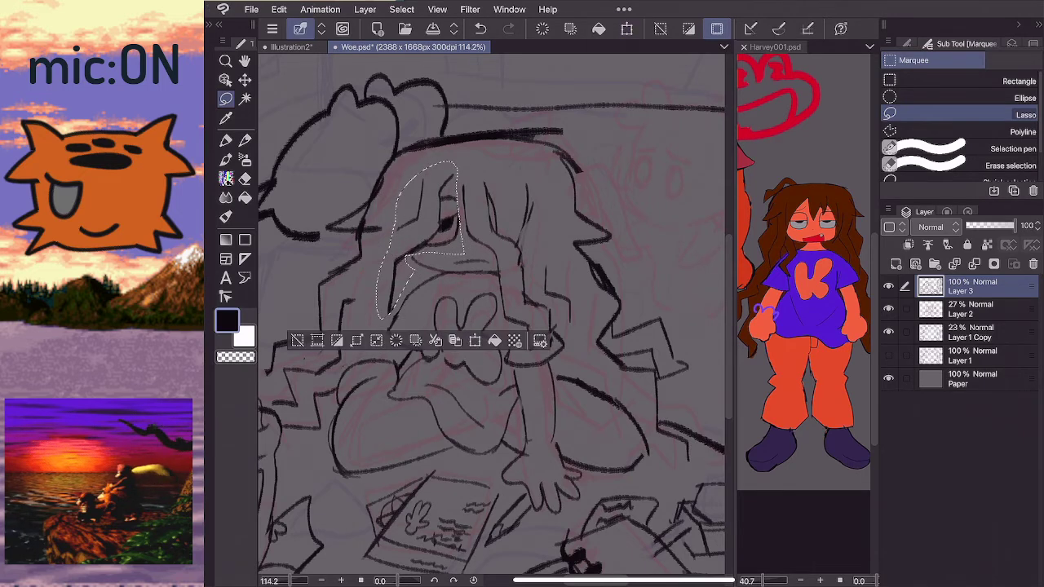
{"action": "key", "text": "ctrl+d"}
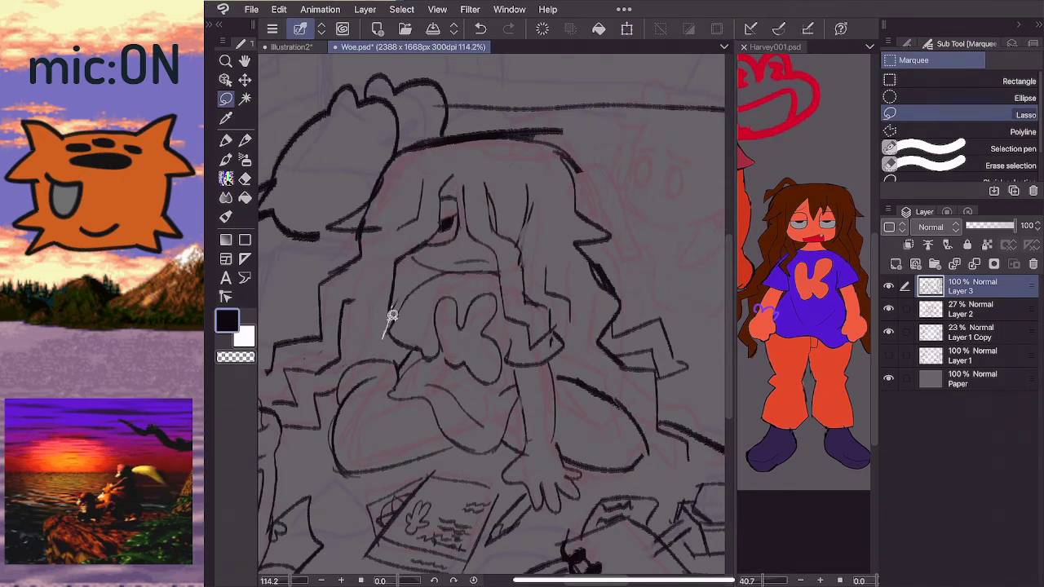
{"action": "key", "text": "ctrl+z"}
{"action": "key", "text": "ctrl+z"}
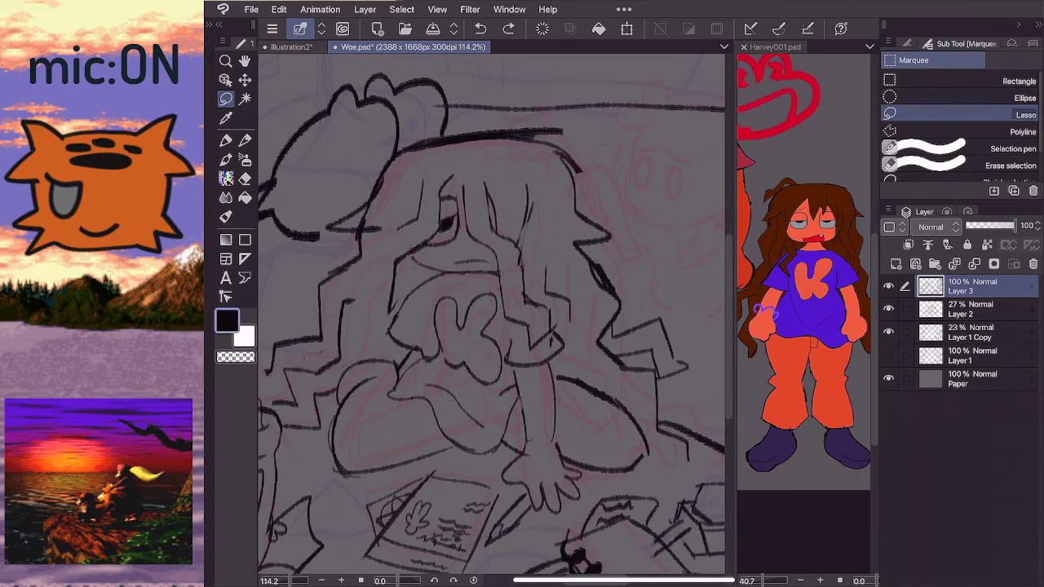
{"action": "key", "text": "b"}
{"action": "left_click_drag", "start_coordinate": [395, 285], "coordinate": [391, 333]}
{"action": "key", "text": "ctrl+z"}
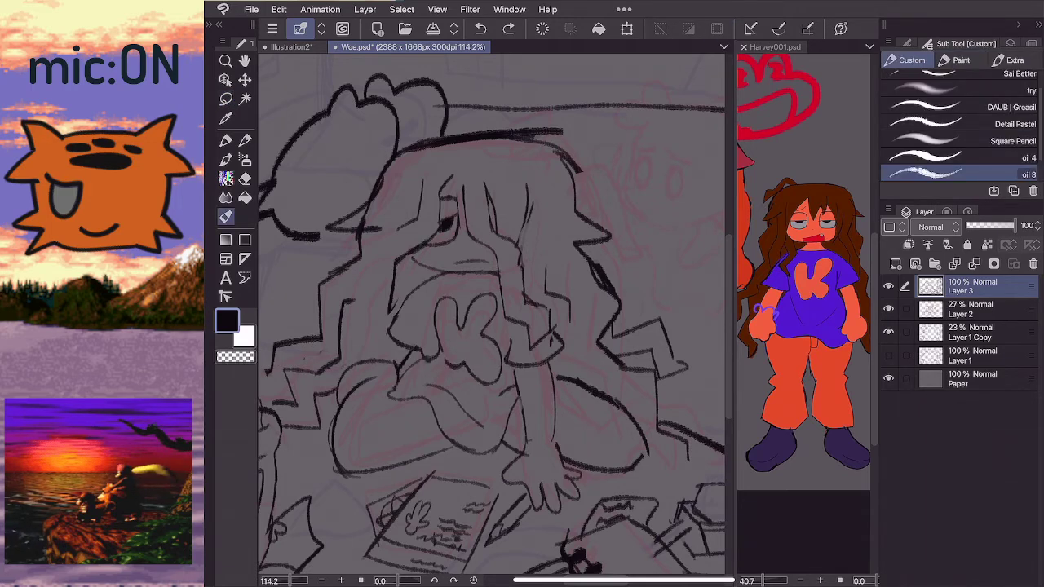
- Erase the eye and redraw it with a small, partly hidden pupil beneath the hair strand
{"action": "key", "text": "e"}
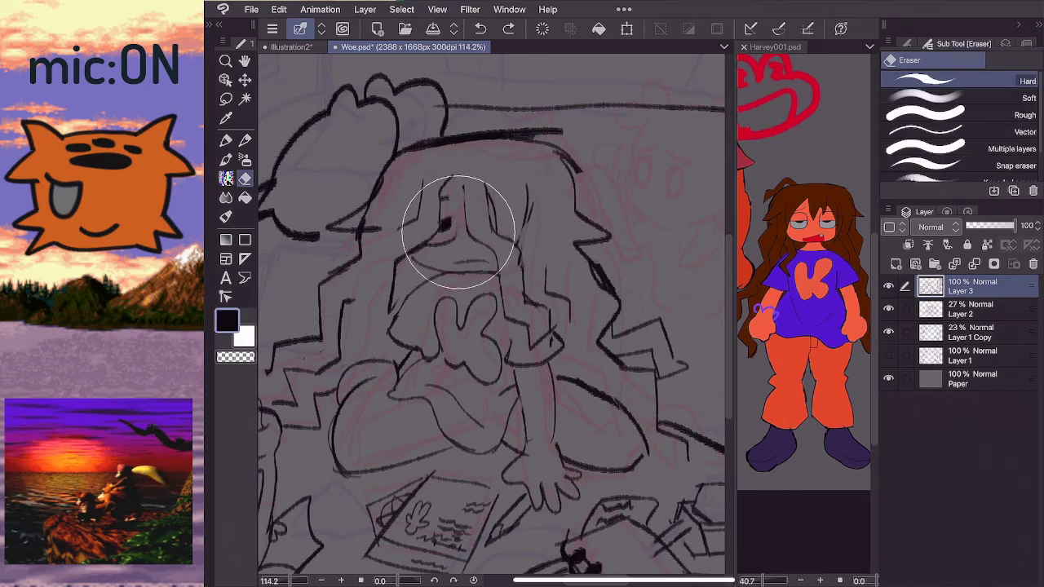
{"action": "left_click", "coordinate": [449, 235]}
{"action": "key", "text": "b"}
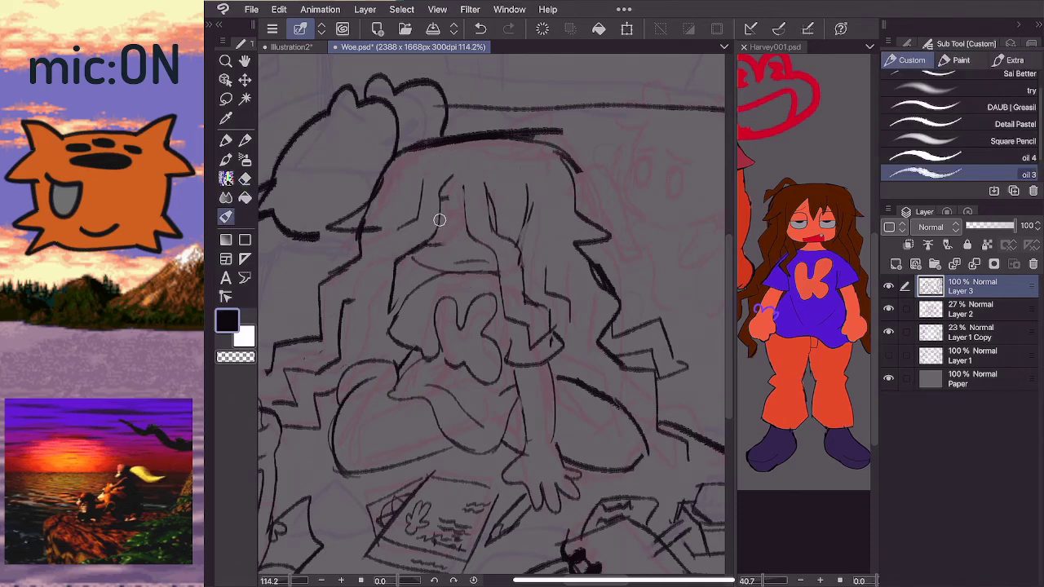
{"action": "mouse_move", "coordinate": [433, 245]}
{"action": "left_mouse_down"}
{"action": "mouse_move", "coordinate": [456, 222]}
{"action": "mouse_move", "coordinate": [456, 201]}
{"action": "mouse_move", "coordinate": [450, 236]}
{"action": "mouse_move", "coordinate": [435, 244]}
{"action": "mouse_move", "coordinate": [450, 230]}
{"action": "mouse_move", "coordinate": [450, 219]}
{"action": "mouse_move", "coordinate": [442, 222]}
{"action": "left_mouse_up"}
{"action": "key", "text": "ctrl+z"}
{"action": "key", "text": "ctrl+z"}
{"action": "key", "text": "ctrl+z"}
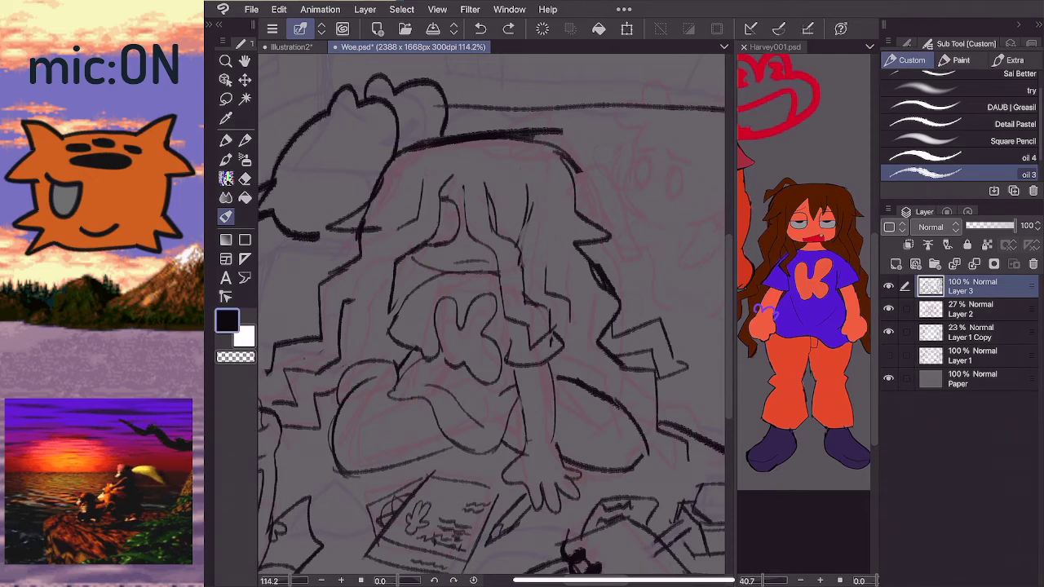
{"action": "mouse_move", "coordinate": [440, 216]}
{"action": "left_mouse_down"}
{"action": "mouse_move", "coordinate": [458, 216]}
{"action": "mouse_move", "coordinate": [443, 223]}
{"action": "left_mouse_up"}
{"action": "key", "text": "ctrl+z"}
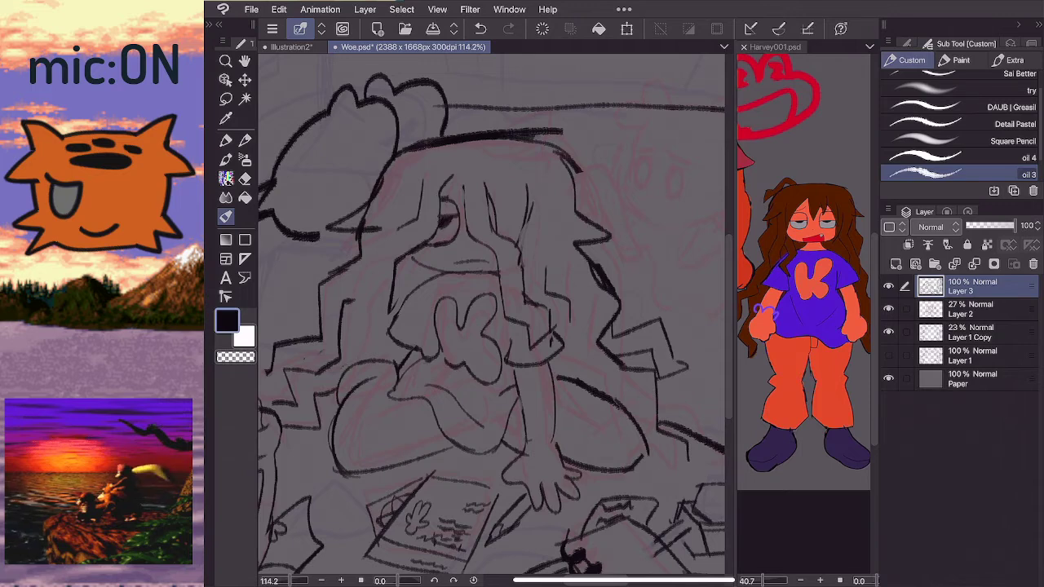
- Erase the short mouth line and draw two small tooth-like shapes under the curve at the base of the face
{"action": "key", "text": "e"}
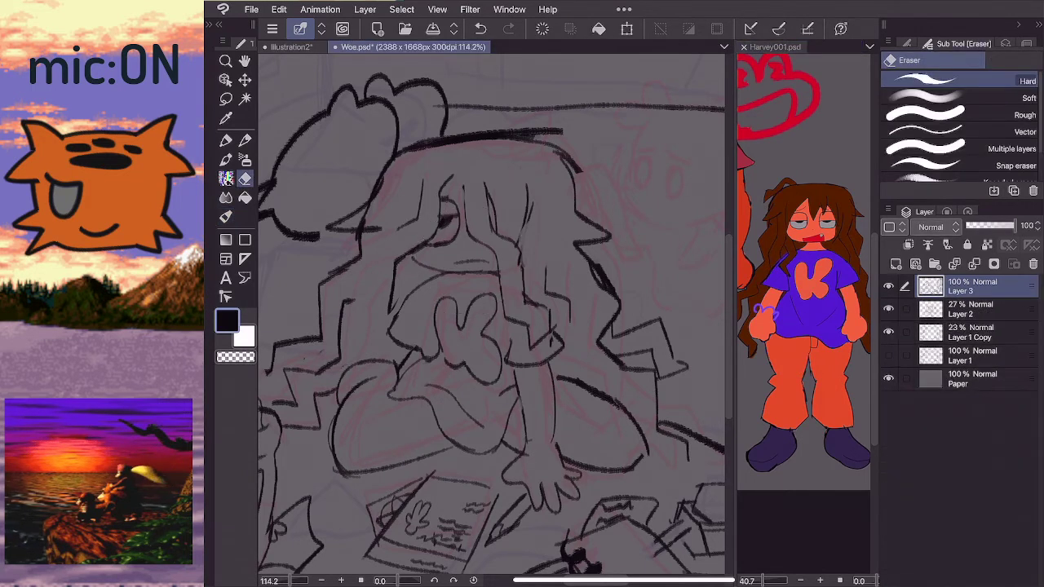
{"action": "key", "text": "ctrl+z"}
{"action": "left_click_drag", "start_coordinate": [461, 262], "coordinate": [487, 262]}
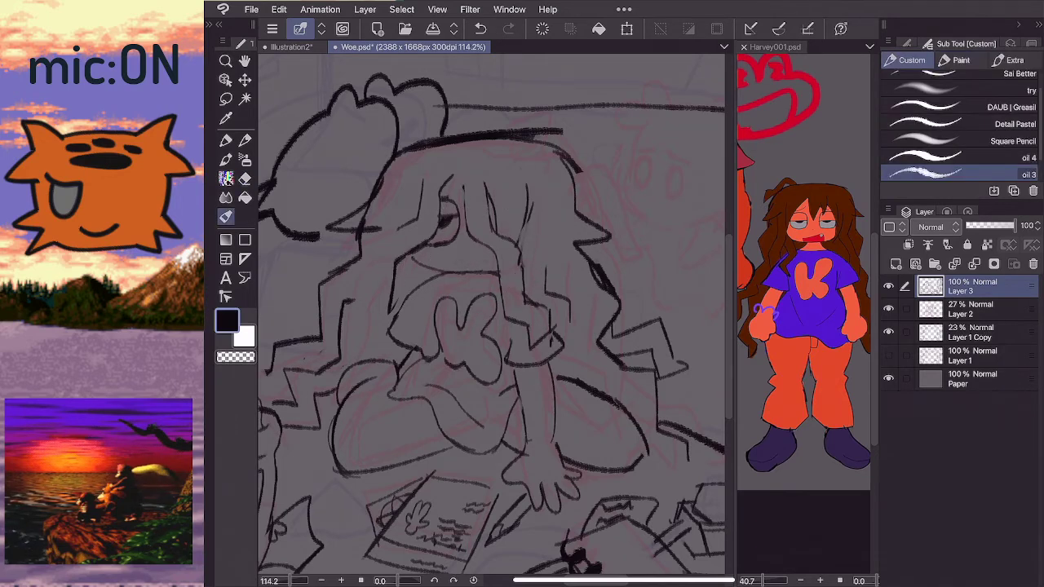
{"action": "key", "text": "b"}
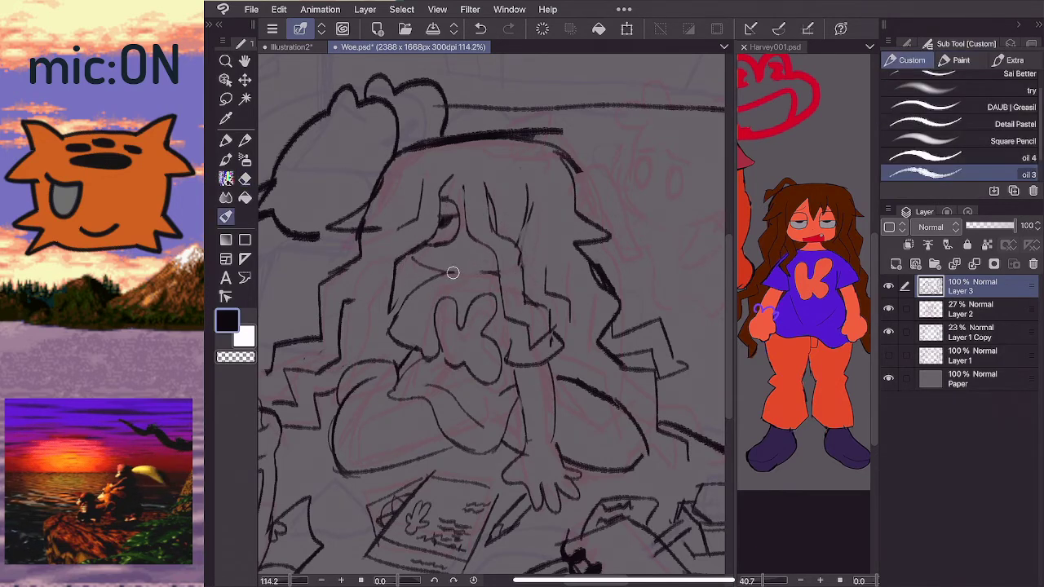
{"action": "key", "text": "ctrl+z"}
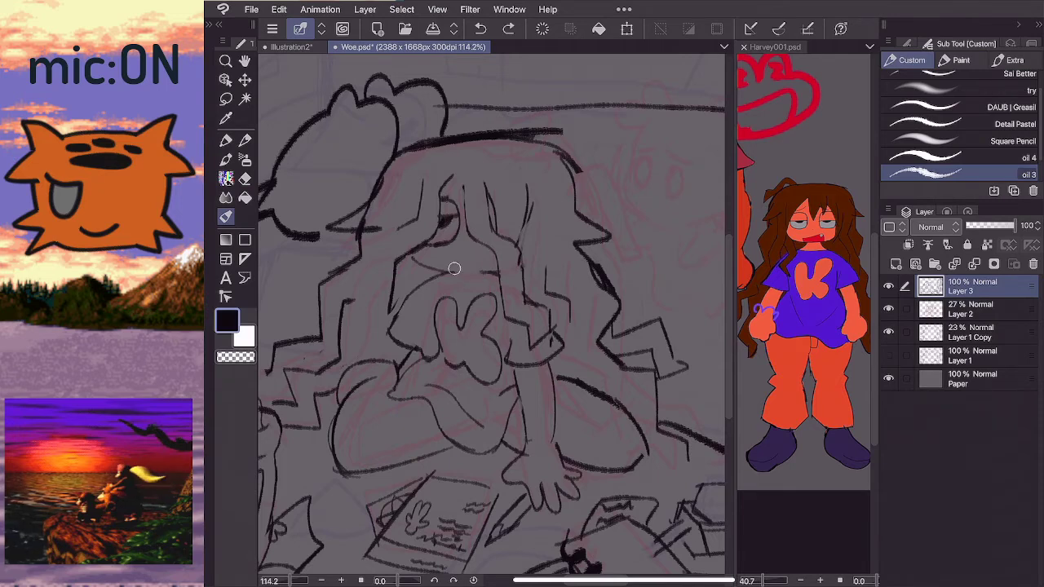
{"action": "mouse_move", "coordinate": [454, 268]}
{"action": "left_mouse_down"}
{"action": "mouse_move", "coordinate": [481, 273]}
{"action": "mouse_move", "coordinate": [468, 285]}
{"action": "mouse_move", "coordinate": [485, 288]}
{"action": "left_mouse_up"}
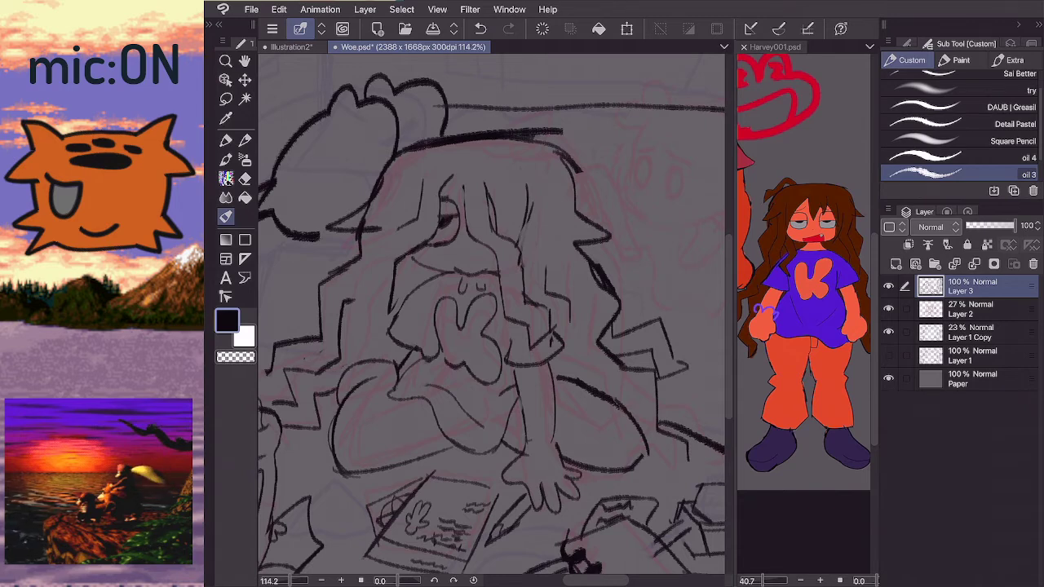
{"action": "scroll", "coordinate": [491, 313], "scroll_direction": "down", "scroll_amount": 4}
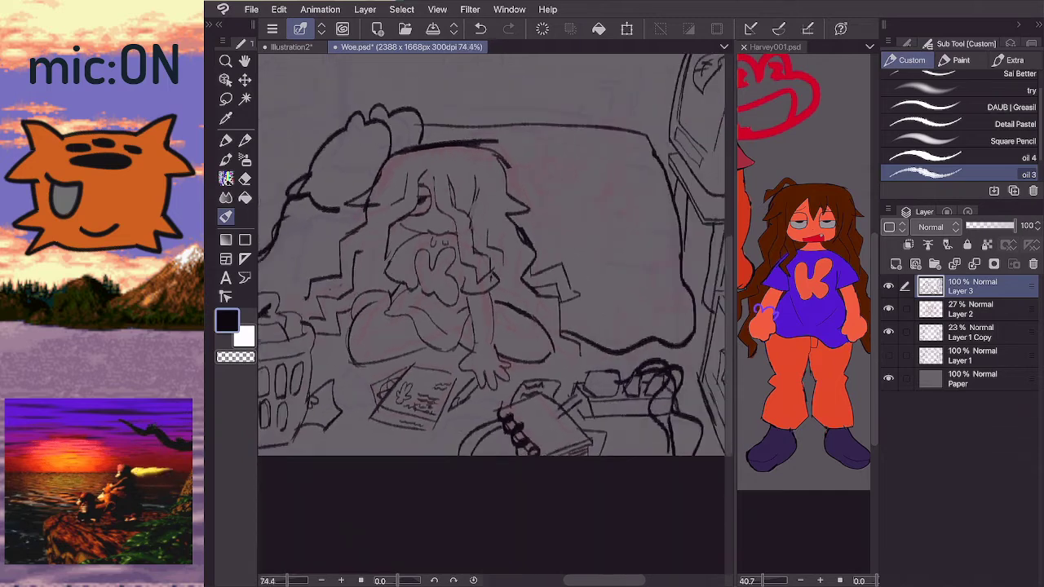
- Undo the two tooth-like shapes beneath the mouth curve
{"action": "scroll", "coordinate": [408, 213], "scroll_direction": "up", "scroll_amount": 3}
{"action": "key", "text": "ctrl+z"}
{"action": "key", "text": "ctrl+z"}
{"action": "key", "text": "ctrl+z"}
{"action": "key", "text": "ctrl+z"}
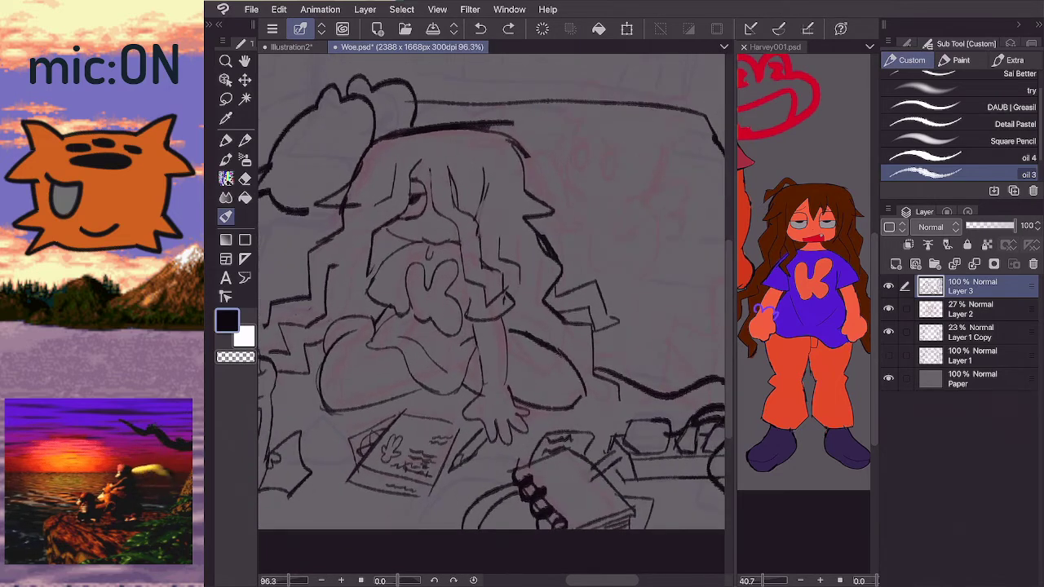
{"action": "scroll", "coordinate": [392, 135], "scroll_direction": "up", "scroll_amount": 1}
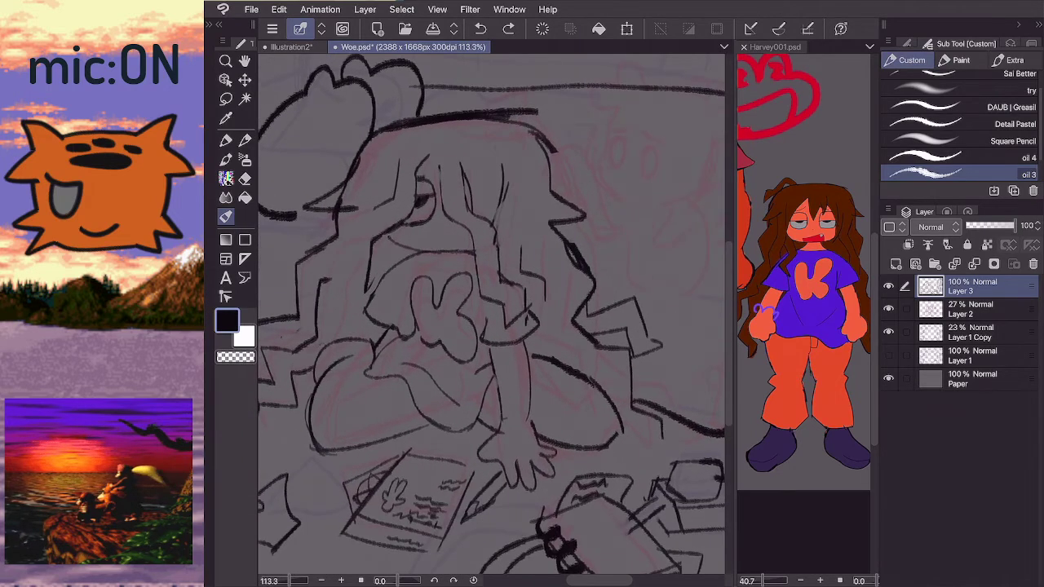
- Draw a small wavy mouth line on the face curve with a narrow drop-shaped tongue hanging over the shirt
{"action": "left_click_drag", "start_coordinate": [418, 245], "coordinate": [460, 244]}
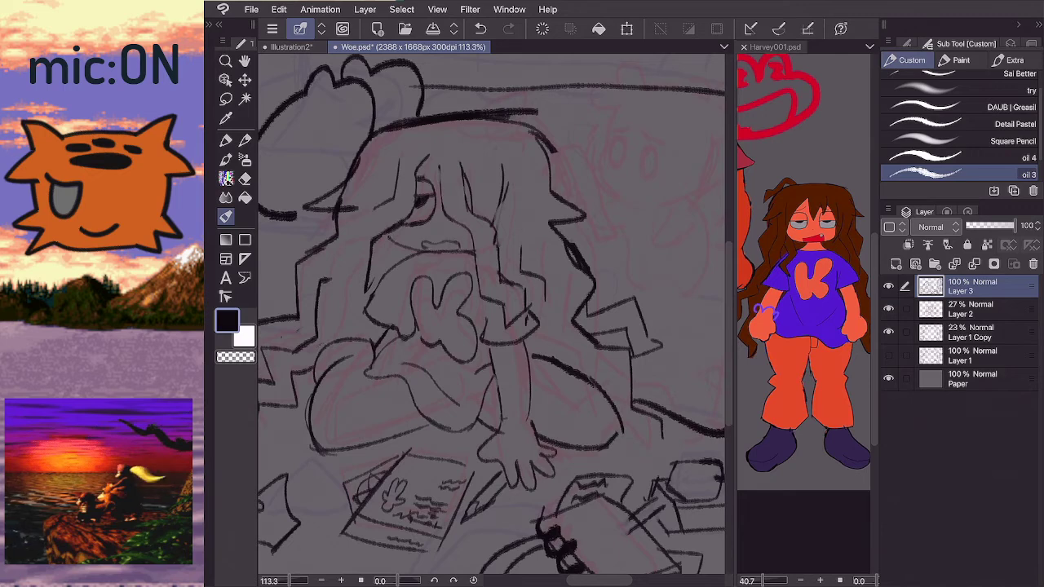
{"action": "key", "text": "e"}
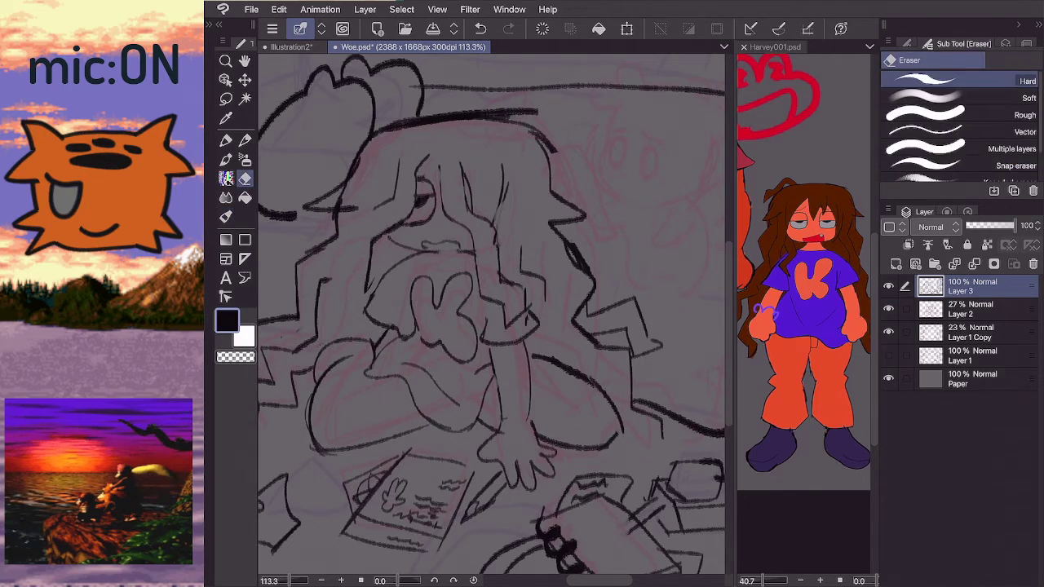
{"action": "key", "text": "b"}
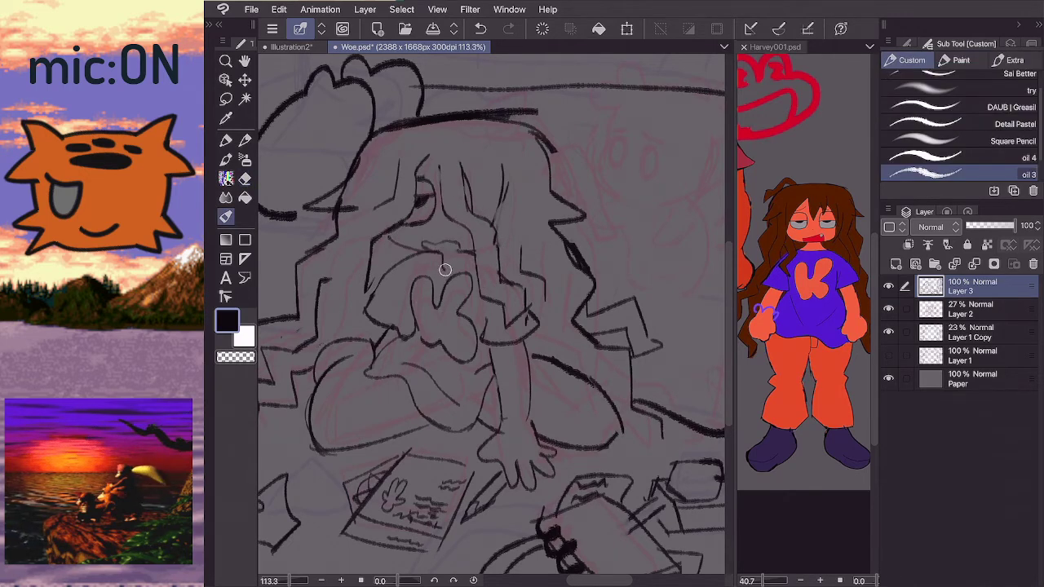
{"action": "left_click_drag", "start_coordinate": [444, 270], "coordinate": [456, 245]}
{"action": "scroll", "coordinate": [492, 314], "scroll_direction": "down", "scroll_amount": 4}
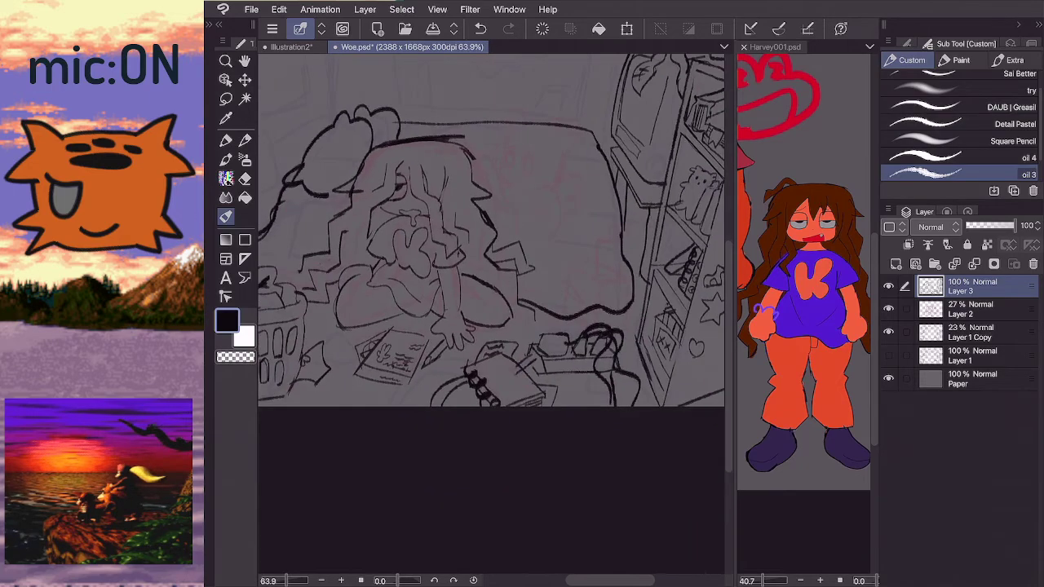
{"action": "scroll", "coordinate": [491, 314], "scroll_direction": "down", "scroll_amount": 2}
{"action": "scroll", "coordinate": [491, 314], "scroll_direction": "up", "scroll_amount": 5}
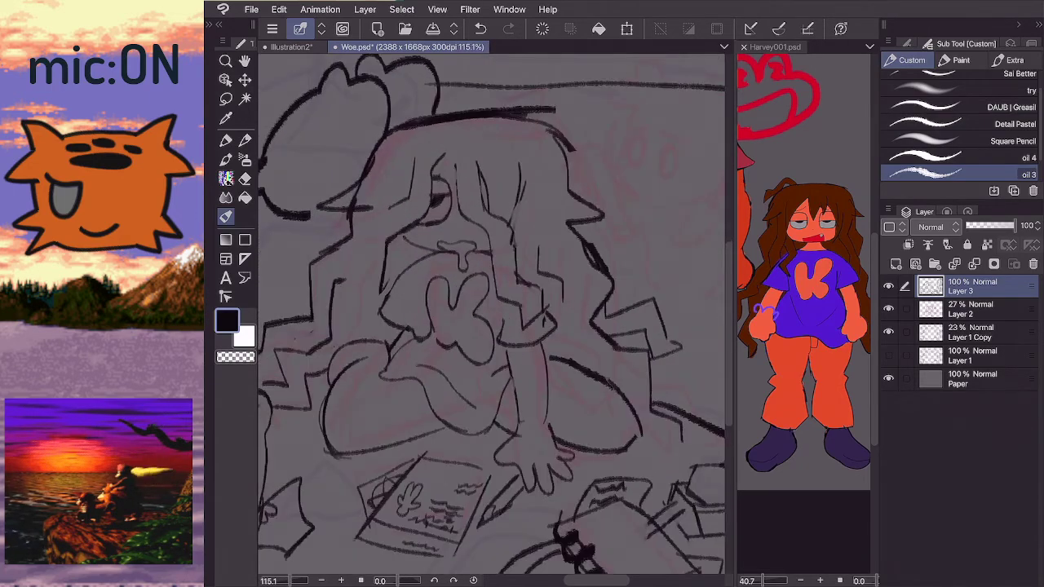
- Undo the last stroke and add two short slanted strokes above the eye beside the hair strand
{"action": "key", "text": "ctrl+z"}
{"action": "left_click_drag", "start_coordinate": [446, 155], "coordinate": [430, 170]}
{"action": "left_click_drag", "start_coordinate": [446, 164], "coordinate": [428, 173]}
{"action": "scroll", "coordinate": [384, 179], "scroll_direction": "down", "scroll_amount": 4}
{"action": "scroll", "coordinate": [407, 368], "scroll_direction": "down", "scroll_amount": 1}
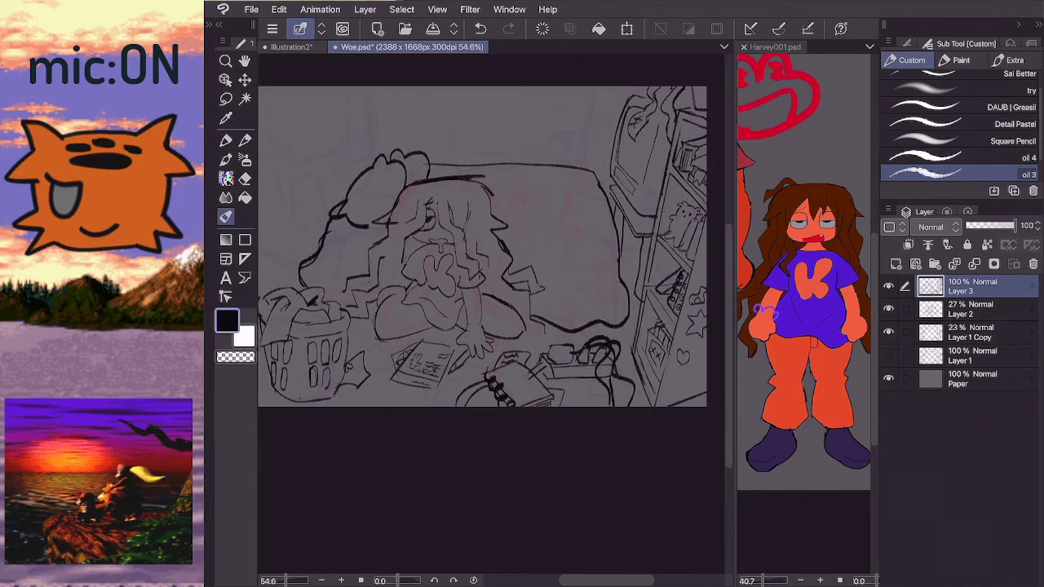
{"action": "scroll", "coordinate": [326, 130], "scroll_direction": "up", "scroll_amount": 2}
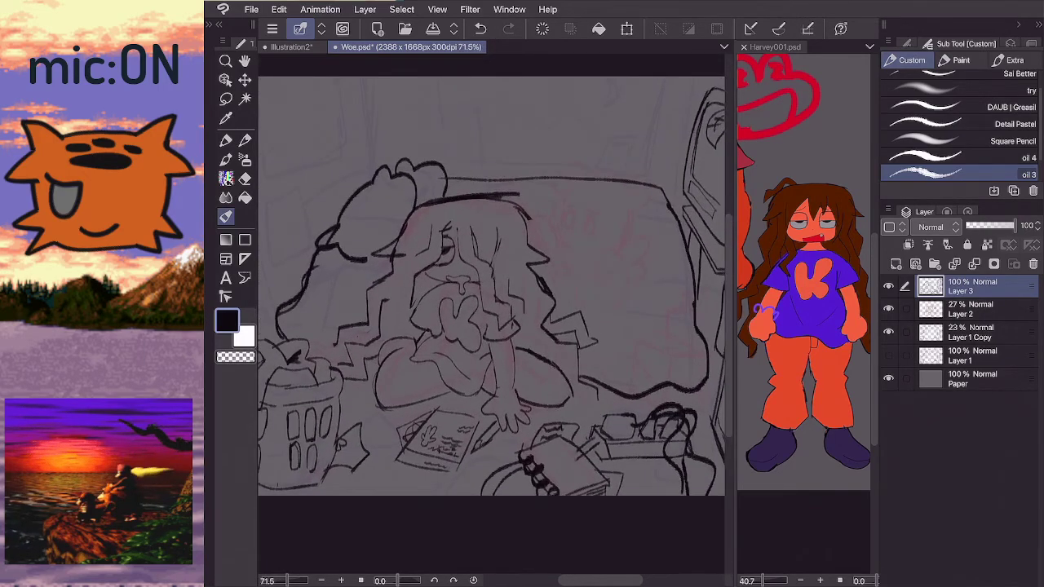
{"action": "scroll", "coordinate": [424, 457], "scroll_direction": "up", "scroll_amount": 2}
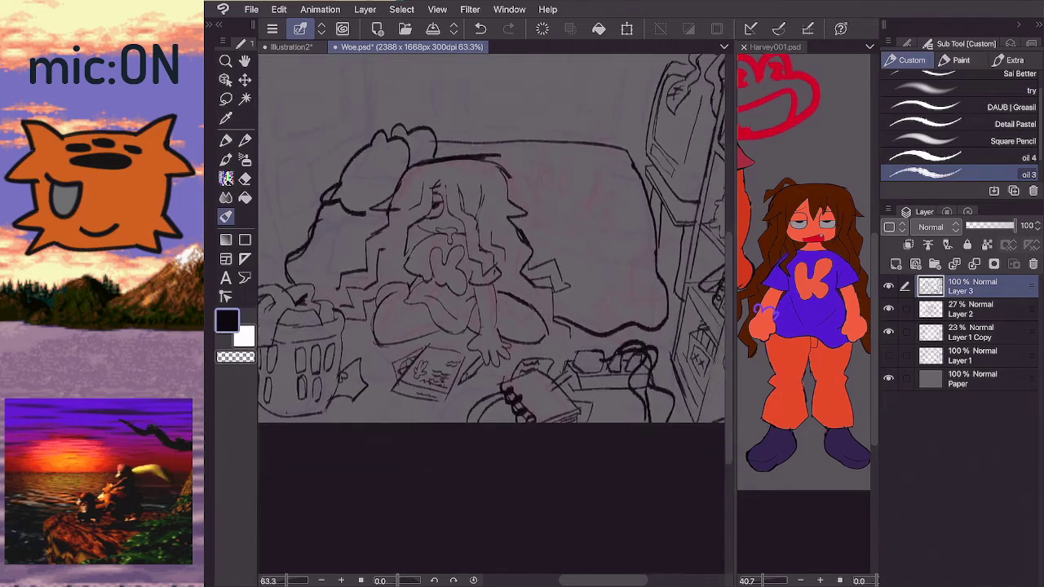
- Erase the rough arm lines between the left sleeve and the bent knee
{"action": "key", "text": "e"}
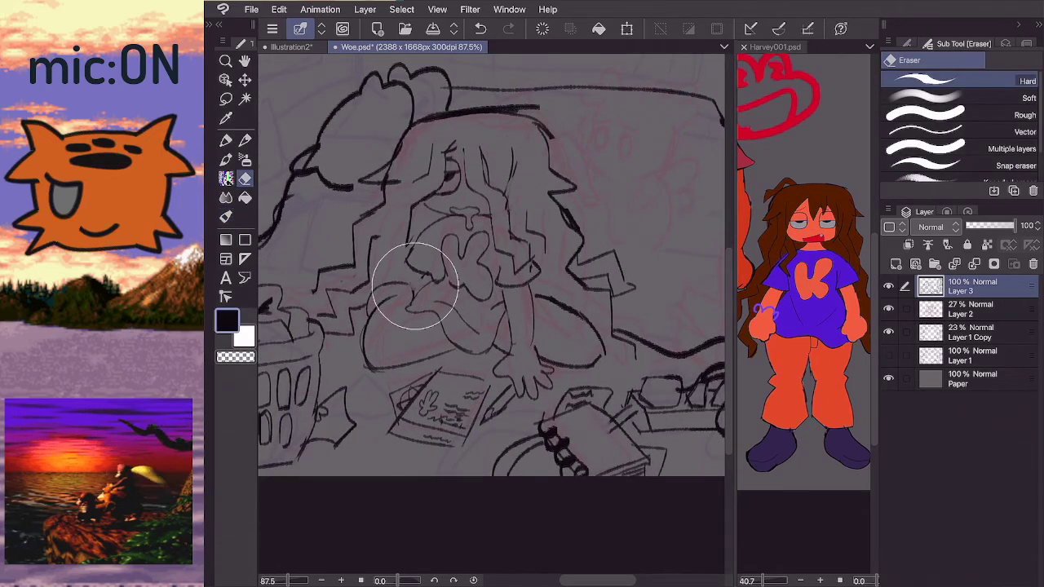
{"action": "key", "text": "b"}
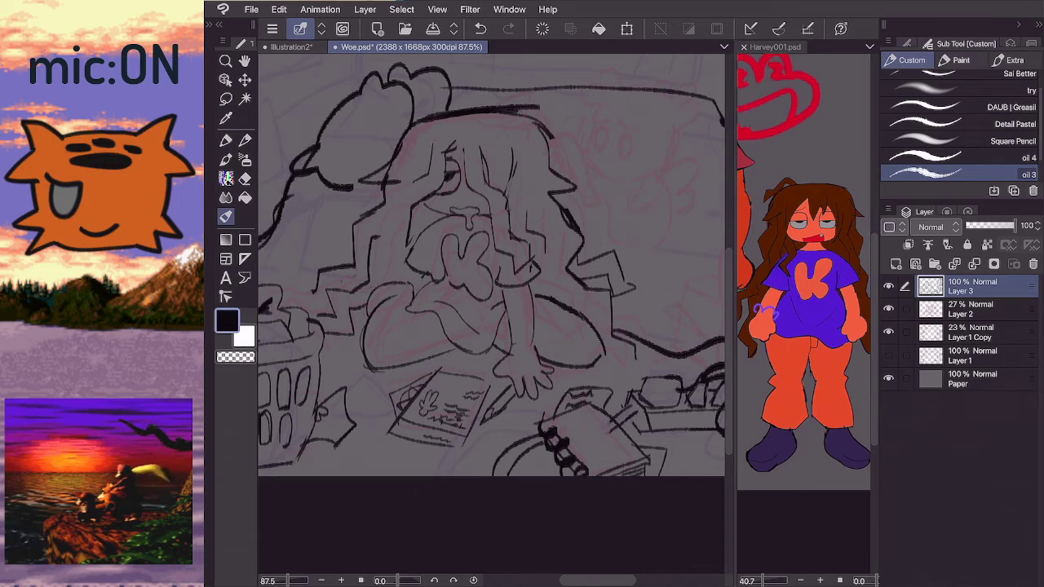
{"action": "key", "text": "e"}
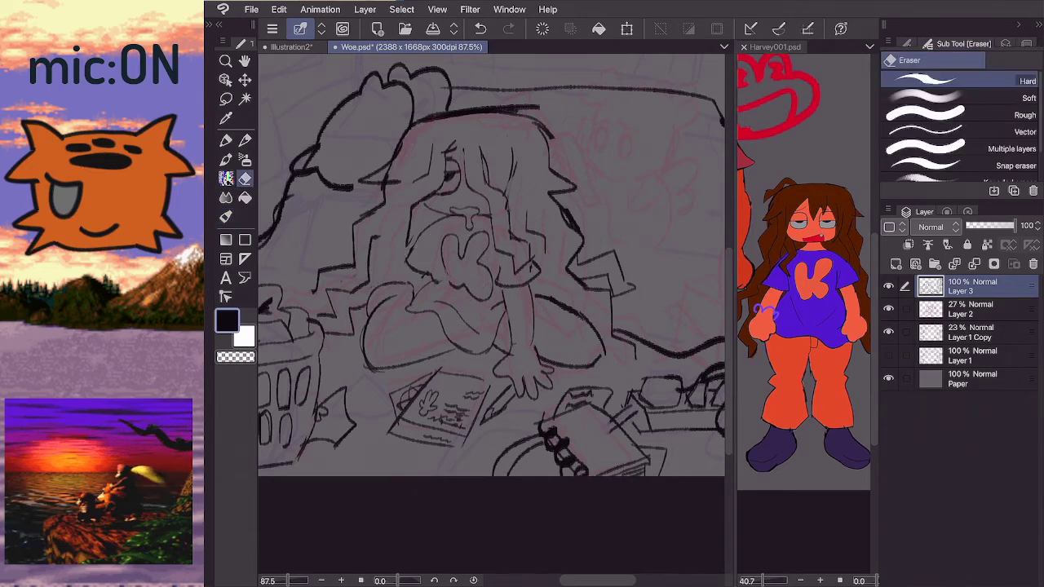
{"action": "key", "text": "b"}
{"action": "left_click_drag", "start_coordinate": [433, 241], "coordinate": [443, 284]}
{"action": "key", "text": "ctrl+z"}
{"action": "key", "text": "ctrl+z"}
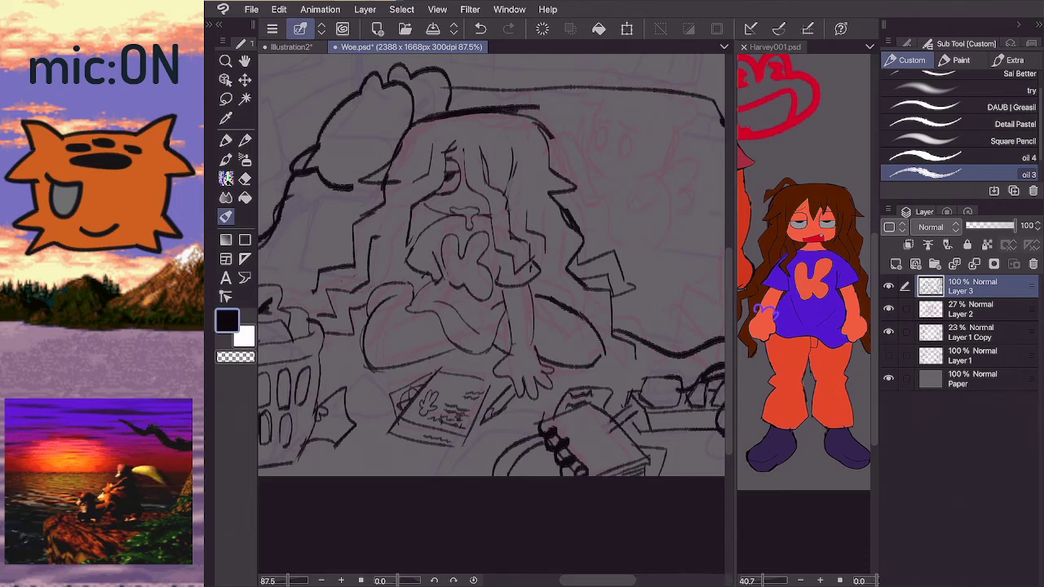
{"action": "key", "text": "e"}
{"action": "left_click_drag", "start_coordinate": [443, 259], "coordinate": [440, 270]}
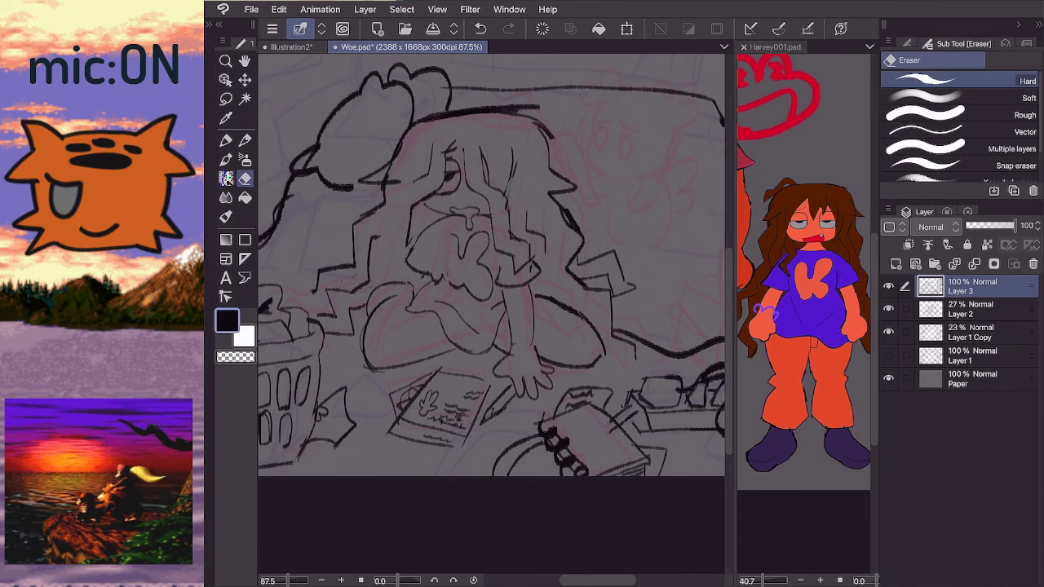
{"action": "key", "text": "b"}
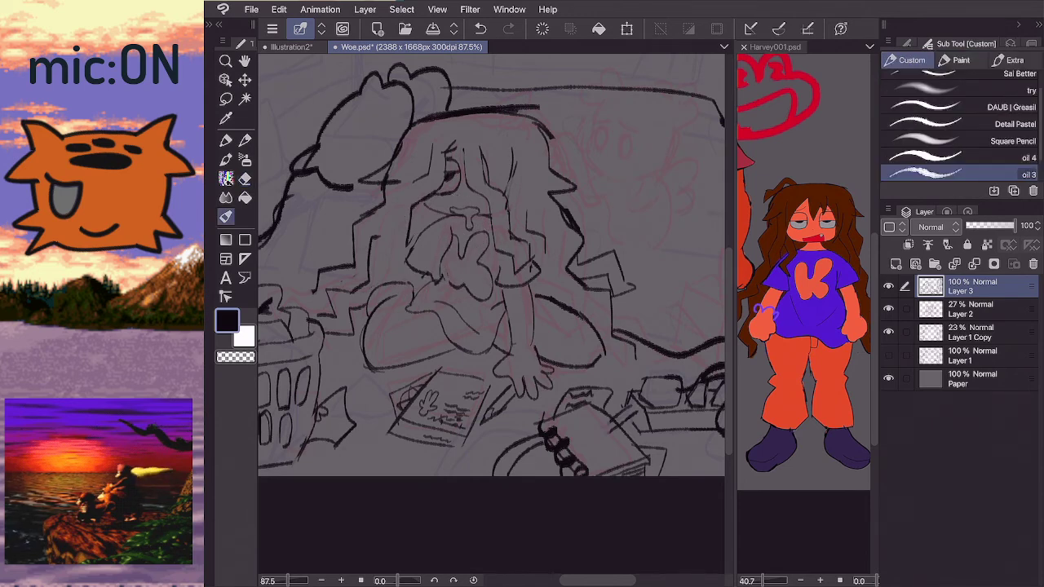
{"action": "key", "text": "ctrl+z"}
{"action": "key", "text": "ctrl+z"}
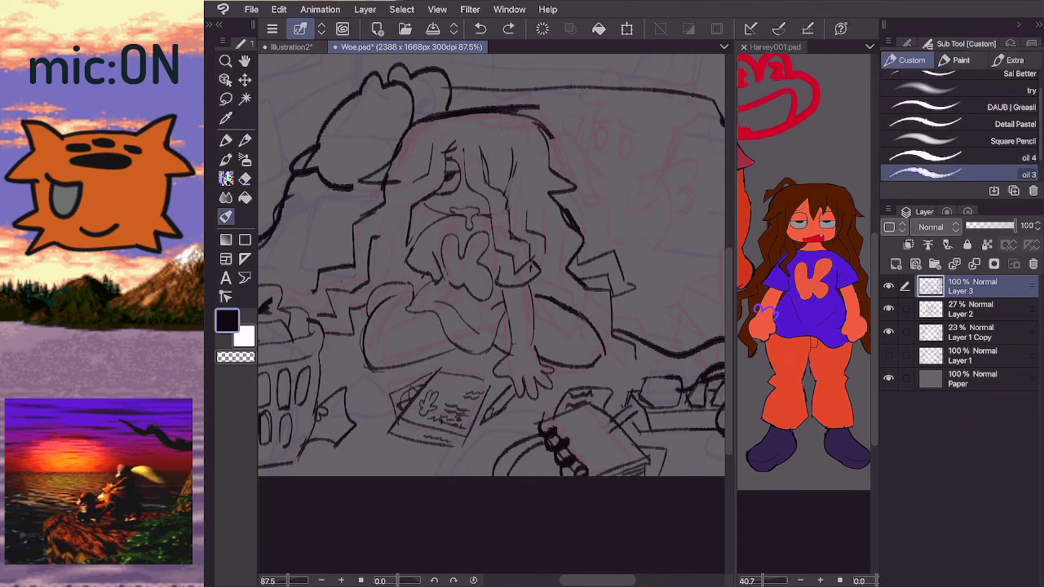
- Draw the left forearm from the sleeve down toward the knee, erase overlapping lines, and undo the last stray stroke
{"action": "mouse_move", "coordinate": [416, 270]}
{"action": "left_mouse_down"}
{"action": "mouse_move", "coordinate": [402, 282]}
{"action": "mouse_move", "coordinate": [419, 293]}
{"action": "left_mouse_up"}
{"action": "key", "text": "e"}
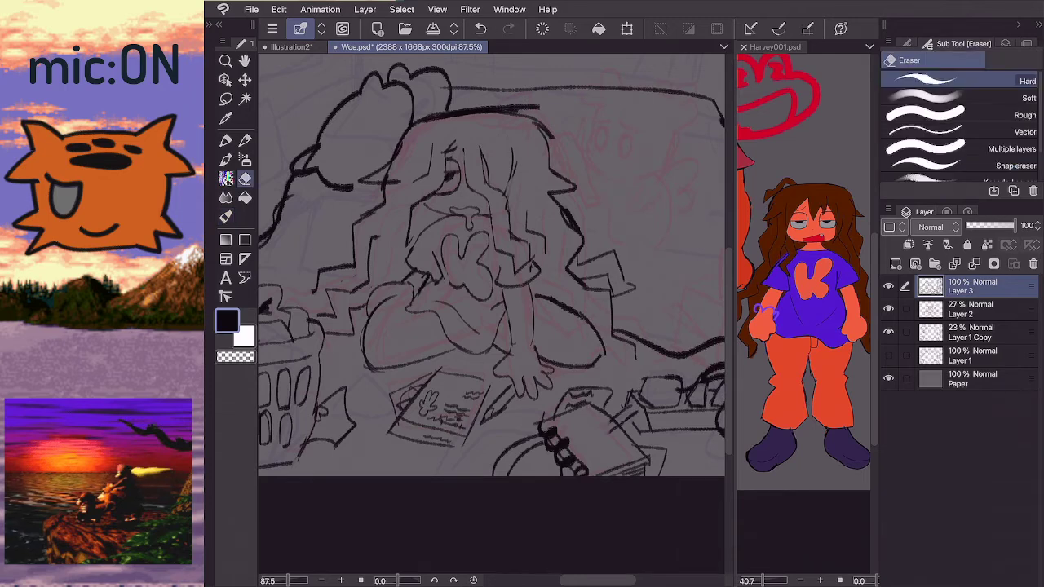
{"action": "key", "text": "b"}
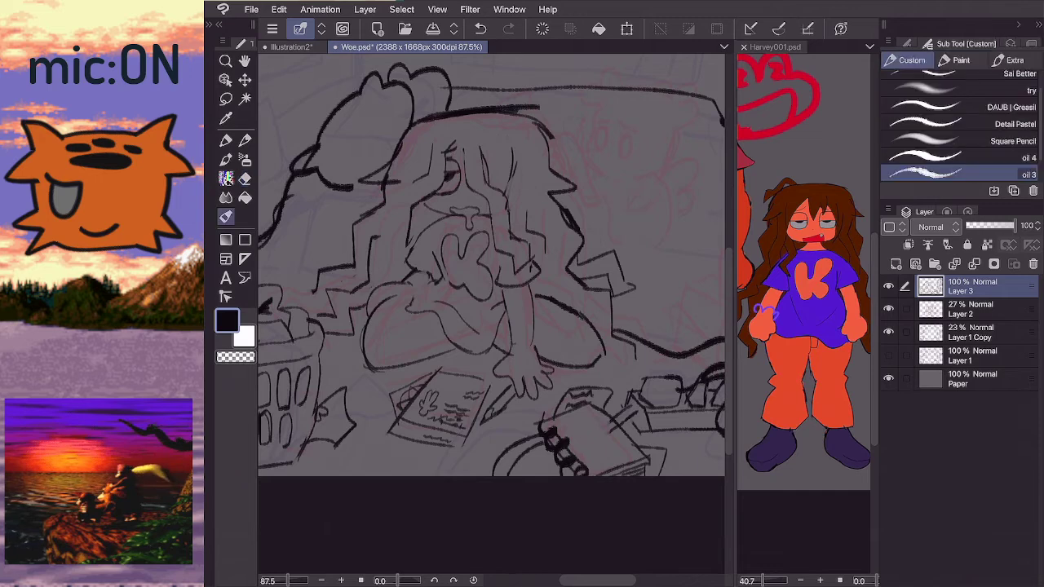
{"action": "mouse_move", "coordinate": [412, 297]}
{"action": "left_mouse_down"}
{"action": "mouse_move", "coordinate": [403, 282]}
{"action": "mouse_move", "coordinate": [437, 279]}
{"action": "left_mouse_up"}
{"action": "key", "text": "ctrl+z"}
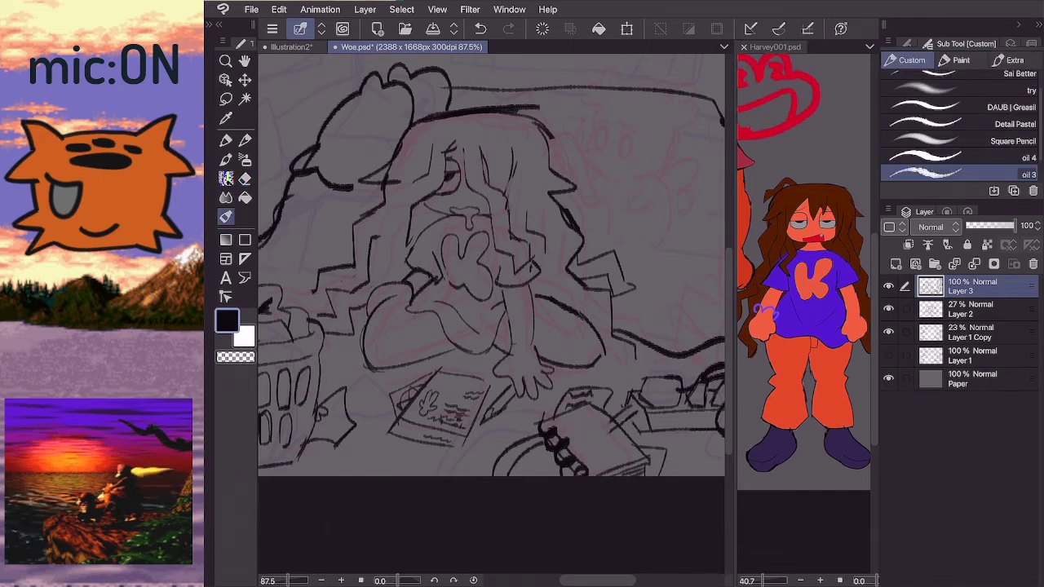
- Draw a hand with separate fingers at the end of the left forearm, resting on the bent knee
{"action": "scroll", "coordinate": [399, 196], "scroll_direction": "down", "scroll_amount": 5}
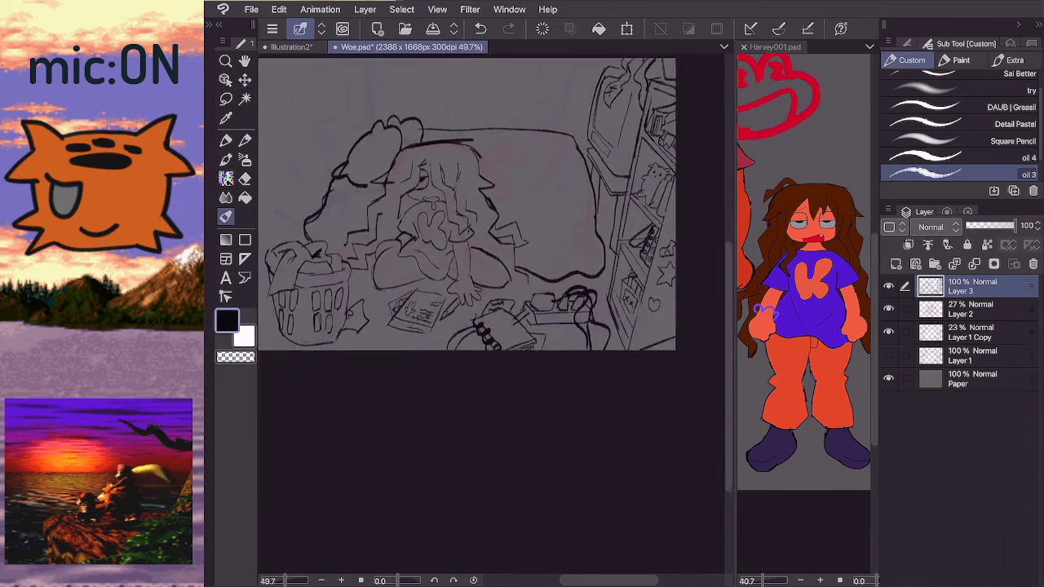
{"action": "scroll", "coordinate": [391, 202], "scroll_direction": "up", "scroll_amount": 3}
{"action": "scroll", "coordinate": [339, 207], "scroll_direction": "up", "scroll_amount": 2}
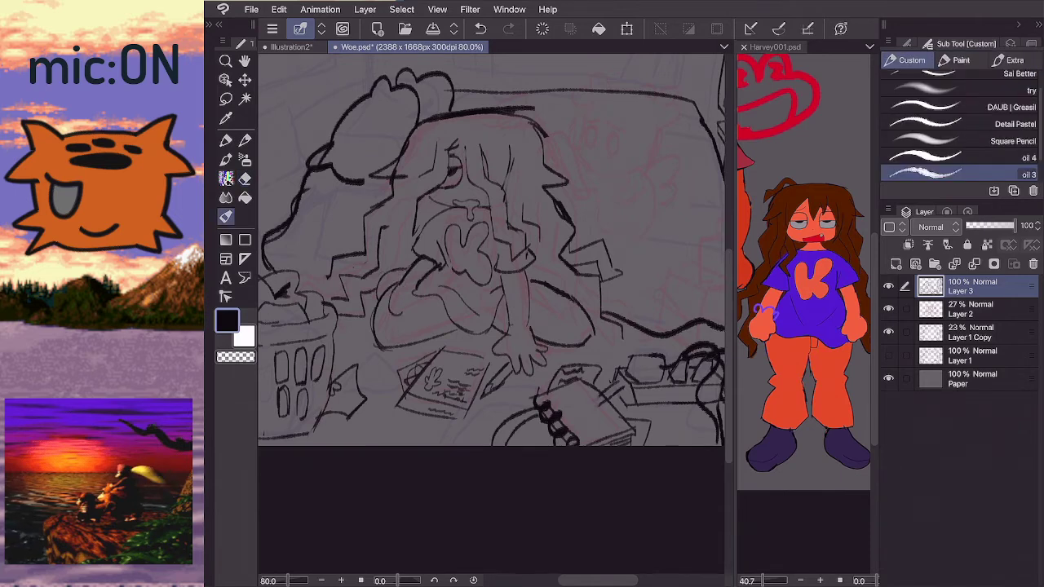
{"action": "left_click_drag", "start_coordinate": [401, 312], "coordinate": [420, 300]}
{"action": "scroll", "coordinate": [493, 278], "scroll_direction": "down", "scroll_amount": 5}
{"action": "scroll", "coordinate": [493, 278], "scroll_direction": "up", "scroll_amount": 3}
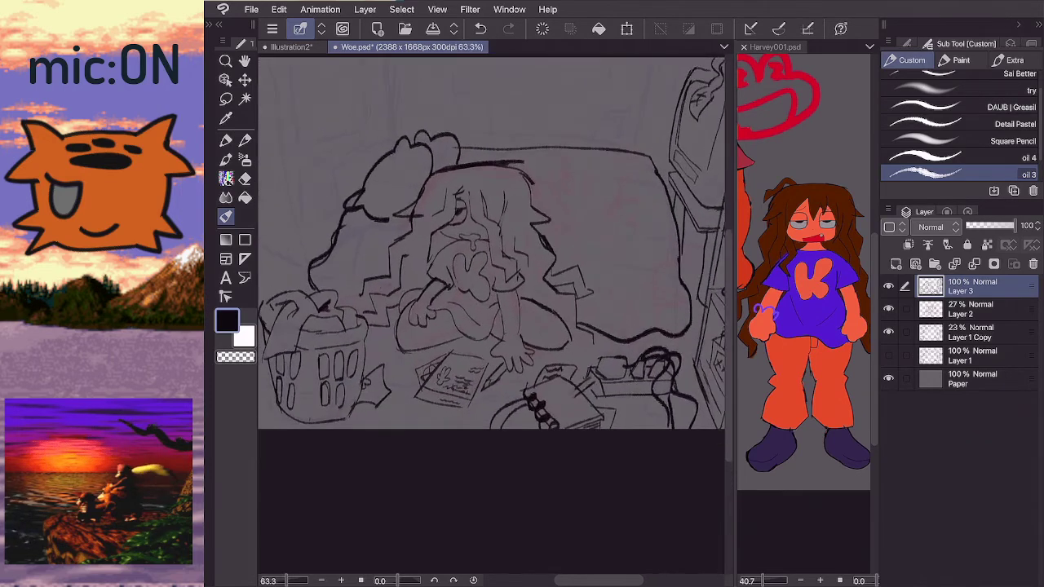
- Examine the seated character's new arm and hand within the whole bedroom composition
{"action": "scroll", "coordinate": [493, 277], "scroll_direction": "up", "scroll_amount": 2}
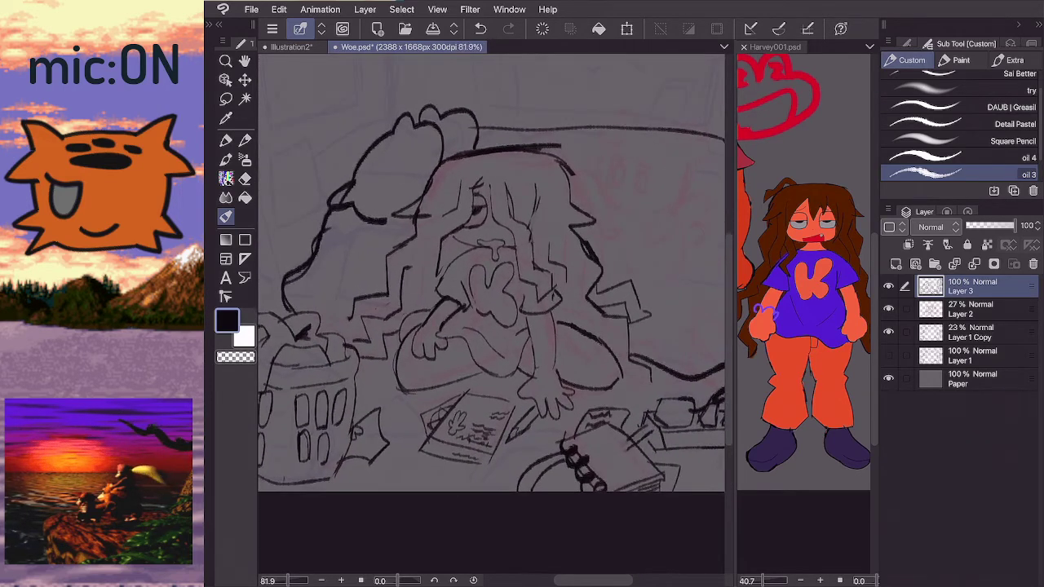
{"action": "scroll", "coordinate": [489, 245], "scroll_direction": "down", "scroll_amount": 2}
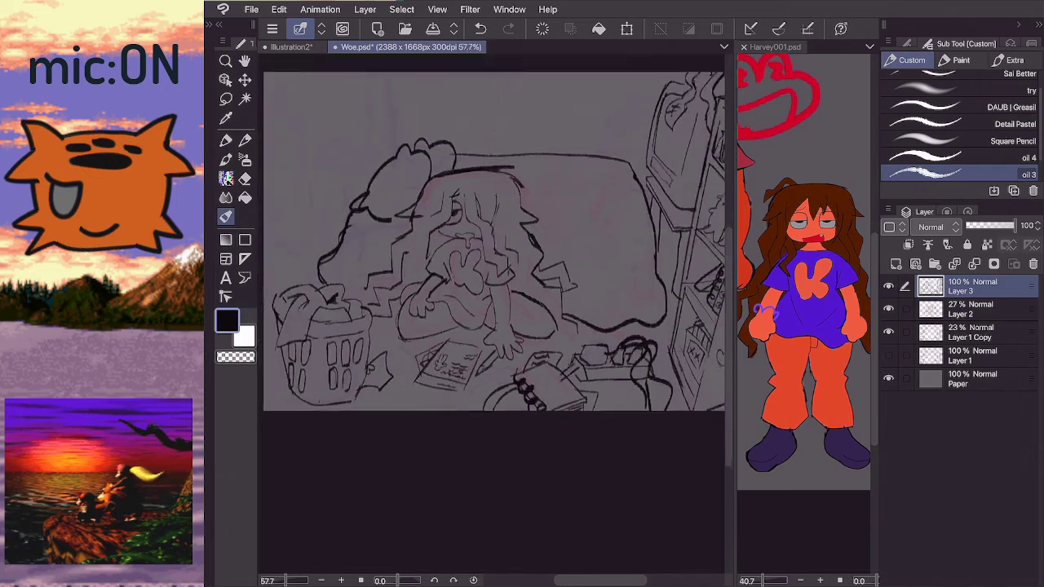
{"action": "scroll", "coordinate": [428, 209], "scroll_direction": "up", "scroll_amount": 4}
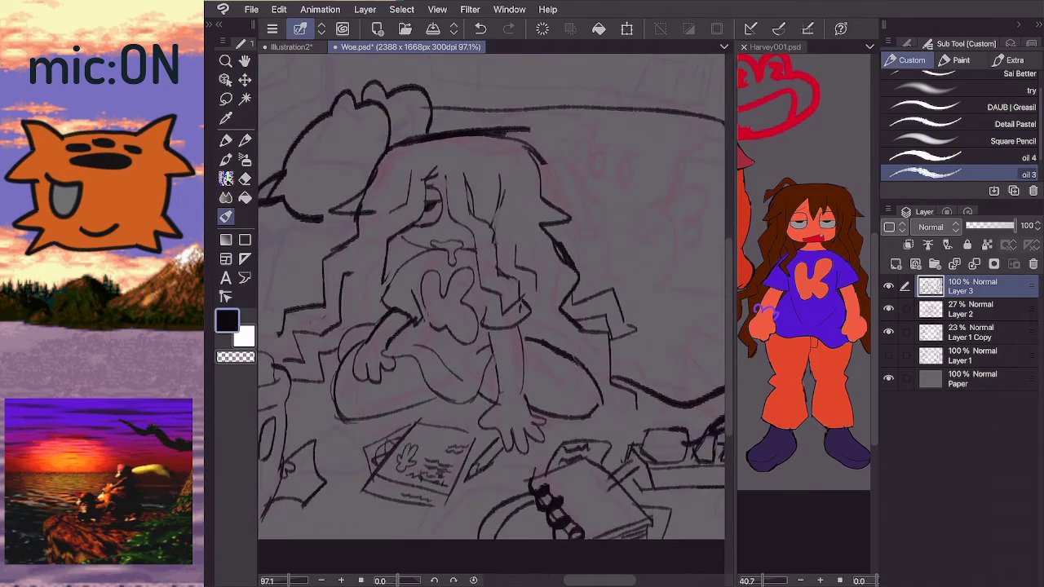
{"action": "scroll", "coordinate": [490, 310], "scroll_direction": "down", "scroll_amount": 7}
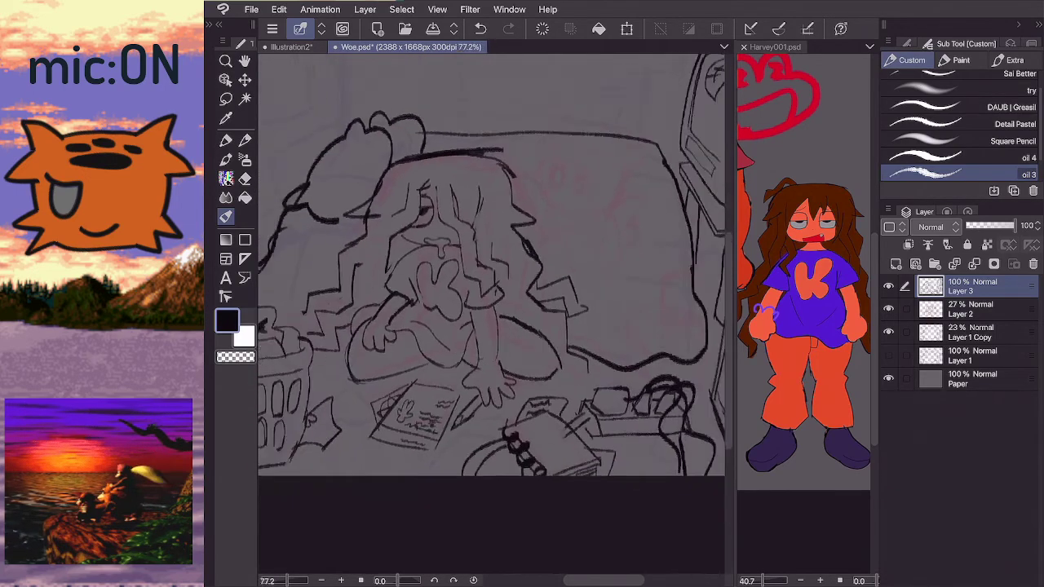
{"action": "scroll", "coordinate": [351, 175], "scroll_direction": "up", "scroll_amount": 1}
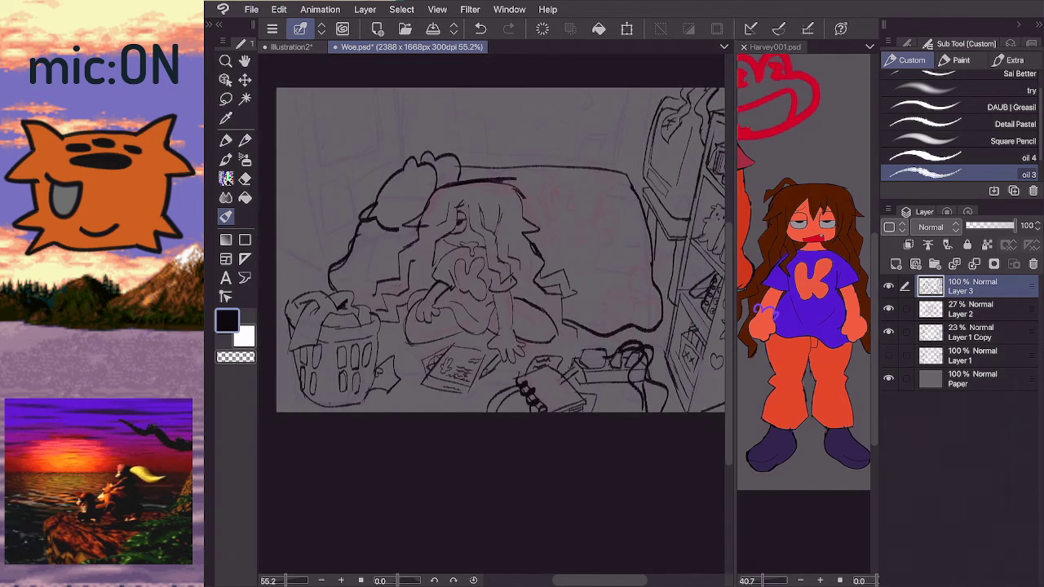
{"action": "scroll", "coordinate": [352, 177], "scroll_direction": "down", "scroll_amount": 1}
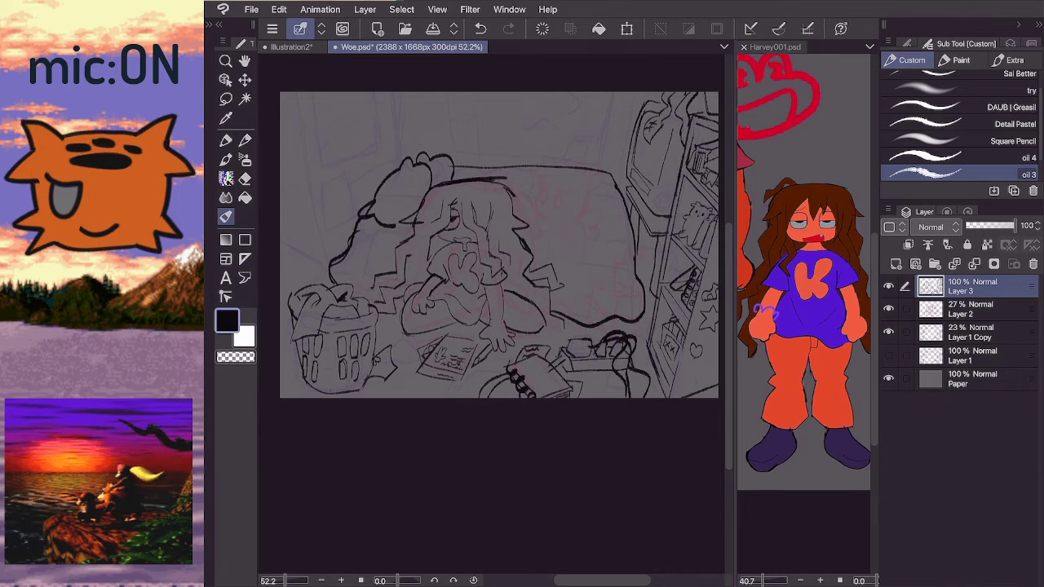
{"action": "scroll", "coordinate": [500, 245], "scroll_direction": "down", "scroll_amount": 1}
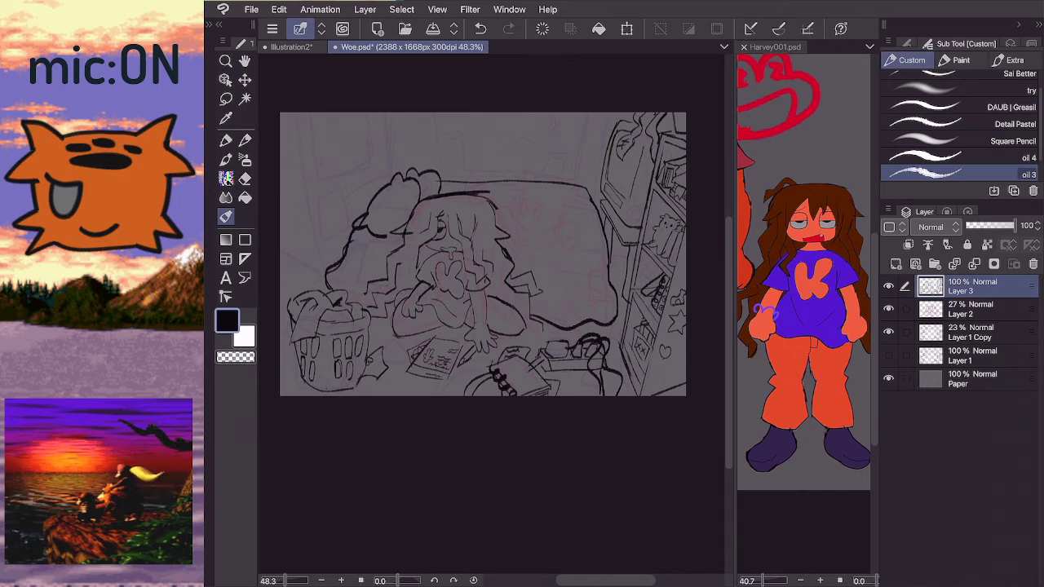
{"action": "scroll", "coordinate": [483, 255], "scroll_direction": "up", "scroll_amount": 1}
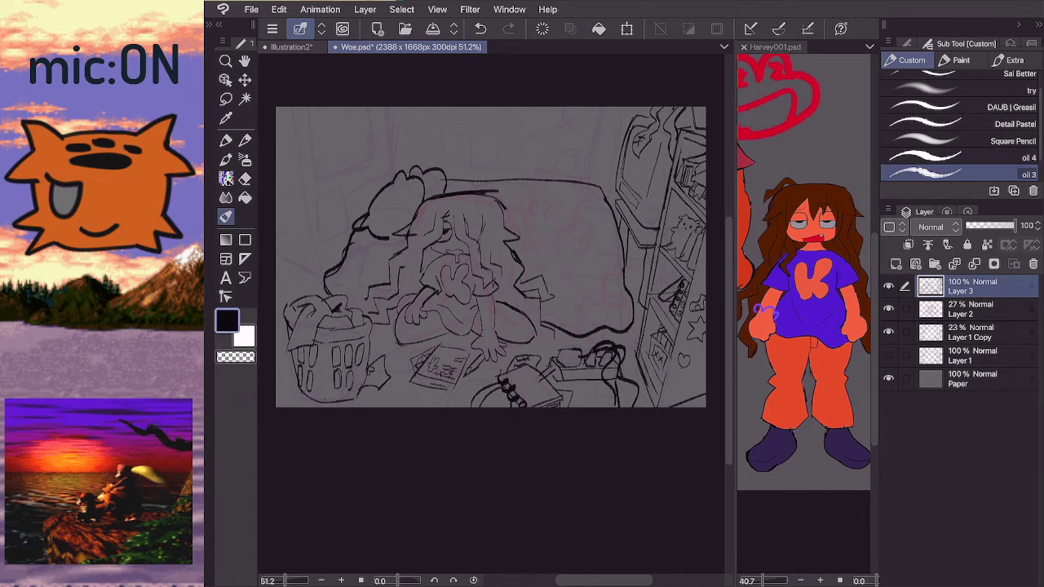
{"action": "scroll", "coordinate": [491, 256], "scroll_direction": "up", "scroll_amount": 1}
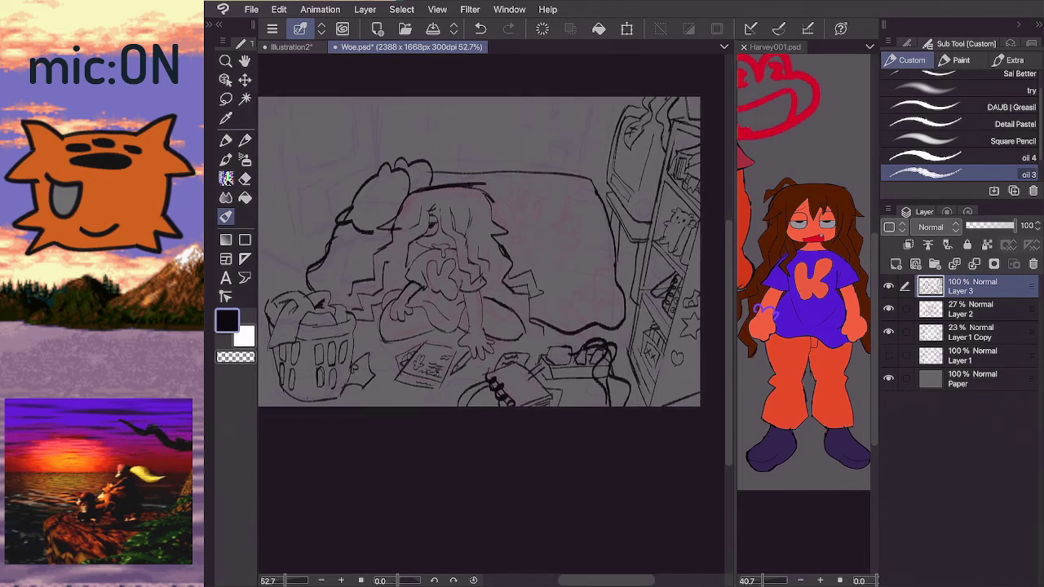
- Draw a curved fold line on the large rounded shape behind the character, and undo the last stray stroke
{"action": "left_click", "coordinate": [804, 310]}
{"action": "left_click", "coordinate": [535, 250]}
{"action": "mouse_move", "coordinate": [551, 265]}
{"action": "left_mouse_down"}
{"action": "mouse_move", "coordinate": [585, 319]}
{"action": "mouse_move", "coordinate": [606, 300]}
{"action": "left_mouse_up"}
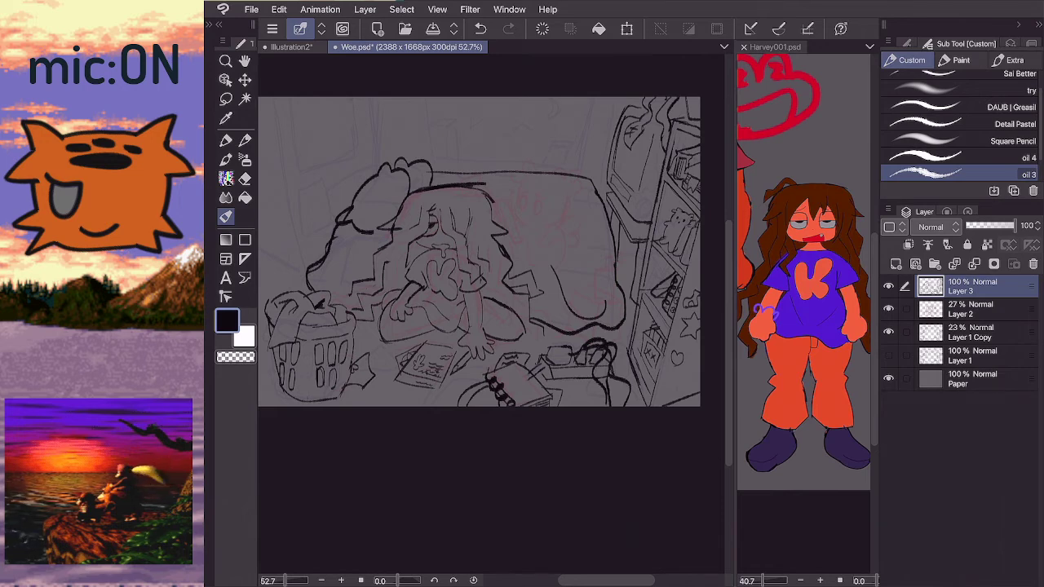
{"action": "scroll", "coordinate": [489, 253], "scroll_direction": "up", "scroll_amount": 1}
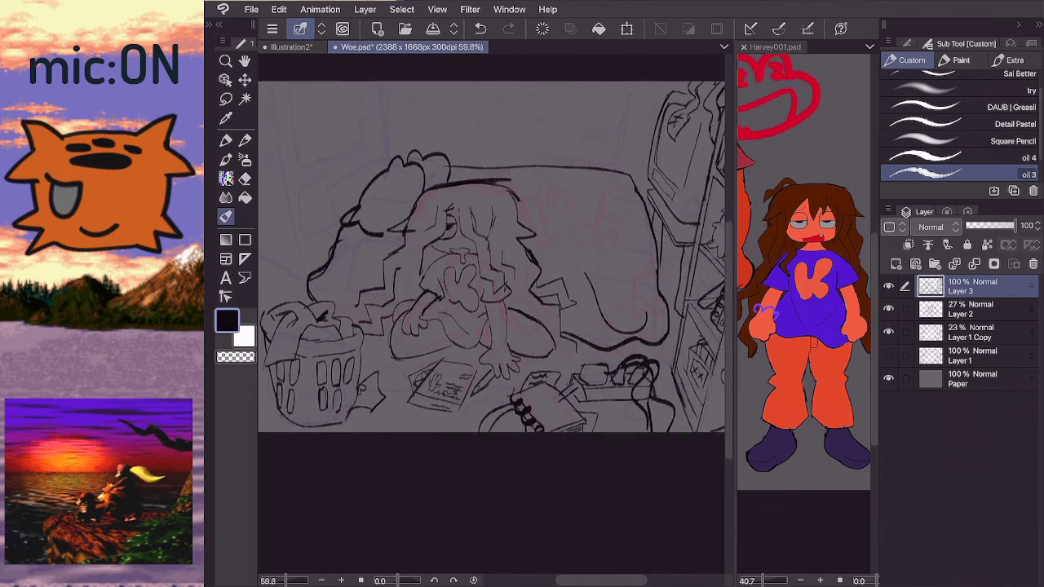
{"action": "scroll", "coordinate": [490, 253], "scroll_direction": "up", "scroll_amount": 1}
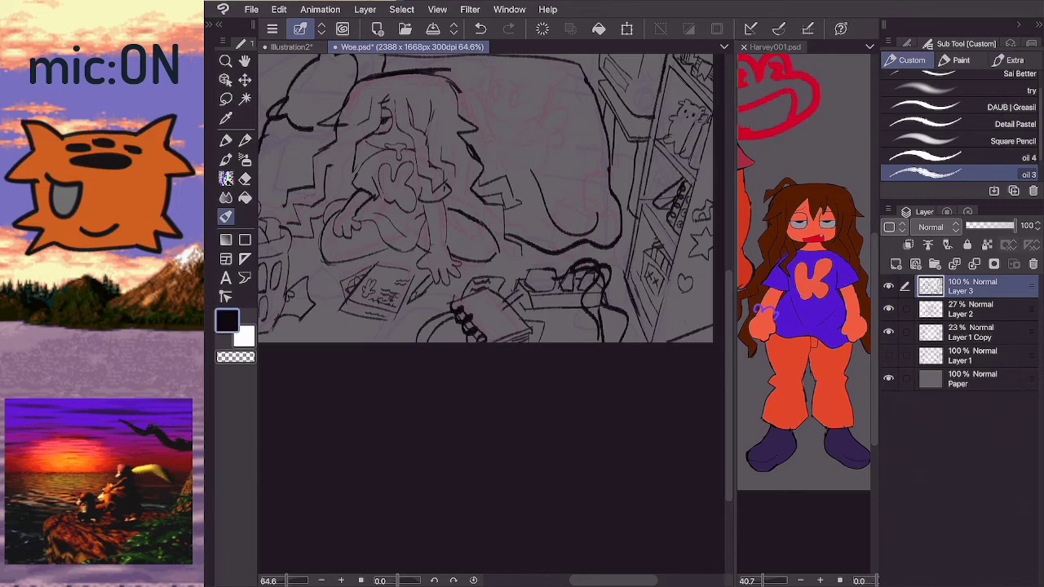
{"action": "key", "text": "ctrl+z"}
- Examine the whole bedroom composition, including the empty wall area above the bed
{"action": "scroll", "coordinate": [487, 198], "scroll_direction": "down", "scroll_amount": 1}
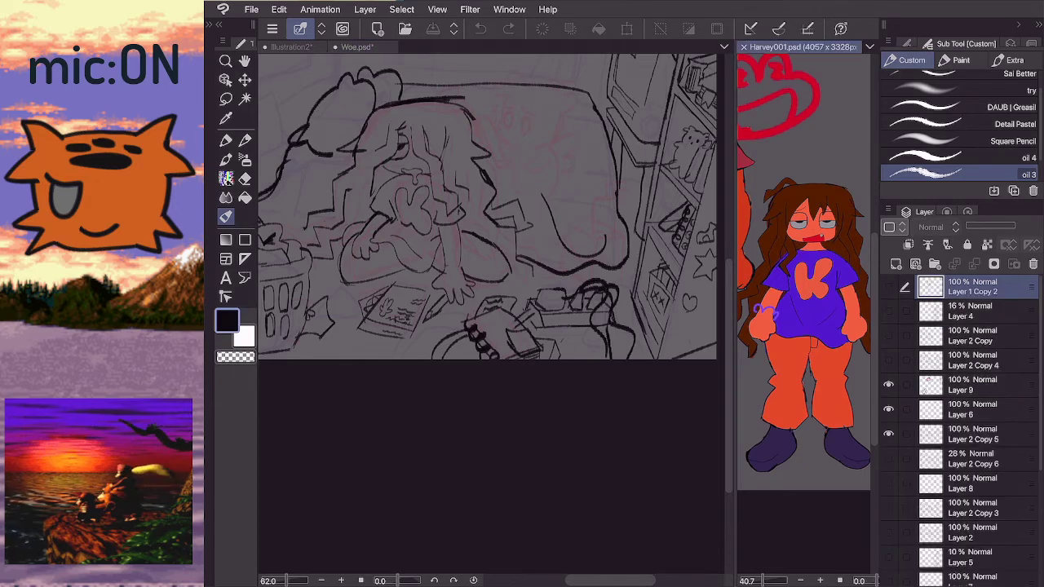
{"action": "key", "text": "e"}
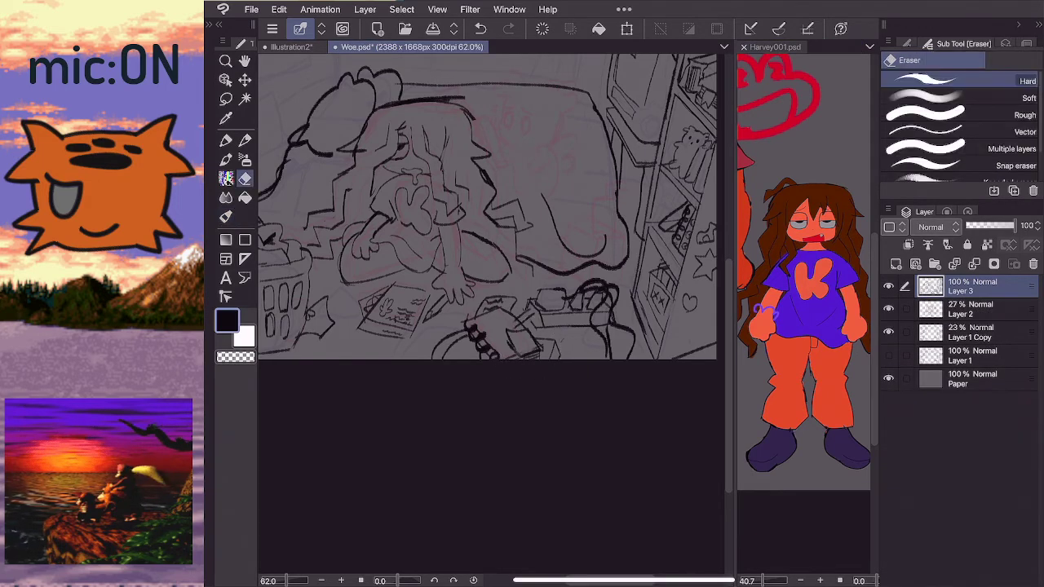
{"action": "key", "text": "b"}
{"action": "scroll", "coordinate": [490, 245], "scroll_direction": "down", "scroll_amount": 3}
{"action": "scroll", "coordinate": [489, 244], "scroll_direction": "up", "scroll_amount": 2}
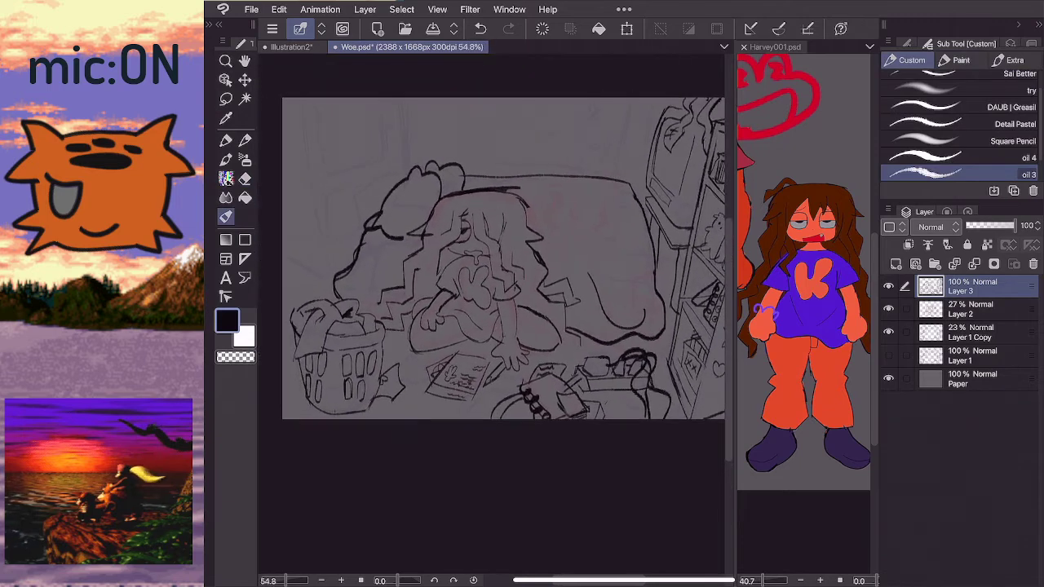
{"action": "left_click_drag", "start_coordinate": [503, 259], "coordinate": [512, 275]}
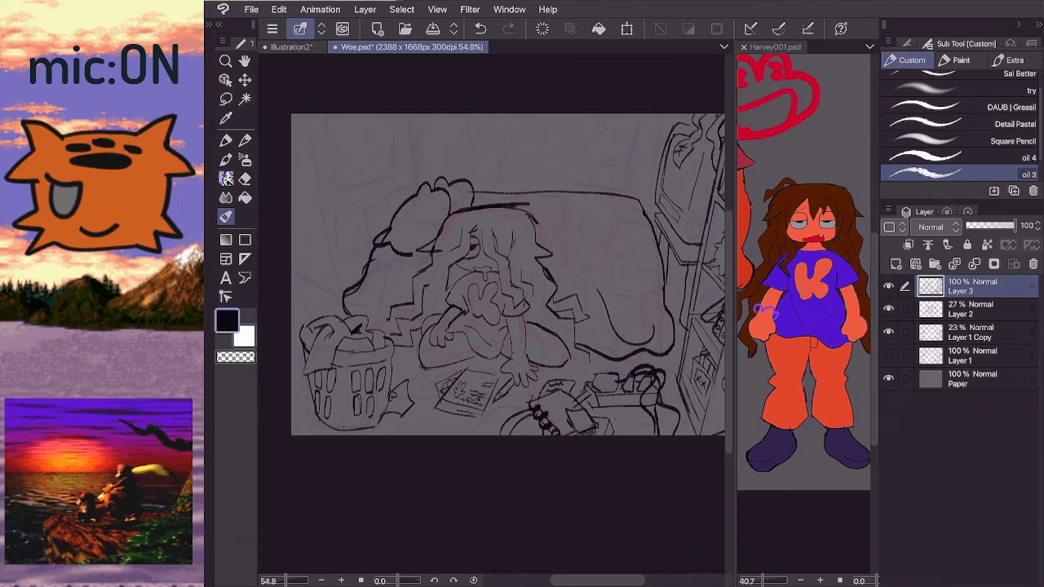
{"action": "scroll", "coordinate": [493, 286], "scroll_direction": "up", "scroll_amount": 1}
{"action": "scroll", "coordinate": [493, 285], "scroll_direction": "right", "scroll_amount": 1}
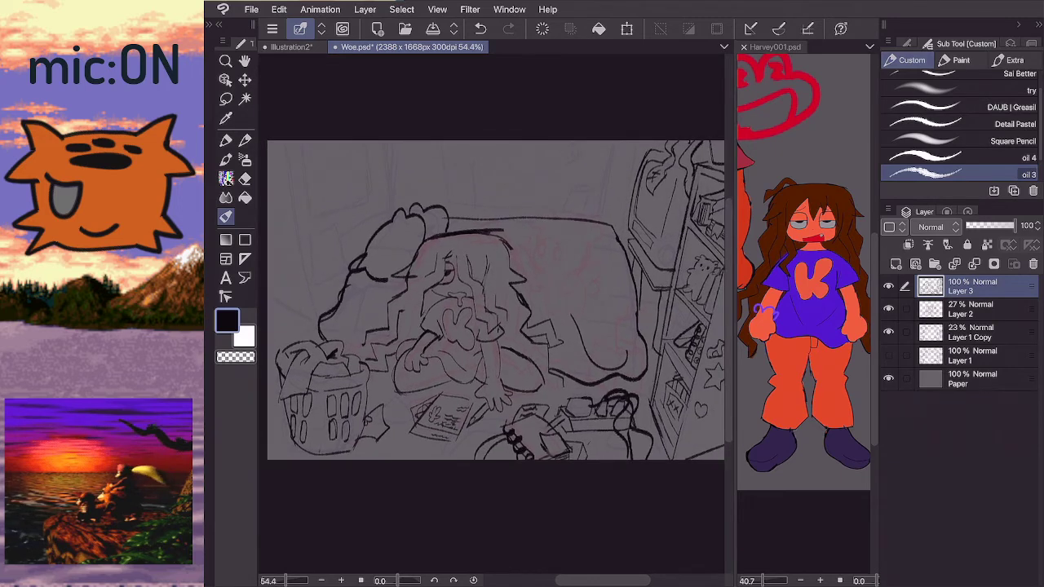
{"action": "scroll", "coordinate": [493, 285], "scroll_direction": "down", "scroll_amount": 1}
{"action": "left_click_drag", "start_coordinate": [448, 139], "coordinate": [416, 185]}
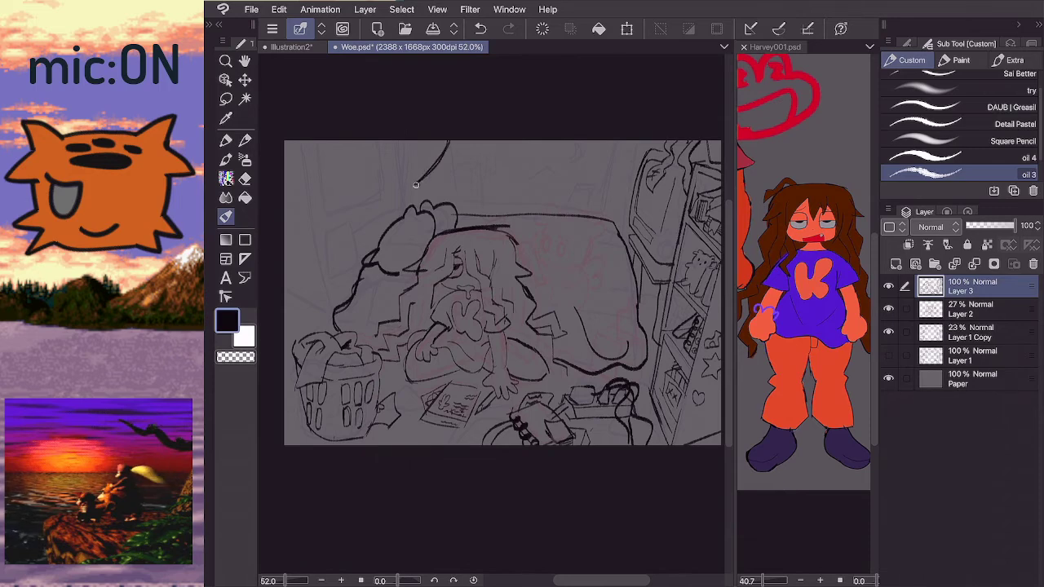
{"action": "key", "text": "ctrl+z"}
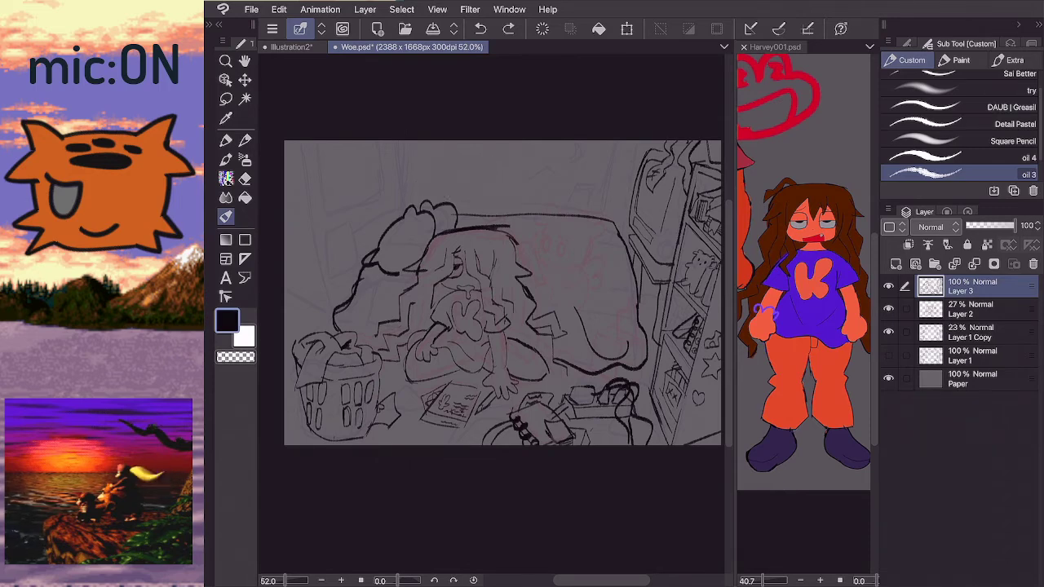
{"action": "mouse_move", "coordinate": [450, 140]}
{"action": "left_mouse_down"}
{"action": "mouse_move", "coordinate": [432, 153]}
{"action": "mouse_move", "coordinate": [467, 191]}
{"action": "mouse_move", "coordinate": [535, 186]}
{"action": "mouse_move", "coordinate": [600, 143]}
{"action": "left_mouse_up"}
{"action": "key", "text": "ctrl+z"}
{"action": "mouse_move", "coordinate": [447, 137]}
{"action": "left_mouse_down"}
{"action": "mouse_move", "coordinate": [448, 197]}
{"action": "mouse_move", "coordinate": [473, 145]}
{"action": "left_mouse_up"}
{"action": "mouse_move", "coordinate": [467, 209]}
{"action": "left_mouse_down"}
{"action": "mouse_move", "coordinate": [474, 141]}
{"action": "mouse_move", "coordinate": [492, 142]}
{"action": "left_mouse_up"}
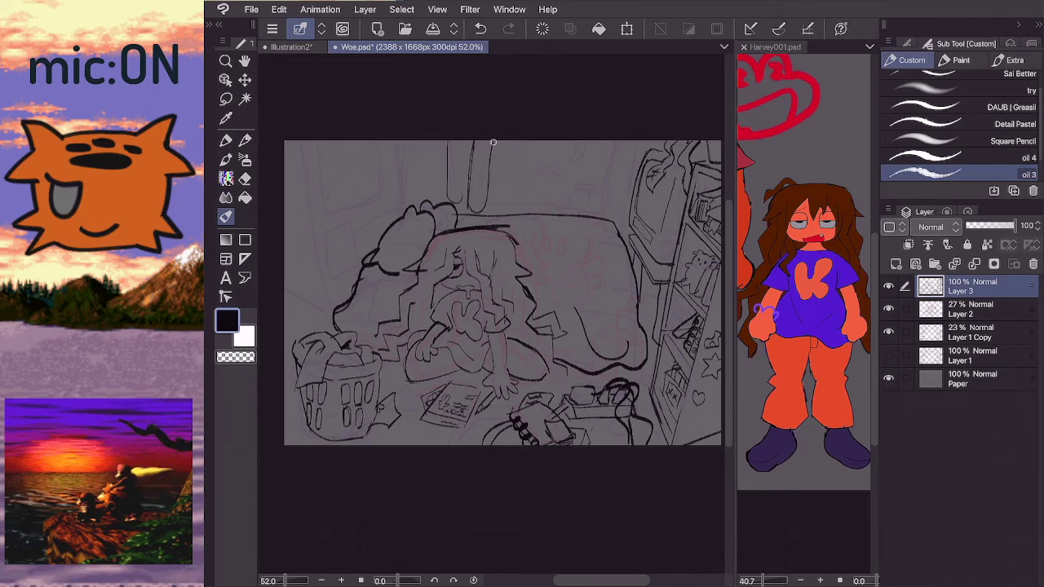
{"action": "left_click_drag", "start_coordinate": [490, 206], "coordinate": [523, 142]}
{"action": "key", "text": "ctrl+z"}
{"action": "key", "text": "ctrl+z"}
{"action": "key", "text": "ctrl+z"}
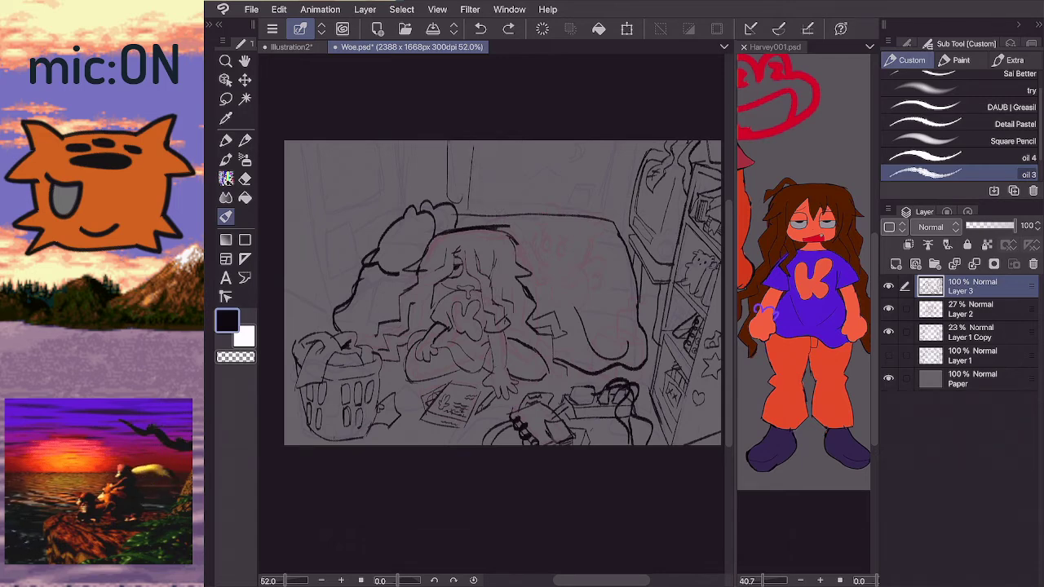
{"action": "key", "text": "ctrl+z"}
{"action": "key", "text": "ctrl+z"}
{"action": "key", "text": "ctrl+z"}
- Try to draw a row of vertical curtain folds above the bed, with a small skyline and moon beside them
{"action": "mouse_move", "coordinate": [448, 202]}
{"action": "left_mouse_down"}
{"action": "mouse_move", "coordinate": [454, 142]}
{"action": "mouse_move", "coordinate": [501, 150]}
{"action": "mouse_move", "coordinate": [502, 141]}
{"action": "left_mouse_up"}
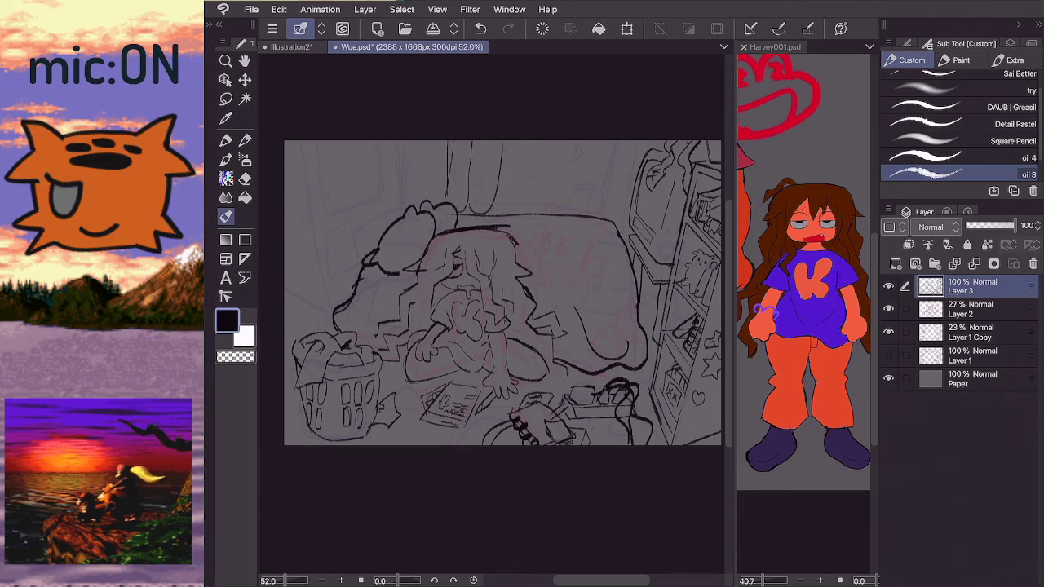
{"action": "mouse_move", "coordinate": [495, 208]}
{"action": "left_mouse_down"}
{"action": "mouse_move", "coordinate": [522, 205]}
{"action": "mouse_move", "coordinate": [536, 140]}
{"action": "left_mouse_up"}
{"action": "left_click_drag", "start_coordinate": [535, 216], "coordinate": [548, 147]}
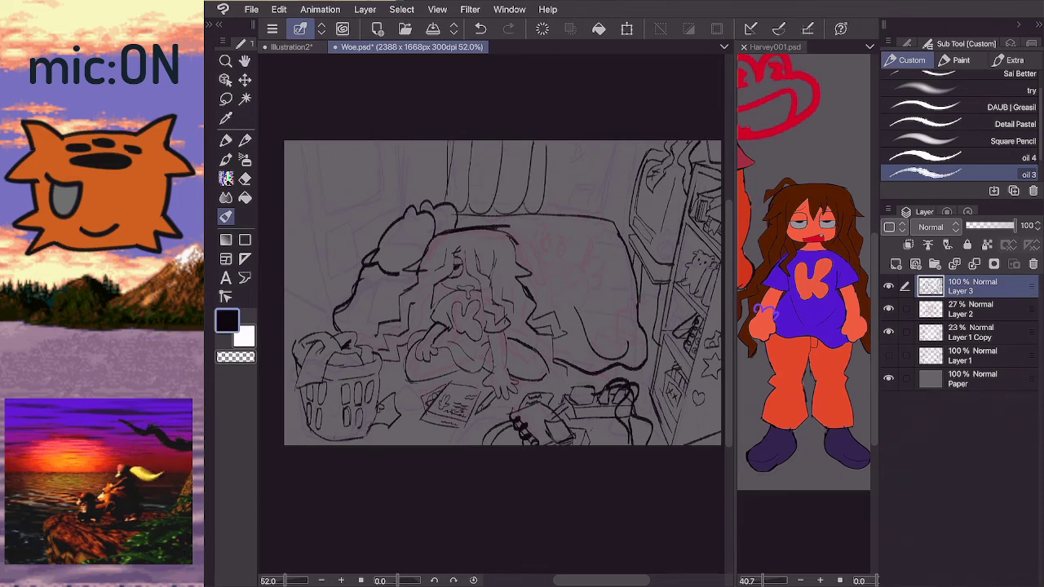
{"action": "left_click_drag", "start_coordinate": [497, 214], "coordinate": [509, 141]}
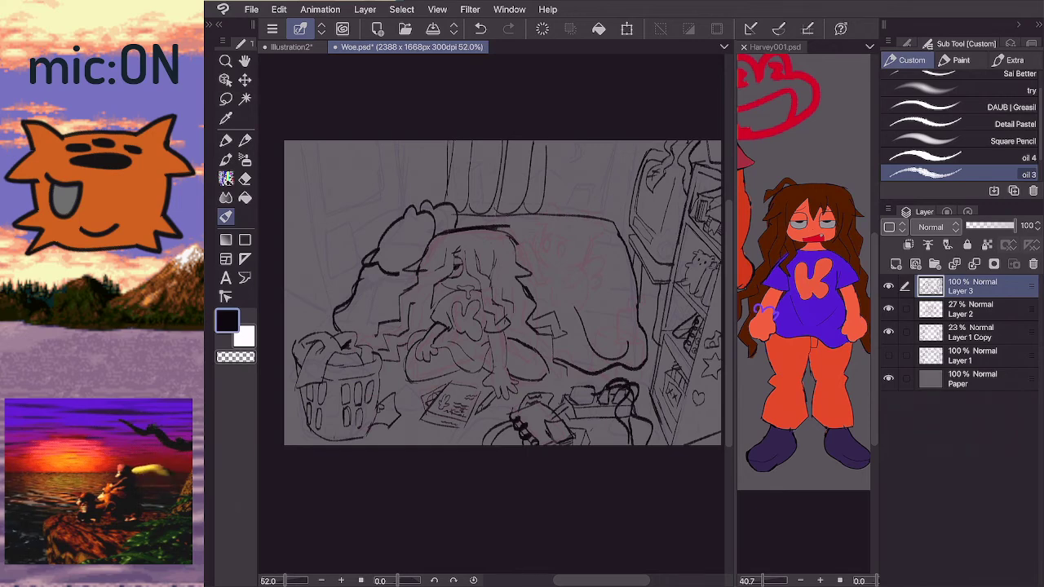
{"action": "mouse_move", "coordinate": [540, 209]}
{"action": "left_mouse_down"}
{"action": "mouse_move", "coordinate": [576, 211]}
{"action": "mouse_move", "coordinate": [610, 169]}
{"action": "mouse_move", "coordinate": [611, 138]}
{"action": "left_mouse_up"}
{"action": "mouse_move", "coordinate": [573, 209]}
{"action": "left_mouse_down"}
{"action": "mouse_move", "coordinate": [594, 179]}
{"action": "mouse_move", "coordinate": [593, 209]}
{"action": "mouse_move", "coordinate": [545, 191]}
{"action": "left_mouse_up"}
{"action": "left_click_drag", "start_coordinate": [580, 160], "coordinate": [581, 161]}
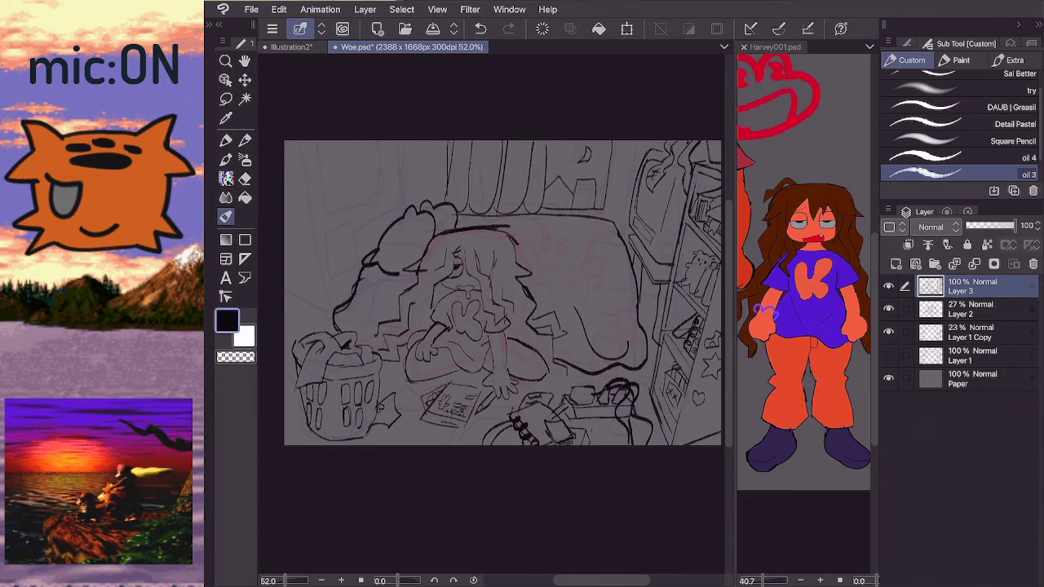
- Undo the curtain folds, skyline and moon drawn above the bed
{"action": "key", "text": "ctrl+z"}
{"action": "key", "text": "ctrl+z"}
{"action": "key", "text": "ctrl+z"}
{"action": "key", "text": "ctrl+z"}
{"action": "key", "text": "ctrl+z"}
{"action": "key", "text": "ctrl+z"}
{"action": "key", "text": "ctrl+z"}
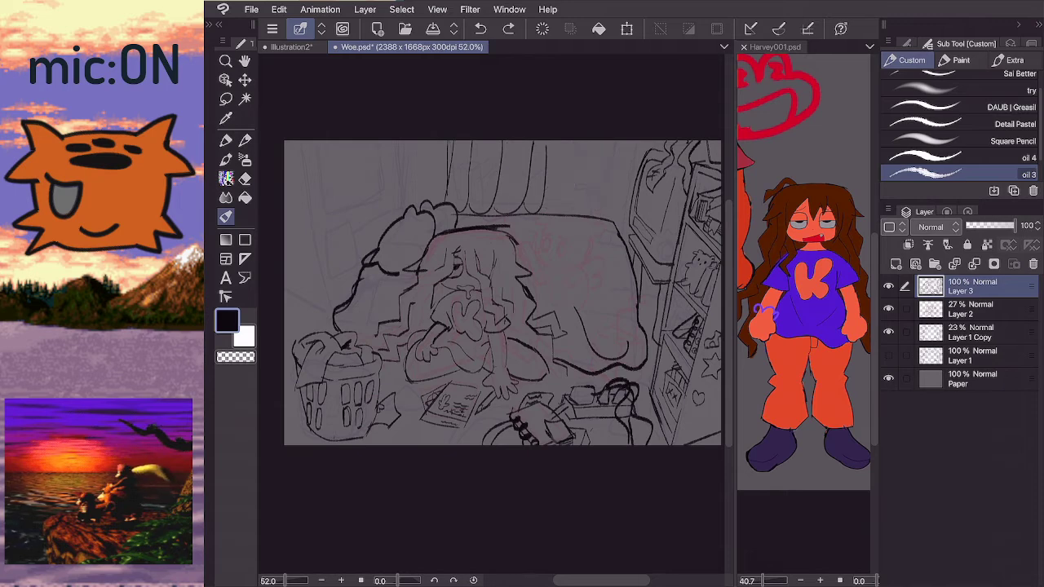
{"action": "key", "text": "ctrl+z"}
{"action": "key", "text": "ctrl+z"}
{"action": "key", "text": "ctrl+z"}
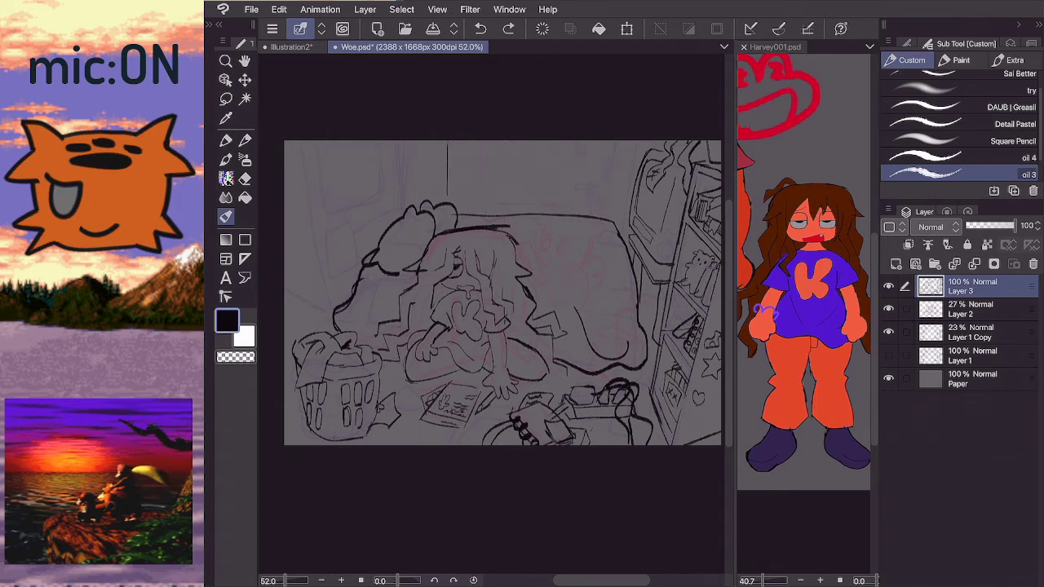
{"action": "left_click", "coordinate": [775, 48]}
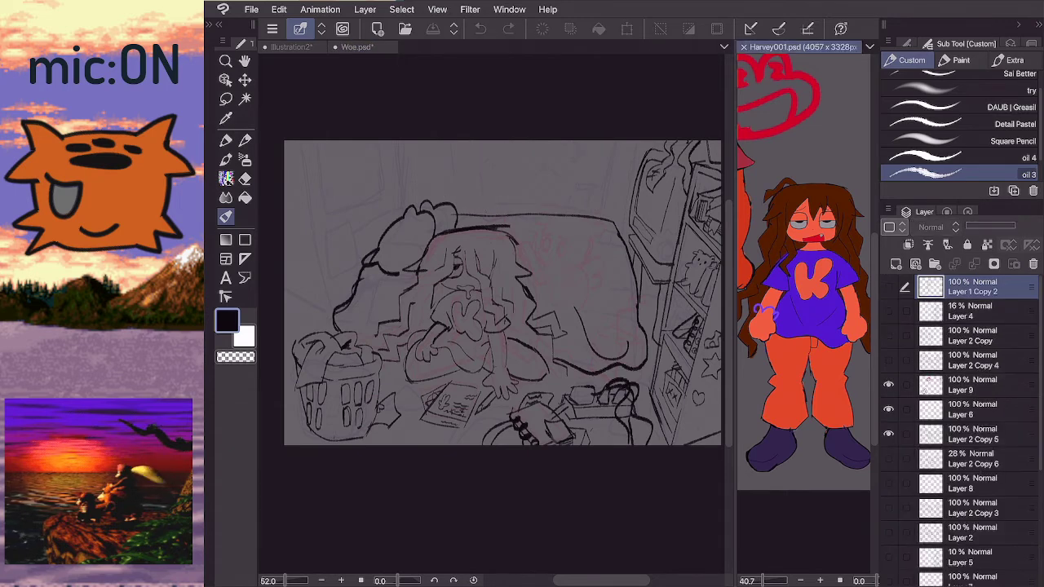
- Draw two wavy hanging curtains above the bed, one on each side of the window opening
{"action": "left_click", "coordinate": [443, 169]}
{"action": "mouse_move", "coordinate": [431, 204]}
{"action": "left_mouse_down"}
{"action": "mouse_move", "coordinate": [448, 143]}
{"action": "mouse_move", "coordinate": [479, 213]}
{"action": "mouse_move", "coordinate": [463, 219]}
{"action": "mouse_move", "coordinate": [480, 195]}
{"action": "mouse_move", "coordinate": [471, 148]}
{"action": "mouse_move", "coordinate": [457, 156]}
{"action": "mouse_move", "coordinate": [456, 140]}
{"action": "left_mouse_up"}
{"action": "key", "text": "ctrl+z"}
{"action": "left_click_drag", "start_coordinate": [455, 190], "coordinate": [454, 140]}
{"action": "left_click", "coordinate": [804, 326]}
{"action": "left_click", "coordinate": [580, 201]}
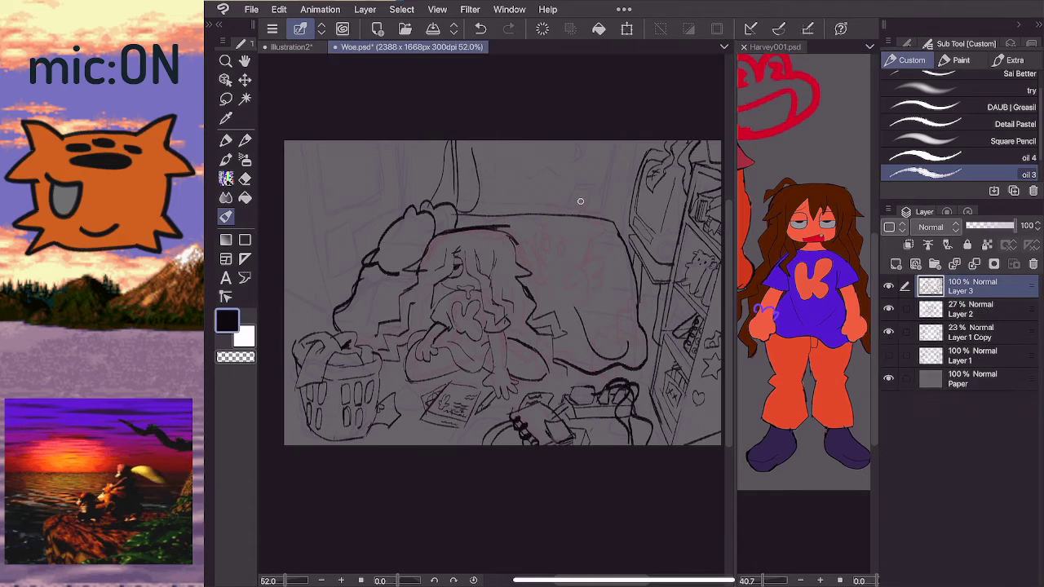
{"action": "mouse_move", "coordinate": [580, 214]}
{"action": "left_mouse_down"}
{"action": "mouse_move", "coordinate": [594, 141]}
{"action": "mouse_move", "coordinate": [616, 220]}
{"action": "mouse_move", "coordinate": [608, 182]}
{"action": "left_mouse_up"}
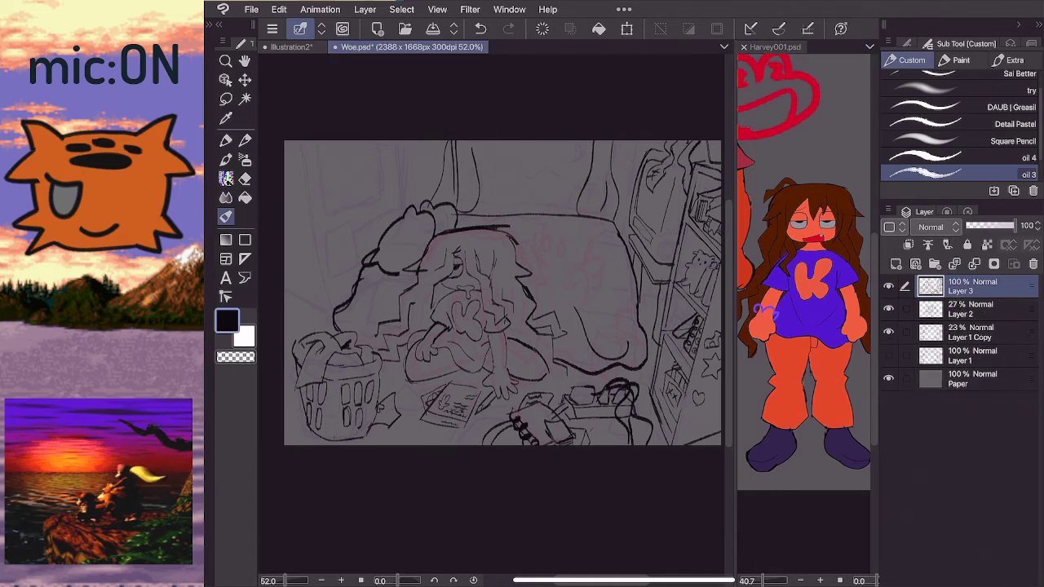
{"action": "mouse_move", "coordinate": [481, 183]}
{"action": "left_mouse_down"}
{"action": "mouse_move", "coordinate": [507, 168]}
{"action": "mouse_move", "coordinate": [487, 178]}
{"action": "mouse_move", "coordinate": [516, 168]}
{"action": "mouse_move", "coordinate": [549, 177]}
{"action": "mouse_move", "coordinate": [544, 160]}
{"action": "mouse_move", "coordinate": [589, 175]}
{"action": "left_mouse_up"}
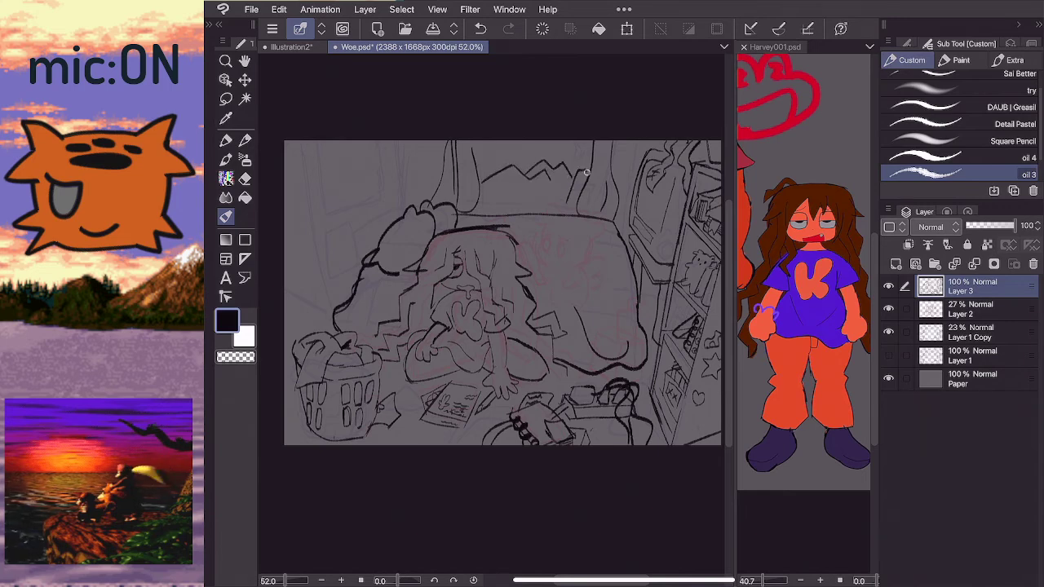
{"action": "key", "text": "ctrl+z"}
{"action": "key", "text": "ctrl+z"}
{"action": "key", "text": "ctrl+z"}
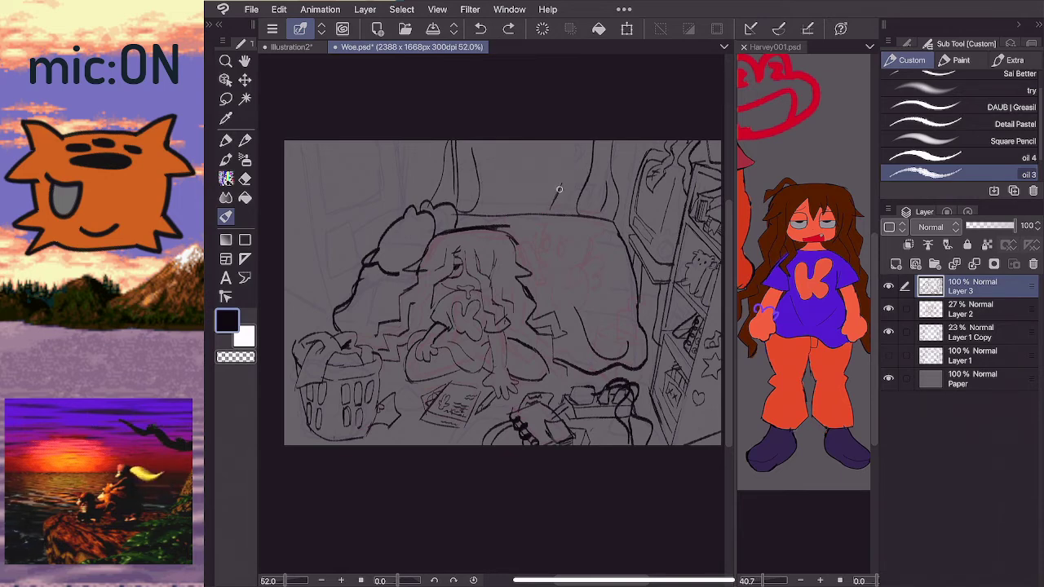
- Draw the window sill line between the two curtains just above the bed, undoing uneven attempts
{"action": "left_click_drag", "start_coordinate": [473, 204], "coordinate": [583, 201]}
{"action": "left_click_drag", "start_coordinate": [475, 204], "coordinate": [582, 200]}
{"action": "key", "text": "ctrl+z"}
{"action": "key", "text": "ctrl+z"}
{"action": "mouse_move", "coordinate": [472, 203]}
{"action": "left_mouse_down"}
{"action": "mouse_move", "coordinate": [583, 200]}
{"action": "mouse_move", "coordinate": [516, 205]}
{"action": "mouse_move", "coordinate": [577, 202]}
{"action": "mouse_move", "coordinate": [569, 182]}
{"action": "mouse_move", "coordinate": [584, 180]}
{"action": "mouse_move", "coordinate": [552, 190]}
{"action": "mouse_move", "coordinate": [563, 205]}
{"action": "left_mouse_up"}
{"action": "key", "text": "ctrl+z"}
- Draw a window view with a jagged skyline, block buildings at both ends and a crescent moon, undoing stray strokes
{"action": "mouse_move", "coordinate": [576, 164]}
{"action": "left_mouse_down"}
{"action": "mouse_move", "coordinate": [566, 160]}
{"action": "mouse_move", "coordinate": [572, 146]}
{"action": "mouse_move", "coordinate": [575, 164]}
{"action": "mouse_move", "coordinate": [552, 172]}
{"action": "mouse_move", "coordinate": [493, 173]}
{"action": "mouse_move", "coordinate": [493, 206]}
{"action": "left_mouse_up"}
{"action": "key", "text": "ctrl+z"}
{"action": "mouse_move", "coordinate": [495, 162]}
{"action": "left_mouse_down"}
{"action": "mouse_move", "coordinate": [496, 203]}
{"action": "mouse_move", "coordinate": [563, 191]}
{"action": "left_mouse_up"}
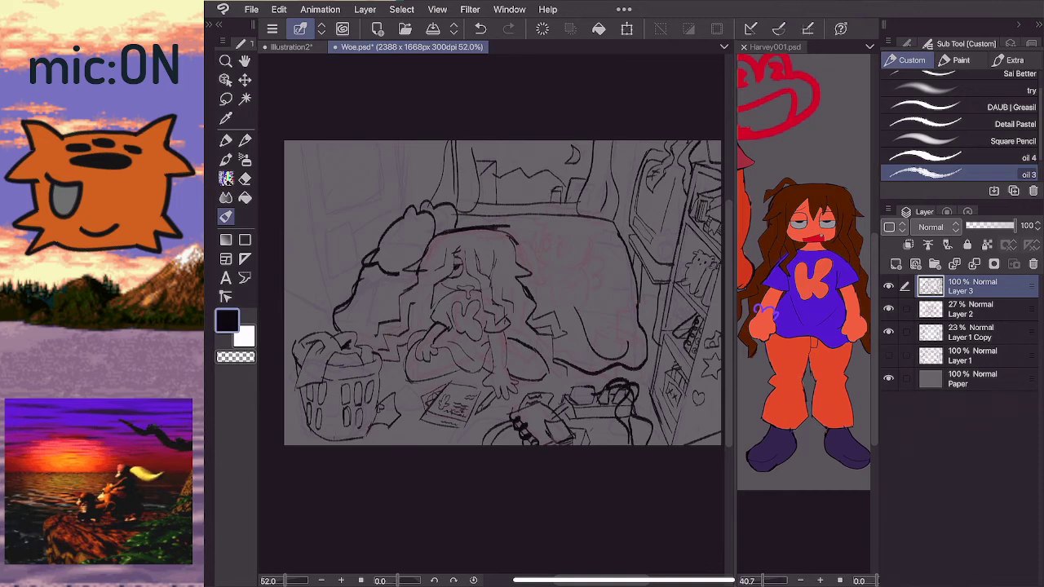
{"action": "key", "text": "ctrl+z"}
{"action": "mouse_move", "coordinate": [573, 176]}
{"action": "left_mouse_down"}
{"action": "mouse_move", "coordinate": [586, 175]}
{"action": "mouse_move", "coordinate": [565, 187]}
{"action": "mouse_move", "coordinate": [564, 202]}
{"action": "left_mouse_up"}
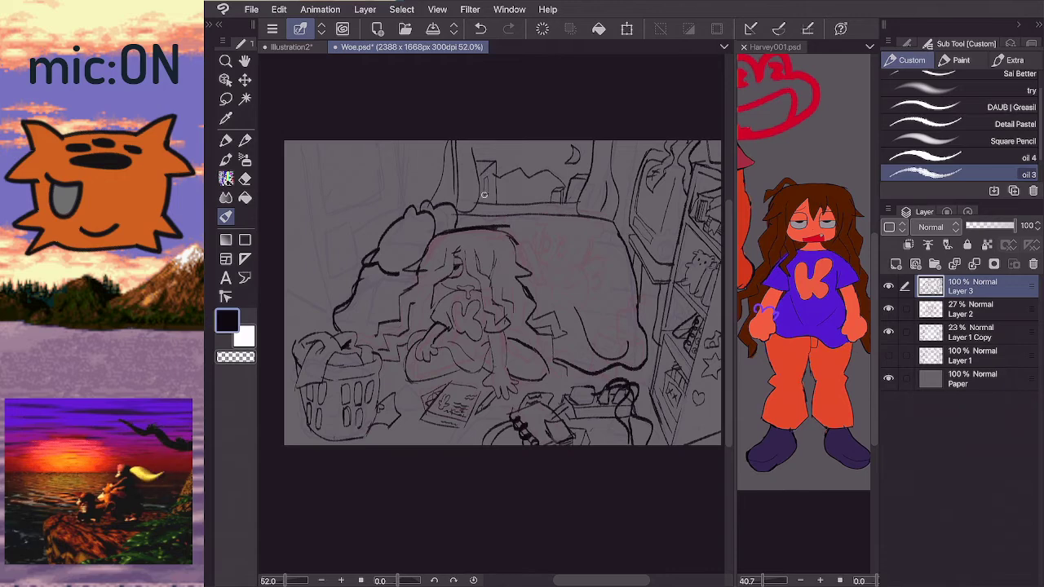
{"action": "key", "text": "ctrl+z"}
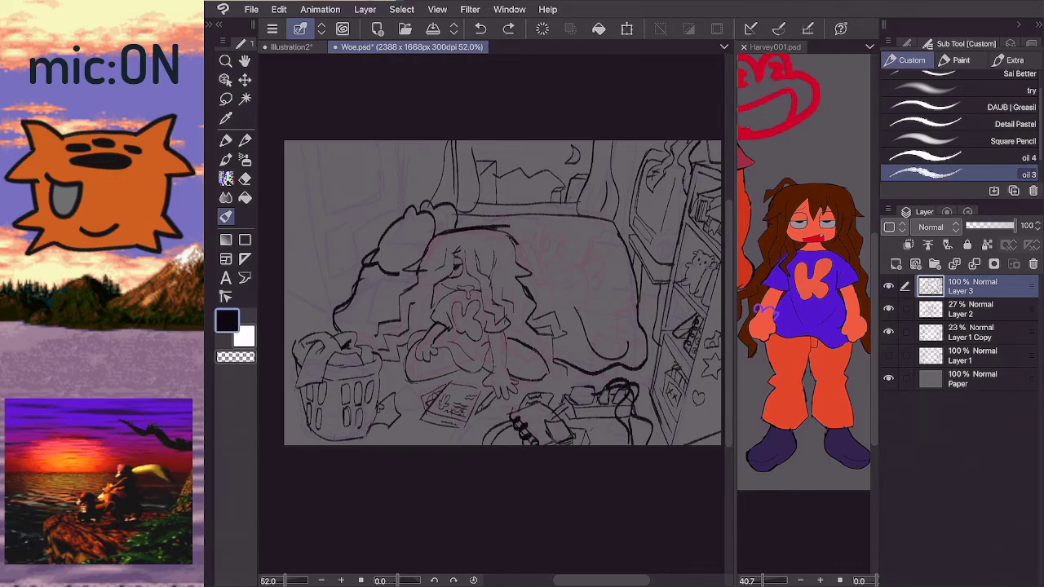
- Thicken the inner edge line of the left curtain down to the window sill
{"action": "left_click", "coordinate": [803, 326]}
{"action": "left_click", "coordinate": [474, 154]}
{"action": "left_click_drag", "start_coordinate": [475, 207], "coordinate": [473, 141]}
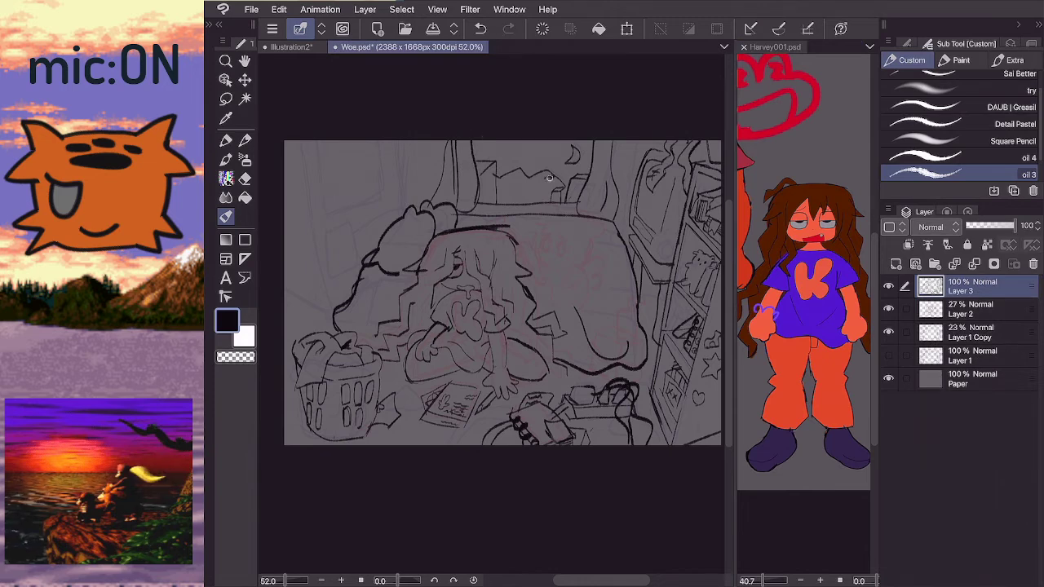
- Erase the jagged skyline between the window's buildings and redraw it with sharper peaks
{"action": "key", "text": "e"}
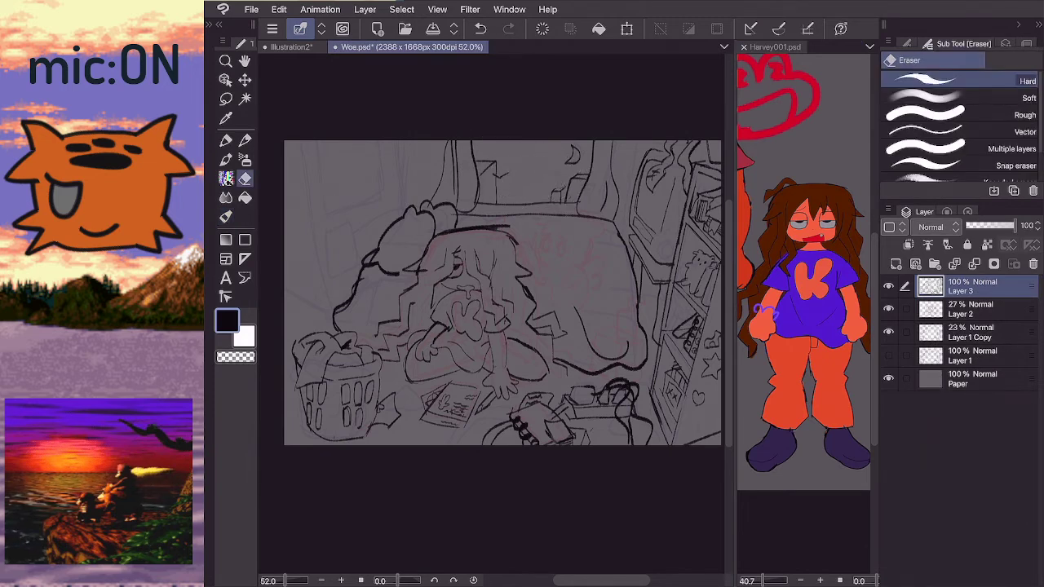
{"action": "key", "text": "ctrl+z"}
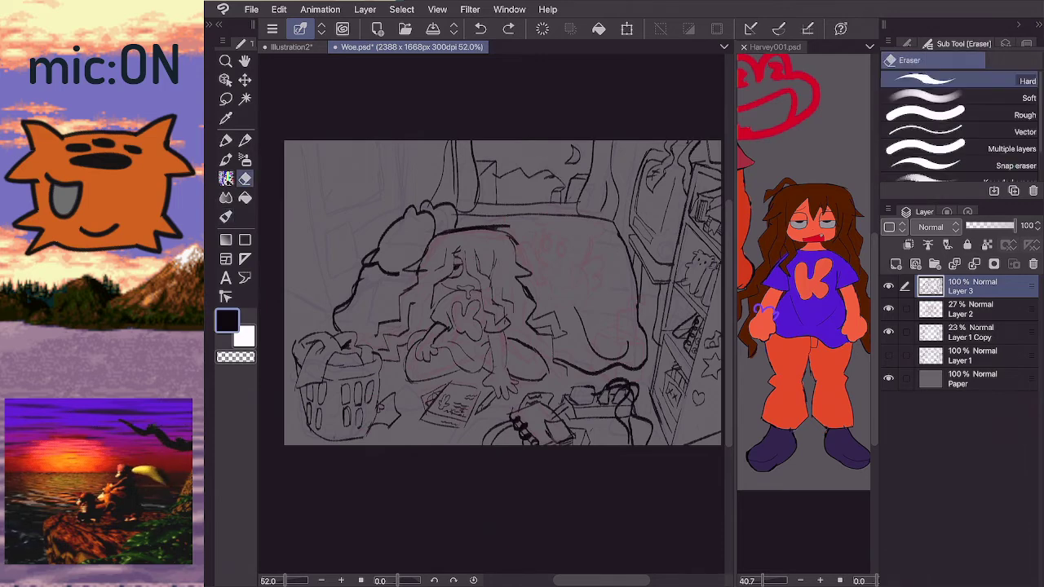
{"action": "left_click_drag", "start_coordinate": [557, 180], "coordinate": [499, 177]}
{"action": "key", "text": "p"}
{"action": "key", "text": "e"}
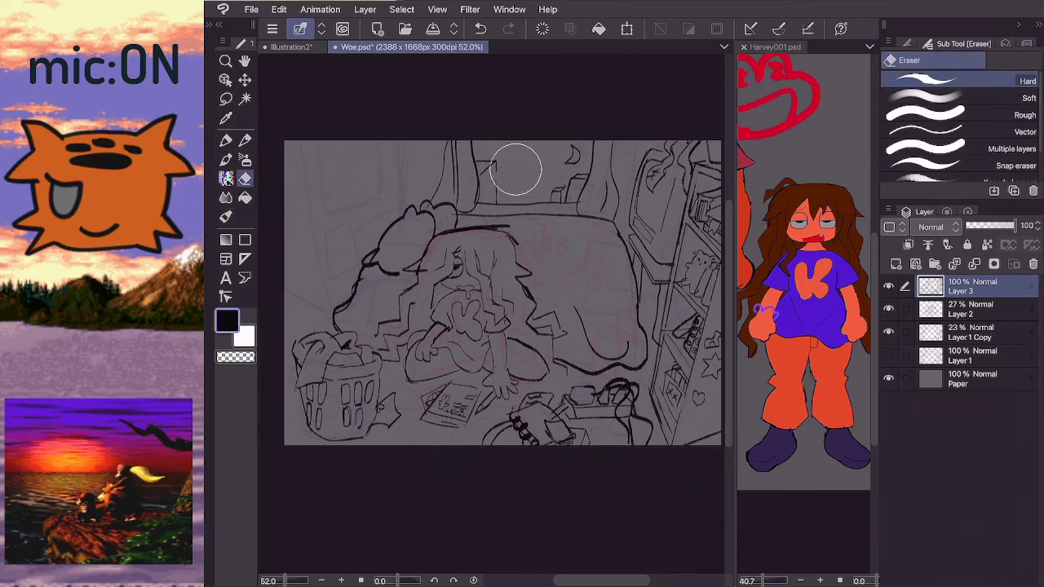
{"action": "left_click", "coordinate": [517, 169]}
{"action": "key", "text": "p"}
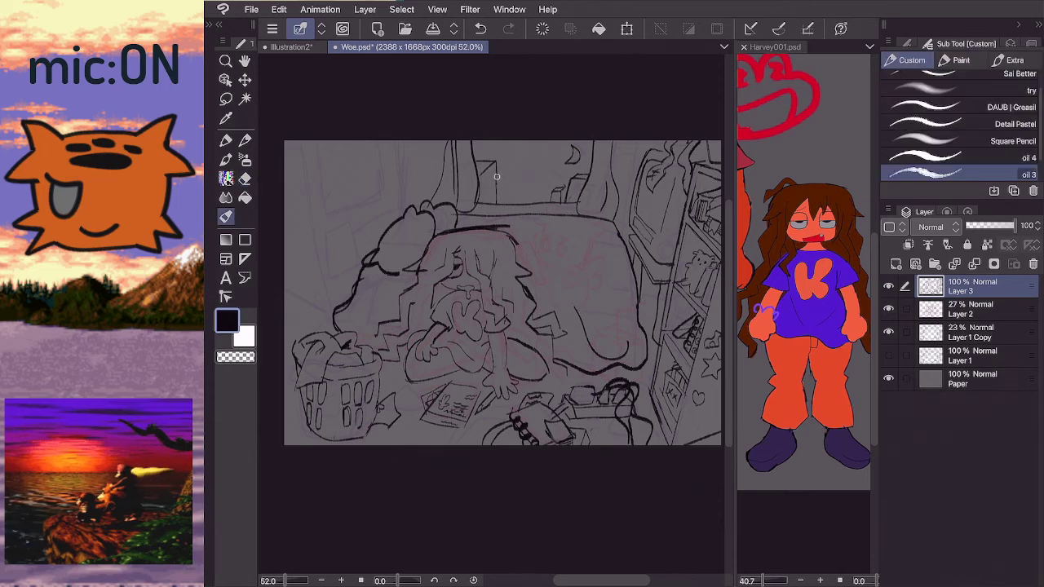
{"action": "mouse_move", "coordinate": [496, 187]}
{"action": "left_mouse_down"}
{"action": "mouse_move", "coordinate": [538, 180]}
{"action": "mouse_move", "coordinate": [547, 168]}
{"action": "mouse_move", "coordinate": [521, 163]}
{"action": "mouse_move", "coordinate": [532, 184]}
{"action": "mouse_move", "coordinate": [545, 171]}
{"action": "mouse_move", "coordinate": [548, 179]}
{"action": "mouse_move", "coordinate": [545, 162]}
{"action": "mouse_move", "coordinate": [571, 166]}
{"action": "mouse_move", "coordinate": [576, 183]}
{"action": "left_mouse_up"}
{"action": "key", "text": "ctrl+z"}
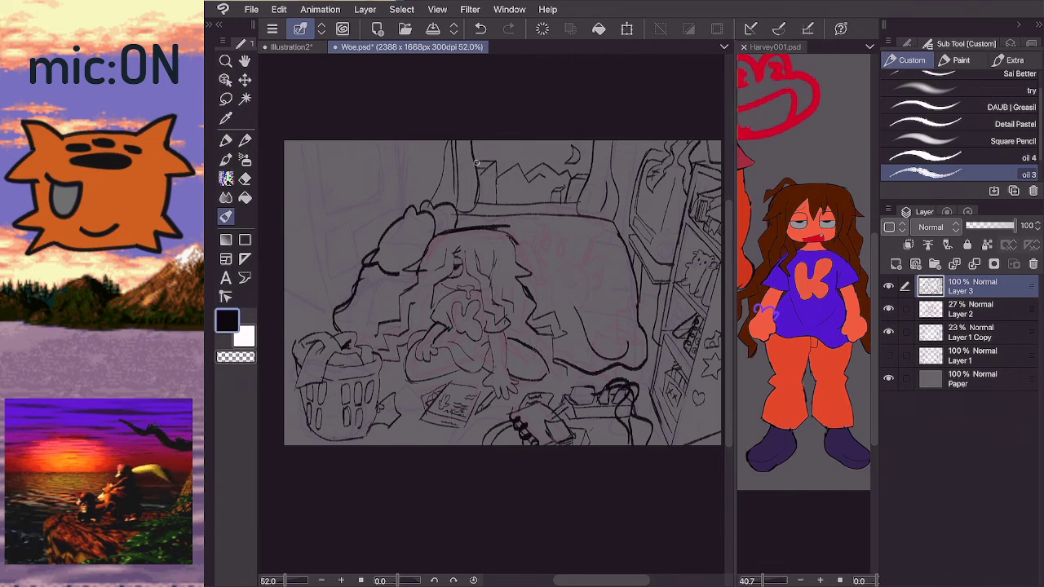
- Touch up the roofline of the left building in the window where it meets the curtain
{"action": "left_click_drag", "start_coordinate": [488, 165], "coordinate": [487, 171]}
{"action": "key", "text": "e"}
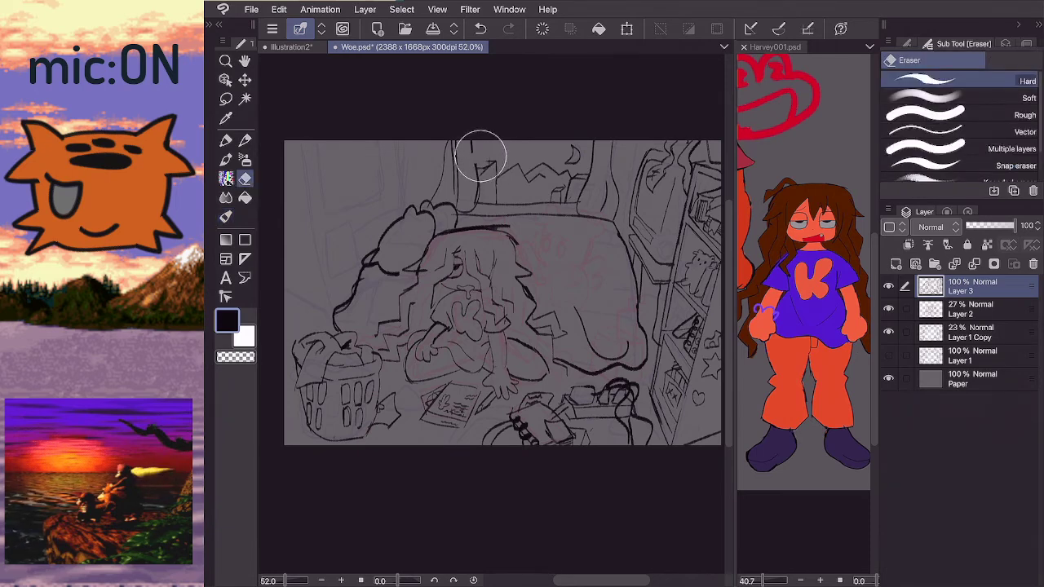
{"action": "key", "text": "b"}
{"action": "key", "text": "ctrl+z"}
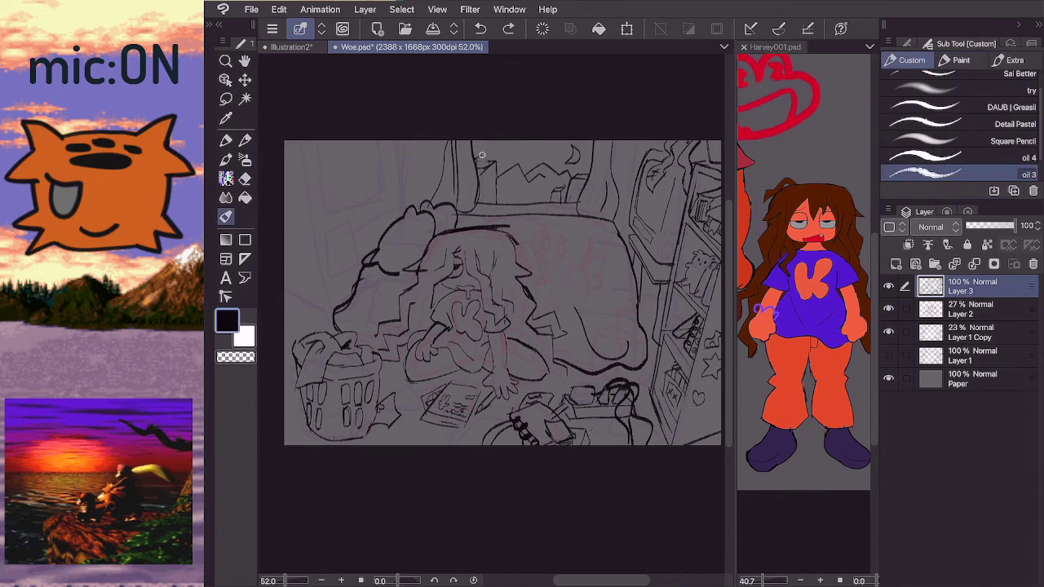
{"action": "key", "text": "ctrl+y"}
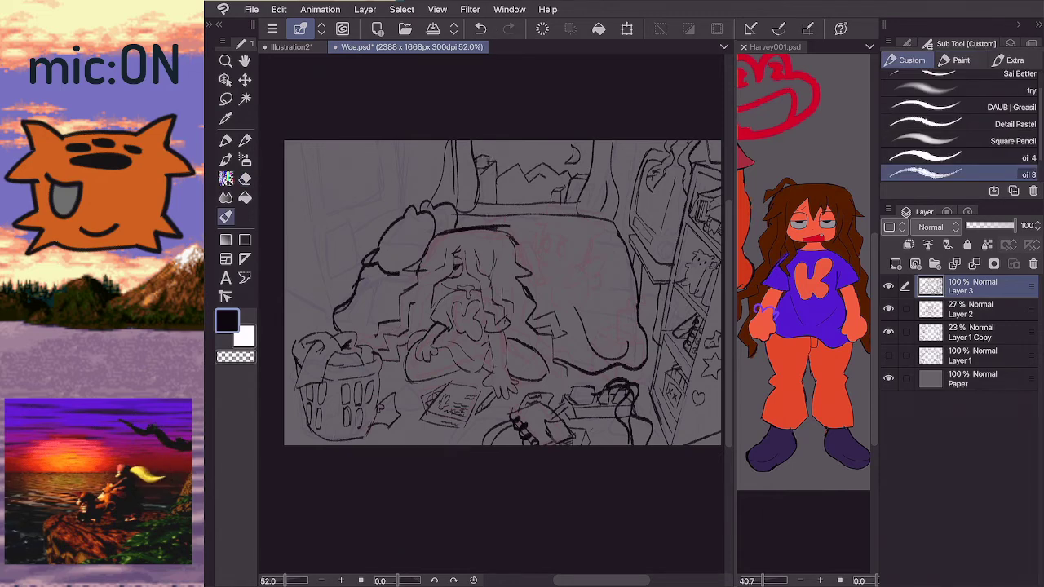
- Draw a short curved fold line on the bedding just below the pillow, undoing stray strokes
{"action": "key", "text": "ctrl+z"}
{"action": "scroll", "coordinate": [435, 179], "scroll_direction": "down", "scroll_amount": 2}
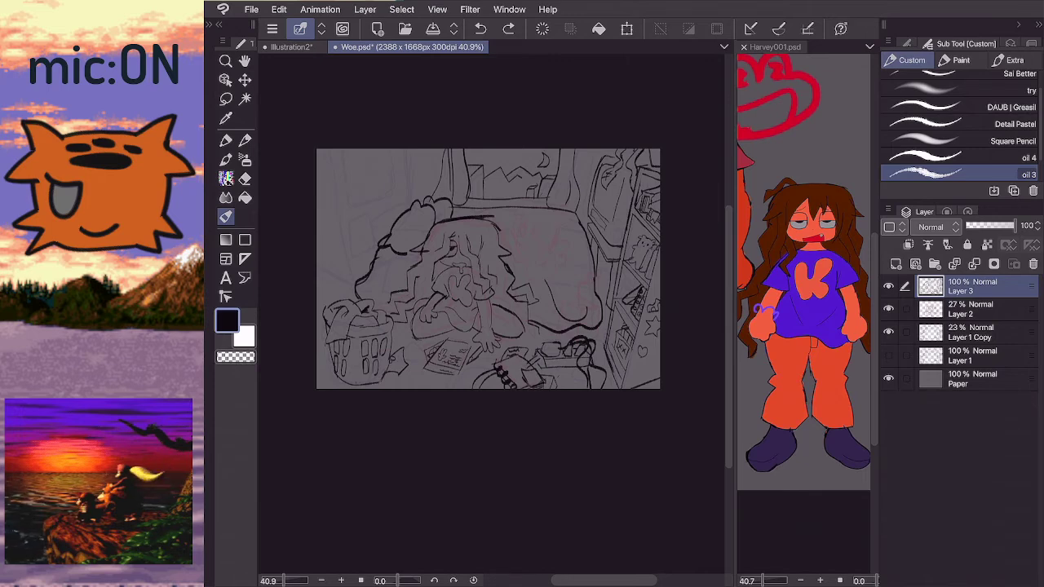
{"action": "scroll", "coordinate": [508, 352], "scroll_direction": "up", "scroll_amount": 2}
{"action": "left_click", "coordinate": [803, 273]}
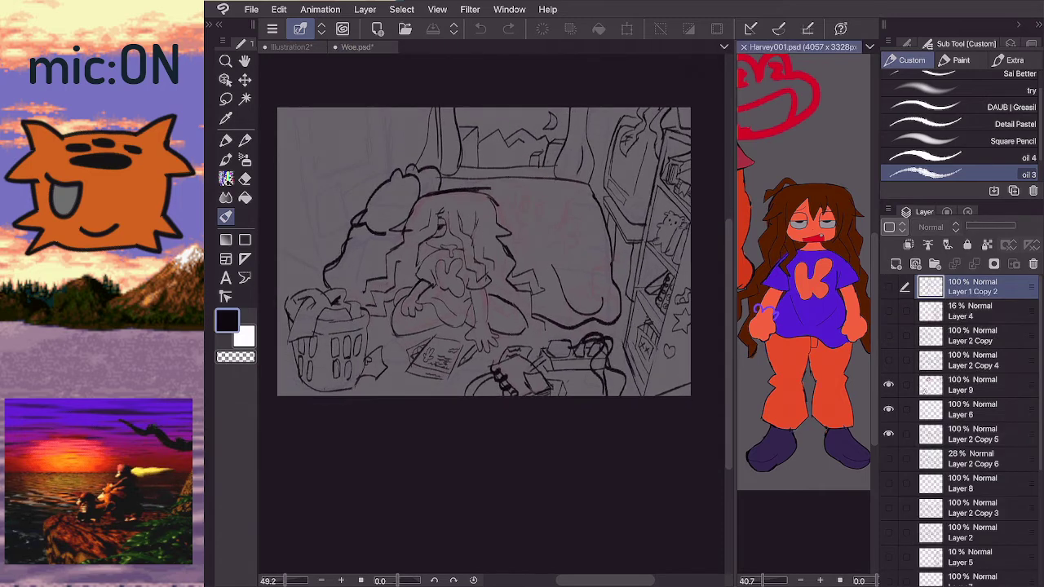
{"action": "left_click", "coordinate": [511, 208]}
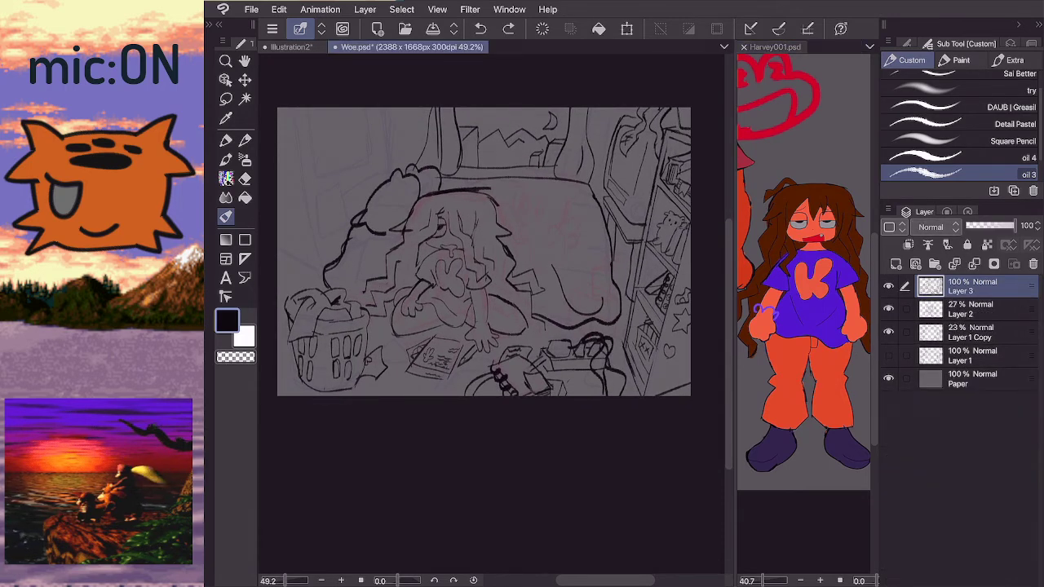
{"action": "key", "text": "ctrl+z"}
{"action": "left_click_drag", "start_coordinate": [359, 233], "coordinate": [387, 238]}
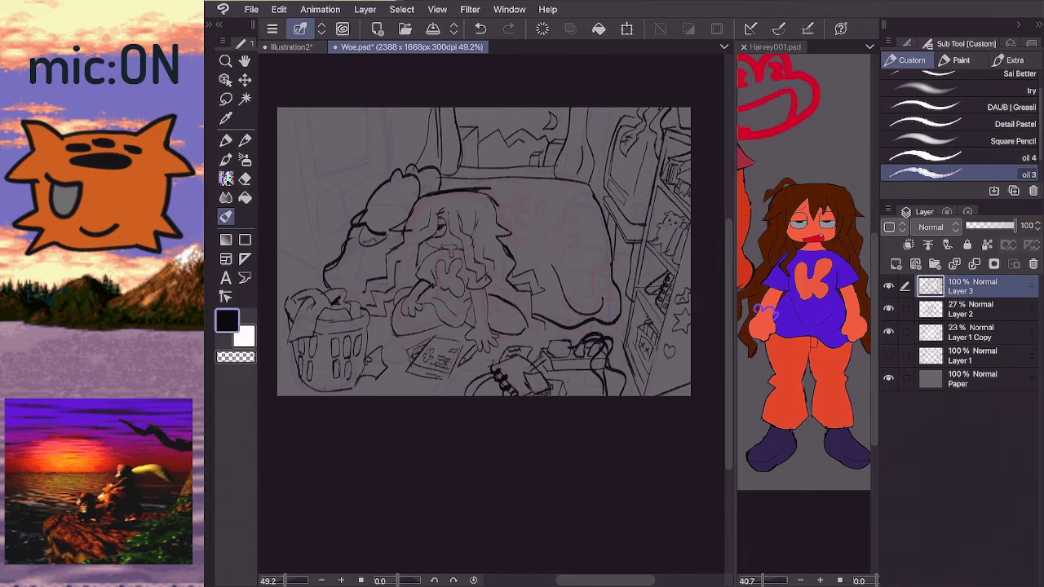
{"action": "key", "text": "ctrl+z"}
{"action": "key", "text": "ctrl+y"}
{"action": "key", "text": "ctrl+z"}
{"action": "scroll", "coordinate": [484, 252], "scroll_direction": "down", "scroll_amount": 1}
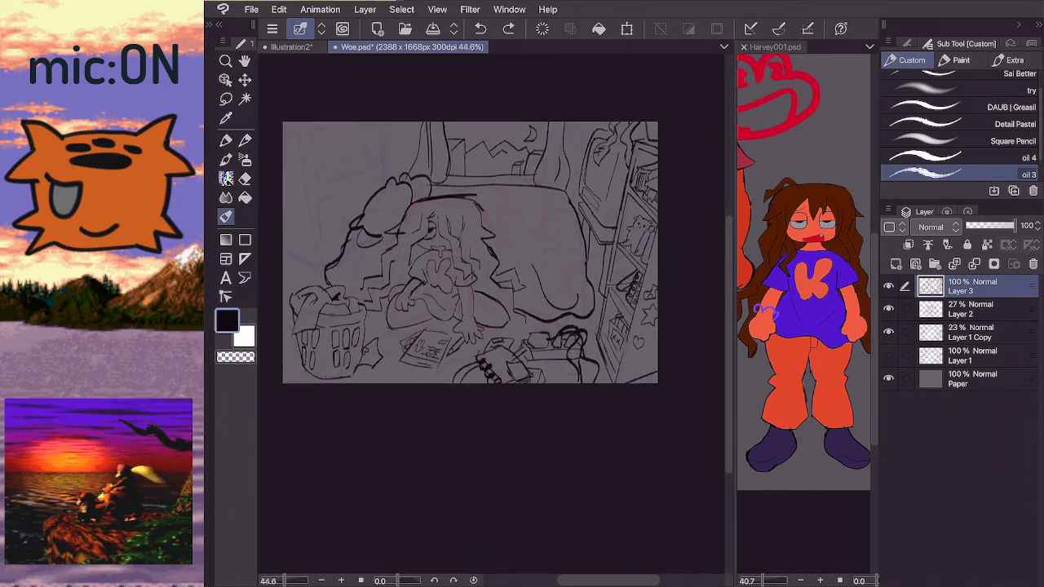
- Sketch the rug's edge lines on the floor around the seated character, undoing stray strokes
{"action": "mouse_move", "coordinate": [360, 378]}
{"action": "left_mouse_down"}
{"action": "mouse_move", "coordinate": [355, 365]}
{"action": "mouse_move", "coordinate": [423, 321]}
{"action": "mouse_move", "coordinate": [530, 362]}
{"action": "left_mouse_up"}
{"action": "key", "text": "ctrl+z"}
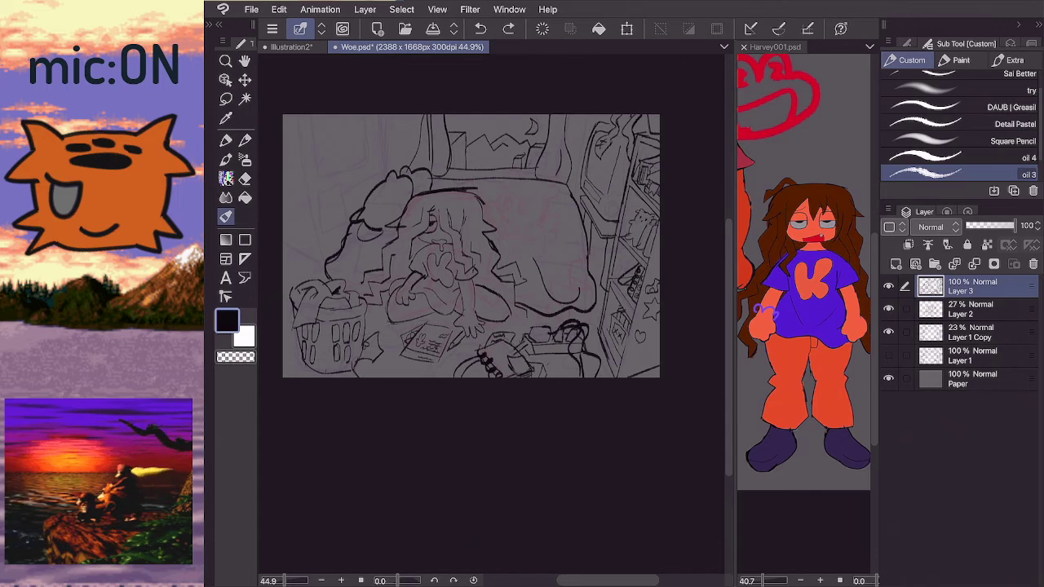
{"action": "key", "text": "ctrl+z"}
{"action": "left_click_drag", "start_coordinate": [349, 379], "coordinate": [352, 372]}
{"action": "key", "text": "ctrl+z"}
{"action": "left_click_drag", "start_coordinate": [364, 325], "coordinate": [390, 315]}
{"action": "left_click_drag", "start_coordinate": [511, 313], "coordinate": [528, 324]}
{"action": "key", "text": "ctrl+z"}
{"action": "left_click_drag", "start_coordinate": [555, 362], "coordinate": [556, 354]}
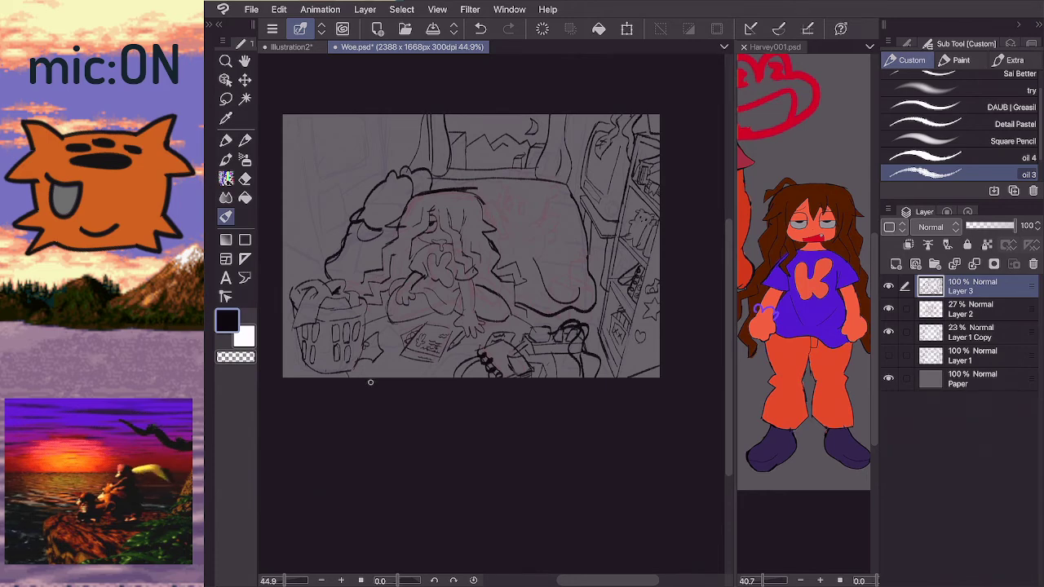
{"action": "left_click_drag", "start_coordinate": [369, 385], "coordinate": [399, 371]}
{"action": "key", "text": "ctrl+z"}
{"action": "left_click_drag", "start_coordinate": [374, 381], "coordinate": [418, 366]}
{"action": "key", "text": "ctrl+z"}
{"action": "scroll", "coordinate": [348, 259], "scroll_direction": "down", "scroll_amount": 2}
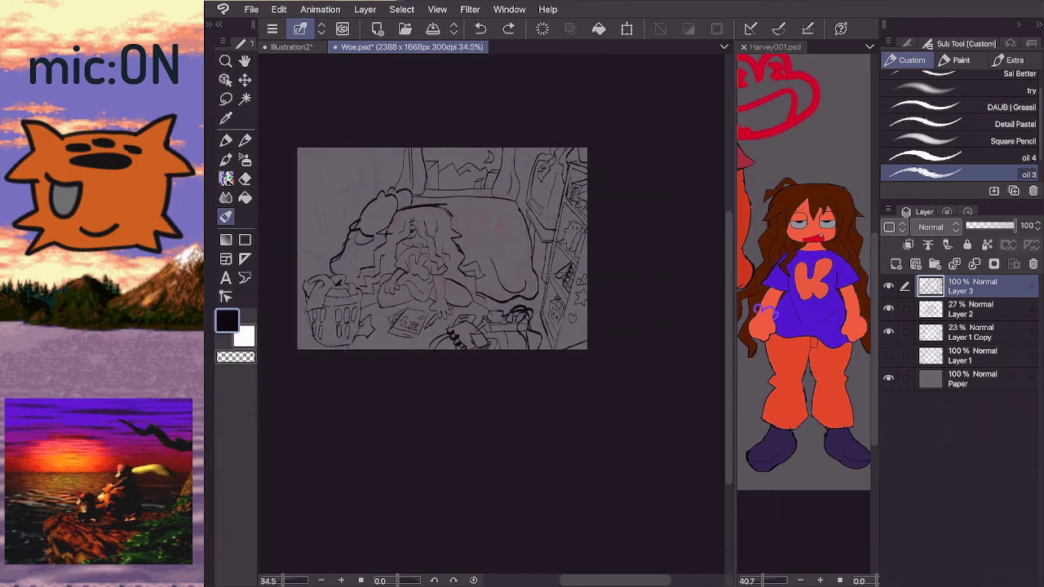
{"action": "scroll", "coordinate": [335, 283], "scroll_direction": "up", "scroll_amount": 1}
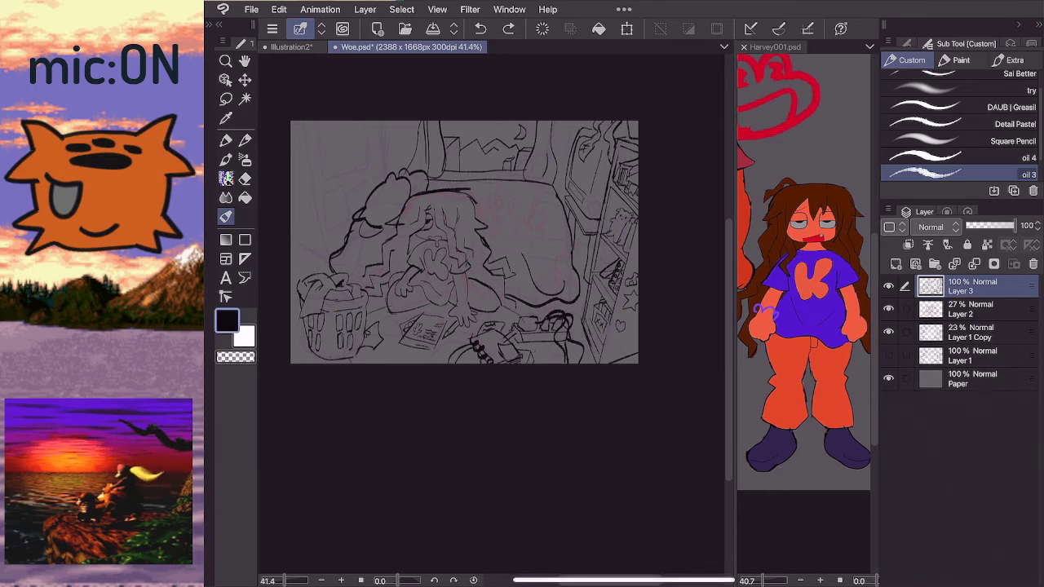
{"action": "scroll", "coordinate": [484, 239], "scroll_direction": "up", "scroll_amount": 1}
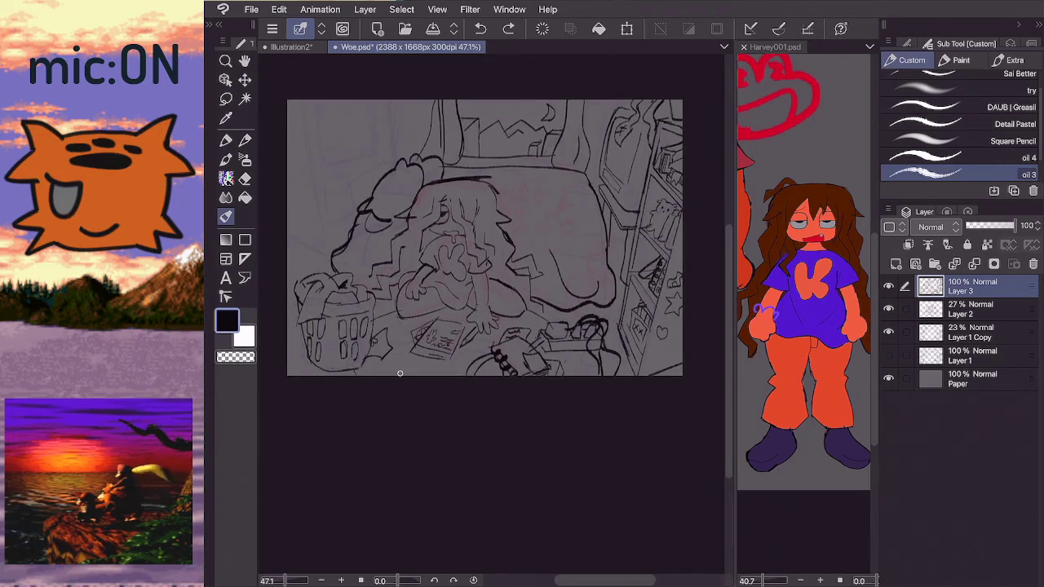
- Scatter small hearts over the rug between the laundry basket, the papers and the objects in the foreground
{"action": "left_click_drag", "start_coordinate": [407, 369], "coordinate": [387, 372]}
{"action": "key", "text": "ctrl+z"}
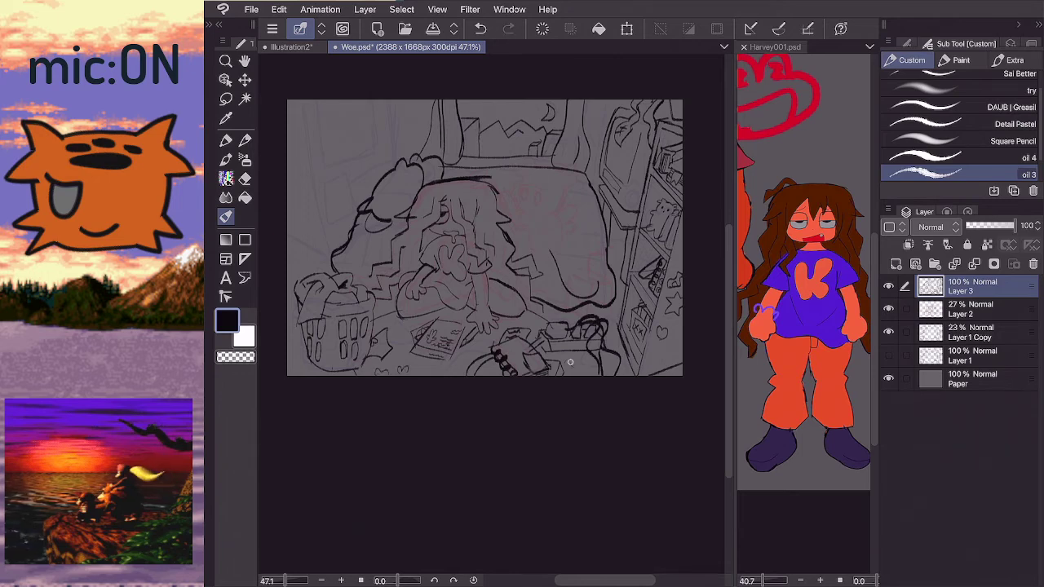
{"action": "left_click_drag", "start_coordinate": [569, 359], "coordinate": [580, 369]}
{"action": "key", "text": "ctrl+z"}
{"action": "left_click_drag", "start_coordinate": [395, 336], "coordinate": [404, 334]}
{"action": "scroll", "coordinate": [484, 237], "scroll_direction": "up", "scroll_amount": 1}
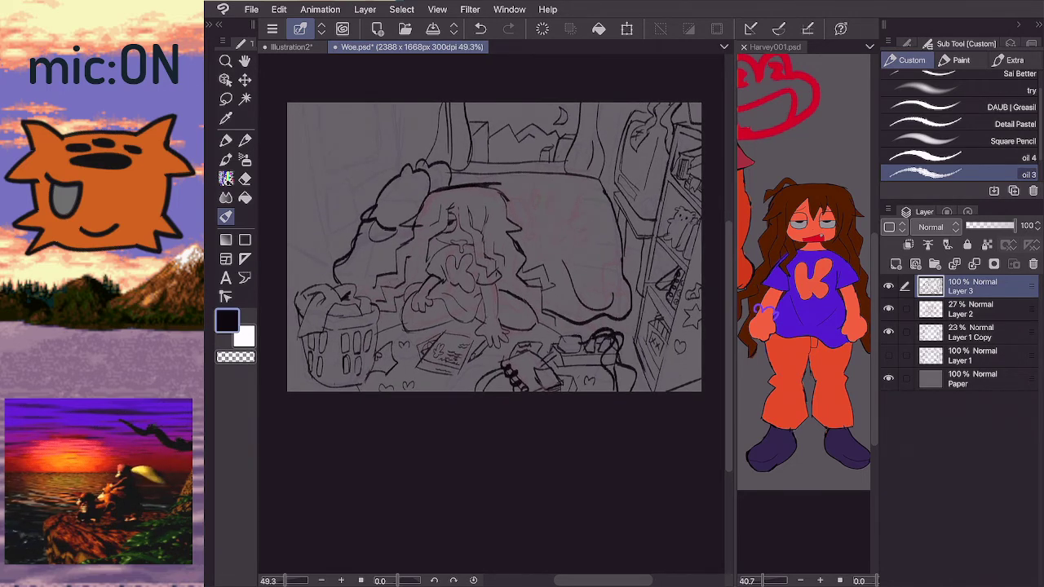
- Draw a poster frame on the wall above the laundry basket and outline a rounded figure inside it, cleaning up its lines
{"action": "mouse_move", "coordinate": [320, 101]}
{"action": "left_mouse_down"}
{"action": "mouse_move", "coordinate": [327, 174]}
{"action": "mouse_move", "coordinate": [373, 160]}
{"action": "mouse_move", "coordinate": [375, 101]}
{"action": "left_mouse_up"}
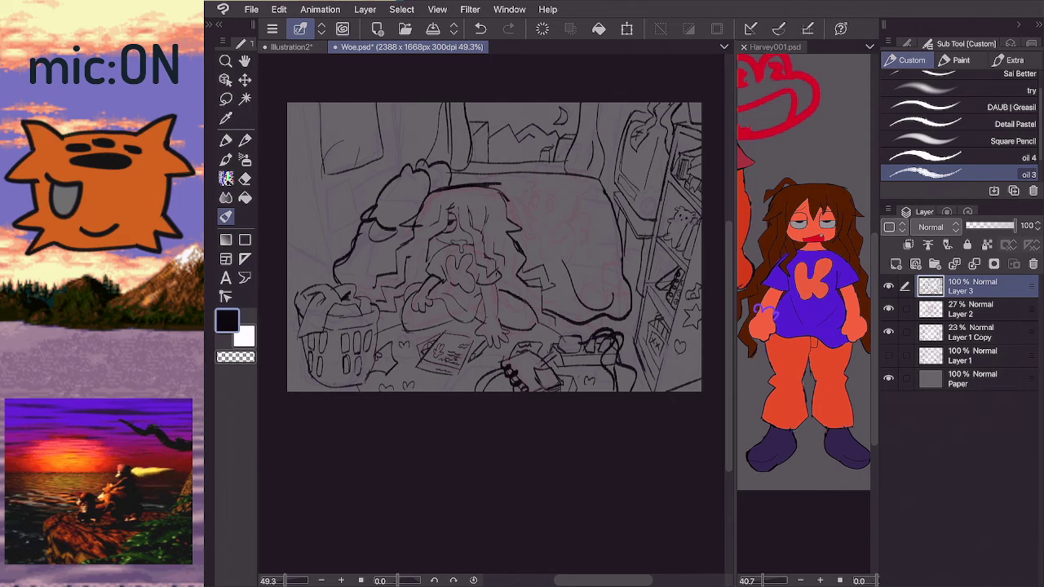
{"action": "mouse_move", "coordinate": [340, 142]}
{"action": "left_mouse_down"}
{"action": "mouse_move", "coordinate": [364, 114]}
{"action": "mouse_move", "coordinate": [360, 135]}
{"action": "mouse_move", "coordinate": [374, 132]}
{"action": "left_mouse_up"}
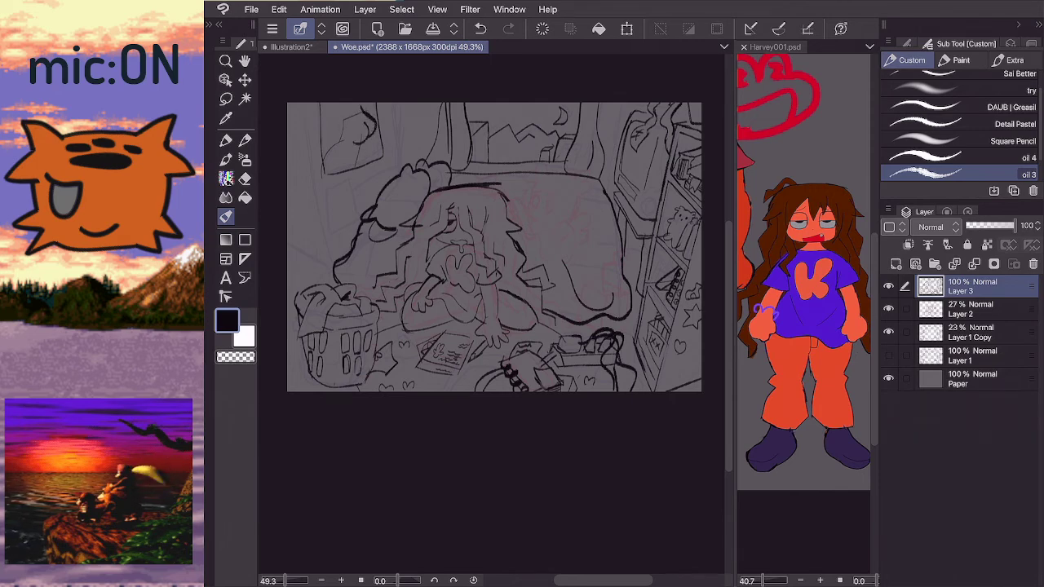
{"action": "key", "text": "e"}
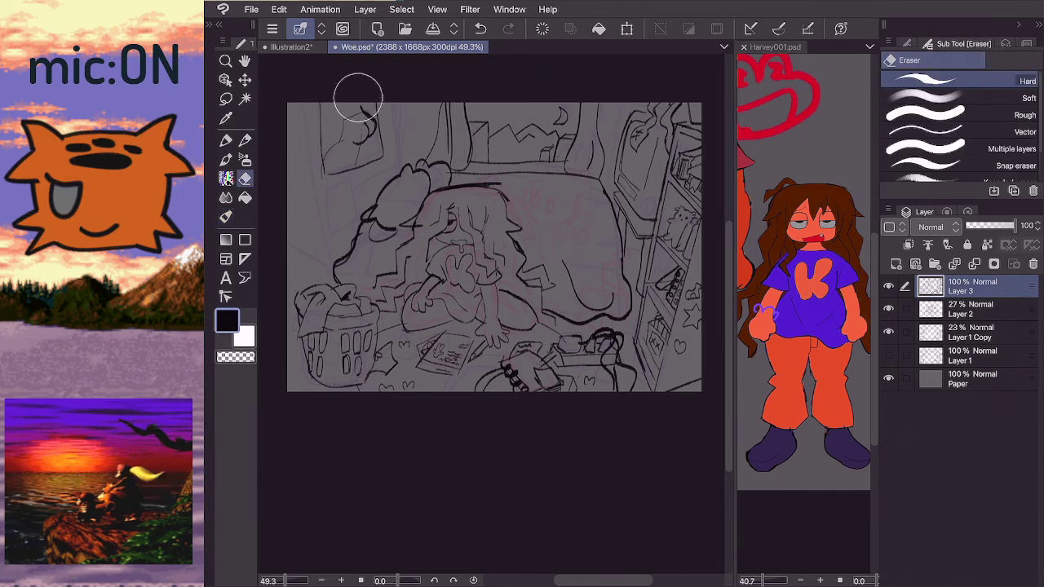
{"action": "key", "text": "b"}
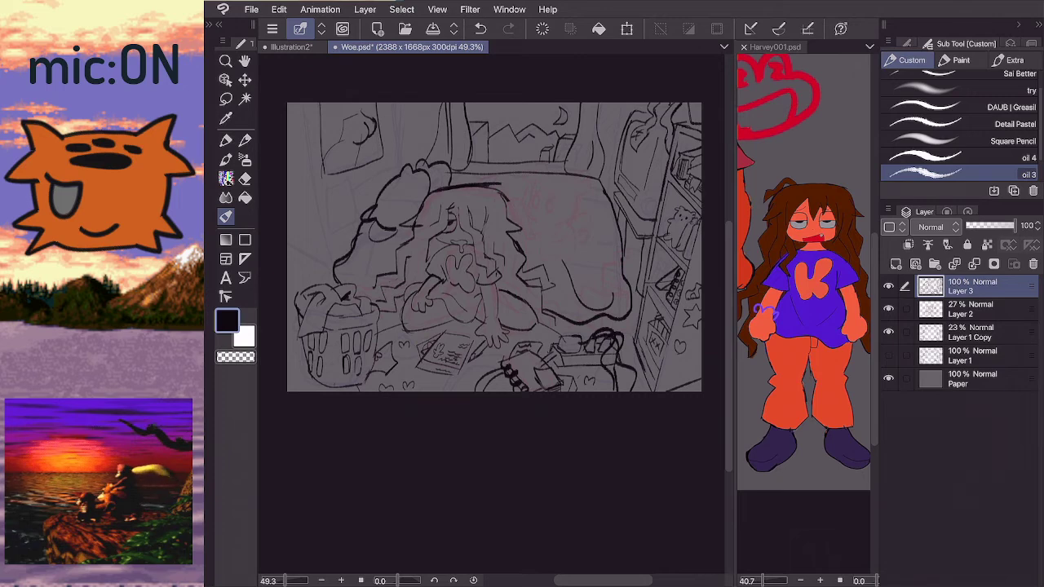
- Sketch inner details on the upper wall poster's figure, undoing and redrawing strokes to its left
{"action": "mouse_move", "coordinate": [338, 150]}
{"action": "left_mouse_down"}
{"action": "mouse_move", "coordinate": [364, 165]}
{"action": "mouse_move", "coordinate": [349, 169]}
{"action": "left_mouse_up"}
{"action": "key", "text": "ctrl+z"}
{"action": "key", "text": "ctrl+z"}
{"action": "key", "text": "ctrl+z"}
{"action": "key", "text": "ctrl+z"}
{"action": "key", "text": "ctrl+z"}
{"action": "mouse_move", "coordinate": [351, 136]}
{"action": "left_mouse_down"}
{"action": "mouse_move", "coordinate": [366, 136]}
{"action": "mouse_move", "coordinate": [352, 149]}
{"action": "mouse_move", "coordinate": [343, 139]}
{"action": "left_mouse_up"}
{"action": "key", "text": "ctrl+z"}
{"action": "key", "text": "ctrl+z"}
{"action": "key", "text": "ctrl+z"}
{"action": "mouse_move", "coordinate": [343, 127]}
{"action": "left_mouse_down"}
{"action": "mouse_move", "coordinate": [345, 145]}
{"action": "mouse_move", "coordinate": [335, 132]}
{"action": "left_mouse_up"}
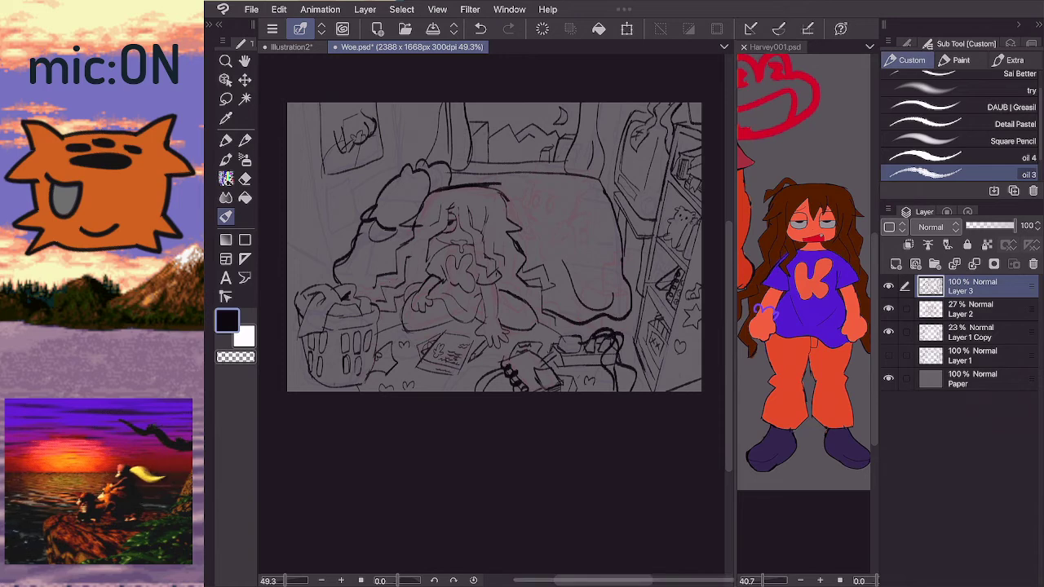
- Erase the rough strokes beside the upper poster's figure and redraw its rounded body outline
{"action": "key", "text": "e"}
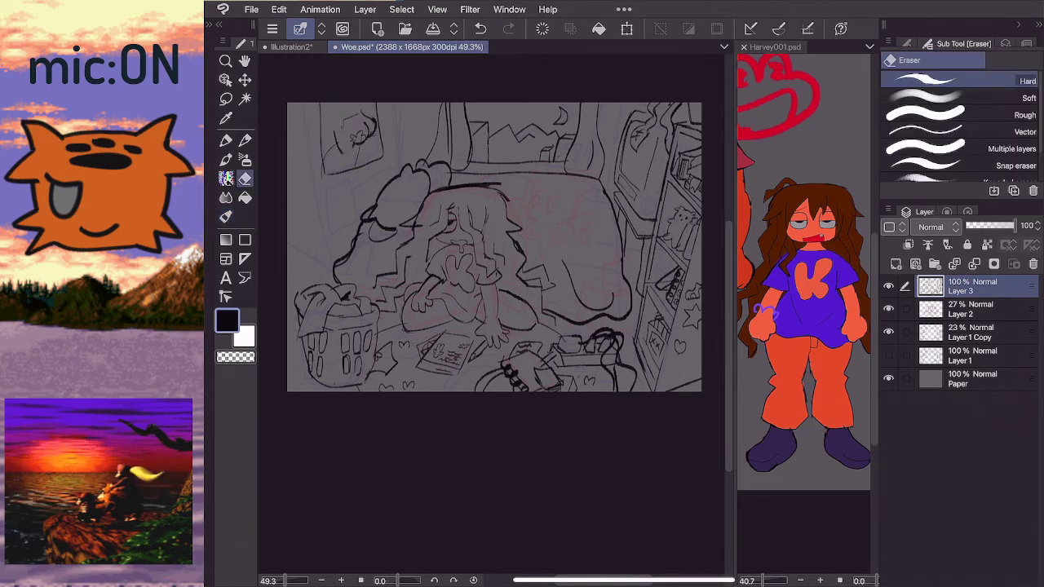
{"action": "key", "text": "b"}
{"action": "left_click_drag", "start_coordinate": [335, 128], "coordinate": [347, 114]}
{"action": "key", "text": "ctrl+z"}
{"action": "key", "text": "ctrl+z"}
{"action": "key", "text": "e"}
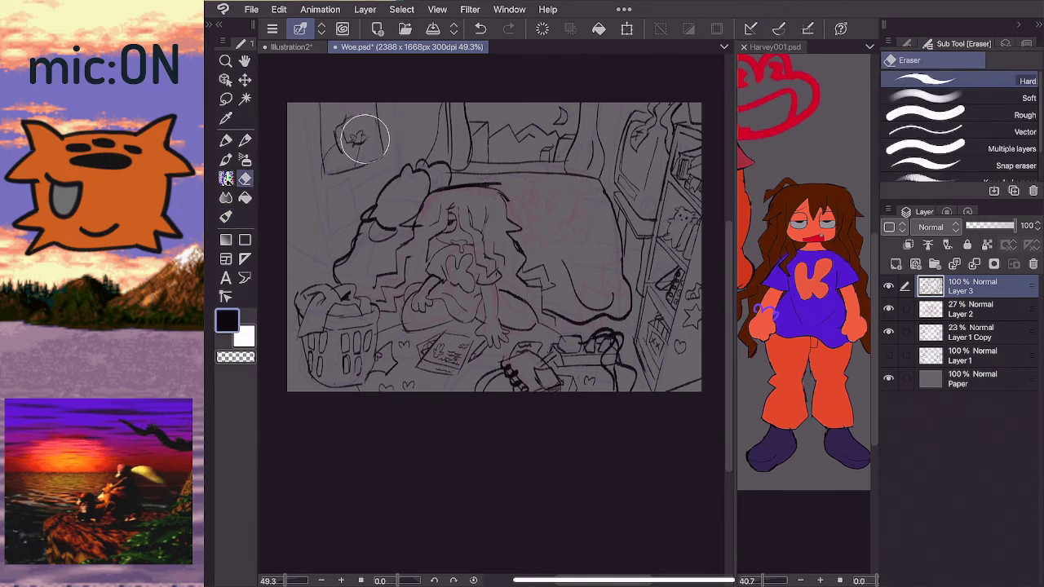
{"action": "key", "text": "b"}
{"action": "key", "text": "ctrl+z"}
{"action": "left_click_drag", "start_coordinate": [365, 140], "coordinate": [359, 122]}
{"action": "key", "text": "ctrl+z"}
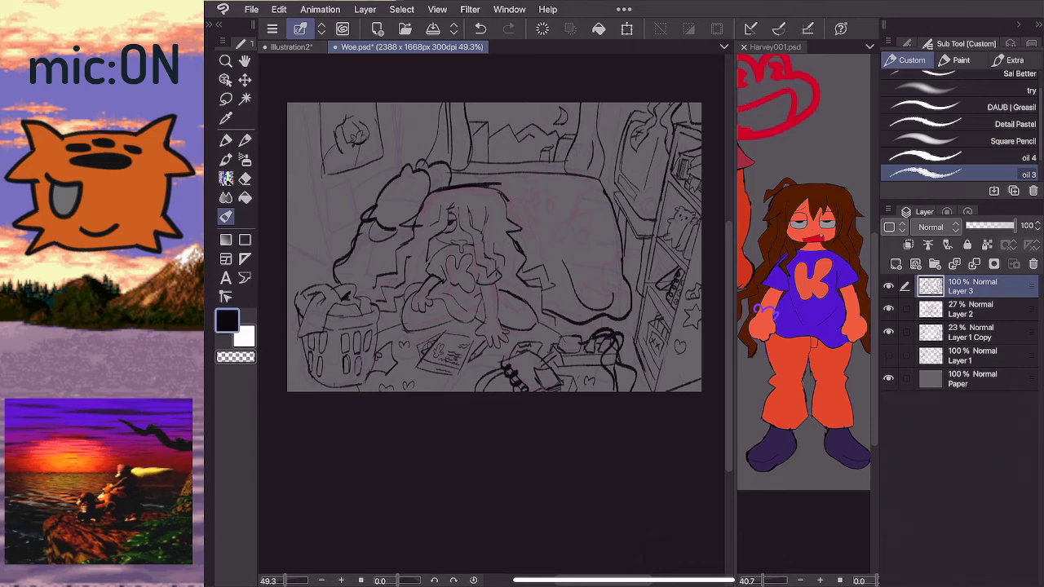
- Add a head shape at the upper poster's top and finish the lines along its lower part, undoing stray strokes
{"action": "key", "text": "e"}
{"action": "key", "text": "b"}
{"action": "mouse_move", "coordinate": [330, 103]}
{"action": "left_mouse_down"}
{"action": "mouse_move", "coordinate": [332, 147]}
{"action": "mouse_move", "coordinate": [333, 104]}
{"action": "mouse_move", "coordinate": [372, 121]}
{"action": "left_mouse_up"}
{"action": "key", "text": "ctrl+z"}
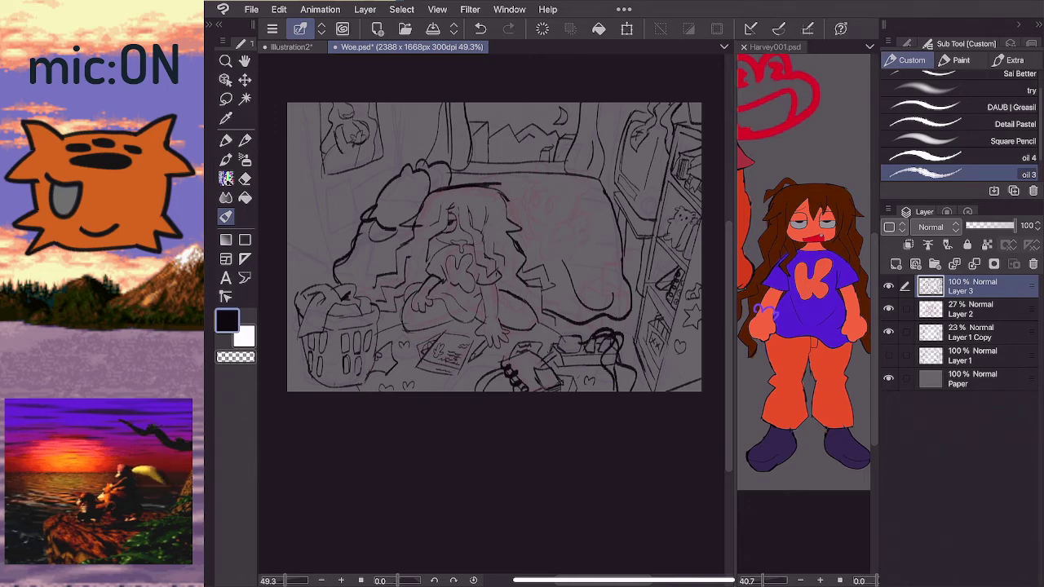
{"action": "mouse_move", "coordinate": [330, 153]}
{"action": "left_mouse_down"}
{"action": "mouse_move", "coordinate": [351, 169]}
{"action": "mouse_move", "coordinate": [351, 147]}
{"action": "left_mouse_up"}
{"action": "key", "text": "ctrl+z"}
{"action": "key", "text": "ctrl+z"}
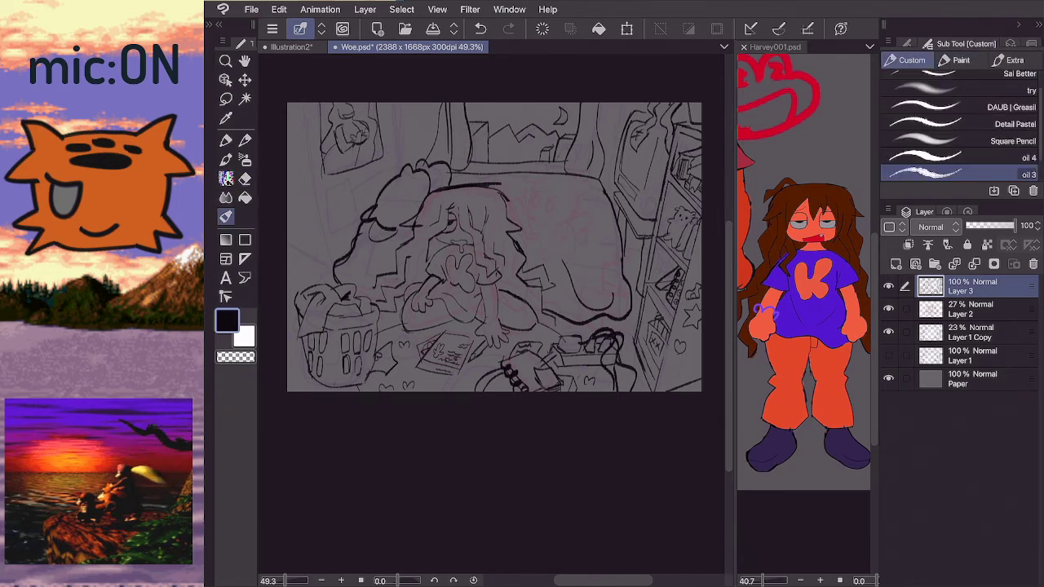
- Draw a smaller poster frame below the first poster, with a rounded head shape inside it
{"action": "key", "text": "ctrl+z"}
{"action": "key", "text": "ctrl+y"}
{"action": "mouse_move", "coordinate": [333, 236]}
{"action": "left_mouse_down"}
{"action": "mouse_move", "coordinate": [329, 198]}
{"action": "mouse_move", "coordinate": [359, 181]}
{"action": "left_mouse_up"}
{"action": "key", "text": "ctrl+z"}
{"action": "mouse_move", "coordinate": [335, 238]}
{"action": "left_mouse_down"}
{"action": "mouse_move", "coordinate": [343, 187]}
{"action": "mouse_move", "coordinate": [365, 181]}
{"action": "mouse_move", "coordinate": [353, 237]}
{"action": "mouse_move", "coordinate": [366, 181]}
{"action": "mouse_move", "coordinate": [337, 220]}
{"action": "mouse_move", "coordinate": [360, 223]}
{"action": "mouse_move", "coordinate": [357, 212]}
{"action": "left_mouse_up"}
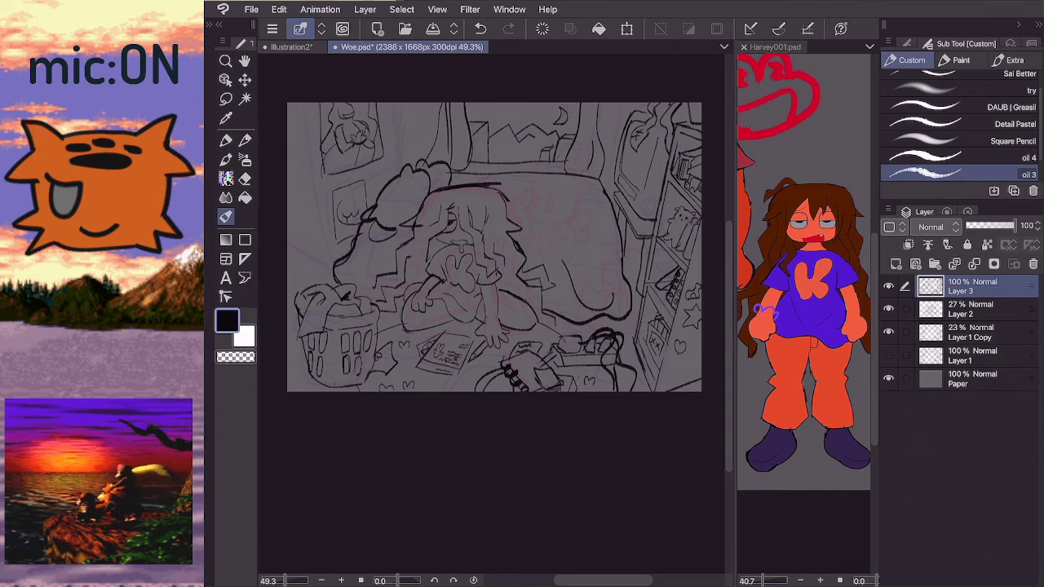
- Draw a bear face in the smaller poster with ears, dot eyes and a muzzle, undoing stray marks
{"action": "key", "text": "ctrl+z"}
{"action": "left_click_drag", "start_coordinate": [341, 203], "coordinate": [365, 199]}
{"action": "left_click", "coordinate": [345, 208]}
{"action": "left_click", "coordinate": [362, 205]}
{"action": "key", "text": "ctrl+z"}
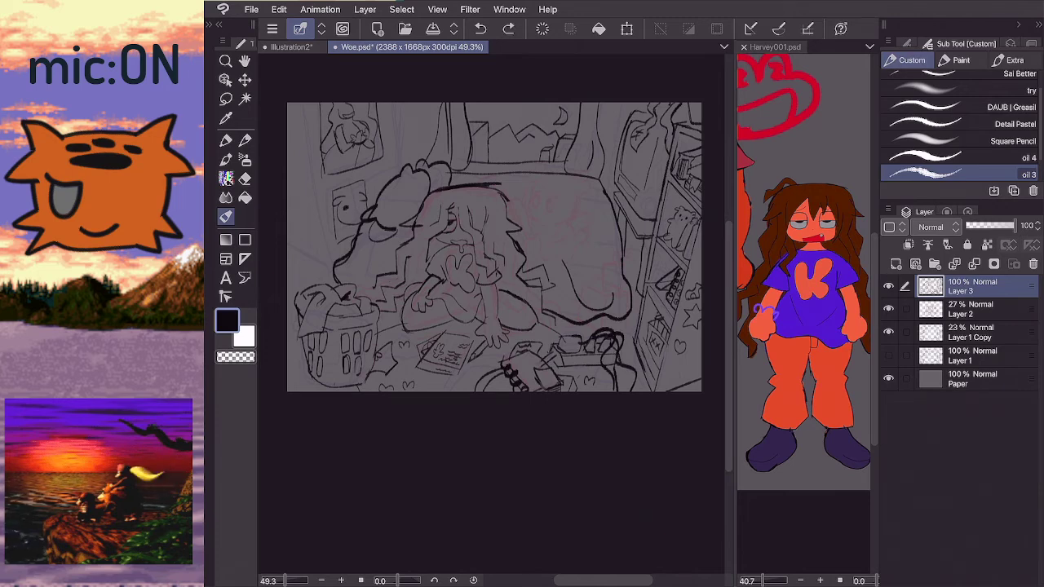
{"action": "left_click", "coordinate": [347, 207]}
{"action": "key", "text": "ctrl+z"}
{"action": "mouse_move", "coordinate": [359, 203]}
{"action": "left_mouse_down"}
{"action": "mouse_move", "coordinate": [354, 219]}
{"action": "mouse_move", "coordinate": [363, 216]}
{"action": "mouse_move", "coordinate": [349, 228]}
{"action": "left_mouse_up"}
{"action": "key", "text": "ctrl+z"}
{"action": "key", "text": "ctrl+z"}
{"action": "key", "text": "ctrl+z"}
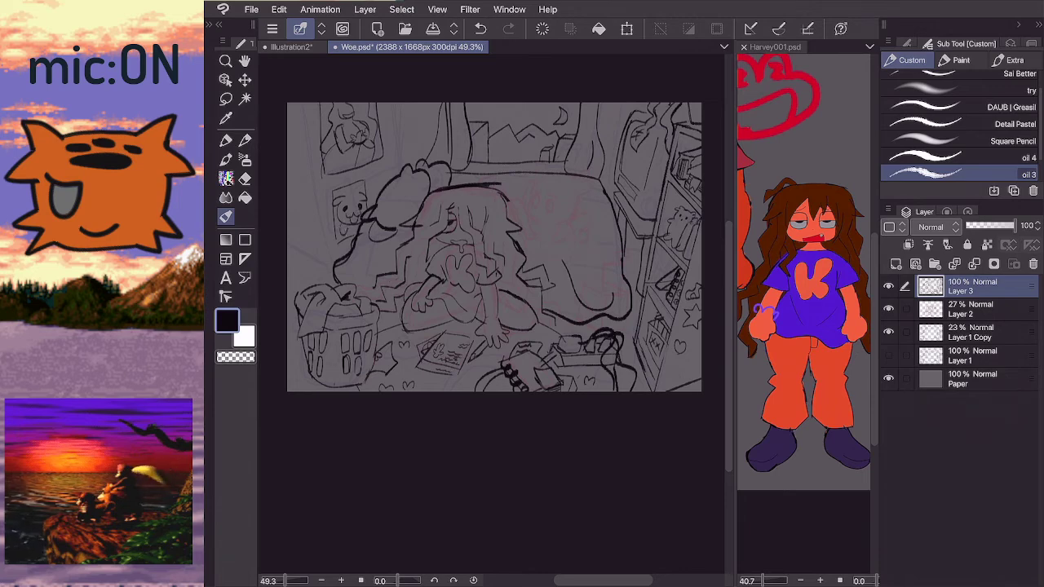
- Rework the bear below its face and erase the poster lines that run into the pillow
{"action": "key", "text": "ctrl+z"}
{"action": "key", "text": "ctrl+z"}
{"action": "key", "text": "ctrl+z"}
{"action": "key", "text": "ctrl+z"}
{"action": "key", "text": "ctrl+z"}
{"action": "mouse_move", "coordinate": [344, 210]}
{"action": "left_mouse_down"}
{"action": "mouse_move", "coordinate": [359, 210]}
{"action": "mouse_move", "coordinate": [348, 236]}
{"action": "mouse_move", "coordinate": [358, 235]}
{"action": "left_mouse_up"}
{"action": "key", "text": "ctrl+z"}
{"action": "key", "text": "ctrl+z"}
{"action": "scroll", "coordinate": [495, 245], "scroll_direction": "down", "scroll_amount": 1}
{"action": "key", "text": "e"}
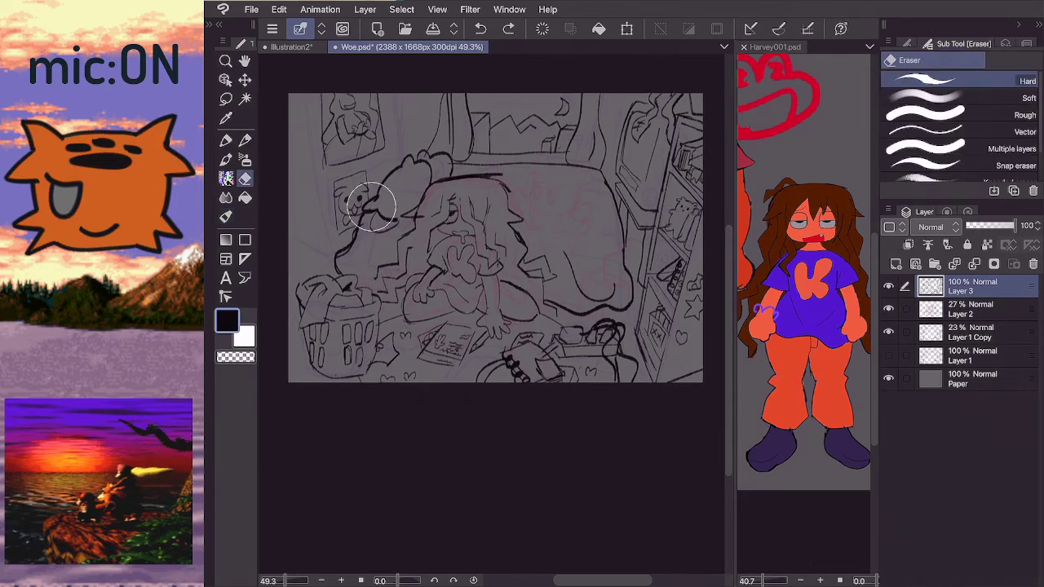
{"action": "left_click_drag", "start_coordinate": [372, 207], "coordinate": [373, 206]}
{"action": "key", "text": "b"}
{"action": "scroll", "coordinate": [495, 244], "scroll_direction": "left", "scroll_amount": 1}
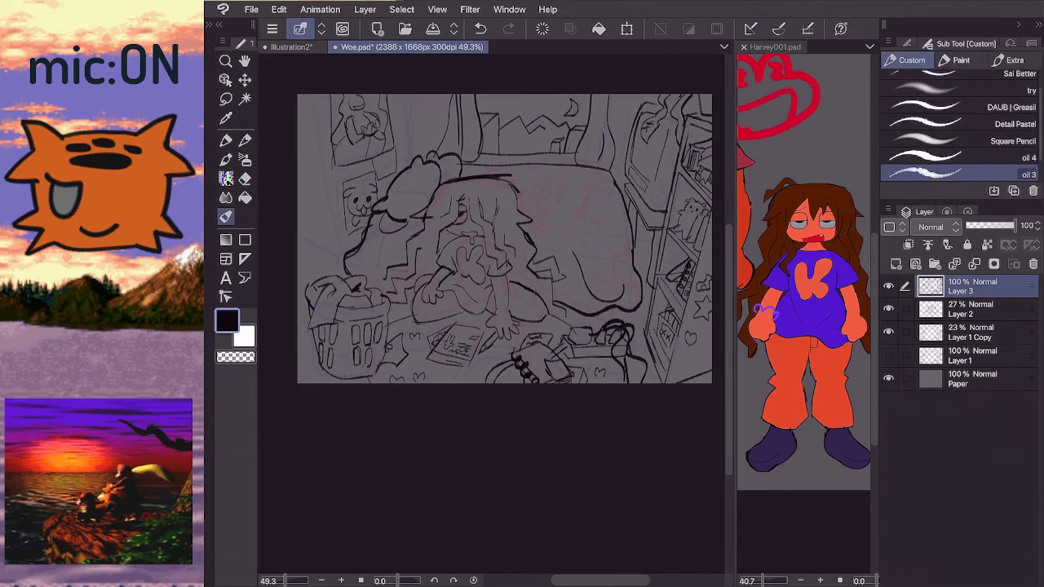
- Draw a third poster between the first poster and the left curtain, with an envelope-like shape and a rounded shape above it
{"action": "key", "text": "ctrl+z"}
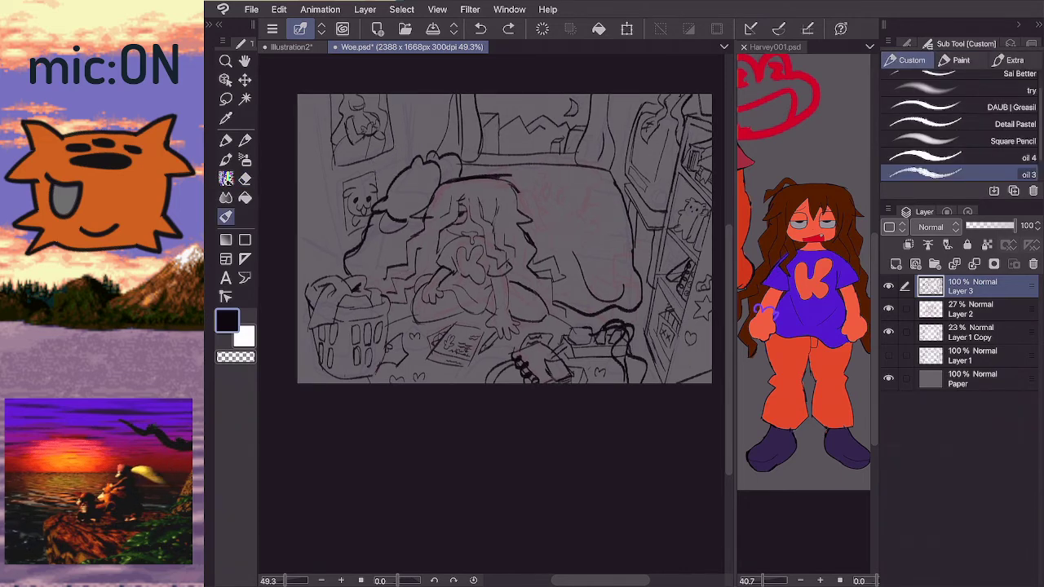
{"action": "mouse_move", "coordinate": [402, 152]}
{"action": "left_mouse_down"}
{"action": "mouse_move", "coordinate": [402, 125]}
{"action": "mouse_move", "coordinate": [403, 152]}
{"action": "mouse_move", "coordinate": [424, 94]}
{"action": "left_mouse_up"}
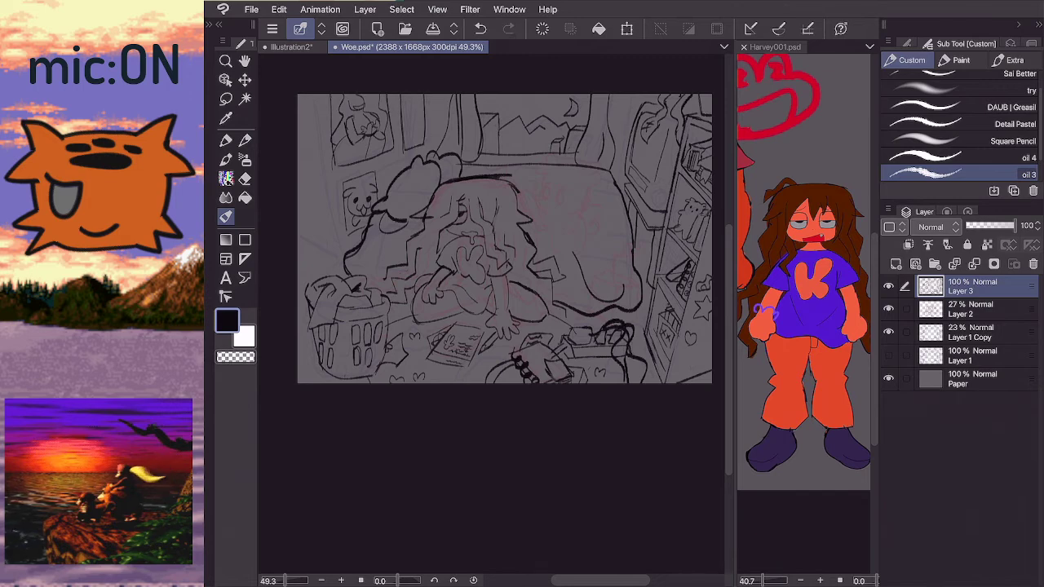
{"action": "key", "text": "ctrl+z"}
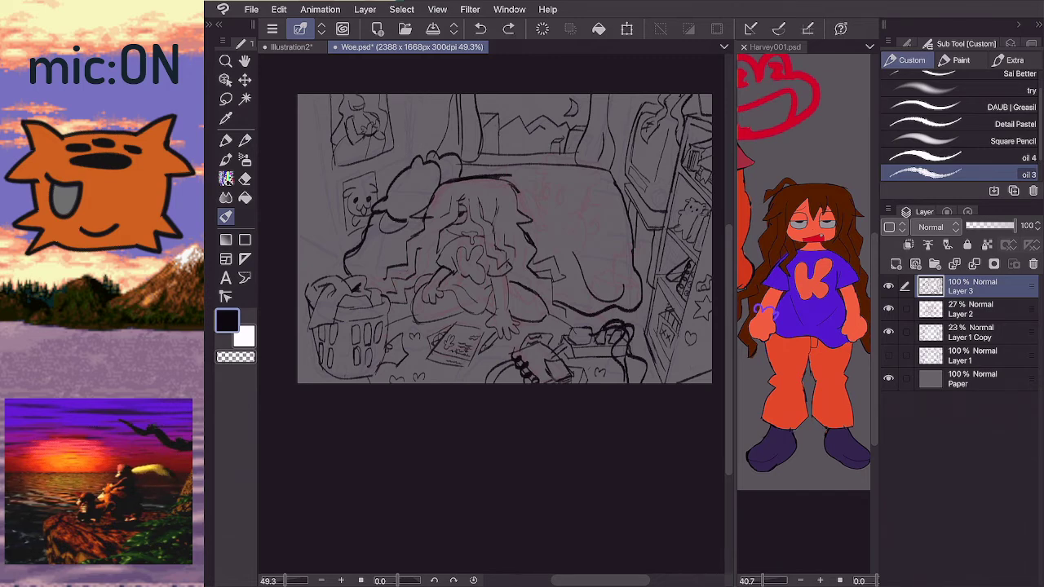
{"action": "scroll", "coordinate": [497, 239], "scroll_direction": "down", "scroll_amount": 1}
{"action": "scroll", "coordinate": [497, 239], "scroll_direction": "up", "scroll_amount": 1}
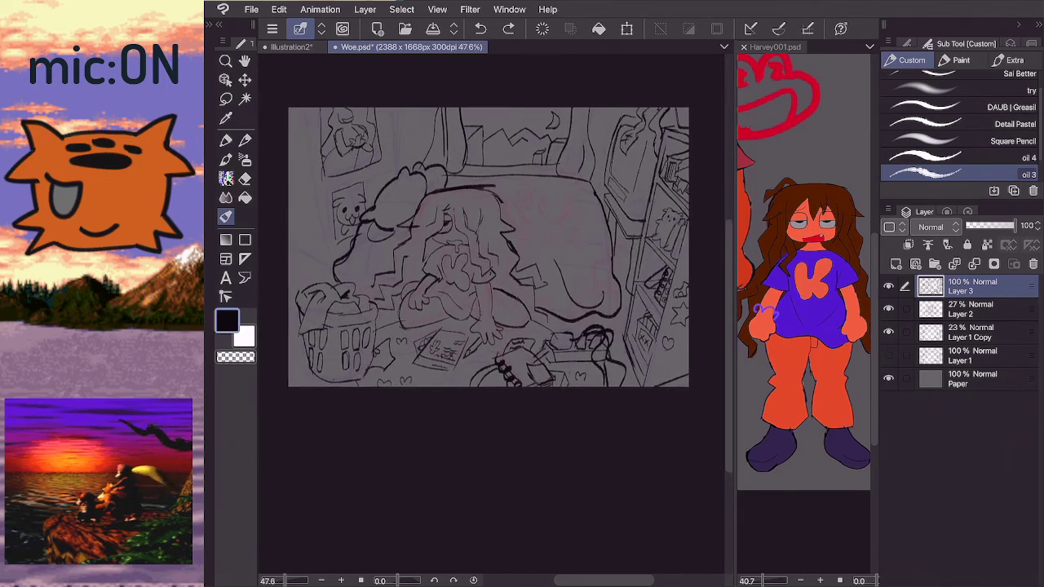
{"action": "mouse_move", "coordinate": [388, 146]}
{"action": "left_mouse_down"}
{"action": "mouse_move", "coordinate": [385, 127]}
{"action": "mouse_move", "coordinate": [403, 135]}
{"action": "mouse_move", "coordinate": [386, 124]}
{"action": "mouse_move", "coordinate": [396, 141]}
{"action": "mouse_move", "coordinate": [426, 123]}
{"action": "mouse_move", "coordinate": [407, 136]}
{"action": "mouse_move", "coordinate": [422, 140]}
{"action": "left_mouse_up"}
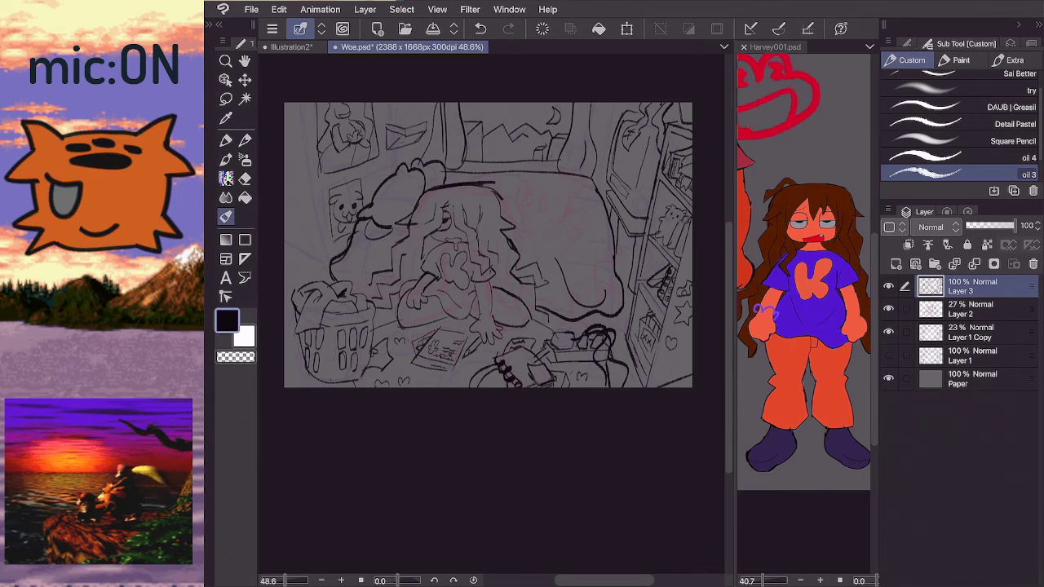
{"action": "mouse_move", "coordinate": [392, 106]}
{"action": "left_mouse_down"}
{"action": "mouse_move", "coordinate": [409, 124]}
{"action": "mouse_move", "coordinate": [421, 105]}
{"action": "left_mouse_up"}
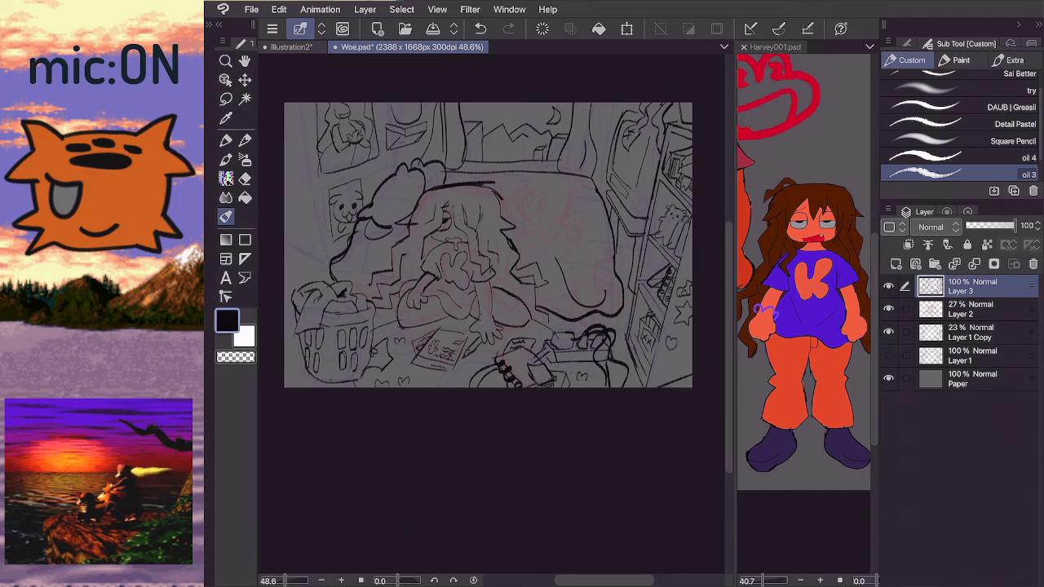
- Draw the wall's base line from the posters' wall corner out to the canvas edge, undoing stray strokes toward the pillow
{"action": "mouse_move", "coordinate": [318, 254]}
{"action": "left_mouse_down"}
{"action": "mouse_move", "coordinate": [301, 96]}
{"action": "mouse_move", "coordinate": [320, 260]}
{"action": "mouse_move", "coordinate": [284, 236]}
{"action": "left_mouse_up"}
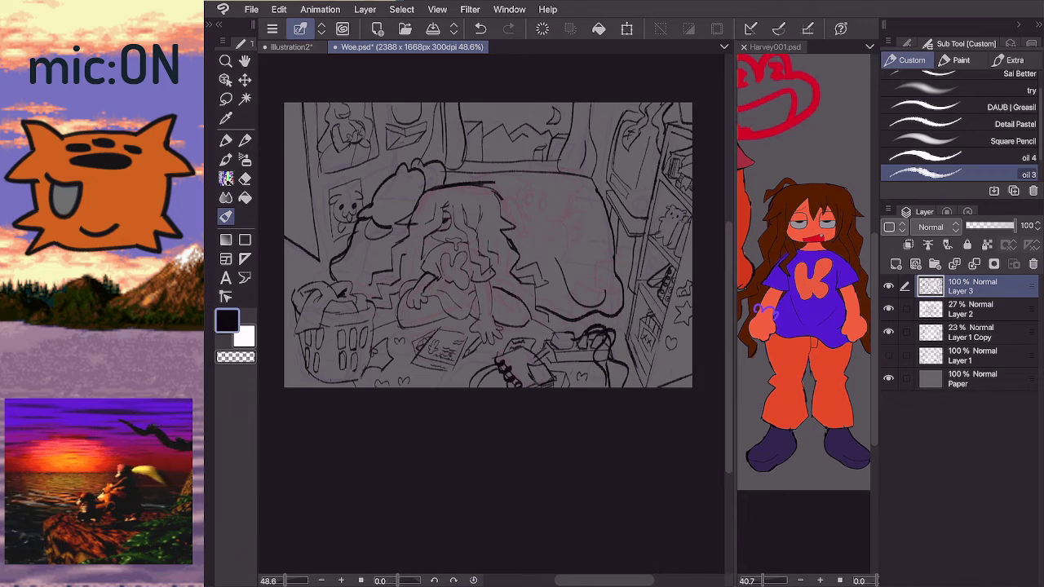
{"action": "left_click_drag", "start_coordinate": [488, 245], "coordinate": [506, 256]}
{"action": "left_click_drag", "start_coordinate": [337, 272], "coordinate": [359, 259]}
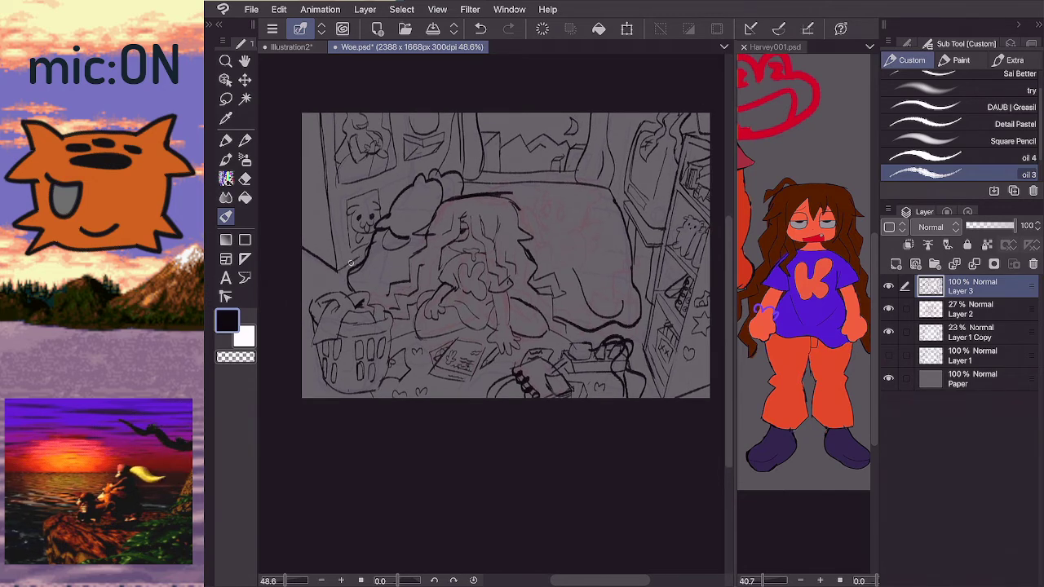
{"action": "key", "text": "ctrl+z"}
{"action": "left_click_drag", "start_coordinate": [337, 271], "coordinate": [358, 264]}
{"action": "key", "text": "ctrl+z"}
{"action": "scroll", "coordinate": [506, 255], "scroll_direction": "down", "scroll_amount": 1}
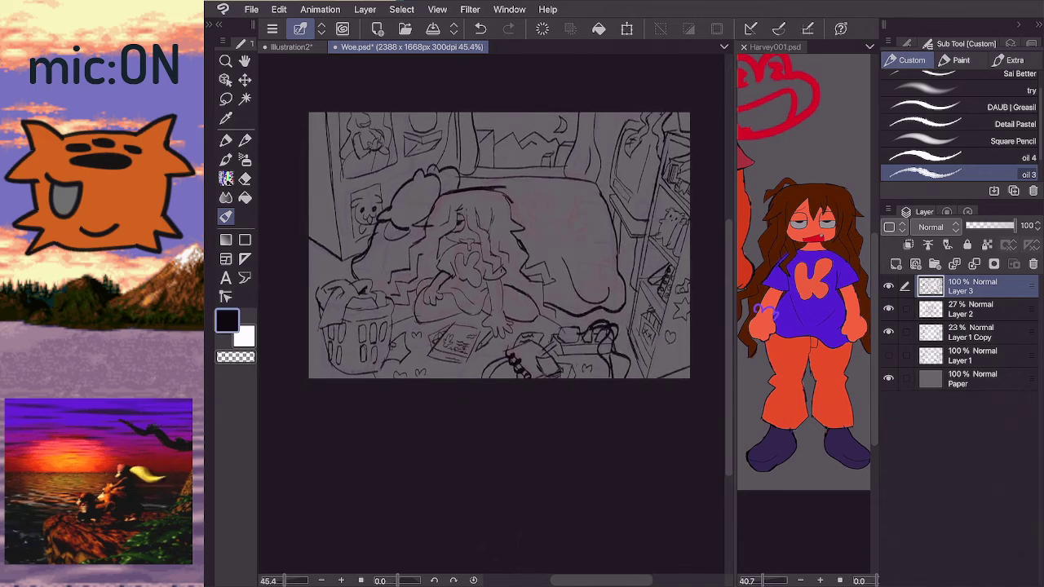
- Draw a small heart just above the laundry basket, undoing stray marks
{"action": "key", "text": "e"}
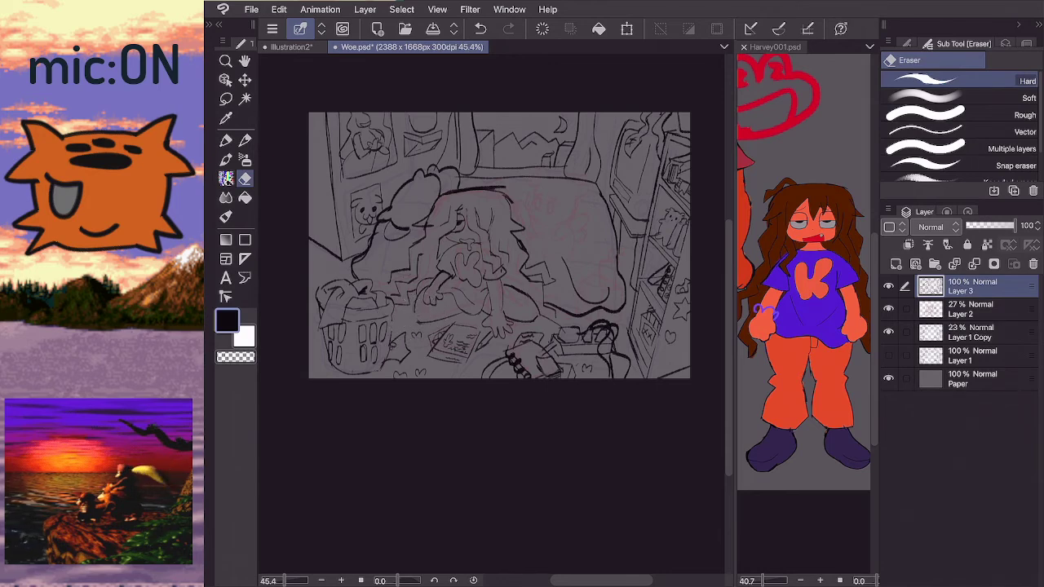
{"action": "key", "text": "b"}
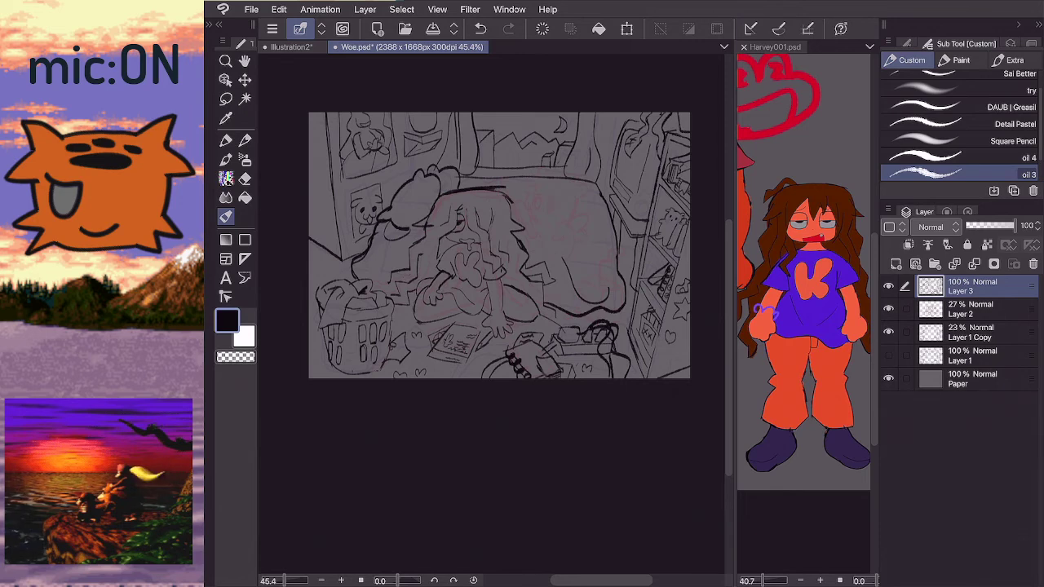
{"action": "key", "text": "e"}
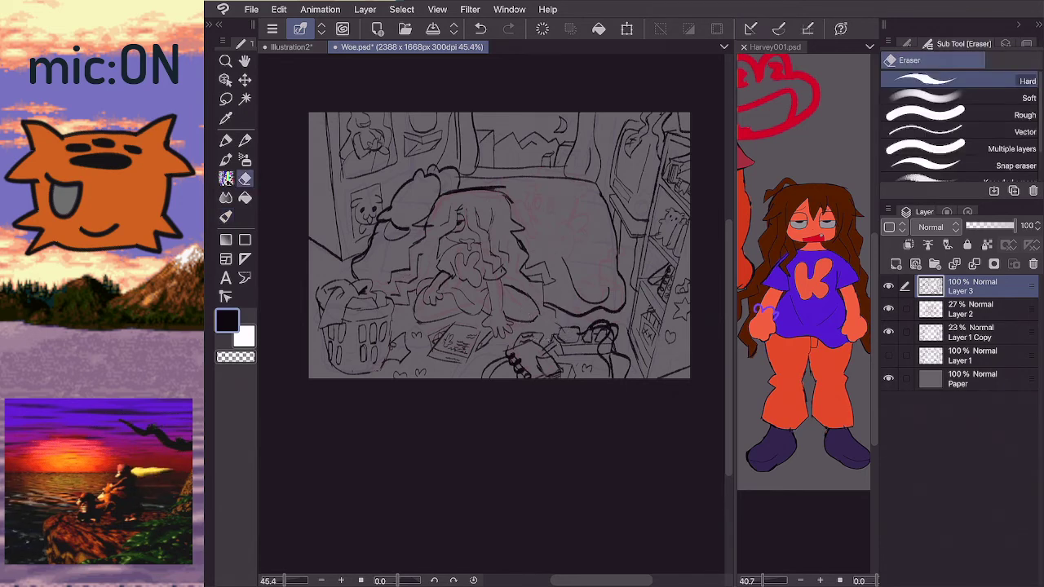
{"action": "key", "text": "b"}
{"action": "mouse_move", "coordinate": [323, 276]}
{"action": "left_mouse_down"}
{"action": "mouse_move", "coordinate": [319, 266]}
{"action": "mouse_move", "coordinate": [326, 277]}
{"action": "left_mouse_up"}
{"action": "key", "text": "ctrl+z"}
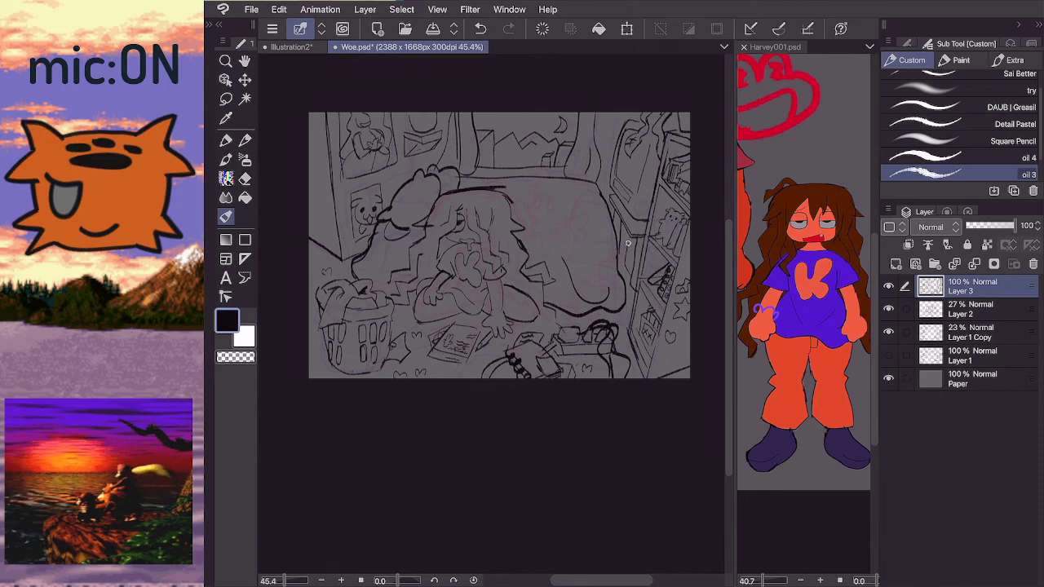
{"action": "key", "text": "ctrl+z"}
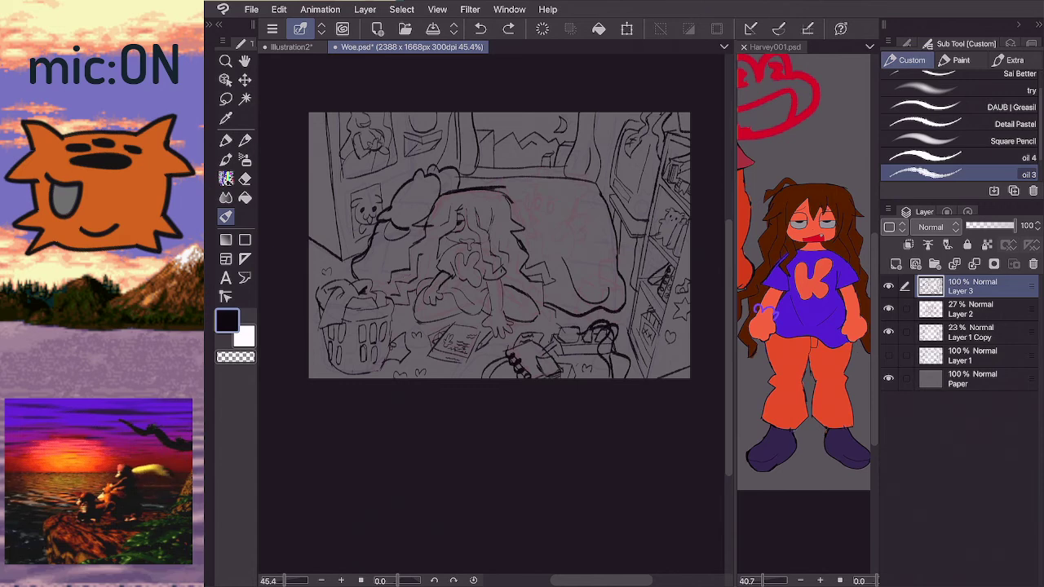
- Close the Harvey001.psd reference and save Woe.psd
{"action": "scroll", "coordinate": [499, 245], "scroll_direction": "up", "scroll_amount": 1}
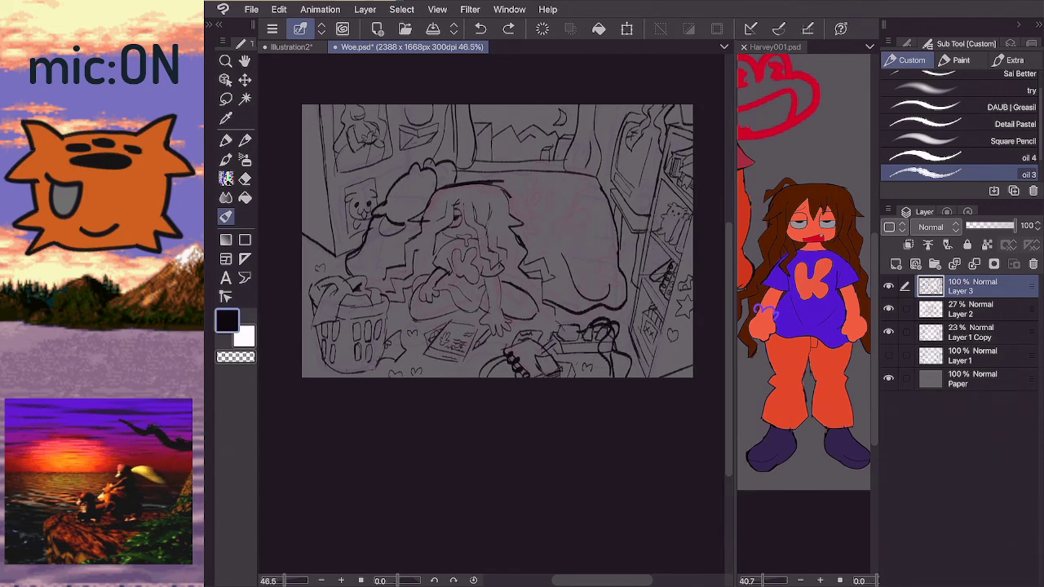
{"action": "left_click", "coordinate": [744, 47]}
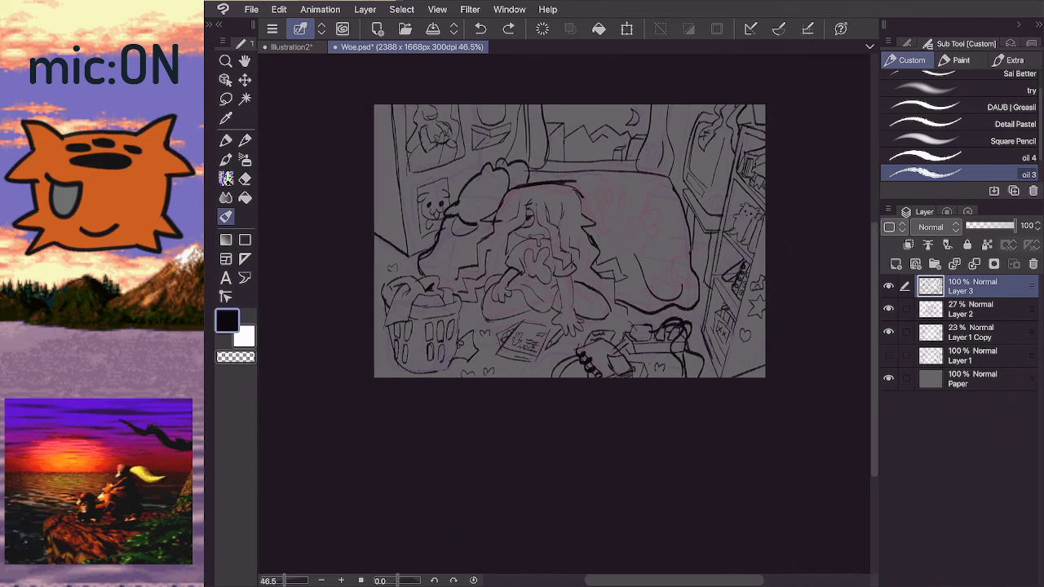
{"action": "scroll", "coordinate": [686, 169], "scroll_direction": "up", "scroll_amount": 2}
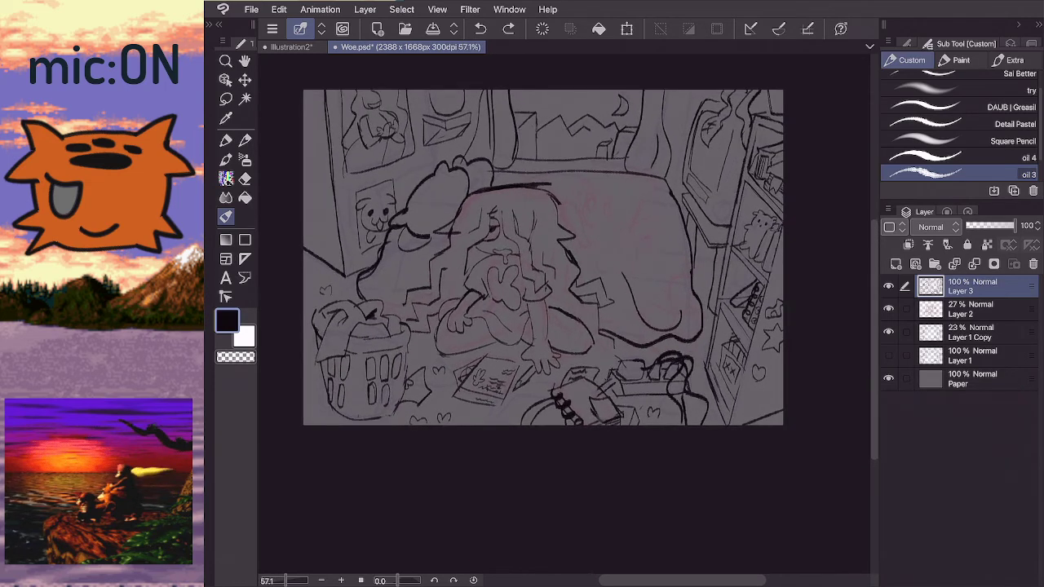
{"action": "key", "text": "ctrl+s"}
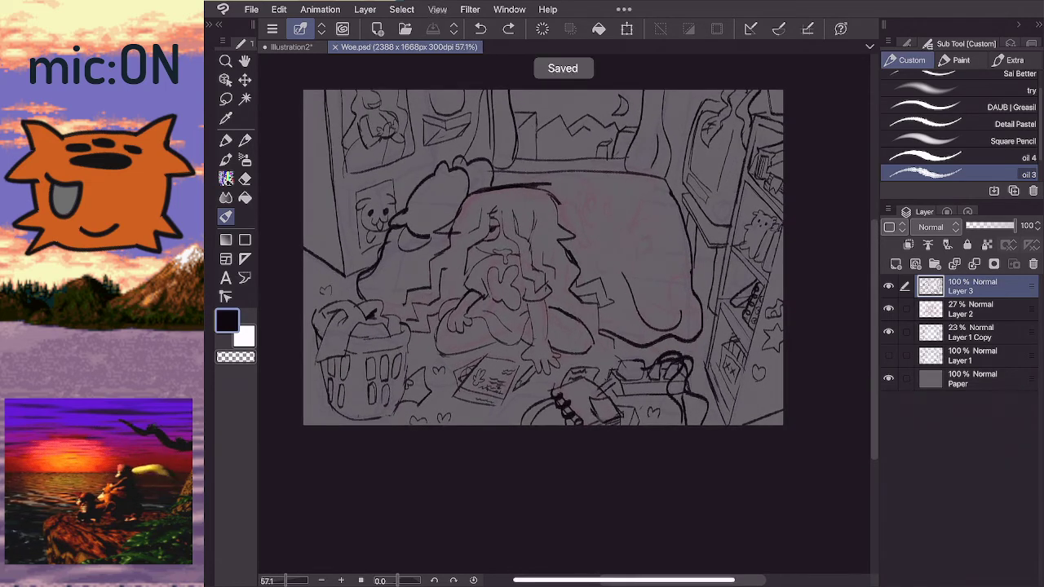
- Briefly hide and reshow Layer 2, and open DoingStuff.psd as a character reference
{"action": "left_click", "coordinate": [889, 309]}
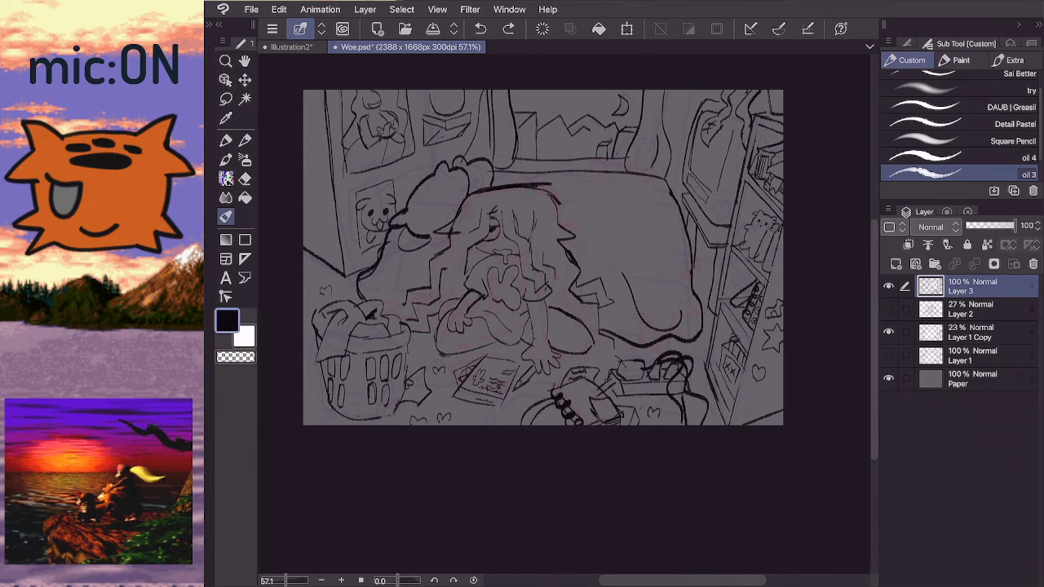
{"action": "left_click", "coordinate": [889, 308]}
{"action": "left_click", "coordinate": [251, 9]}
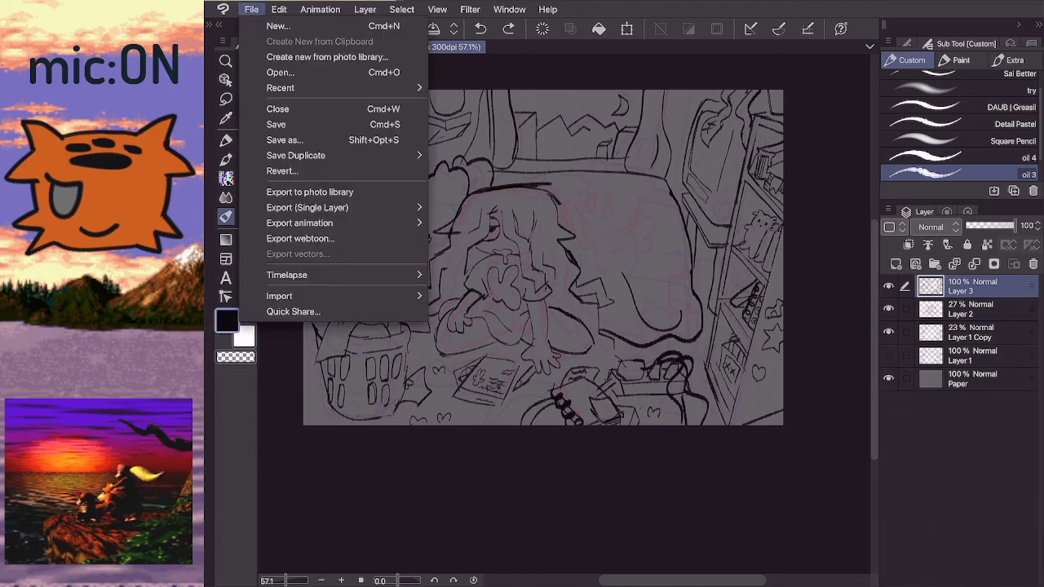
{"action": "left_click", "coordinate": [280, 72]}
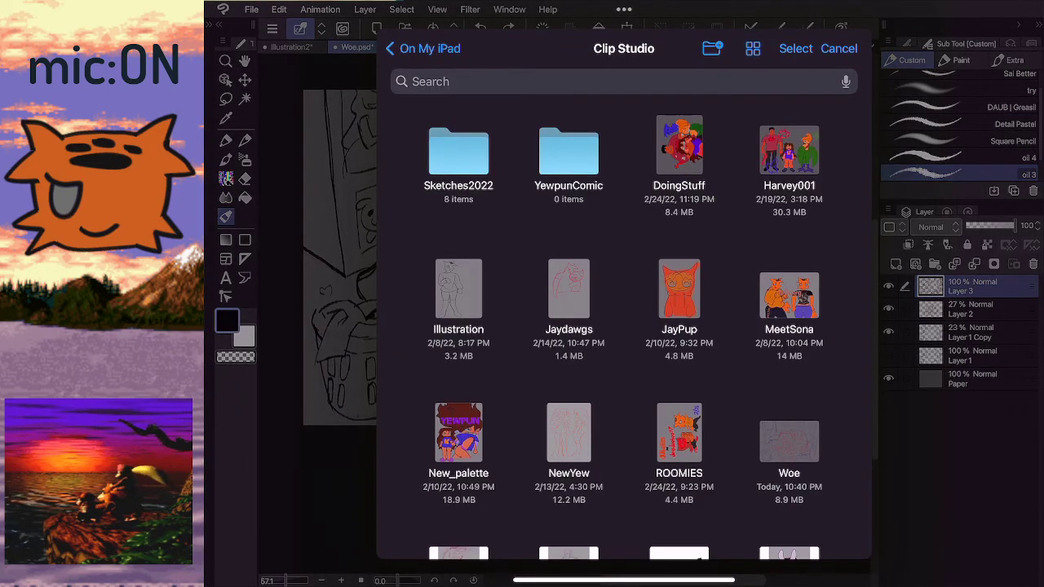
{"action": "left_click", "coordinate": [838, 49]}
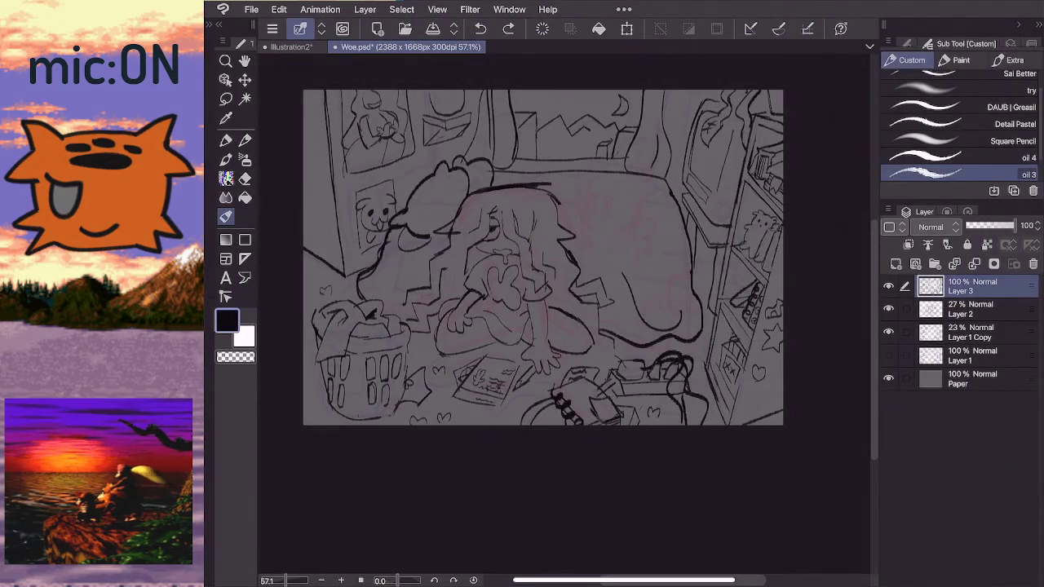
{"action": "scroll", "coordinate": [563, 318], "scroll_direction": "down", "scroll_amount": 3}
{"action": "scroll", "coordinate": [563, 318], "scroll_direction": "up", "scroll_amount": 1}
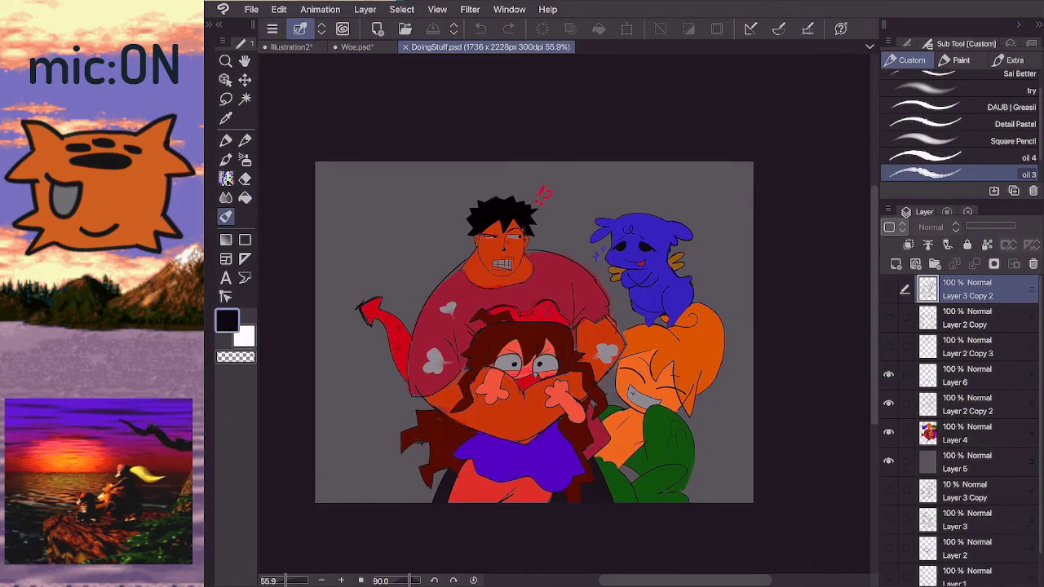
- Dock DoingStuff.psd in a narrow pane beside Woe.psd, frame its blue creature, and return to Woe.psd
{"action": "scroll", "coordinate": [596, 245], "scroll_direction": "up", "scroll_amount": 4}
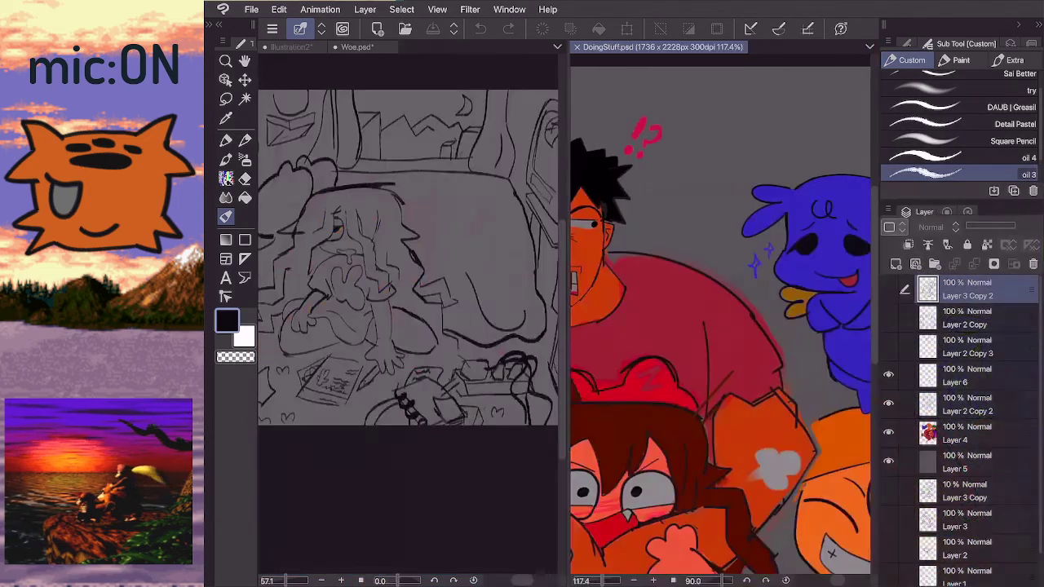
{"action": "left_click_drag", "start_coordinate": [566, 248], "coordinate": [759, 251]}
{"action": "scroll", "coordinate": [817, 327], "scroll_direction": "down", "scroll_amount": 4}
{"action": "scroll", "coordinate": [815, 326], "scroll_direction": "down", "scroll_amount": 3}
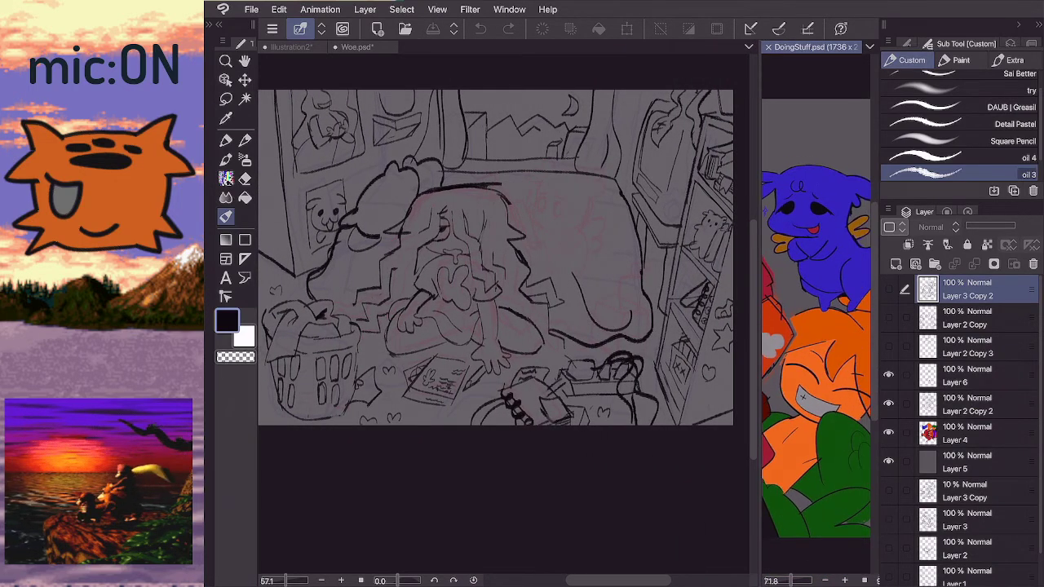
{"action": "left_click", "coordinate": [357, 47]}
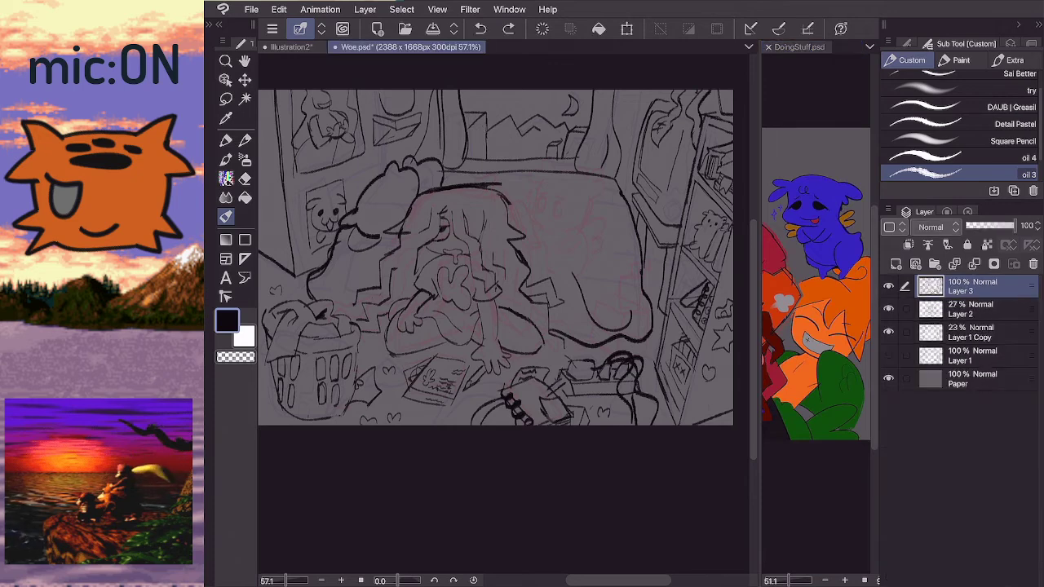
- Draw the creature's raised arm with its small hand at the seated character's hair, plus its chin and bent second arm
{"action": "scroll", "coordinate": [522, 261], "scroll_direction": "up", "scroll_amount": 3}
{"action": "scroll", "coordinate": [497, 294], "scroll_direction": "down", "scroll_amount": 1}
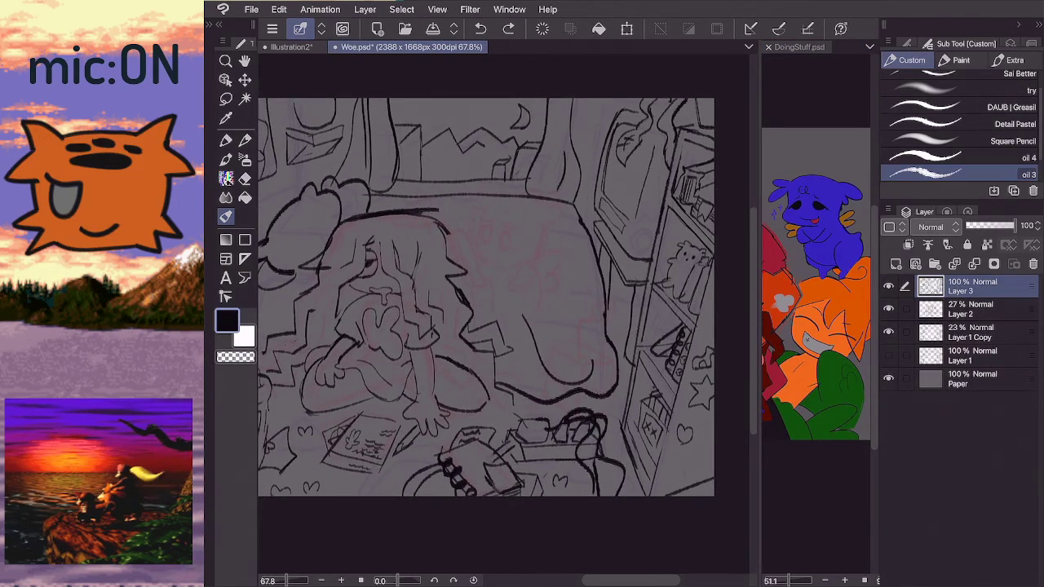
{"action": "mouse_move", "coordinate": [485, 285]}
{"action": "left_mouse_down"}
{"action": "mouse_move", "coordinate": [477, 253]}
{"action": "mouse_move", "coordinate": [481, 283]}
{"action": "mouse_move", "coordinate": [466, 261]}
{"action": "mouse_move", "coordinate": [444, 237]}
{"action": "left_mouse_up"}
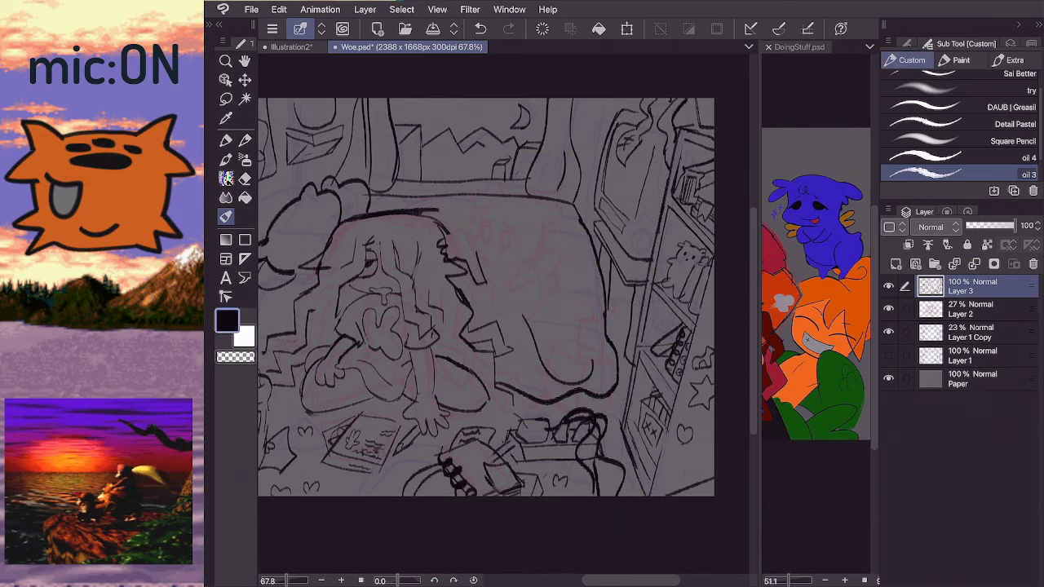
{"action": "key", "text": "e"}
{"action": "mouse_move", "coordinate": [456, 251]}
{"action": "left_mouse_down"}
{"action": "mouse_move", "coordinate": [450, 235]}
{"action": "mouse_move", "coordinate": [478, 230]}
{"action": "mouse_move", "coordinate": [483, 260]}
{"action": "mouse_move", "coordinate": [449, 253]}
{"action": "mouse_move", "coordinate": [444, 237]}
{"action": "left_mouse_up"}
{"action": "key", "text": "b"}
{"action": "key", "text": "ctrl+z"}
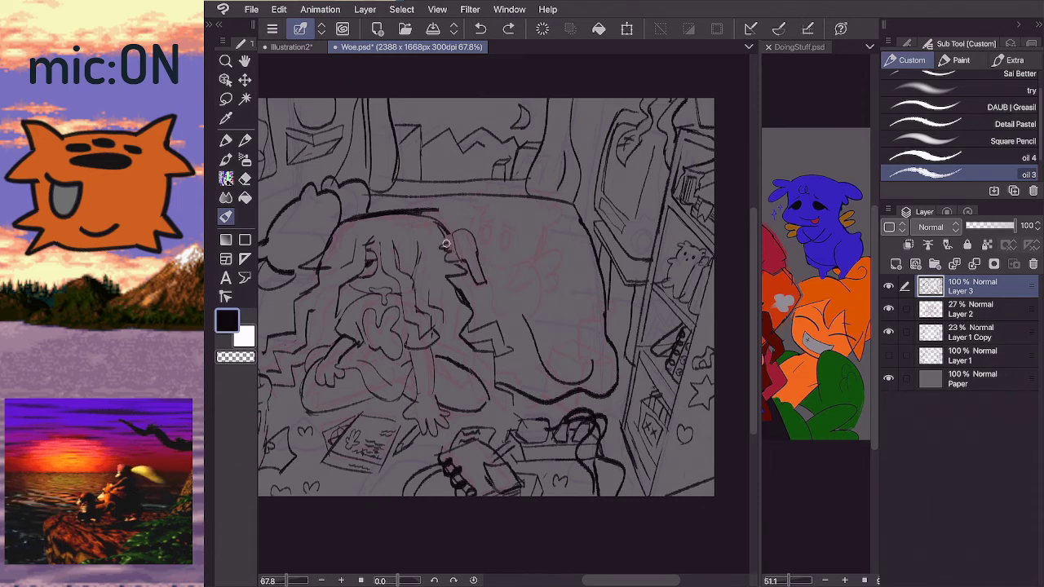
{"action": "left_click_drag", "start_coordinate": [447, 244], "coordinate": [453, 234]}
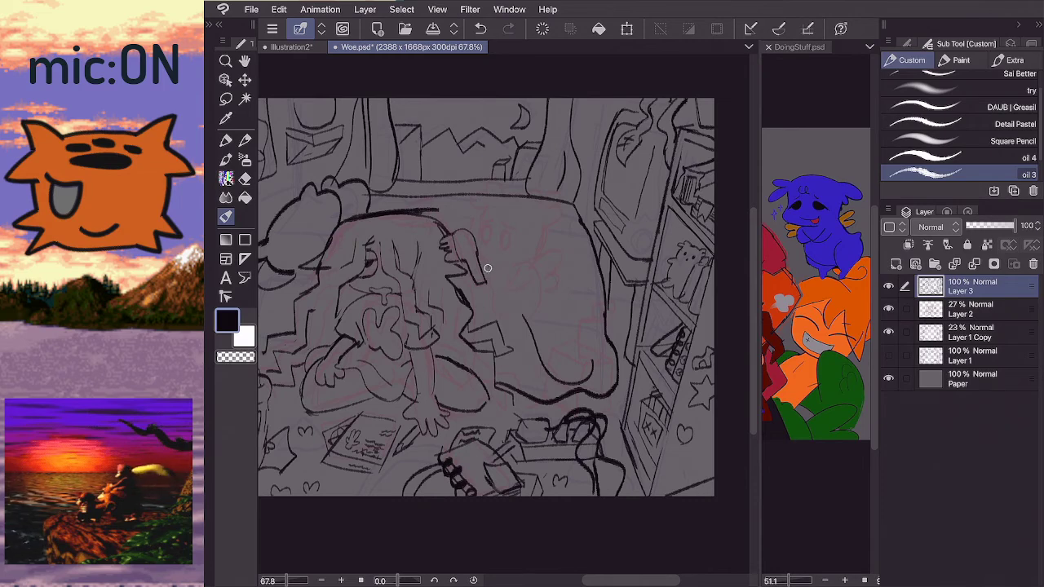
{"action": "left_click_drag", "start_coordinate": [487, 267], "coordinate": [506, 313]}
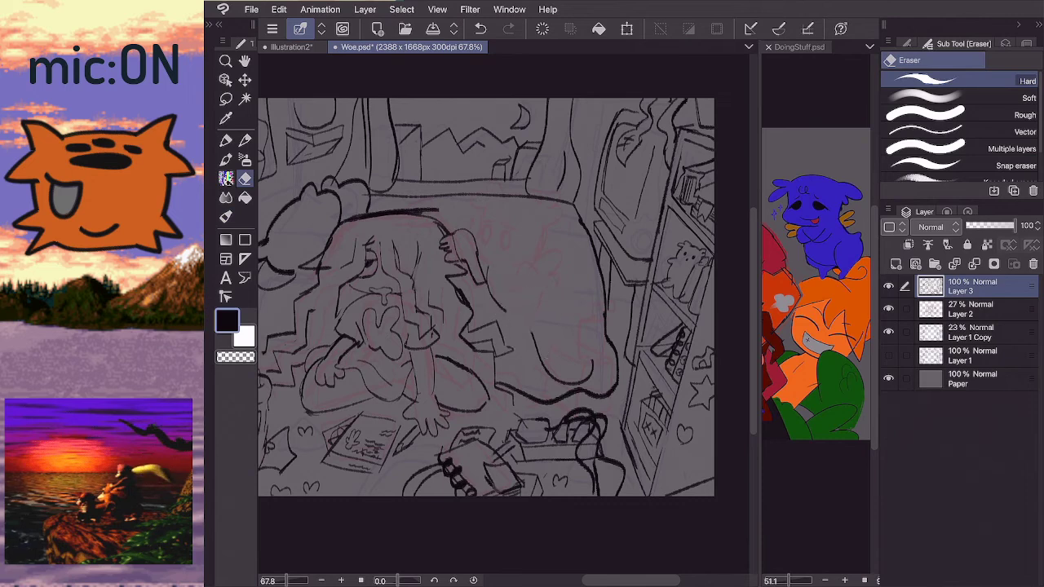
{"action": "mouse_move", "coordinate": [522, 318]}
{"action": "left_mouse_down"}
{"action": "mouse_move", "coordinate": [535, 279]}
{"action": "mouse_move", "coordinate": [521, 309]}
{"action": "mouse_move", "coordinate": [524, 321]}
{"action": "mouse_move", "coordinate": [540, 321]}
{"action": "mouse_move", "coordinate": [551, 283]}
{"action": "mouse_move", "coordinate": [509, 266]}
{"action": "left_mouse_up"}
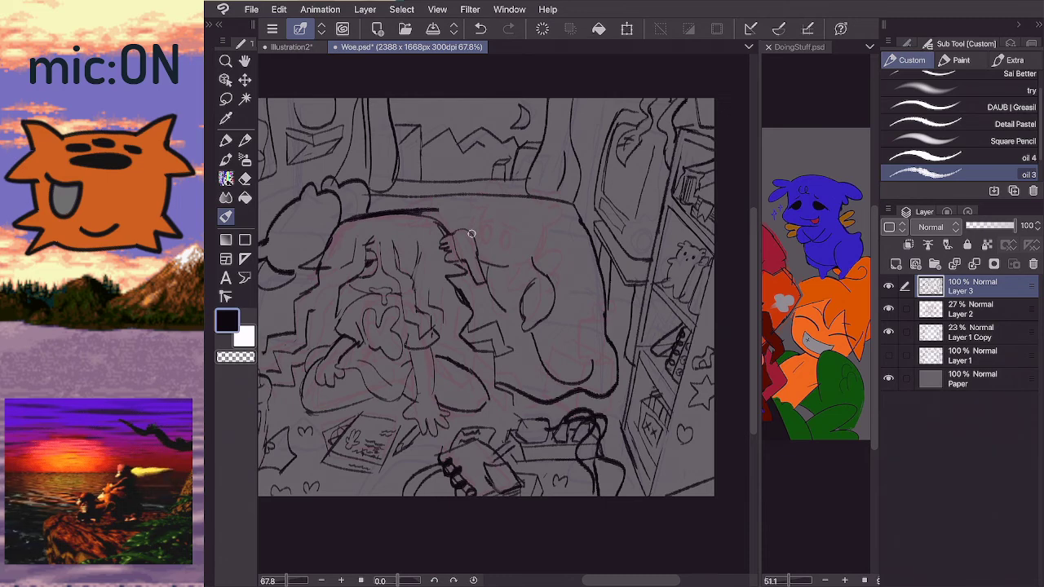
- Draw the creature's head outline with two drooping ears, erasing the bed edge that runs through it
{"action": "mouse_move", "coordinate": [472, 233]}
{"action": "left_mouse_down"}
{"action": "mouse_move", "coordinate": [479, 211]}
{"action": "mouse_move", "coordinate": [458, 202]}
{"action": "mouse_move", "coordinate": [490, 195]}
{"action": "left_mouse_up"}
{"action": "key", "text": "e"}
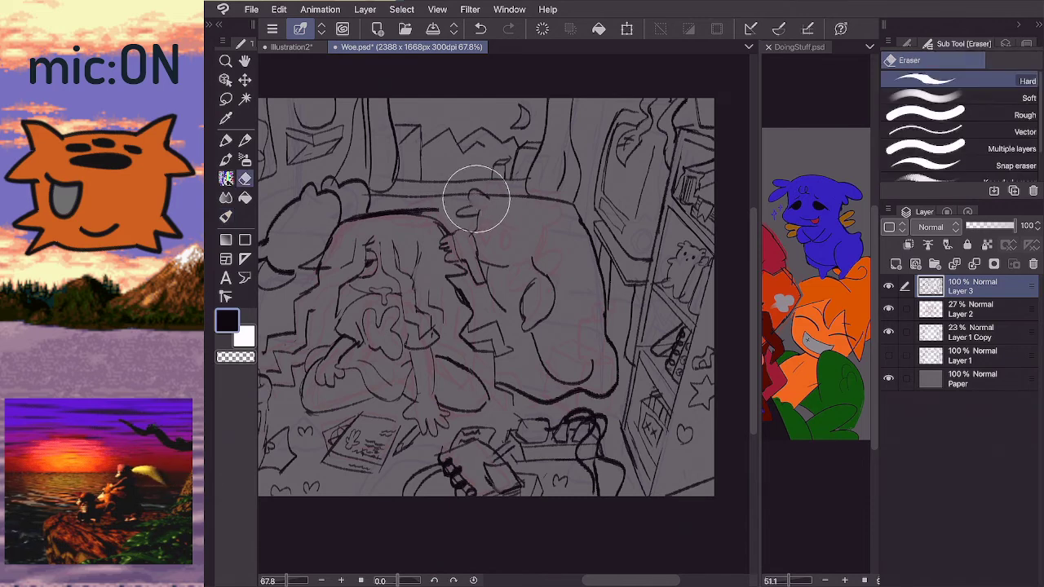
{"action": "key", "text": "b"}
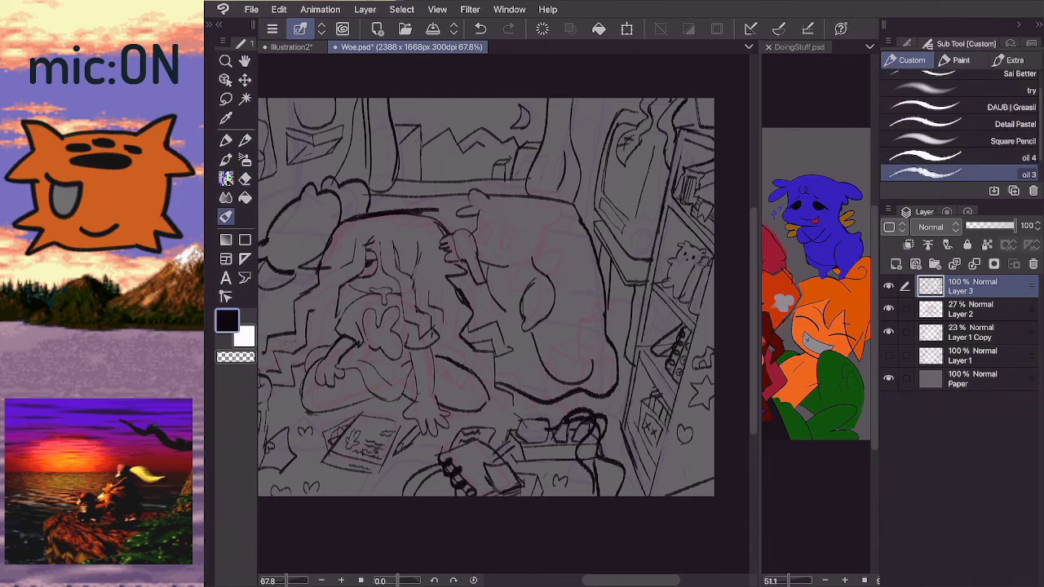
{"action": "key", "text": "e"}
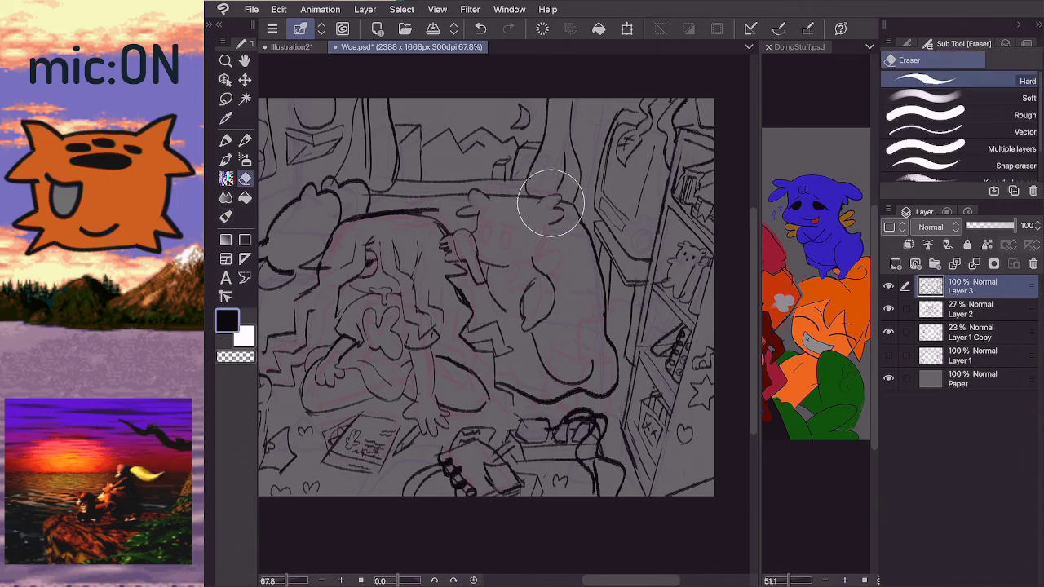
{"action": "key", "text": "b"}
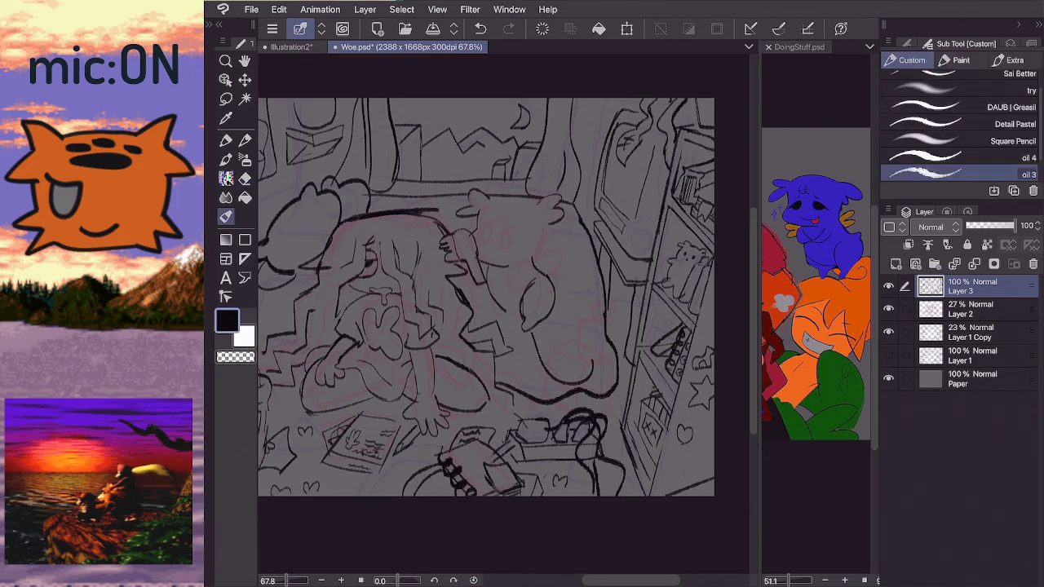
{"action": "mouse_move", "coordinate": [487, 199]}
{"action": "left_mouse_down"}
{"action": "mouse_move", "coordinate": [543, 199]}
{"action": "mouse_move", "coordinate": [505, 198]}
{"action": "left_mouse_up"}
{"action": "key", "text": "ctrl+z"}
{"action": "key", "text": "e"}
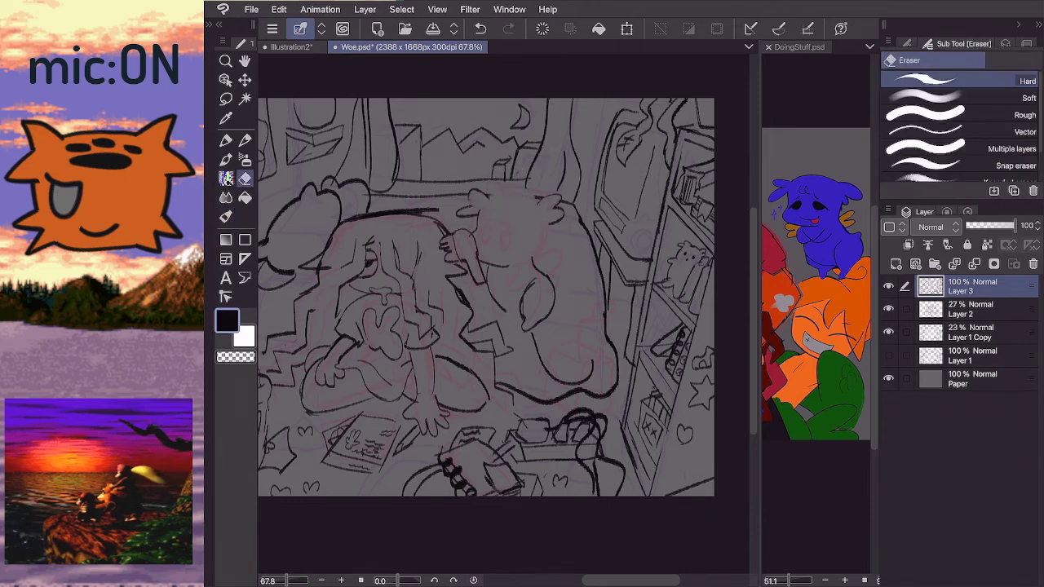
{"action": "key", "text": "b"}
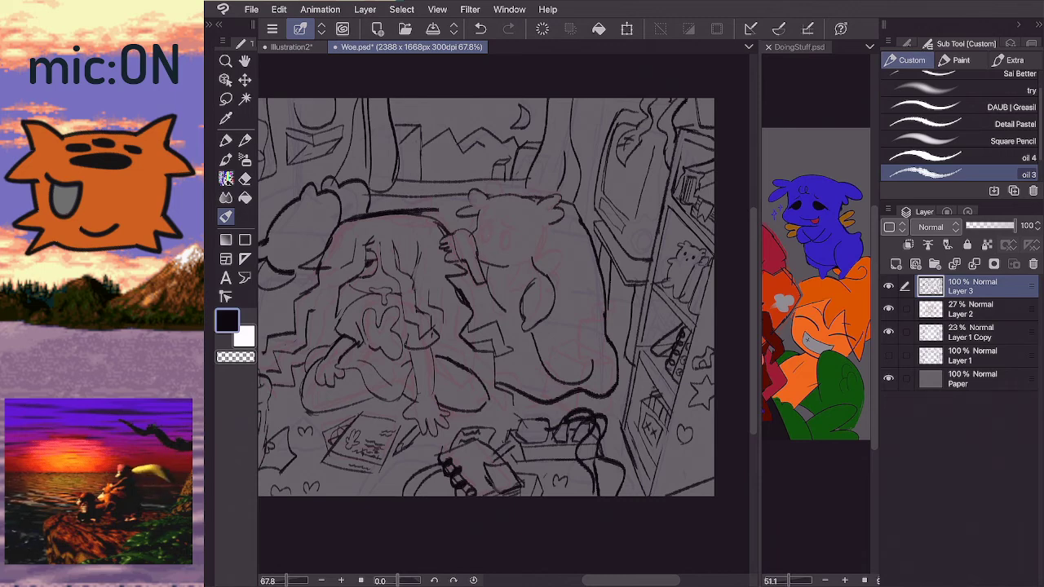
- Draw the creature's face with two dark oval eyes and a small mouth, undoing unsatisfactory strokes
{"action": "mouse_move", "coordinate": [478, 235]}
{"action": "left_mouse_down"}
{"action": "mouse_move", "coordinate": [487, 226]}
{"action": "mouse_move", "coordinate": [486, 243]}
{"action": "mouse_move", "coordinate": [483, 231]}
{"action": "mouse_move", "coordinate": [483, 243]}
{"action": "mouse_move", "coordinate": [504, 229]}
{"action": "mouse_move", "coordinate": [490, 262]}
{"action": "mouse_move", "coordinate": [506, 260]}
{"action": "left_mouse_up"}
{"action": "key", "text": "ctrl+z"}
{"action": "key", "text": "ctrl+z"}
{"action": "key", "text": "ctrl+z"}
{"action": "left_click_drag", "start_coordinate": [489, 254], "coordinate": [495, 261]}
{"action": "key", "text": "ctrl+z"}
{"action": "key", "text": "ctrl+z"}
{"action": "key", "text": "ctrl+z"}
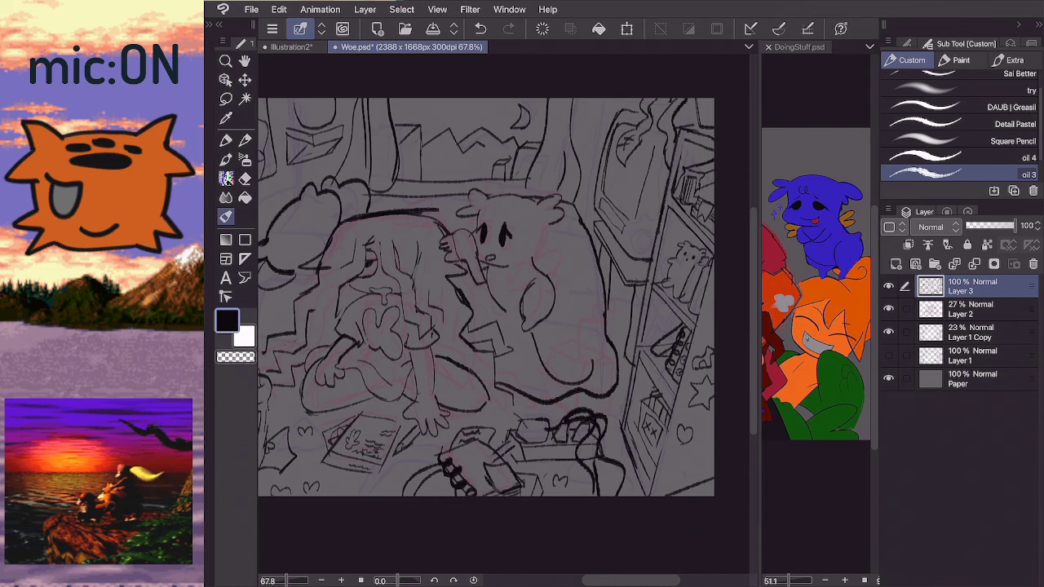
- Draw short jagged lines below the creature's chin between its two arms, undoing stray attempts
{"action": "key", "text": "ctrl+z"}
{"action": "mouse_move", "coordinate": [488, 282]}
{"action": "left_mouse_down"}
{"action": "mouse_move", "coordinate": [520, 307]}
{"action": "mouse_move", "coordinate": [496, 304]}
{"action": "mouse_move", "coordinate": [522, 304]}
{"action": "mouse_move", "coordinate": [485, 285]}
{"action": "mouse_move", "coordinate": [527, 288]}
{"action": "mouse_move", "coordinate": [549, 262]}
{"action": "left_mouse_up"}
{"action": "key", "text": "ctrl+z"}
{"action": "key", "text": "ctrl+z"}
{"action": "key", "text": "ctrl+z"}
{"action": "key", "text": "e"}
{"action": "key", "text": "p"}
{"action": "key", "text": "ctrl+z"}
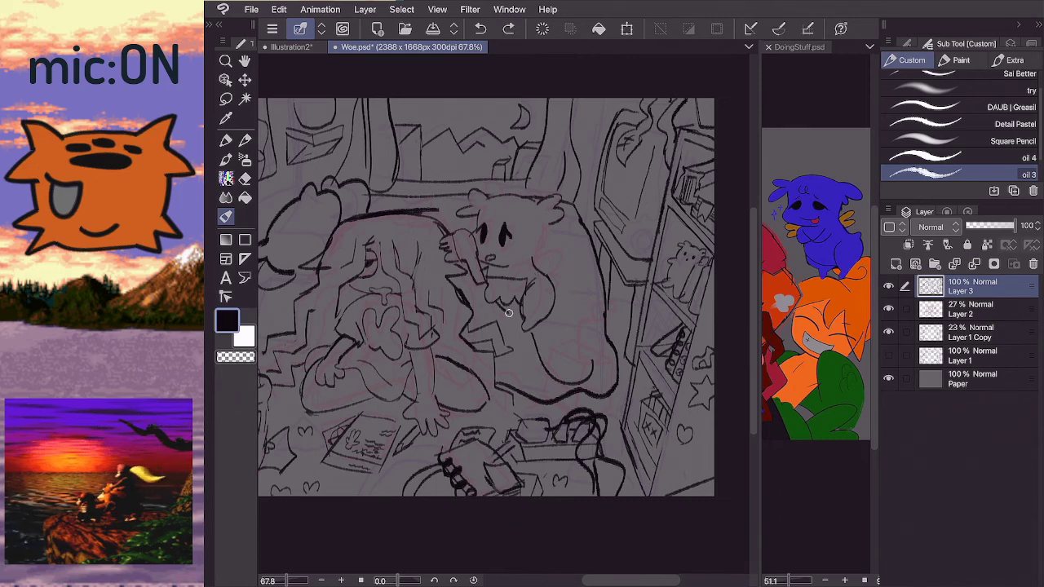
{"action": "left_click_drag", "start_coordinate": [507, 309], "coordinate": [520, 317]}
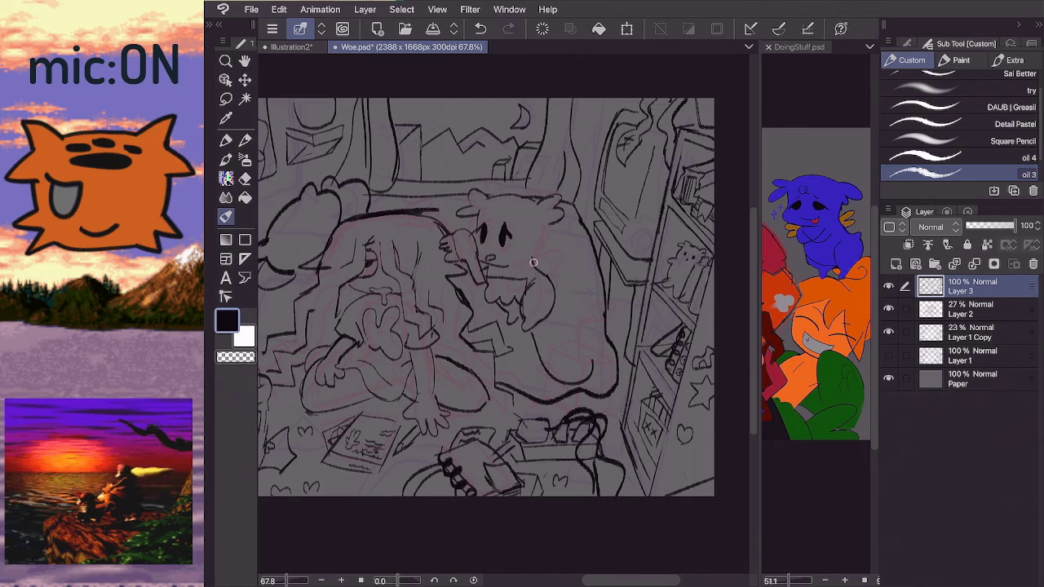
- Draw the small two-lobed wing on the creature's back and refine its bent arm, cleaning up the lines beneath it
{"action": "mouse_move", "coordinate": [532, 263]}
{"action": "left_mouse_down"}
{"action": "mouse_move", "coordinate": [563, 254]}
{"action": "mouse_move", "coordinate": [550, 282]}
{"action": "left_mouse_up"}
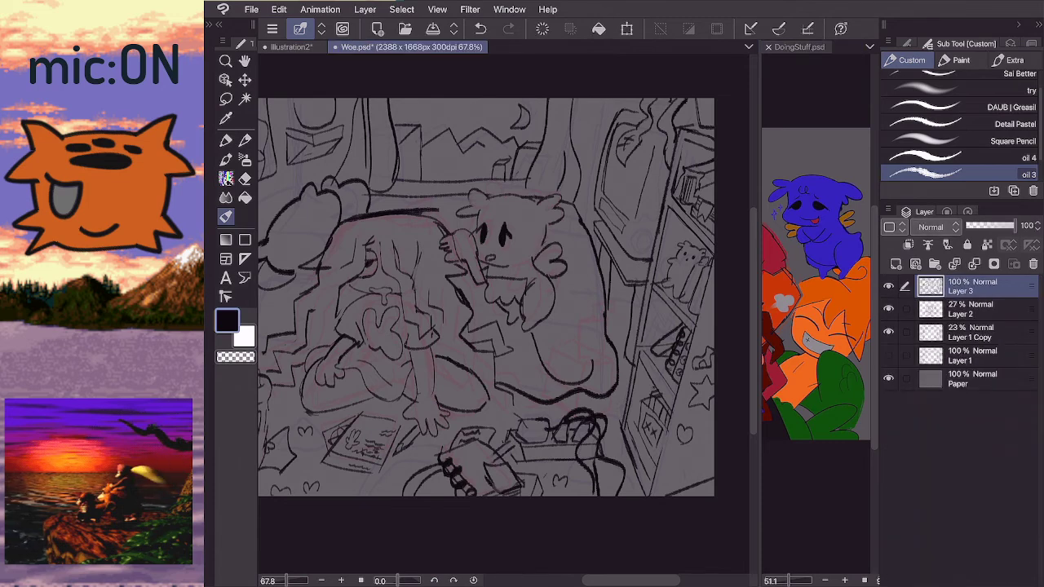
{"action": "key", "text": "e"}
{"action": "key", "text": "b"}
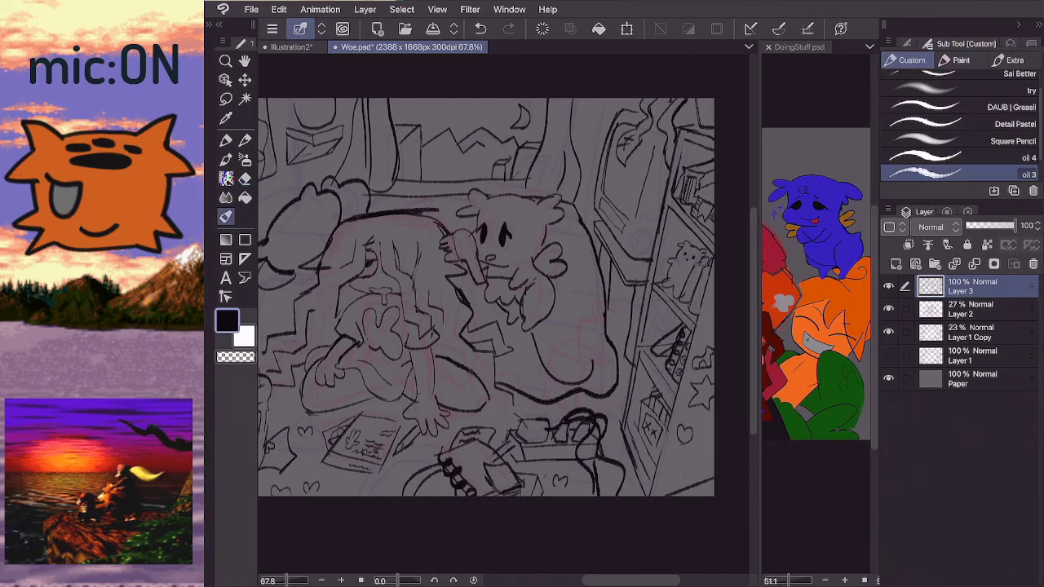
{"action": "key", "text": "e"}
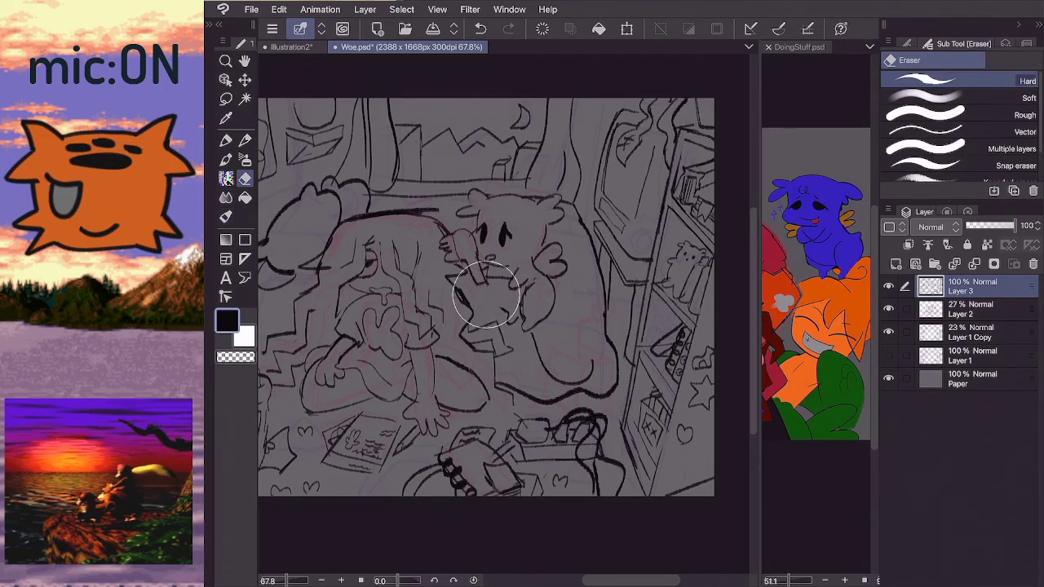
{"action": "key", "text": "b"}
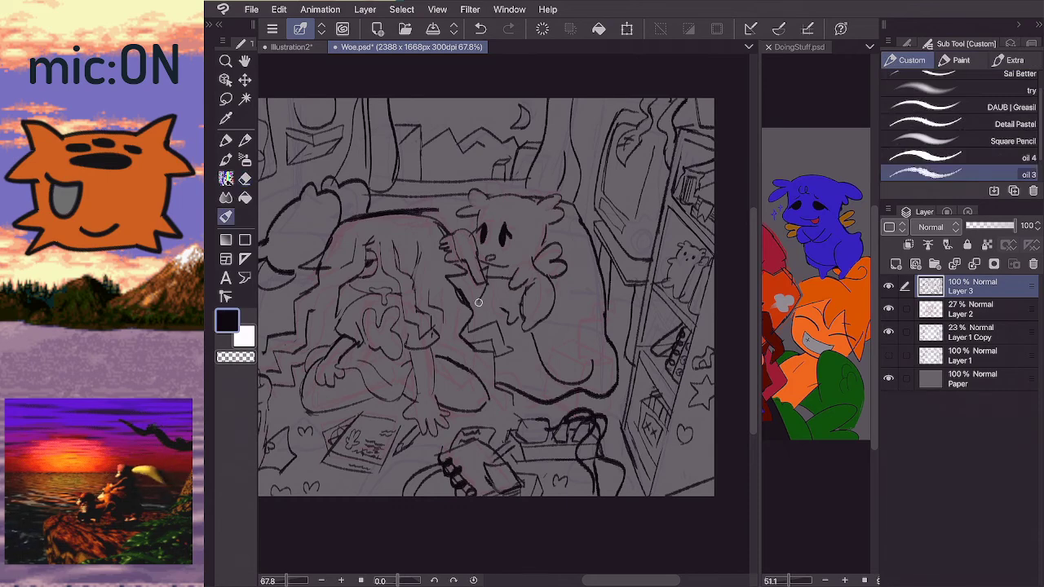
- Redraw the short jagged fringe across the creature's belly between its arms, undoing unsatisfactory strokes
{"action": "key", "text": "ctrl+z"}
{"action": "mouse_move", "coordinate": [488, 308]}
{"action": "left_mouse_down"}
{"action": "mouse_move", "coordinate": [518, 306]}
{"action": "mouse_move", "coordinate": [489, 306]}
{"action": "mouse_move", "coordinate": [486, 282]}
{"action": "left_mouse_up"}
{"action": "key", "text": "ctrl+z"}
{"action": "key", "text": "ctrl+z"}
{"action": "mouse_move", "coordinate": [487, 281]}
{"action": "left_mouse_down"}
{"action": "mouse_move", "coordinate": [482, 305]}
{"action": "mouse_move", "coordinate": [524, 303]}
{"action": "mouse_move", "coordinate": [488, 283]}
{"action": "left_mouse_up"}
{"action": "key", "text": "ctrl+z"}
{"action": "key", "text": "ctrl+z"}
{"action": "key", "text": "e"}
{"action": "key", "text": "b"}
{"action": "key", "text": "ctrl+z"}
{"action": "key", "text": "ctrl+z"}
{"action": "key", "text": "ctrl+z"}
{"action": "mouse_move", "coordinate": [481, 302]}
{"action": "left_mouse_down"}
{"action": "mouse_move", "coordinate": [487, 292]}
{"action": "mouse_move", "coordinate": [521, 305]}
{"action": "mouse_move", "coordinate": [504, 305]}
{"action": "mouse_move", "coordinate": [518, 305]}
{"action": "mouse_move", "coordinate": [508, 316]}
{"action": "left_mouse_up"}
{"action": "key", "text": "ctrl+z"}
{"action": "key", "text": "ctrl+z"}
{"action": "key", "text": "ctrl+z"}
- Try to reshape the creature's small mouth beside its raised arm, undoing stray strokes
{"action": "scroll", "coordinate": [490, 298], "scroll_direction": "down", "scroll_amount": 3}
{"action": "scroll", "coordinate": [489, 298], "scroll_direction": "up", "scroll_amount": 3}
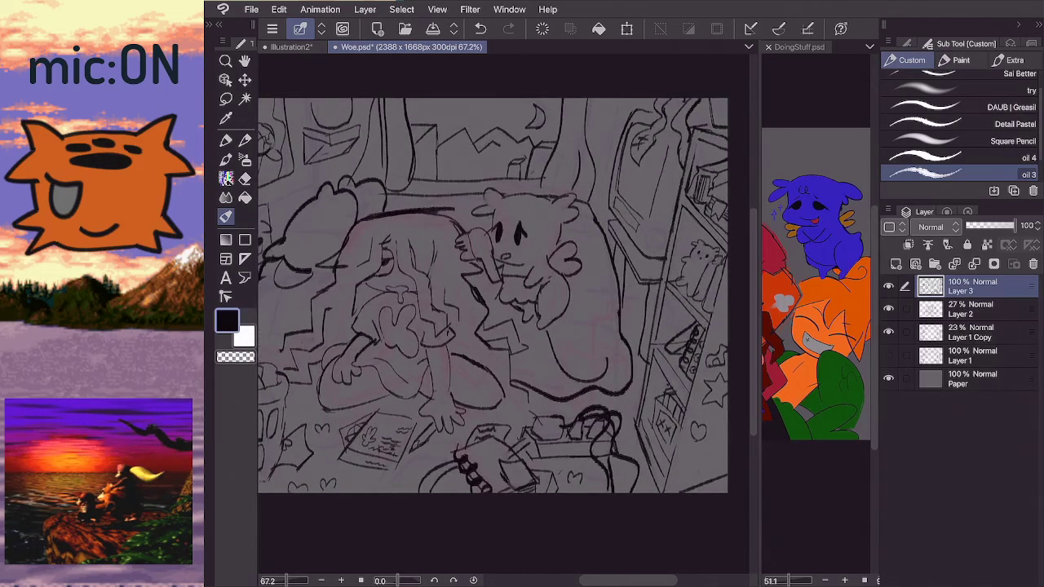
{"action": "scroll", "coordinate": [493, 298], "scroll_direction": "up", "scroll_amount": 1}
{"action": "key", "text": "e"}
{"action": "left_click", "coordinate": [799, 47]}
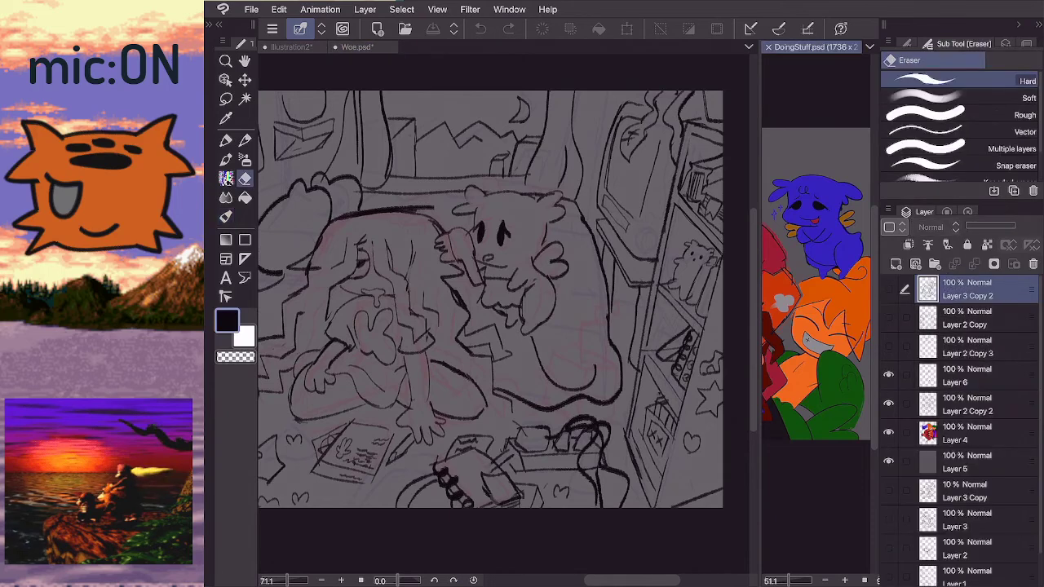
{"action": "key", "text": "ctrl+Tab"}
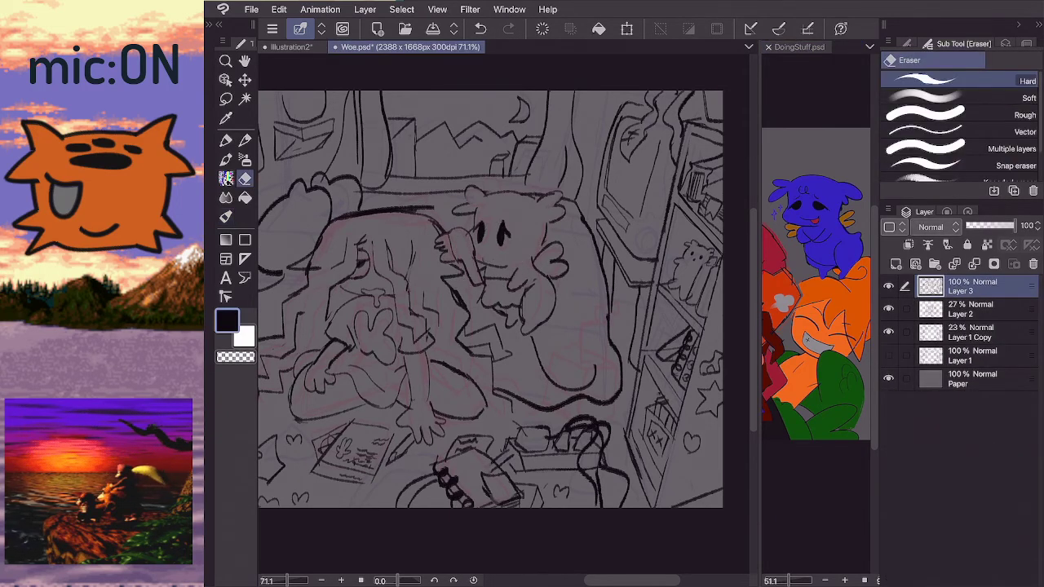
{"action": "scroll", "coordinate": [489, 300], "scroll_direction": "down", "scroll_amount": 1}
{"action": "scroll", "coordinate": [489, 300], "scroll_direction": "up", "scroll_amount": 2}
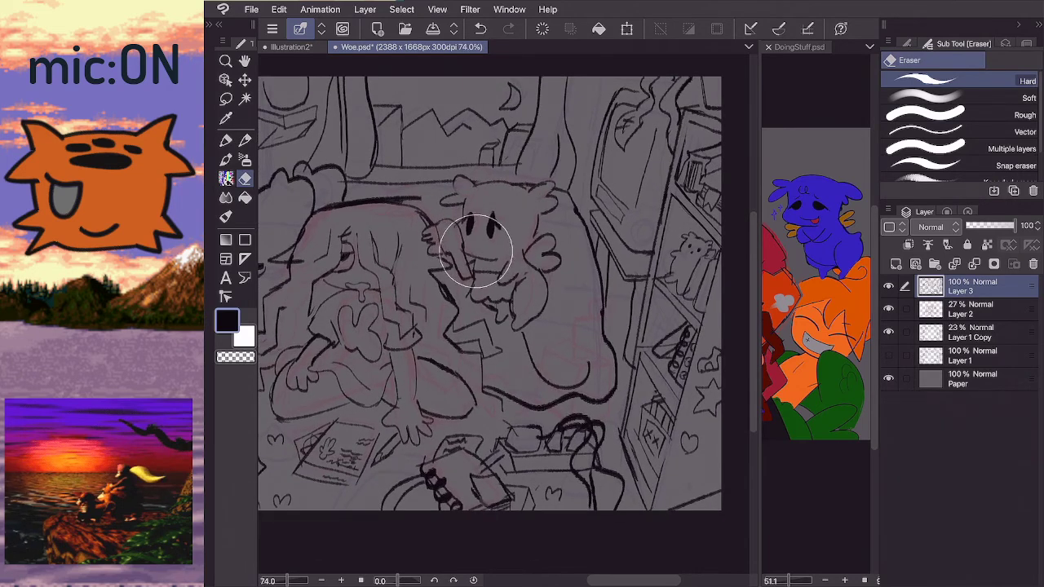
{"action": "key", "text": "b"}
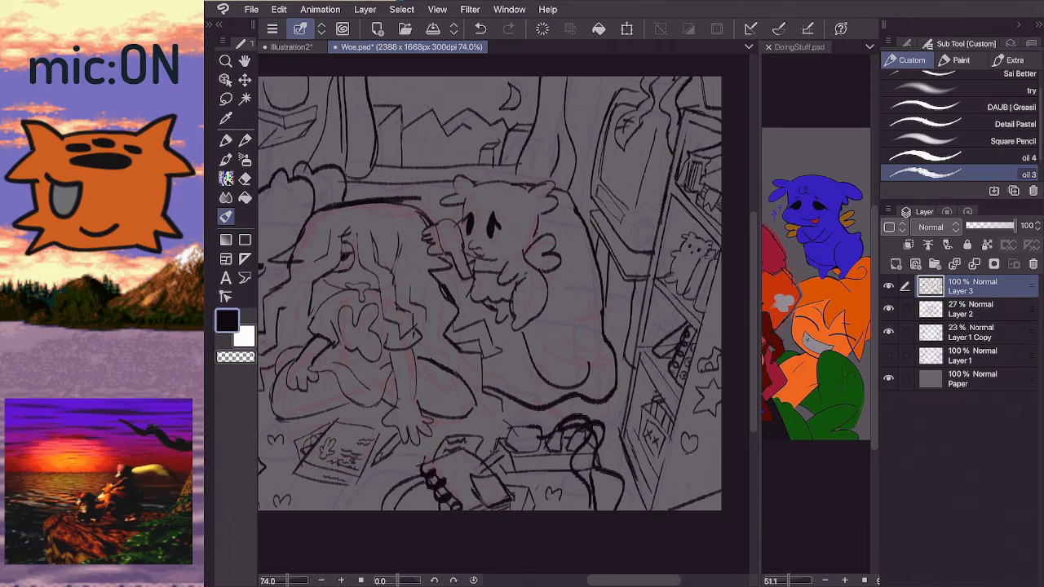
{"action": "left_click_drag", "start_coordinate": [475, 244], "coordinate": [483, 260]}
{"action": "key", "text": "ctrl+z"}
{"action": "key", "text": "ctrl+z"}
{"action": "scroll", "coordinate": [488, 218], "scroll_direction": "up", "scroll_amount": 1}
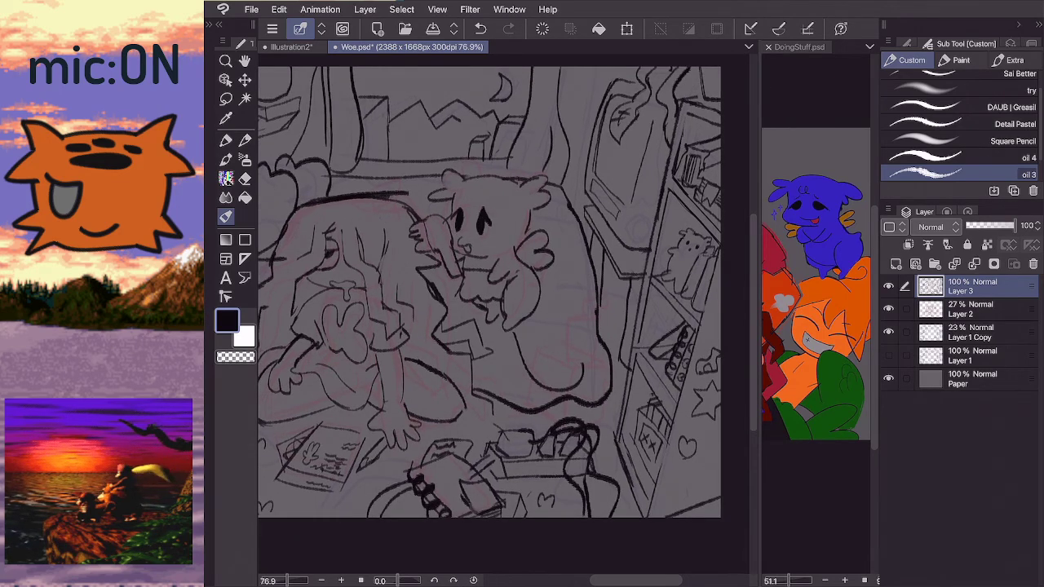
- Erase the creature's two ears and redraw them as fluffier drooping ears with scalloped lower edges, joined to the top of the head
{"action": "key", "text": "e"}
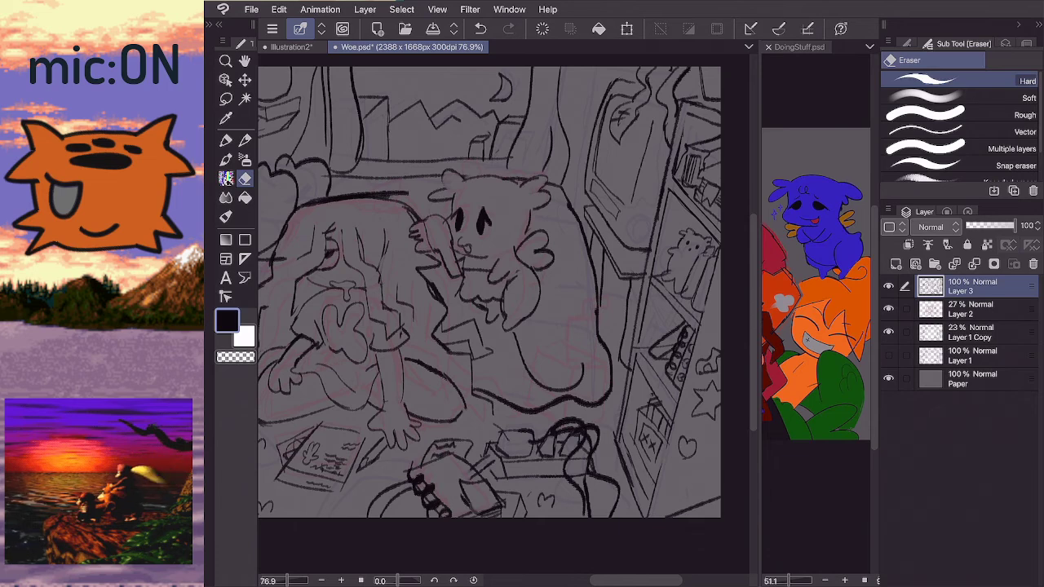
{"action": "scroll", "coordinate": [490, 245], "scroll_direction": "up", "scroll_amount": 1}
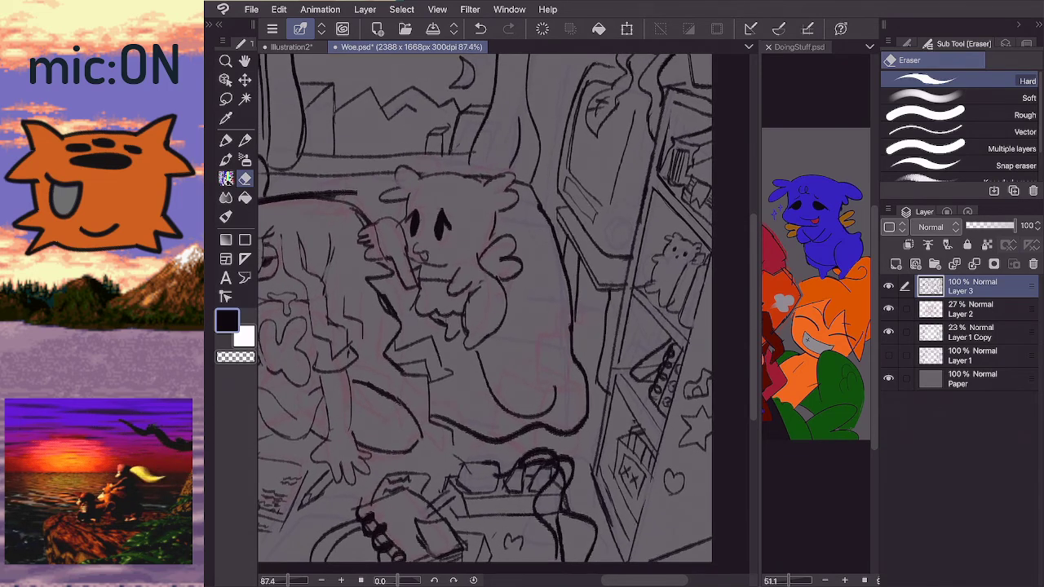
{"action": "key", "text": "p"}
{"action": "mouse_move", "coordinate": [499, 188]}
{"action": "left_mouse_down"}
{"action": "mouse_move", "coordinate": [509, 198]}
{"action": "mouse_move", "coordinate": [499, 190]}
{"action": "left_mouse_up"}
{"action": "key", "text": "e"}
{"action": "key", "text": "b"}
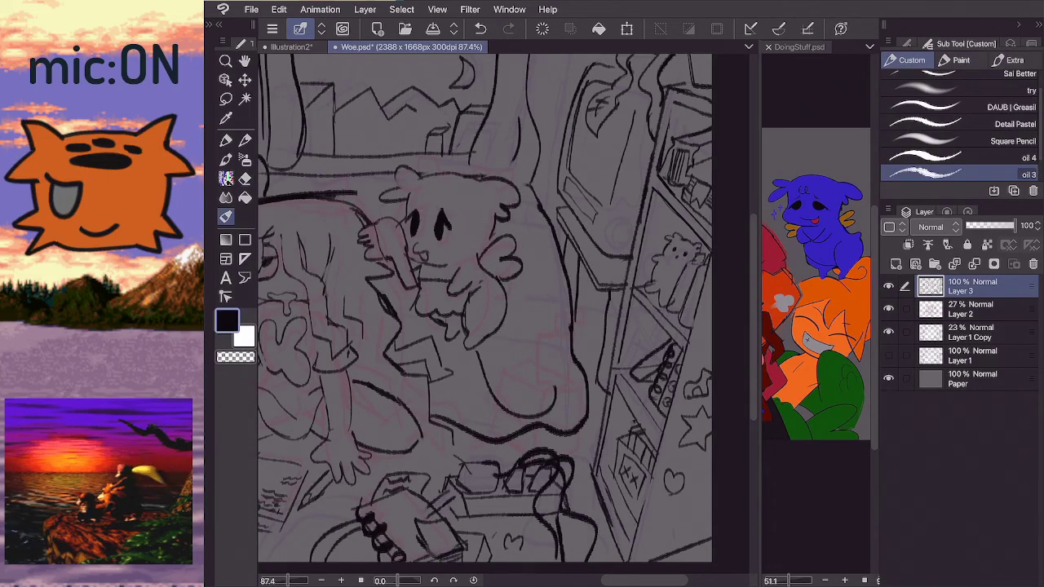
{"action": "key", "text": "e"}
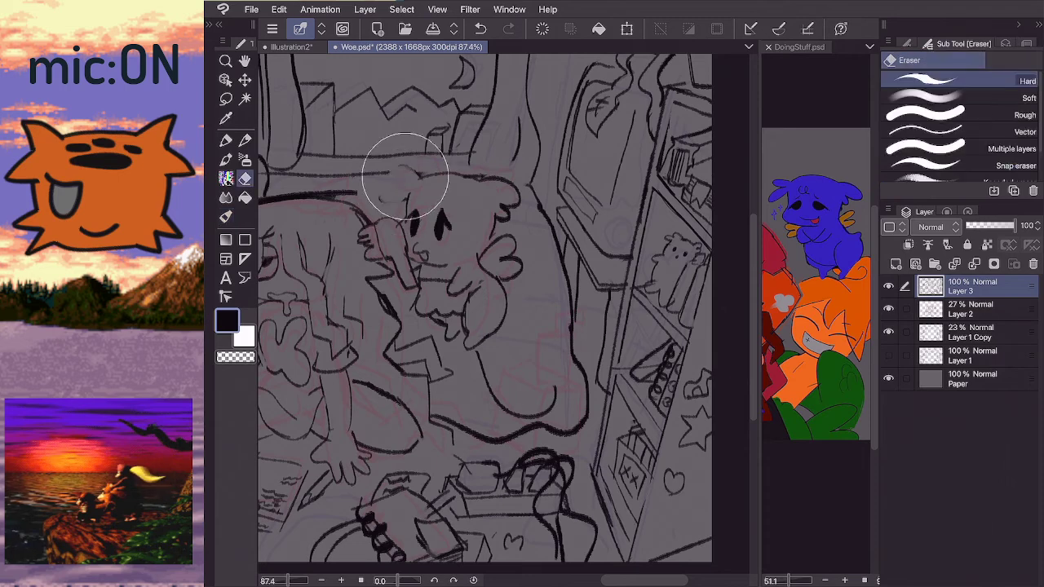
{"action": "key", "text": "b"}
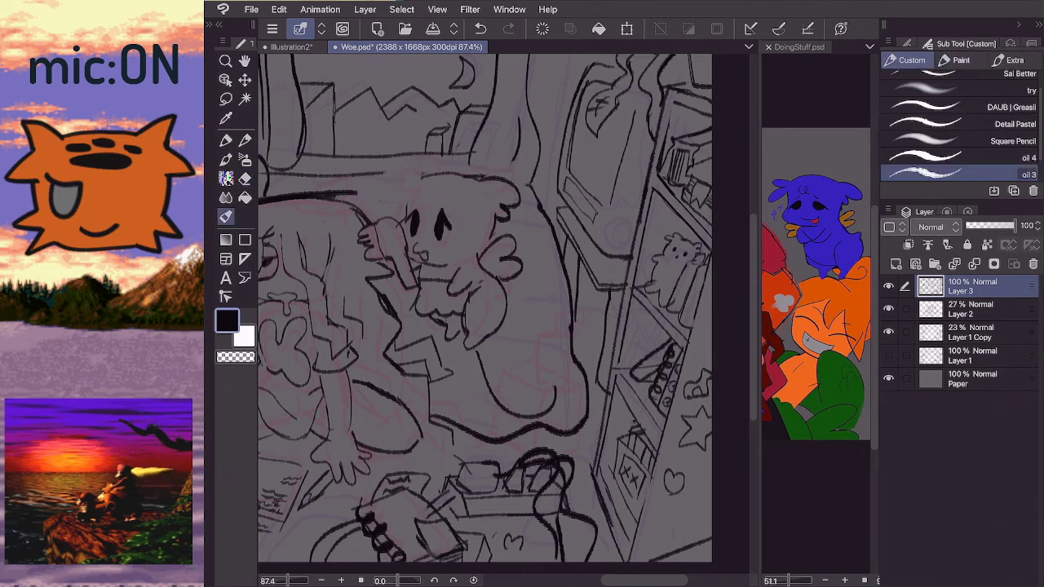
{"action": "mouse_move", "coordinate": [431, 175]}
{"action": "left_mouse_down"}
{"action": "mouse_move", "coordinate": [375, 199]}
{"action": "mouse_move", "coordinate": [396, 195]}
{"action": "mouse_move", "coordinate": [438, 227]}
{"action": "mouse_move", "coordinate": [423, 221]}
{"action": "mouse_move", "coordinate": [438, 262]}
{"action": "mouse_move", "coordinate": [429, 263]}
{"action": "mouse_move", "coordinate": [452, 274]}
{"action": "left_mouse_up"}
{"action": "scroll", "coordinate": [375, 188], "scroll_direction": "up", "scroll_amount": 1}
- Erase the creature's face and redraw it with dark, heavy-lidded eyes and a small open smile
{"action": "key", "text": "e"}
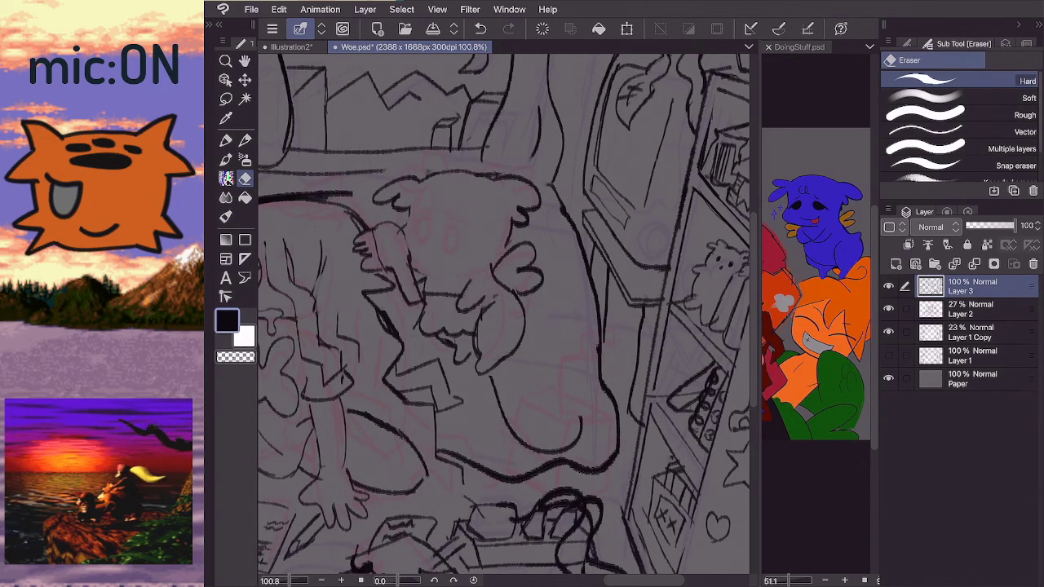
{"action": "key", "text": "b"}
{"action": "left_click_drag", "start_coordinate": [460, 235], "coordinate": [413, 235]}
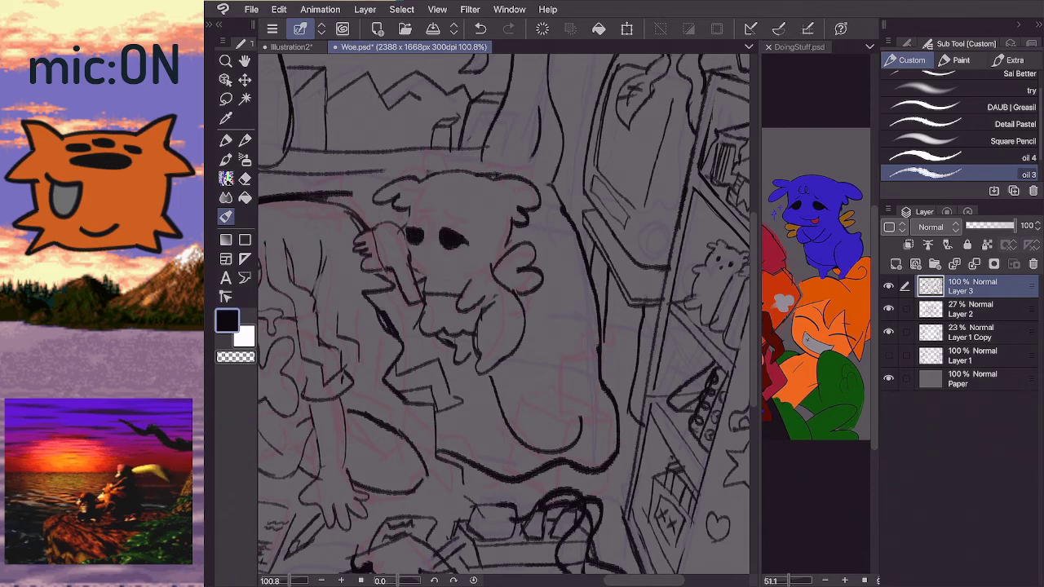
{"action": "key", "text": "ctrl+z"}
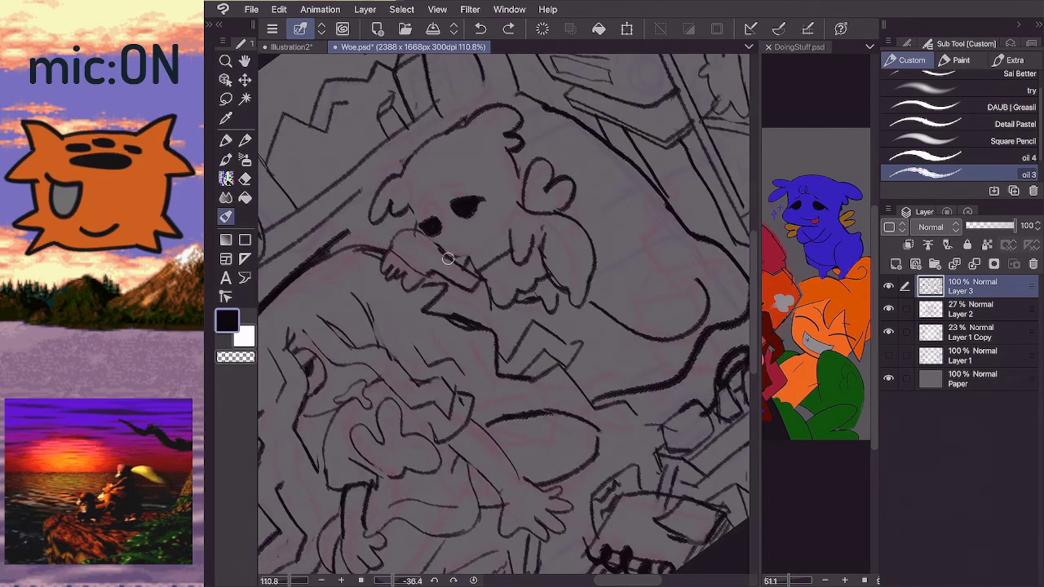
{"action": "left_click_drag", "start_coordinate": [447, 256], "coordinate": [487, 244]}
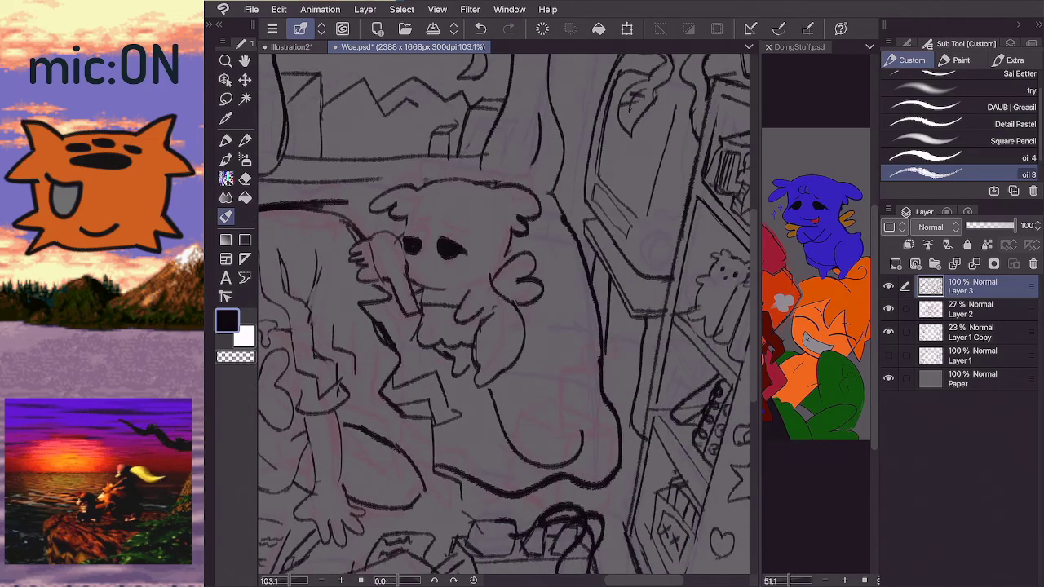
{"action": "mouse_move", "coordinate": [423, 274]}
{"action": "left_mouse_down"}
{"action": "mouse_move", "coordinate": [443, 276]}
{"action": "mouse_move", "coordinate": [405, 252]}
{"action": "left_mouse_up"}
{"action": "key", "text": "ctrl+z"}
{"action": "scroll", "coordinate": [441, 261], "scroll_direction": "down", "scroll_amount": 2}
{"action": "key", "text": "ctrl+z"}
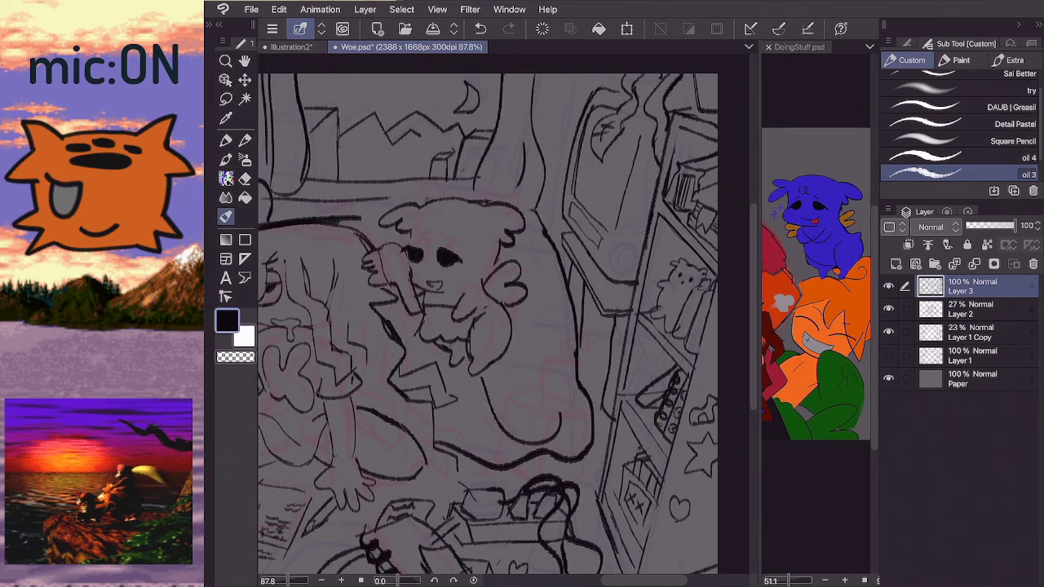
{"action": "scroll", "coordinate": [457, 294], "scroll_direction": "up", "scroll_amount": 1}
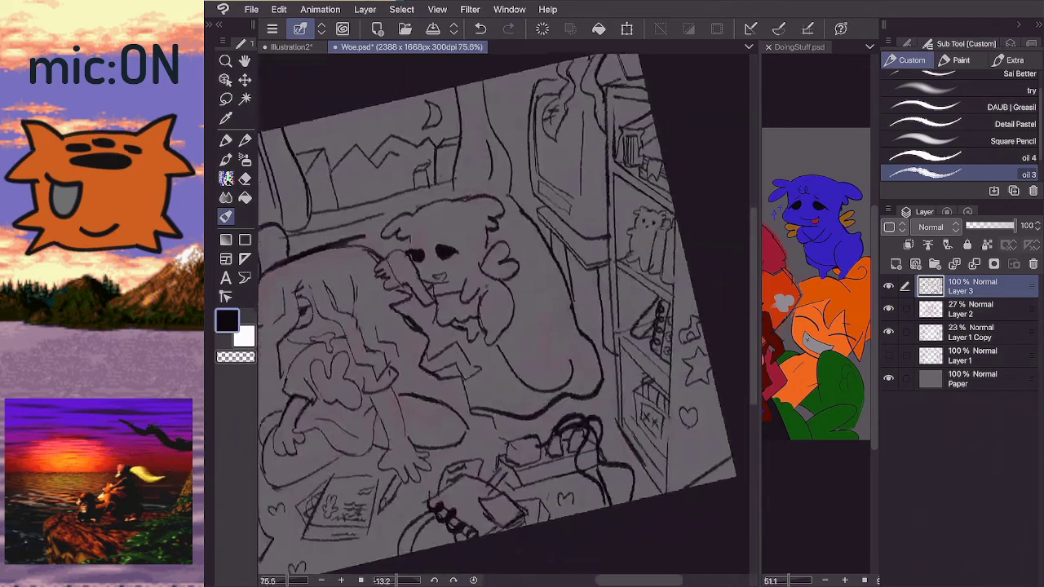
- Draw a small curl of hair on the creature's forehead above its eyes, undoing unsatisfactory strokes
{"action": "key", "text": "e"}
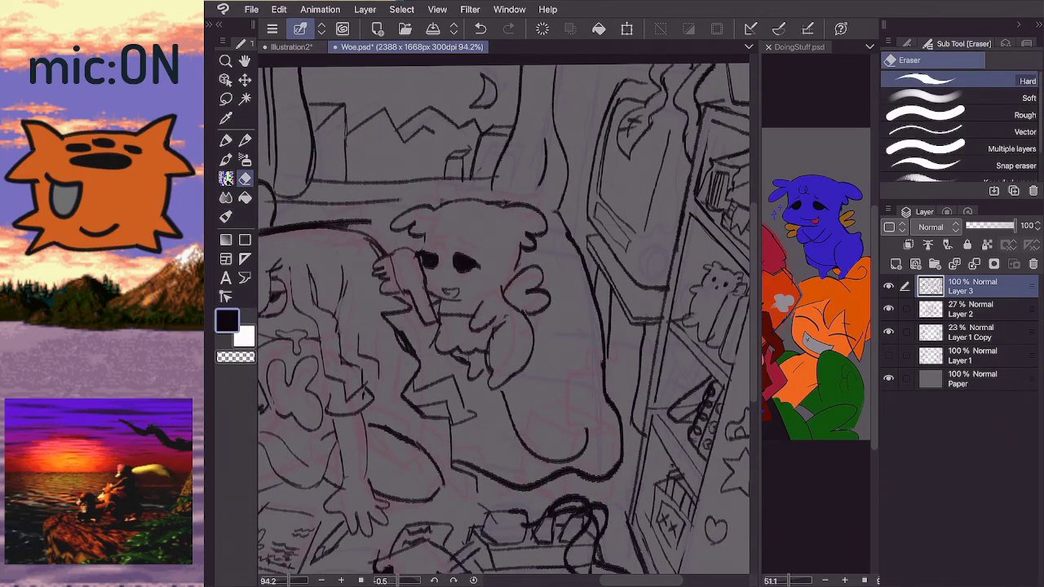
{"action": "key", "text": "b"}
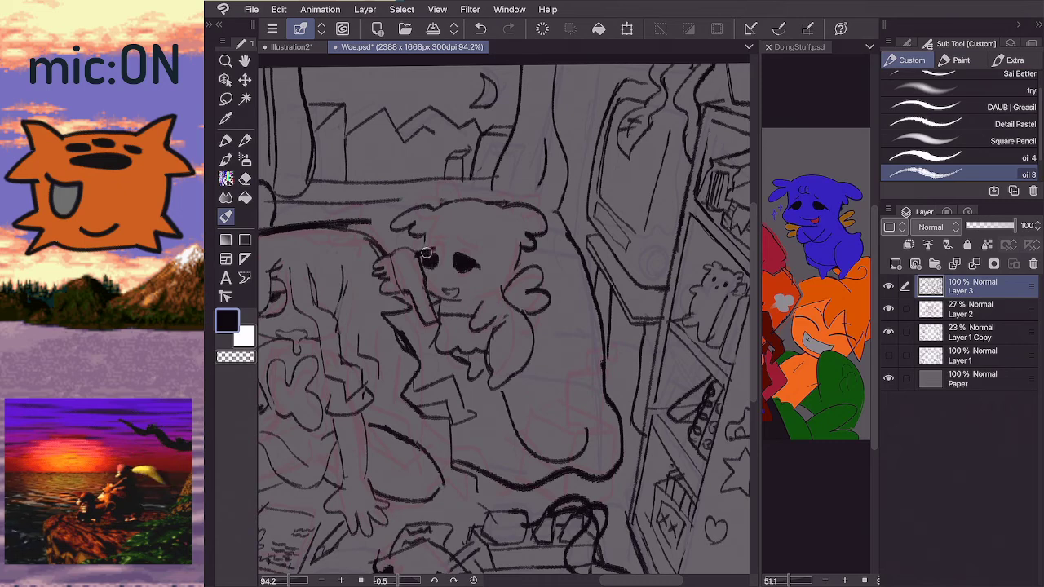
{"action": "left_click_drag", "start_coordinate": [426, 253], "coordinate": [432, 256]}
{"action": "key", "text": "ctrl+z"}
{"action": "mouse_move", "coordinate": [436, 256]}
{"action": "left_mouse_down"}
{"action": "mouse_move", "coordinate": [426, 259]}
{"action": "mouse_move", "coordinate": [449, 237]}
{"action": "left_mouse_up"}
{"action": "key", "text": "ctrl+z"}
- Erase the creature's smile and redraw a small mouth below its eyes, undoing oversized attempts
{"action": "key", "text": "e"}
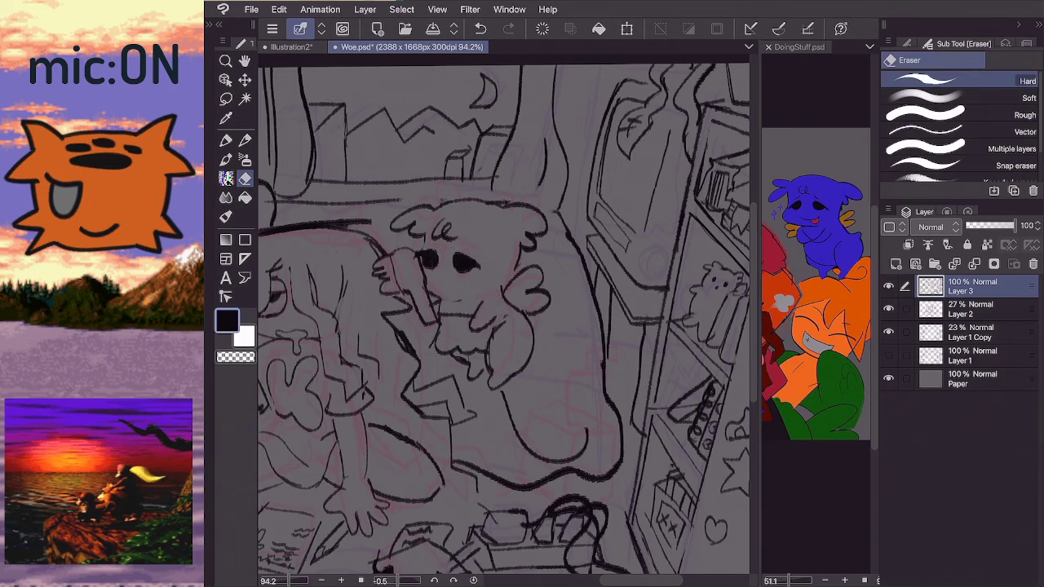
{"action": "key", "text": "b"}
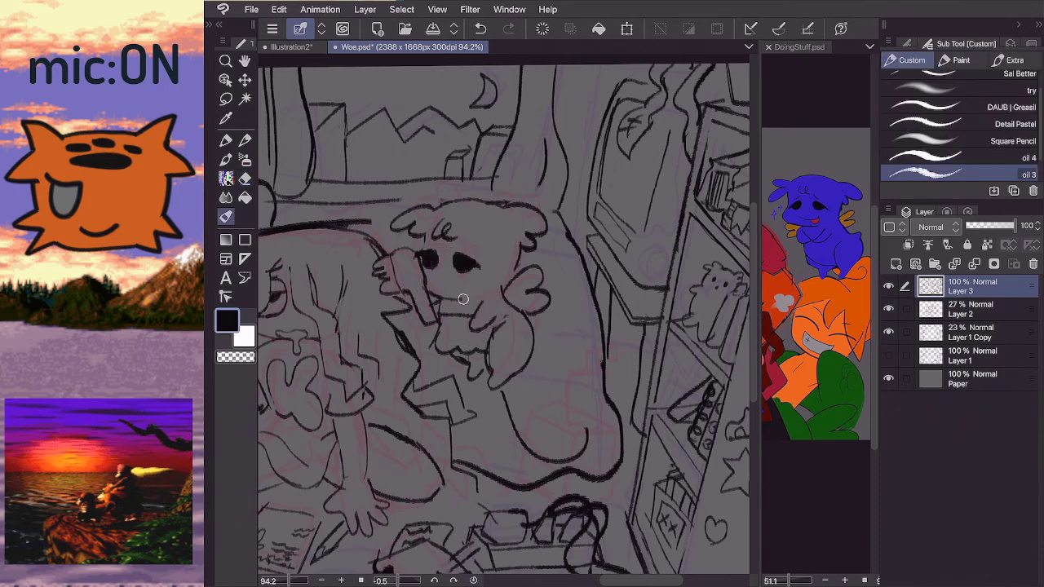
{"action": "mouse_move", "coordinate": [433, 286]}
{"action": "left_mouse_down"}
{"action": "mouse_move", "coordinate": [471, 289]}
{"action": "mouse_move", "coordinate": [468, 279]}
{"action": "left_mouse_up"}
{"action": "key", "text": "ctrl+z"}
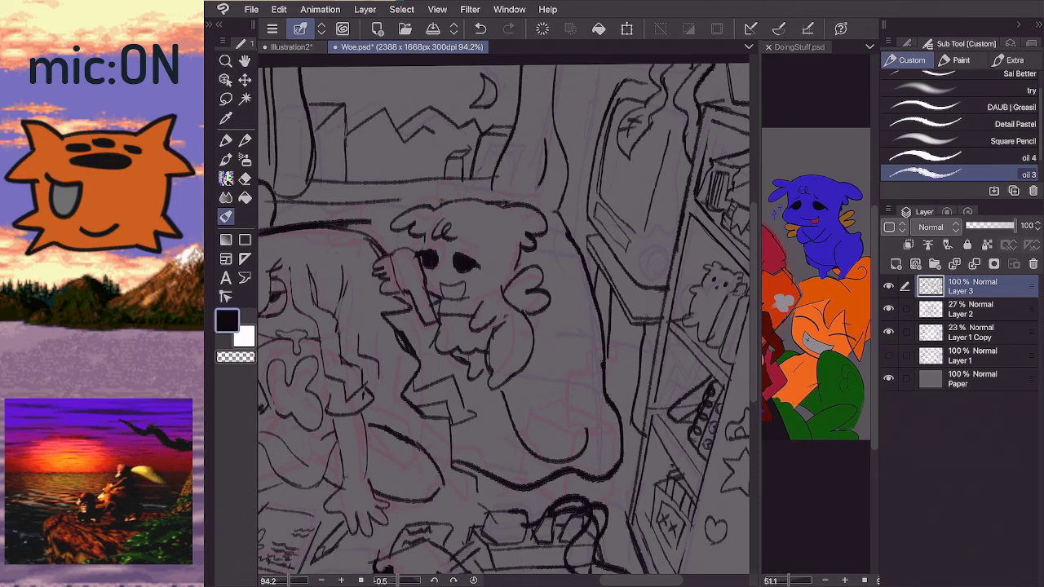
{"action": "key", "text": "ctrl+z"}
{"action": "mouse_move", "coordinate": [433, 285]}
{"action": "left_mouse_down"}
{"action": "mouse_move", "coordinate": [458, 287]}
{"action": "mouse_move", "coordinate": [447, 294]}
{"action": "mouse_move", "coordinate": [455, 281]}
{"action": "left_mouse_up"}
{"action": "key", "text": "ctrl+z"}
{"action": "key", "text": "ctrl+z"}
{"action": "scroll", "coordinate": [504, 318], "scroll_direction": "down", "scroll_amount": 3}
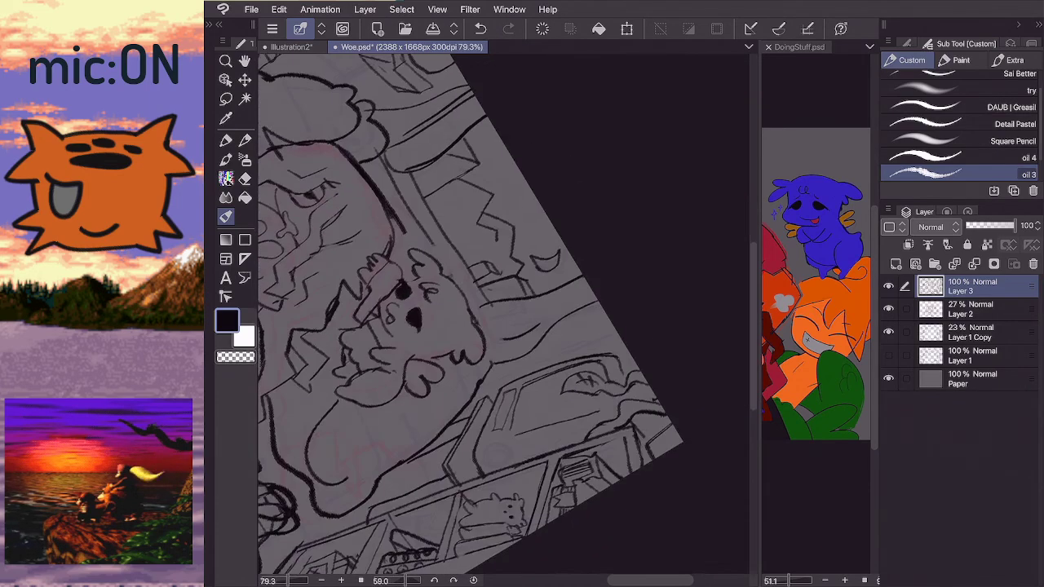
{"action": "scroll", "coordinate": [503, 318], "scroll_direction": "up", "scroll_amount": 3}
{"action": "scroll", "coordinate": [504, 318], "scroll_direction": "down", "scroll_amount": 2}
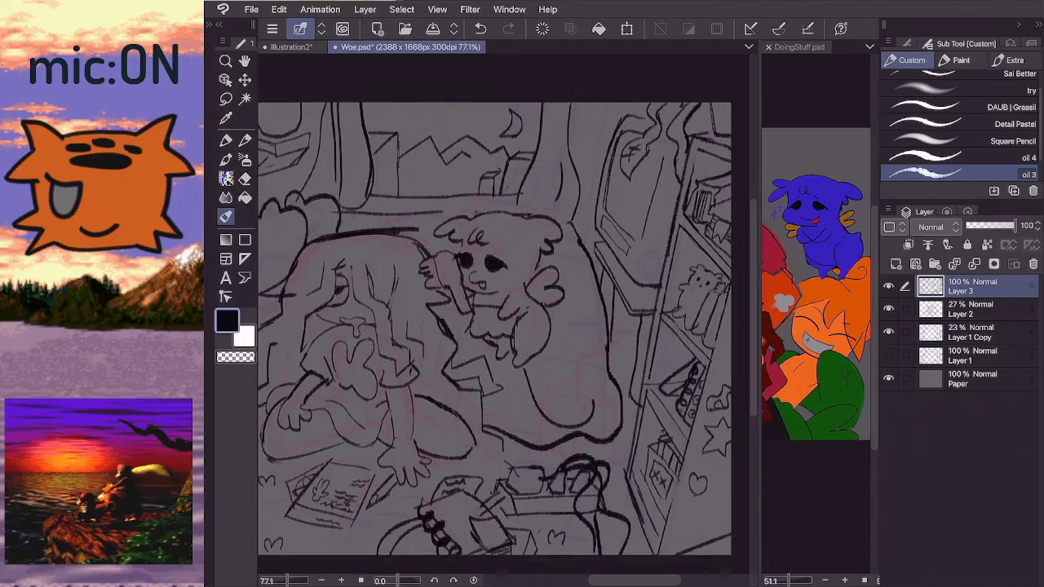
- Erase the thick line on top of the seated character's head and redraw it as a thinner, smoothly rounded outline
{"action": "key", "text": "e"}
{"action": "left_click_drag", "start_coordinate": [422, 218], "coordinate": [328, 234]}
{"action": "scroll", "coordinate": [503, 318], "scroll_direction": "up", "scroll_amount": 1}
{"action": "key", "text": "b"}
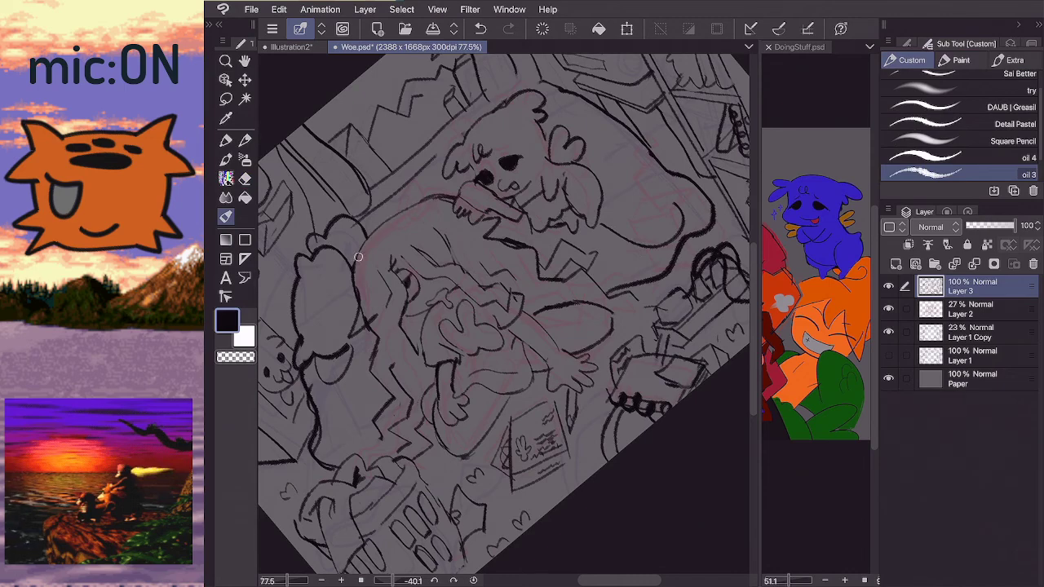
{"action": "left_click_drag", "start_coordinate": [357, 261], "coordinate": [428, 198]}
{"action": "scroll", "coordinate": [503, 318], "scroll_direction": "down", "scroll_amount": 1}
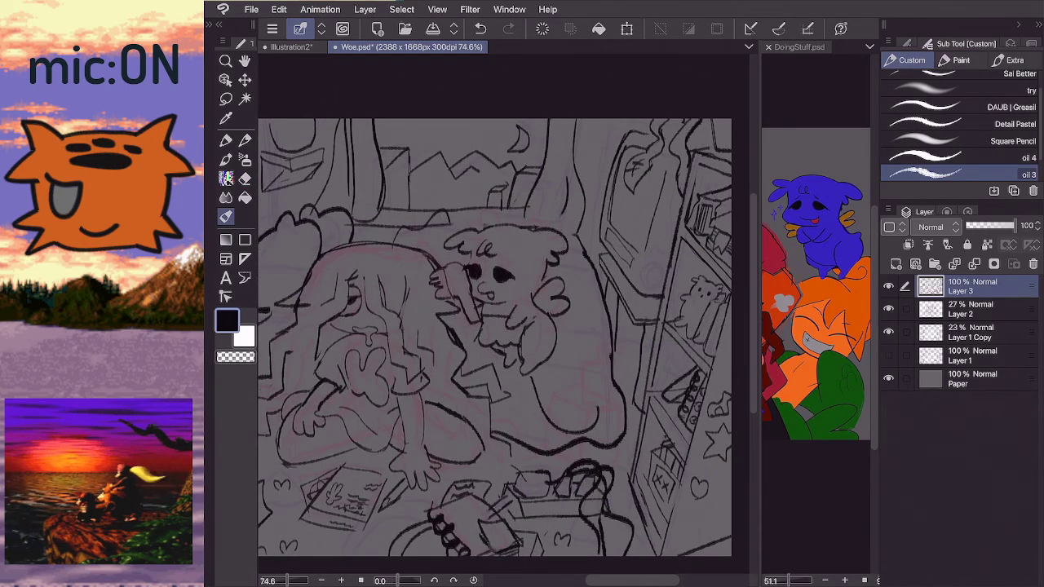
- Draw a small curved shape at the bed's edge between the seated character's head and the creature
{"action": "key", "text": "e"}
{"action": "key", "text": "b"}
{"action": "key", "text": "ctrl+z"}
{"action": "mouse_move", "coordinate": [448, 216]}
{"action": "left_mouse_down"}
{"action": "mouse_move", "coordinate": [447, 226]}
{"action": "mouse_move", "coordinate": [408, 243]}
{"action": "left_mouse_up"}
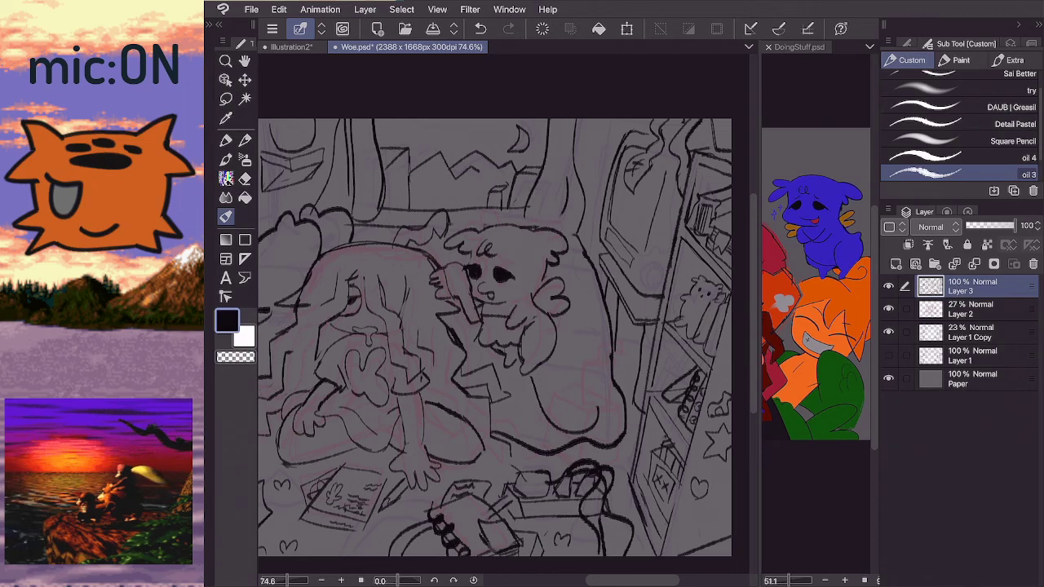
{"action": "scroll", "coordinate": [494, 337], "scroll_direction": "down", "scroll_amount": 3}
{"action": "scroll", "coordinate": [495, 318], "scroll_direction": "down", "scroll_amount": 2}
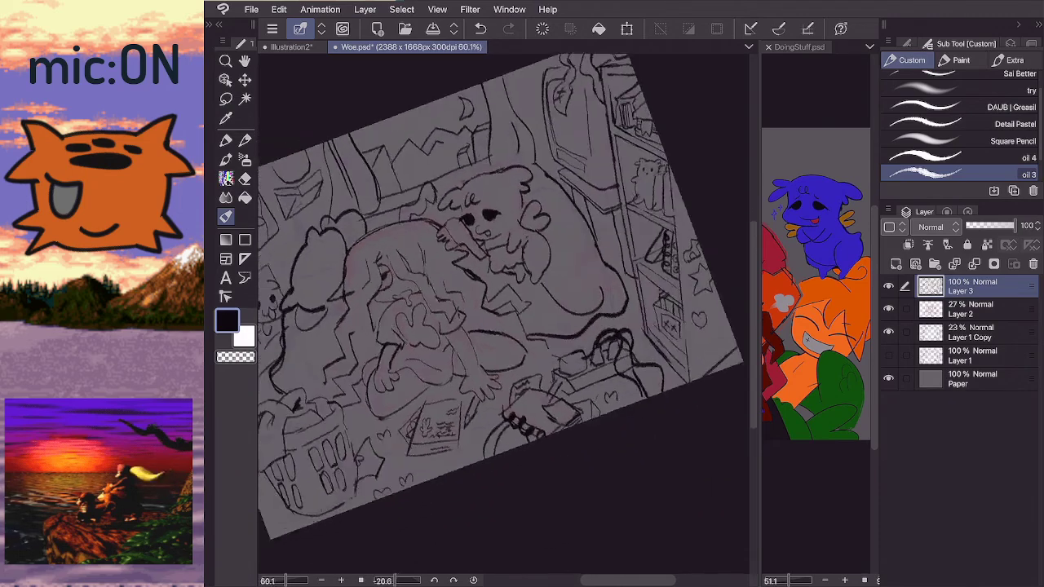
{"action": "scroll", "coordinate": [494, 318], "scroll_direction": "up", "scroll_amount": 1}
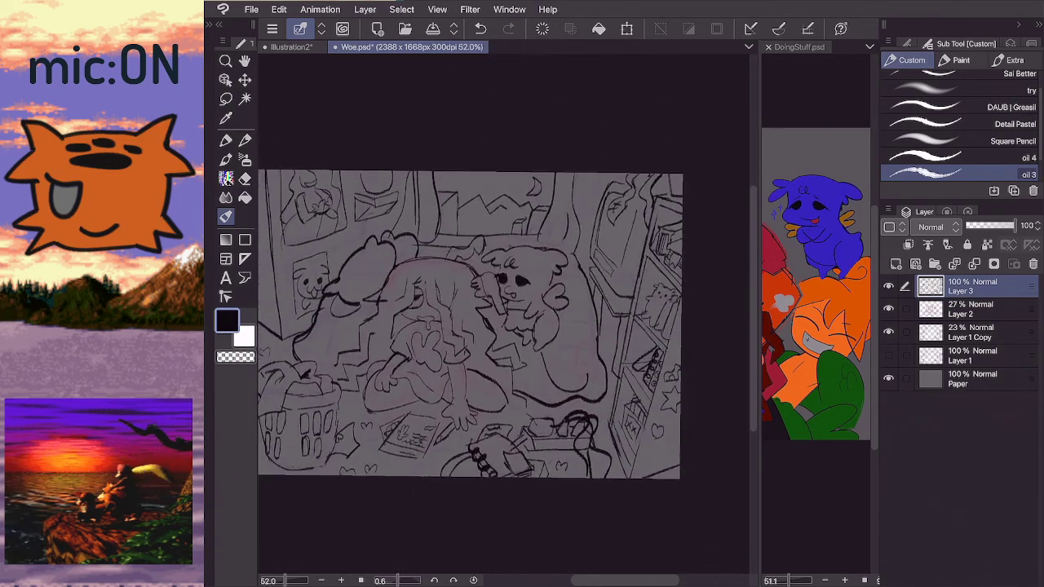
{"action": "key", "text": "e"}
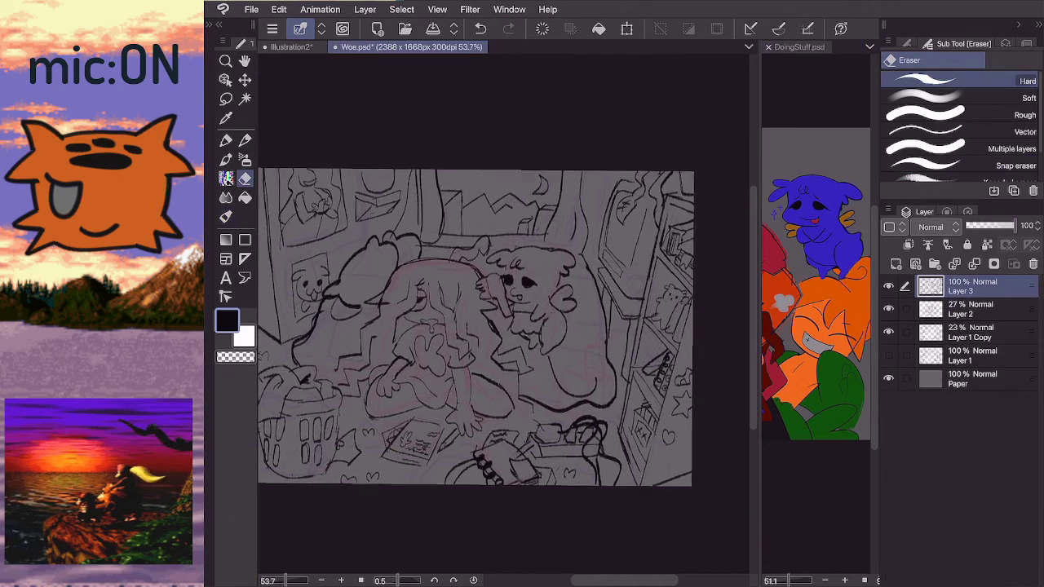
{"action": "scroll", "coordinate": [551, 317], "scroll_direction": "up", "scroll_amount": 3}
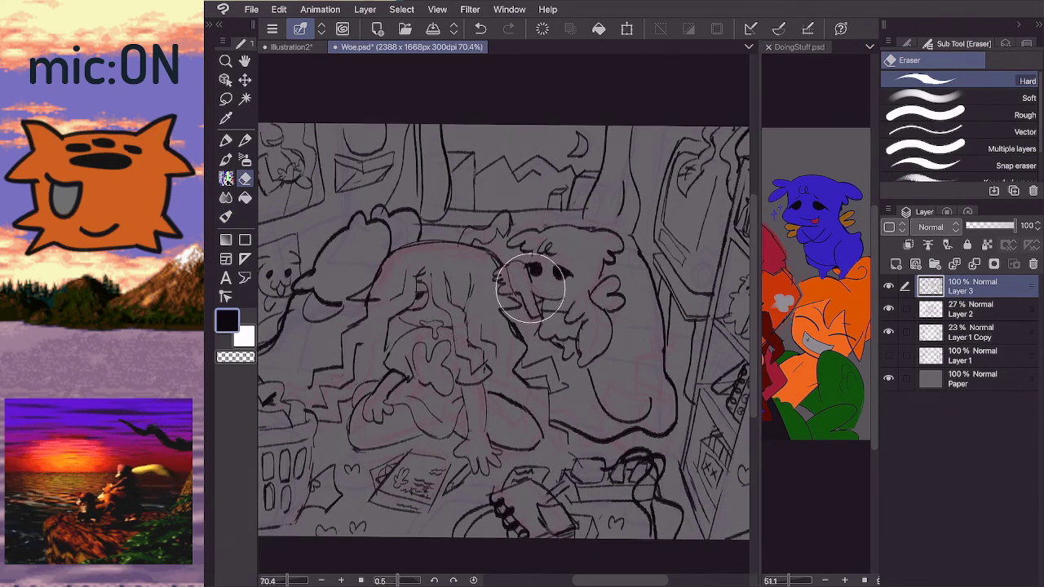
- Draw a small open smile below the creature's eyes
{"action": "key", "text": "b"}
{"action": "scroll", "coordinate": [503, 314], "scroll_direction": "up", "scroll_amount": 2}
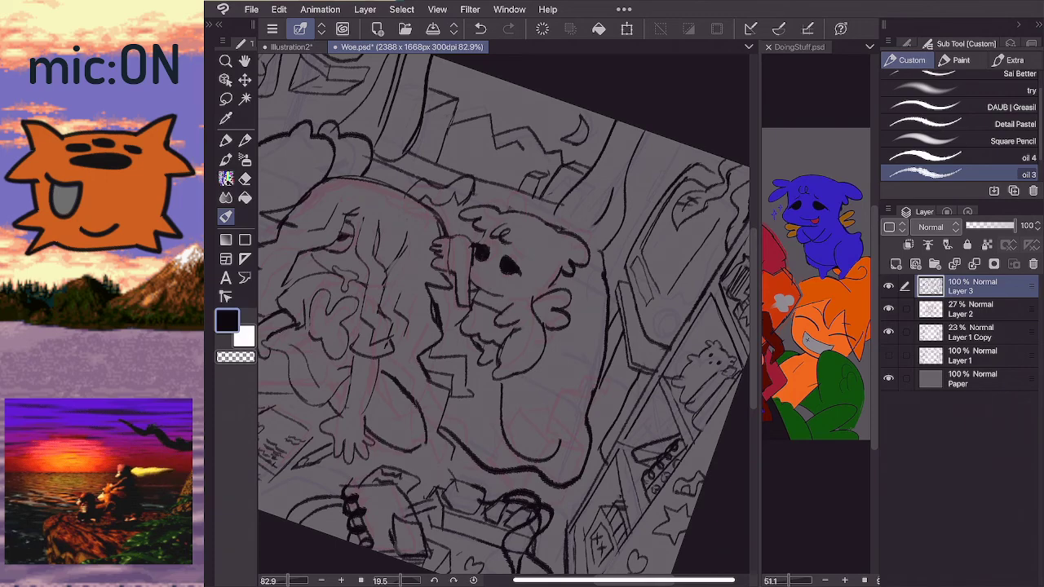
{"action": "scroll", "coordinate": [503, 314], "scroll_direction": "up", "scroll_amount": 2}
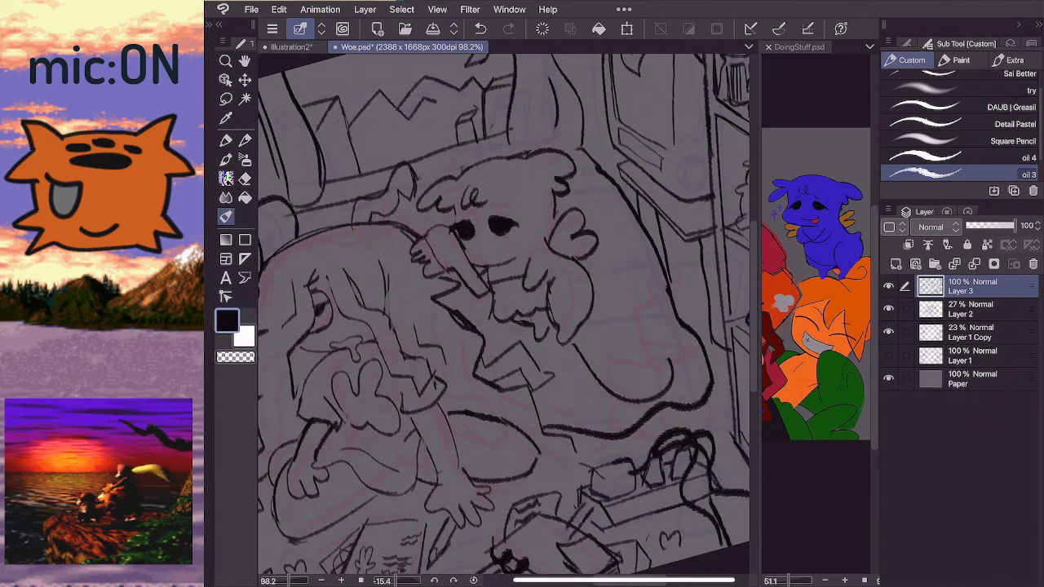
{"action": "mouse_move", "coordinate": [476, 250]}
{"action": "left_mouse_down"}
{"action": "mouse_move", "coordinate": [509, 245]}
{"action": "mouse_move", "coordinate": [504, 252]}
{"action": "left_mouse_up"}
{"action": "scroll", "coordinate": [503, 314], "scroll_direction": "down", "scroll_amount": 1}
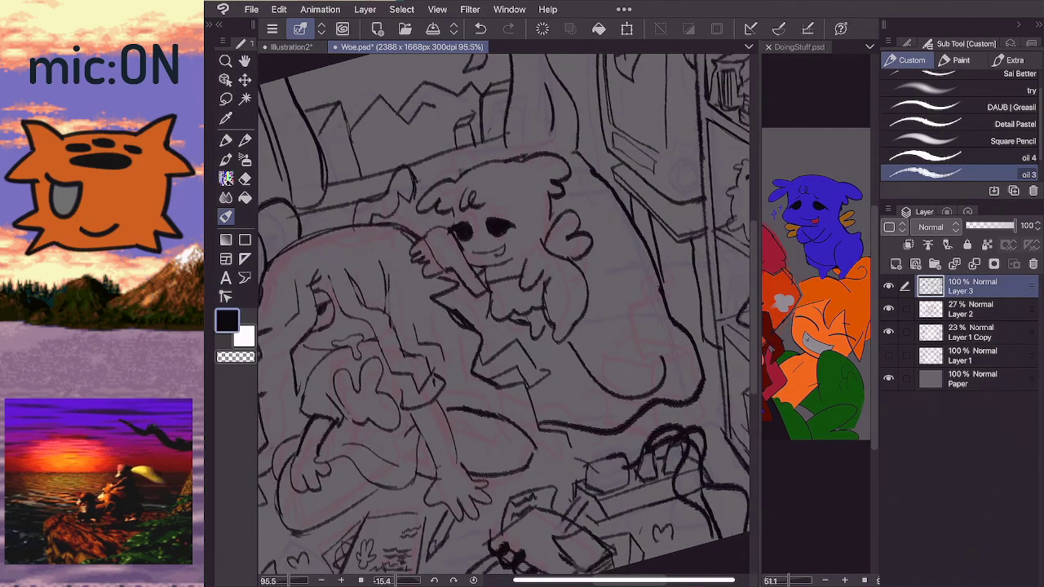
{"action": "scroll", "coordinate": [503, 314], "scroll_direction": "down", "scroll_amount": 5}
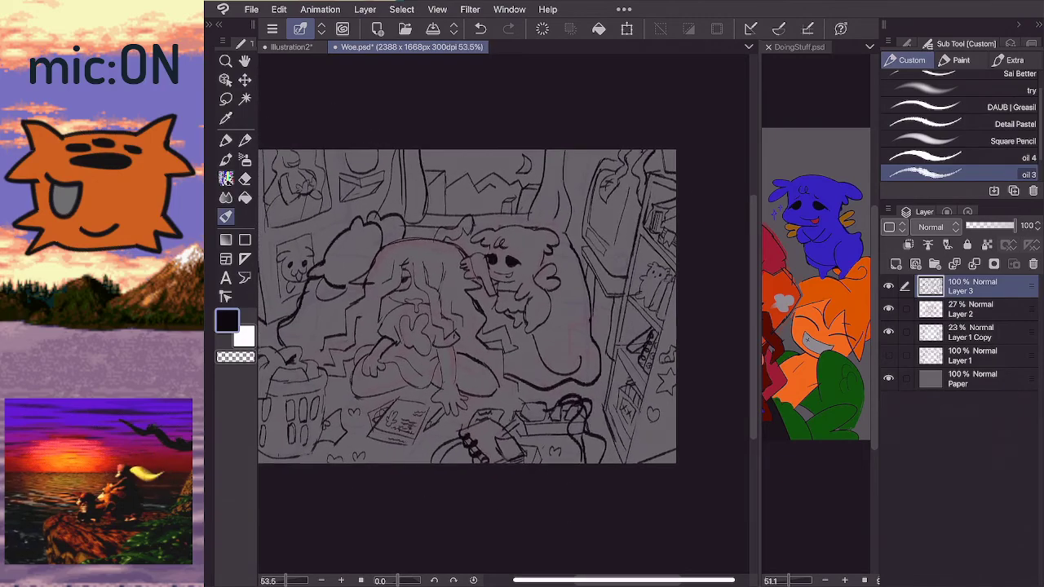
- Hide Layer 2 in Woe.psd and bring the long-haired character into view in the DoingStuff.psd reference
{"action": "scroll", "coordinate": [503, 314], "scroll_direction": "up", "scroll_amount": 3}
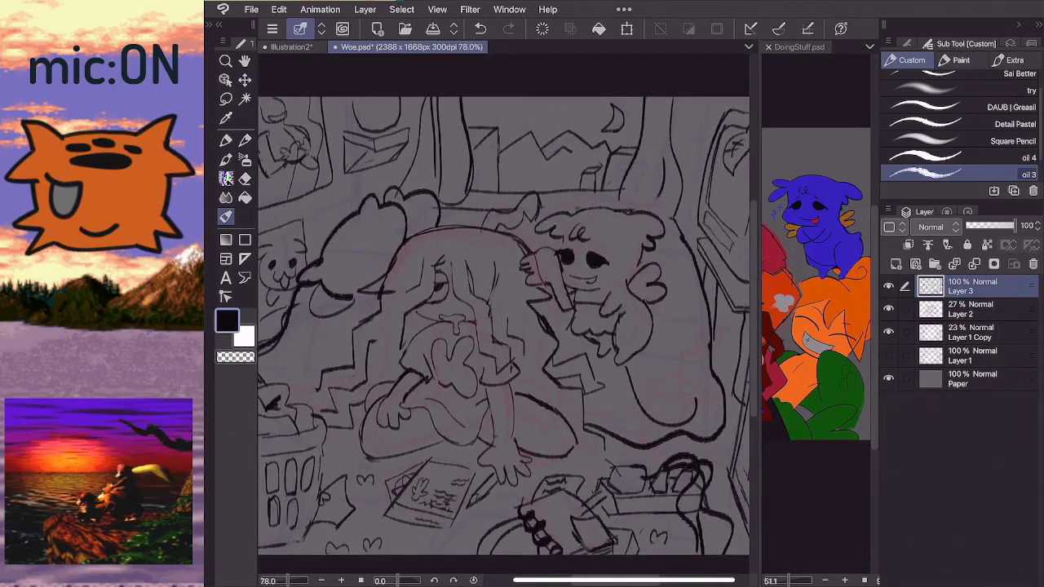
{"action": "scroll", "coordinate": [503, 314], "scroll_direction": "up", "scroll_amount": 3}
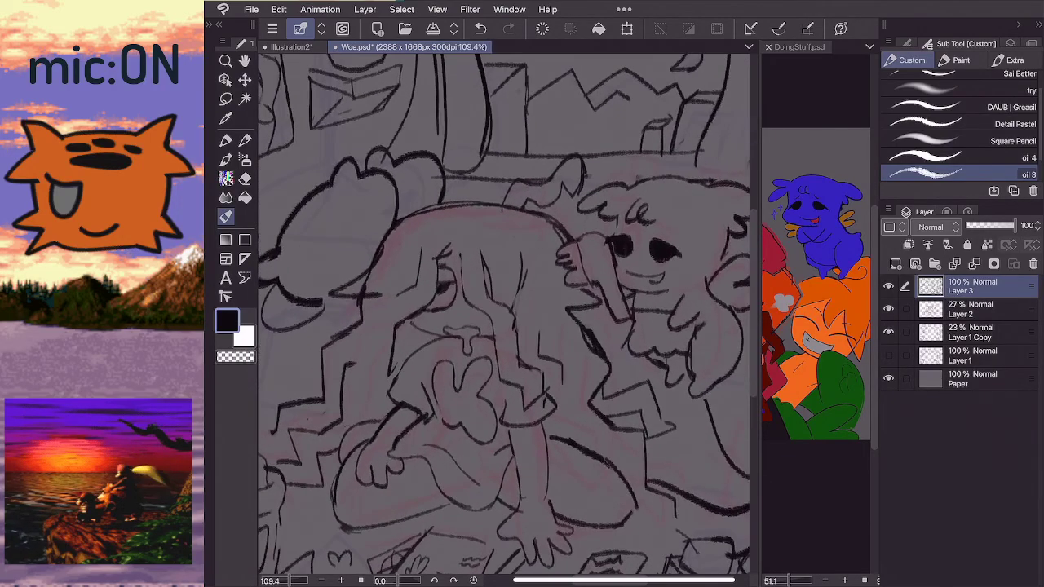
{"action": "scroll", "coordinate": [503, 314], "scroll_direction": "down", "scroll_amount": 5}
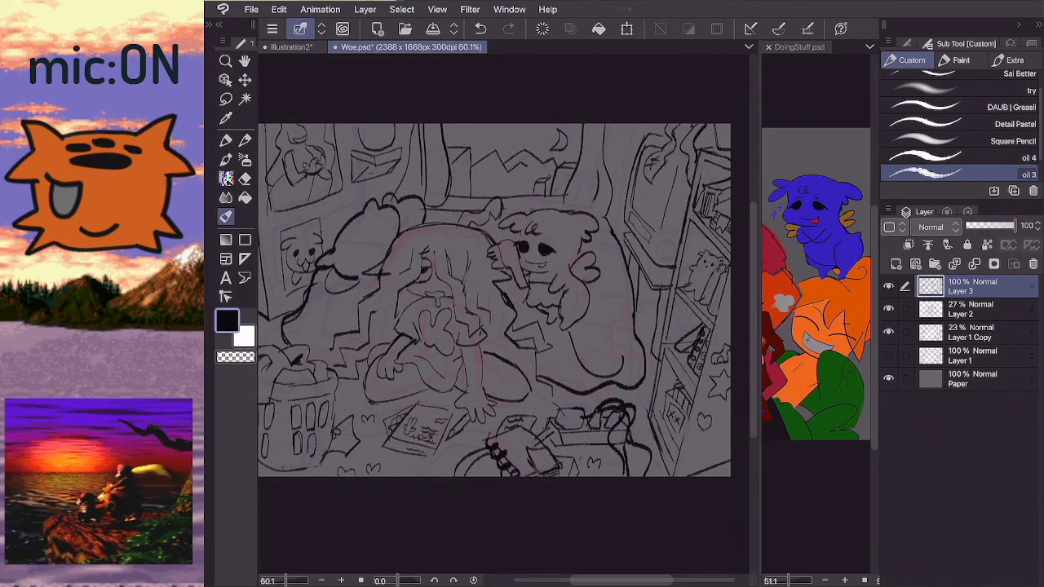
{"action": "scroll", "coordinate": [503, 314], "scroll_direction": "down", "scroll_amount": 2}
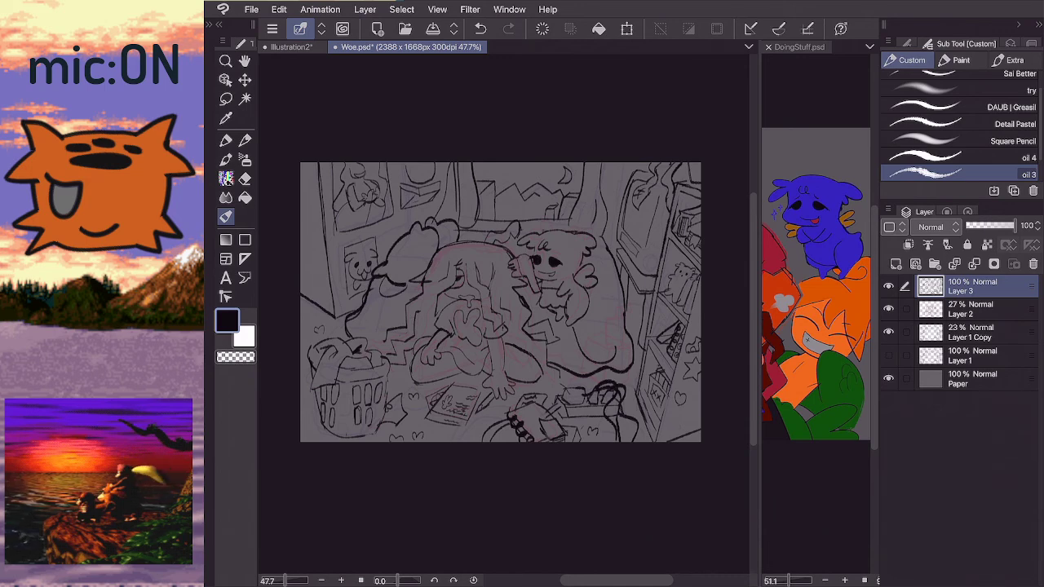
{"action": "left_click", "coordinate": [888, 309]}
{"action": "left_click", "coordinate": [815, 285]}
{"action": "left_click_drag", "start_coordinate": [775, 285], "coordinate": [854, 283]}
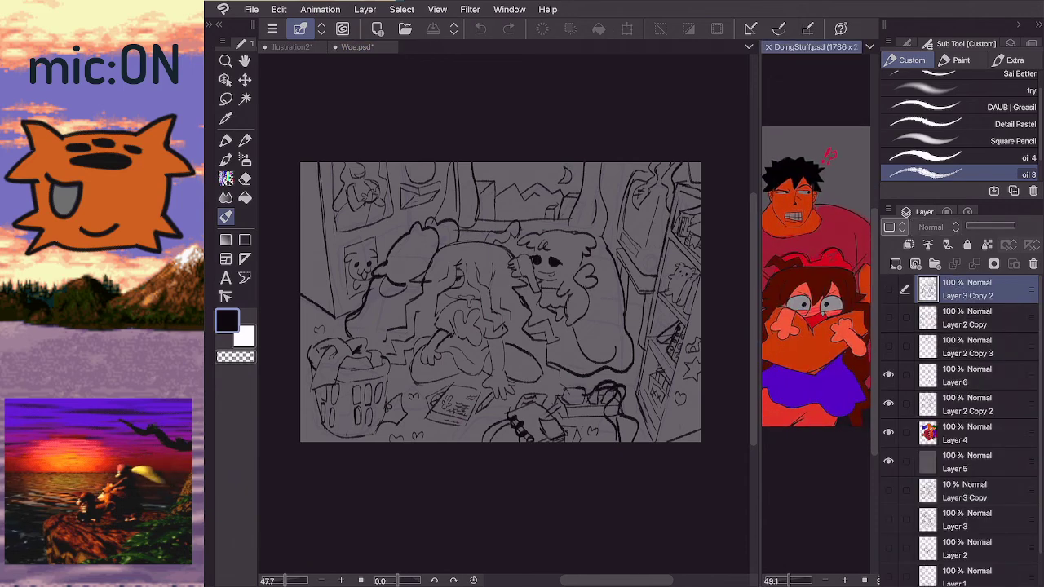
- Try to rework the small mouth and drip shape on the seated character's face, undoing the changes
{"action": "left_click", "coordinate": [448, 150]}
{"action": "scroll", "coordinate": [461, 297], "scroll_direction": "up", "scroll_amount": 5}
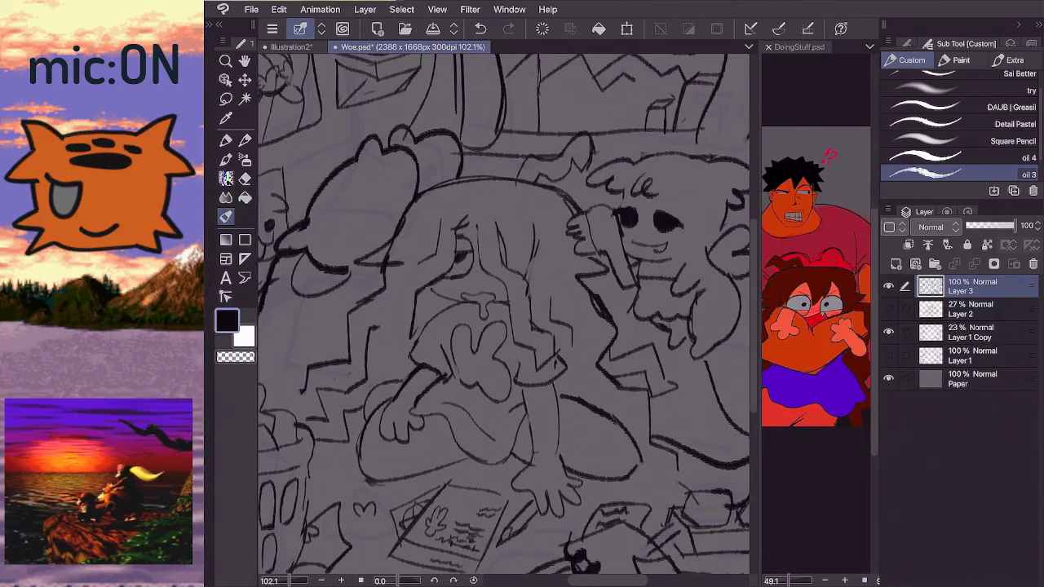
{"action": "key", "text": "e"}
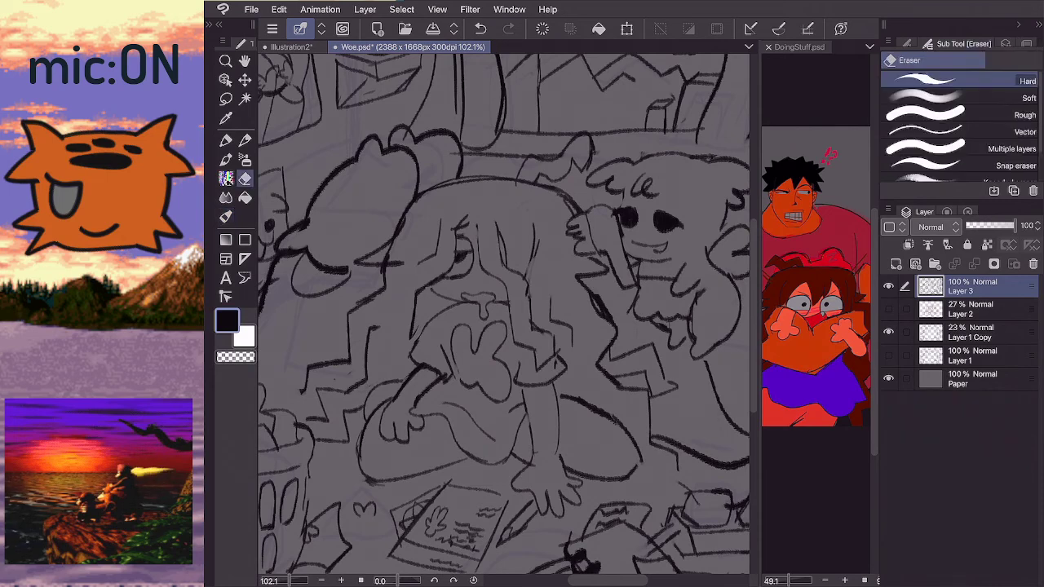
{"action": "mouse_move", "coordinate": [486, 299]}
{"action": "left_mouse_down"}
{"action": "mouse_move", "coordinate": [471, 296]}
{"action": "mouse_move", "coordinate": [503, 297]}
{"action": "mouse_move", "coordinate": [479, 311]}
{"action": "mouse_move", "coordinate": [490, 306]}
{"action": "left_mouse_up"}
{"action": "key", "text": "b"}
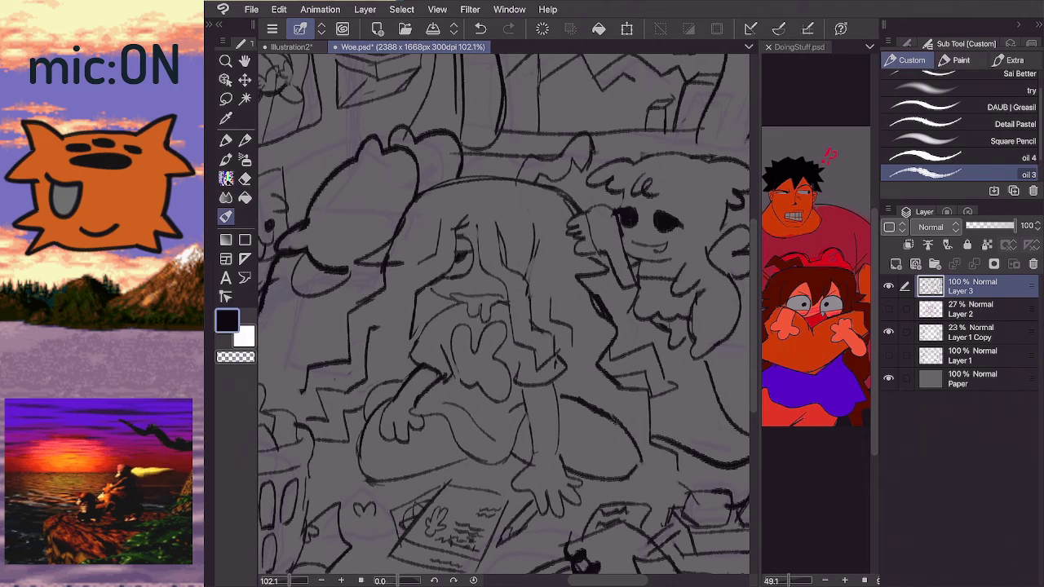
{"action": "key", "text": "ctrl+0"}
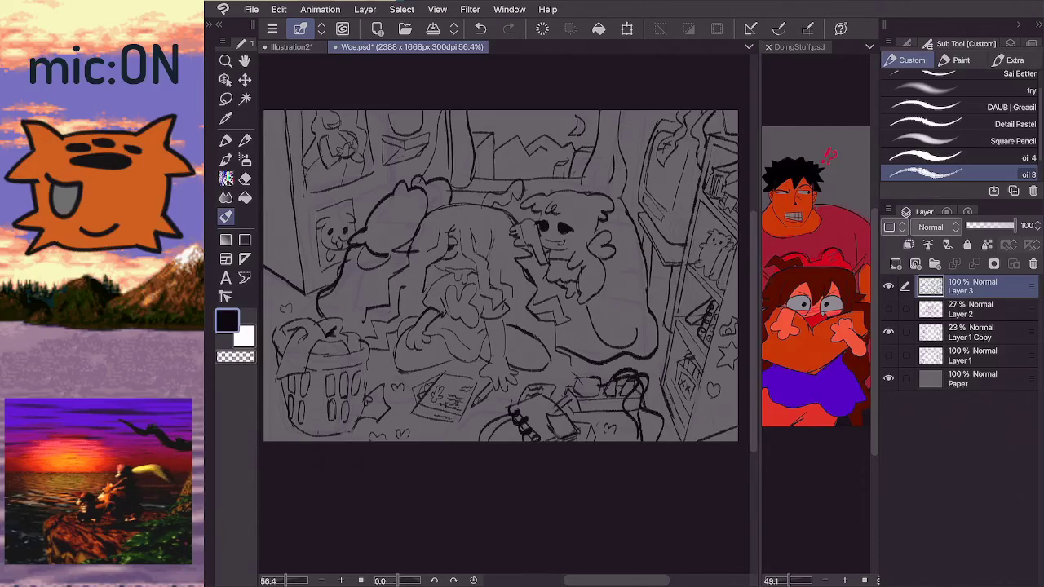
{"action": "key", "text": "ctrl+z"}
{"action": "scroll", "coordinate": [430, 284], "scroll_direction": "up", "scroll_amount": 5}
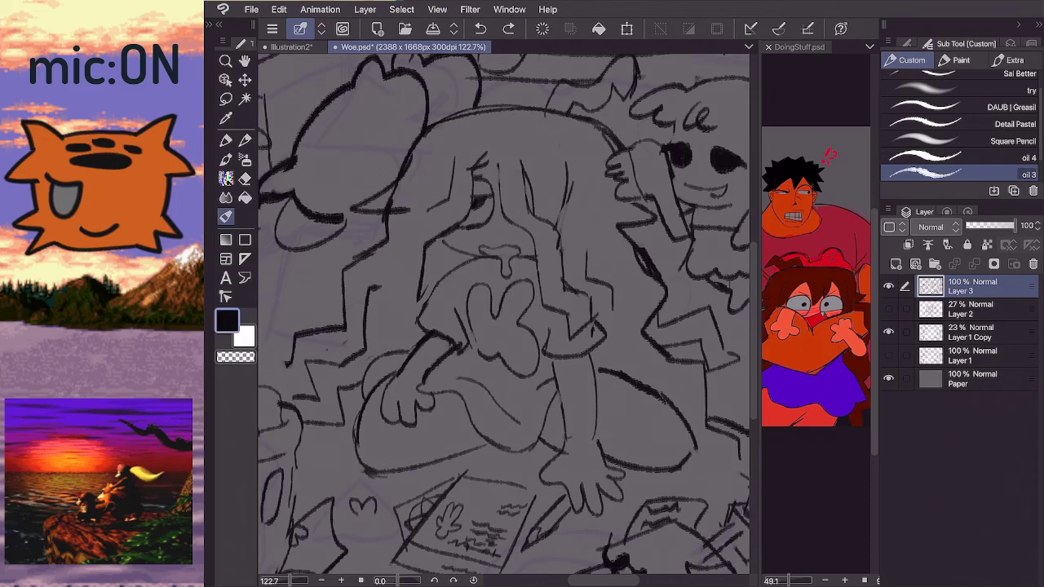
{"action": "left_click_drag", "start_coordinate": [507, 248], "coordinate": [519, 253]}
{"action": "key", "text": "ctrl+z"}
{"action": "scroll", "coordinate": [389, 222], "scroll_direction": "down", "scroll_amount": 5}
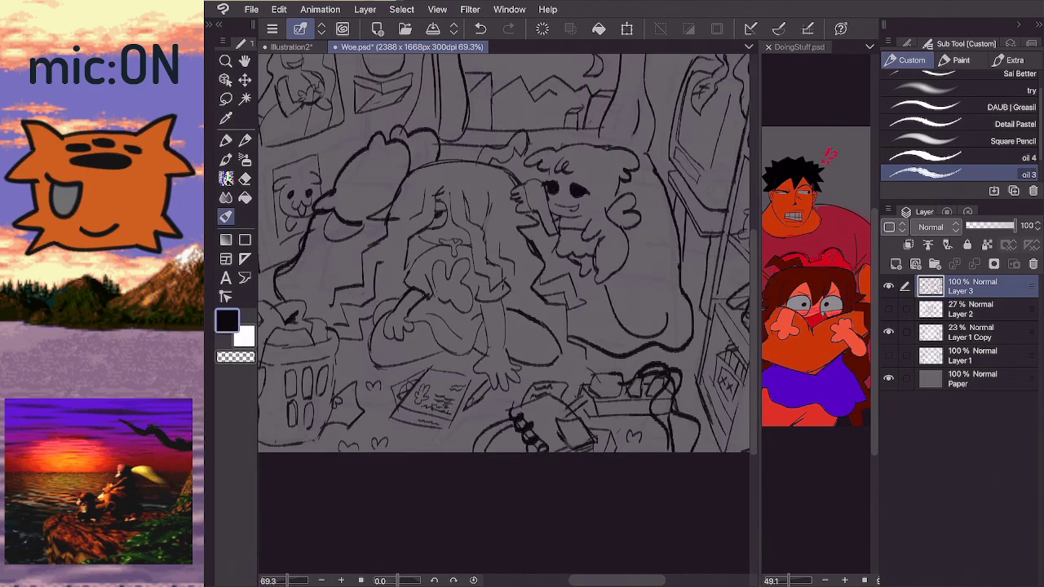
- Hide the Layer 1 Copy sketch and add a new raster layer directly above Layer 2
{"action": "scroll", "coordinate": [481, 253], "scroll_direction": "down", "scroll_amount": 1}
{"action": "left_click", "coordinate": [973, 309]}
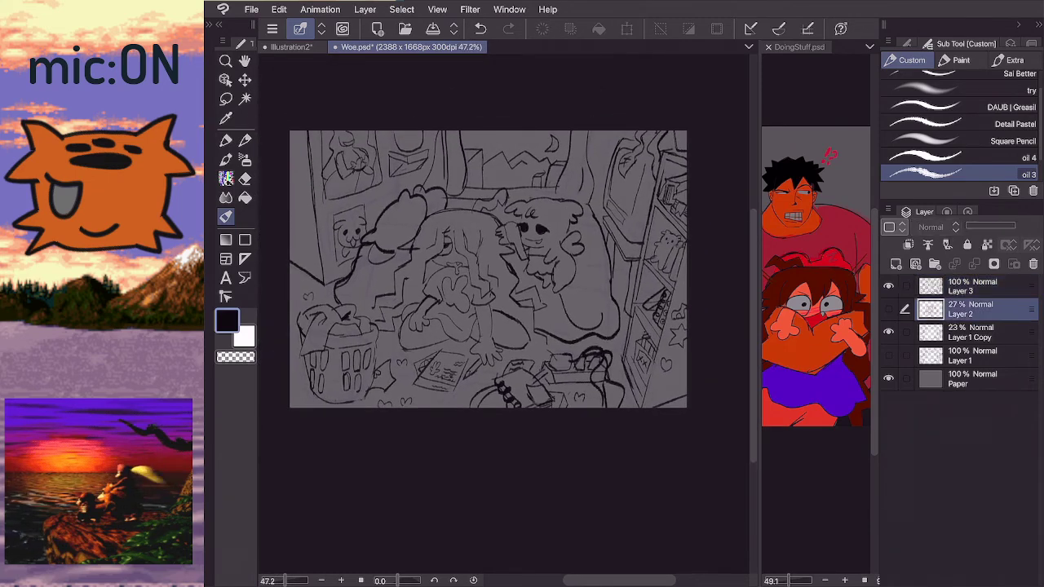
{"action": "left_click", "coordinate": [889, 332]}
{"action": "left_click", "coordinate": [890, 355]}
{"action": "left_click", "coordinate": [889, 355]}
{"action": "left_click", "coordinate": [908, 245]}
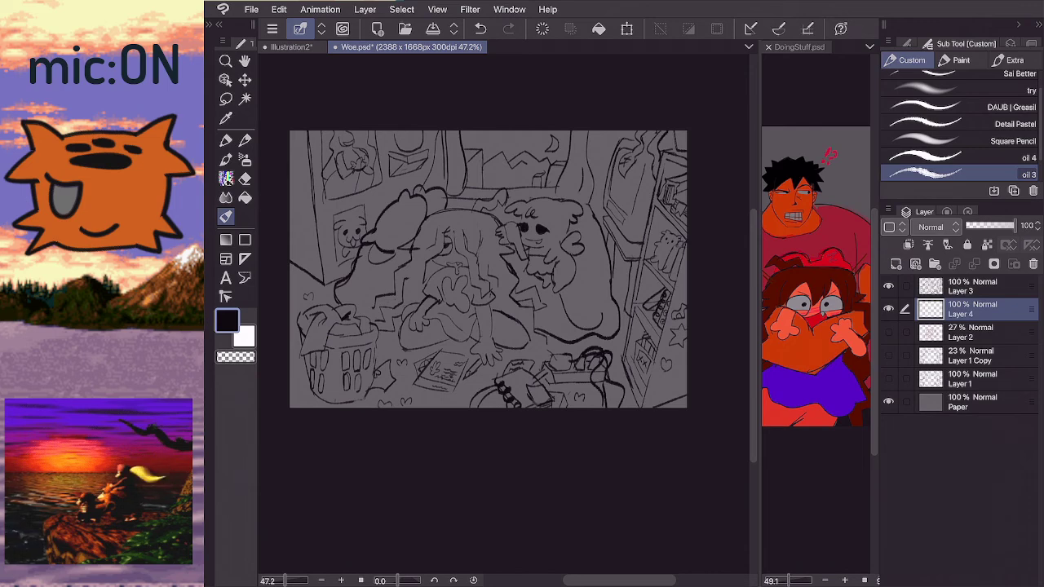
- Choose a pinkish red as the drawing colour
{"action": "left_click", "coordinate": [947, 212]}
{"action": "left_click", "coordinate": [965, 366]}
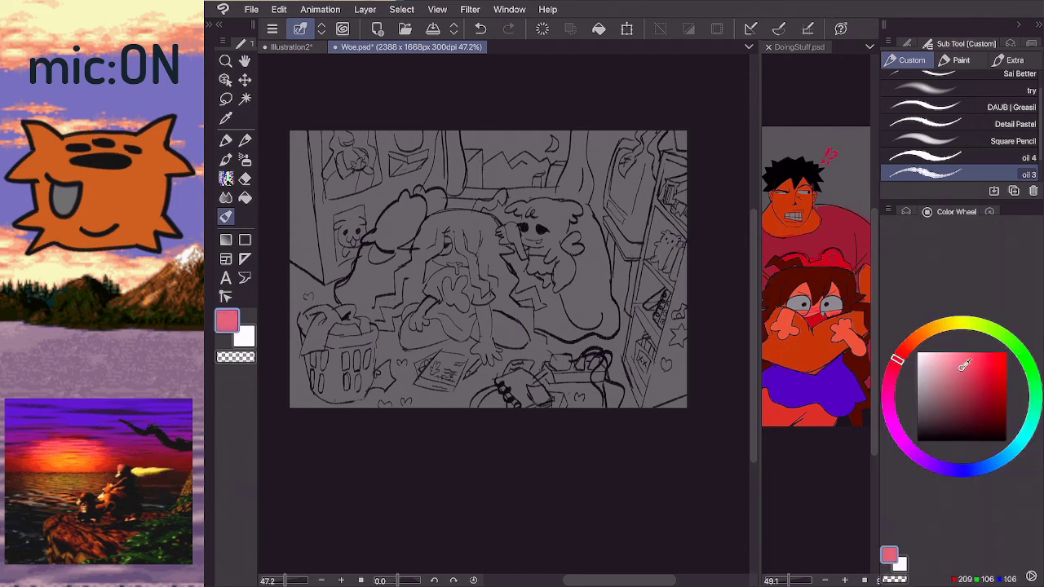
{"action": "left_click_drag", "start_coordinate": [964, 365], "coordinate": [967, 368]}
{"action": "left_click", "coordinate": [963, 364]}
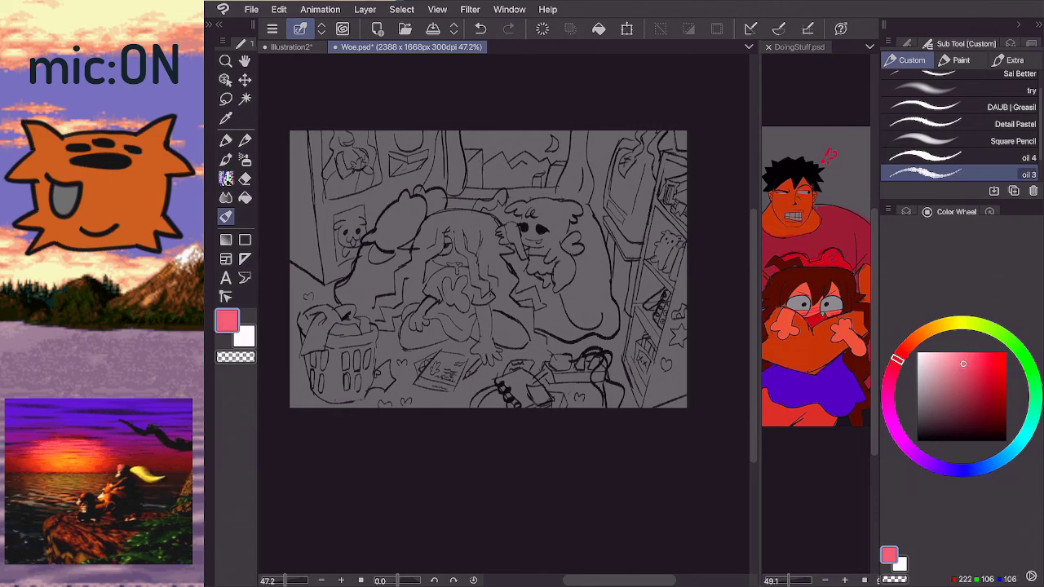
- Sample the dark reddish-brown hair colour from the long-haired character in DoingStuff.psd
{"action": "key", "text": "i"}
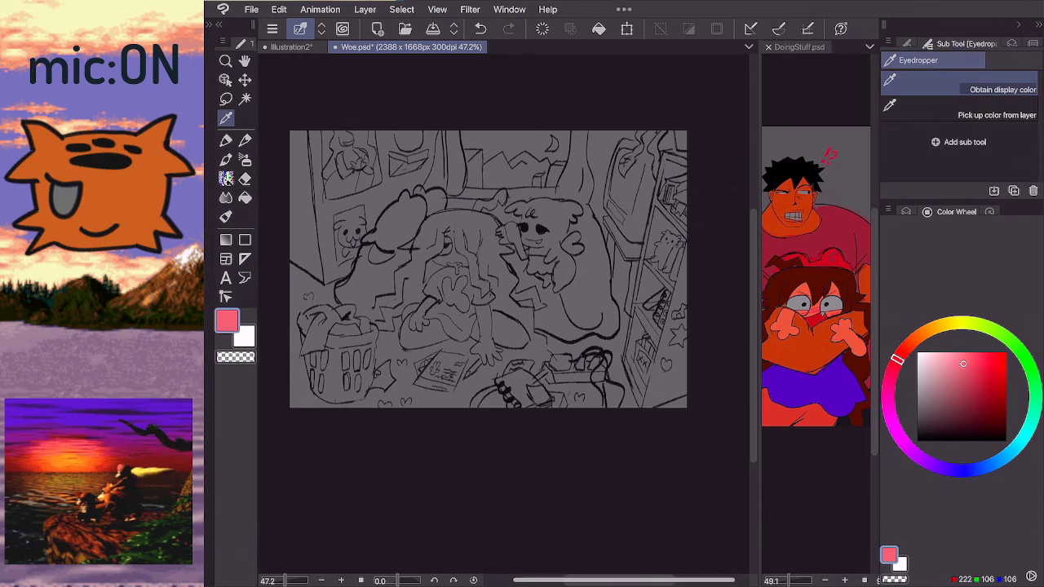
{"action": "left_click", "coordinate": [846, 272]}
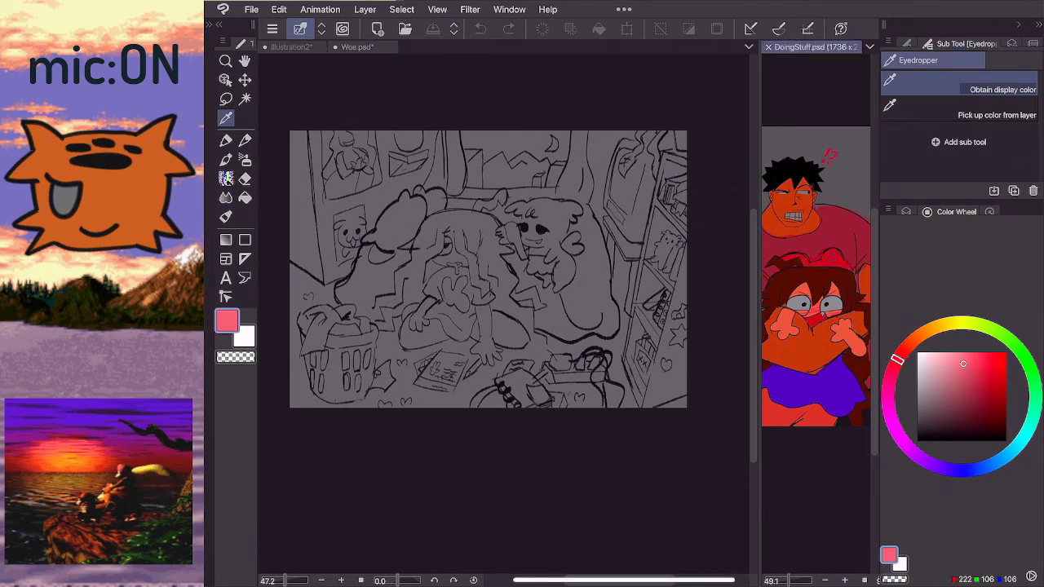
{"action": "left_click", "coordinate": [823, 275]}
{"action": "key", "text": "b"}
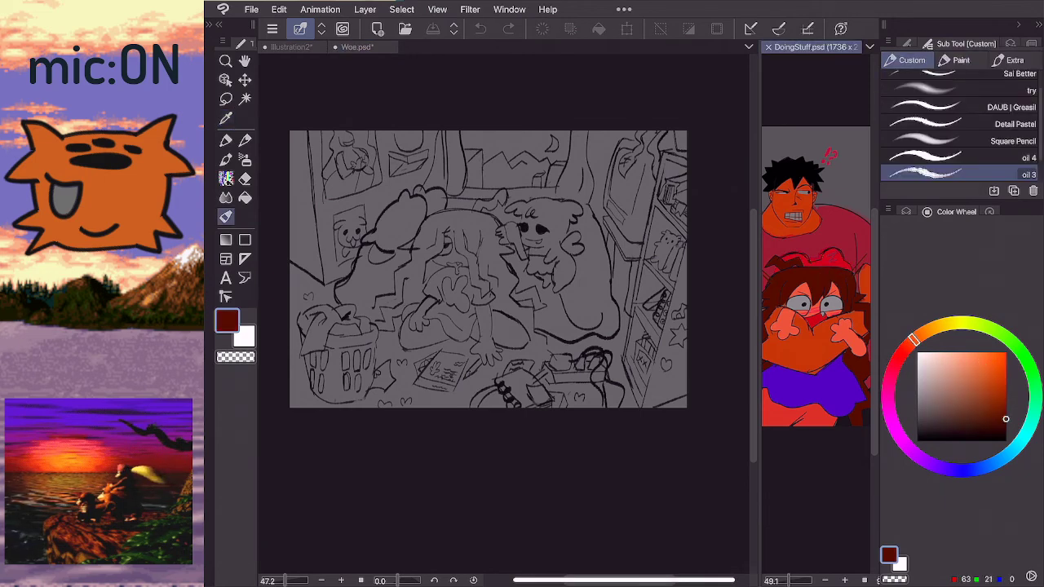
- Trace a closed dark red outline around the seated character's long zigzag hair in Woe.psd, undoing the first stroke
{"action": "key", "text": "ctrl+Tab"}
{"action": "mouse_move", "coordinate": [408, 296]}
{"action": "left_mouse_down"}
{"action": "mouse_move", "coordinate": [388, 323]}
{"action": "mouse_move", "coordinate": [399, 332]}
{"action": "mouse_move", "coordinate": [390, 329]}
{"action": "left_mouse_up"}
{"action": "key", "text": "ctrl+z"}
{"action": "scroll", "coordinate": [390, 379], "scroll_direction": "up", "scroll_amount": 2}
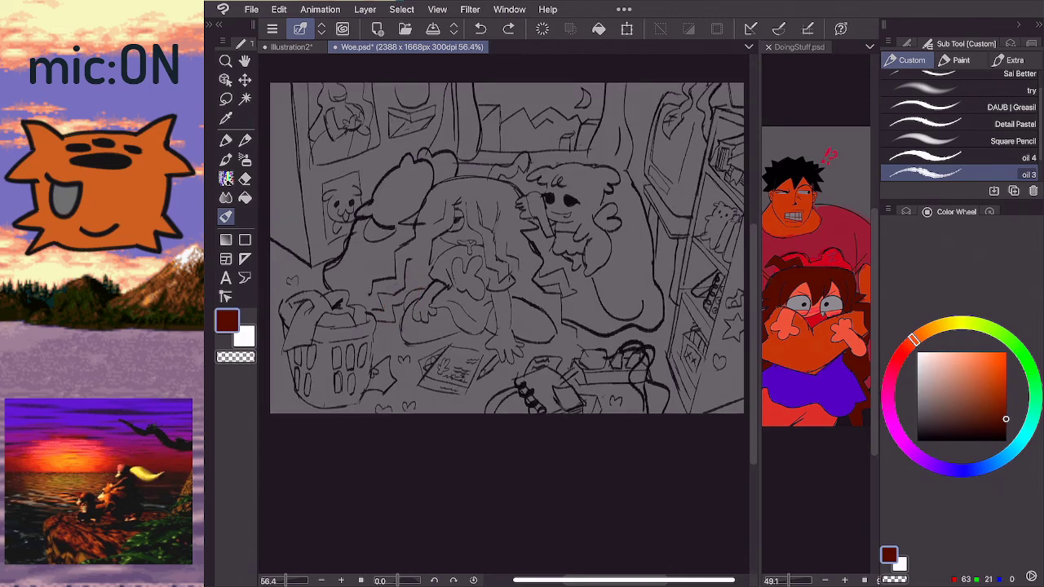
{"action": "mouse_move", "coordinate": [361, 293]}
{"action": "left_mouse_down"}
{"action": "mouse_move", "coordinate": [365, 305]}
{"action": "mouse_move", "coordinate": [377, 291]}
{"action": "mouse_move", "coordinate": [367, 300]}
{"action": "mouse_move", "coordinate": [385, 298]}
{"action": "left_mouse_up"}
{"action": "mouse_move", "coordinate": [575, 343]}
{"action": "left_mouse_down"}
{"action": "mouse_move", "coordinate": [509, 289]}
{"action": "mouse_move", "coordinate": [511, 270]}
{"action": "mouse_move", "coordinate": [487, 262]}
{"action": "mouse_move", "coordinate": [461, 198]}
{"action": "left_mouse_up"}
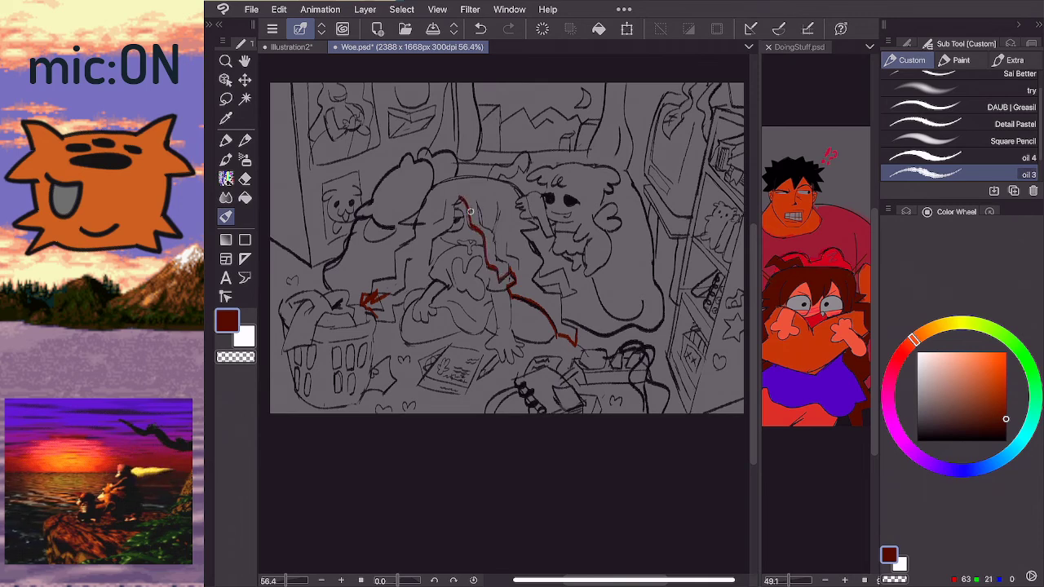
{"action": "mouse_move", "coordinate": [460, 198]}
{"action": "left_mouse_down"}
{"action": "mouse_move", "coordinate": [431, 243]}
{"action": "mouse_move", "coordinate": [431, 260]}
{"action": "mouse_move", "coordinate": [453, 243]}
{"action": "mouse_move", "coordinate": [440, 235]}
{"action": "mouse_move", "coordinate": [454, 244]}
{"action": "mouse_move", "coordinate": [433, 279]}
{"action": "mouse_move", "coordinate": [378, 321]}
{"action": "mouse_move", "coordinate": [372, 283]}
{"action": "mouse_move", "coordinate": [370, 296]}
{"action": "mouse_move", "coordinate": [395, 279]}
{"action": "mouse_move", "coordinate": [396, 251]}
{"action": "mouse_move", "coordinate": [414, 235]}
{"action": "mouse_move", "coordinate": [407, 220]}
{"action": "mouse_move", "coordinate": [437, 184]}
{"action": "mouse_move", "coordinate": [463, 177]}
{"action": "mouse_move", "coordinate": [512, 188]}
{"action": "mouse_move", "coordinate": [578, 294]}
{"action": "mouse_move", "coordinate": [559, 297]}
{"action": "mouse_move", "coordinate": [571, 329]}
{"action": "left_mouse_up"}
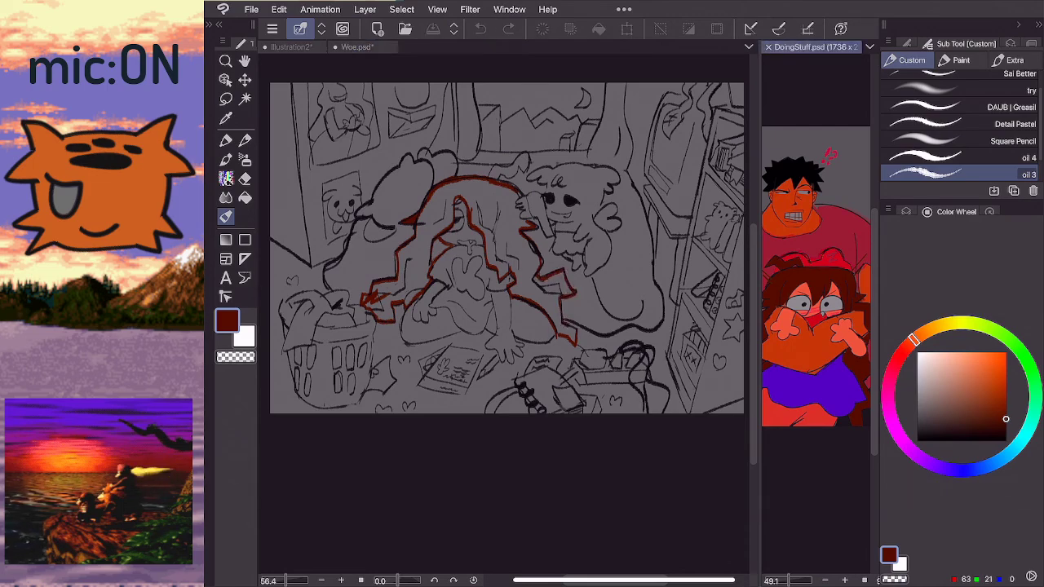
- Fill the outlined hair with dark red using an area scaling of 4, and paint in the unfilled tip near the laundry basket
{"action": "left_click", "coordinate": [405, 29]}
{"action": "left_click", "coordinate": [839, 47]}
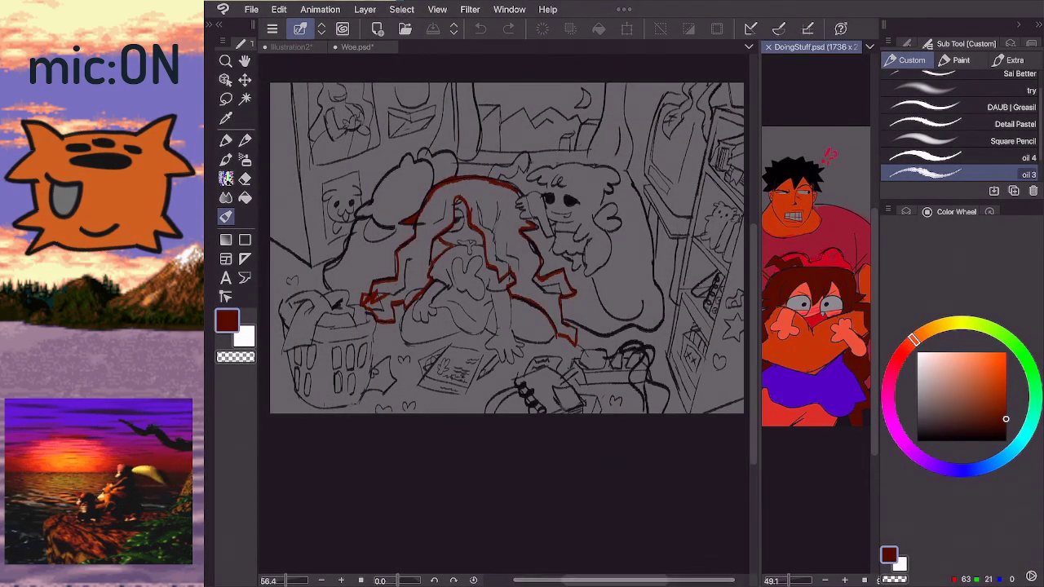
{"action": "key", "text": "g"}
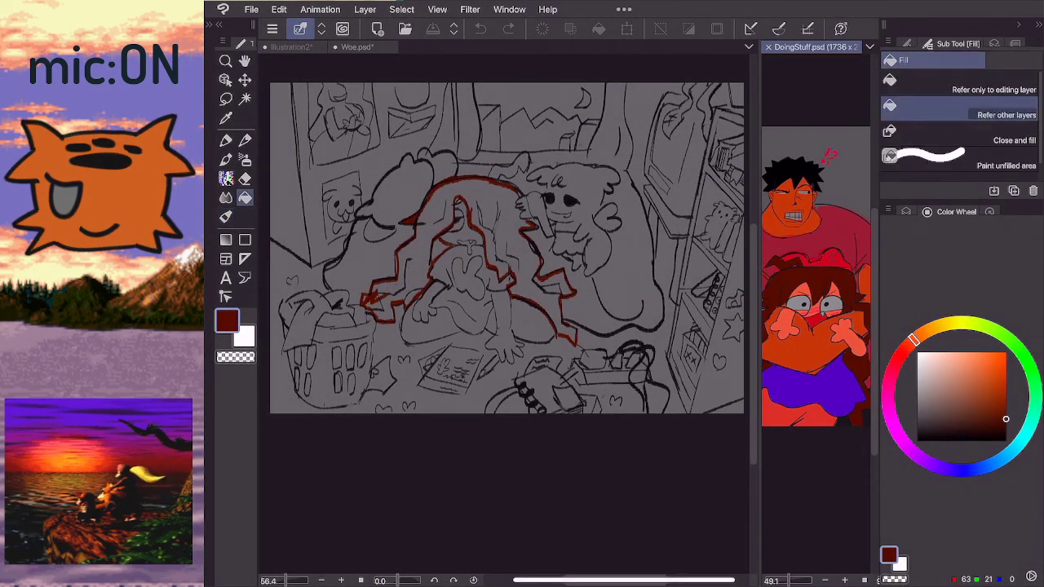
{"action": "left_click", "coordinate": [483, 196]}
{"action": "left_click", "coordinate": [482, 195]}
{"action": "scroll", "coordinate": [440, 280], "scroll_direction": "up", "scroll_amount": 2}
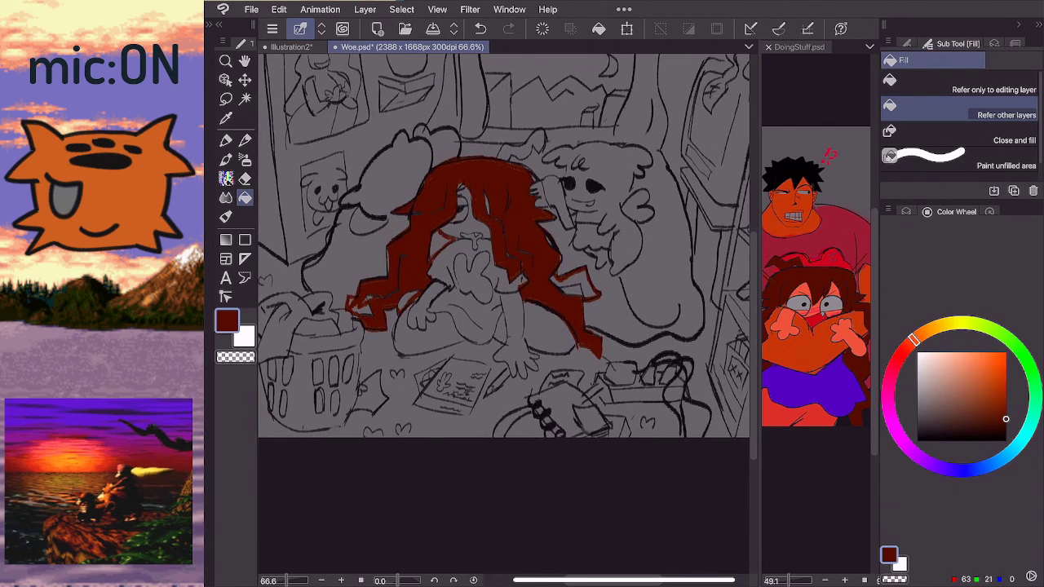
{"action": "left_click", "coordinate": [907, 44]}
{"action": "key", "text": "ctrl+z"}
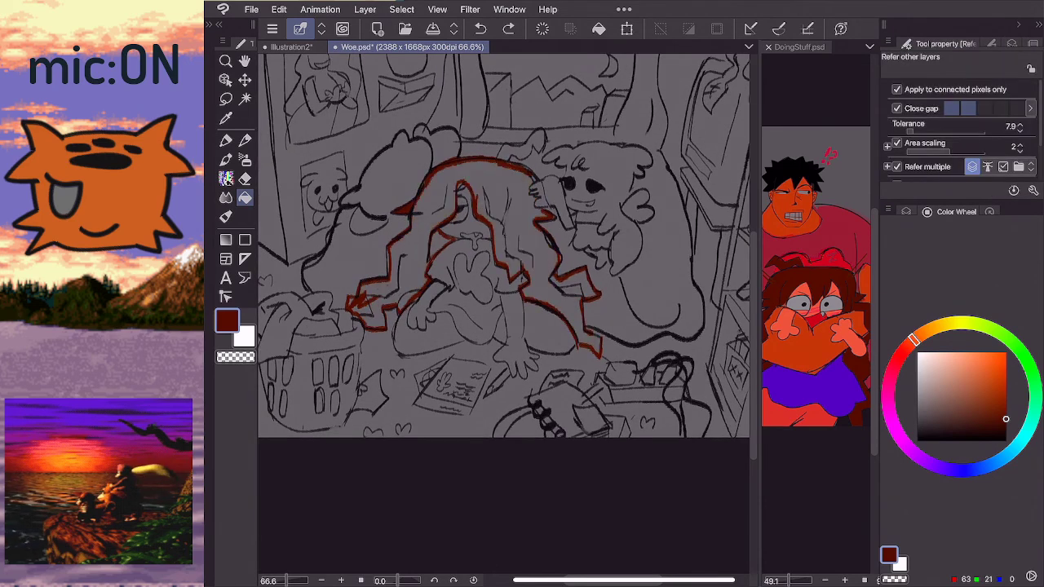
{"action": "left_click", "coordinate": [495, 190]}
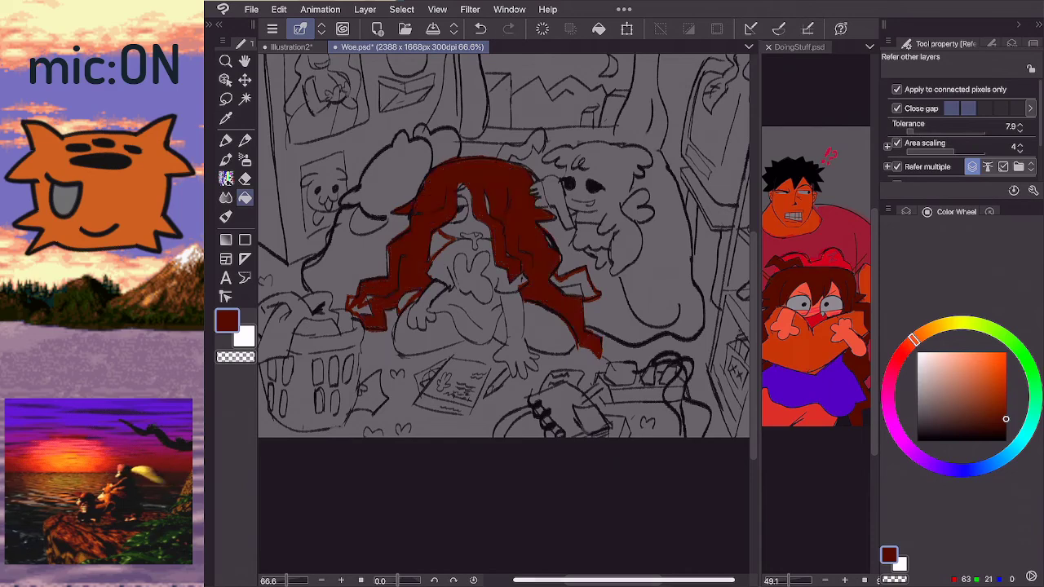
{"action": "key", "text": "b"}
{"action": "mouse_move", "coordinate": [390, 262]}
{"action": "left_mouse_down"}
{"action": "mouse_move", "coordinate": [400, 294]}
{"action": "mouse_move", "coordinate": [412, 298]}
{"action": "mouse_move", "coordinate": [367, 300]}
{"action": "mouse_move", "coordinate": [377, 310]}
{"action": "mouse_move", "coordinate": [361, 311]}
{"action": "mouse_move", "coordinate": [352, 302]}
{"action": "left_mouse_up"}
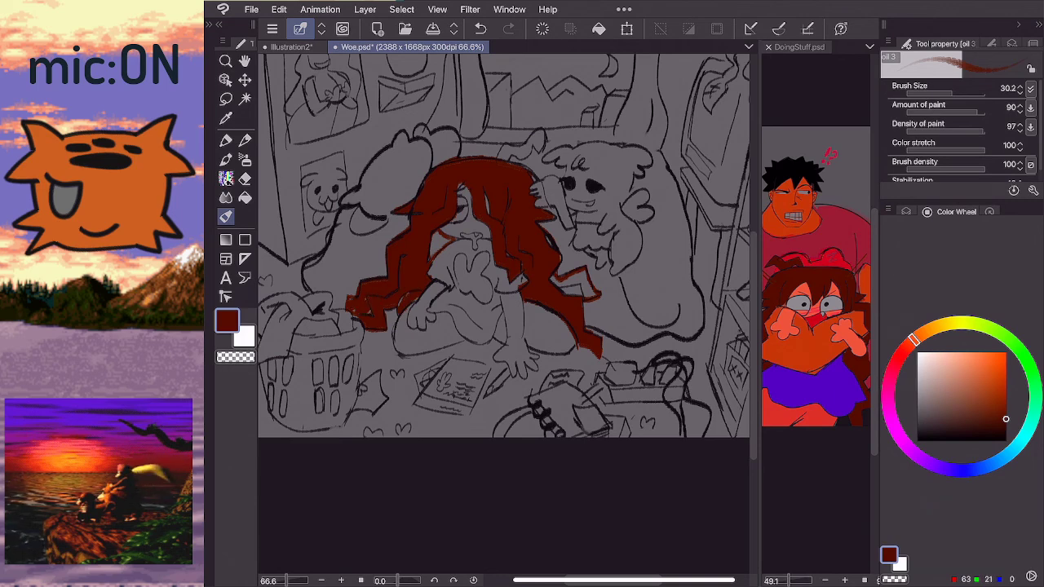
- Try to sample the skin colour from DoingStuff.psd and fill the seated character's face, undoing the fills
{"action": "key", "text": "i"}
{"action": "left_click", "coordinate": [839, 284]}
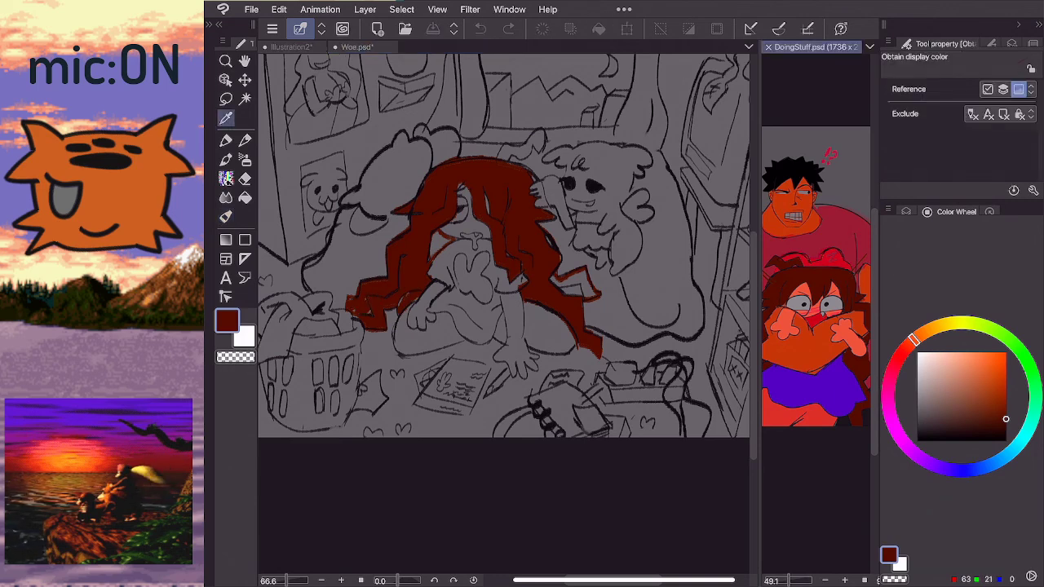
{"action": "key", "text": "b"}
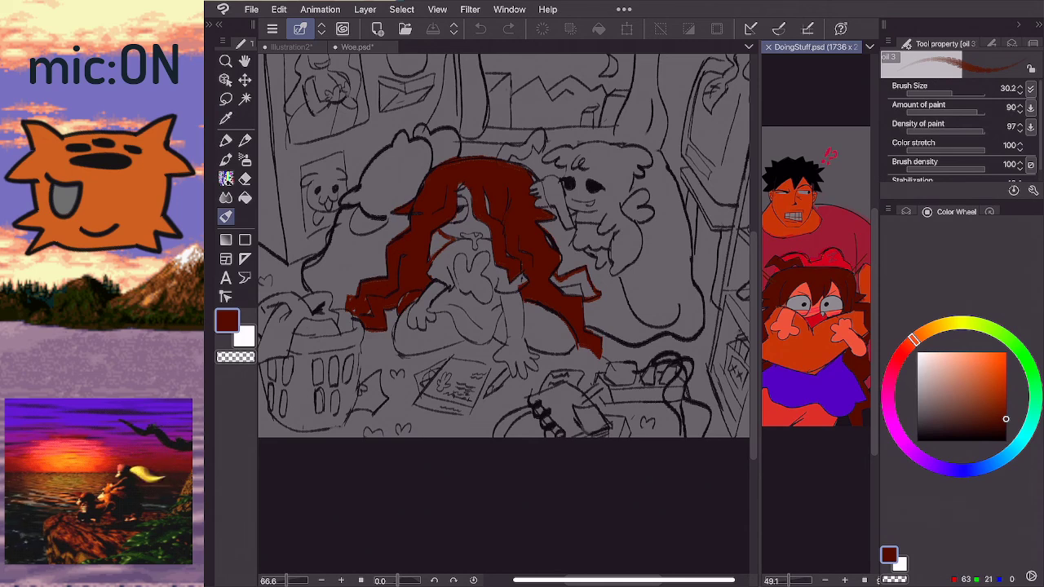
{"action": "left_click", "coordinate": [471, 219]}
{"action": "key", "text": "g"}
{"action": "left_click", "coordinate": [471, 220]}
{"action": "left_click", "coordinate": [484, 225]}
{"action": "key", "text": "ctrl+z"}
{"action": "key", "text": "ctrl+z"}
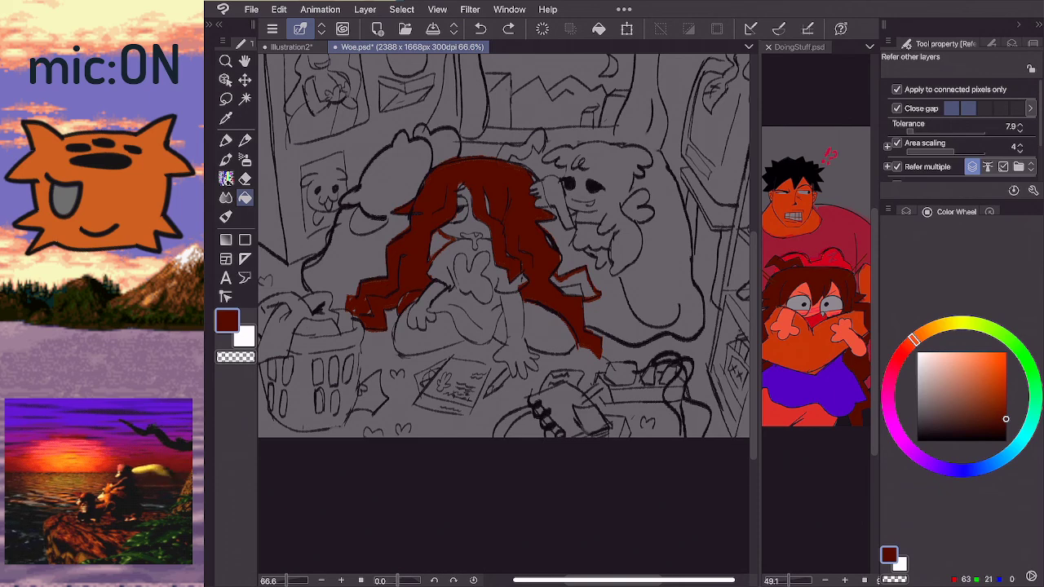
- Sample the light red-orange skin colour from the long-haired character in DoingStuff.psd and fill the seated character's face with it in Woe.psd
{"action": "key", "text": "i"}
{"action": "key", "text": "ctrl+Tab"}
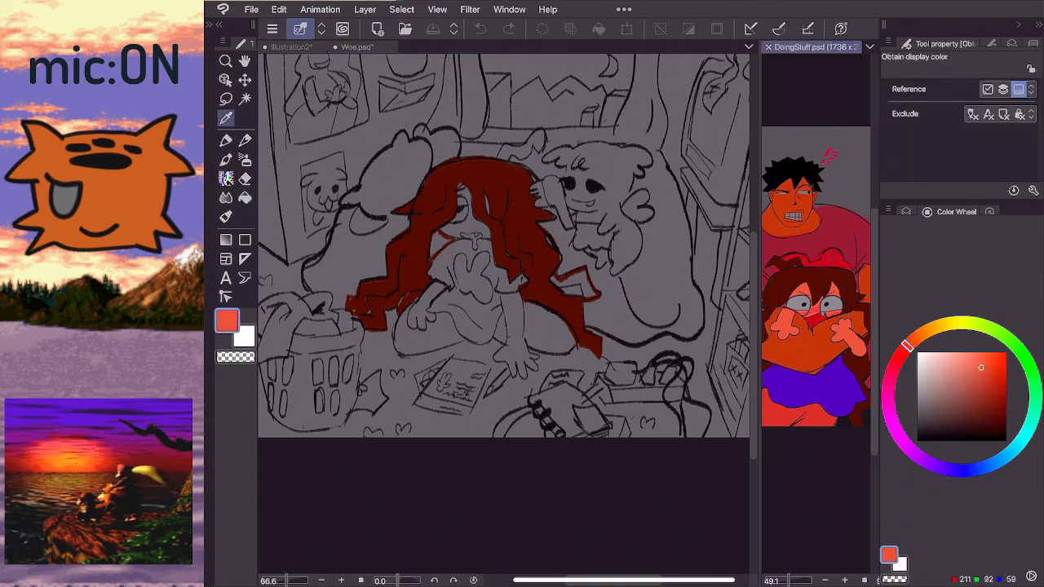
{"action": "key", "text": "g"}
{"action": "key", "text": "ctrl+Tab"}
{"action": "left_click", "coordinate": [466, 213]}
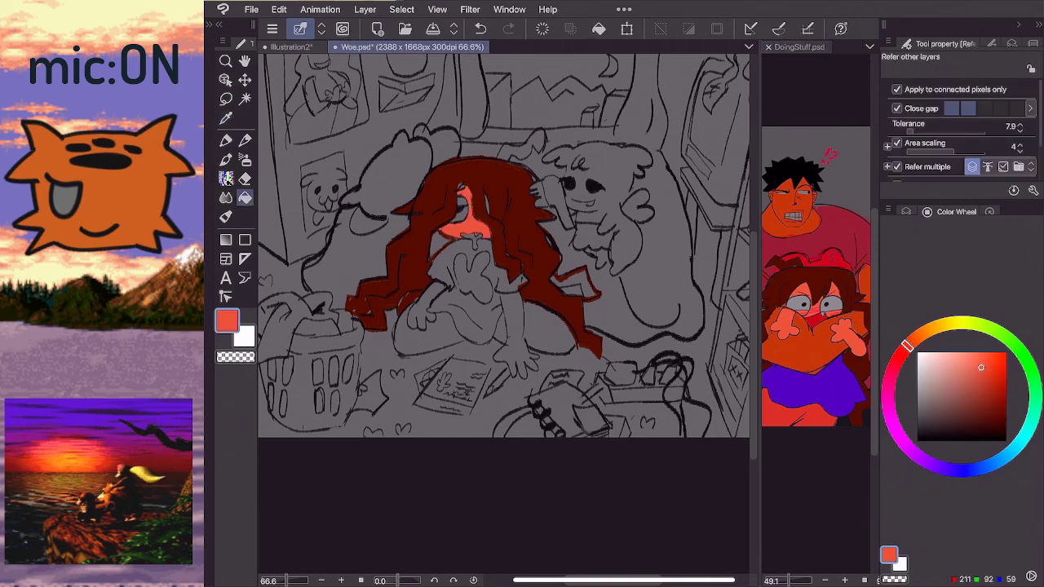
{"action": "left_click", "coordinate": [487, 205]}
- Fill the seated character's legs, arms and hands with the skin colour
{"action": "left_click", "coordinate": [544, 330]}
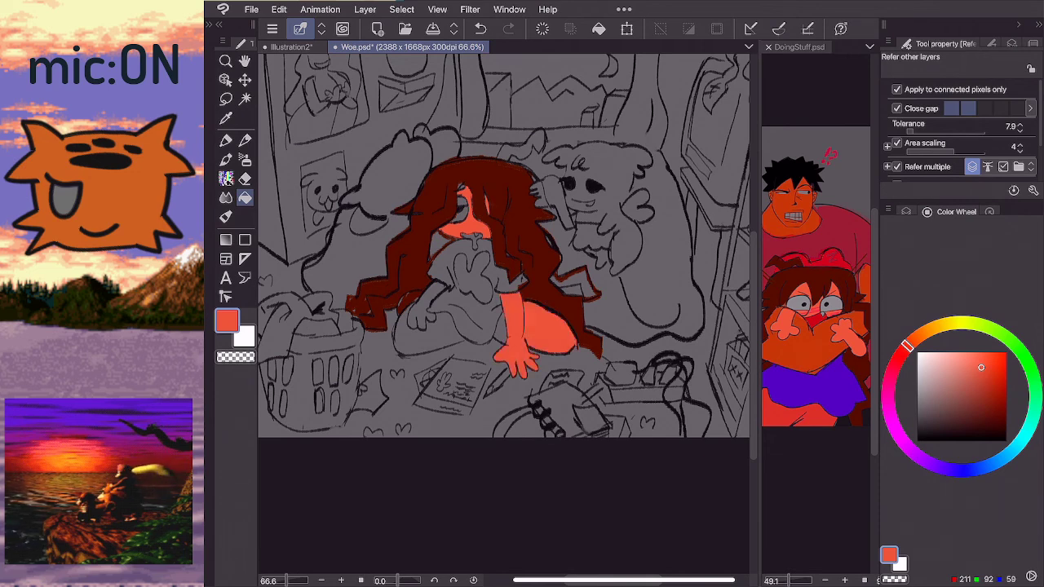
{"action": "left_click", "coordinate": [433, 336]}
{"action": "key", "text": "ctrl+z"}
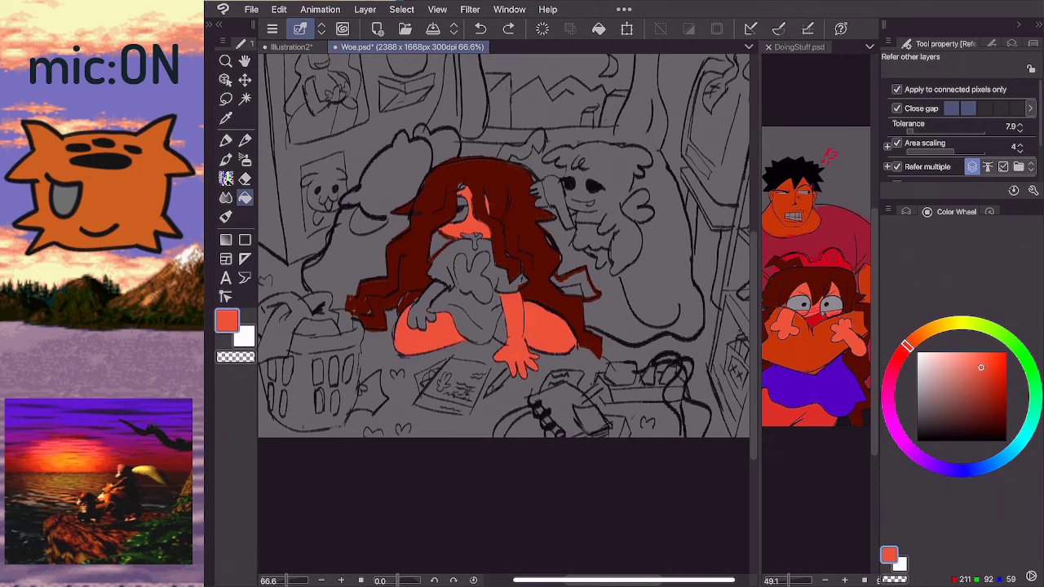
{"action": "left_click", "coordinate": [421, 310]}
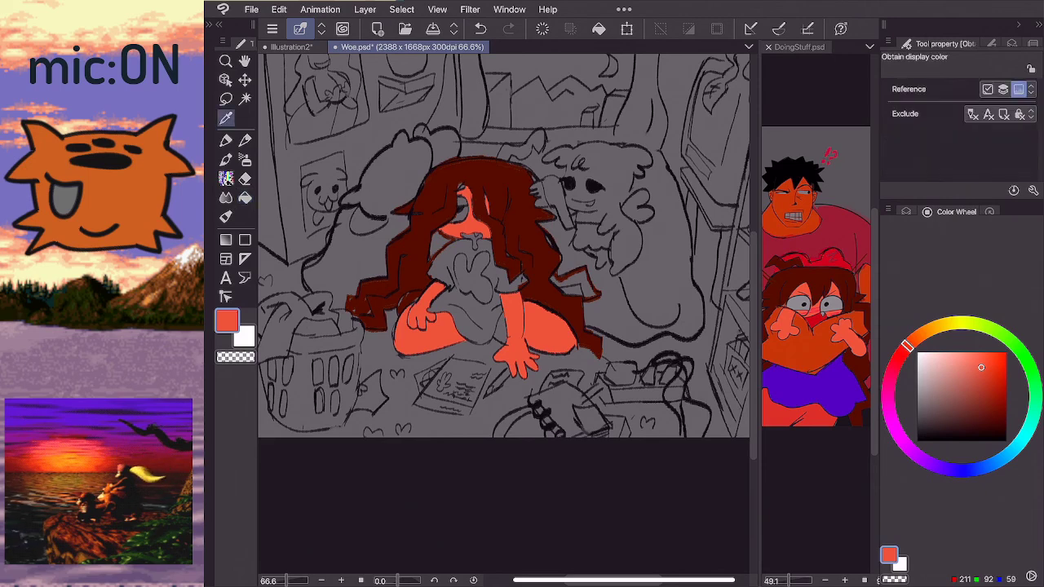
- Sample the purple of the clothing in DoingStuff.psd and fill the seated character's shirt with it in Woe.psd
{"action": "left_click", "coordinate": [833, 379], "text": "alt"}
{"action": "left_click", "coordinate": [833, 378], "text": "alt"}
{"action": "left_click", "coordinate": [357, 47]}
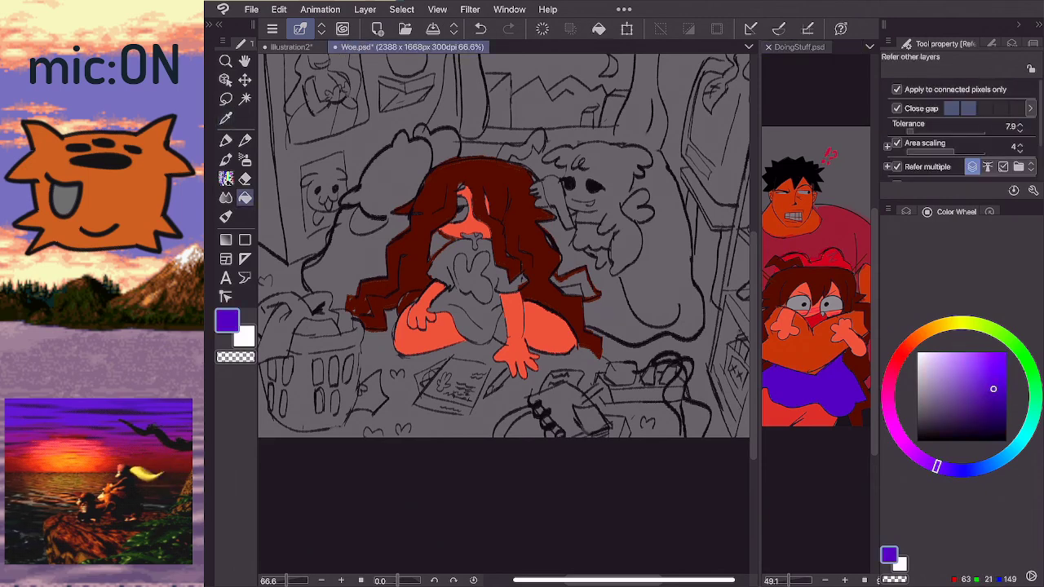
{"action": "left_click", "coordinate": [477, 285]}
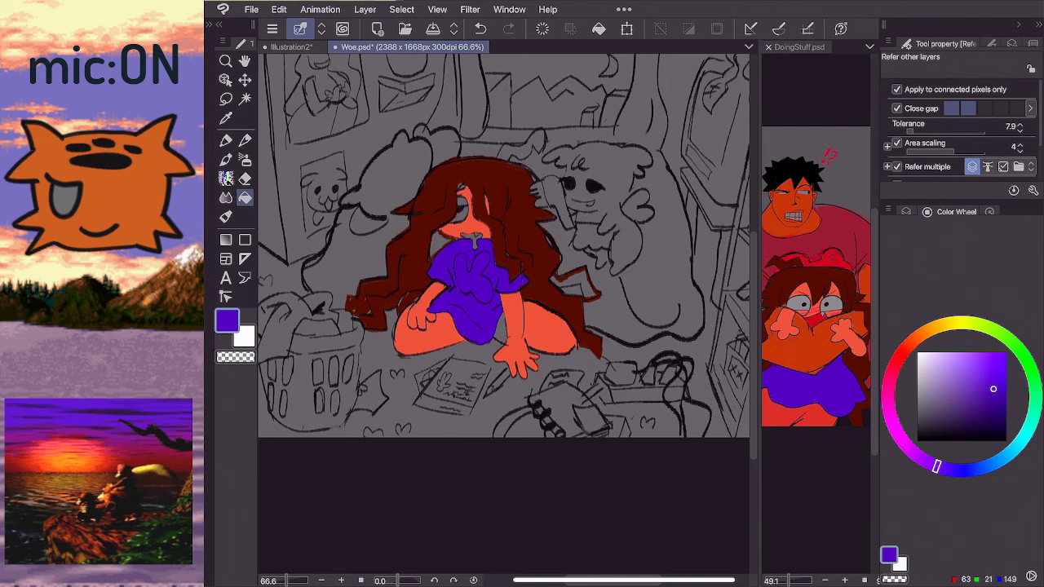
- Sample the red of the long-haired character's mouth in DoingStuff.psd and paint the seated character's mouth with it, including the drip
{"action": "key", "text": "b"}
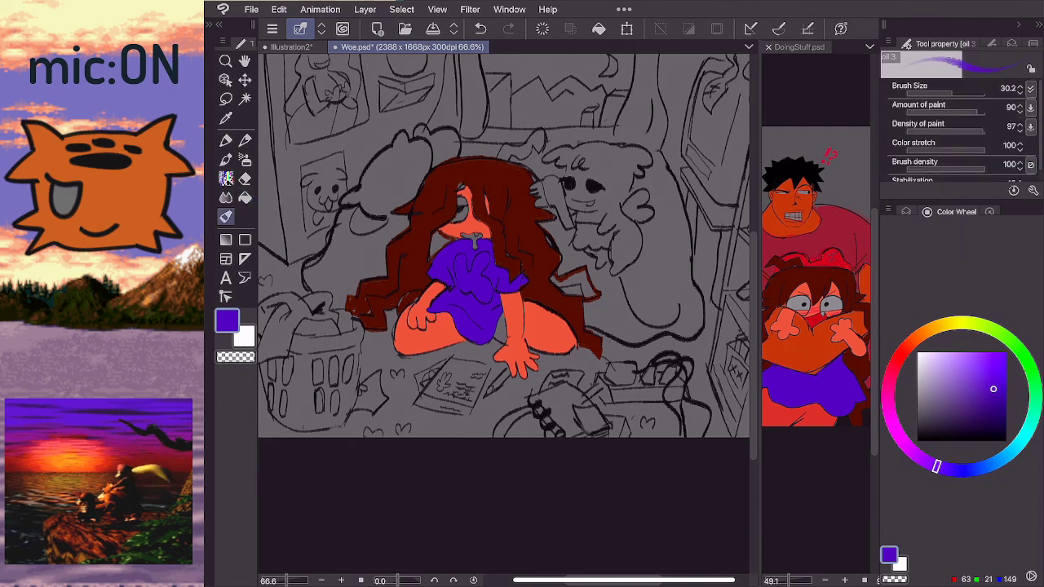
{"action": "key", "text": "i"}
{"action": "left_click", "coordinate": [820, 314]}
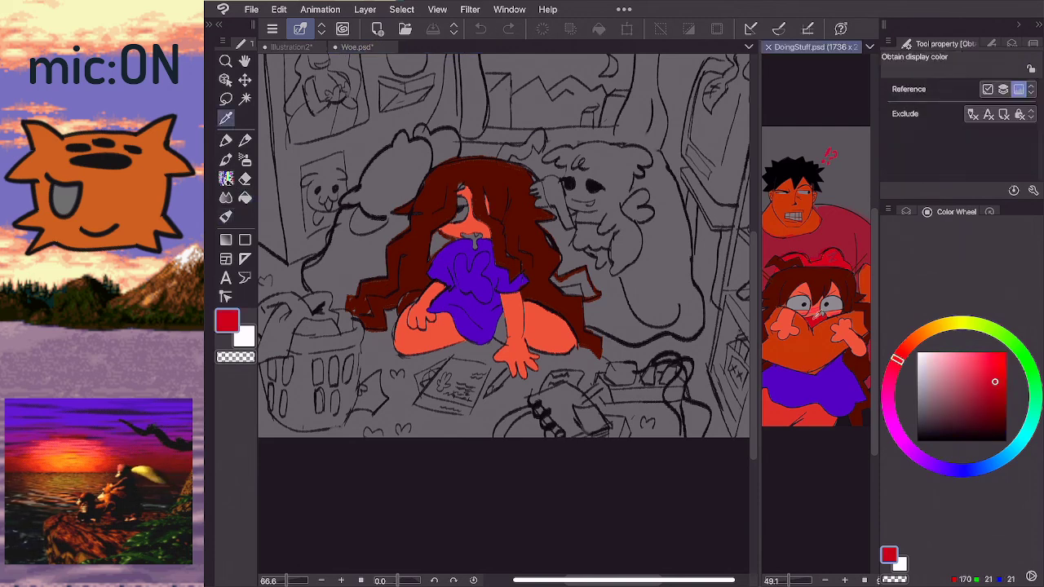
{"action": "key", "text": "b"}
{"action": "mouse_move", "coordinate": [474, 238]}
{"action": "left_mouse_down"}
{"action": "mouse_move", "coordinate": [487, 242]}
{"action": "mouse_move", "coordinate": [455, 218]}
{"action": "mouse_move", "coordinate": [499, 221]}
{"action": "left_mouse_up"}
{"action": "scroll", "coordinate": [457, 240], "scroll_direction": "up", "scroll_amount": 5}
{"action": "scroll", "coordinate": [498, 318], "scroll_direction": "up", "scroll_amount": 1}
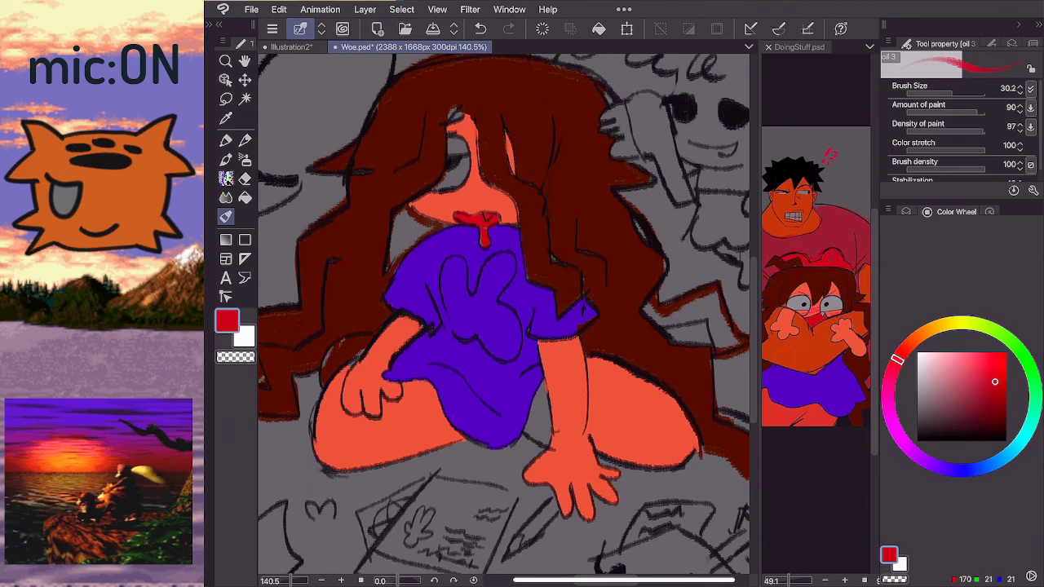
- Sample the grey background colour and paint a small grey spot inside the seated character's red mouth
{"action": "key", "text": "i"}
{"action": "left_click", "coordinate": [419, 227]}
{"action": "key", "text": "b"}
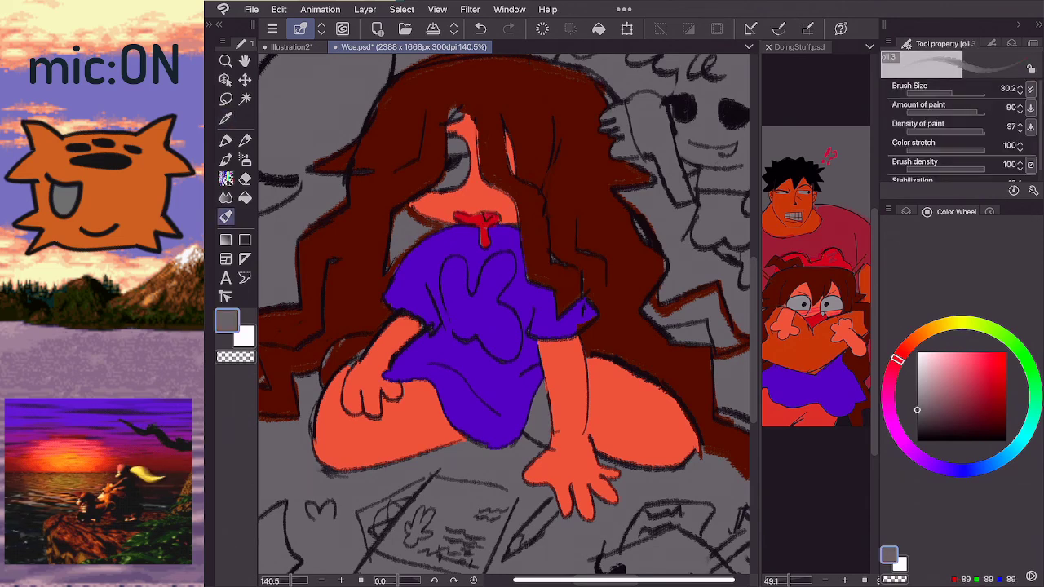
{"action": "left_click_drag", "start_coordinate": [491, 217], "coordinate": [490, 216]}
- Paint the seated character's eyelid with the sampled skin colour and touch up the lower eye with sampled grey
{"action": "key", "text": "i"}
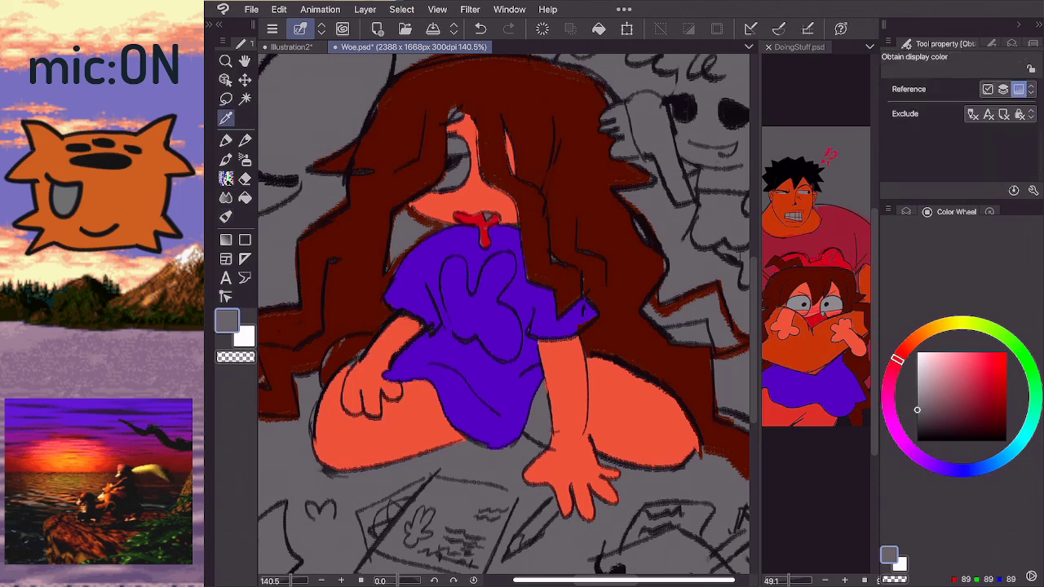
{"action": "left_click", "coordinate": [479, 183]}
{"action": "key", "text": "b"}
{"action": "mouse_move", "coordinate": [459, 141]}
{"action": "left_mouse_down"}
{"action": "mouse_move", "coordinate": [451, 143]}
{"action": "mouse_move", "coordinate": [463, 133]}
{"action": "left_mouse_up"}
{"action": "key", "text": "i"}
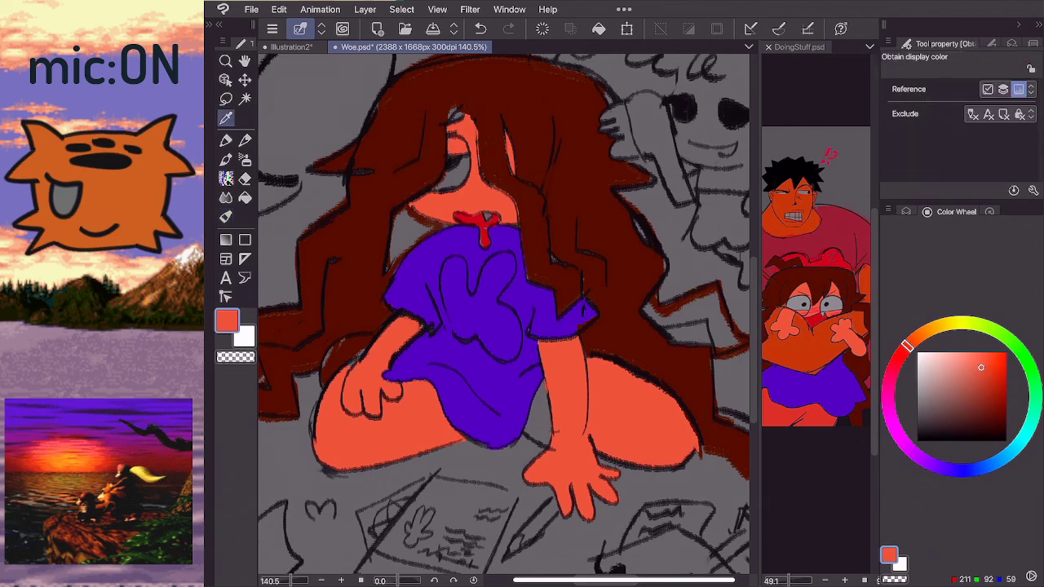
{"action": "left_click", "coordinate": [462, 173]}
{"action": "key", "text": "b"}
{"action": "left_click_drag", "start_coordinate": [437, 186], "coordinate": [440, 183]}
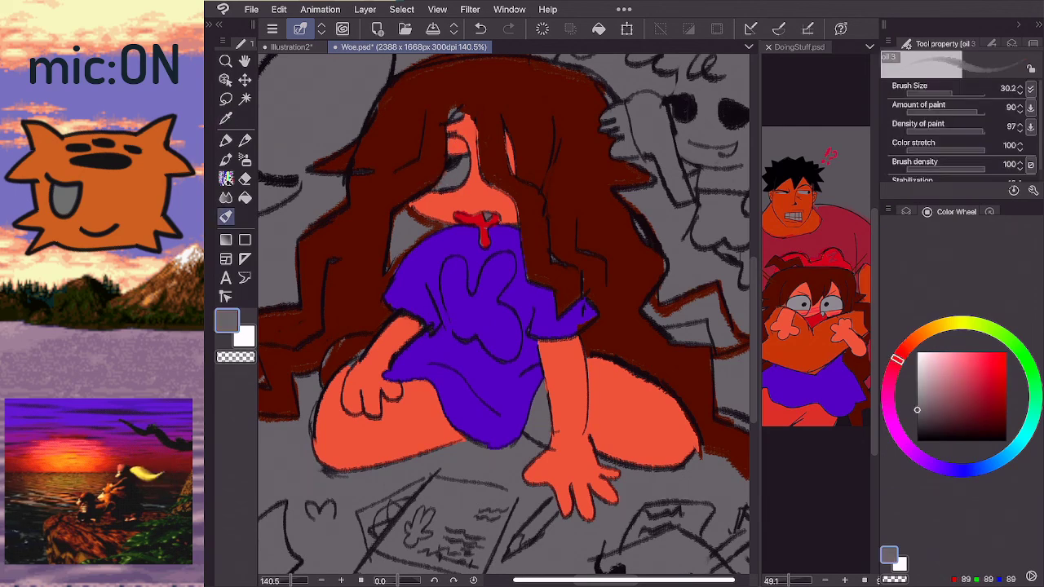
- Sample the dark red hair colour and paint over the unfilled gap in the fringe above the eye
{"action": "key", "text": "i"}
{"action": "left_click", "coordinate": [488, 94]}
{"action": "key", "text": "b"}
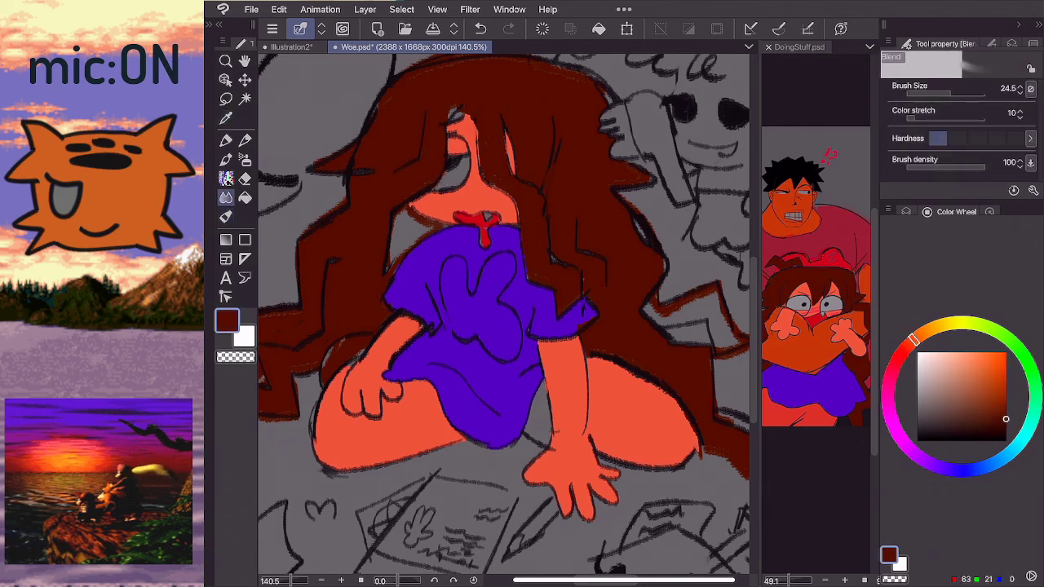
{"action": "left_click_drag", "start_coordinate": [466, 106], "coordinate": [457, 116]}
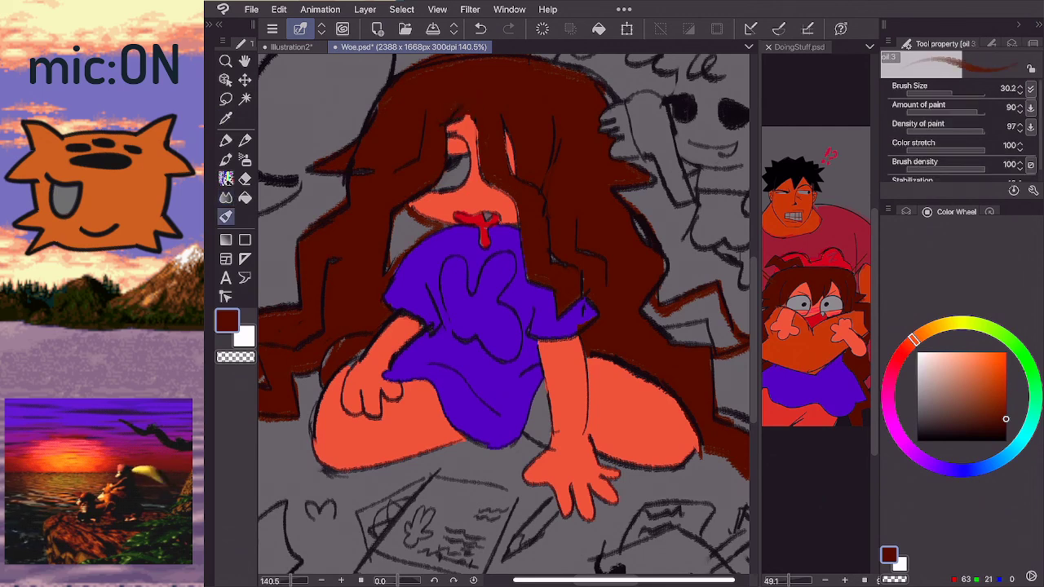
- Check the seated character's flat colours up close and within the whole scene
{"action": "scroll", "coordinate": [504, 314], "scroll_direction": "down", "scroll_amount": 1}
{"action": "key", "text": "g"}
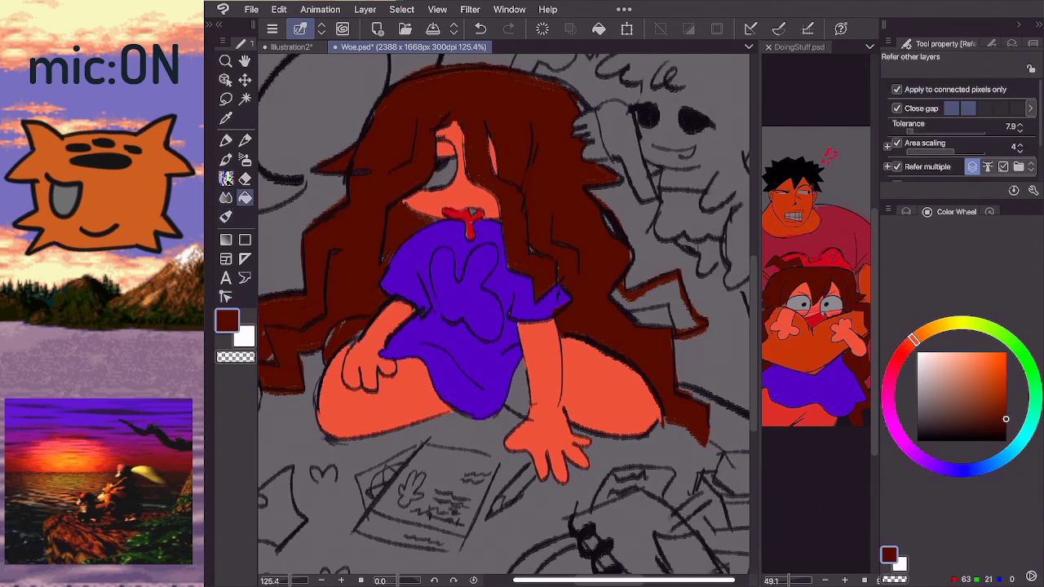
{"action": "key", "text": "b"}
{"action": "scroll", "coordinate": [379, 210], "scroll_direction": "down", "scroll_amount": 2}
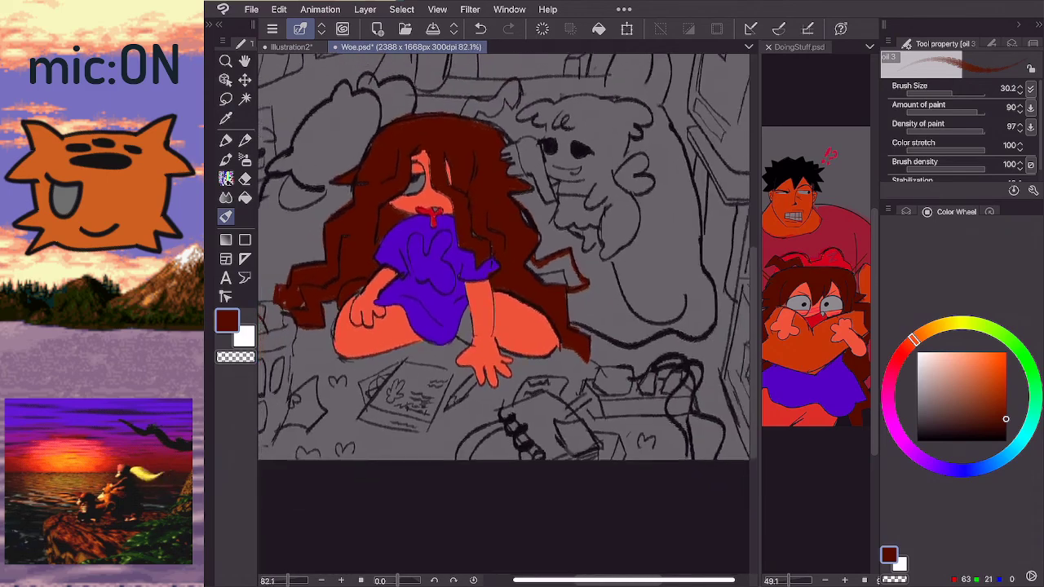
{"action": "scroll", "coordinate": [281, 71], "scroll_direction": "up", "scroll_amount": 2}
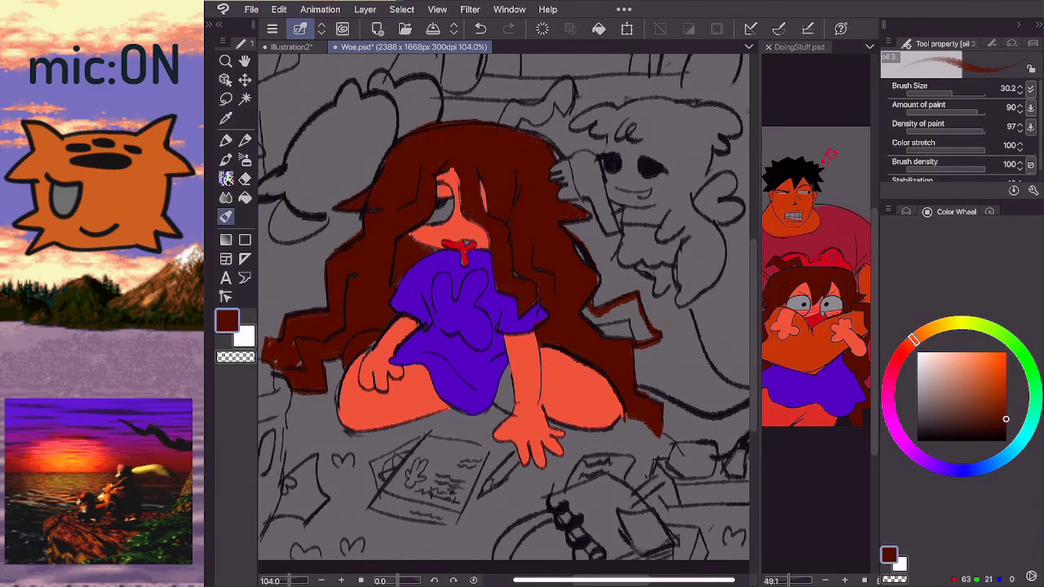
{"action": "scroll", "coordinate": [504, 307], "scroll_direction": "down", "scroll_amount": 1}
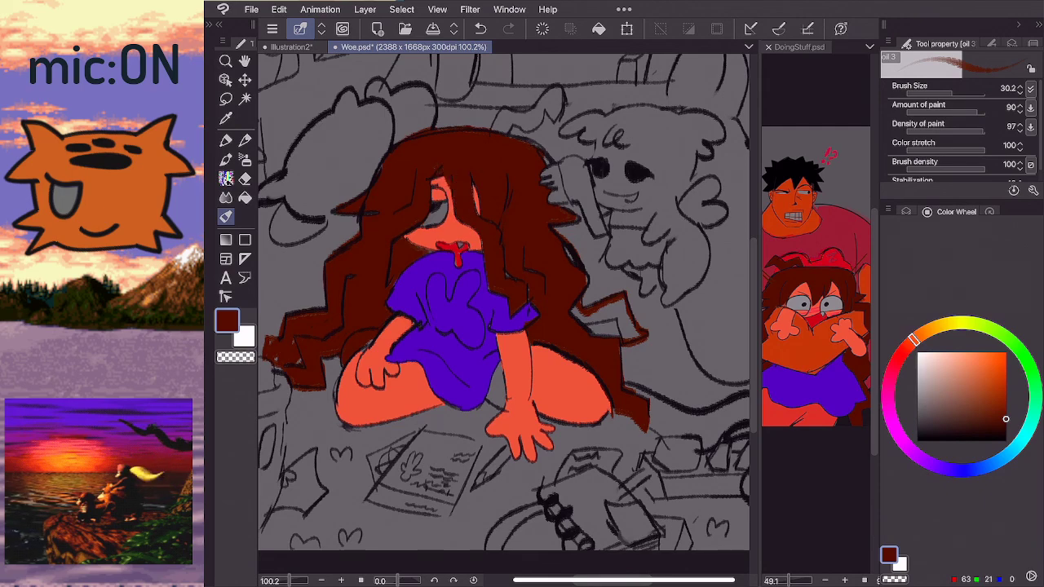
{"action": "scroll", "coordinate": [367, 204], "scroll_direction": "down", "scroll_amount": 4}
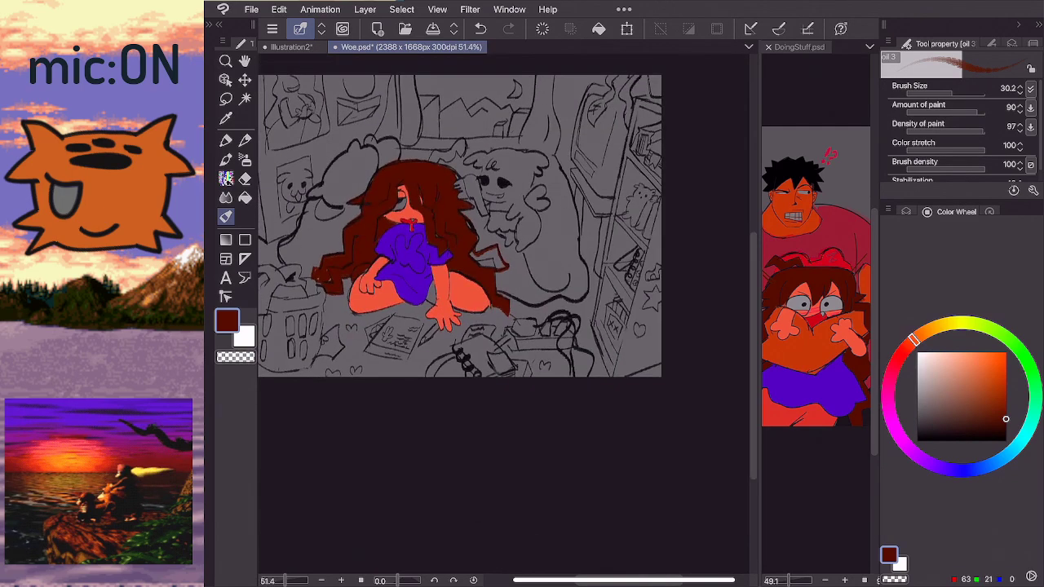
{"action": "scroll", "coordinate": [340, 198], "scroll_direction": "up", "scroll_amount": 2}
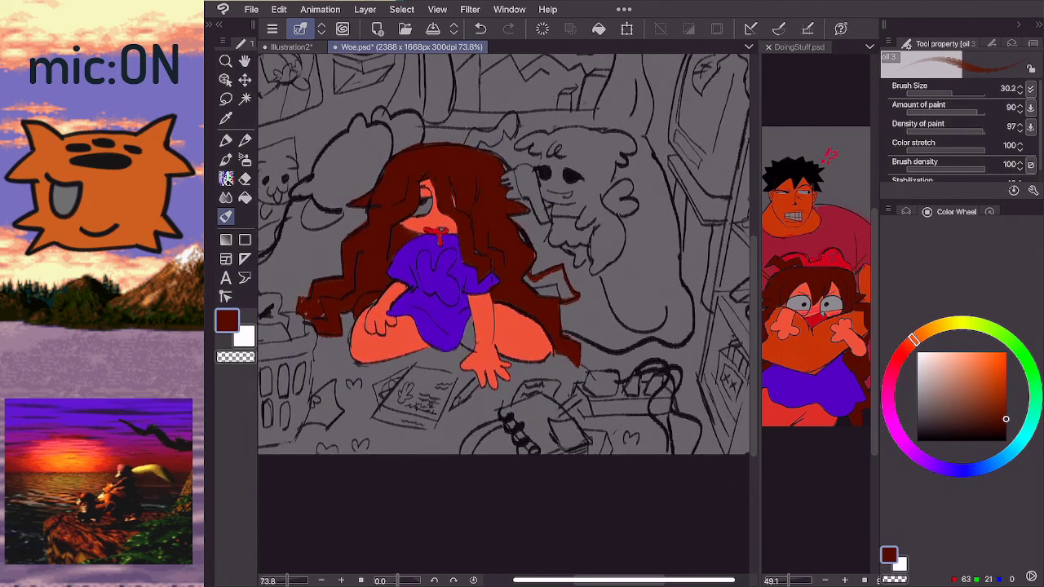
- Pick an orange of RGB 189, 109, 50 and try to fill the emblem on the purple shirt, undoing the fill
{"action": "key", "text": "i"}
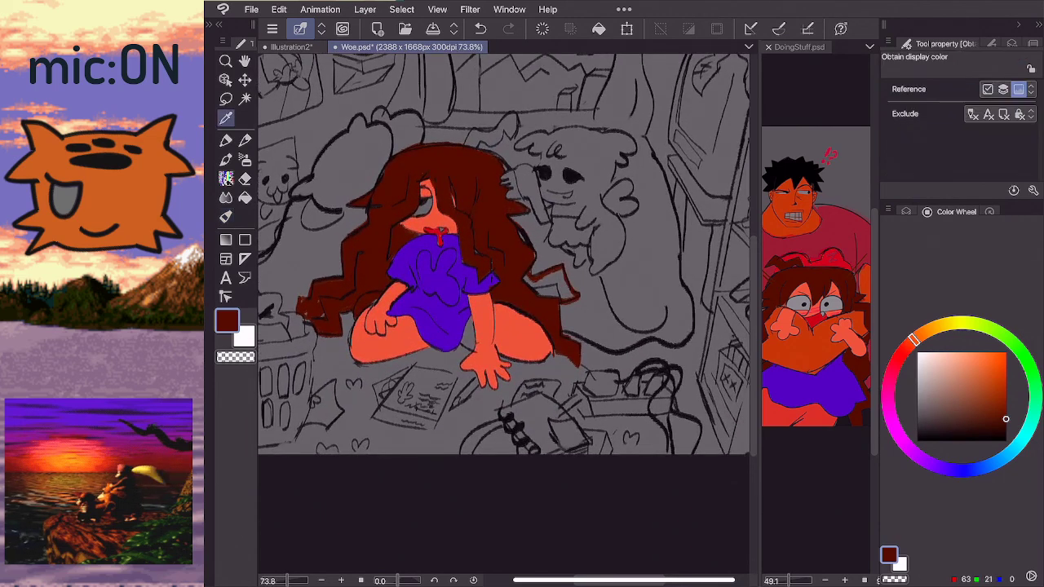
{"action": "left_click", "coordinate": [941, 325]}
{"action": "left_click", "coordinate": [984, 374]}
{"action": "left_click", "coordinate": [919, 336]}
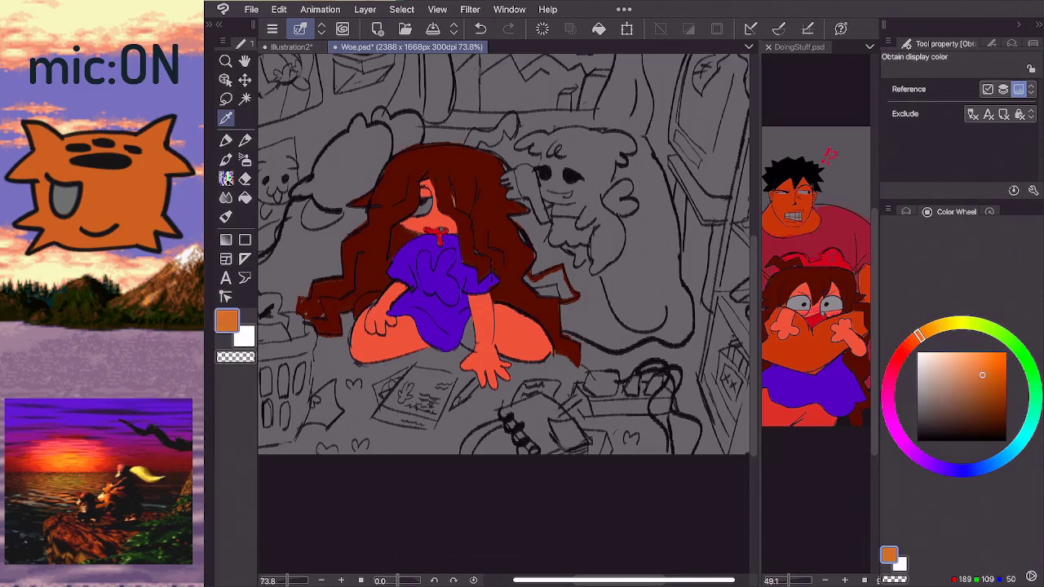
{"action": "key", "text": "g"}
{"action": "left_click", "coordinate": [440, 314]}
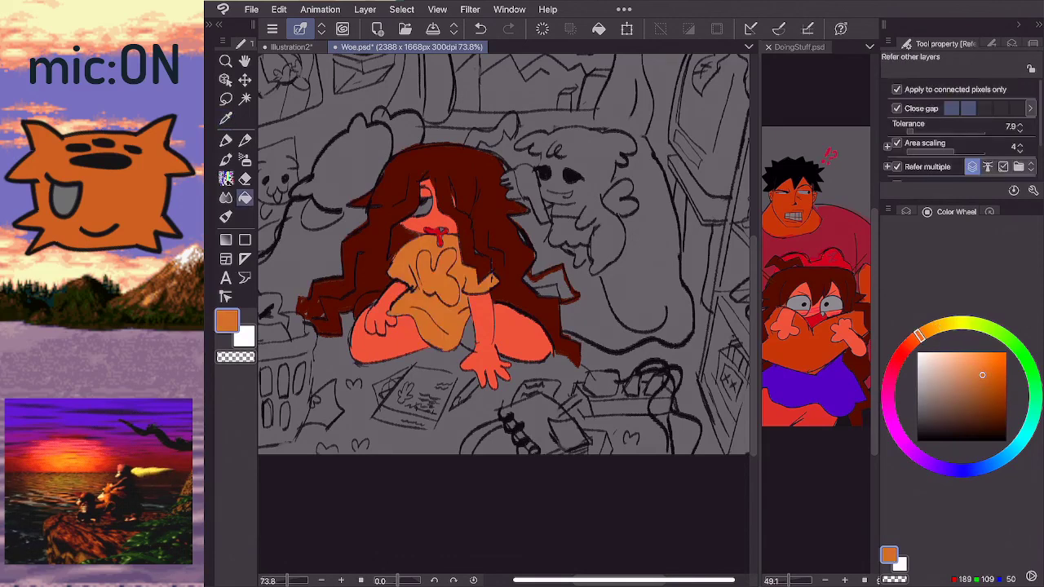
{"action": "key", "text": "ctrl+z"}
- Close the gap in the shirt emblem's outline with an orange brush stroke and fill the emblem with orange
{"action": "key", "text": "b"}
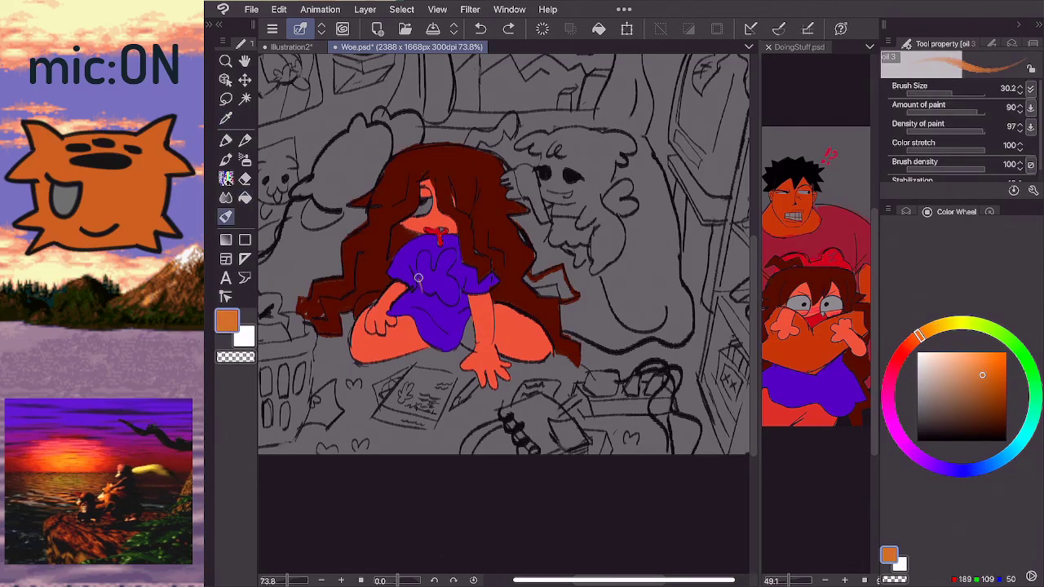
{"action": "left_click_drag", "start_coordinate": [420, 279], "coordinate": [425, 291]}
{"action": "key", "text": "g"}
{"action": "left_click", "coordinate": [434, 279]}
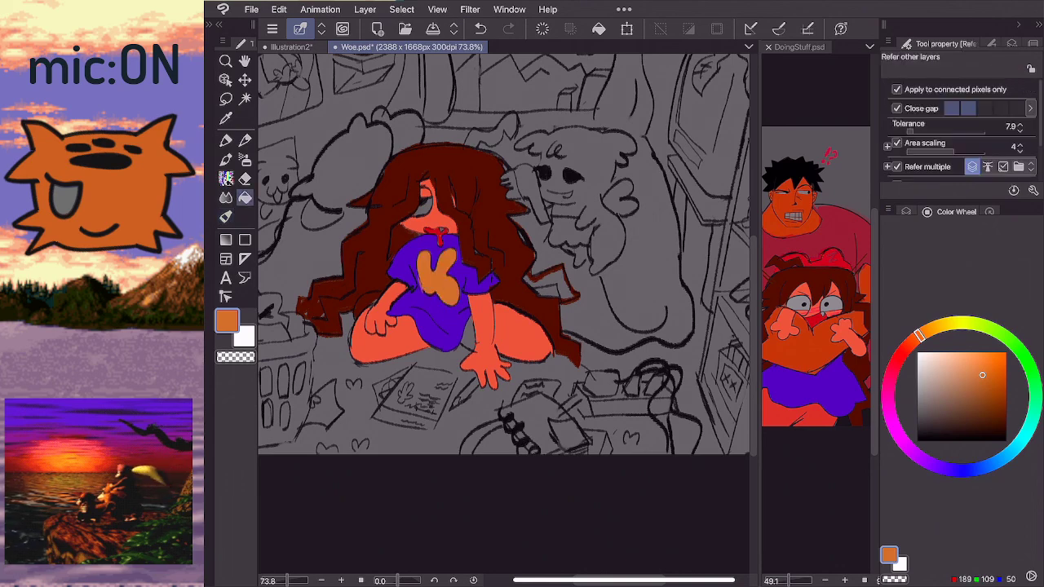
- Shift the orange towards red, to RGB 189, 92, 50, and refill the shirt emblem with it
{"action": "left_click_drag", "start_coordinate": [919, 335], "coordinate": [912, 341]}
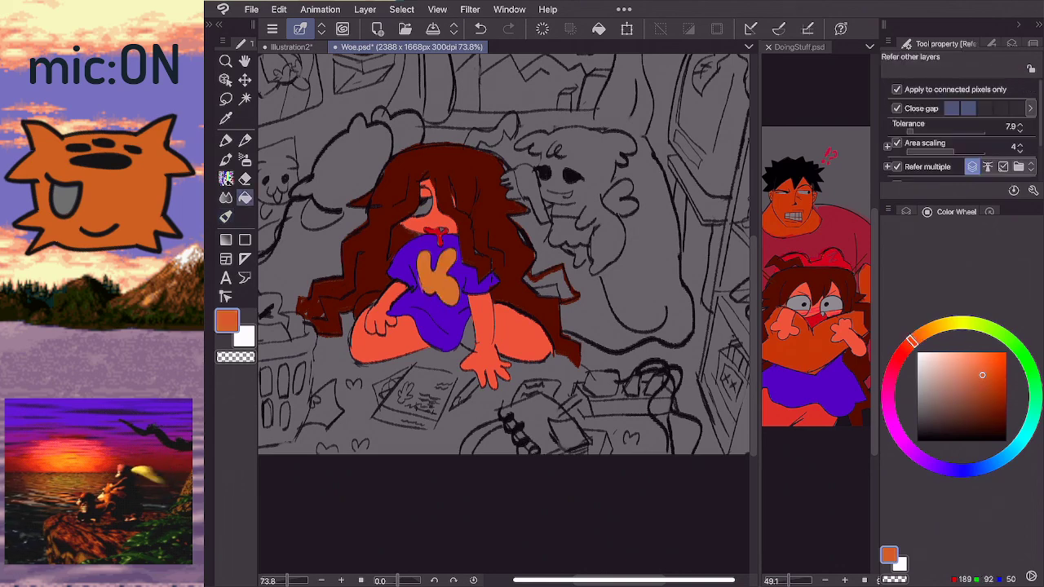
{"action": "left_click", "coordinate": [435, 279]}
{"action": "scroll", "coordinate": [504, 254], "scroll_direction": "down", "scroll_amount": 5}
{"action": "scroll", "coordinate": [503, 254], "scroll_direction": "up", "scroll_amount": 4}
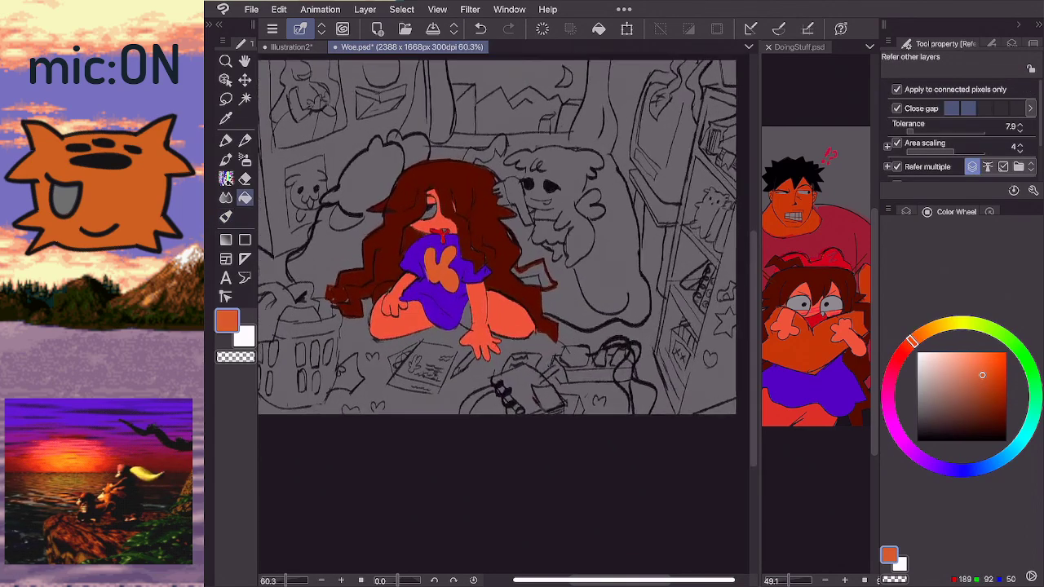
- Sample the skin colour from the seated character's leg and fill the small gap between the shirt and the supporting arm
{"action": "key", "text": "b"}
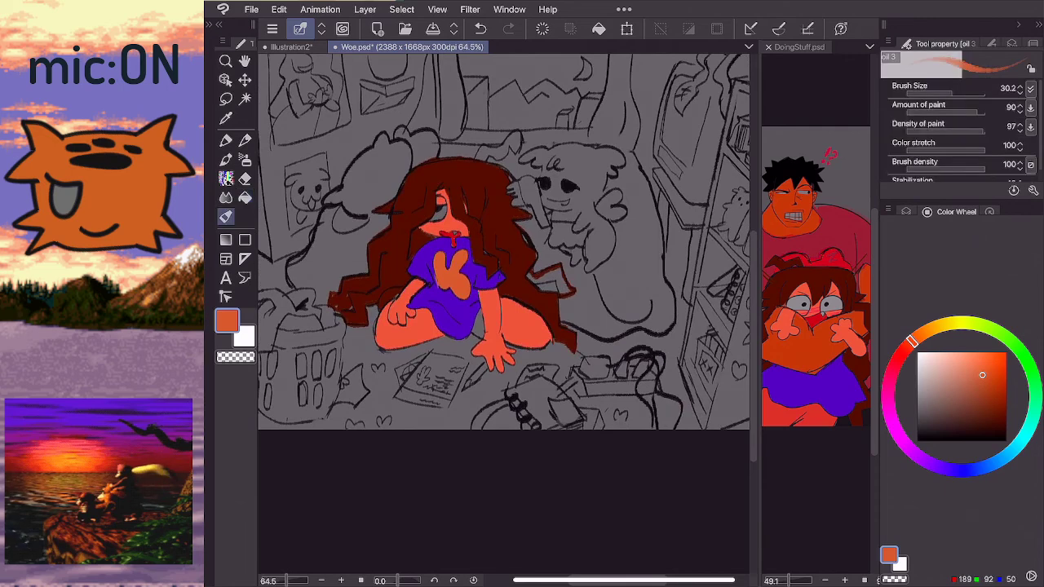
{"action": "key", "text": "i"}
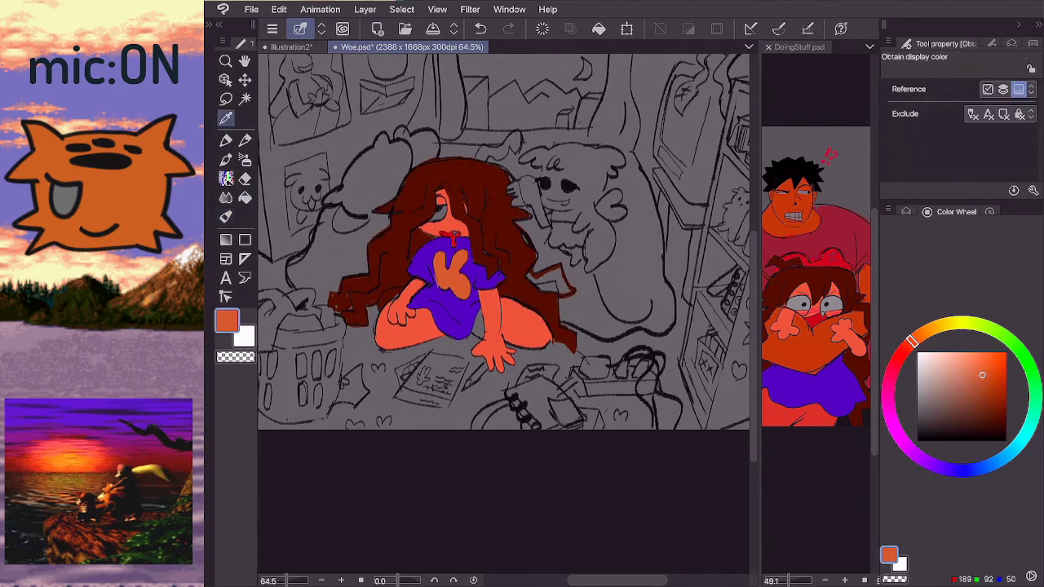
{"action": "left_click", "coordinate": [511, 322]}
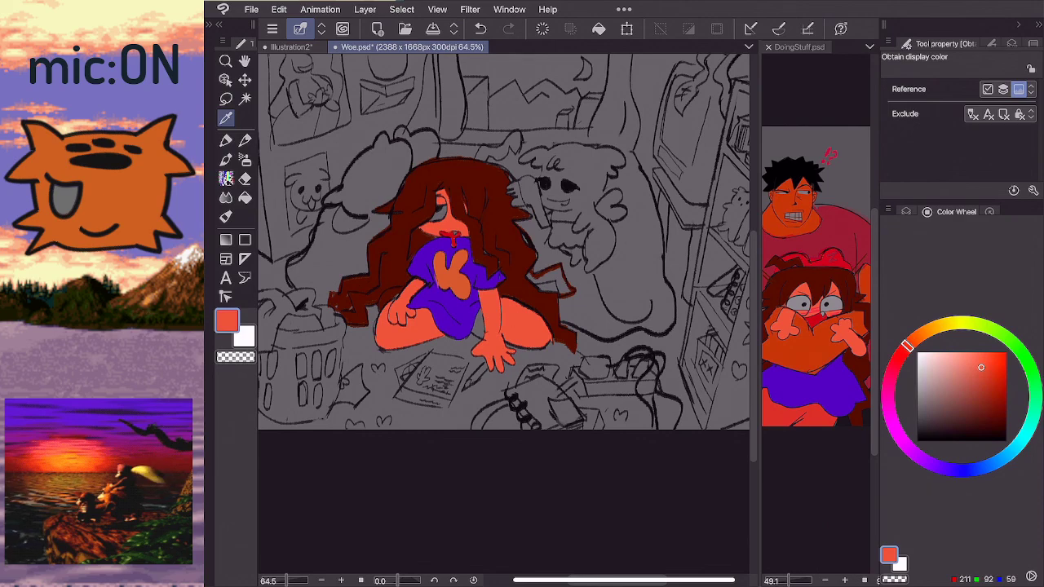
{"action": "key", "text": "g"}
{"action": "left_click", "coordinate": [478, 325]}
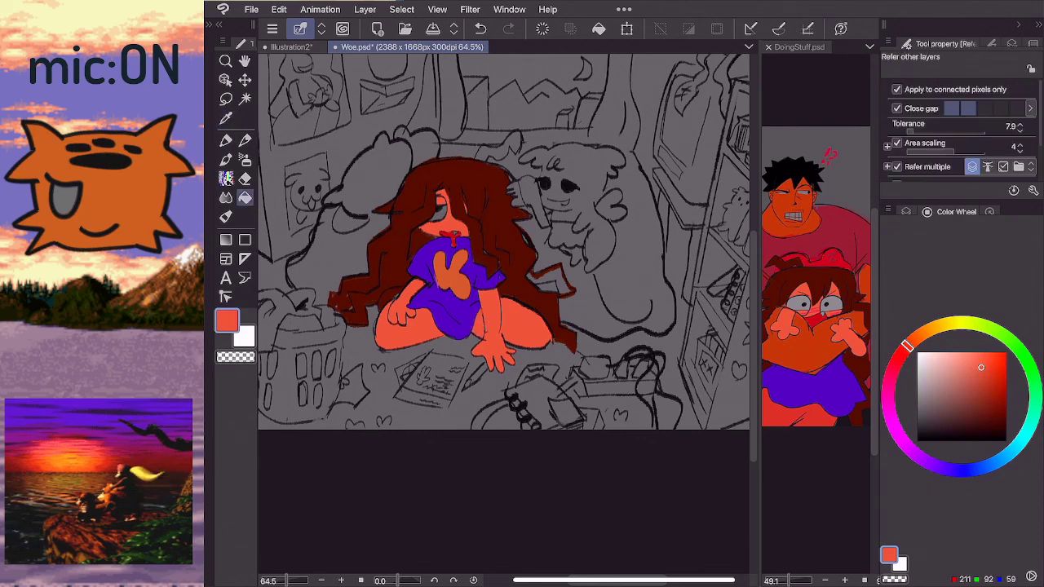
- Add a new raster layer directly beneath Layer 4, which holds the seated character's flat colours
{"action": "scroll", "coordinate": [504, 261], "scroll_direction": "down", "scroll_amount": 2}
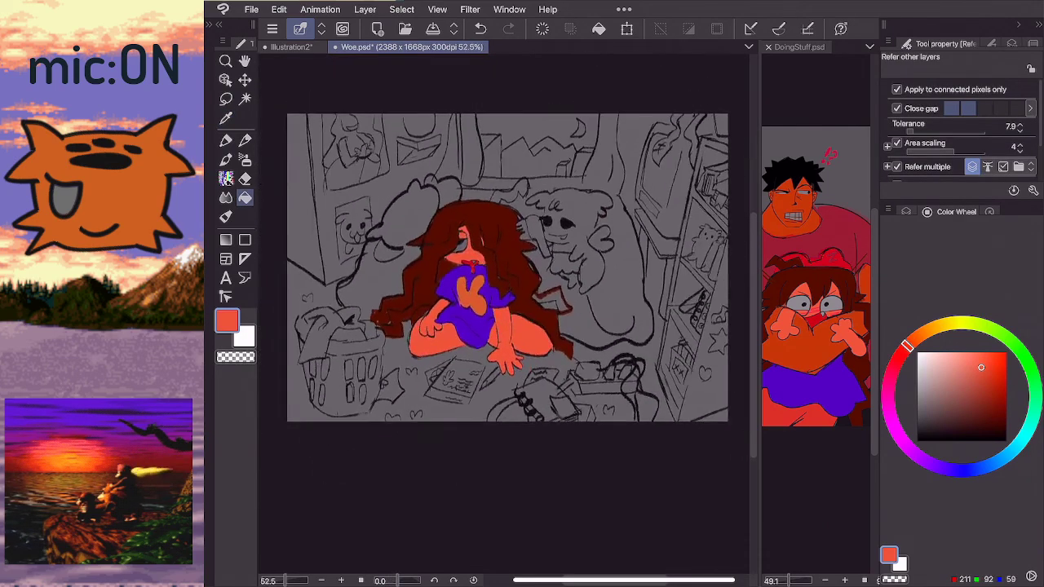
{"action": "left_click", "coordinate": [906, 211]}
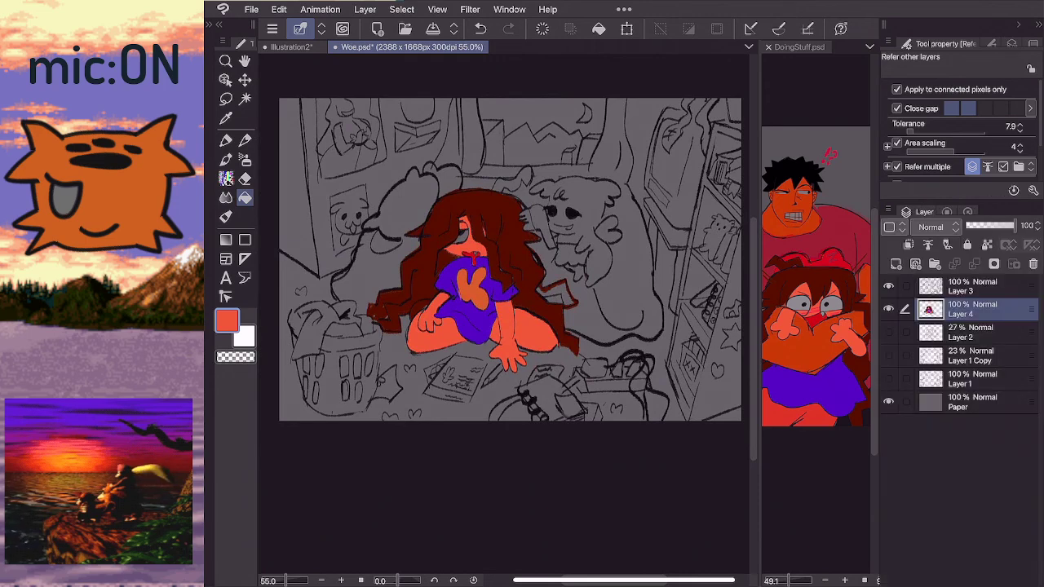
{"action": "left_click", "coordinate": [972, 333]}
{"action": "left_click", "coordinate": [896, 265]}
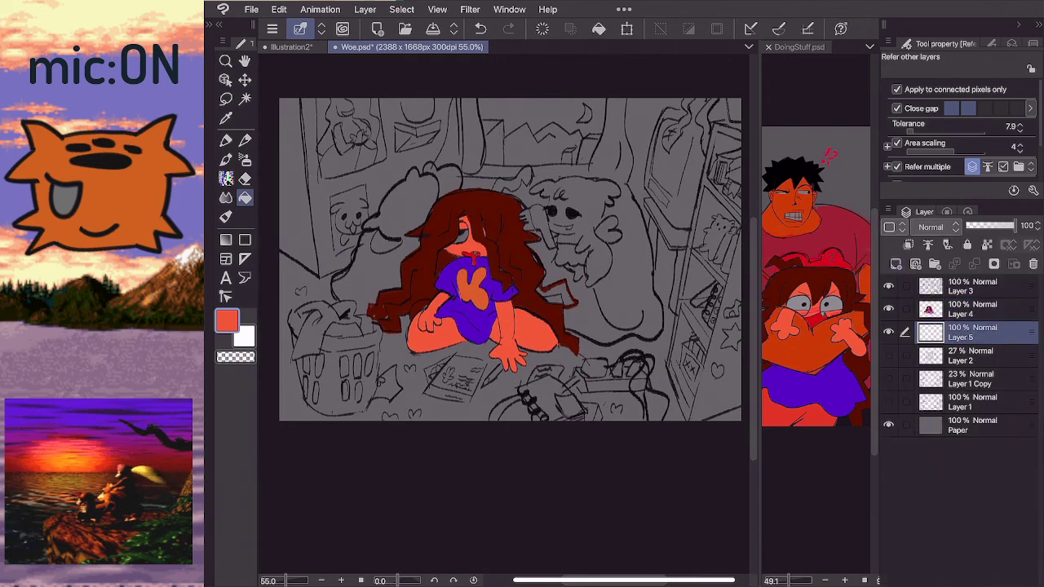
- Switch to the oil 3 brush and set its brush size to 73.7
{"action": "scroll", "coordinate": [504, 265], "scroll_direction": "up", "scroll_amount": 2}
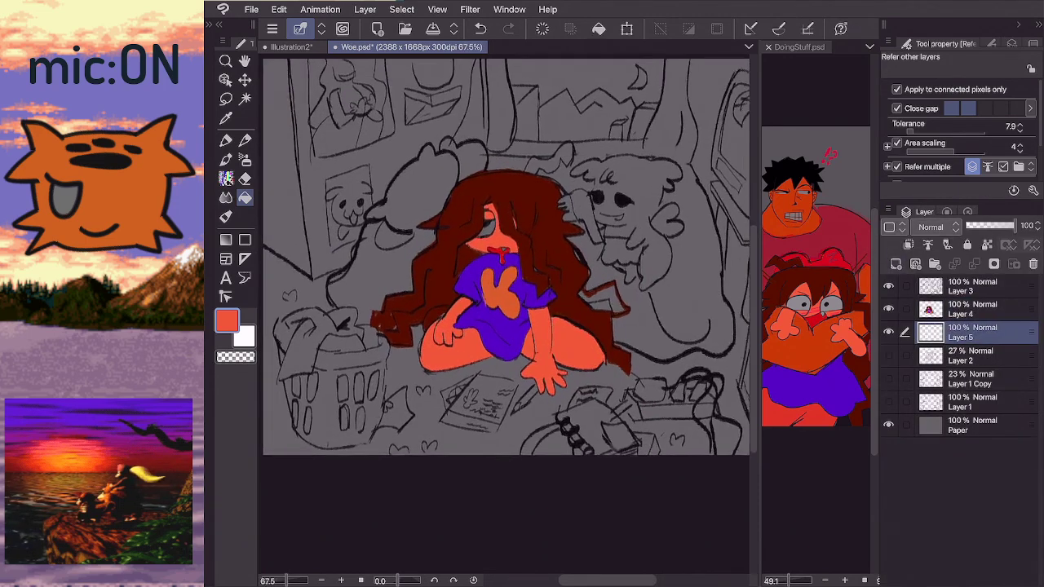
{"action": "scroll", "coordinate": [385, 345], "scroll_direction": "down", "scroll_amount": 1}
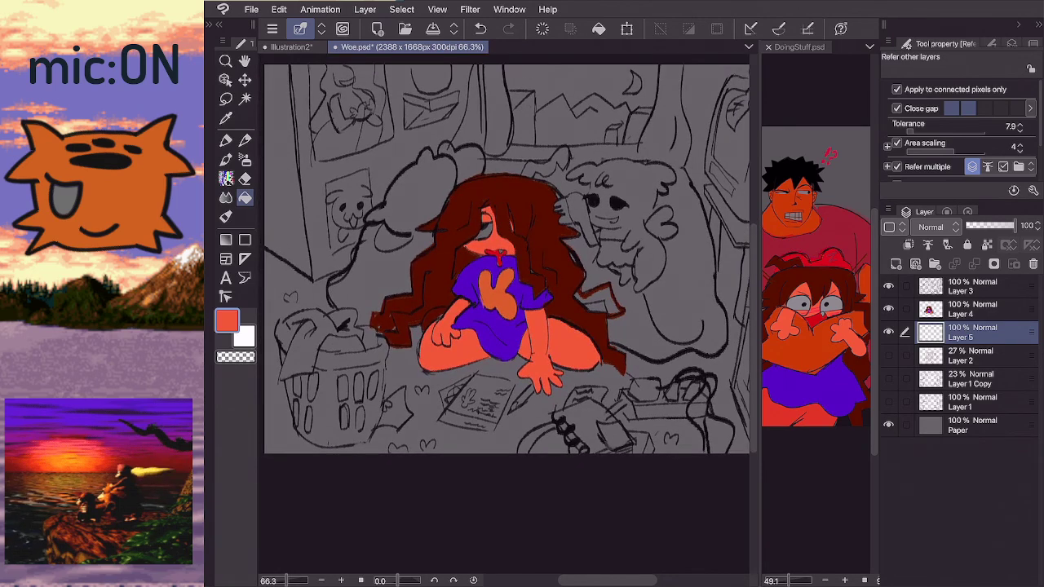
{"action": "key", "text": "b"}
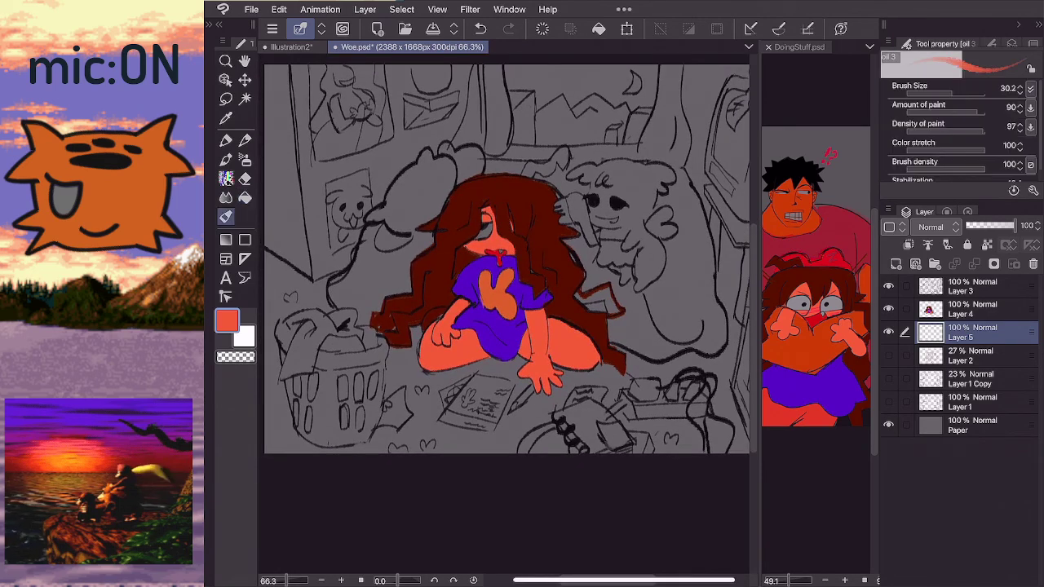
{"action": "left_click_drag", "start_coordinate": [951, 93], "coordinate": [959, 93]}
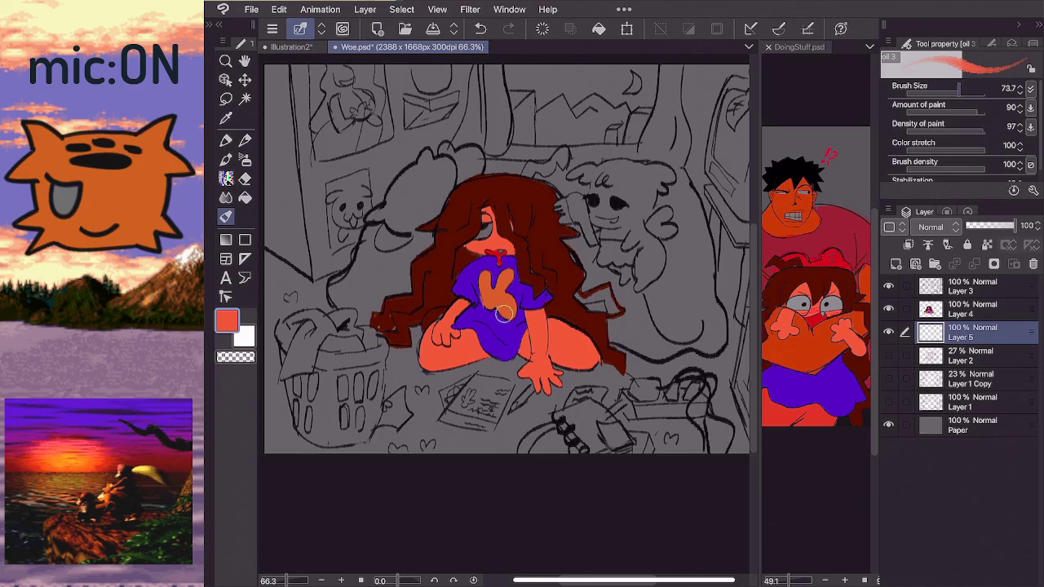
{"action": "scroll", "coordinate": [504, 313], "scroll_direction": "down", "scroll_amount": 1}
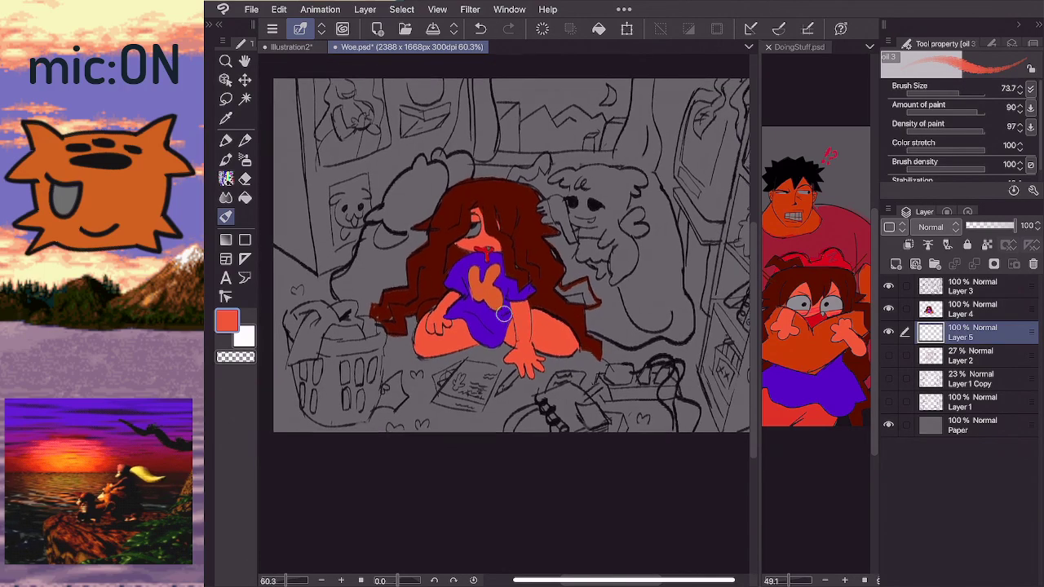
{"action": "scroll", "coordinate": [504, 314], "scroll_direction": "down", "scroll_amount": 1}
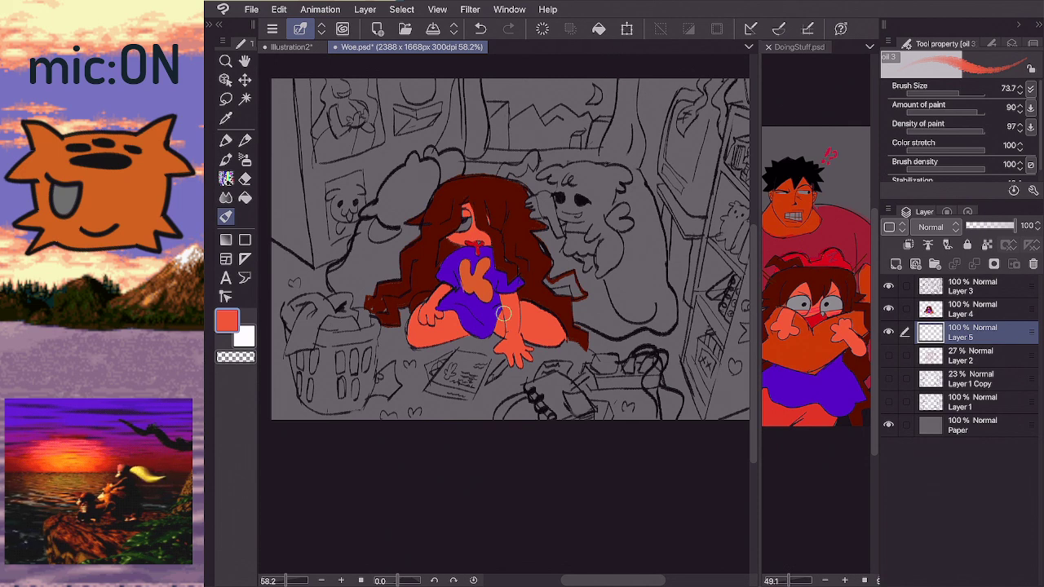
{"action": "scroll", "coordinate": [503, 312], "scroll_direction": "down", "scroll_amount": 2}
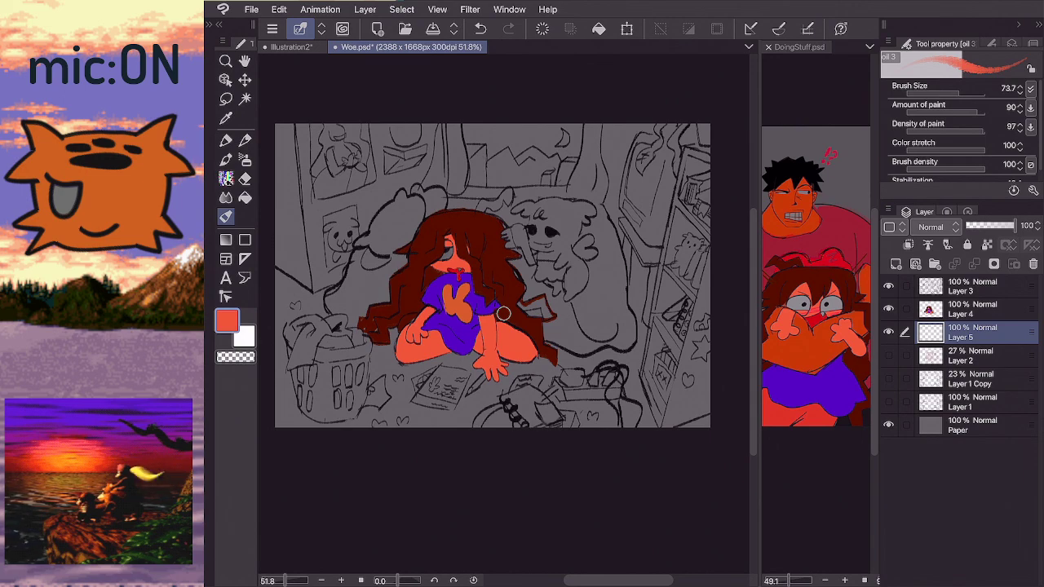
{"action": "scroll", "coordinate": [503, 313], "scroll_direction": "up", "scroll_amount": 4}
{"action": "scroll", "coordinate": [503, 314], "scroll_direction": "down", "scroll_amount": 2}
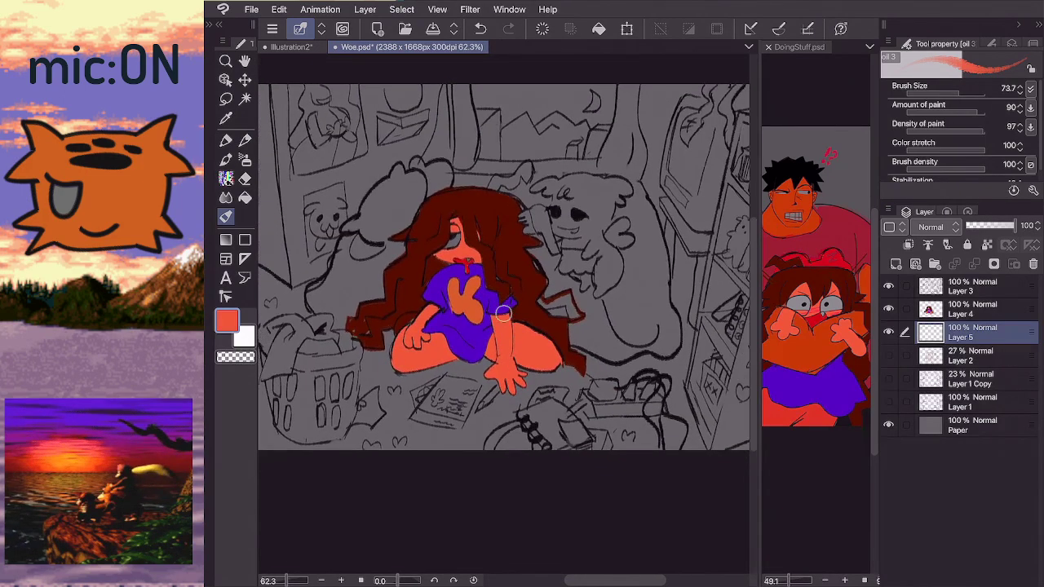
{"action": "scroll", "coordinate": [504, 313], "scroll_direction": "down", "scroll_amount": 2}
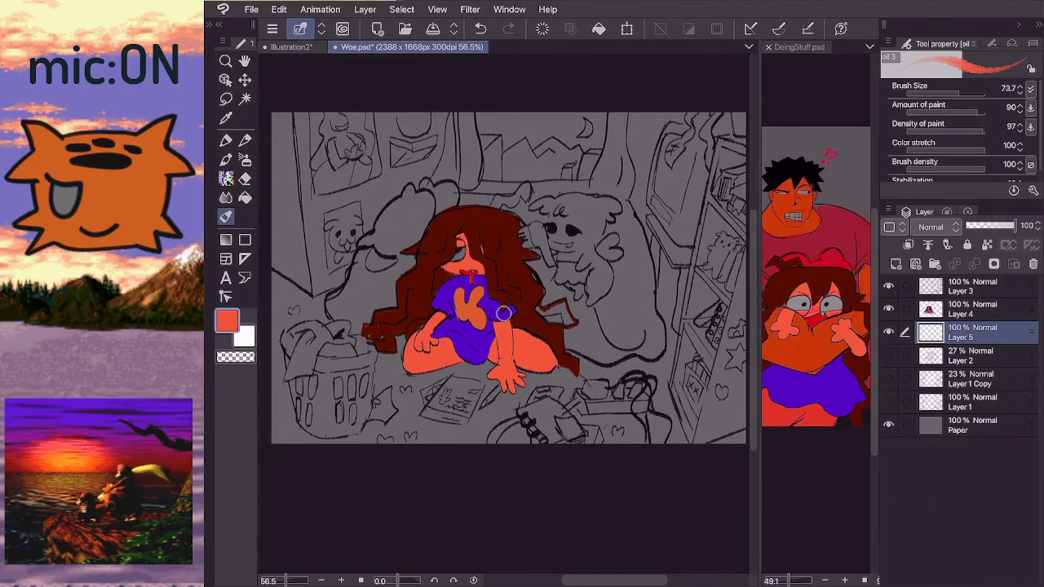